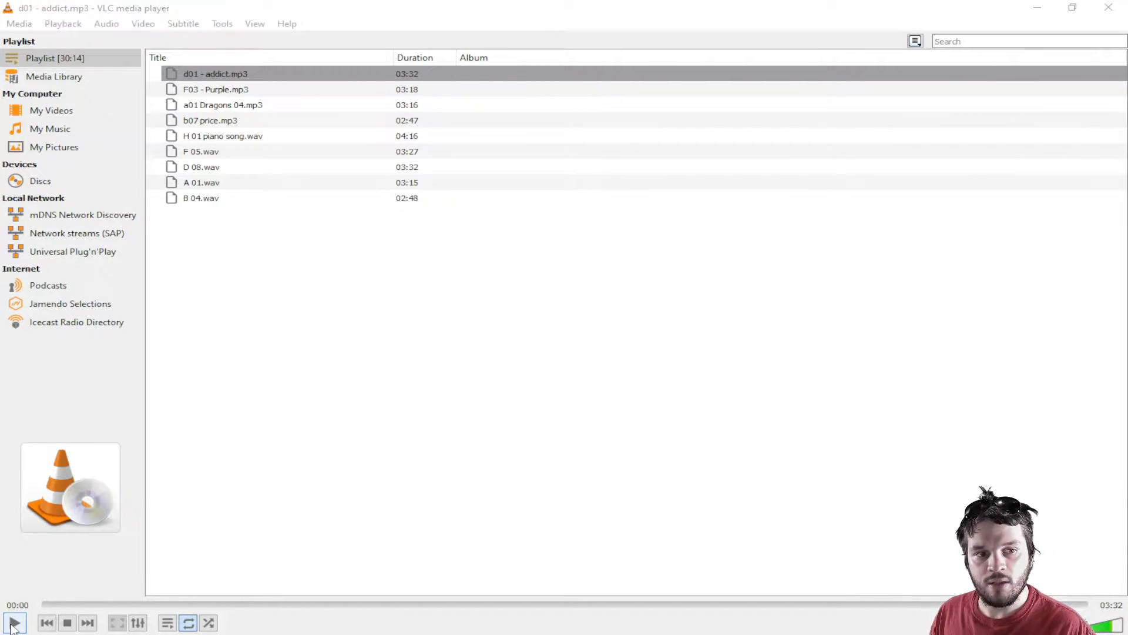
# Play the track d01 - addict.mp3 and seek back to its beginning.
pyautogui.click(13, 624)
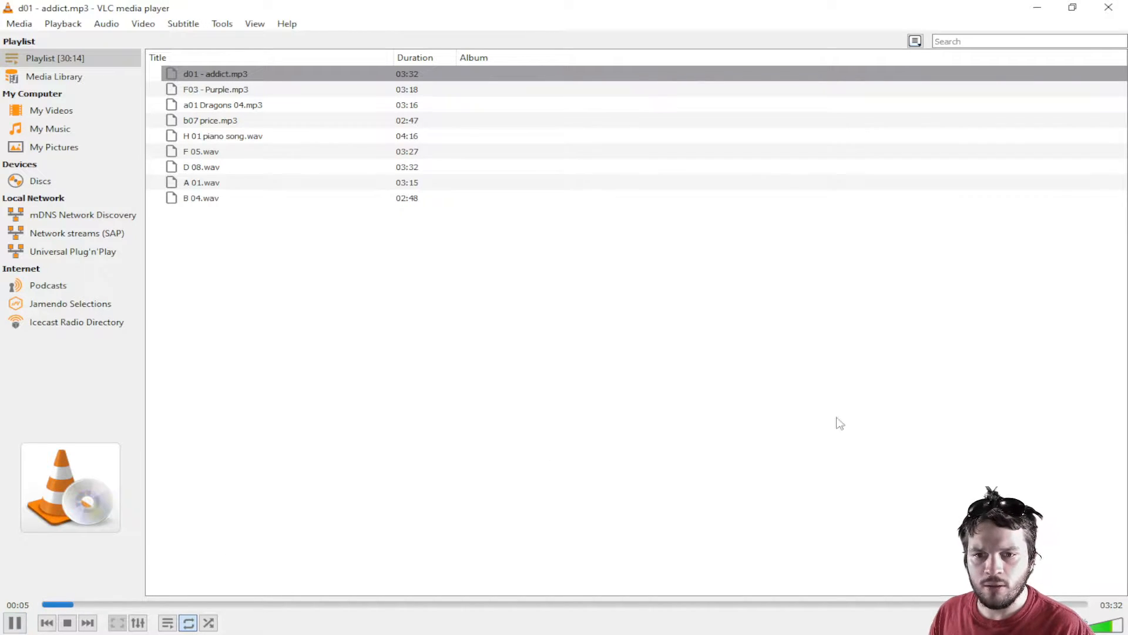
pyautogui.moveTo(67, 602); pyautogui.dragTo(44, 603)
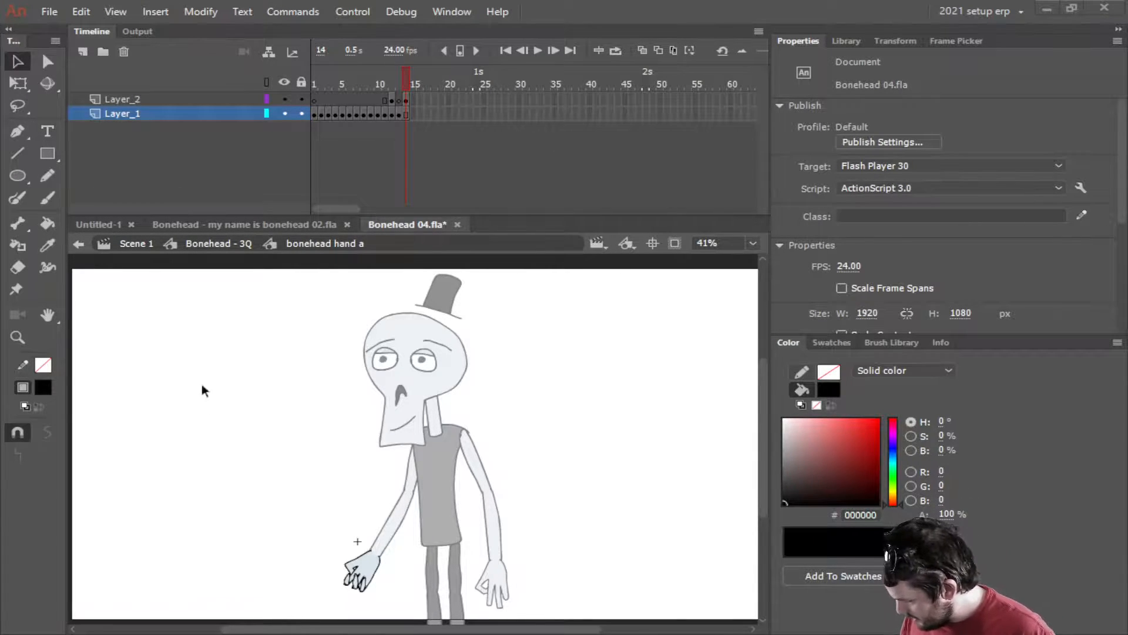
# In Adobe Animate, delete the finger shapes drawn on frame 14 of Layer_2 in the bonehead hand a symbol.
pyautogui.click(407, 100)
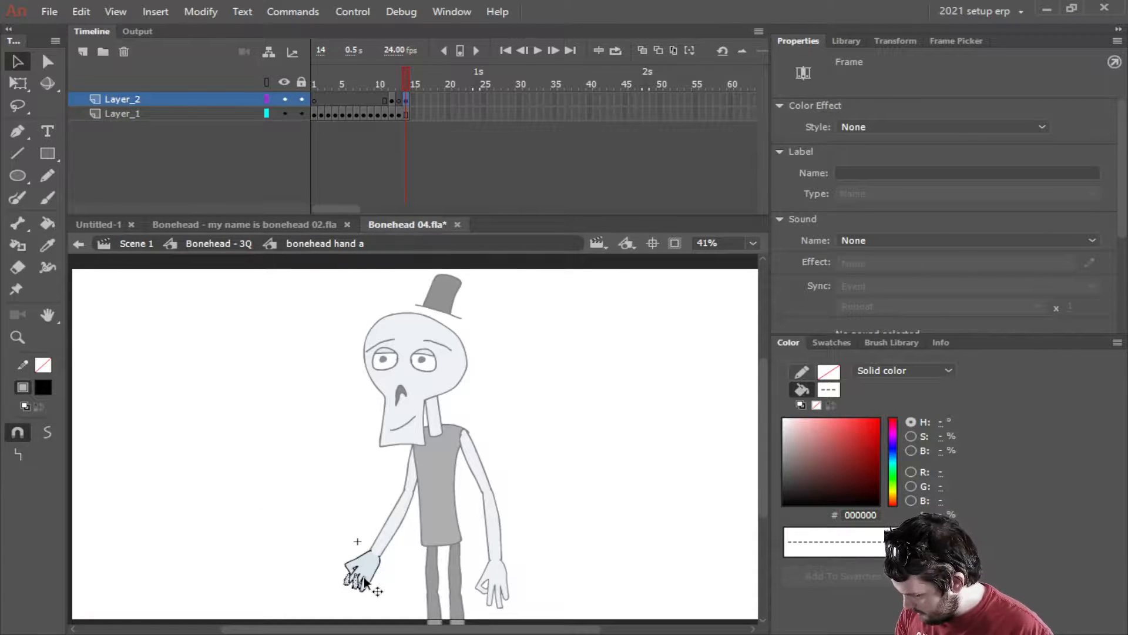
pyautogui.scroll(4, 367, 585)
pyautogui.moveTo(395, 579); pyautogui.dragTo(434, 482)
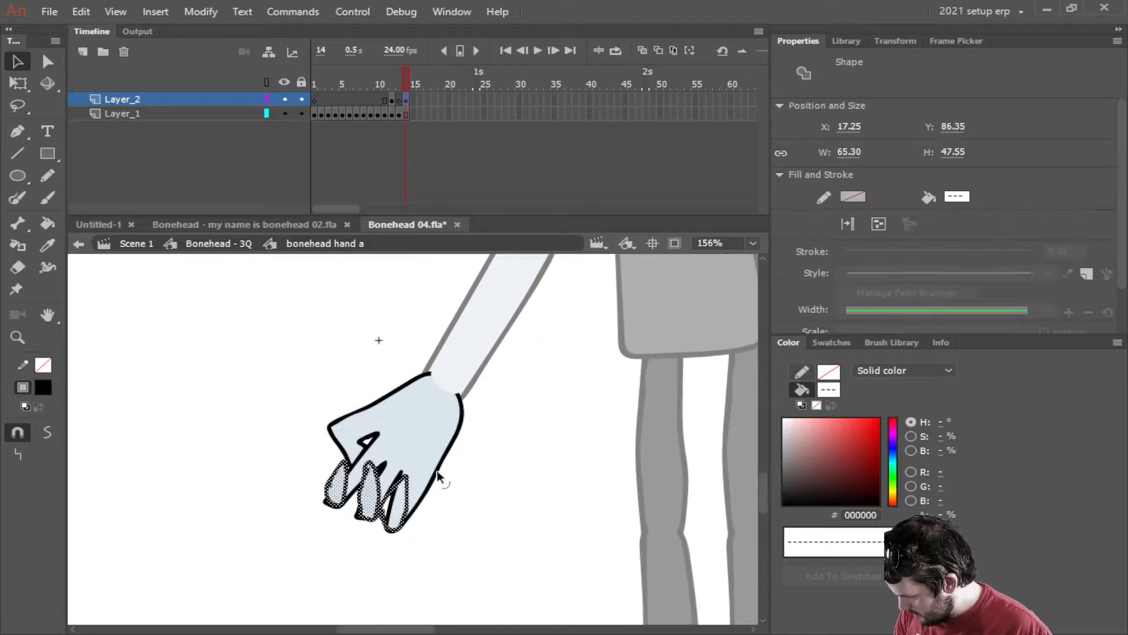
pyautogui.click(409, 97)
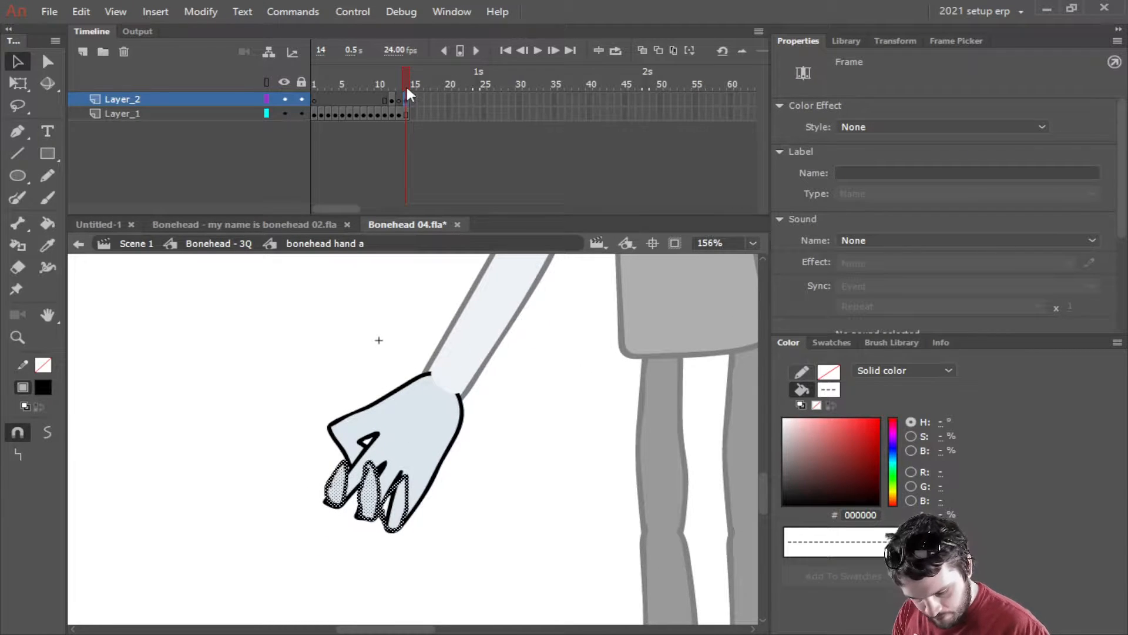
pyautogui.click(406, 86)
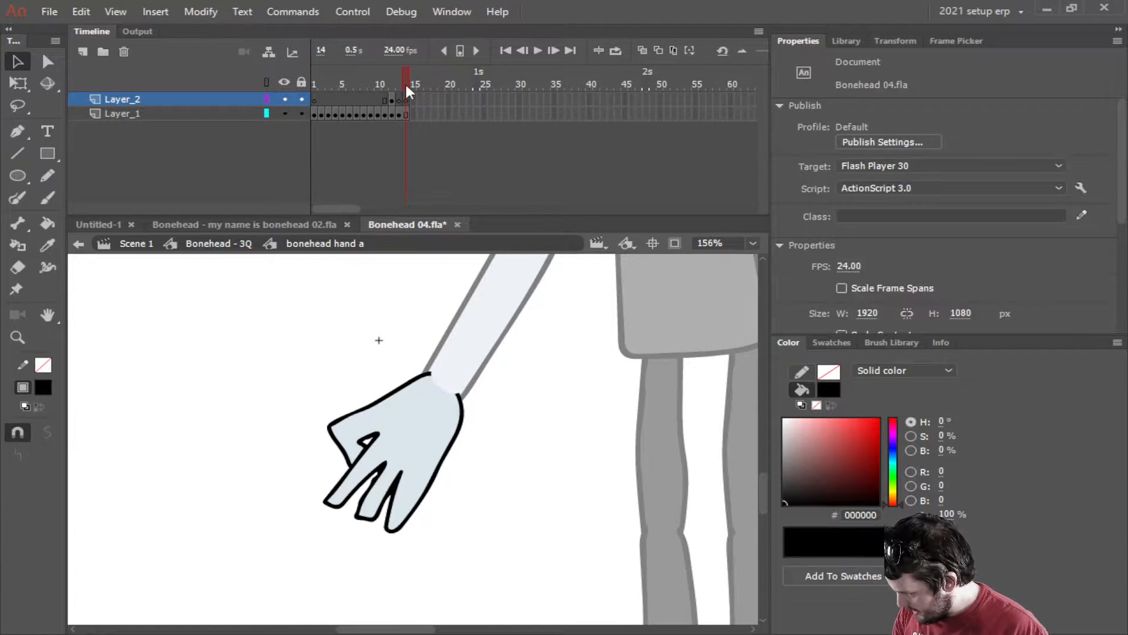
# Paint black outlines of three longer fingers over the hand on frame 14 of Layer_2 with the Brush tool.
pyautogui.click(49, 198)
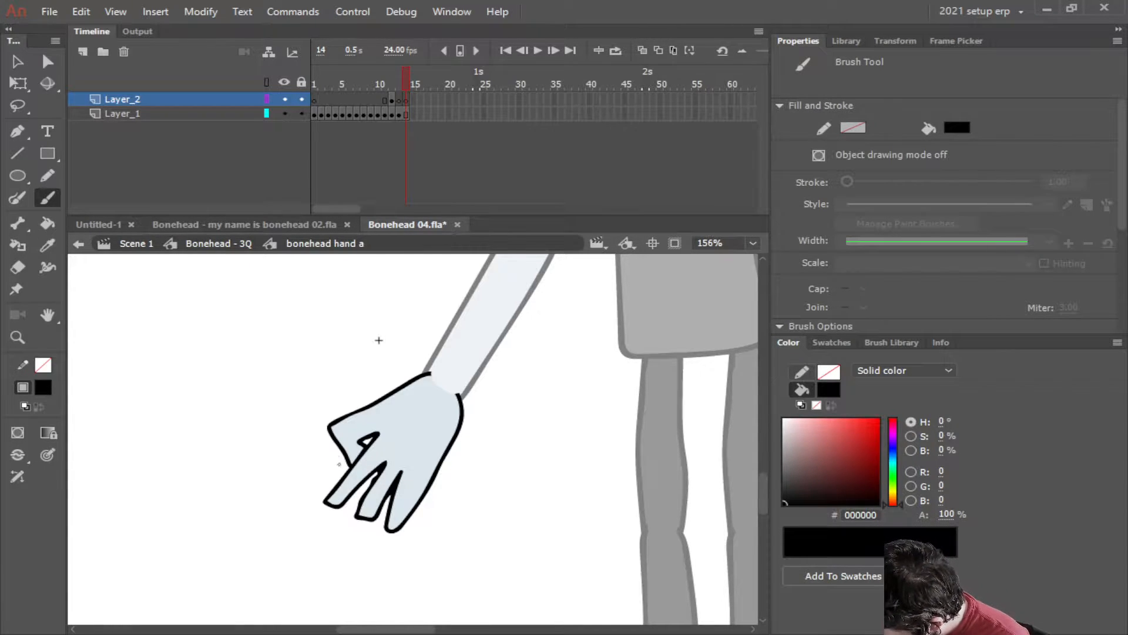
pyautogui.moveTo(338, 450)
pyautogui.mouseDown()
pyautogui.moveTo(328, 498)
pyautogui.moveTo(348, 493)
pyautogui.moveTo(342, 437)
pyautogui.moveTo(335, 453)
pyautogui.moveTo(369, 468)
pyautogui.moveTo(359, 516)
pyautogui.moveTo(377, 517)
pyautogui.moveTo(382, 445)
pyautogui.mouseUp()
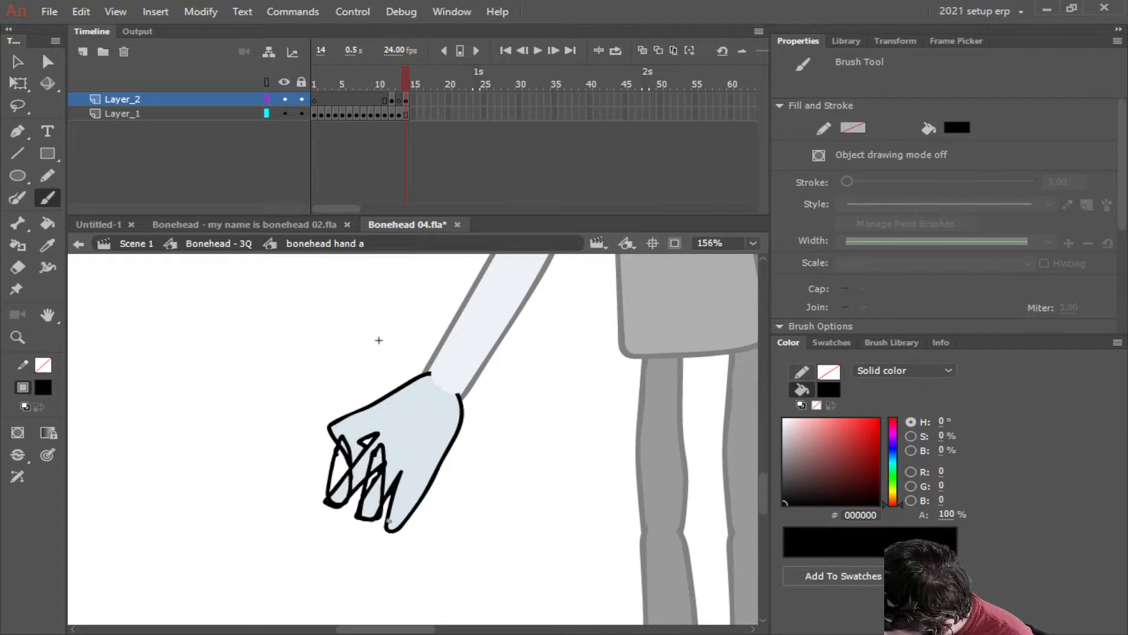
pyautogui.moveTo(391, 531)
pyautogui.mouseDown()
pyautogui.moveTo(405, 459)
pyautogui.moveTo(392, 512)
pyautogui.mouseUp()
pyautogui.hotkey('ctrl', 'z')
pyautogui.hotkey('ctrl', 'z')
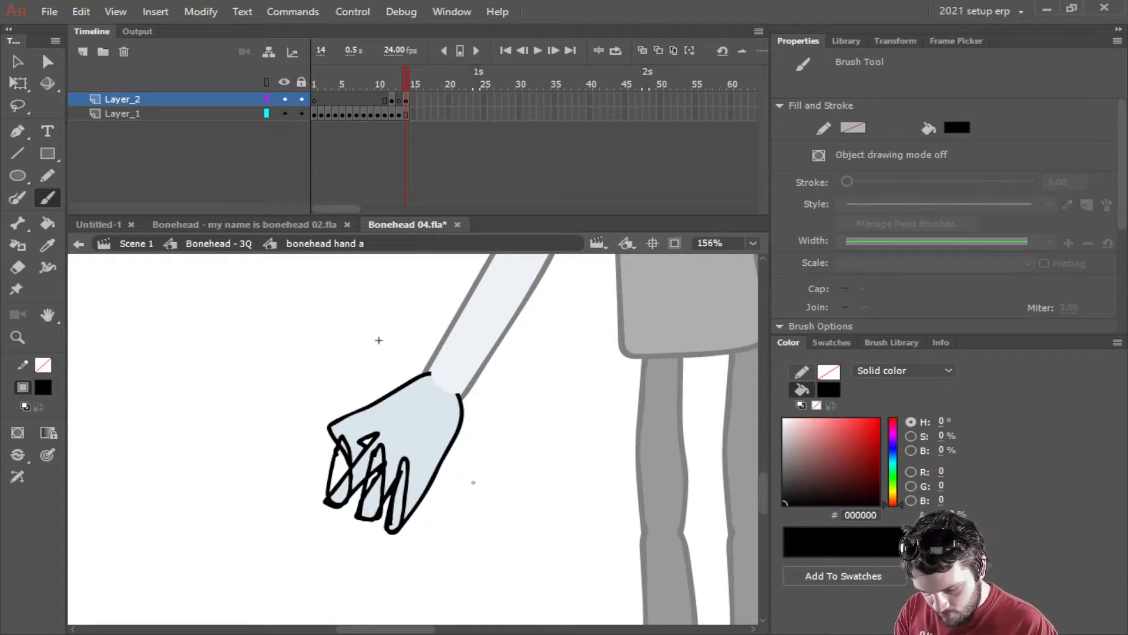
# Fill the three painted fingers with the light blue sampled from the hand and nudge them slightly into place.
pyautogui.press('k')
pyautogui.press('i')
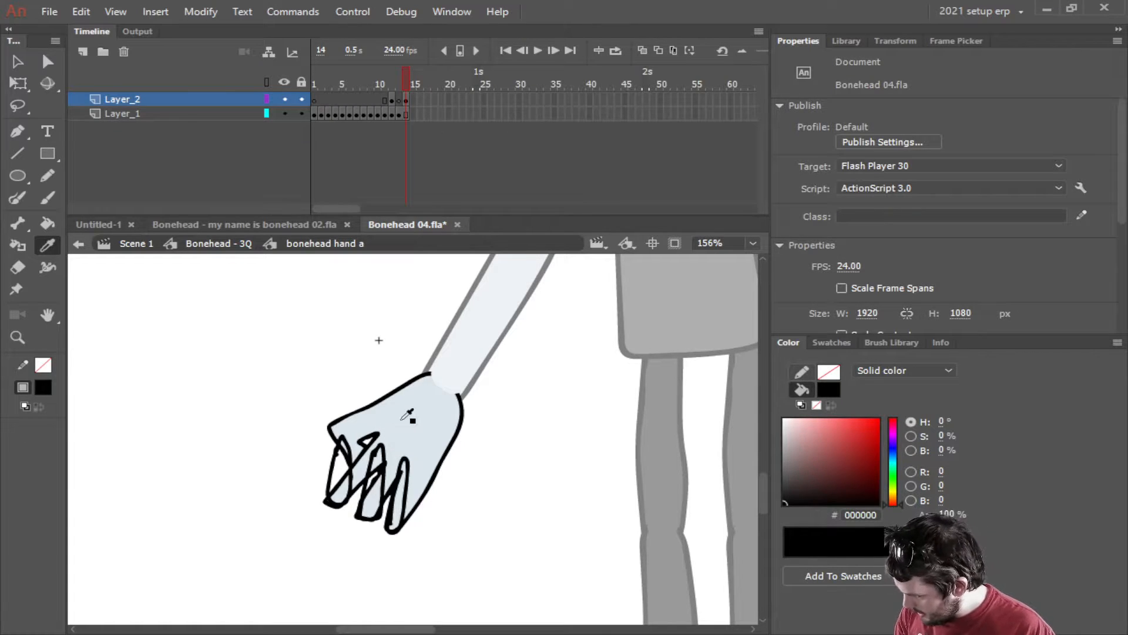
pyautogui.click(403, 420)
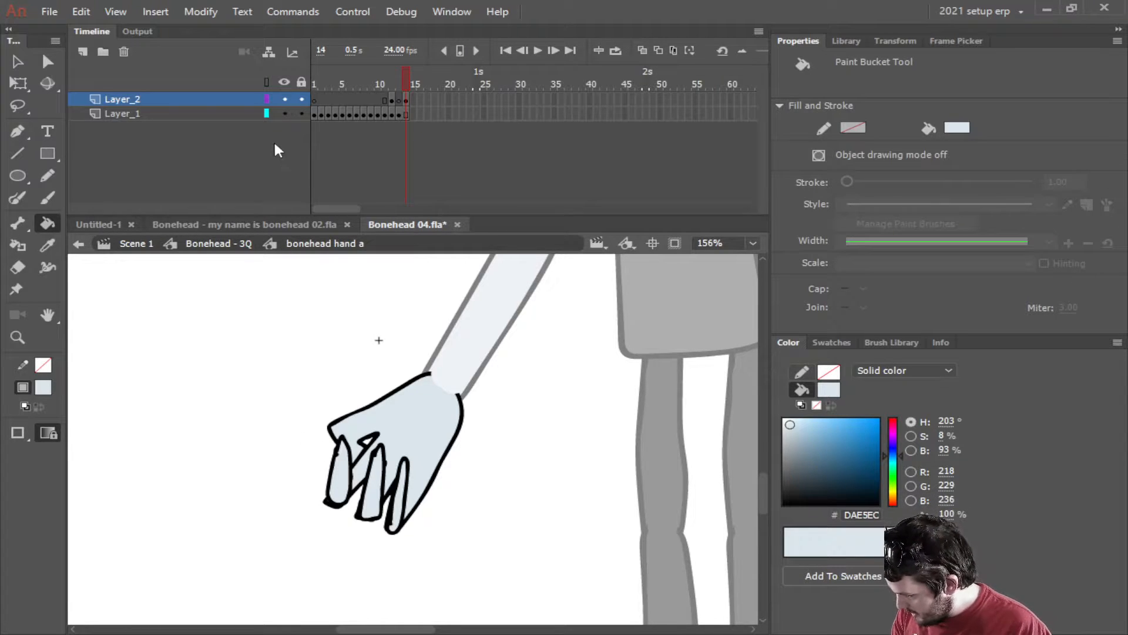
pyautogui.click(407, 100)
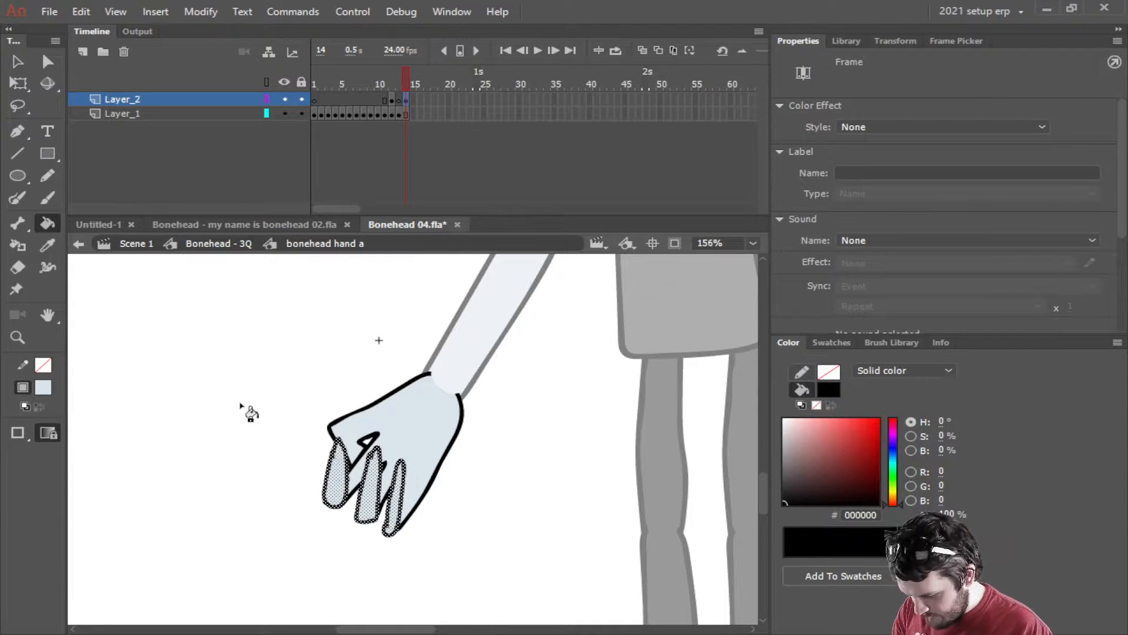
pyautogui.click(241, 382)
pyautogui.click(406, 101)
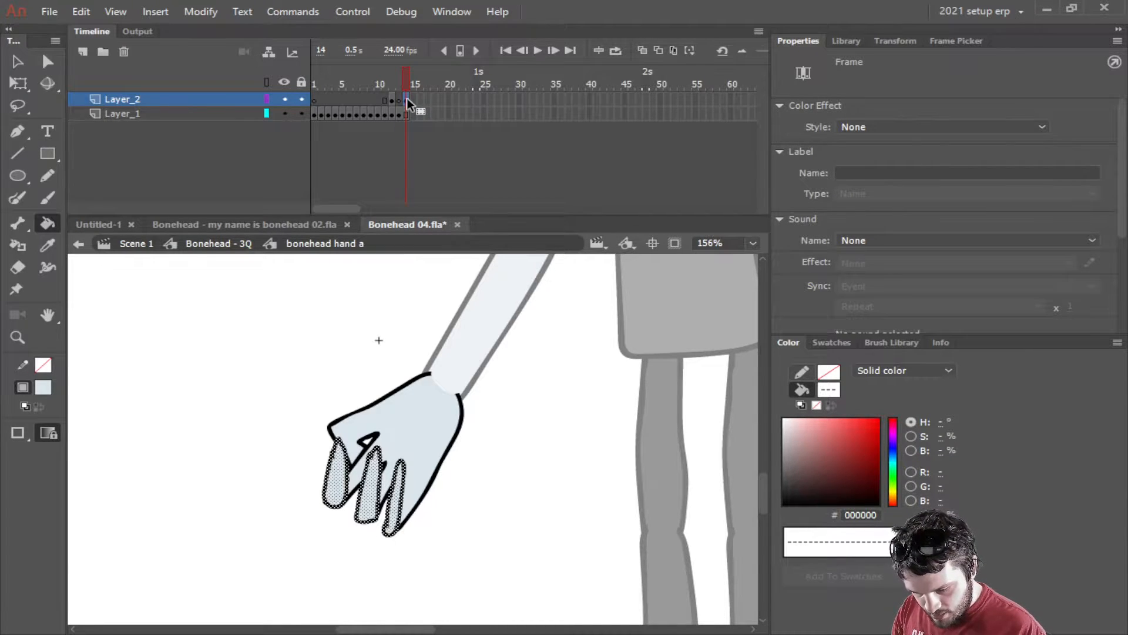
# Create empty keyframes at frame 15 on both Layer_2 and Layer_1.
pyautogui.press('F6')
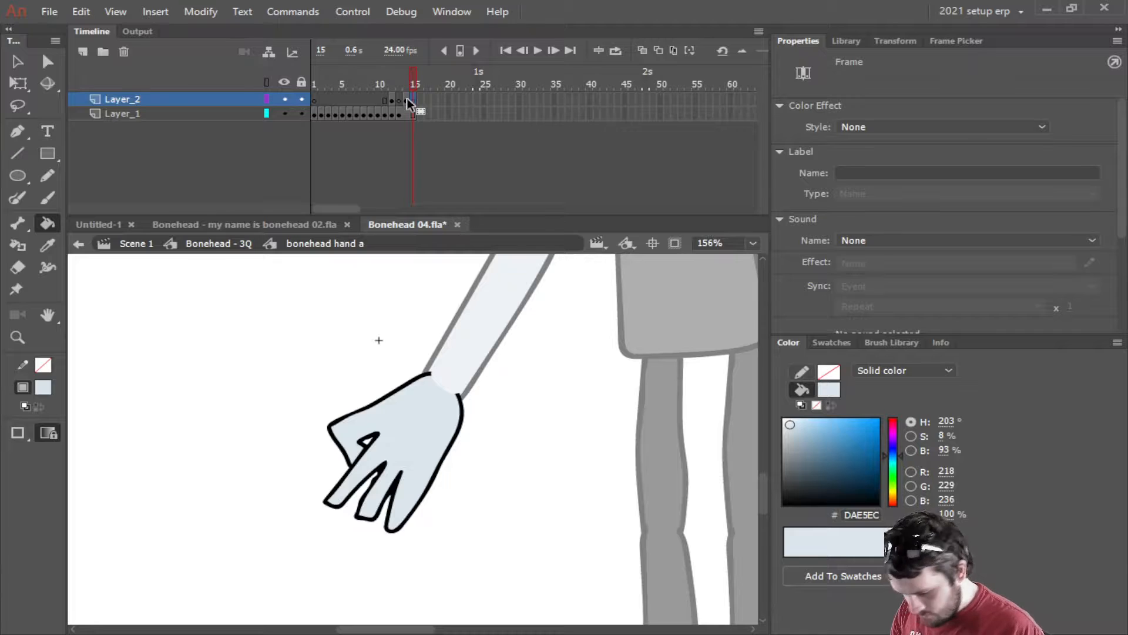
pyautogui.hotkey('ctrl', 'z')
pyautogui.press('F6')
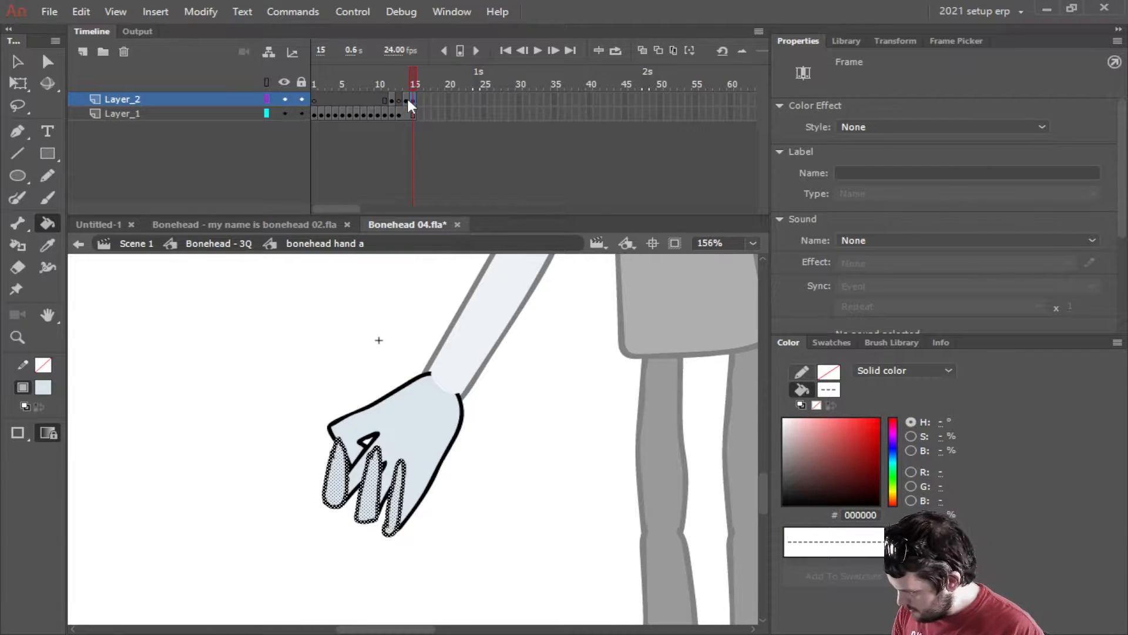
pyautogui.hotkey('ctrl', 'shift', 'a')
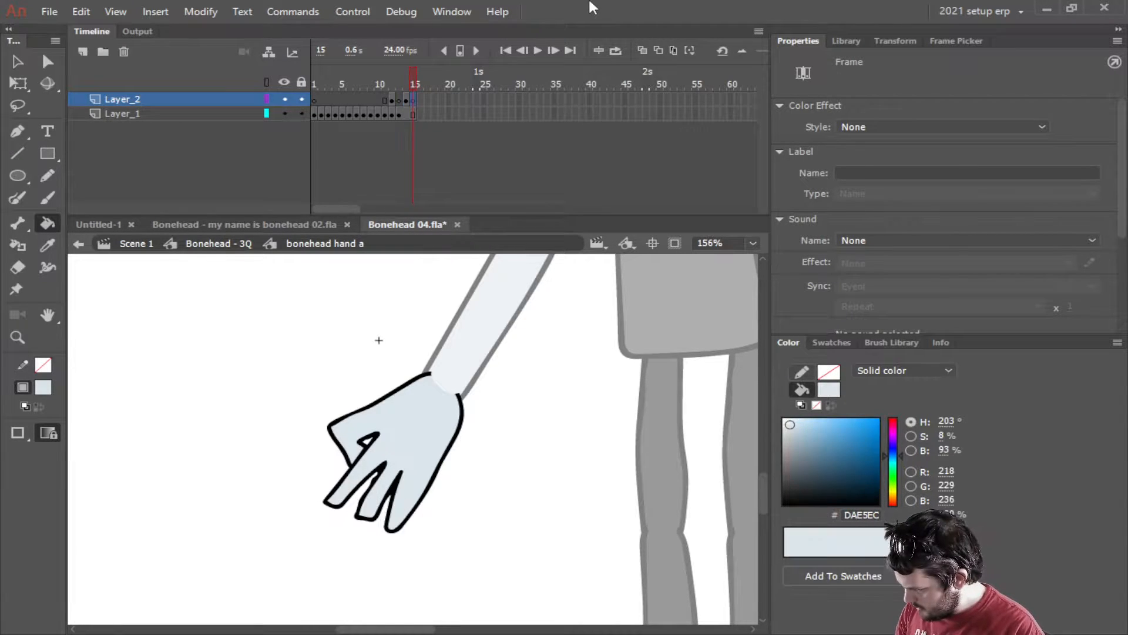
pyautogui.click(414, 114)
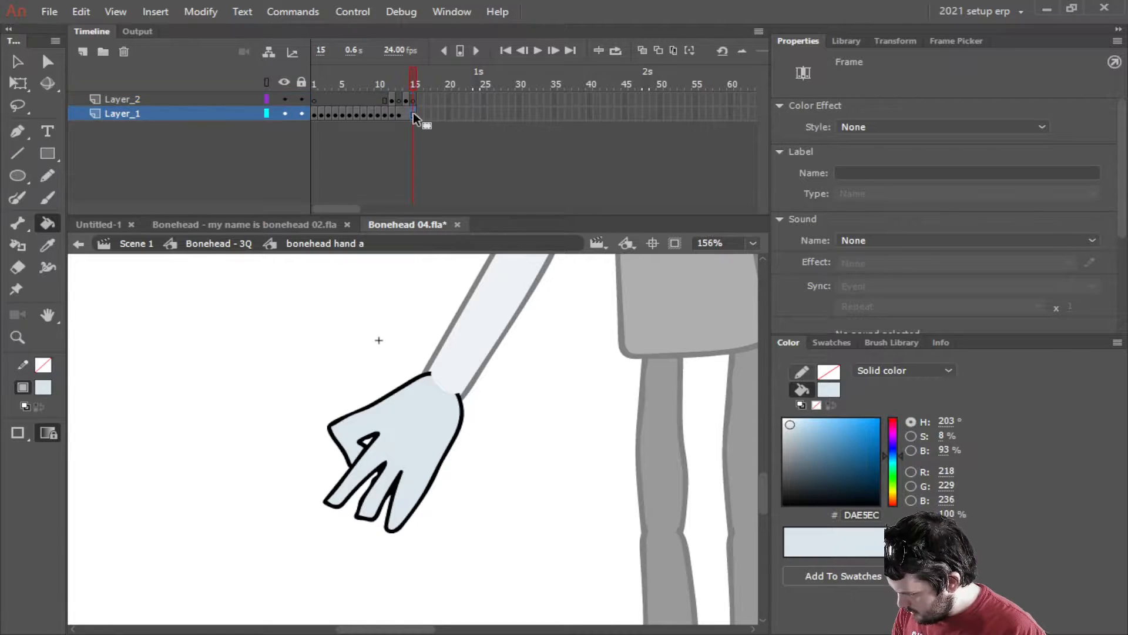
pyautogui.press('Delete')
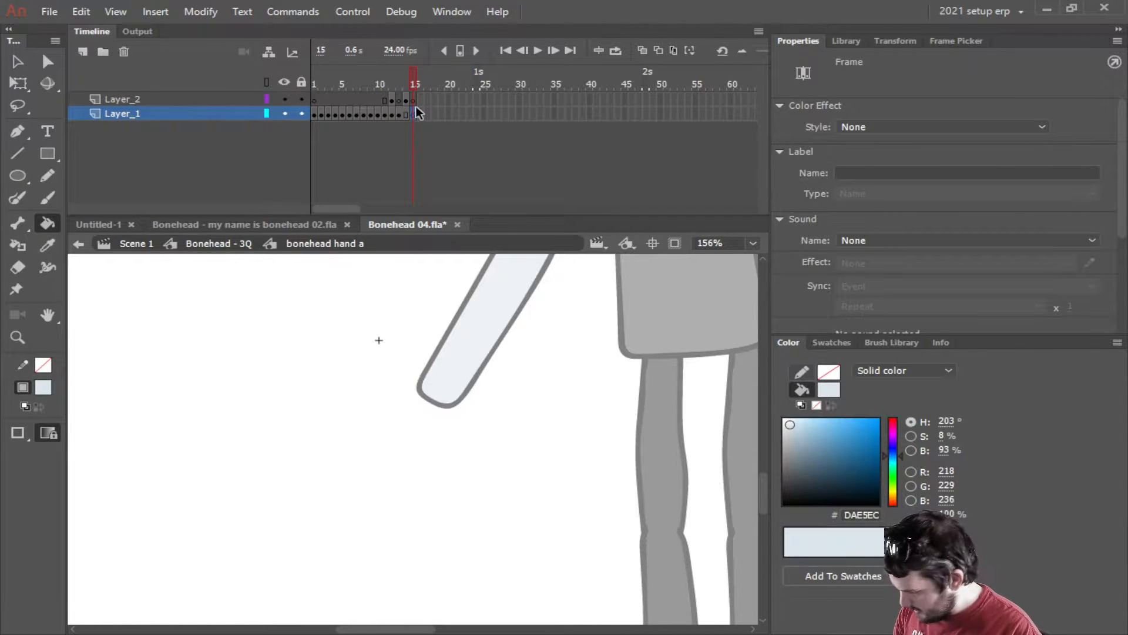
# Turn on onion skinning back to frame 14 and paint a black outline of the closing hand on frame 15 of Layer_1.
pyautogui.click(642, 51)
pyautogui.moveTo(393, 77); pyautogui.dragTo(403, 77)
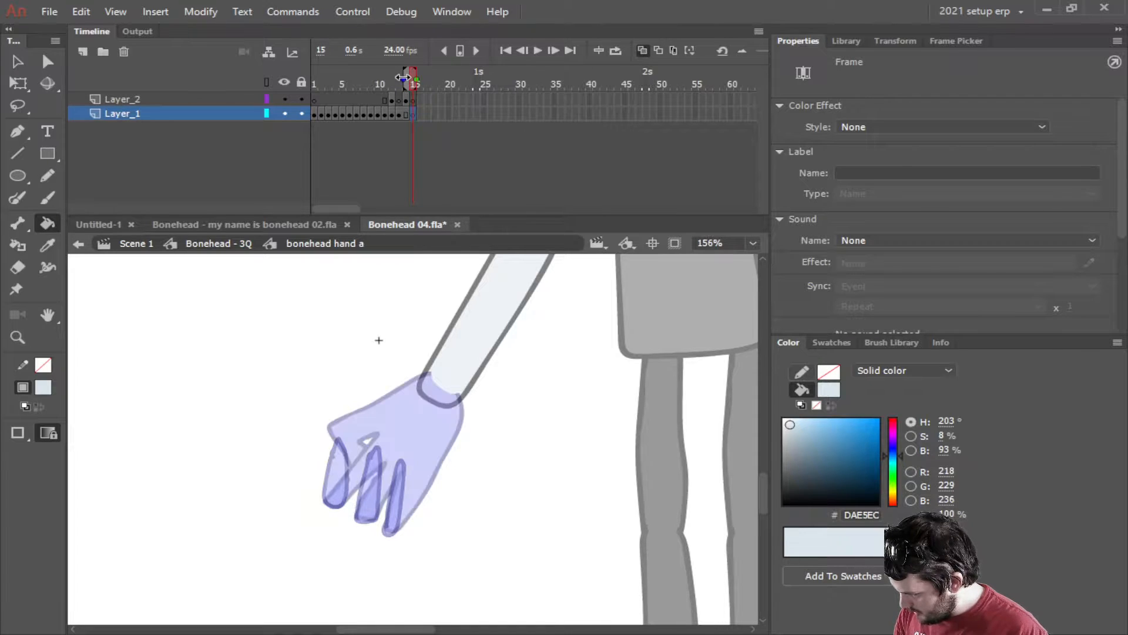
pyautogui.click(47, 197)
pyautogui.moveTo(800, 462); pyautogui.dragTo(784, 504)
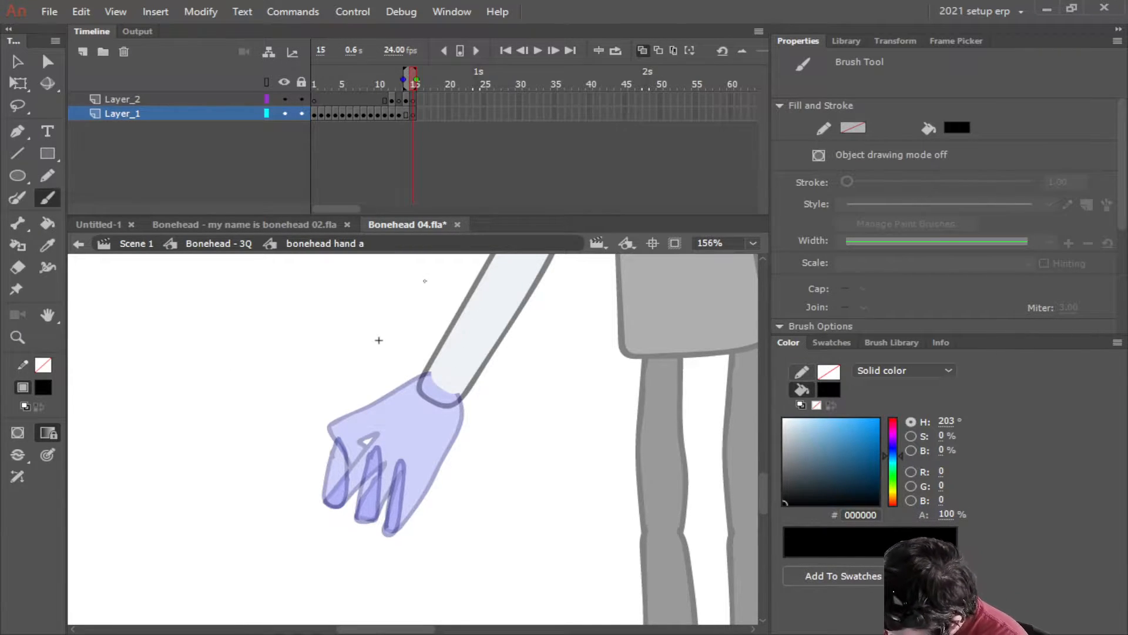
pyautogui.moveTo(446, 379); pyautogui.dragTo(406, 380)
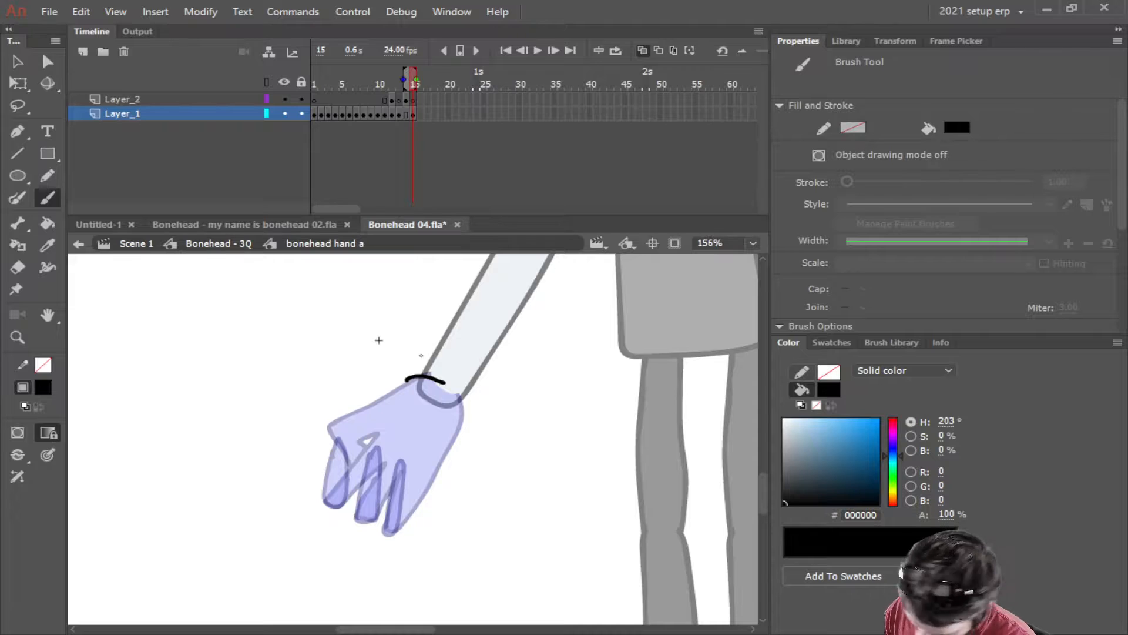
pyautogui.hotkey('ctrl', 'z')
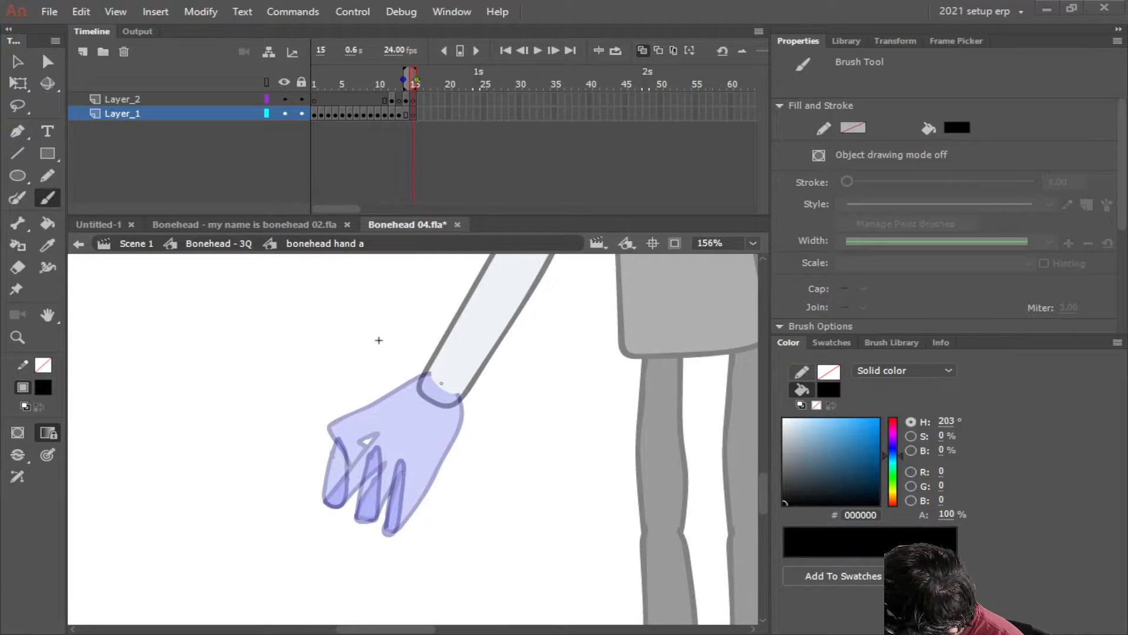
pyautogui.moveTo(443, 384)
pyautogui.mouseDown()
pyautogui.moveTo(397, 384)
pyautogui.moveTo(338, 434)
pyautogui.moveTo(354, 459)
pyautogui.moveTo(377, 436)
pyautogui.moveTo(349, 476)
pyautogui.moveTo(422, 497)
pyautogui.moveTo(457, 423)
pyautogui.moveTo(439, 382)
pyautogui.mouseUp()
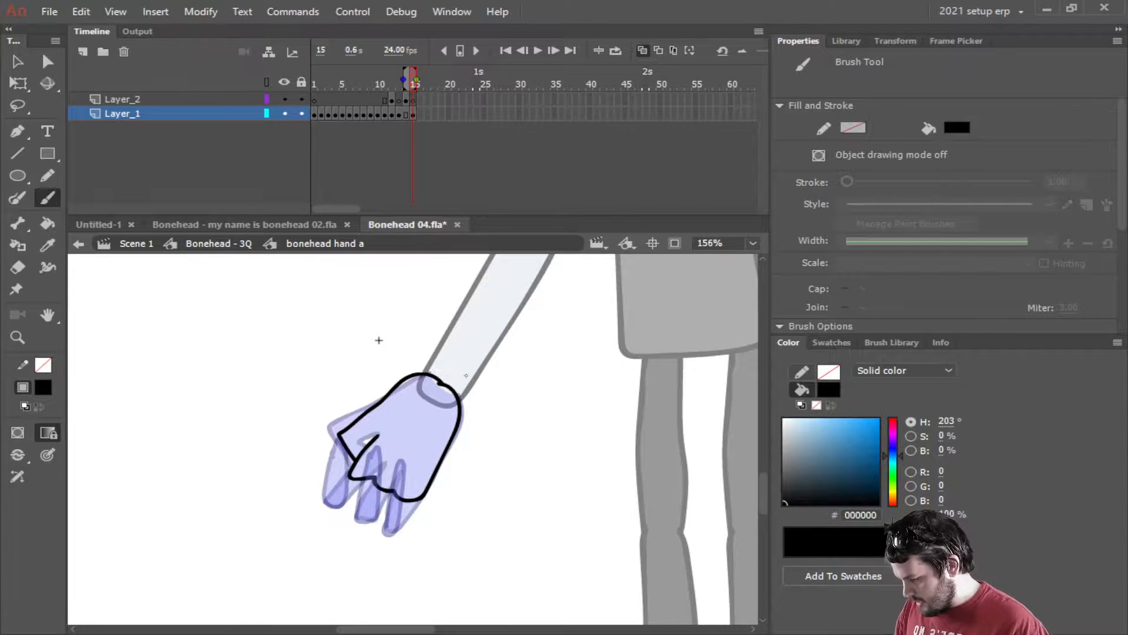
# Copy the hand outline into a new keyframe at frame 16 of Layer_1 and paint a pointed thumb across the palm.
pyautogui.click(413, 115)
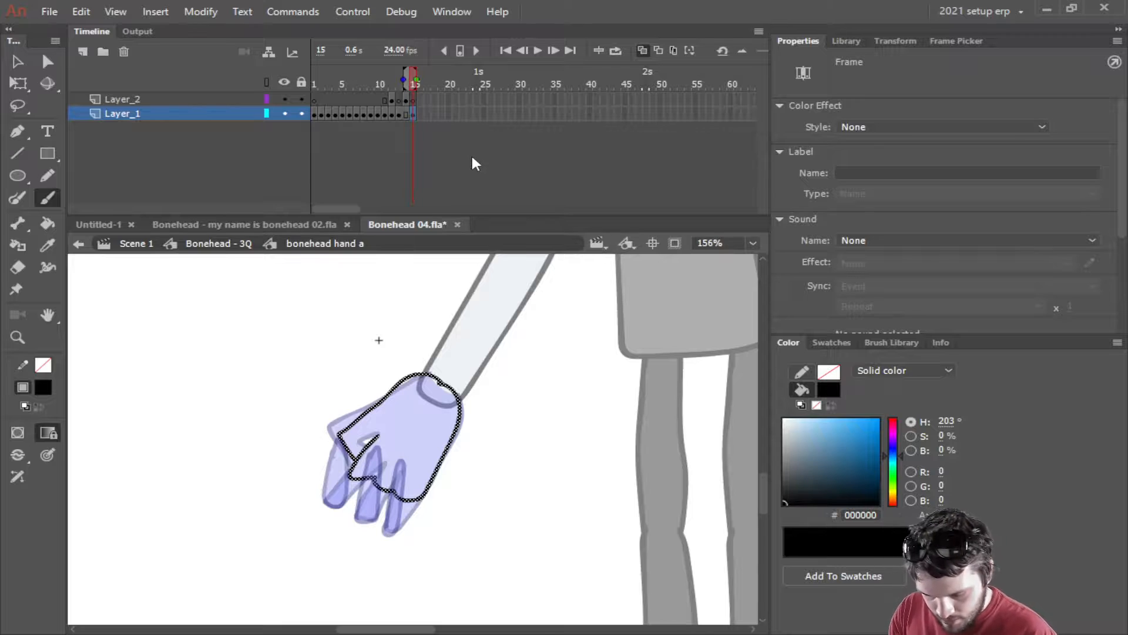
pyautogui.press('F7')
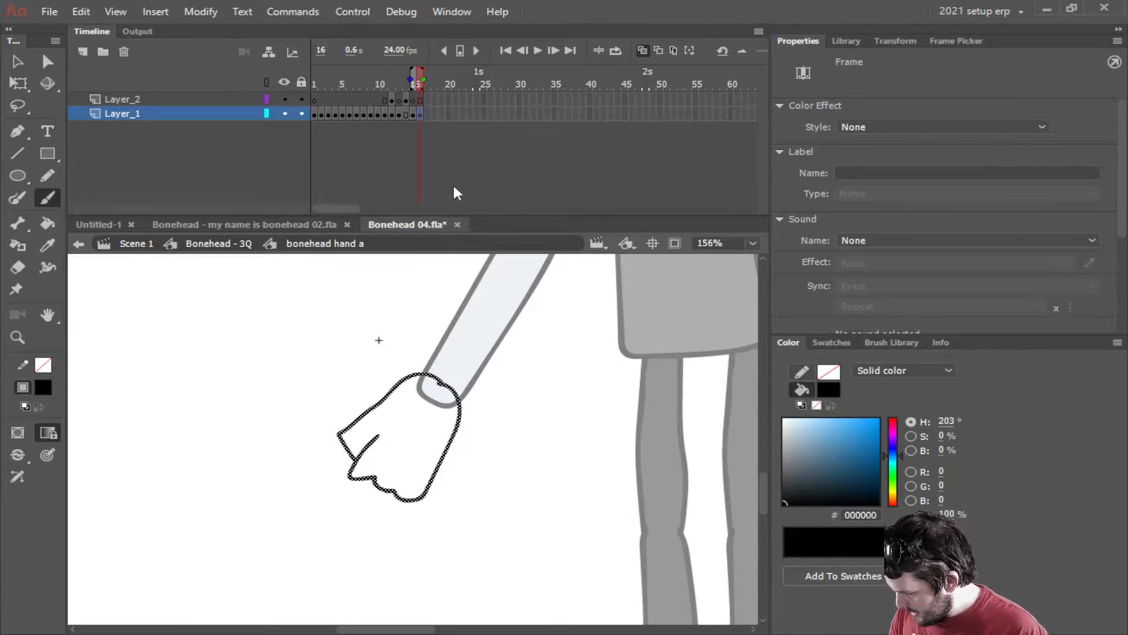
pyautogui.scroll(5, 382, 497)
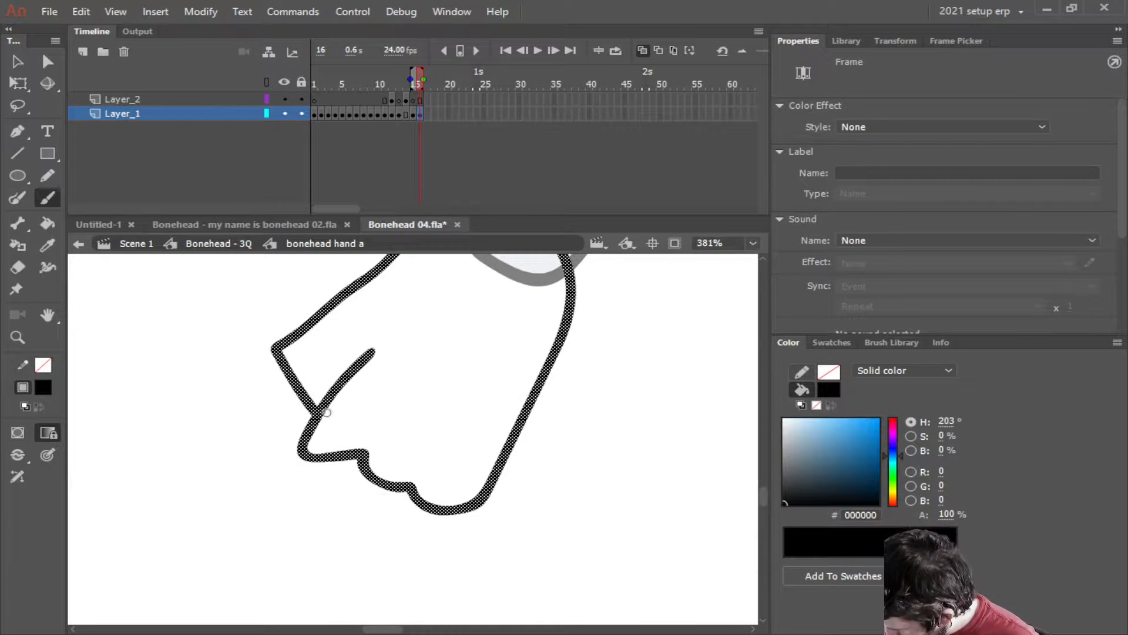
pyautogui.moveTo(318, 414)
pyautogui.mouseDown()
pyautogui.moveTo(339, 428)
pyautogui.moveTo(443, 447)
pyautogui.moveTo(336, 368)
pyautogui.mouseUp()
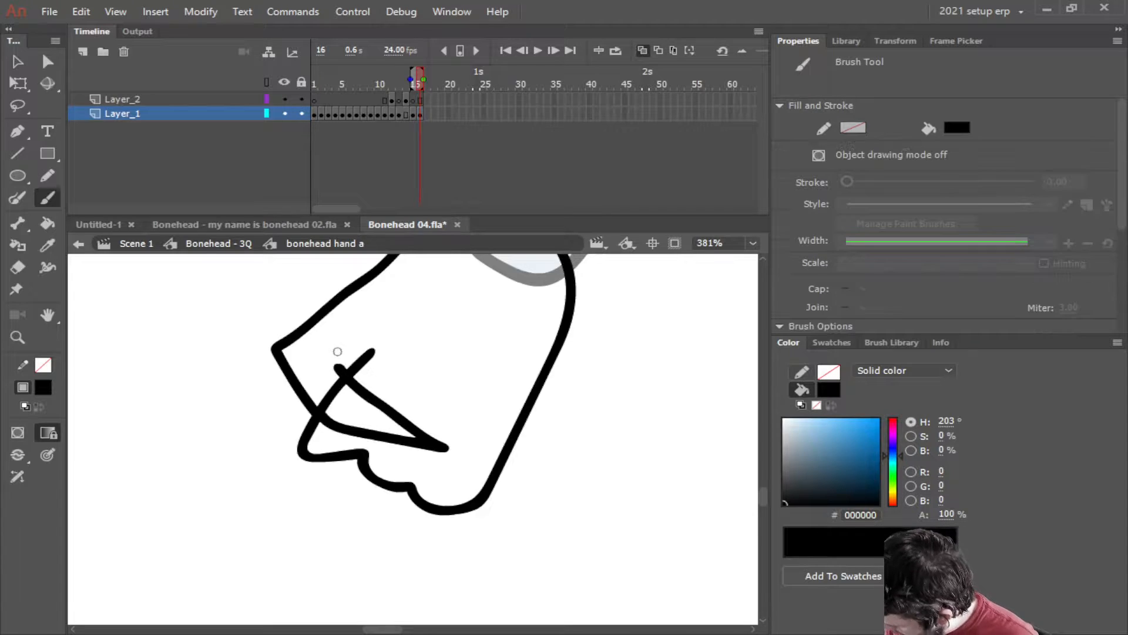
# Erase the section of the old hand line that crosses the inside of the new thumb on frame 16.
pyautogui.click(18, 267)
pyautogui.moveTo(341, 390)
pyautogui.mouseDown()
pyautogui.moveTo(324, 397)
pyautogui.moveTo(327, 422)
pyautogui.moveTo(344, 383)
pyautogui.moveTo(325, 405)
pyautogui.mouseUp()
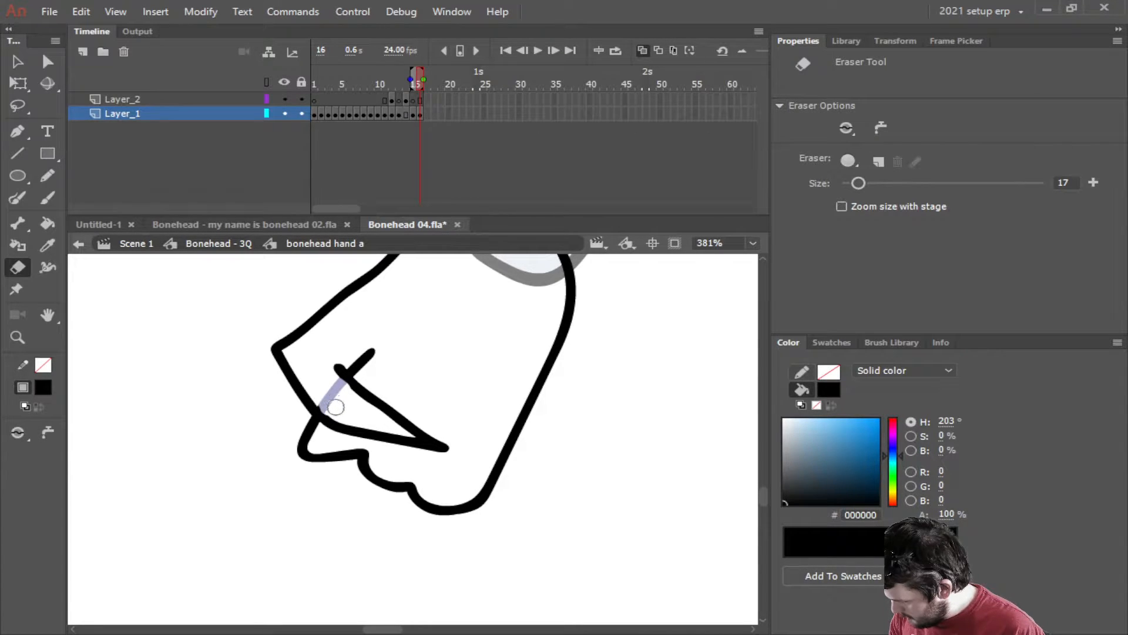
pyautogui.moveTo(336, 407)
pyautogui.mouseDown()
pyautogui.moveTo(317, 407)
pyautogui.moveTo(331, 402)
pyautogui.mouseUp()
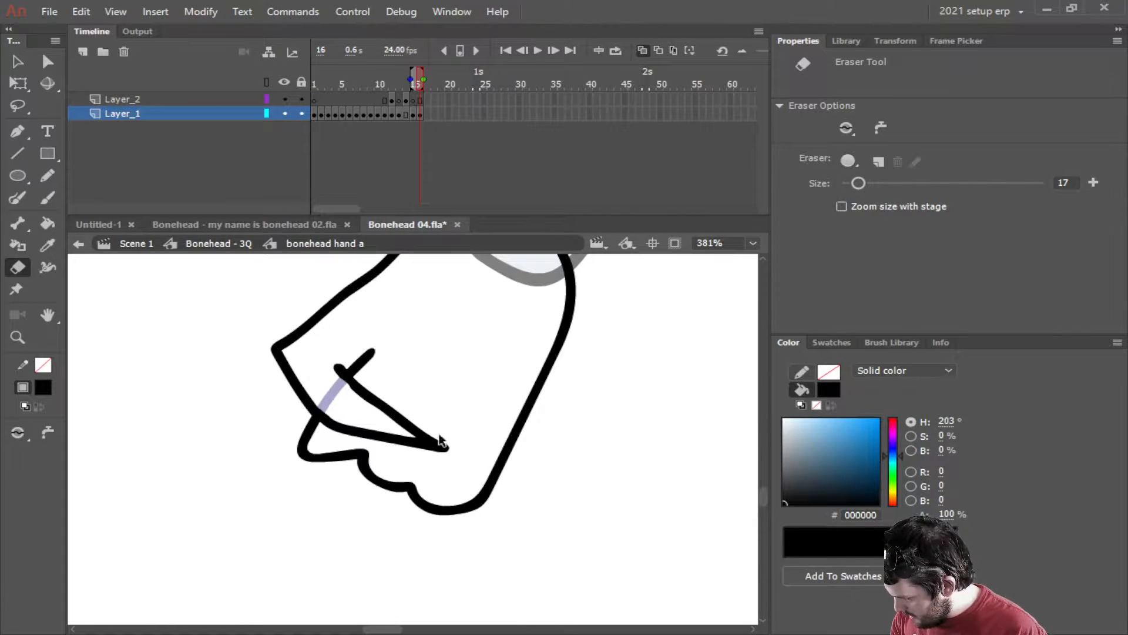
# Paint two long pointed fingers from the knuckles up toward the wrist on frame 16 with the Brush tool.
pyautogui.scroll(-3, 441, 443)
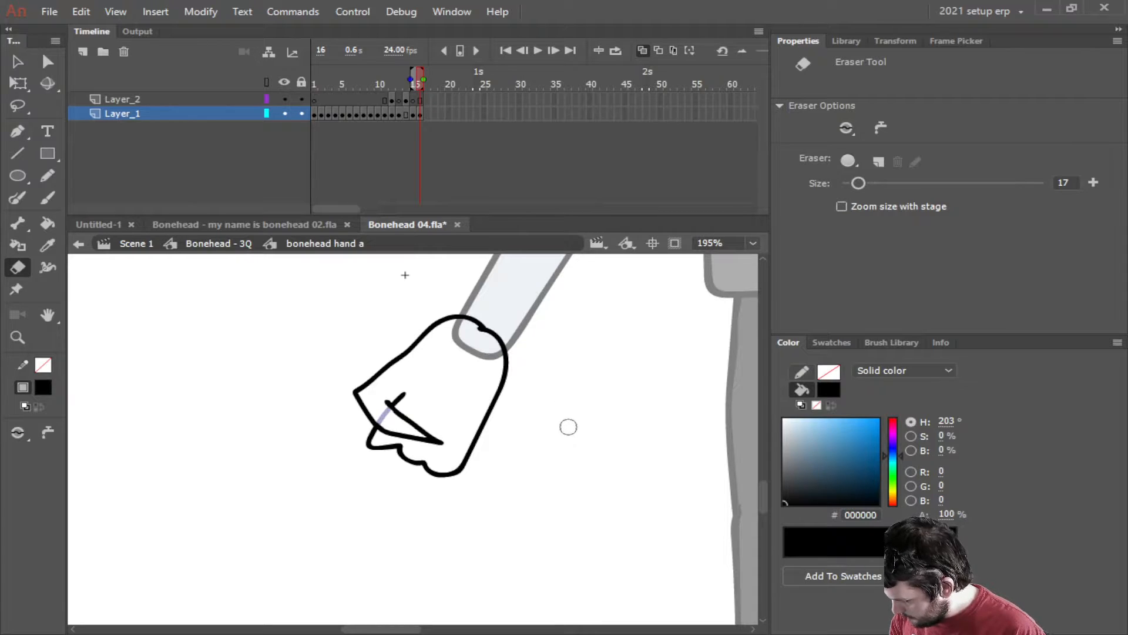
pyautogui.scroll(4, 528, 451)
pyautogui.scroll(-4, 529, 451)
pyautogui.scroll(-5, 531, 448)
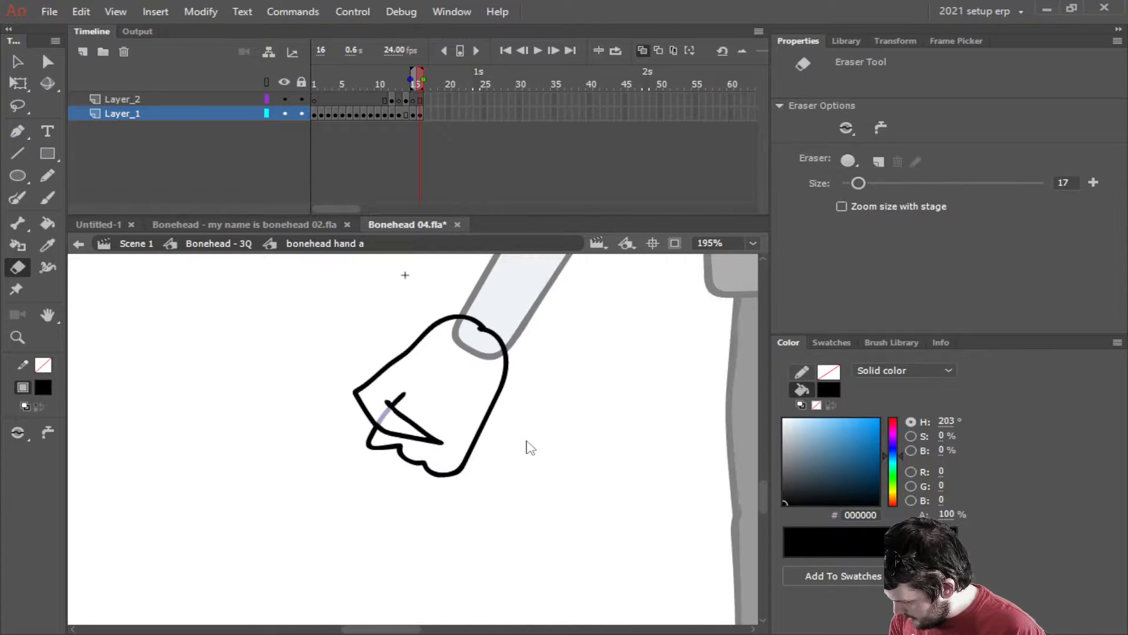
pyautogui.scroll(4, 526, 446)
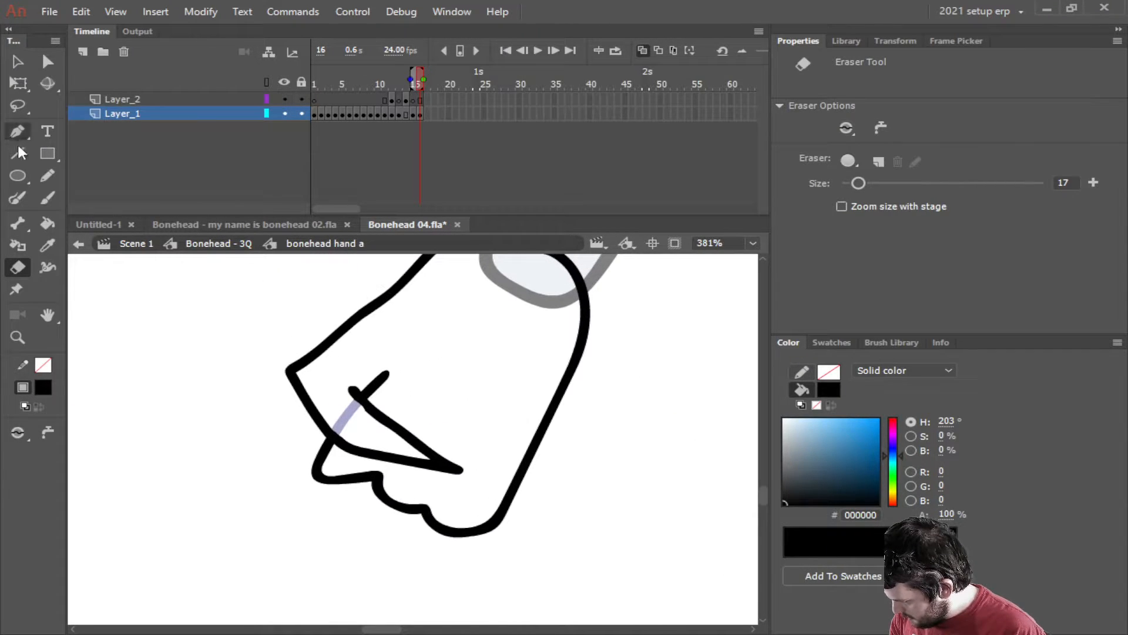
pyautogui.click(47, 197)
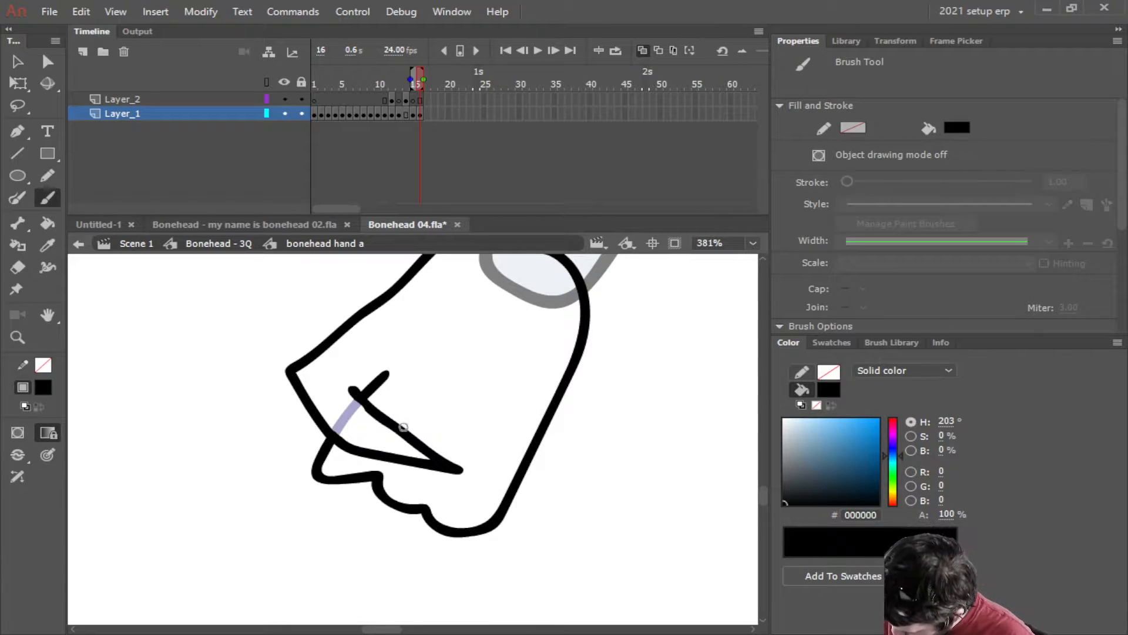
pyautogui.moveTo(380, 477)
pyautogui.mouseDown()
pyautogui.moveTo(463, 308)
pyautogui.moveTo(359, 401)
pyautogui.mouseUp()
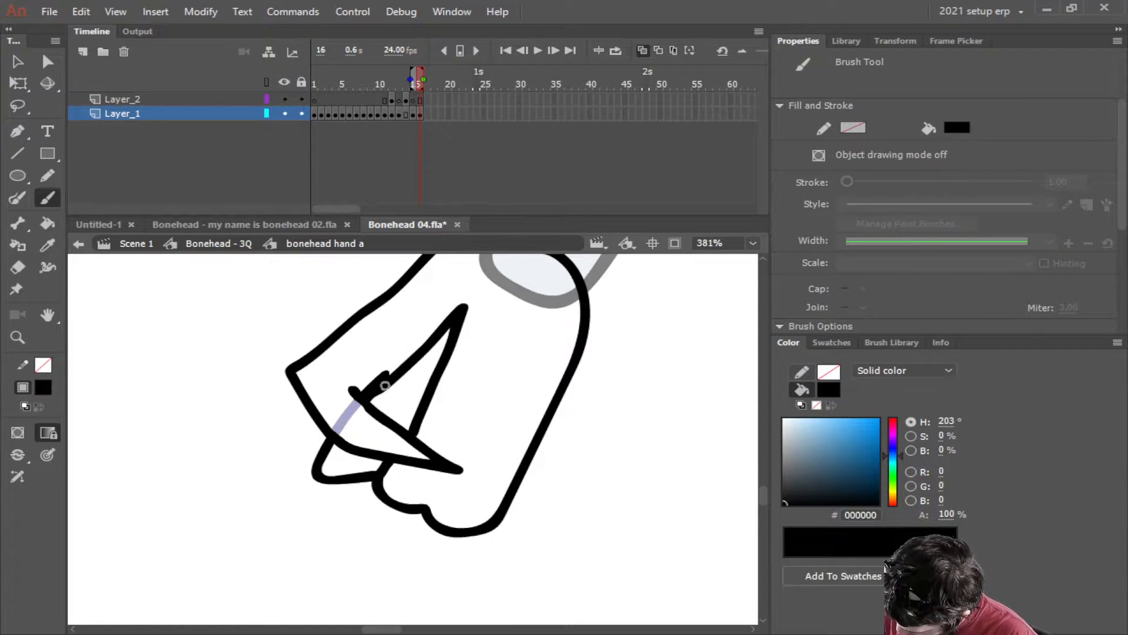
pyautogui.moveTo(448, 366)
pyautogui.mouseDown()
pyautogui.moveTo(529, 270)
pyautogui.moveTo(425, 509)
pyautogui.mouseUp()
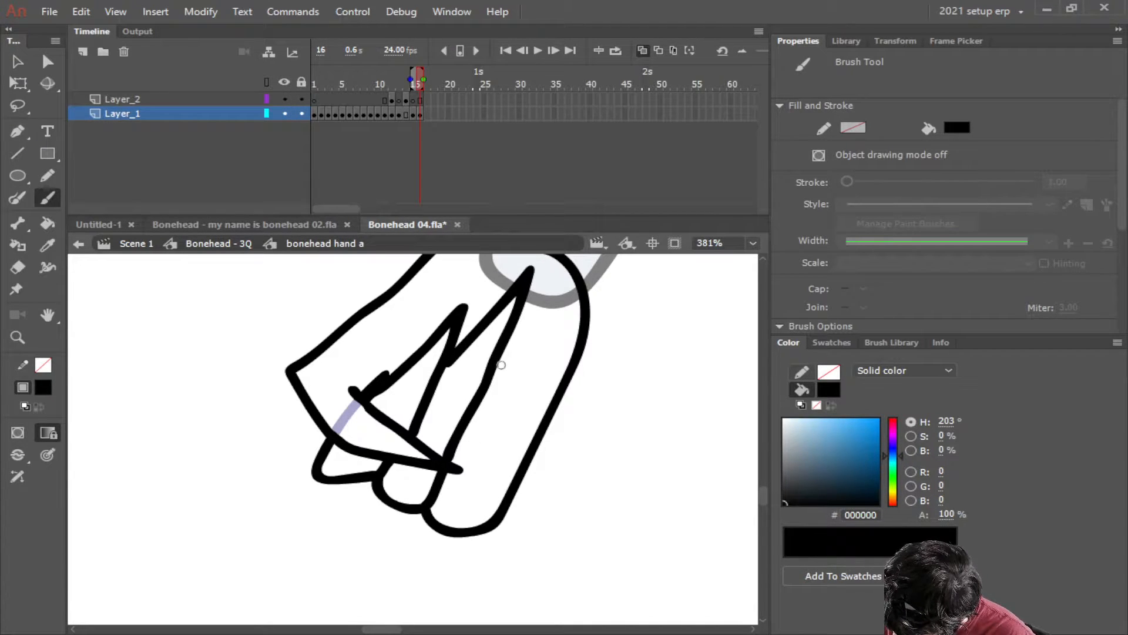
# Paint a third long pointed finger along the outer edge of the hand on frame 16, beside the two existing fingers.
pyautogui.moveTo(491, 379)
pyautogui.mouseDown()
pyautogui.moveTo(542, 329)
pyautogui.moveTo(534, 408)
pyautogui.moveTo(499, 530)
pyautogui.mouseUp()
pyautogui.scroll(-4, 514, 506)
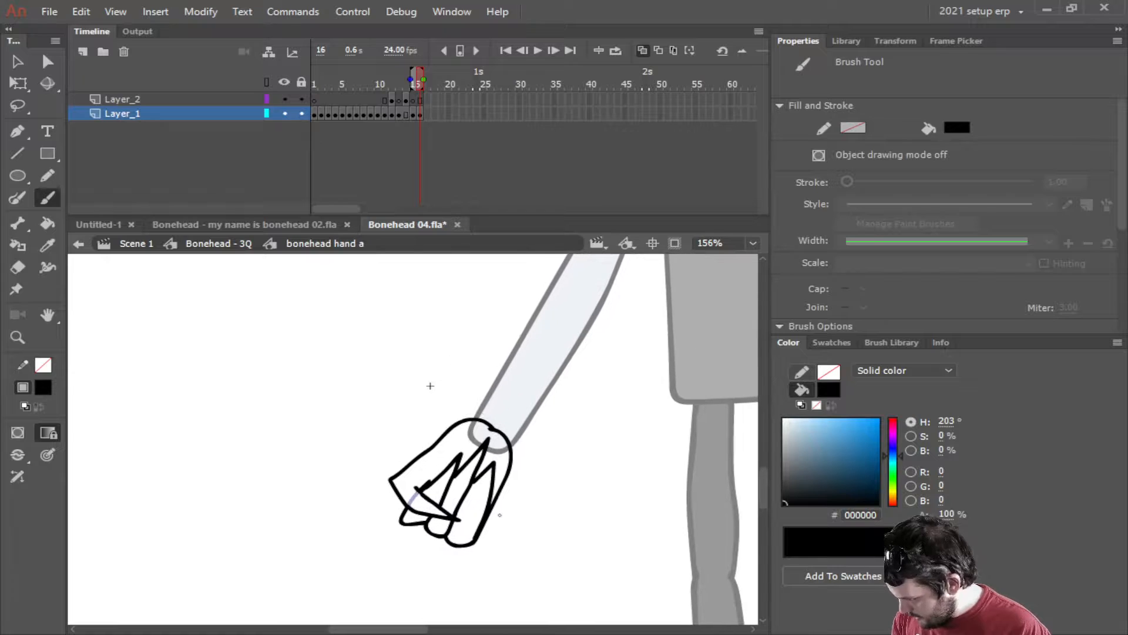
pyautogui.press(',')
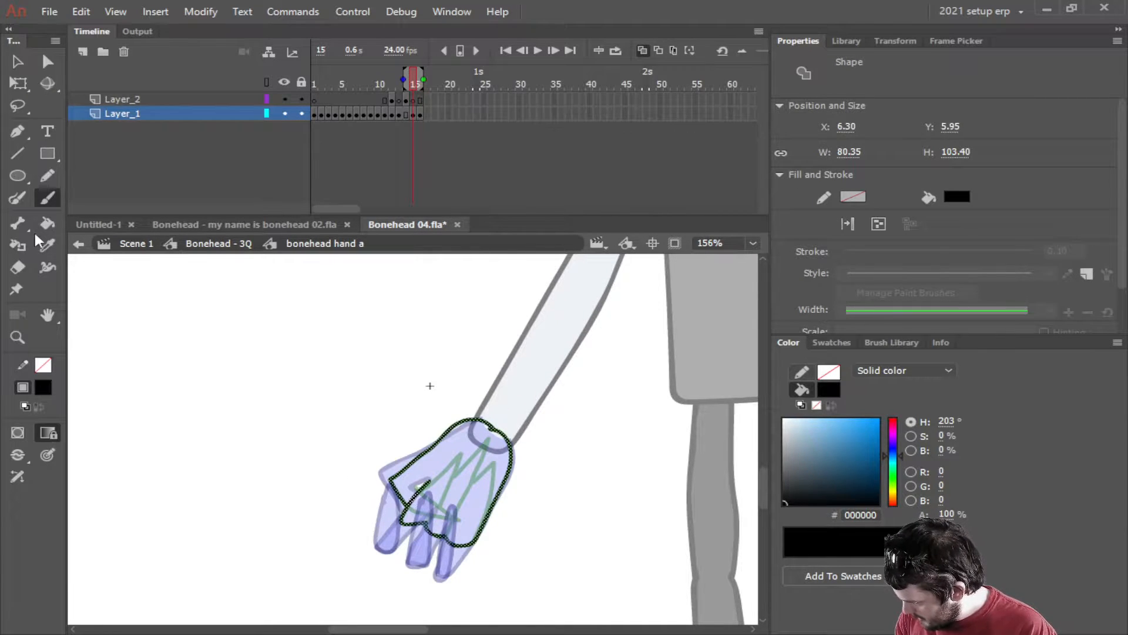
pyautogui.click(47, 246)
pyautogui.click(475, 463)
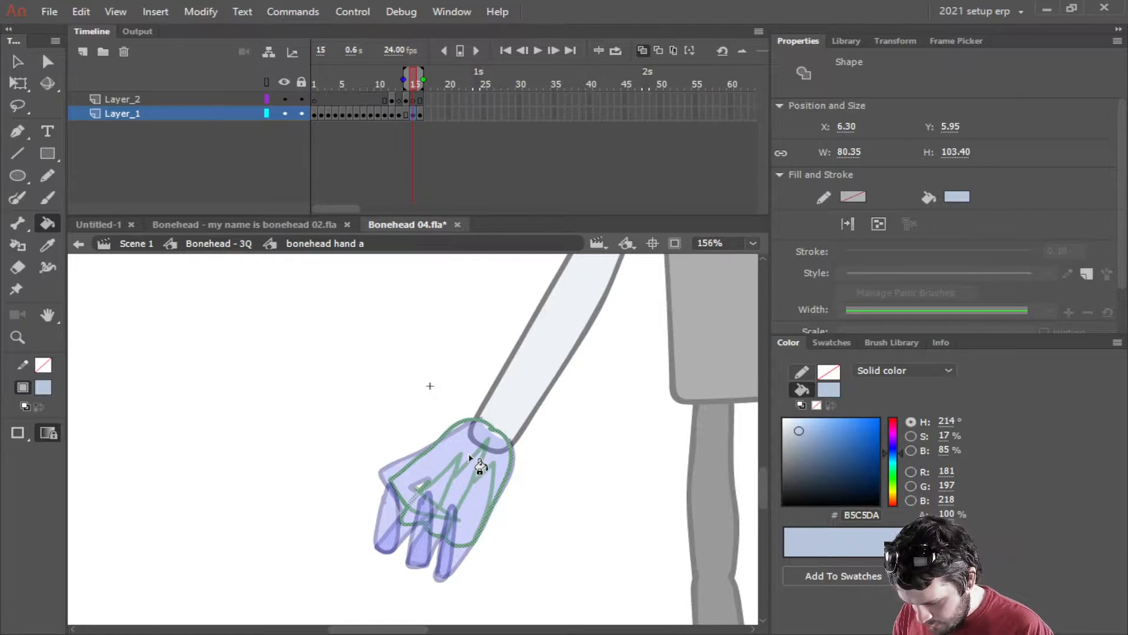
pyautogui.hotkey('ctrl', 'z')
# Turn off onion skinning and fill the hand on frame 15 with the pale blue DAE5EC sampled from the hand on frame 14.
pyautogui.click(643, 51)
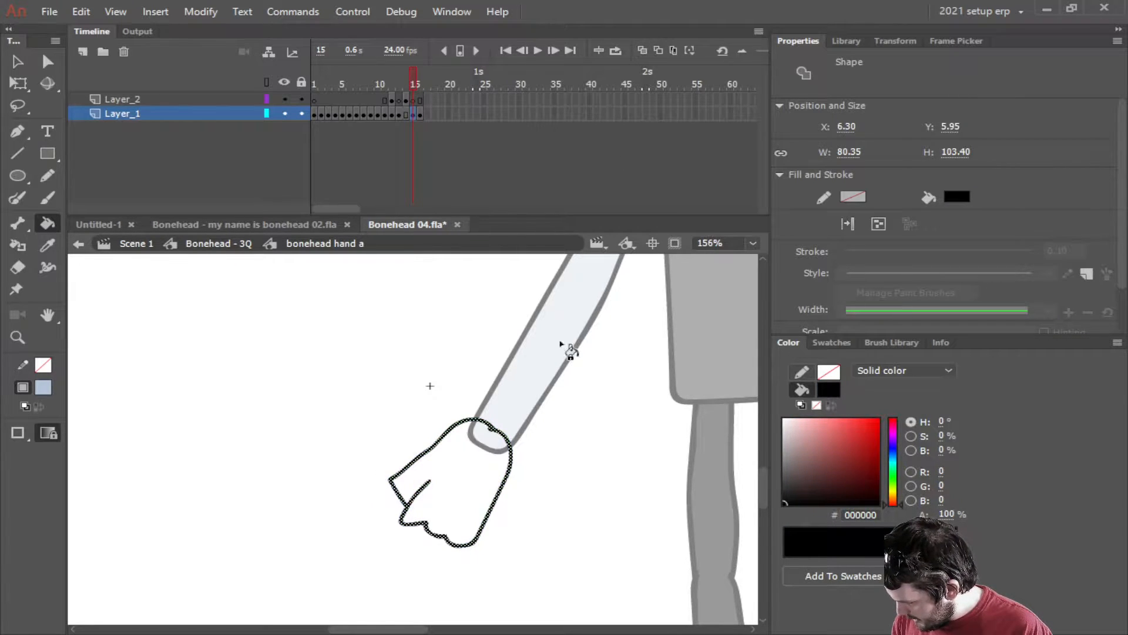
pyautogui.click(539, 516)
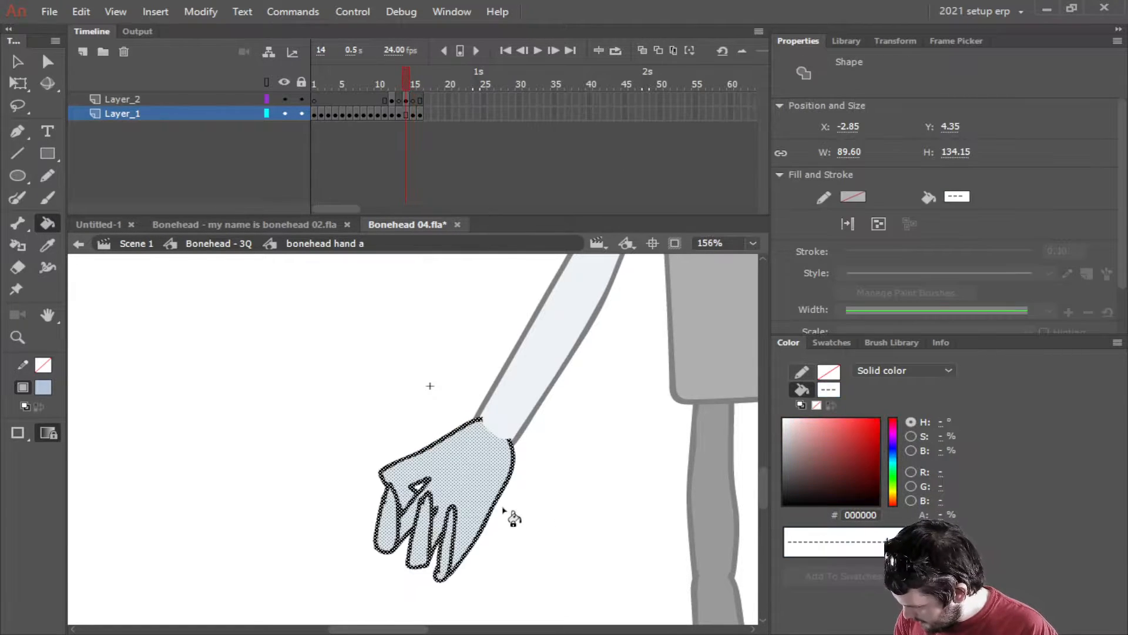
pyautogui.keyDown('ctrl'); pyautogui.click(530, 508); pyautogui.keyUp('ctrl')
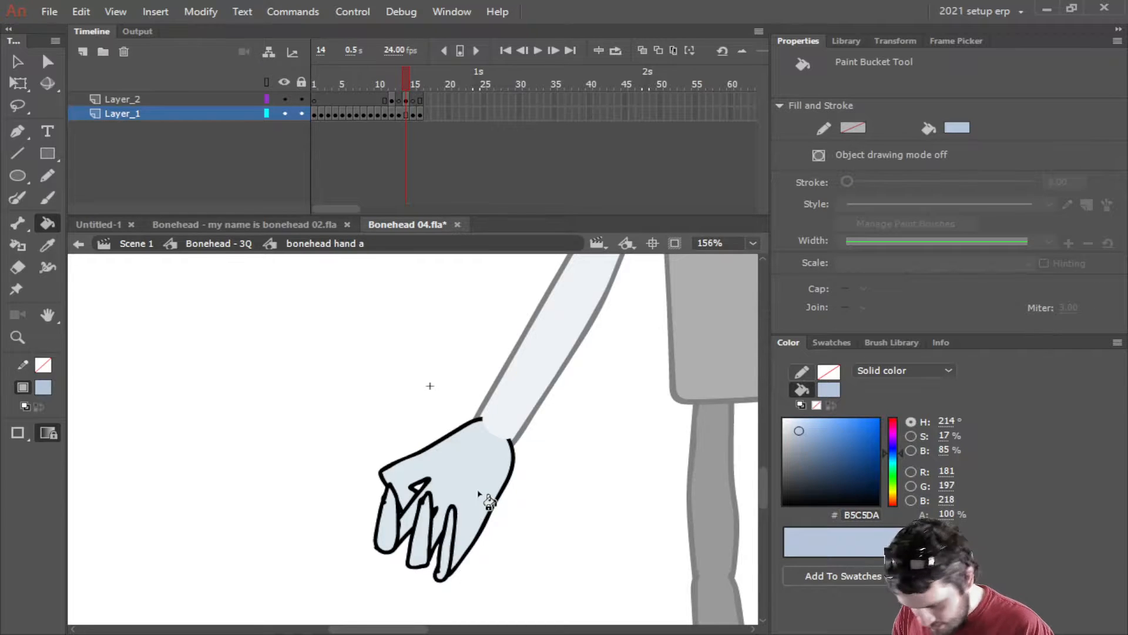
pyautogui.press('i')
pyautogui.click(469, 489)
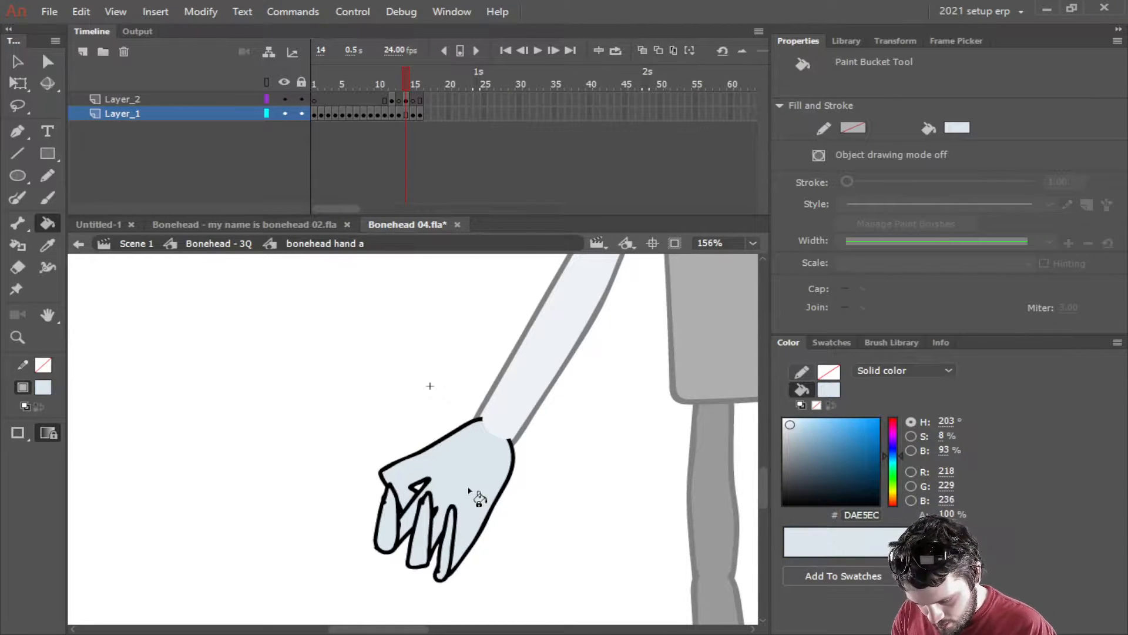
pyautogui.press('.')
pyautogui.click(473, 494)
# Fill the palm, thumb and fingers of the hand on frame 16 with the same pale blue.
pyautogui.press('.')
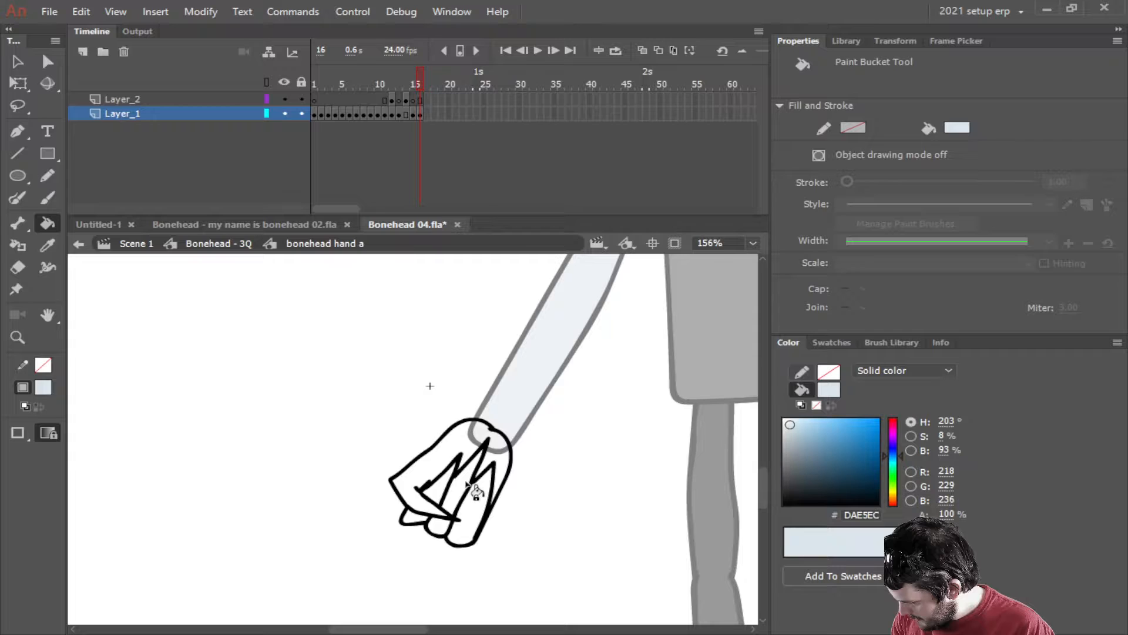
pyautogui.click(461, 447)
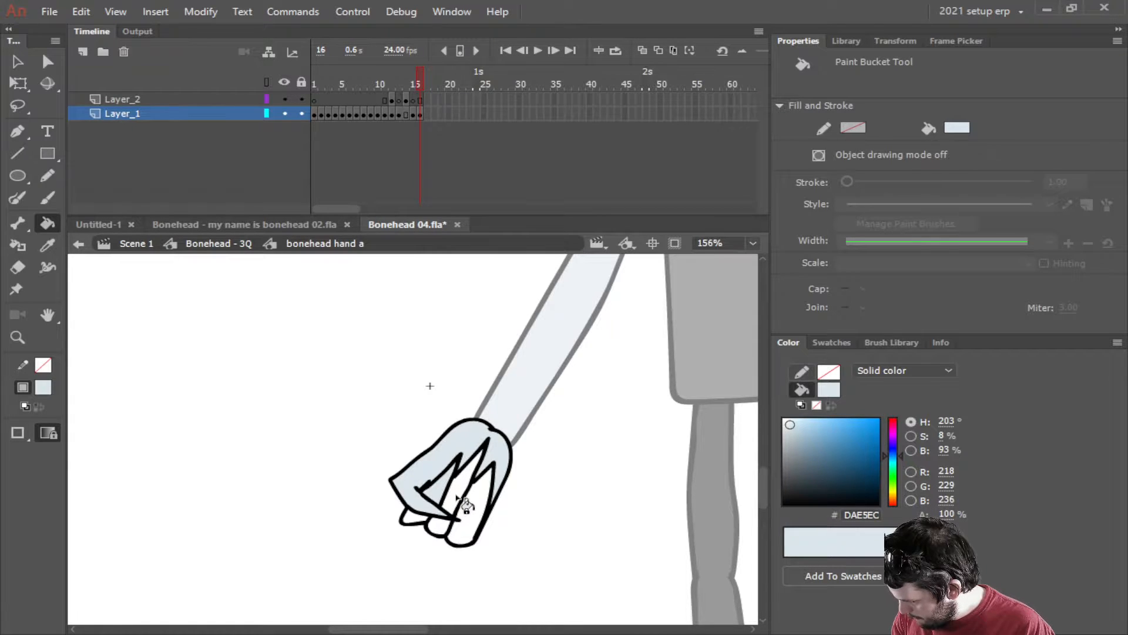
pyautogui.click(458, 498)
pyautogui.click(465, 516)
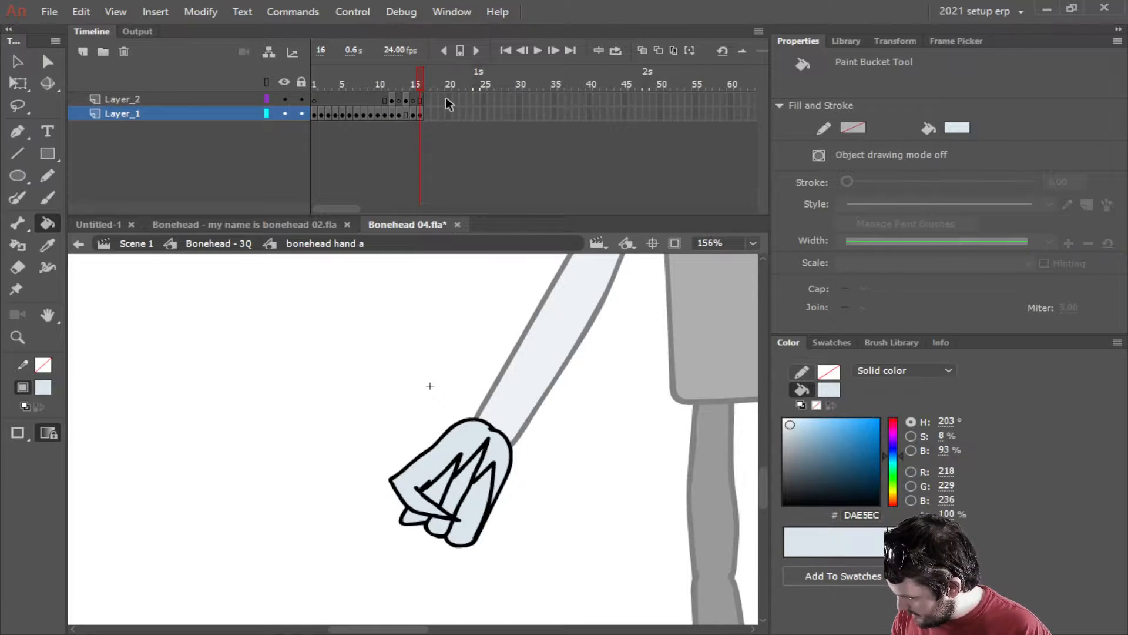
# Duplicate the frame 15 hand pose into a new keyframe at frame 16 of Layer_1, shifting the pose with pointed fingers to frame 17.
pyautogui.click(420, 115)
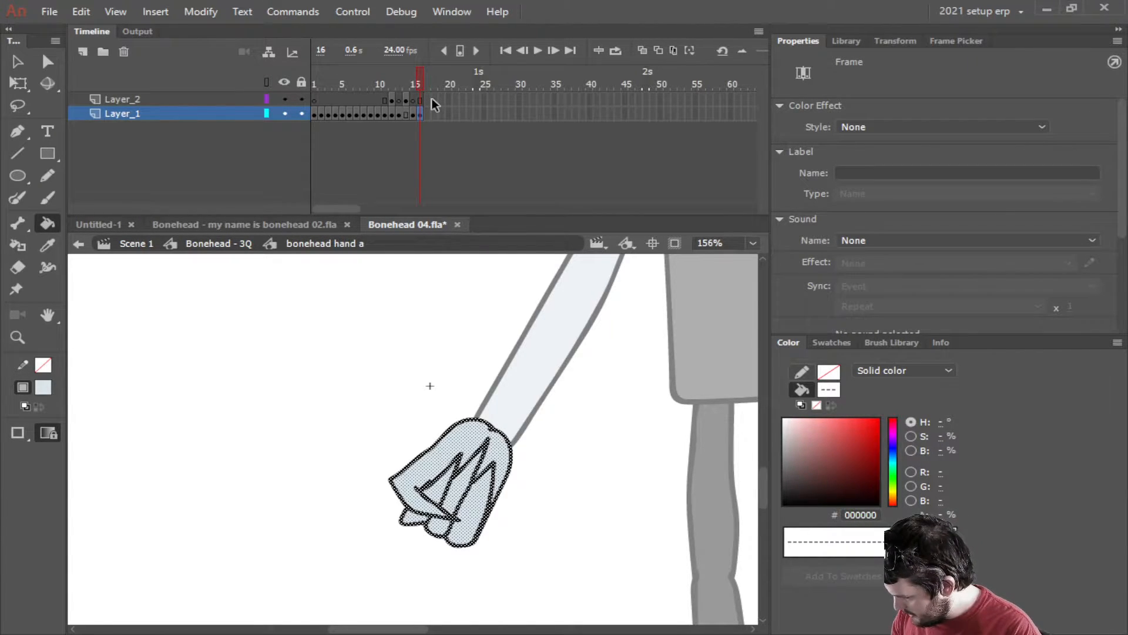
pyautogui.click(302, 432)
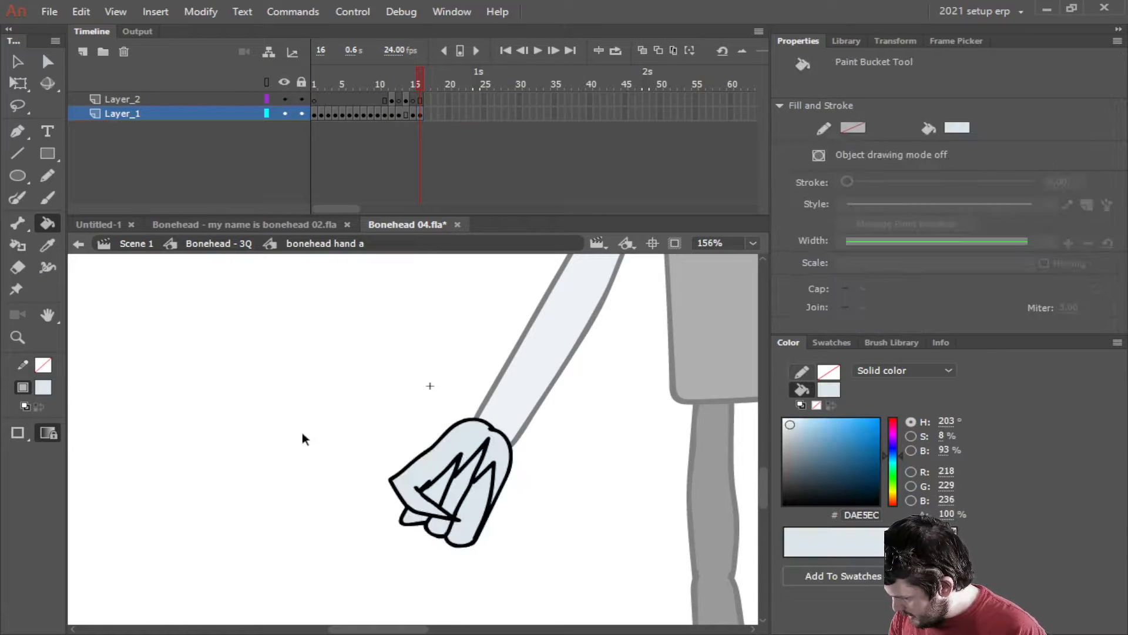
pyautogui.click(411, 116)
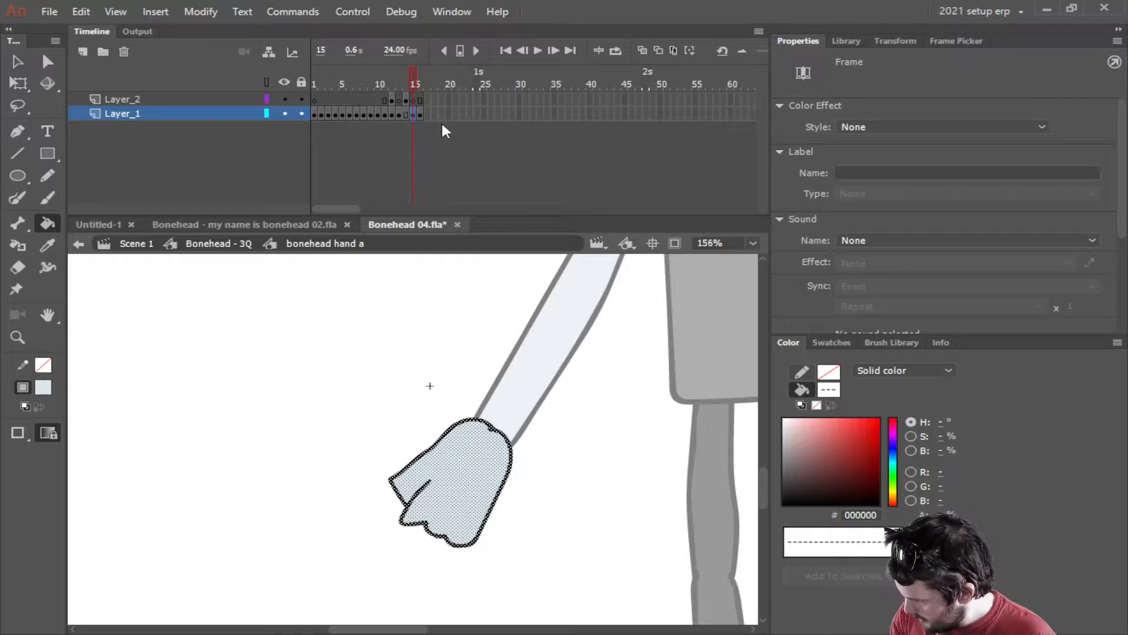
pyautogui.click(424, 115)
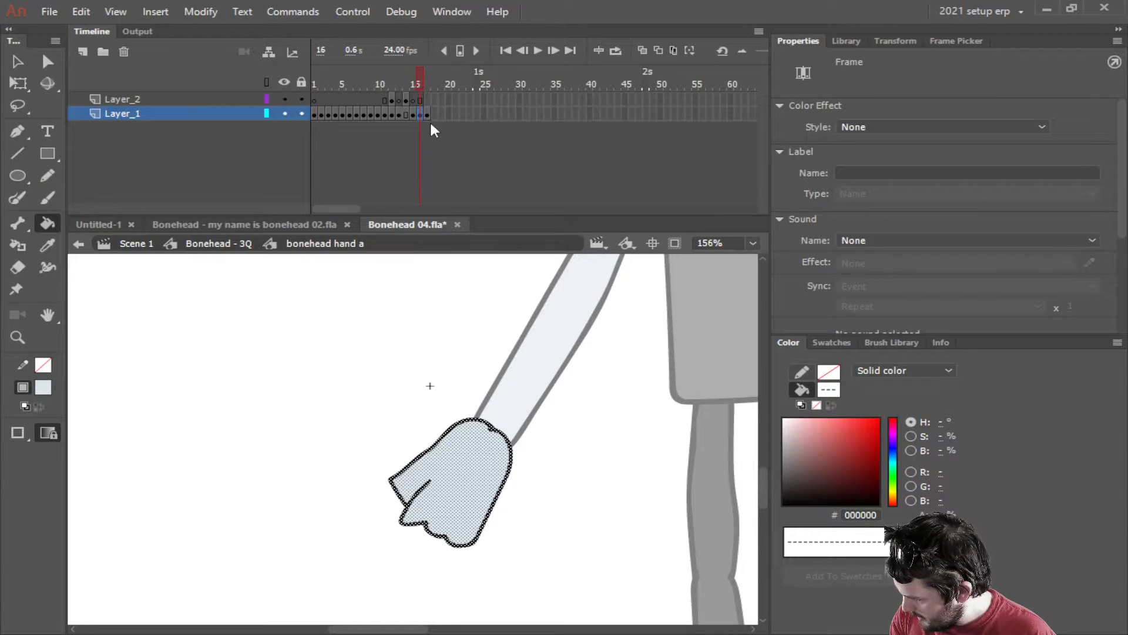
# Duplicate the pose with pointed fingers from frame 17 into a new keyframe at frame 18 of Layer_1.
pyautogui.click(432, 119)
pyautogui.click(435, 116)
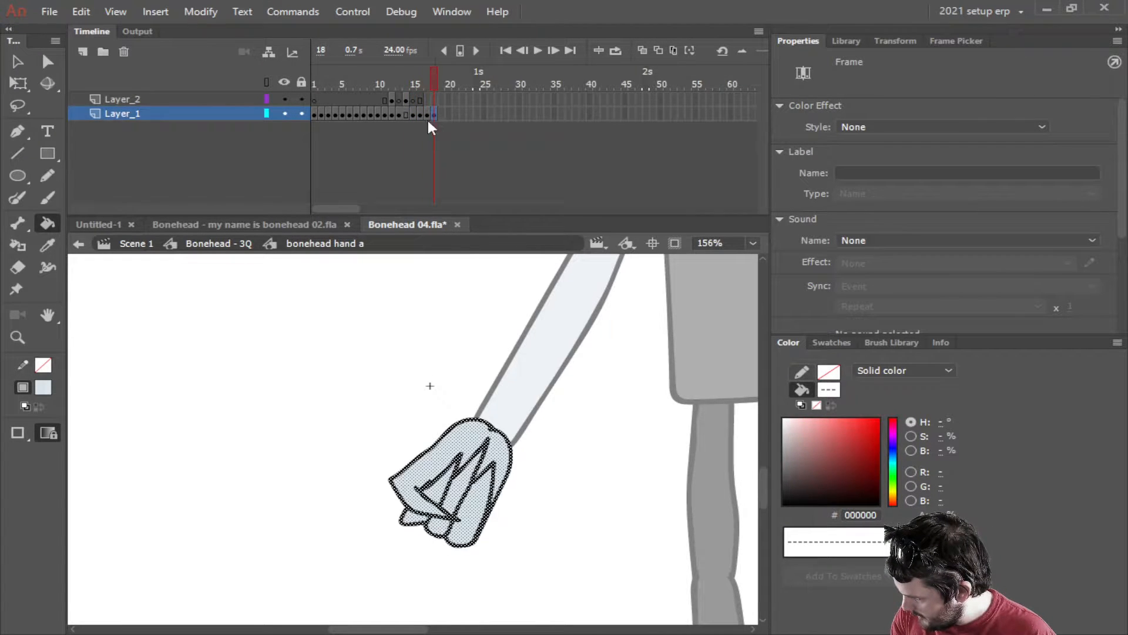
pyautogui.press('F6')
# Erase the black outline where the hand meets the wrist on frames 16 and 15 with the size 17 eraser.
pyautogui.click(420, 115)
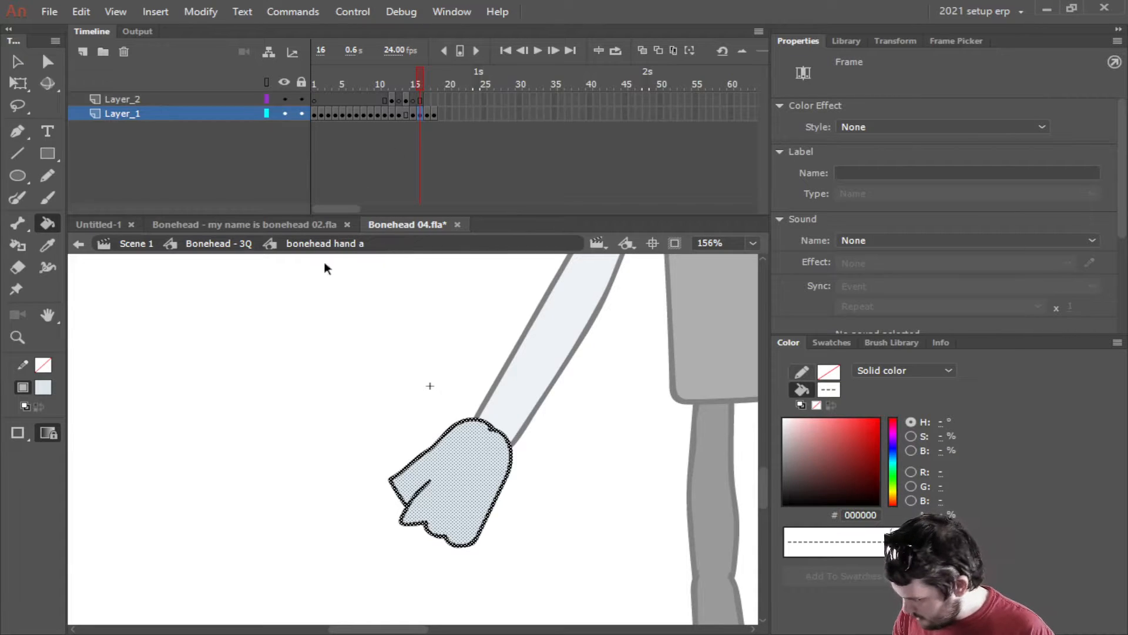
pyautogui.click(302, 366)
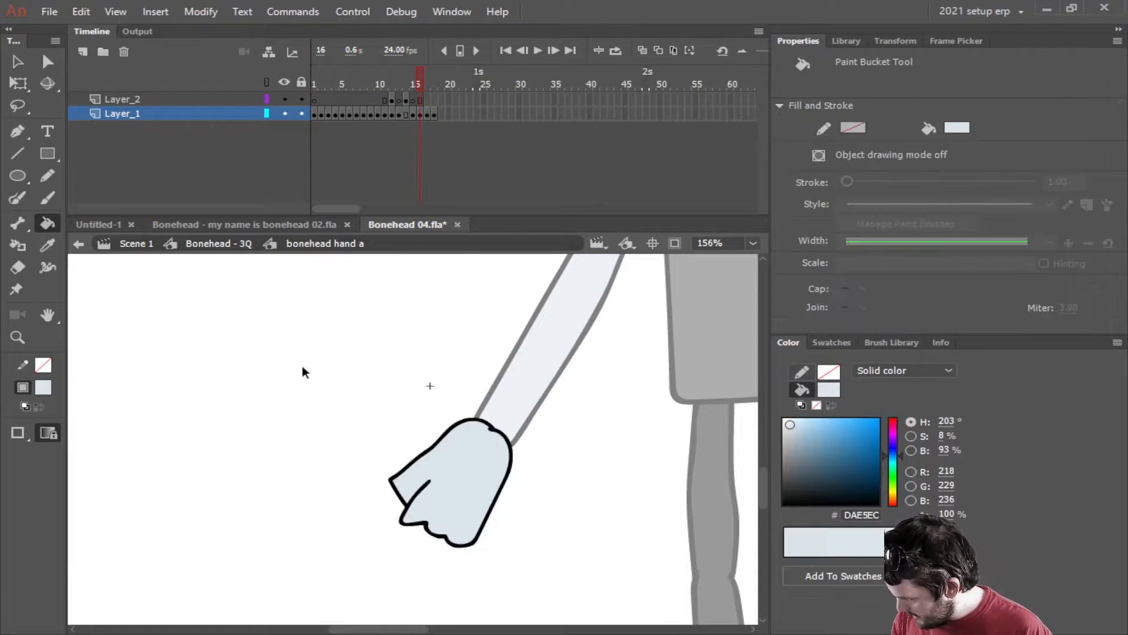
pyautogui.click(18, 267)
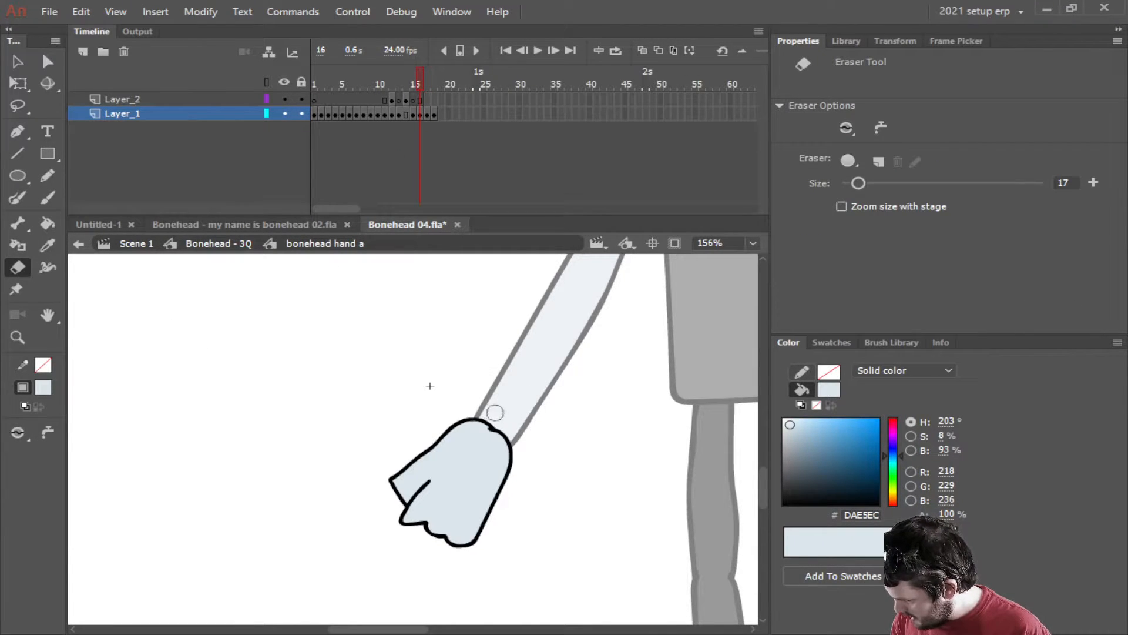
pyautogui.moveTo(491, 420); pyautogui.dragTo(494, 425)
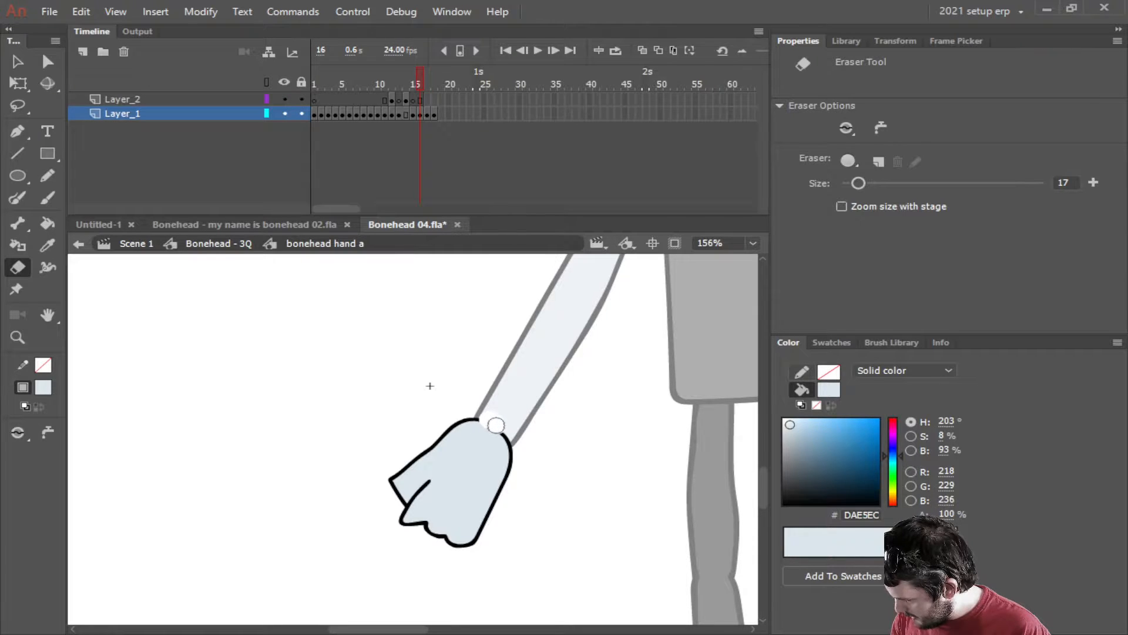
pyautogui.click(415, 113)
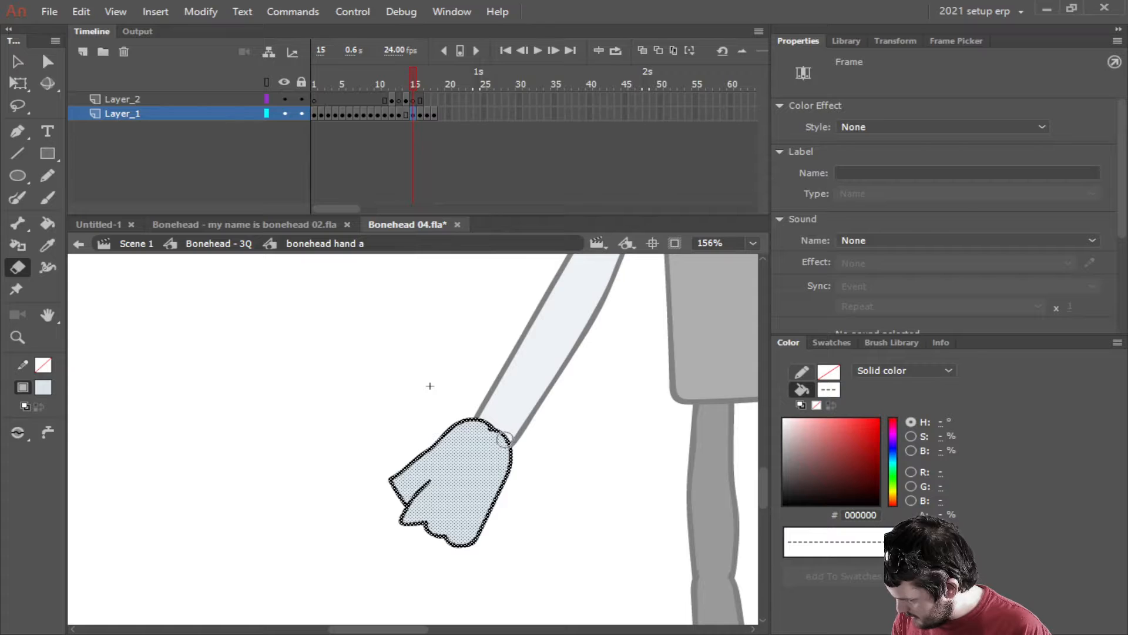
pyautogui.moveTo(506, 439); pyautogui.dragTo(496, 429)
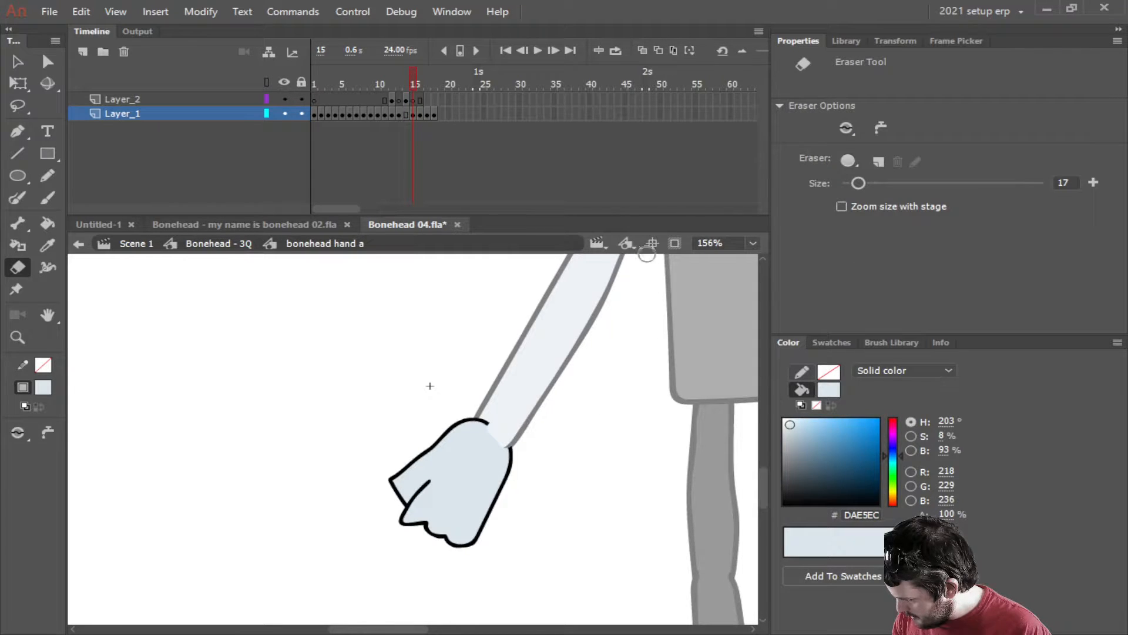
# Erase the black wrist line from the hand with pointed fingers on frames 17 and 18.
pyautogui.click(420, 114)
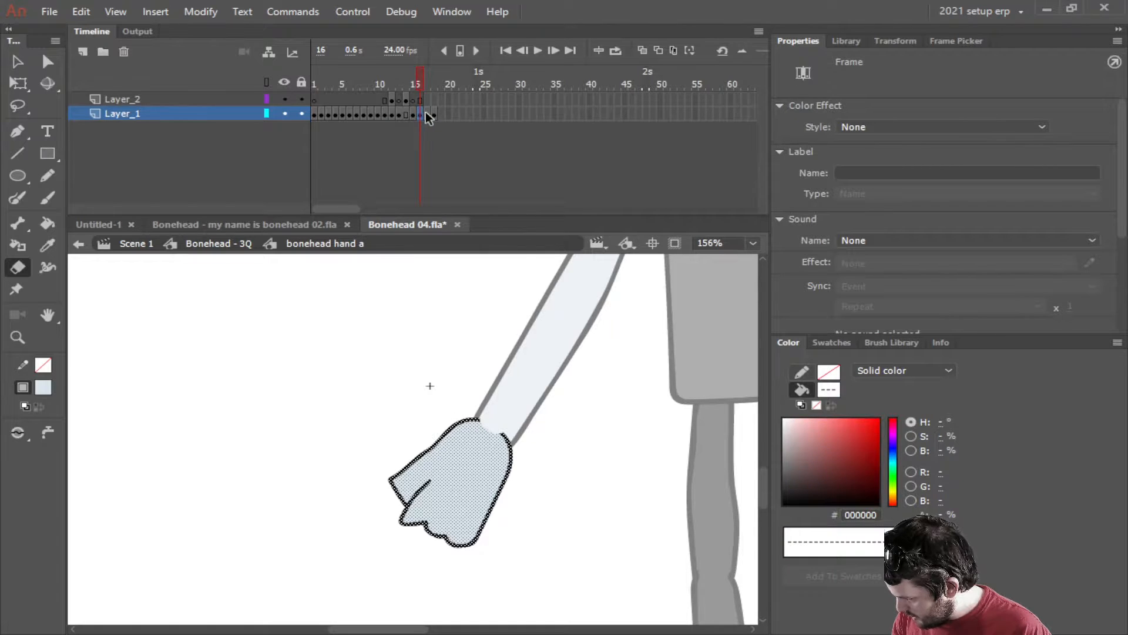
pyautogui.click(414, 113)
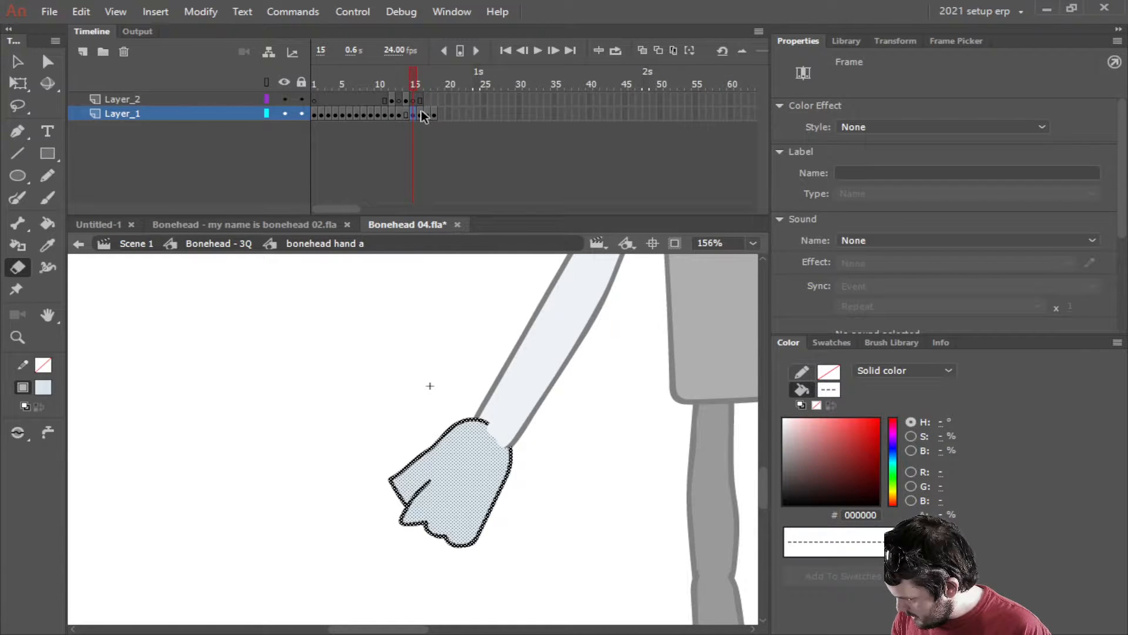
pyautogui.click(422, 114)
pyautogui.click(428, 115)
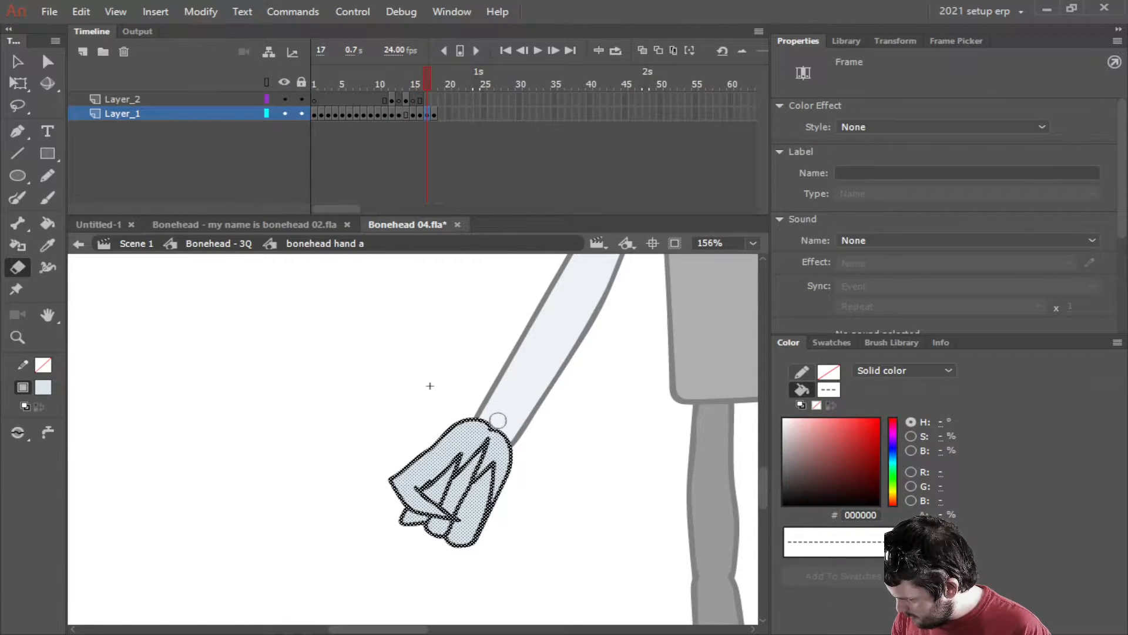
pyautogui.moveTo(487, 419); pyautogui.dragTo(497, 427)
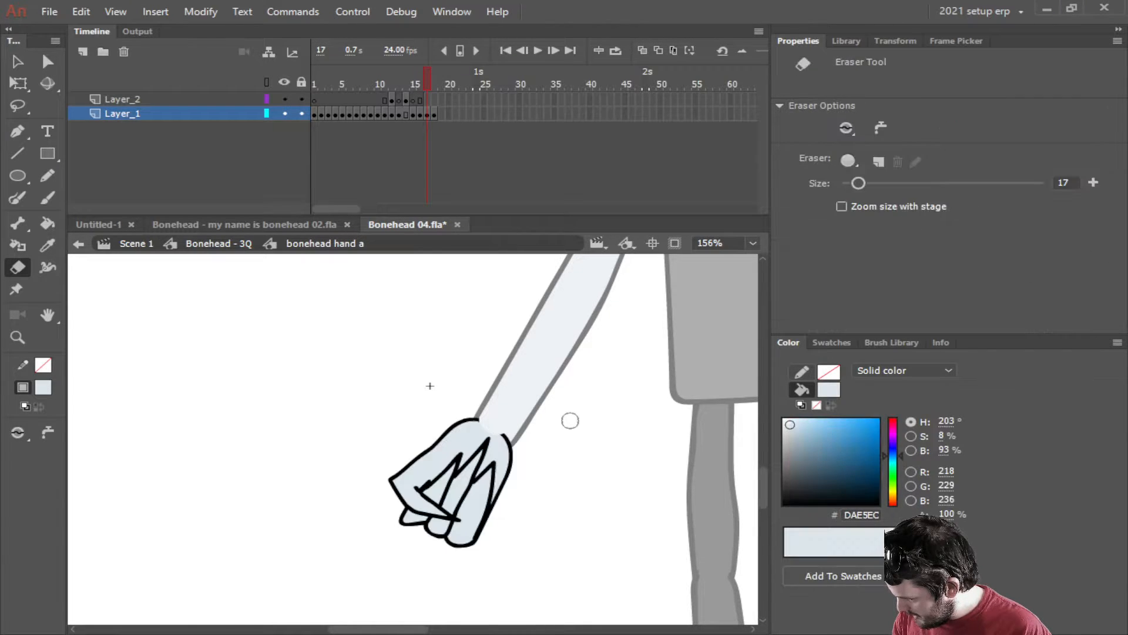
pyautogui.click(436, 114)
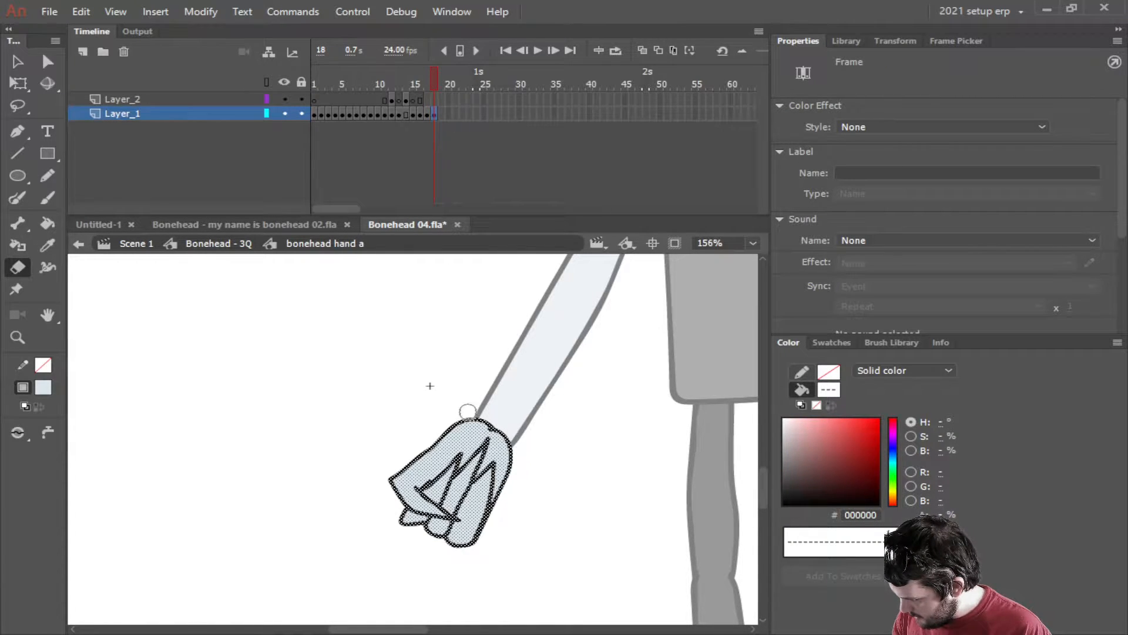
pyautogui.moveTo(469, 416); pyautogui.dragTo(490, 425)
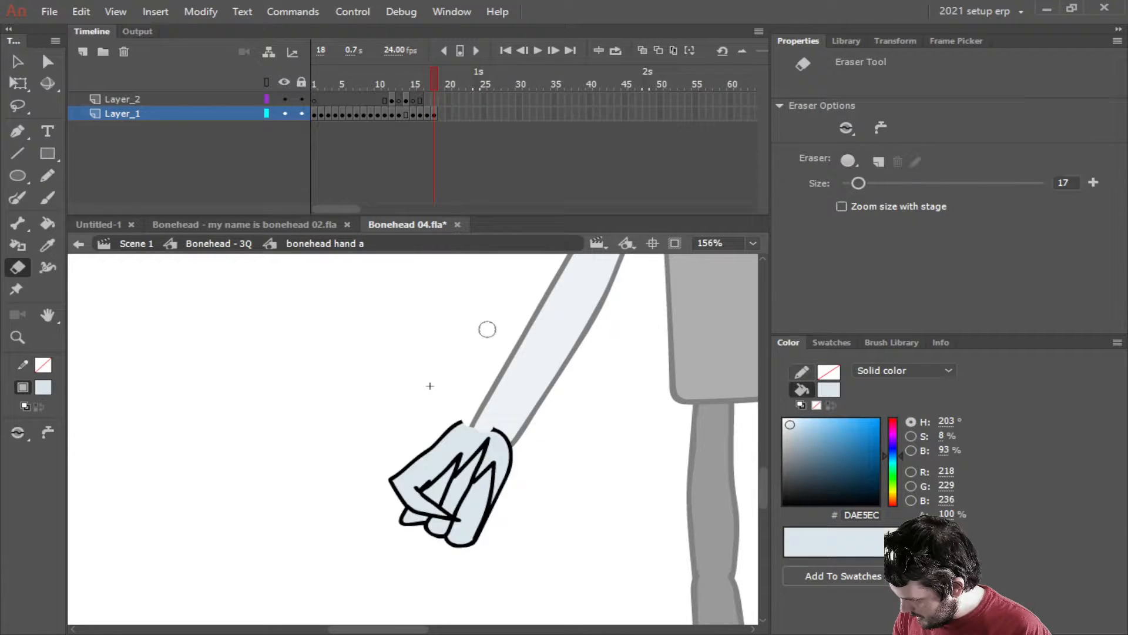
# Paint two short black separating lines up from the gaps between the knuckles on frame 16 of Layer_1 with the Brush tool.
pyautogui.click(419, 113)
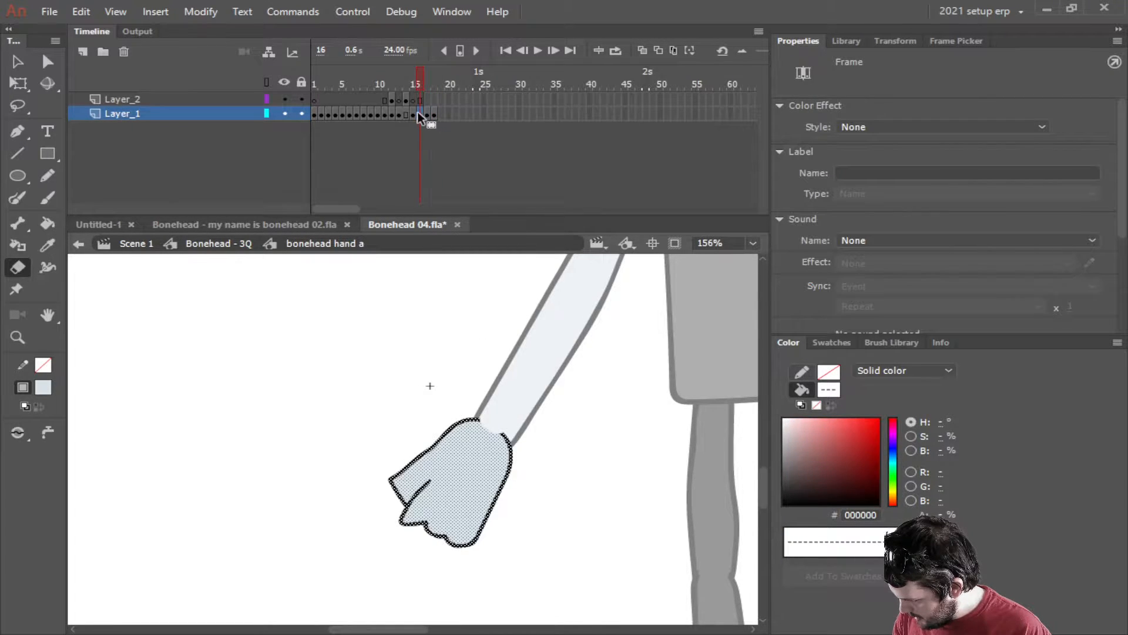
pyautogui.click(414, 113)
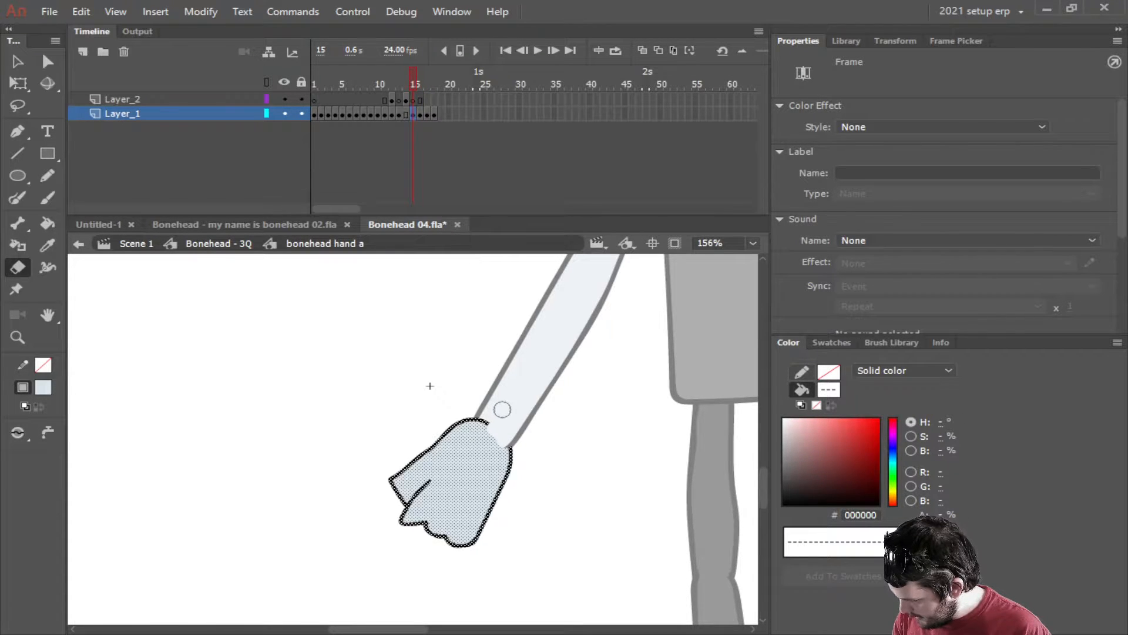
pyautogui.click(420, 114)
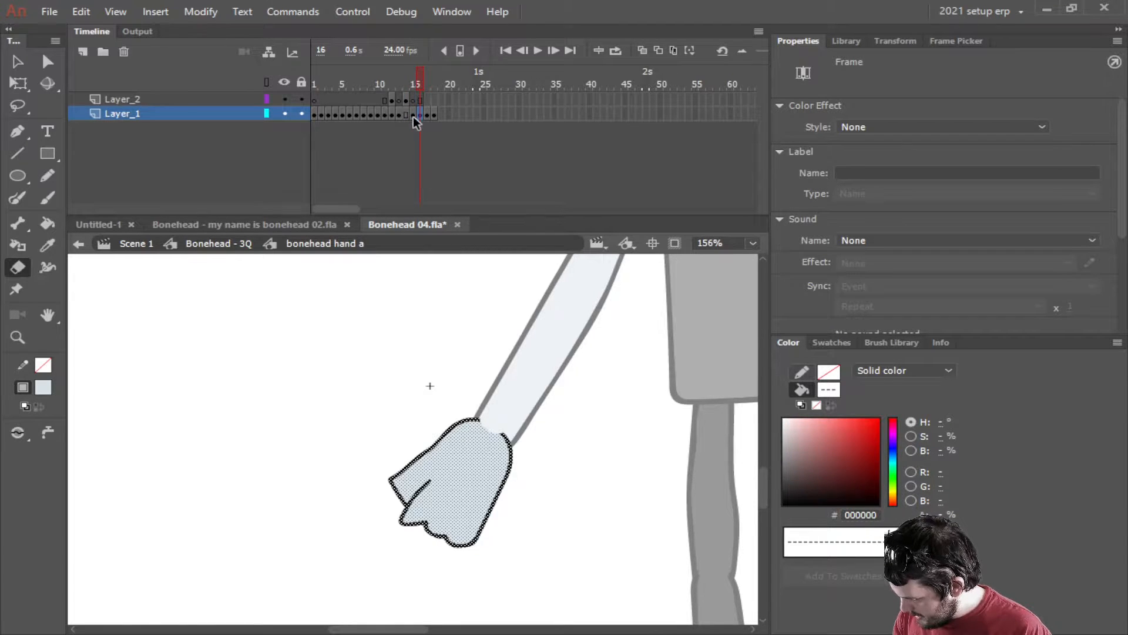
pyautogui.click(413, 115)
pyautogui.click(419, 113)
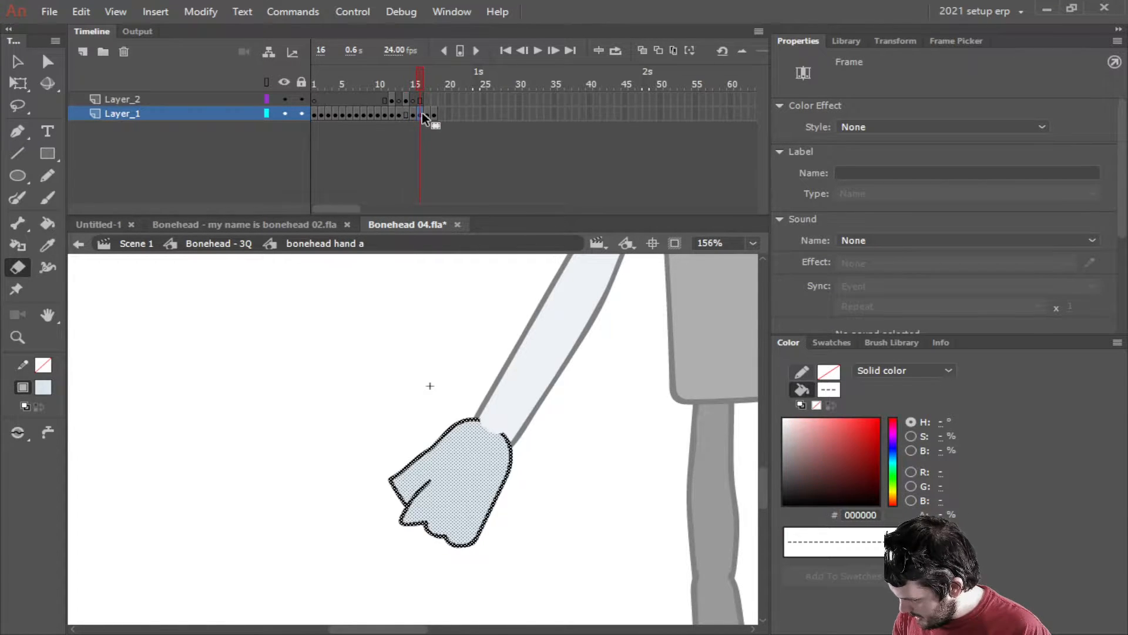
pyautogui.click(474, 167)
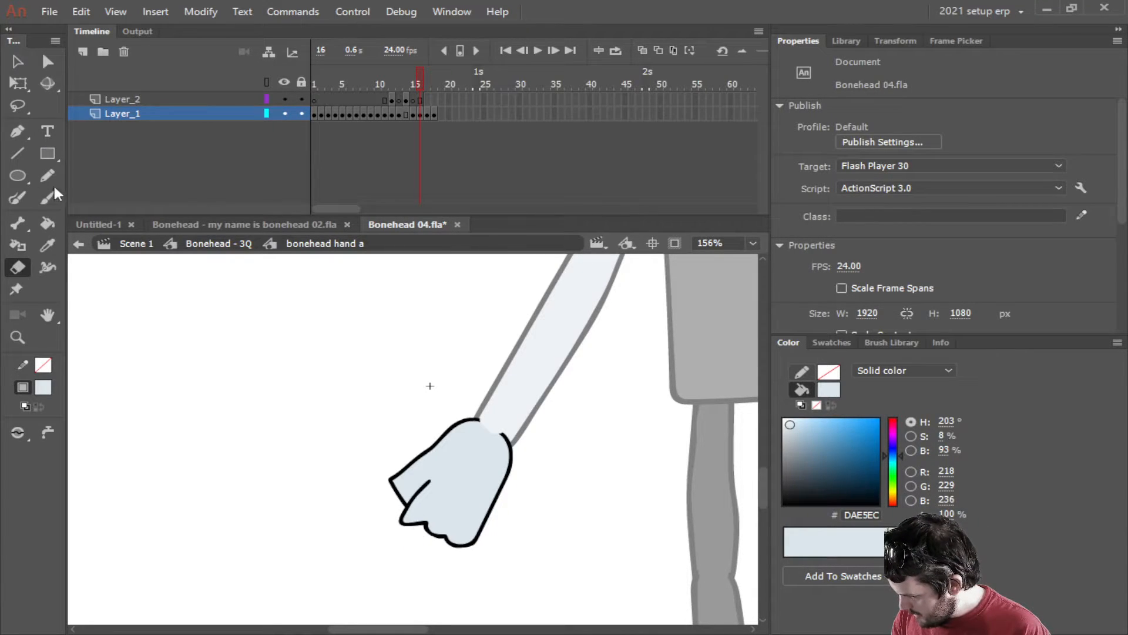
pyautogui.click(45, 198)
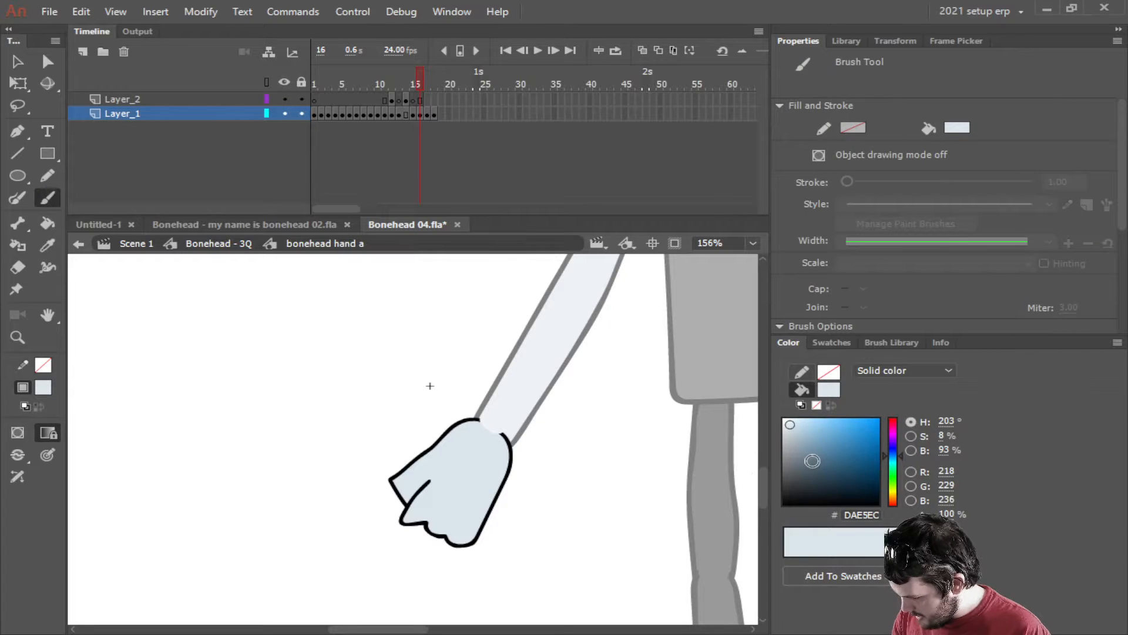
pyautogui.moveTo(811, 464); pyautogui.dragTo(785, 503)
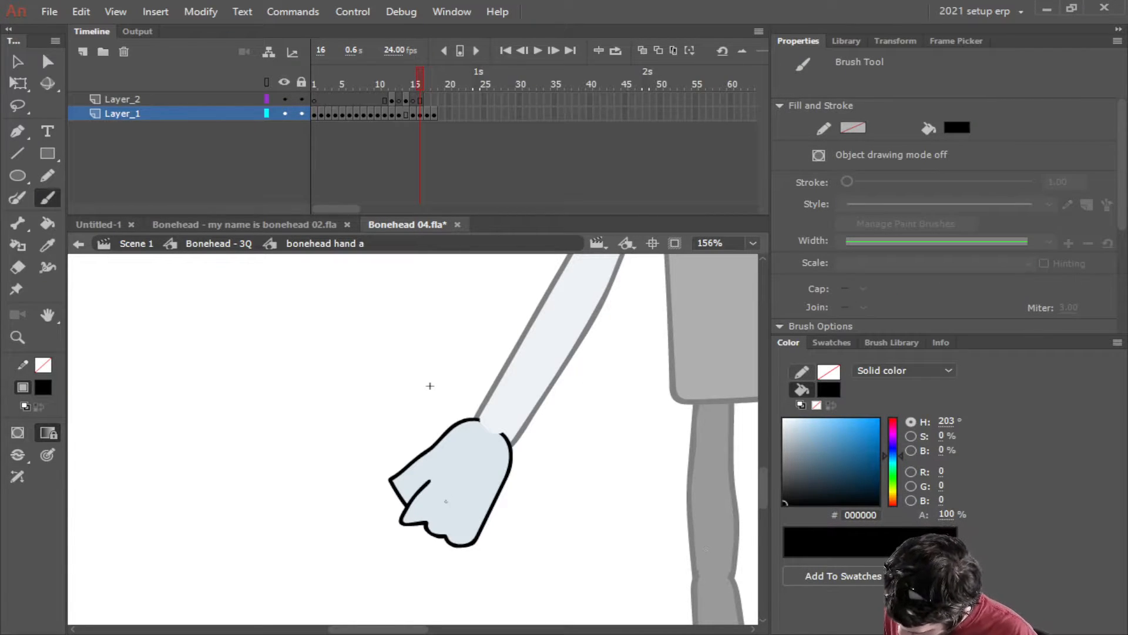
pyautogui.moveTo(433, 510)
pyautogui.mouseDown()
pyautogui.moveTo(426, 524)
pyautogui.moveTo(457, 527)
pyautogui.mouseUp()
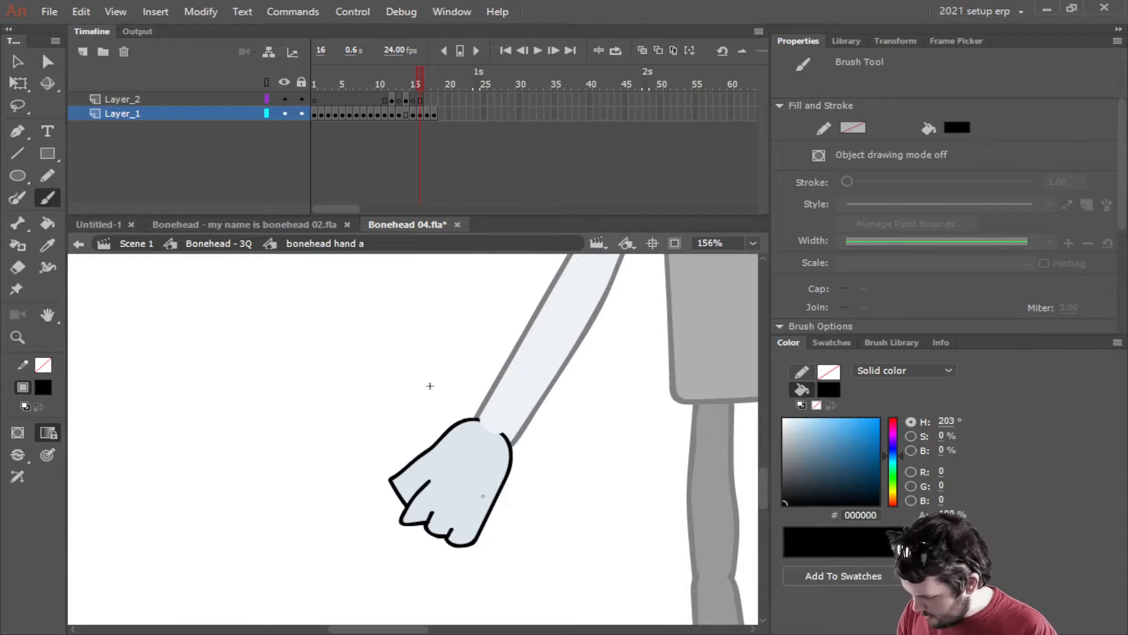
# Undo the two short separating lines painted between the knuckles on frame 16.
pyautogui.hotkey('ctrl', 'z')
pyautogui.hotkey('ctrl', 'z')
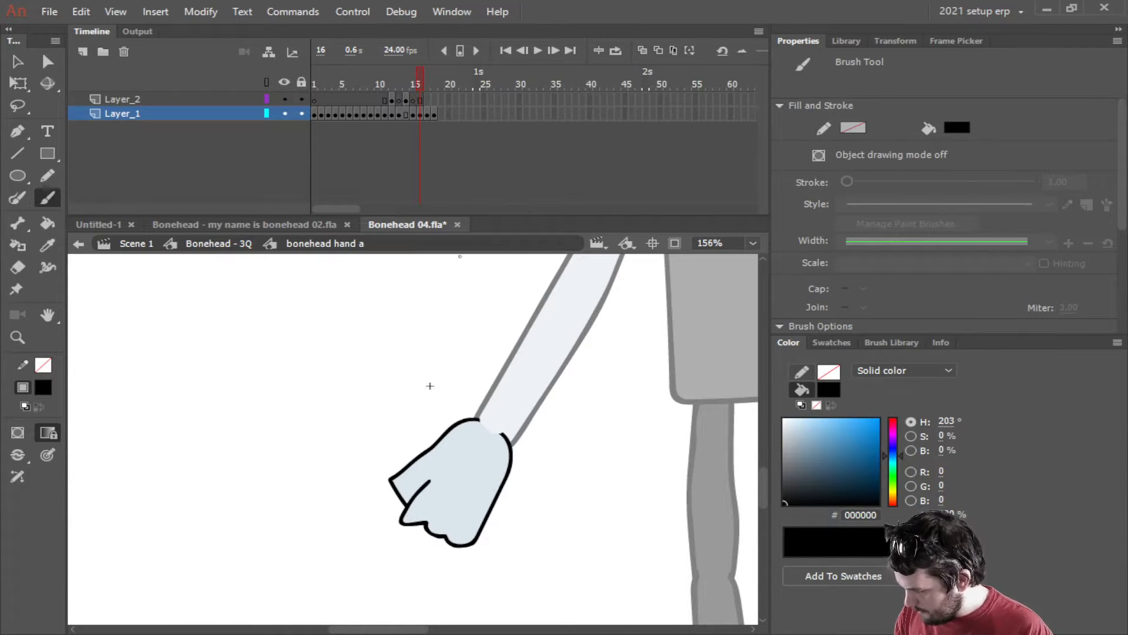
# Review every hand pose in the bonehead hand a symbol frame by frame, from frame 1 through frame 18.
pyautogui.click(437, 114)
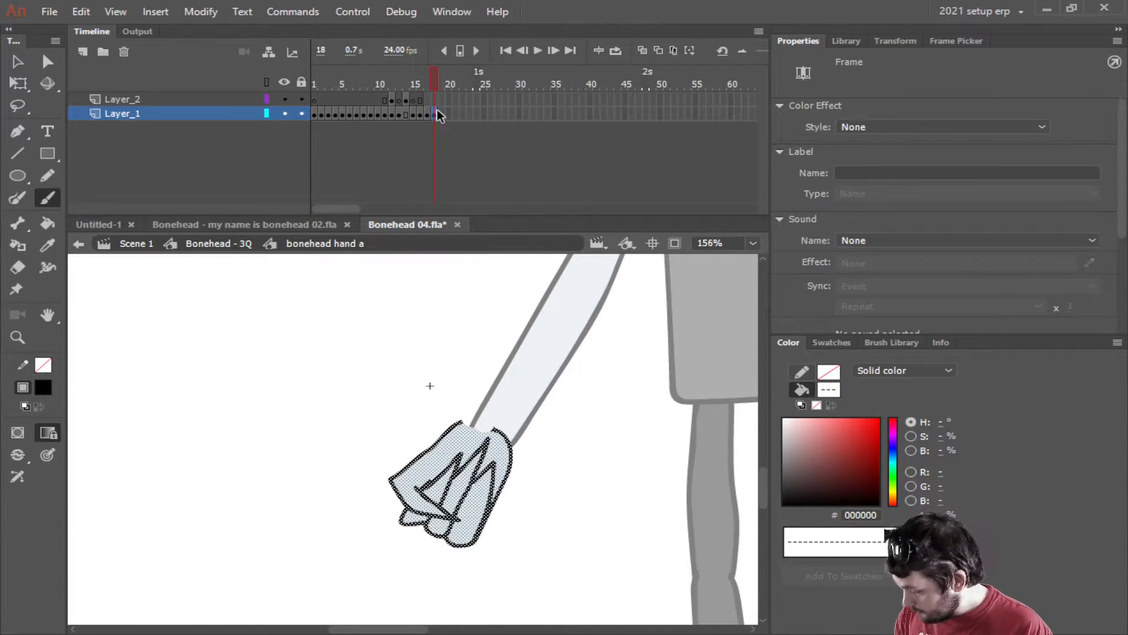
pyautogui.click(315, 116)
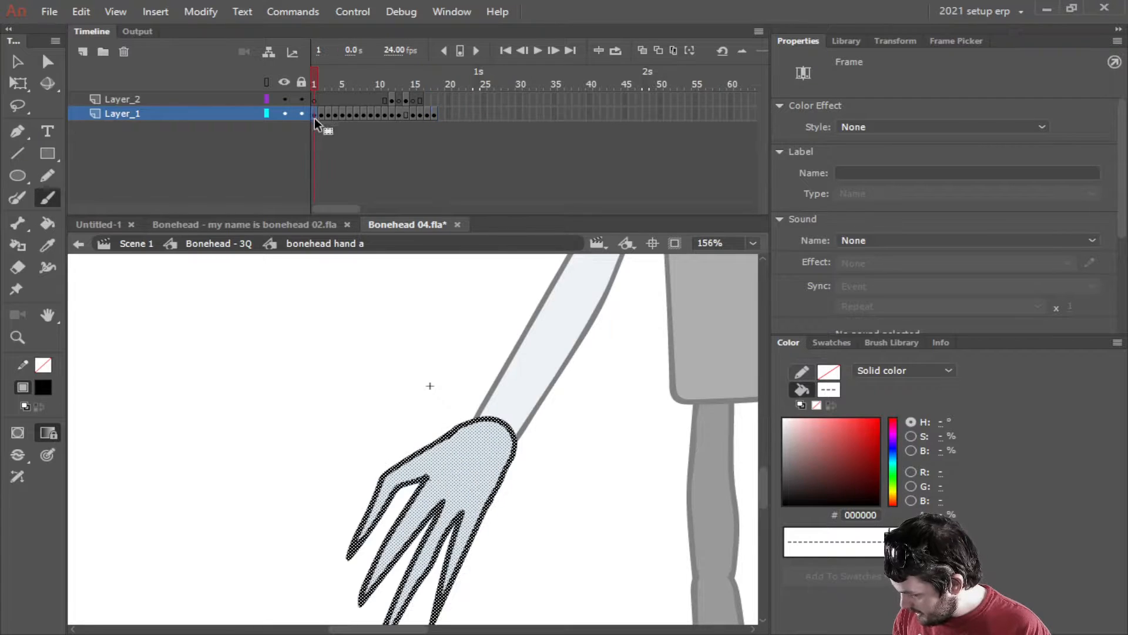
pyautogui.click(360, 136)
pyautogui.press('.')
pyautogui.press('.')
pyautogui.press('.')
pyautogui.press('.')
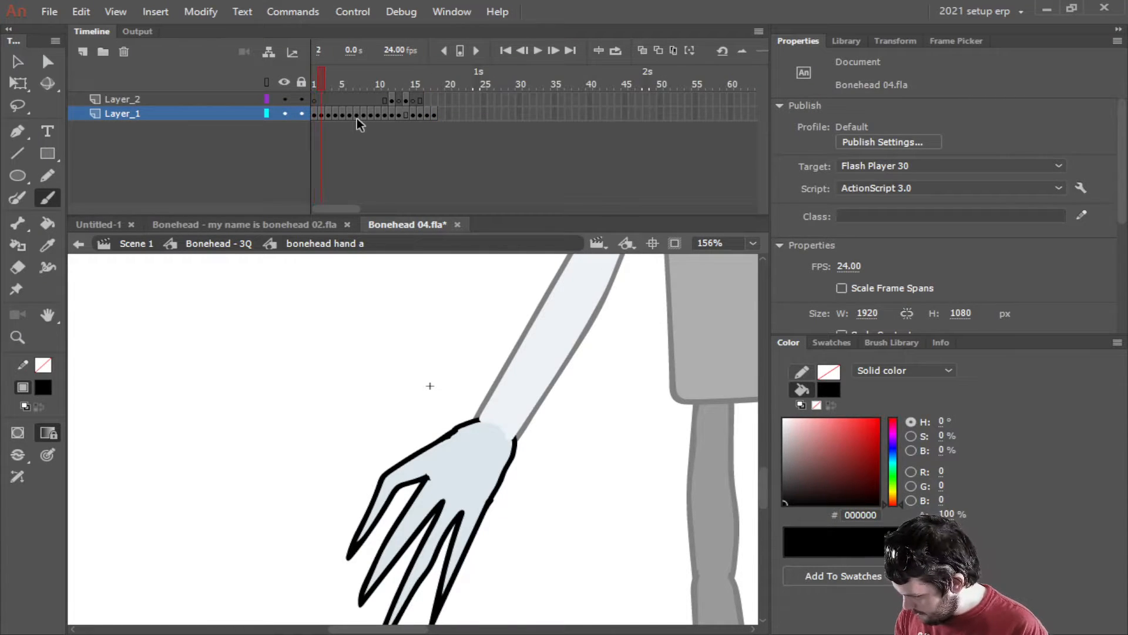
pyautogui.press('.')
pyautogui.press('.')
pyautogui.press('.')
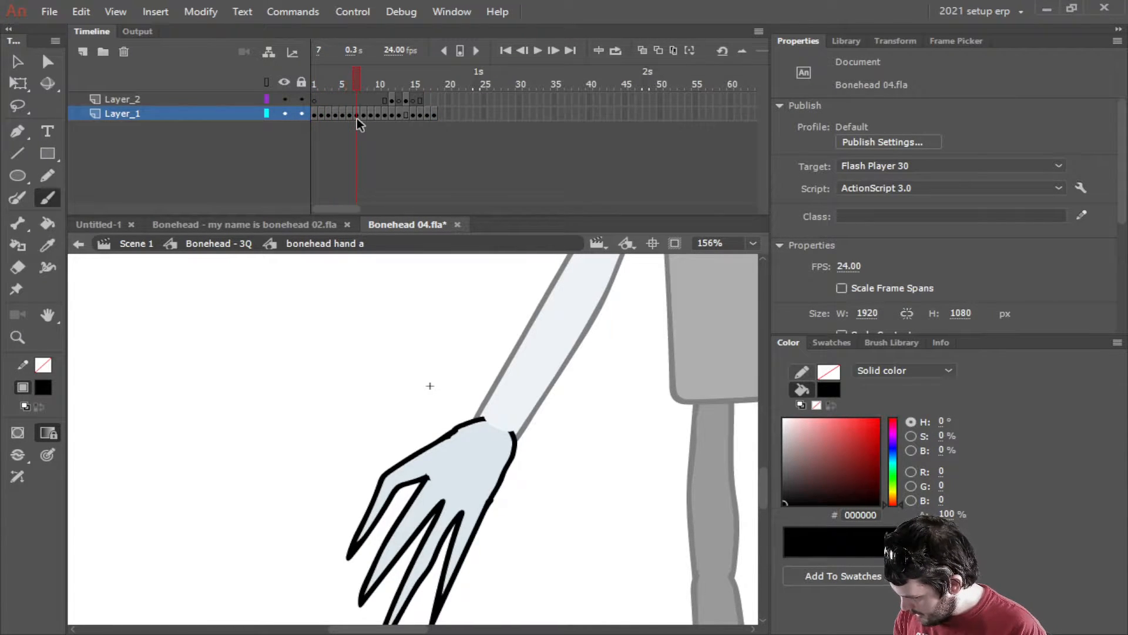
pyautogui.press('.')
pyautogui.press('.')
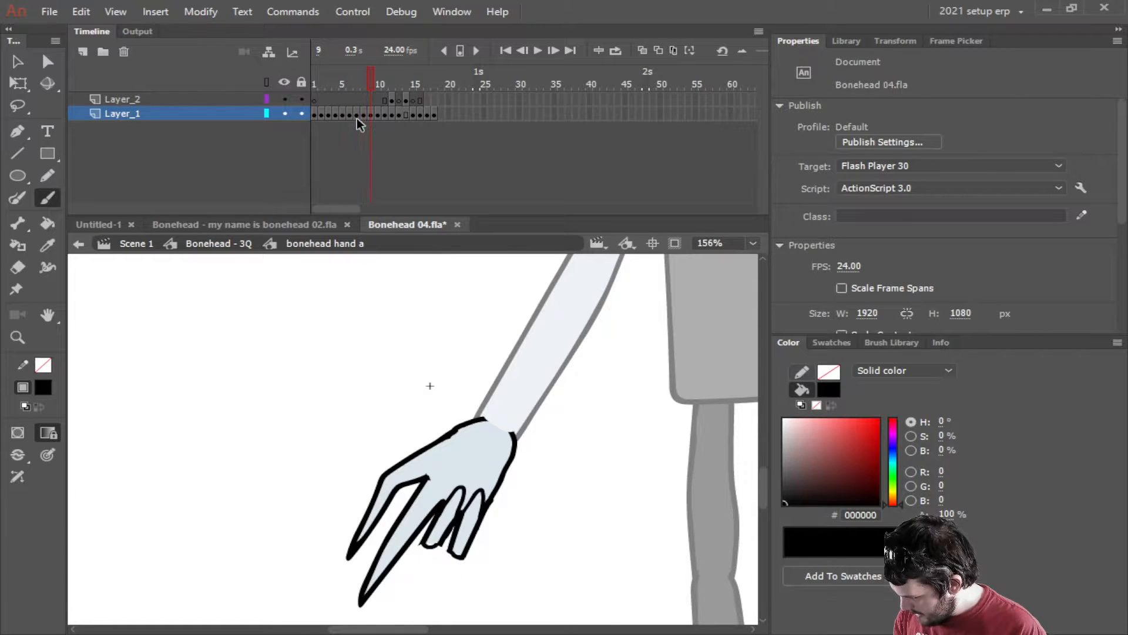
pyautogui.press('.')
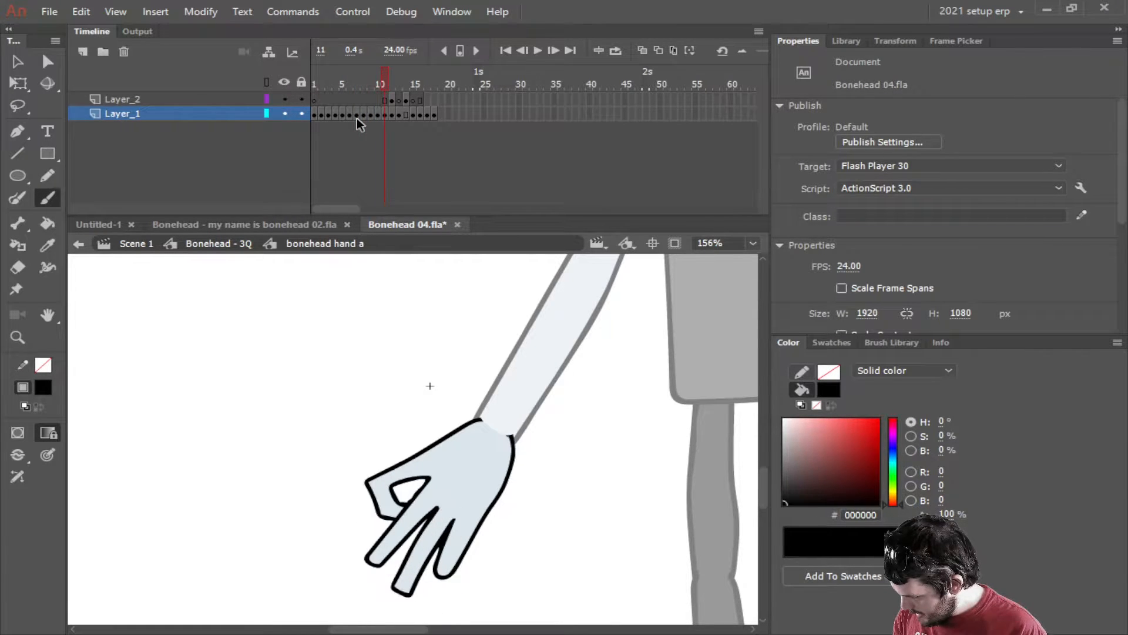
pyautogui.press('.')
pyautogui.press('.')
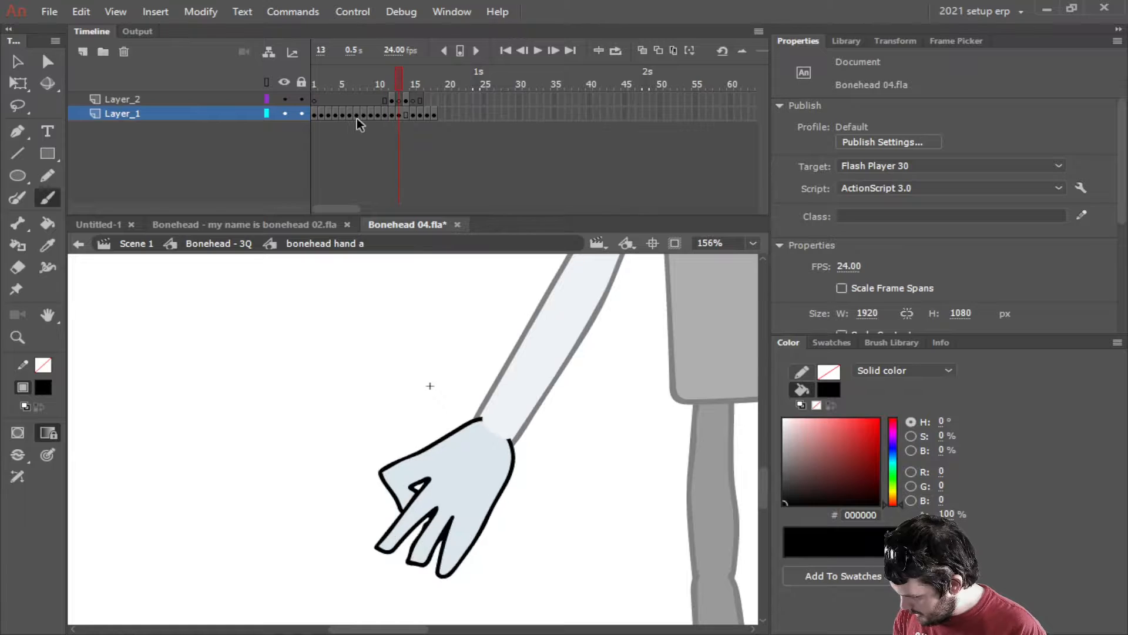
pyautogui.press('.')
pyautogui.press('.')
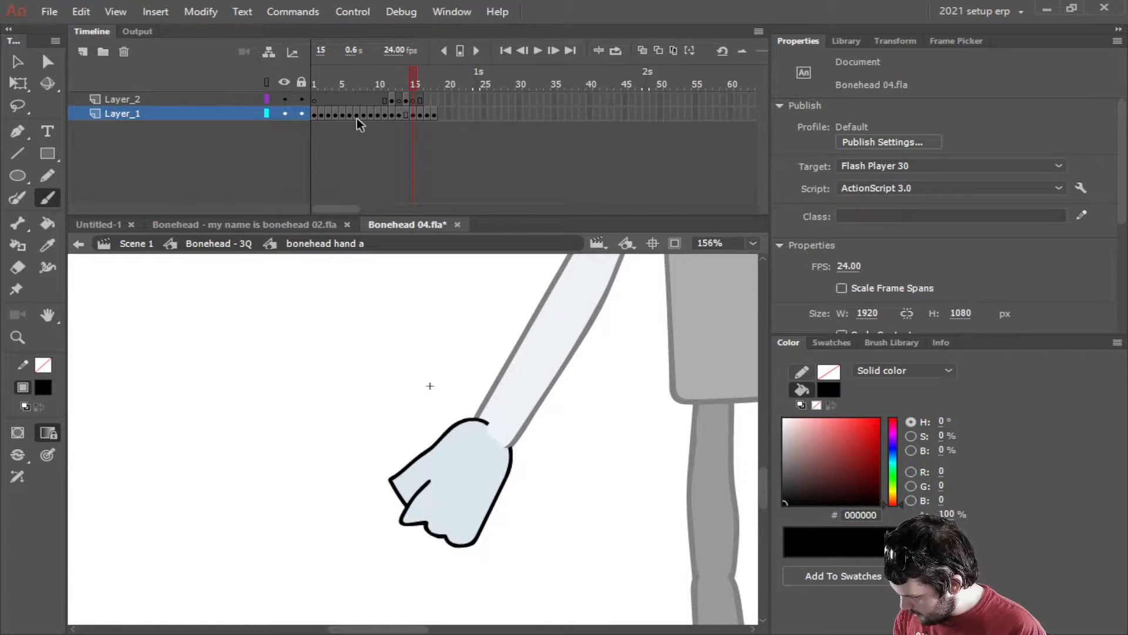
pyautogui.press('.')
pyautogui.press('.')
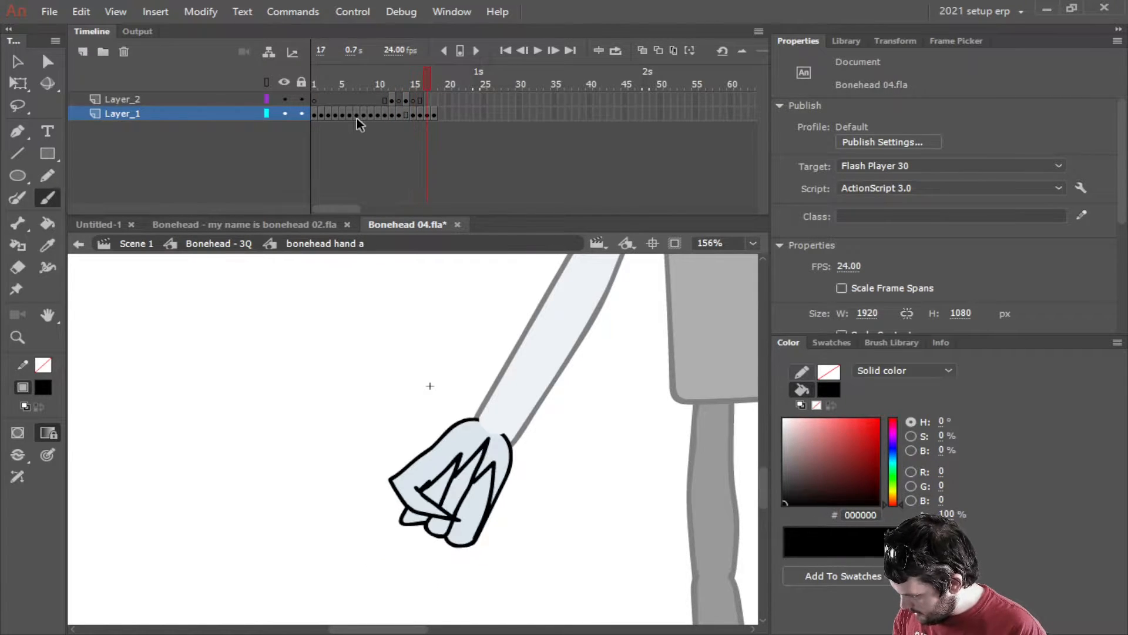
pyautogui.press('.')
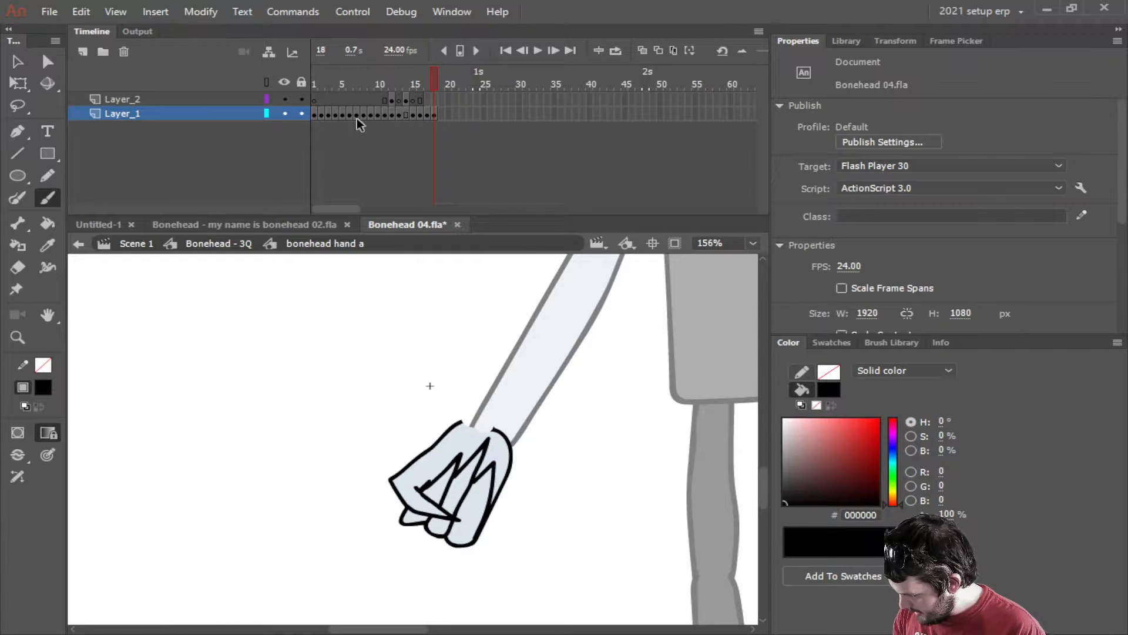
# Compare the closing hand poses on frames 11 to 18 by stepping back and forth between them.
pyautogui.press(',')
pyautogui.press(',')
pyautogui.press(',')
pyautogui.press(',')
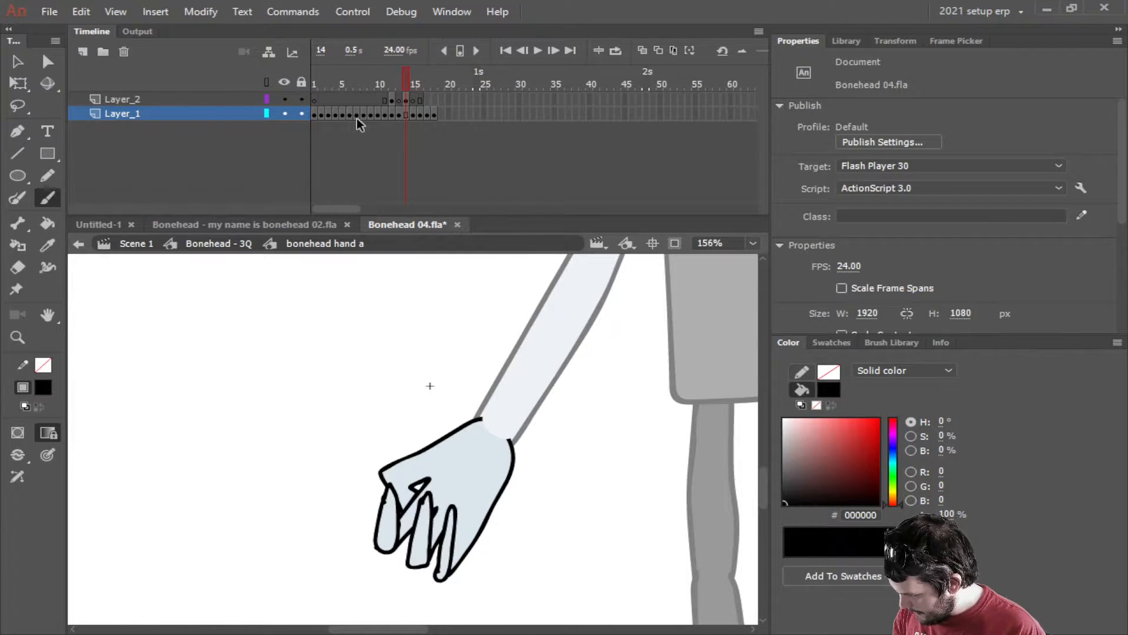
pyautogui.press(',')
pyautogui.press(',')
pyautogui.press(',')
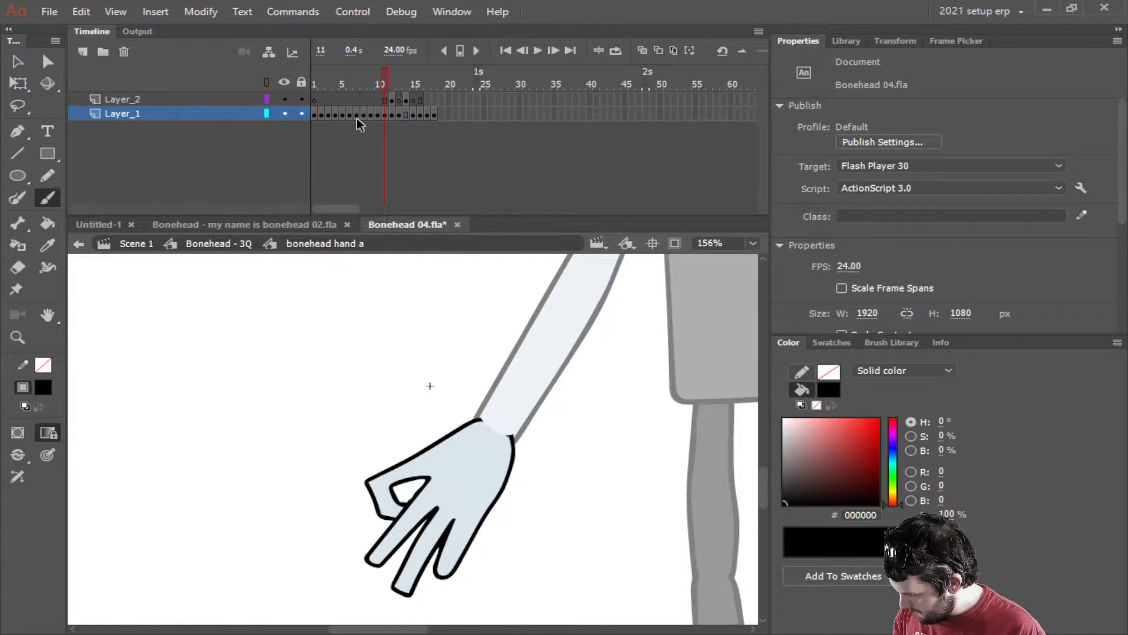
pyautogui.press('.')
pyautogui.press(',')
pyautogui.press('.')
pyautogui.press('.')
pyautogui.press('.')
pyautogui.press('.')
pyautogui.press('.')
pyautogui.press('.')
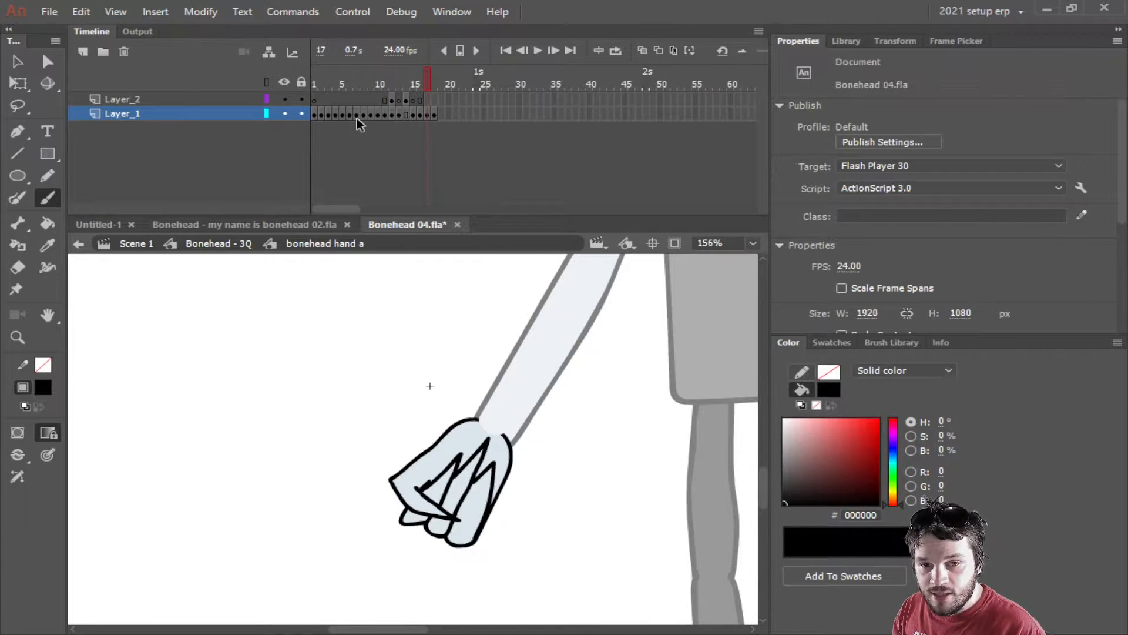
pyautogui.press(',')
pyautogui.press(',')
pyautogui.press(',')
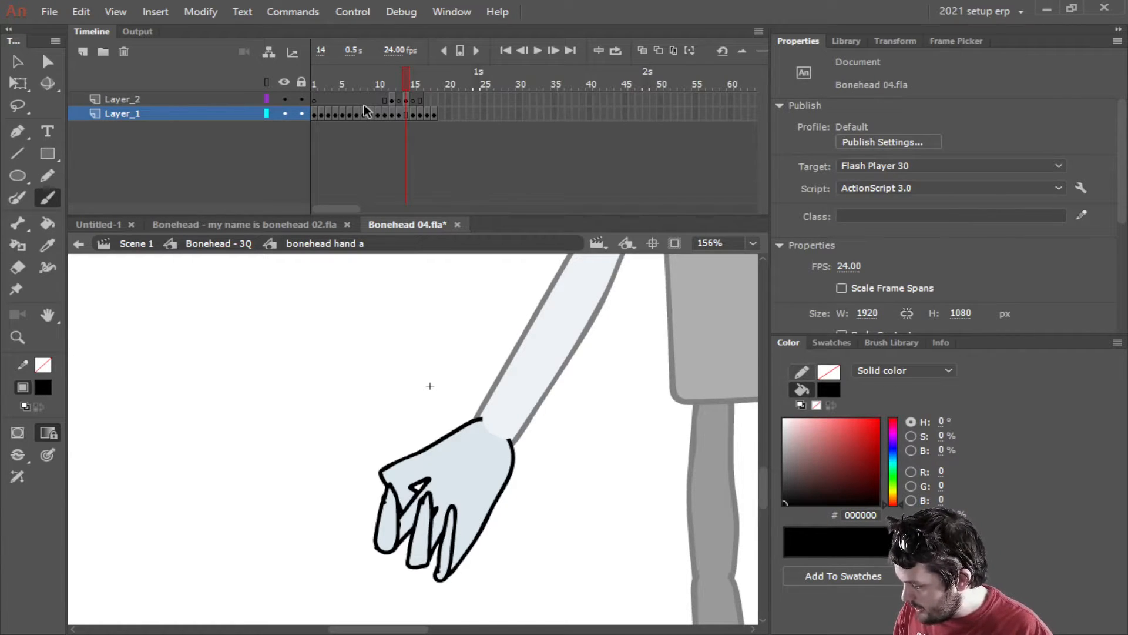
pyautogui.click(434, 113)
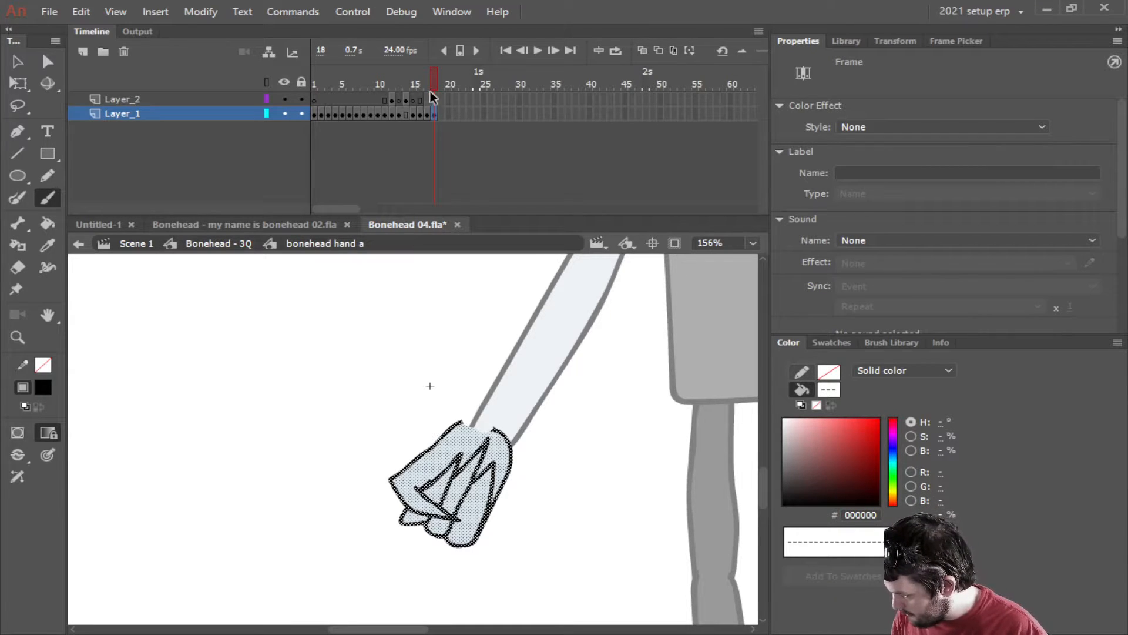
pyautogui.click(423, 147)
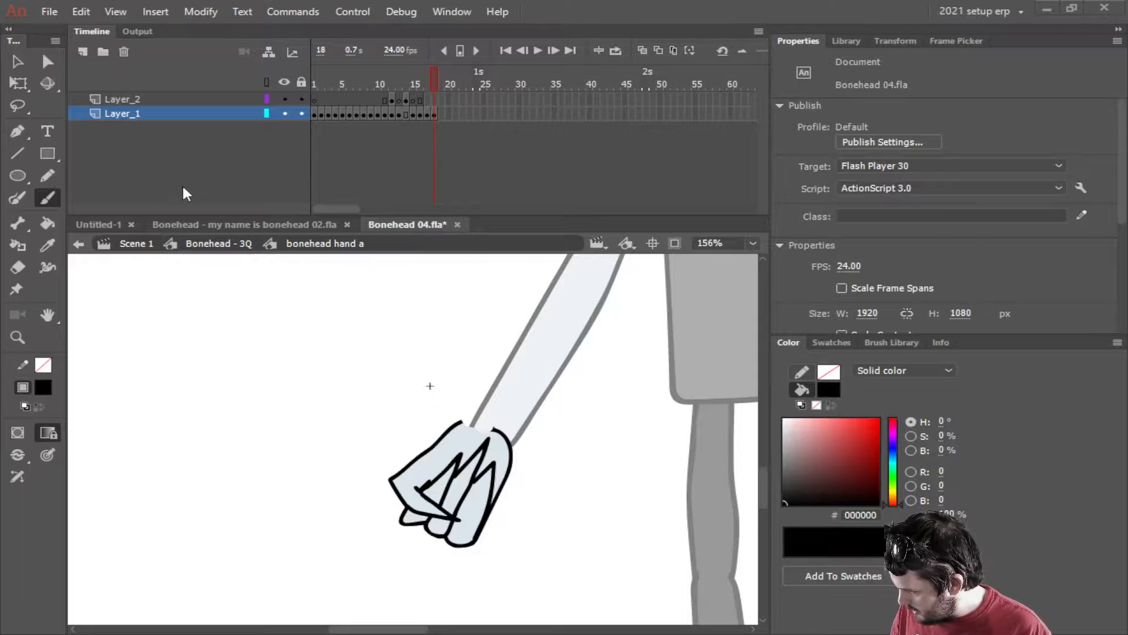
# Leave the hand symbol for Scene 1, check the whole character and save the document.
pyautogui.click(125, 245)
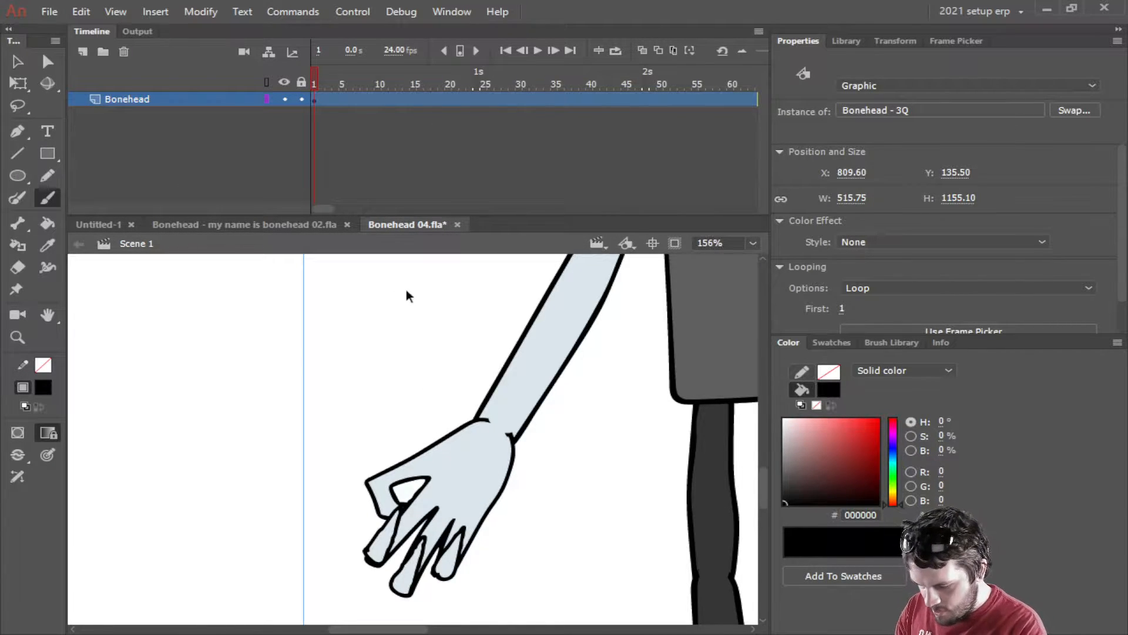
pyautogui.hotkey('ctrl', '3')
pyautogui.scroll(-2, 673, 452)
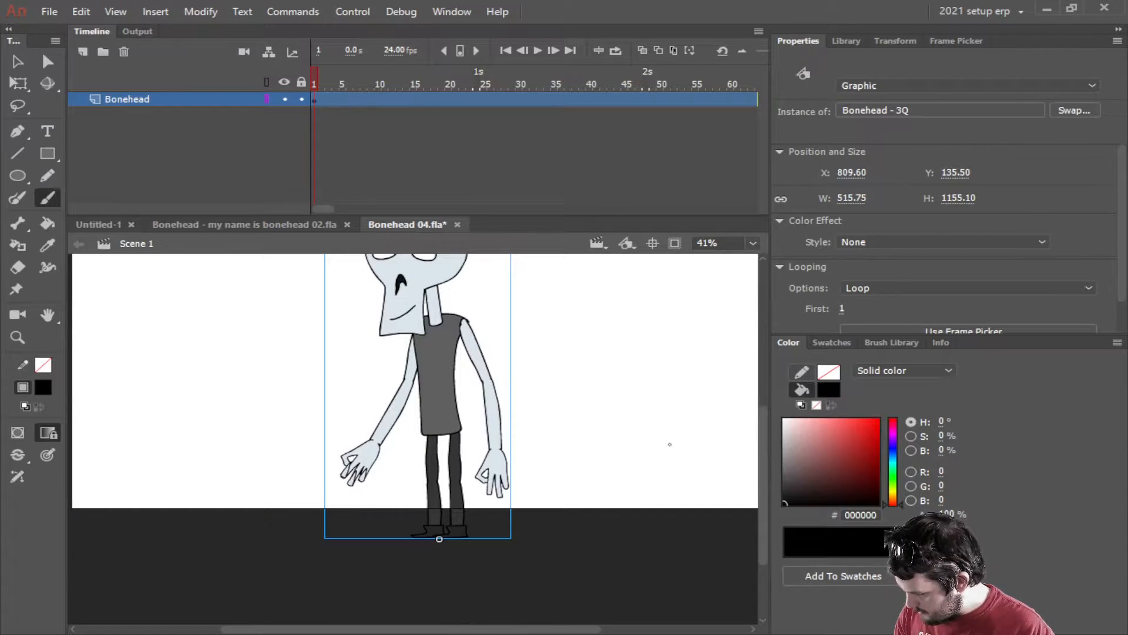
pyautogui.scroll(2, 670, 452)
pyautogui.hotkey('ctrl', 's')
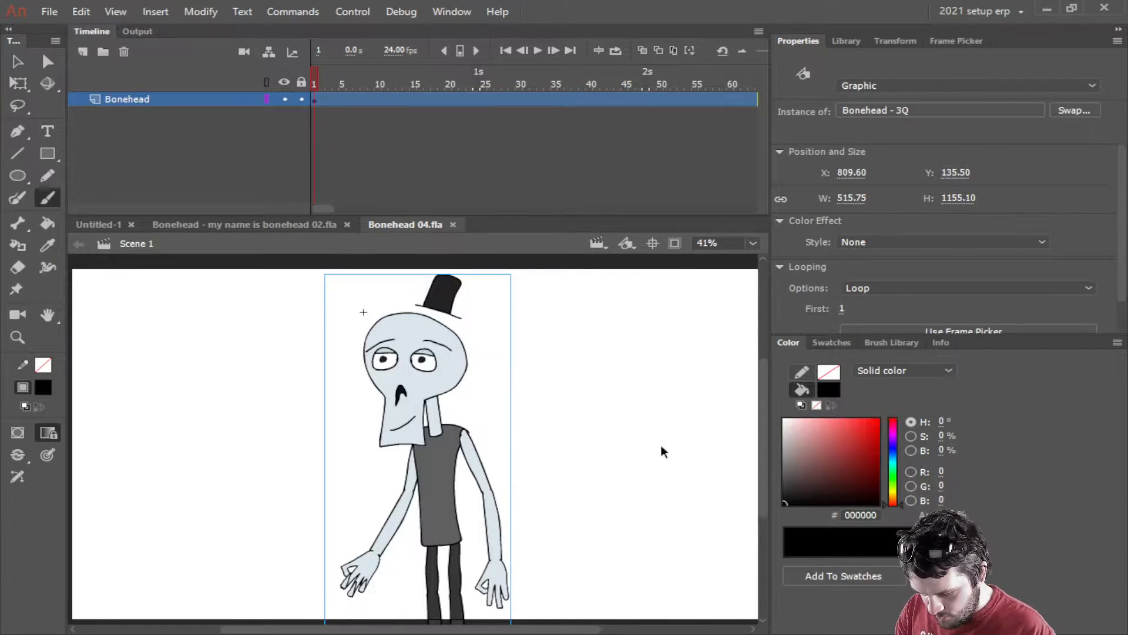
# Save the character file as a new version named Bonehead 05.
pyautogui.hotkey('ctrl', 'shift', 's')
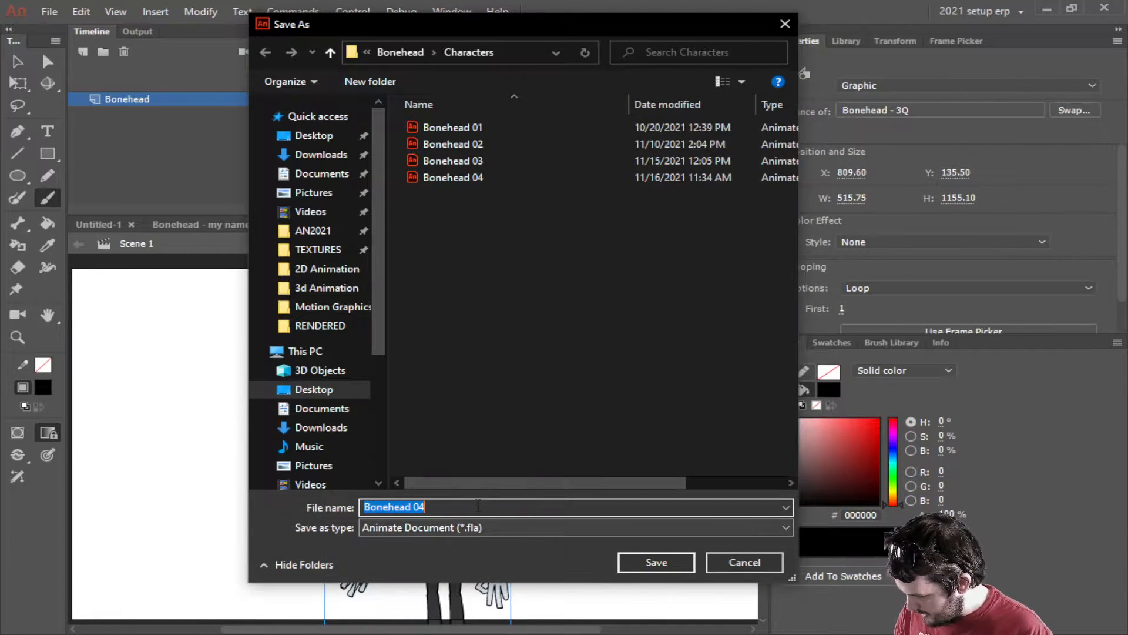
pyautogui.click(478, 507)
pyautogui.press('BackSpace')
pyautogui.write('5')
pyautogui.press('Return')
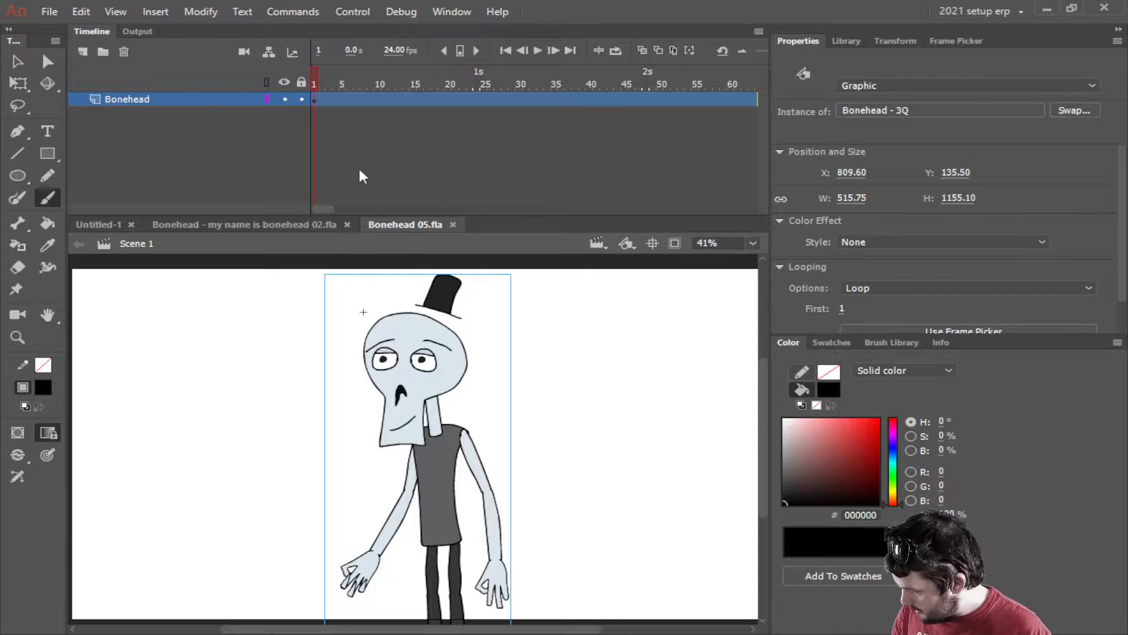
# Copy the Bonehead layer and select the layer of the same name in Bonehead - my name is bonehead 02.fla.
pyautogui.click(129, 98)
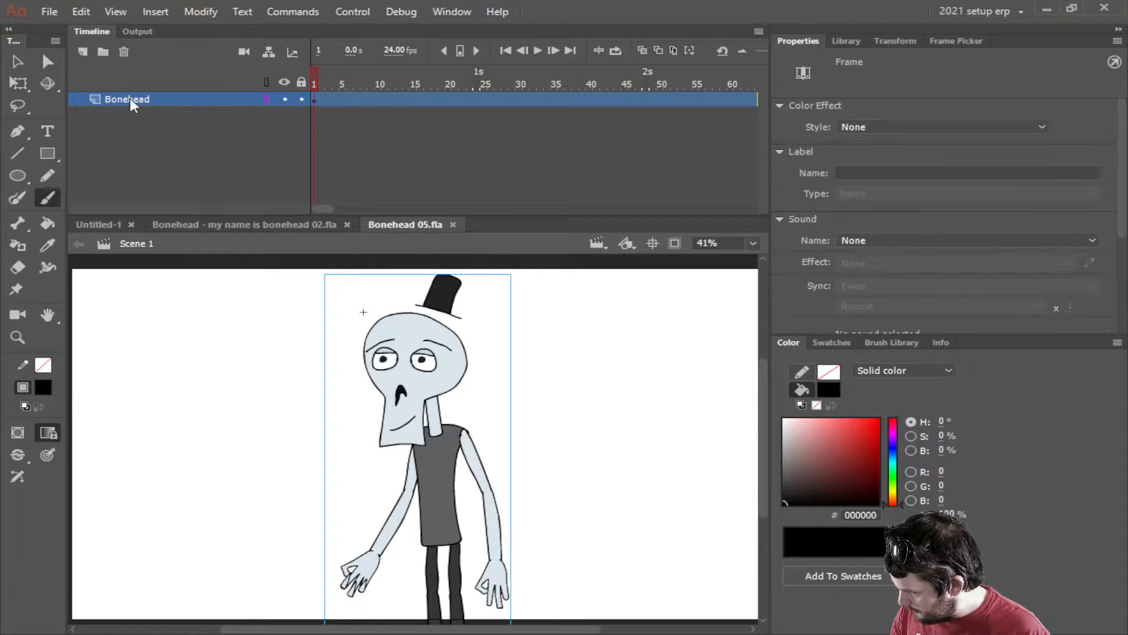
pyautogui.rightClick(129, 97)
pyautogui.click(195, 249)
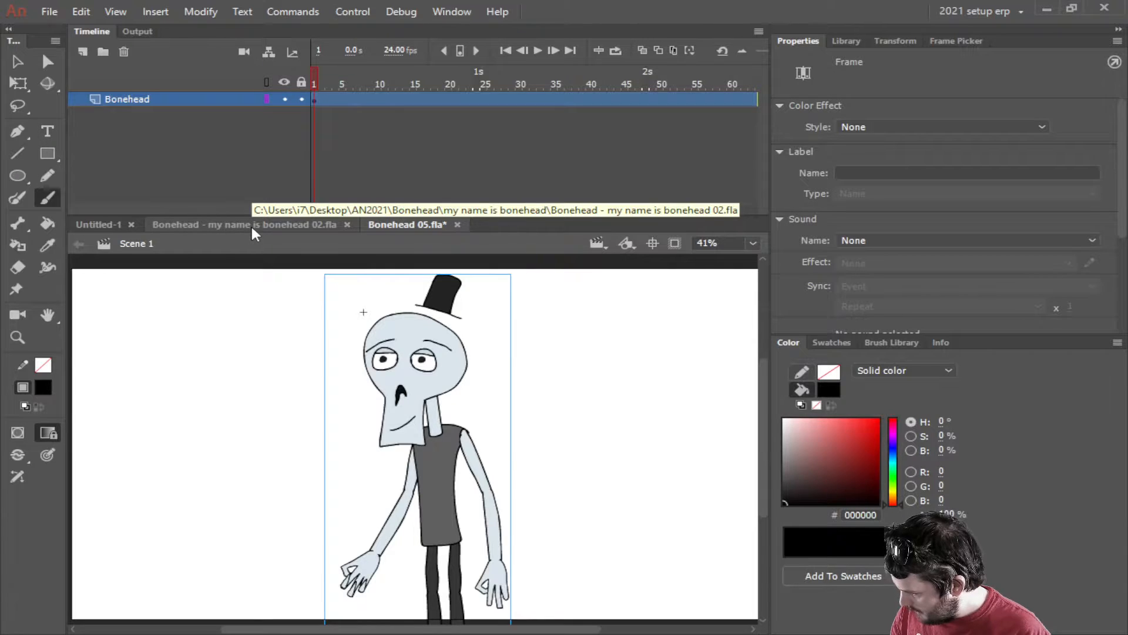
pyautogui.click(251, 230)
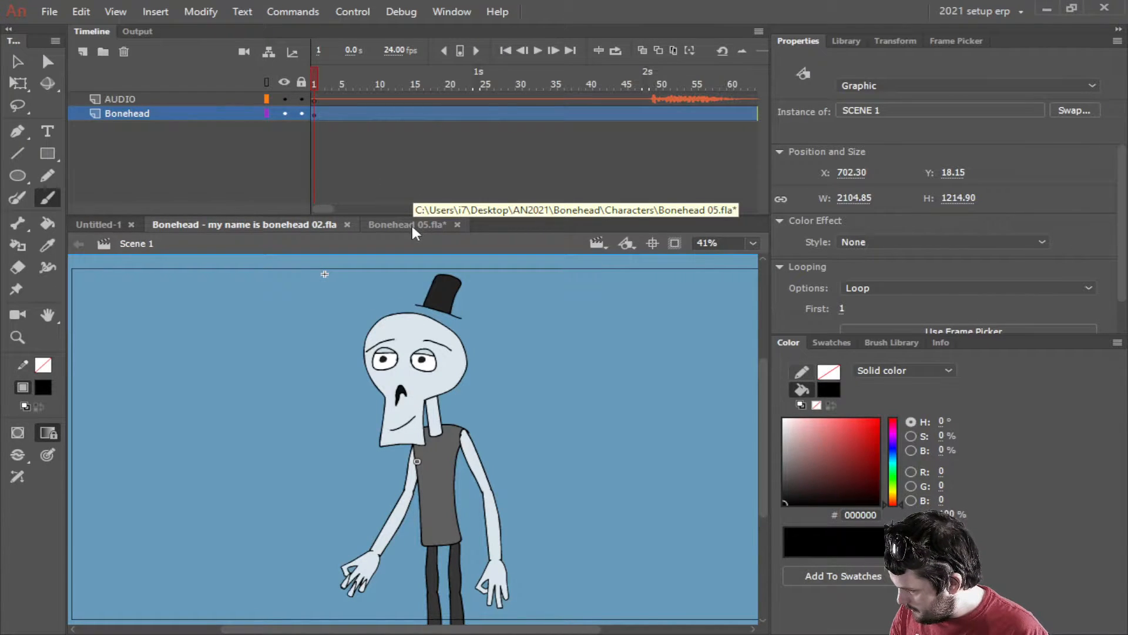
pyautogui.click(154, 118)
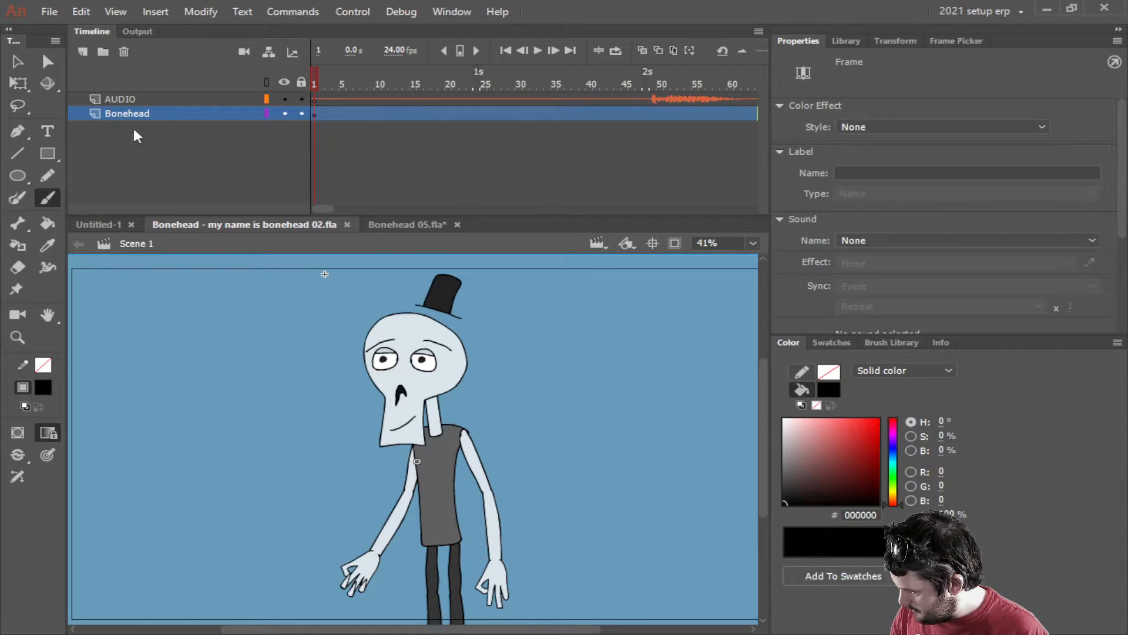
# Copy the Bonehead layer from Bonehead 05.fla and return to Bonehead - my name is bonehead 02.fla.
pyautogui.click(422, 222)
pyautogui.click(154, 98)
pyautogui.rightClick(153, 99)
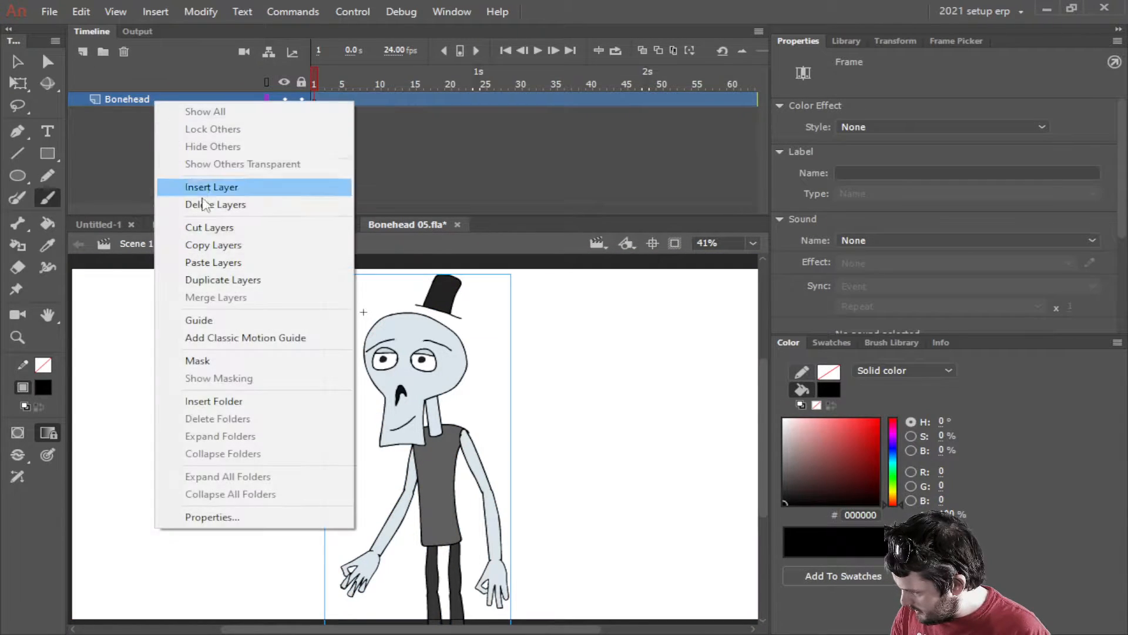
pyautogui.click(211, 244)
pyautogui.click(209, 224)
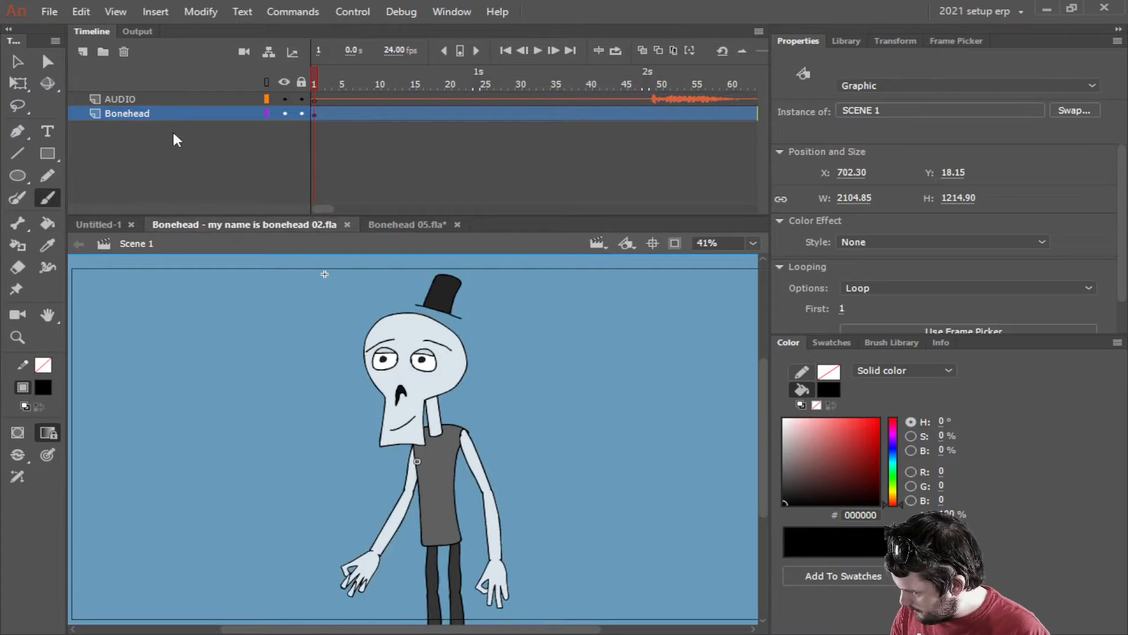
# Paste the copied Bonehead layer into Scene 1 without replacing existing library items, and delete the old Bonehead layer.
pyautogui.rightClick(124, 115)
pyautogui.click(176, 274)
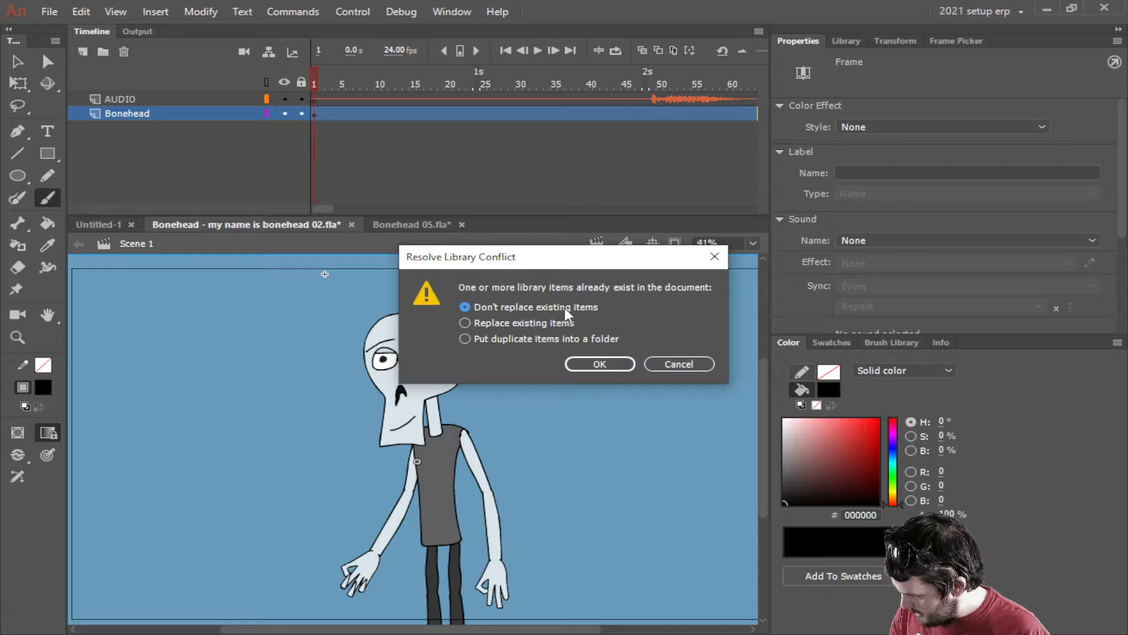
pyautogui.click(591, 363)
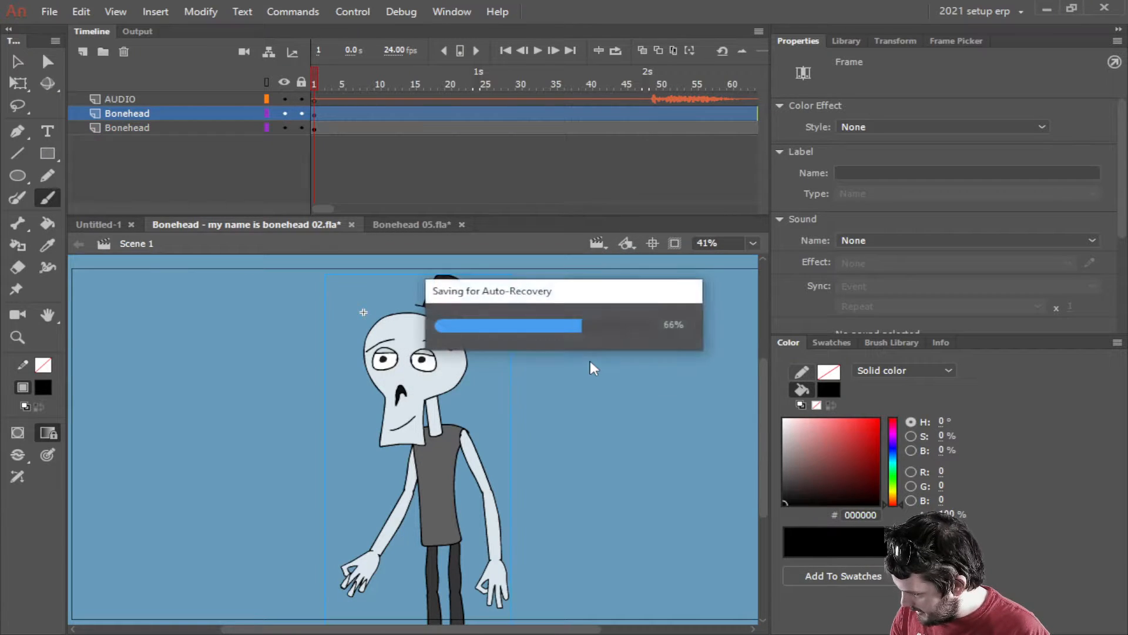
pyautogui.click(117, 130)
pyautogui.click(125, 53)
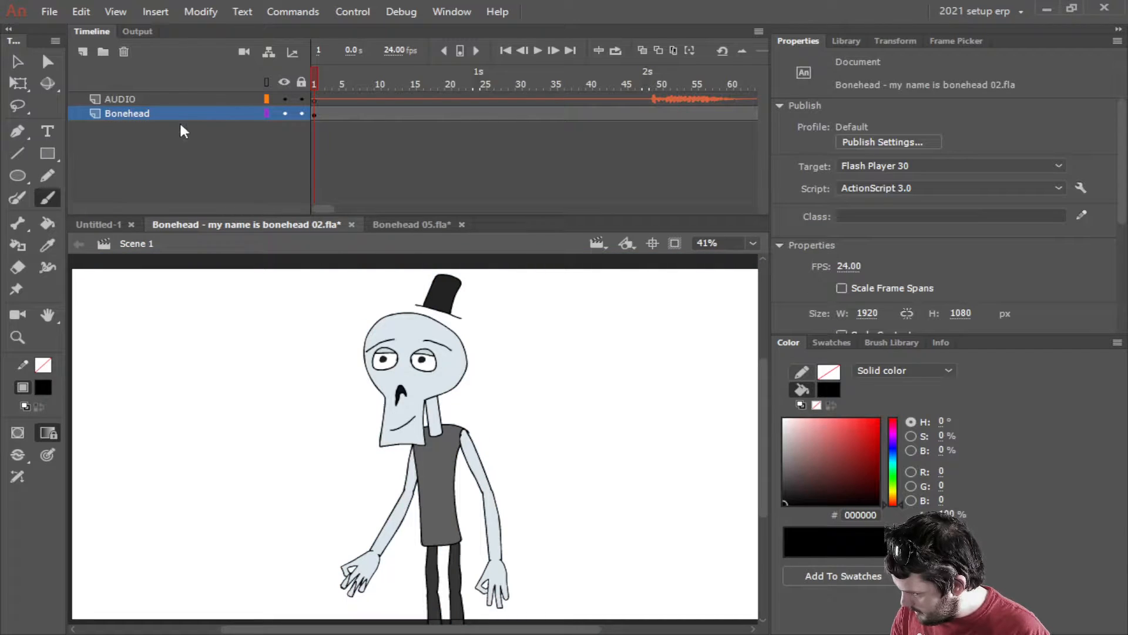
# Convert the Bonehead character on the Bonehead layer into a graphic symbol named SC01.
pyautogui.click(156, 114)
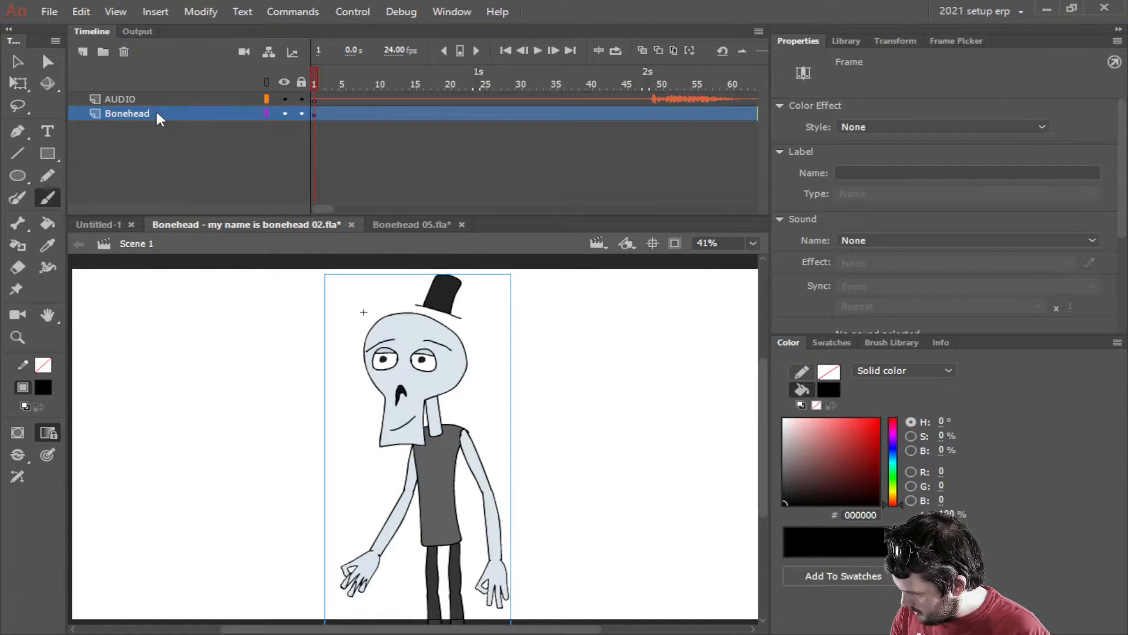
pyautogui.click(18, 59)
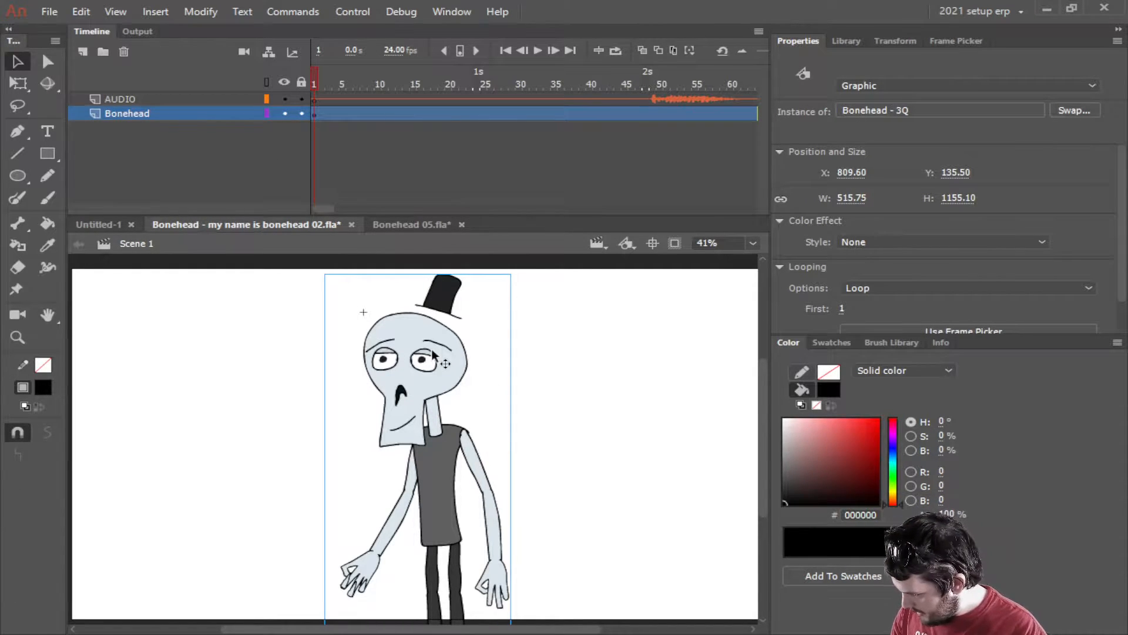
pyautogui.press('F8')
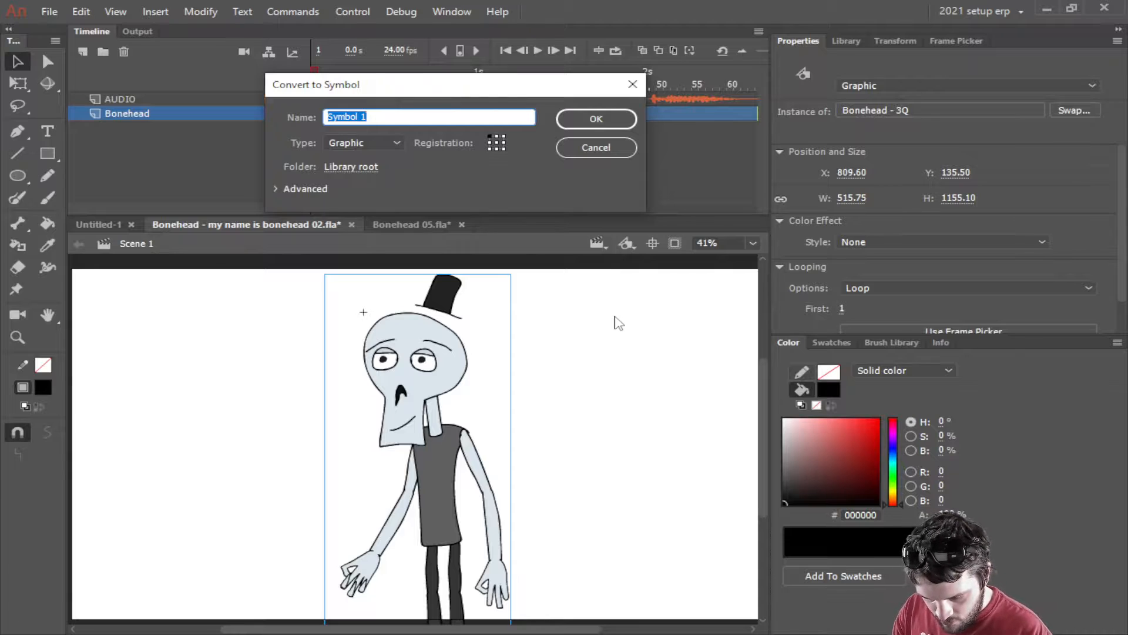
pyautogui.write('SC01')
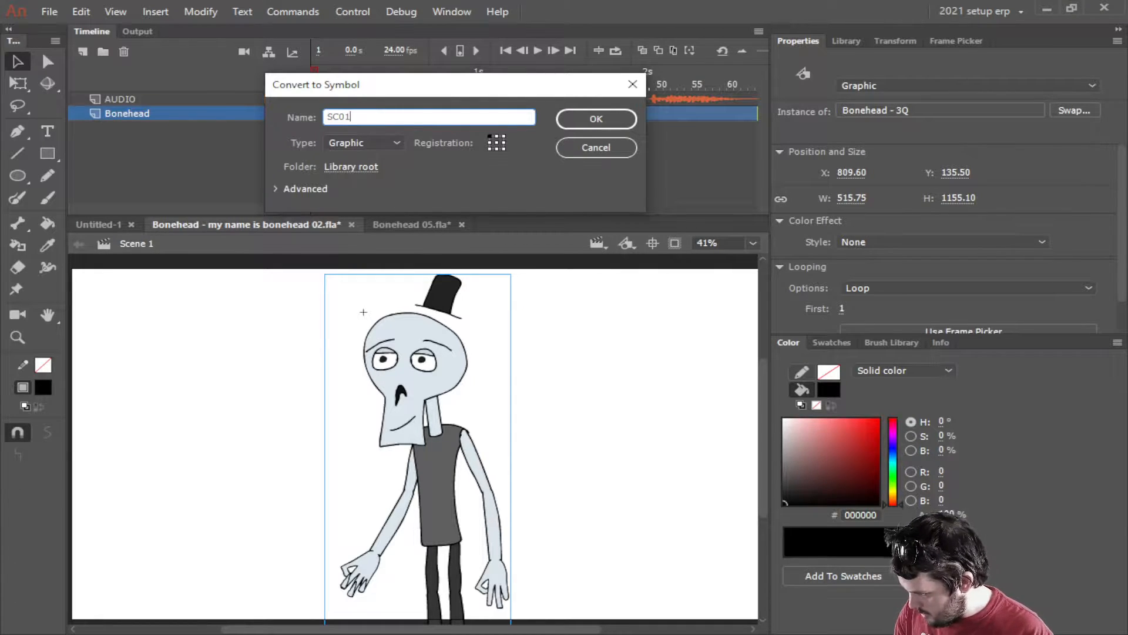
pyautogui.press('Return')
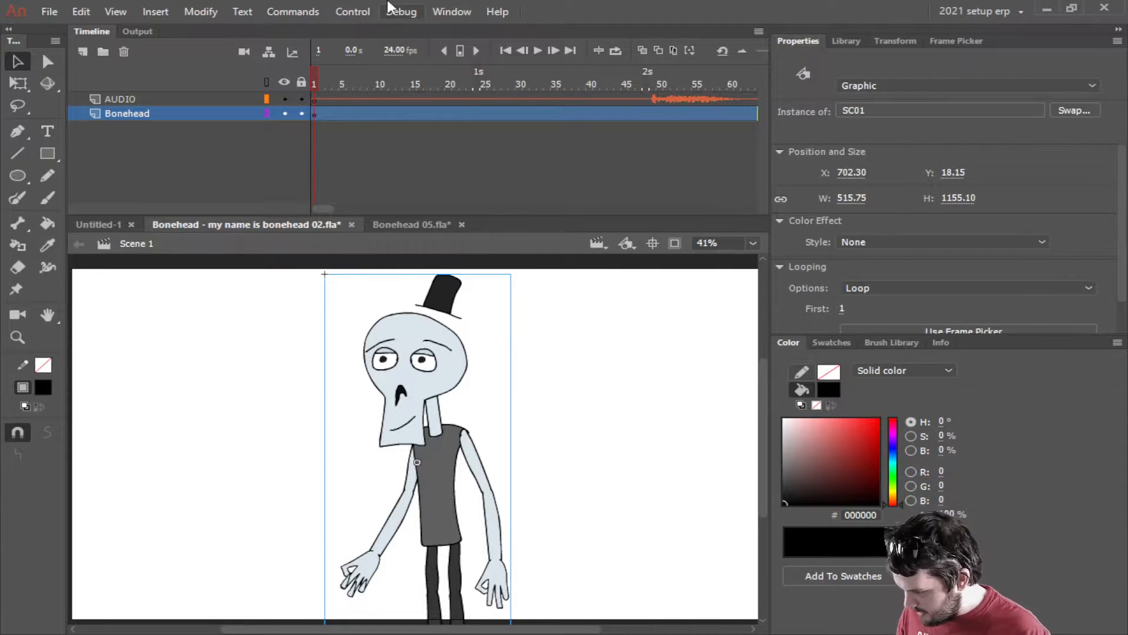
# Delete the unused SCENE 1 symbol from the library and select SC01.
pyautogui.click(861, 42)
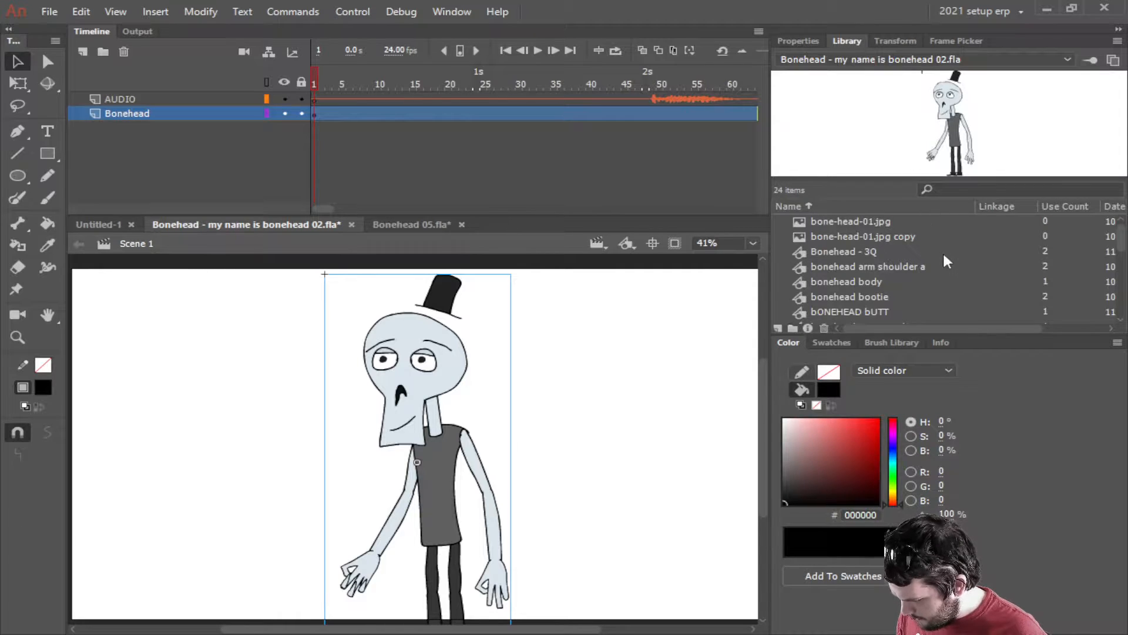
pyautogui.scroll(-6, 943, 259)
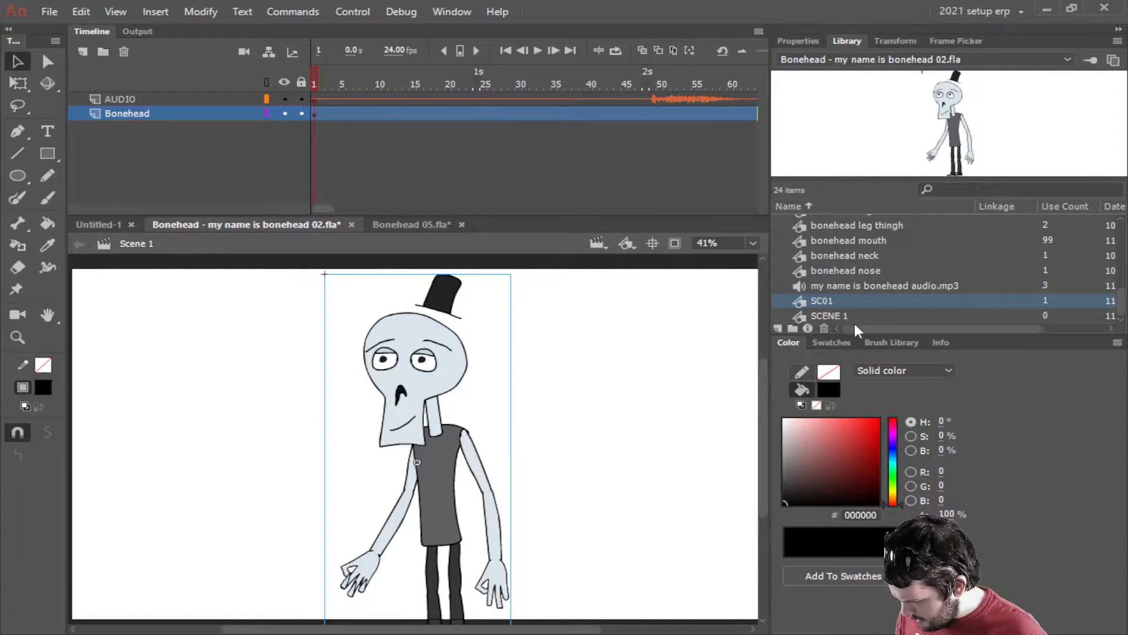
pyautogui.click(830, 317)
pyautogui.click(824, 328)
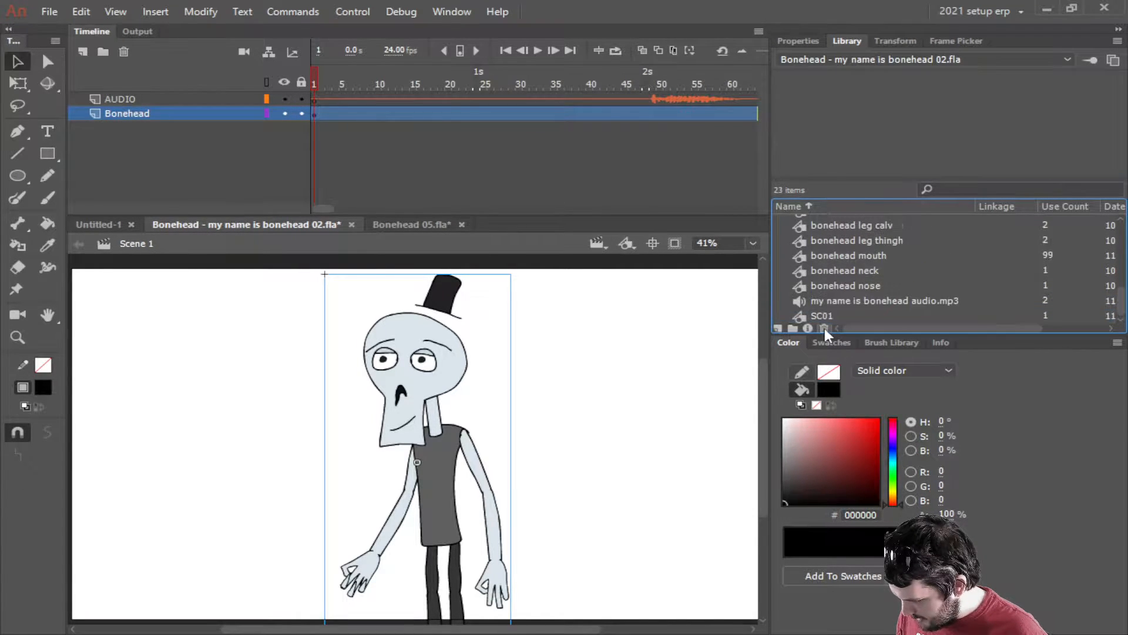
pyautogui.click(826, 316)
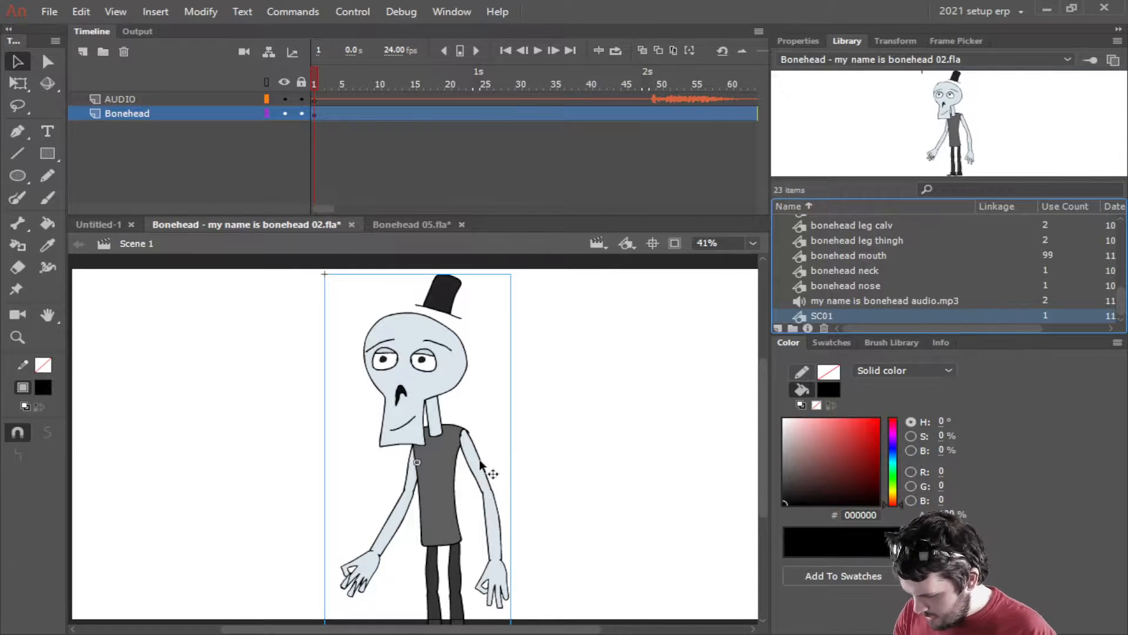
# Open the SC01 symbol for editing, and close Bonehead 05.fla with its changes saved.
pyautogui.doubleClick(443, 460)
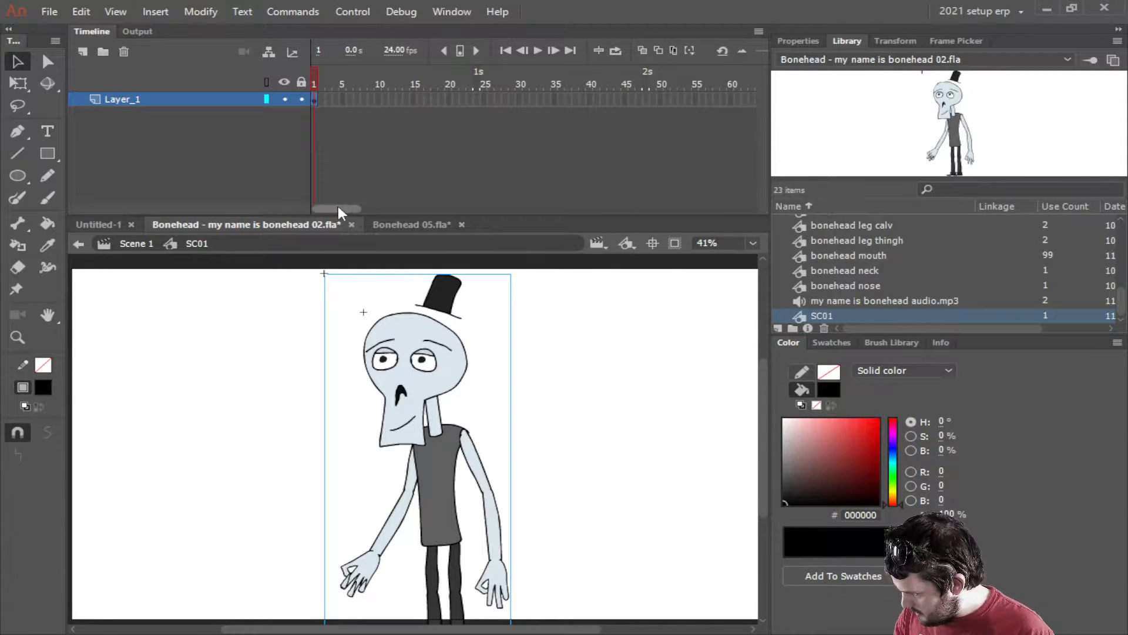
pyautogui.click(418, 224)
pyautogui.doubleClick(428, 388)
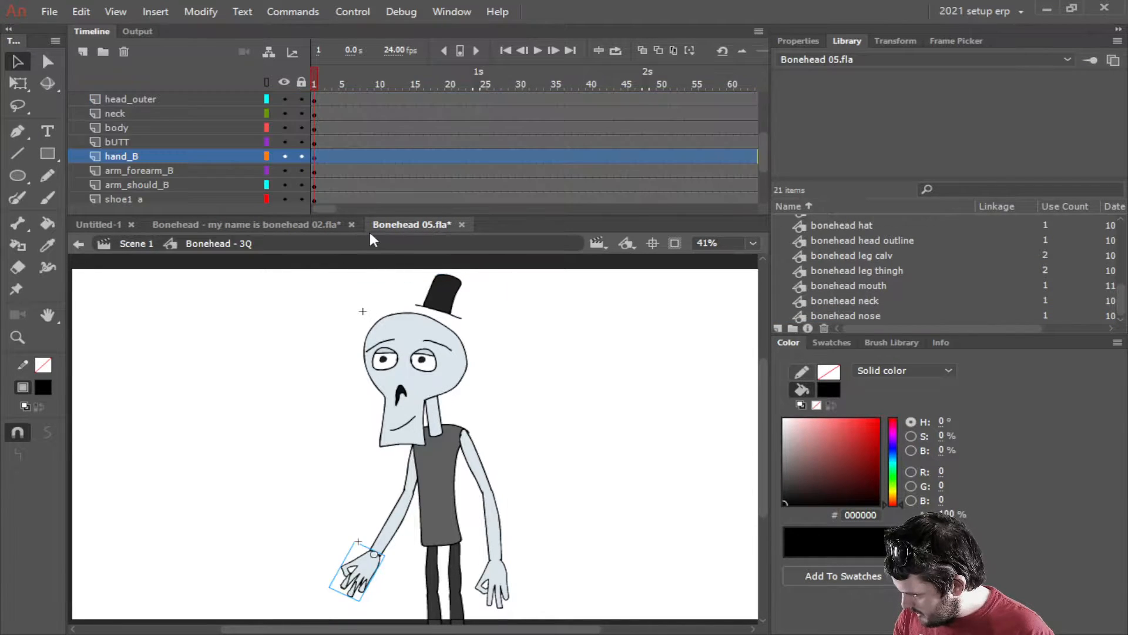
pyautogui.click(227, 227)
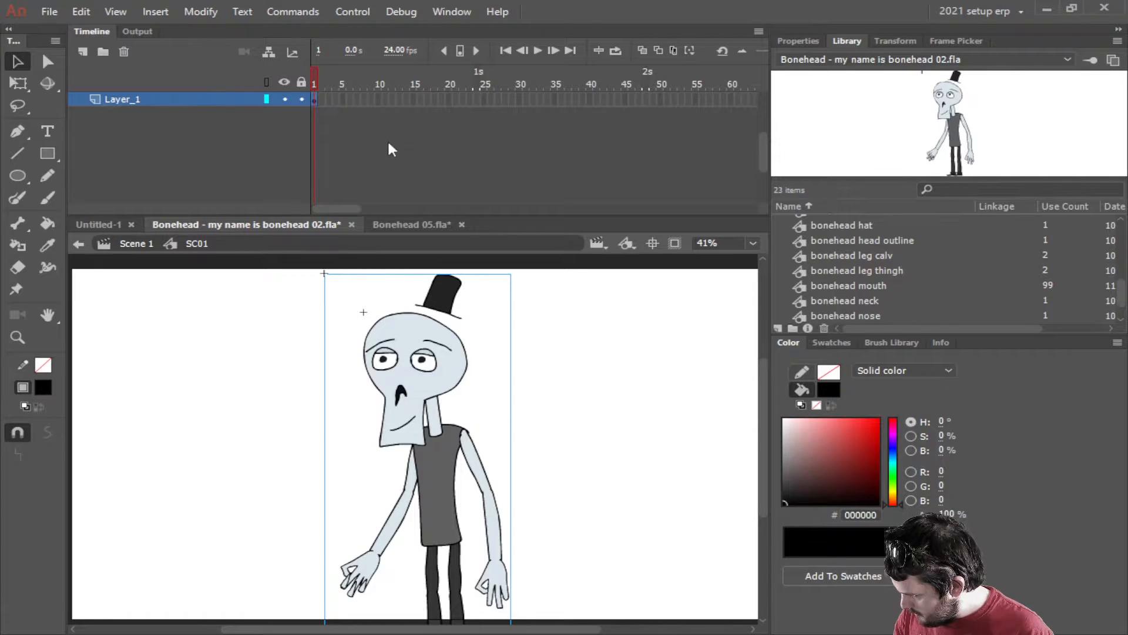
pyautogui.click(451, 225)
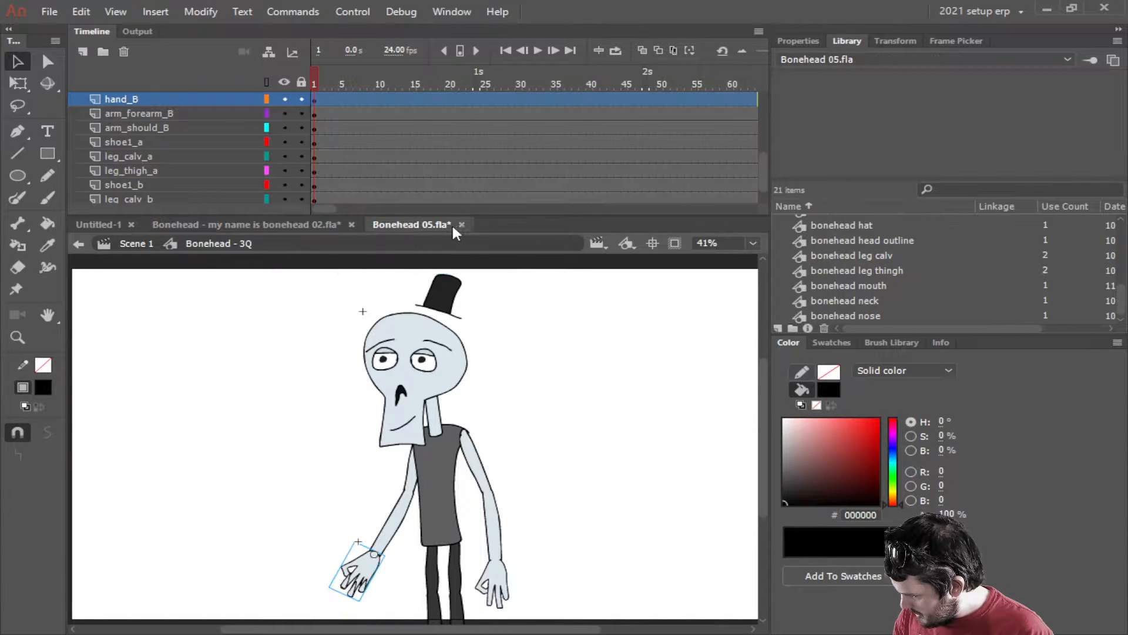
pyautogui.click(462, 224)
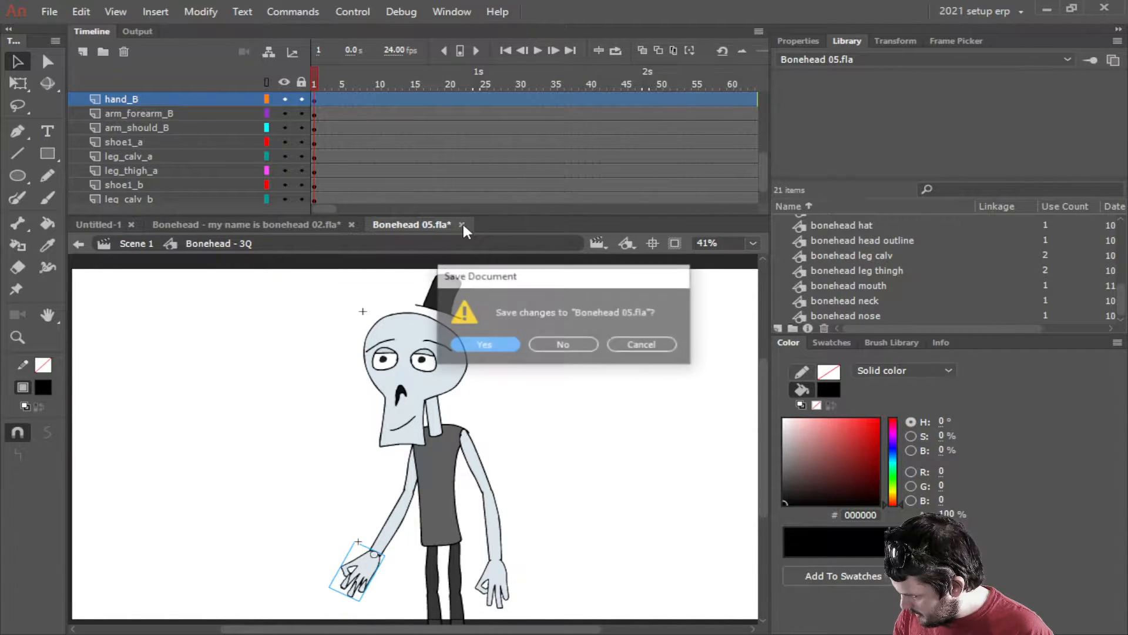
pyautogui.click(477, 344)
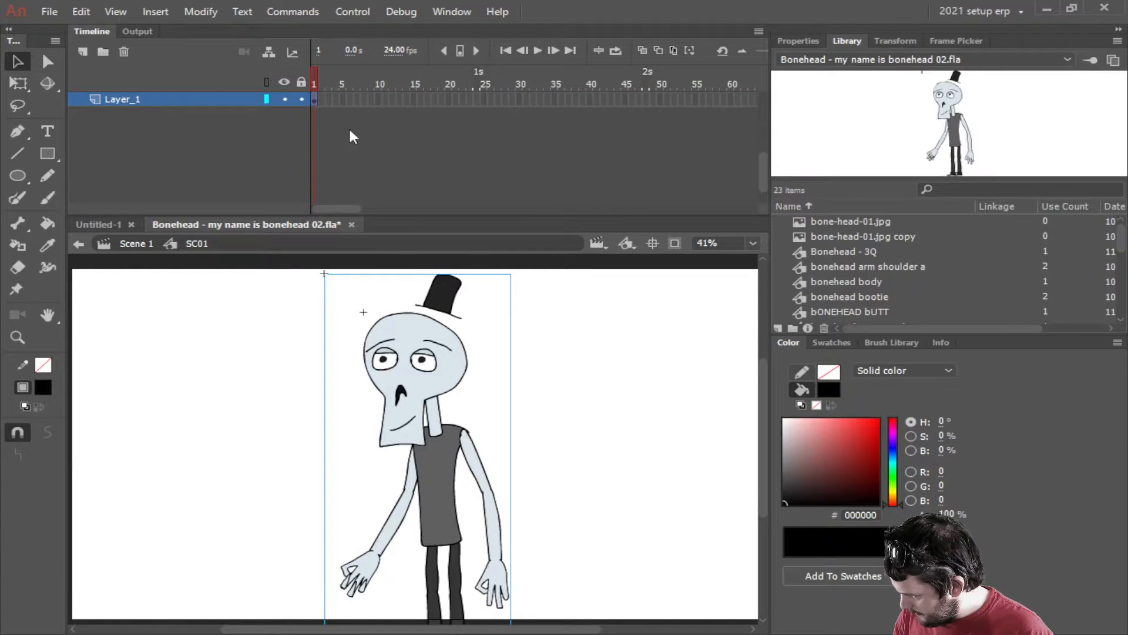
# Extend the frames of Layer_1 in SC01 to about frame 818 and return to the first frame.
pyautogui.moveTo(337, 203); pyautogui.dragTo(722, 216)
pyautogui.rightClick(657, 100)
pyautogui.click(708, 183)
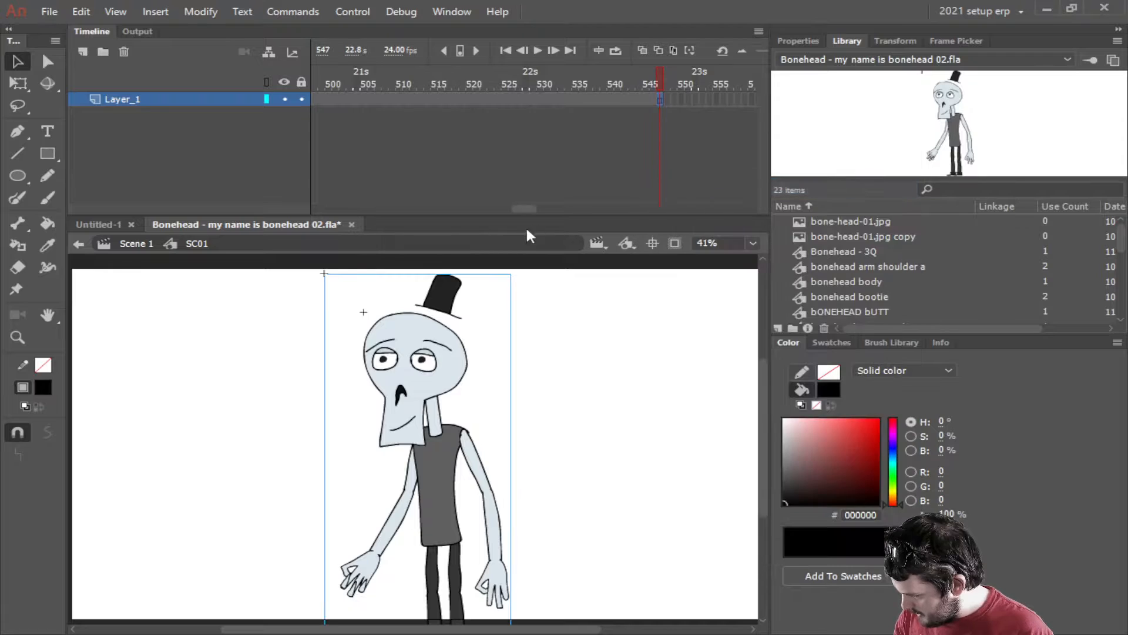
pyautogui.moveTo(521, 212); pyautogui.dragTo(637, 163)
pyautogui.rightClick(637, 102)
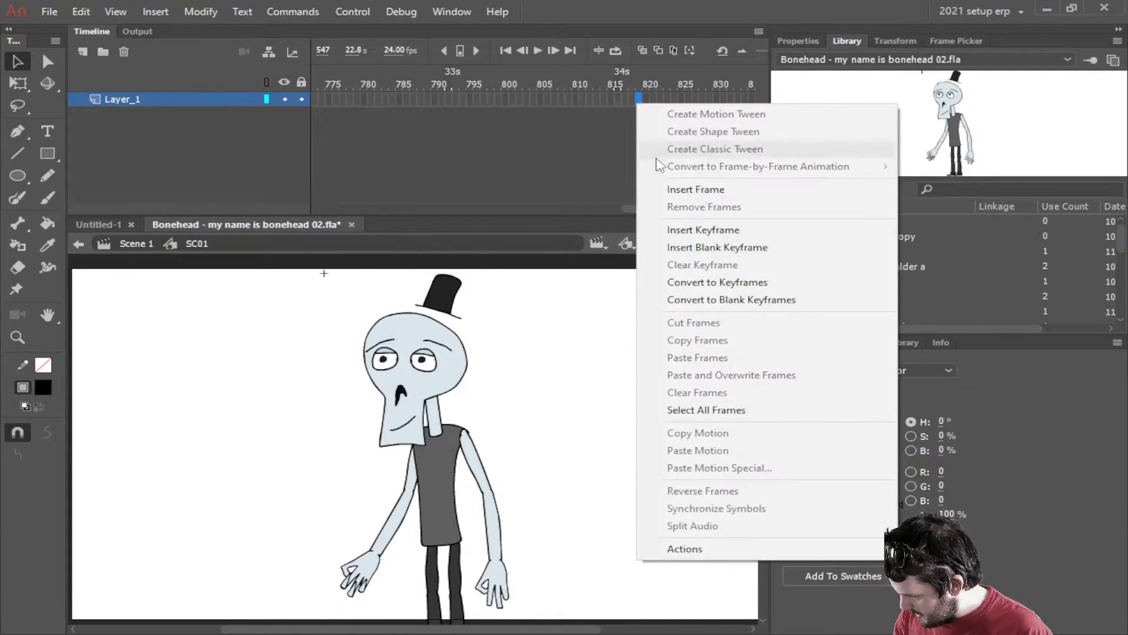
pyautogui.click(676, 187)
pyautogui.click(505, 50)
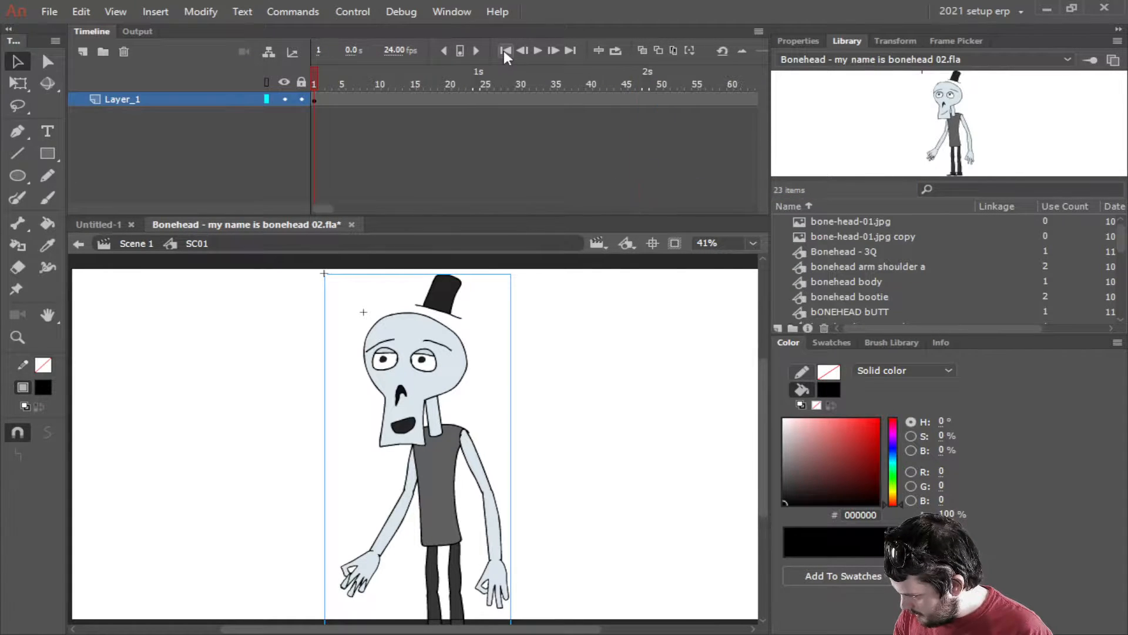
# Add a new layer in SC01 and place it beneath Layer_1.
pyautogui.click(422, 405)
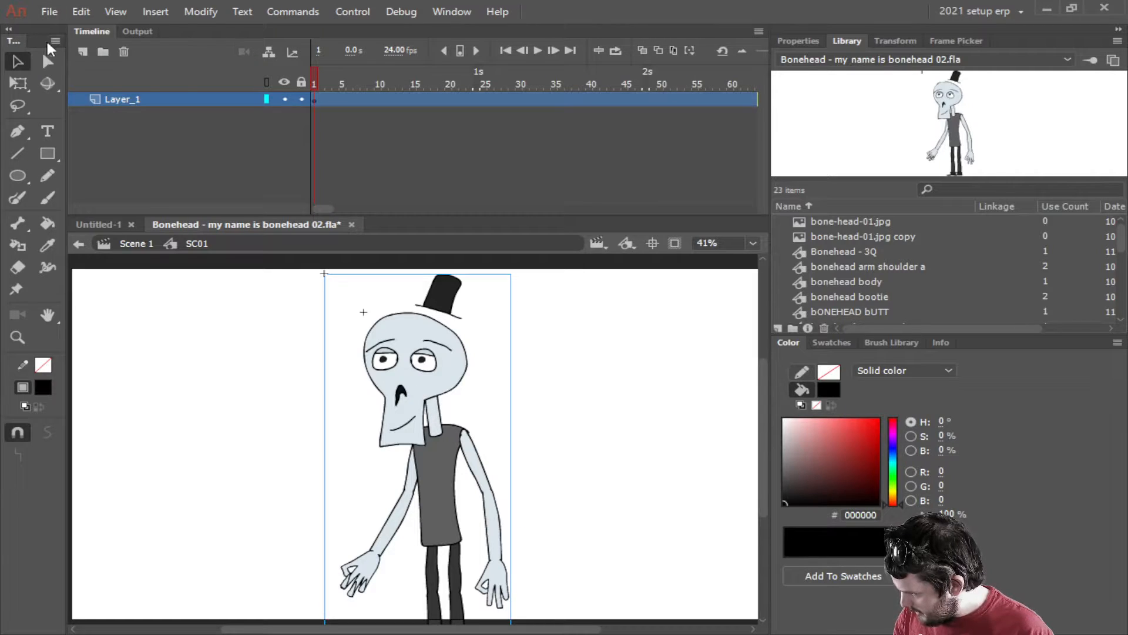
pyautogui.click(82, 51)
pyautogui.moveTo(136, 104); pyautogui.dragTo(137, 143)
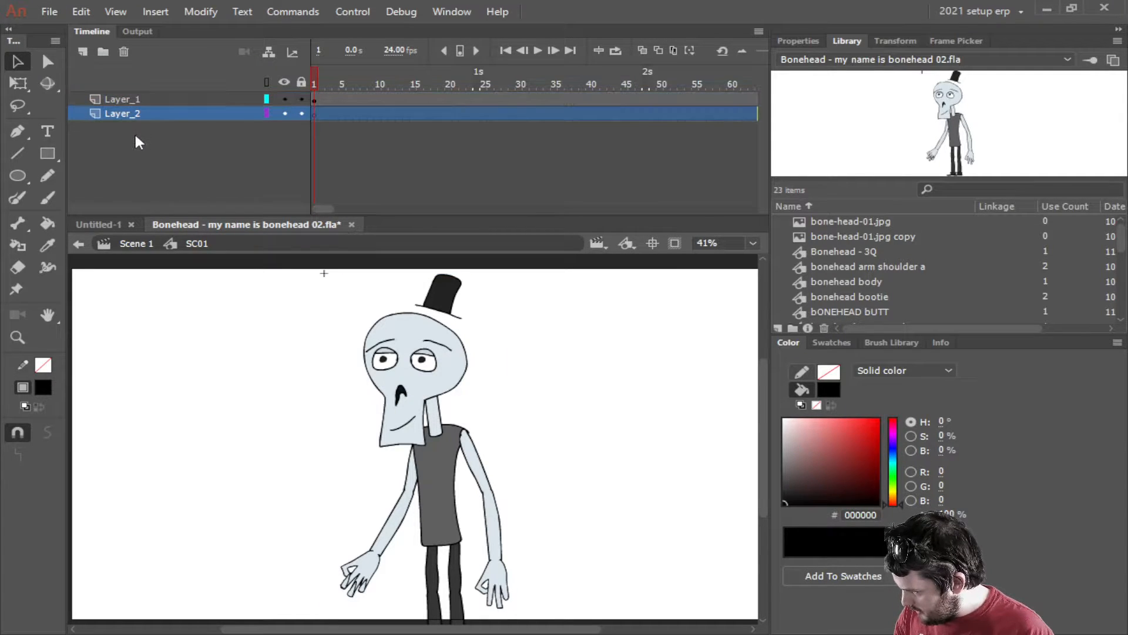
# Draw a teal 30A7B1 rectangle without a stroke on Layer_2, extending slightly beyond the whole stage.
pyautogui.hotkey('ctrl', '-')
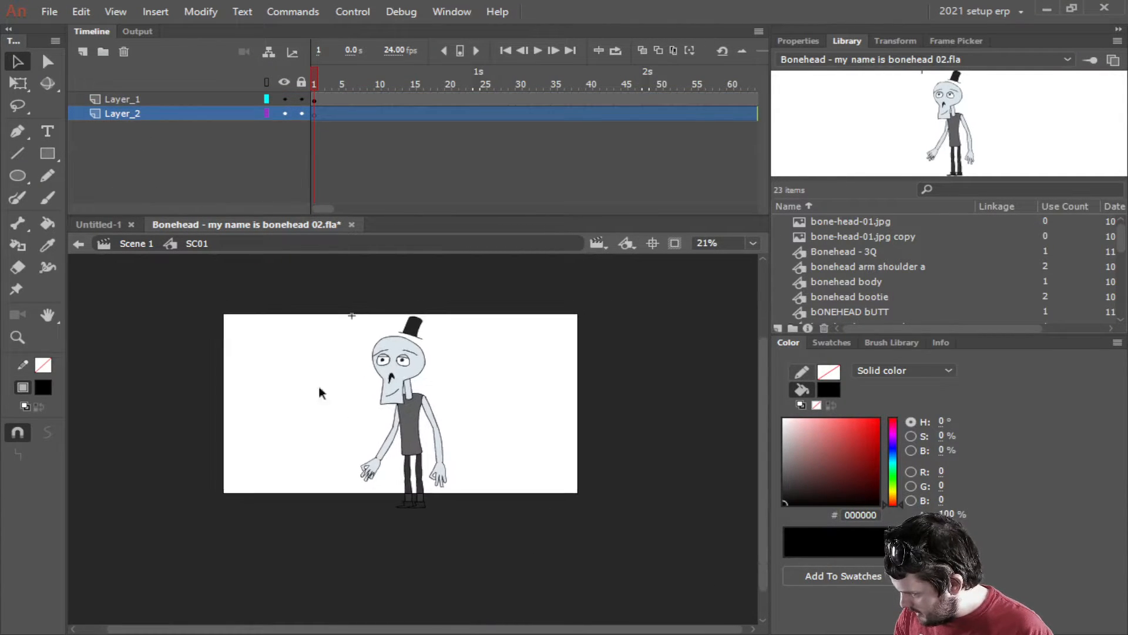
pyautogui.click(47, 152)
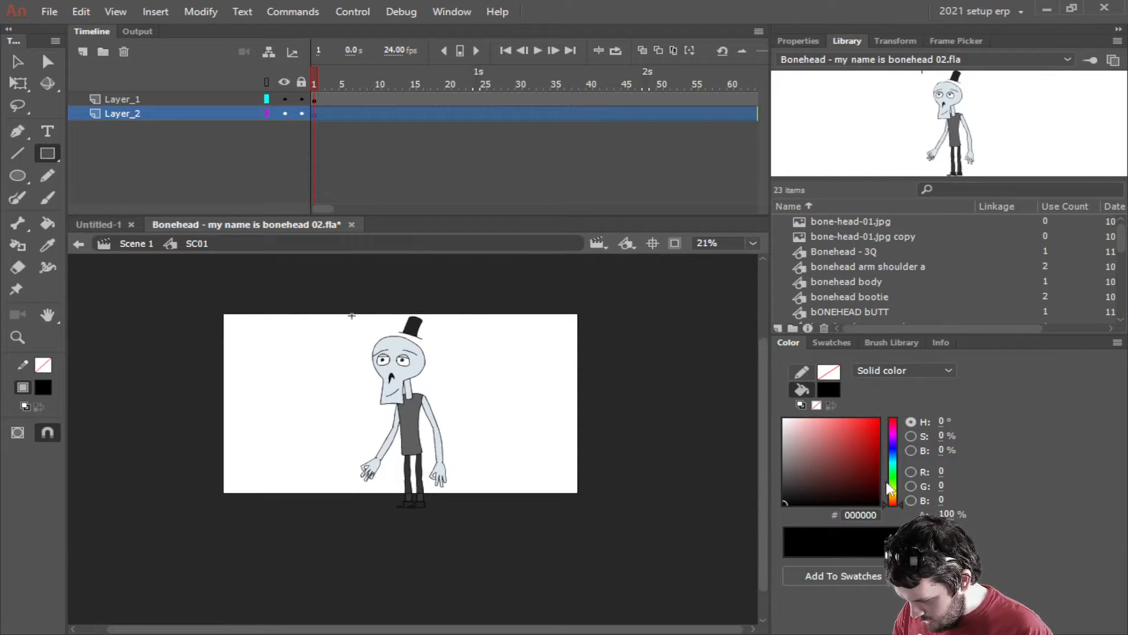
pyautogui.click(898, 460)
pyautogui.moveTo(850, 449); pyautogui.dragTo(853, 445)
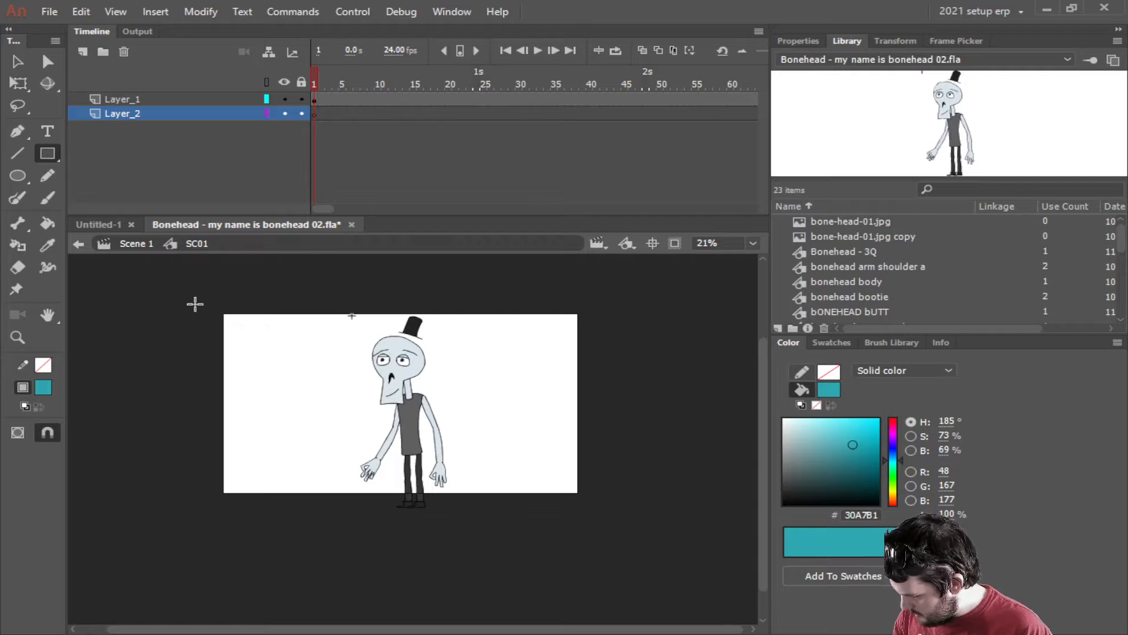
pyautogui.moveTo(211, 303); pyautogui.dragTo(603, 507)
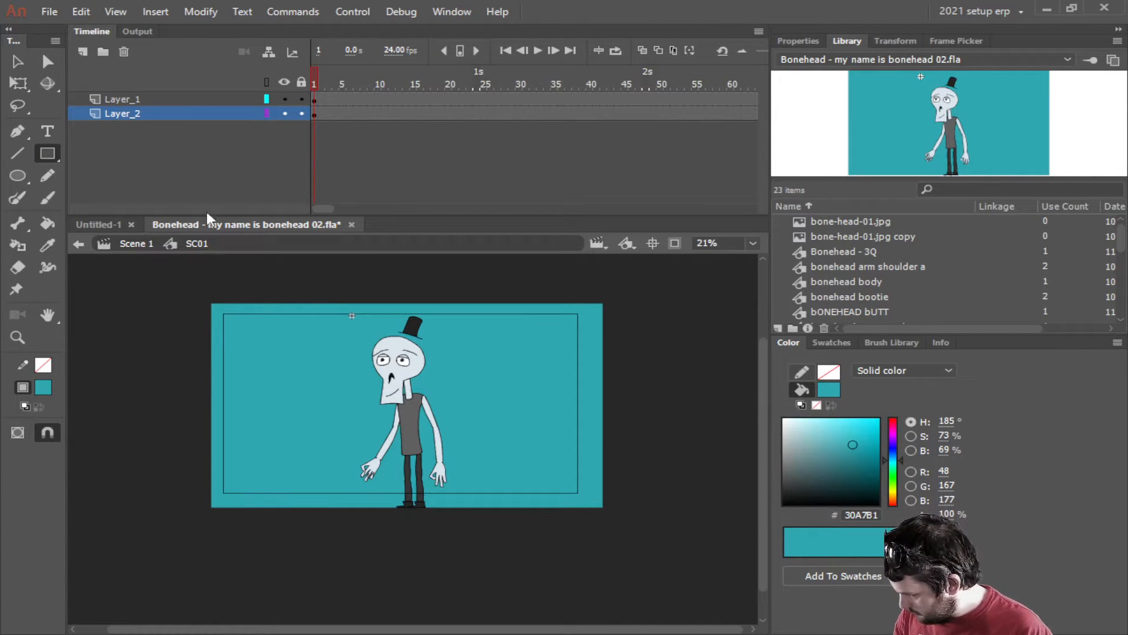
# Return to Scene 1 and close the Untitled-1 document.
pyautogui.click(125, 244)
pyautogui.click(108, 225)
pyautogui.click(131, 225)
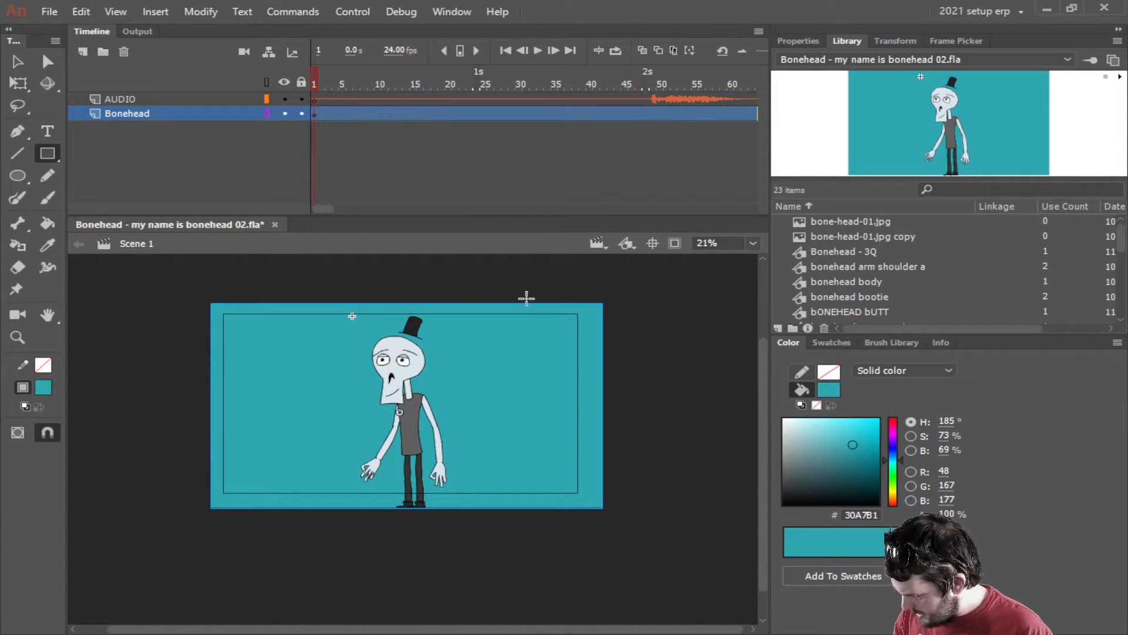
# Reopen SC01 for editing and rename Layer_2, which holds the teal rectangle, as BkGRnd.
pyautogui.doubleClick(351, 446)
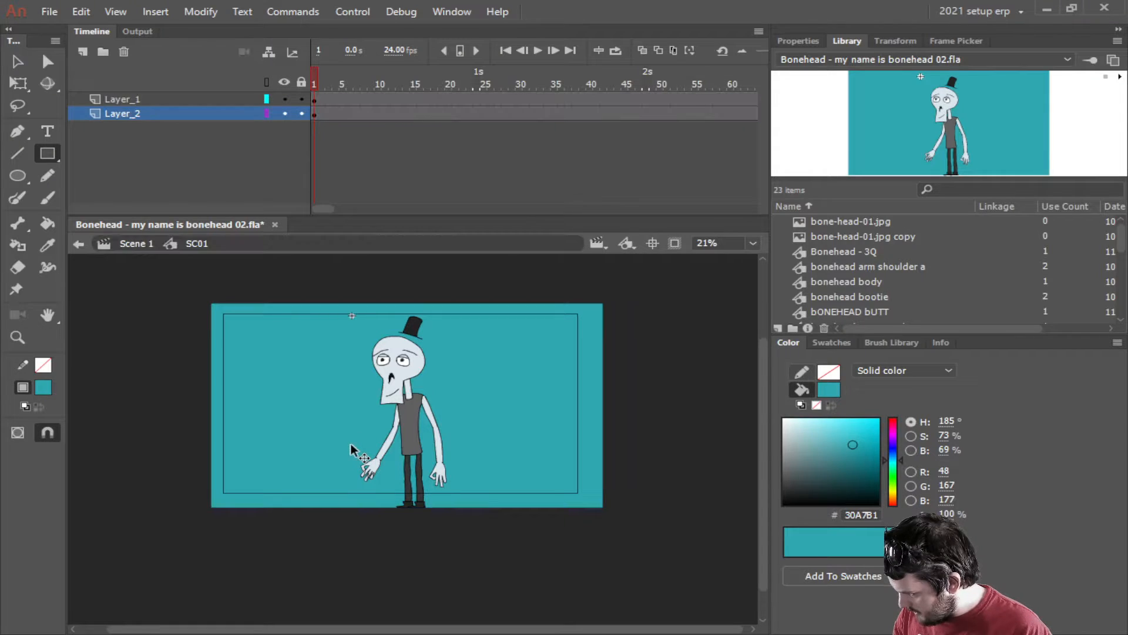
pyautogui.doubleClick(143, 111)
pyautogui.press('BackSpace')
pyautogui.press('BackSpace')
pyautogui.press('BackSpace')
pyautogui.press('BackSpace')
pyautogui.press('BackSpace')
pyautogui.press('BackSpace')
pyautogui.press('BackSpace')
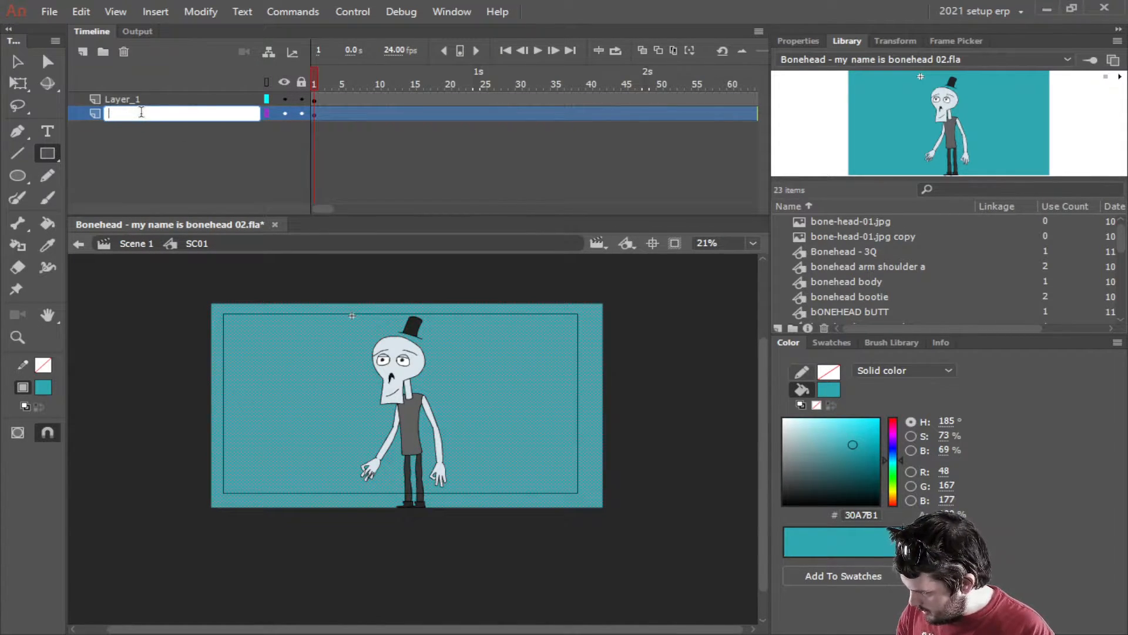
pyautogui.write('BkGRnd')
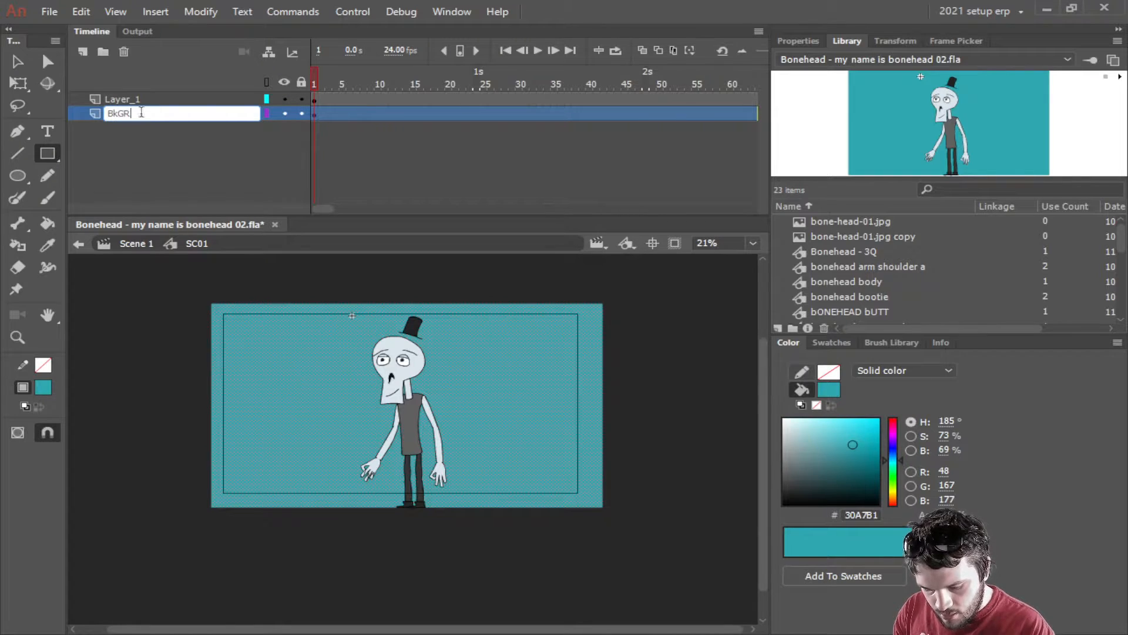
pyautogui.press('Return')
# Rename Layer_1, which holds the character, as Bonehead.
pyautogui.doubleClick(138, 99)
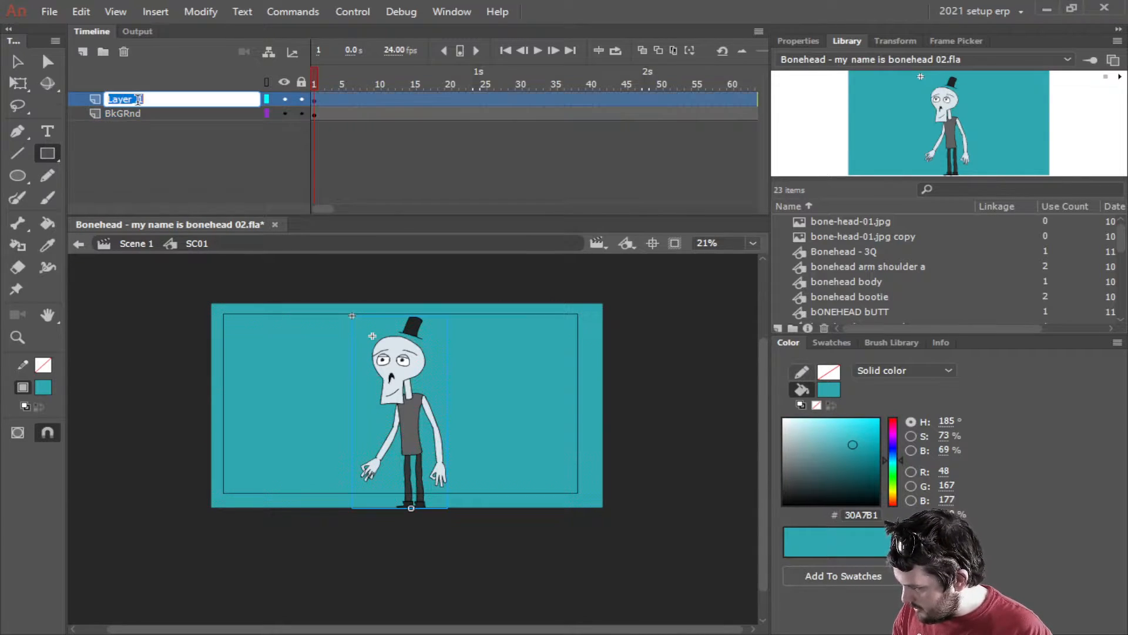
pyautogui.write('Bonehead')
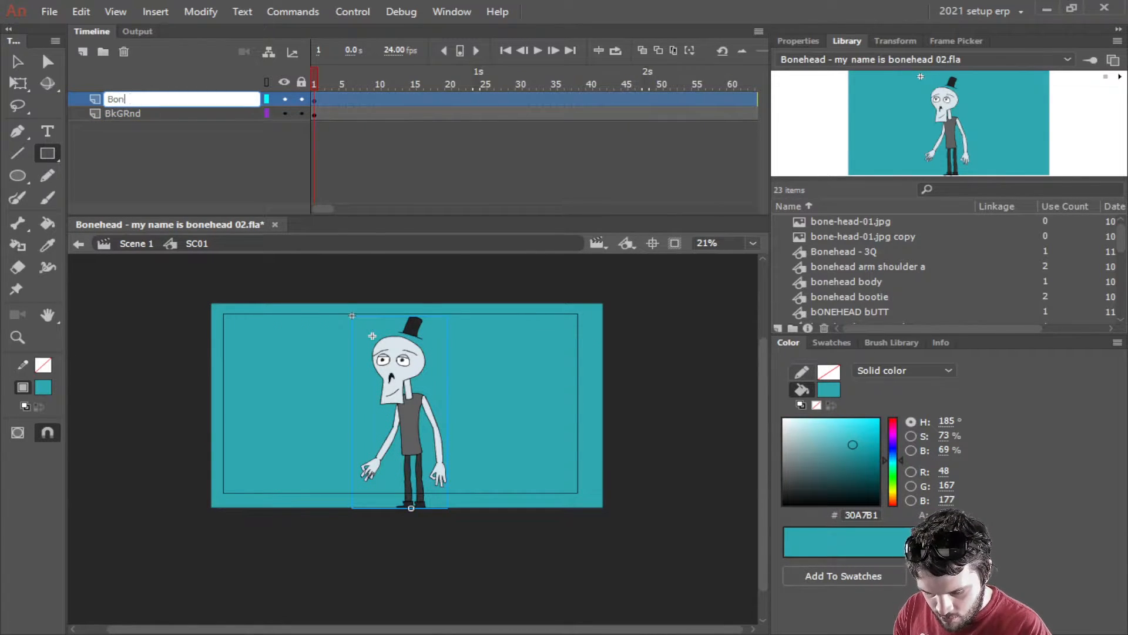
pyautogui.press('Return')
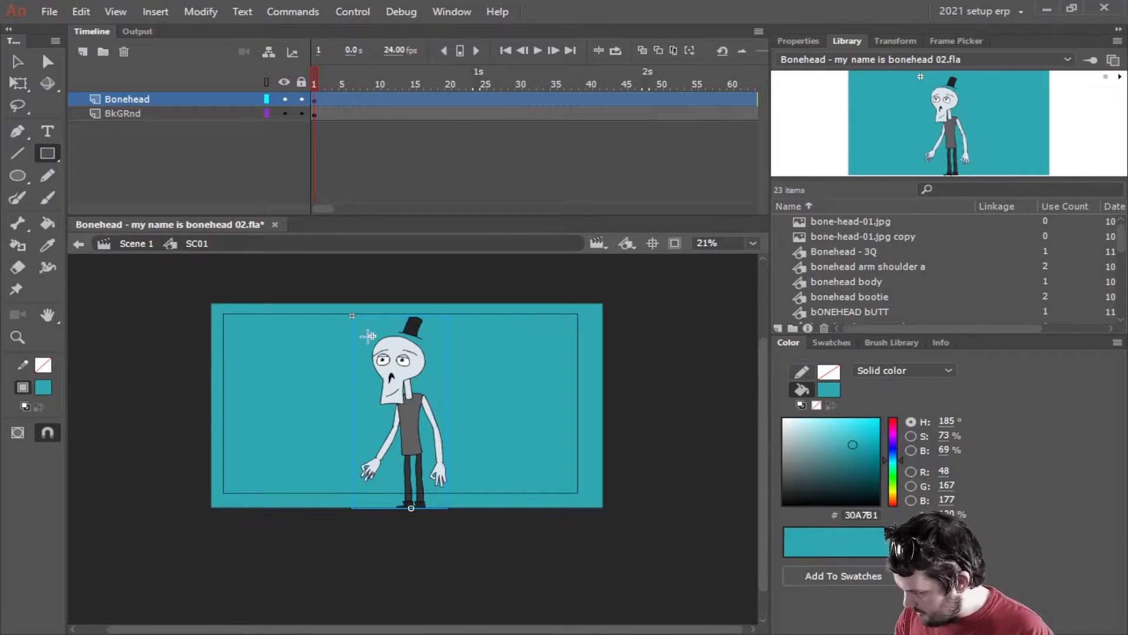
# Open the Bonehead - 3Q symbol inside SC01 and look through its body-part layers.
pyautogui.click(17, 63)
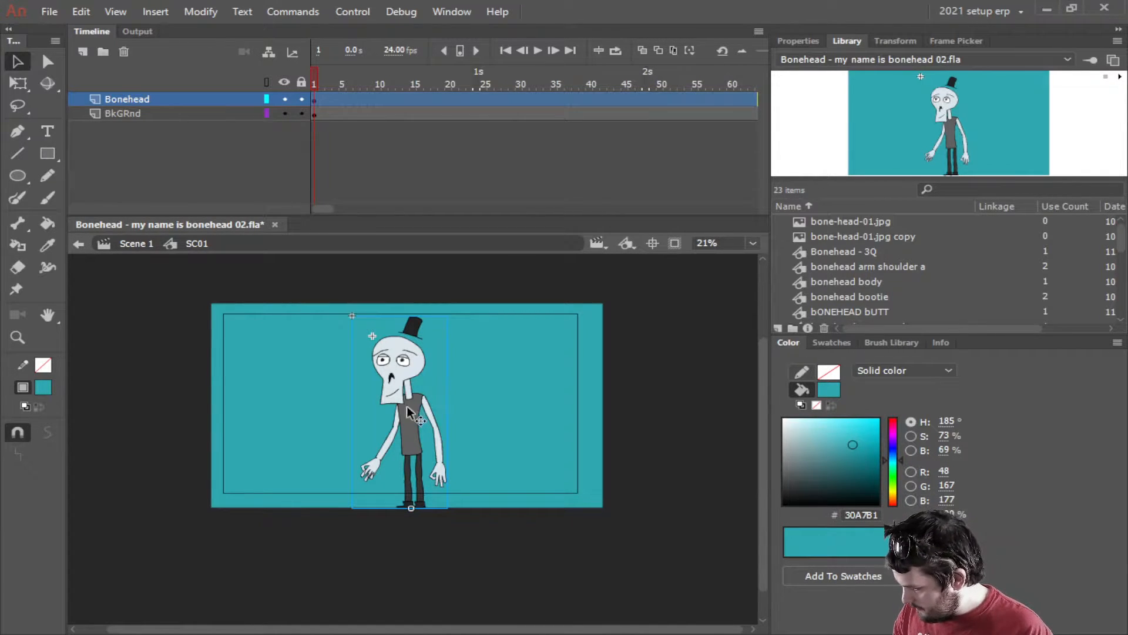
pyautogui.click(411, 176)
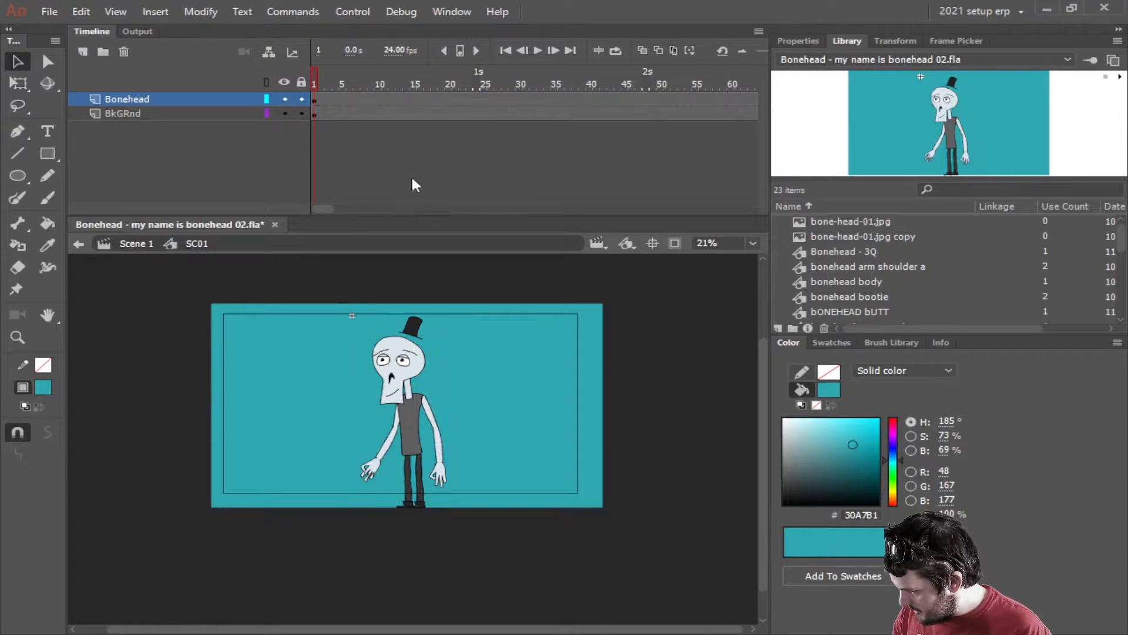
pyautogui.doubleClick(411, 395)
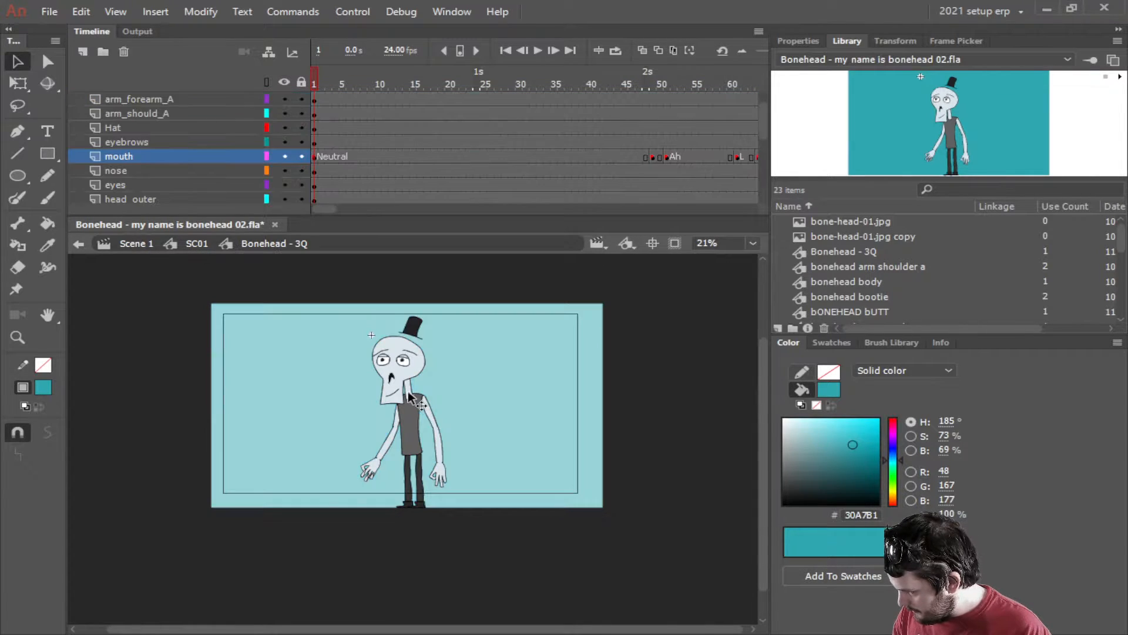
pyautogui.scroll(-4, 269, 130)
pyautogui.scroll(4, 269, 153)
pyautogui.scroll(3, 269, 170)
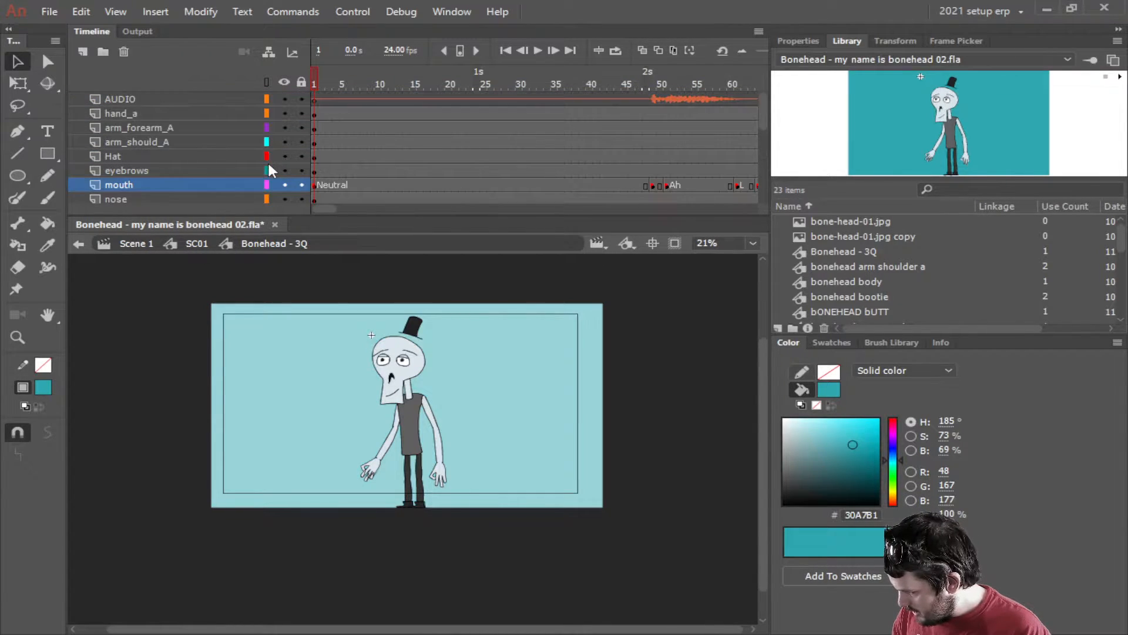
# Examine the mouth layer's first frame and look through the remaining body-part layers of Bonehead - 3Q.
pyautogui.click(313, 185)
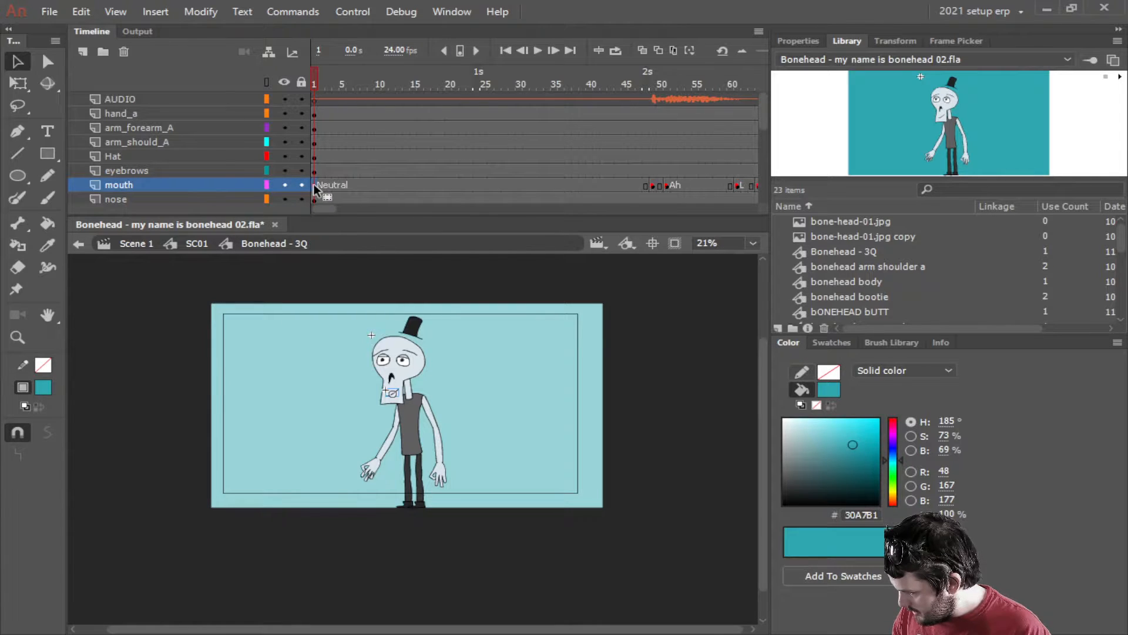
pyautogui.moveTo(326, 207); pyautogui.dragTo(315, 212)
pyautogui.scroll(-2, 329, 176)
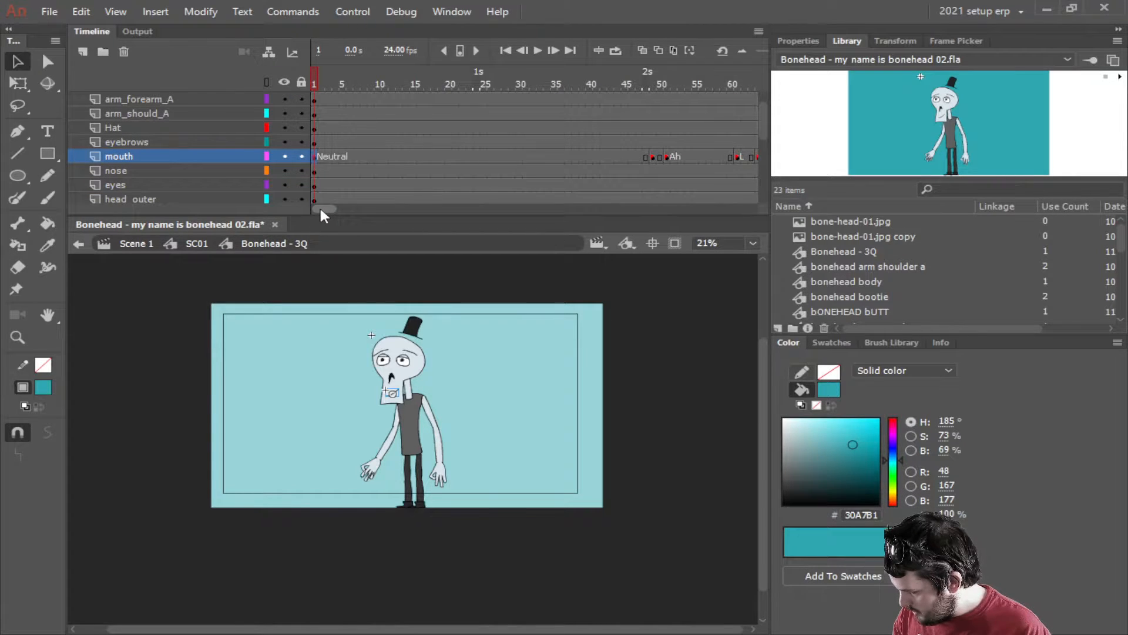
pyautogui.moveTo(320, 211); pyautogui.dragTo(288, 207)
pyautogui.scroll(-10, 269, 157)
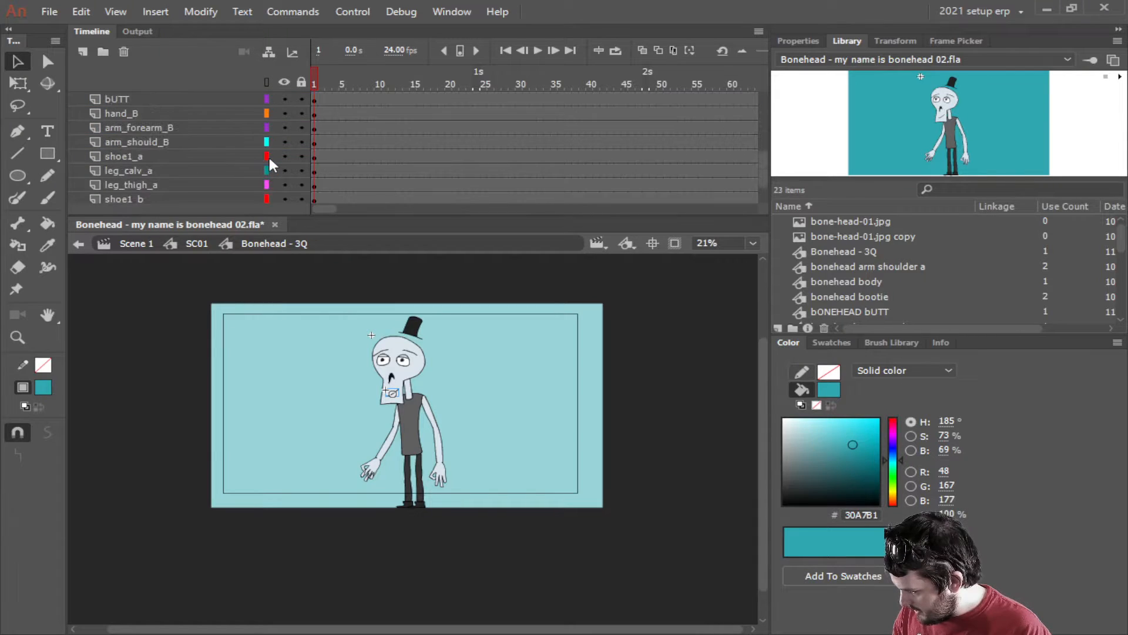
pyautogui.scroll(10, 225, 164)
pyautogui.click(178, 172)
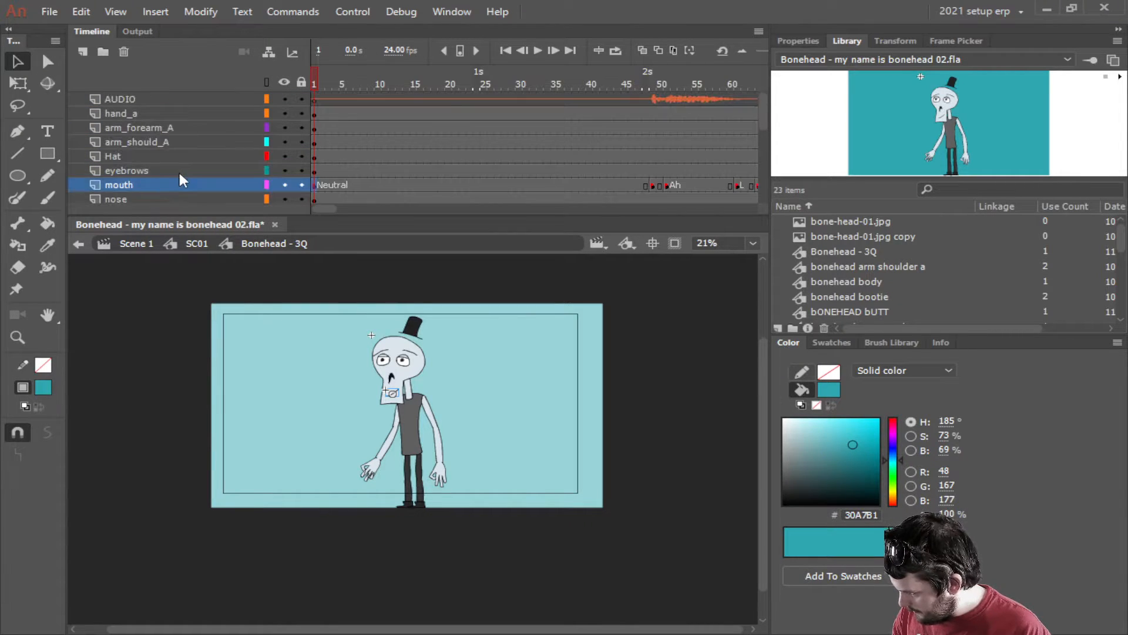
# Open the bonehead hand a symbol from the hand_a layer, check its pose at frame 14, and return to Bonehead - 3Q.
pyautogui.click(121, 114)
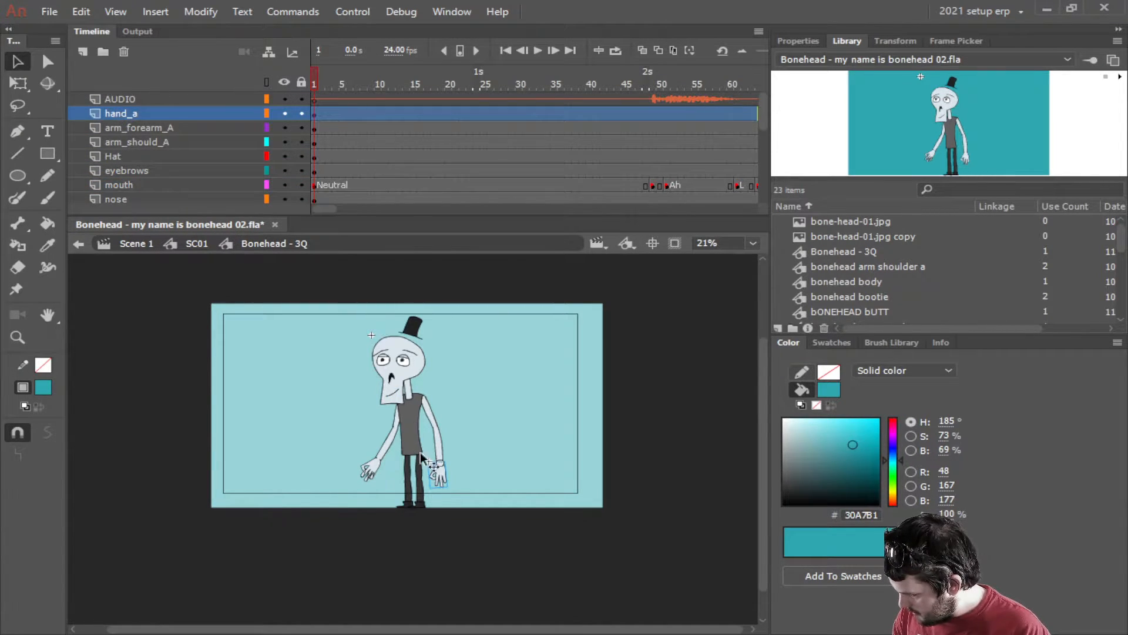
pyautogui.doubleClick(438, 473)
pyautogui.click(406, 113)
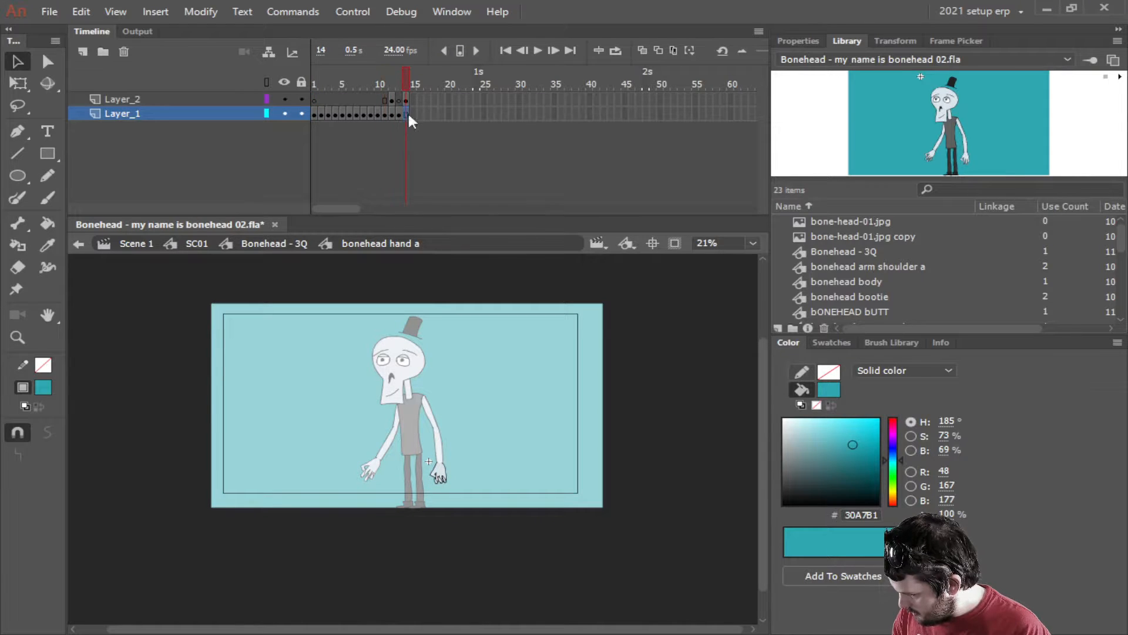
pyautogui.scroll(5, 443, 472)
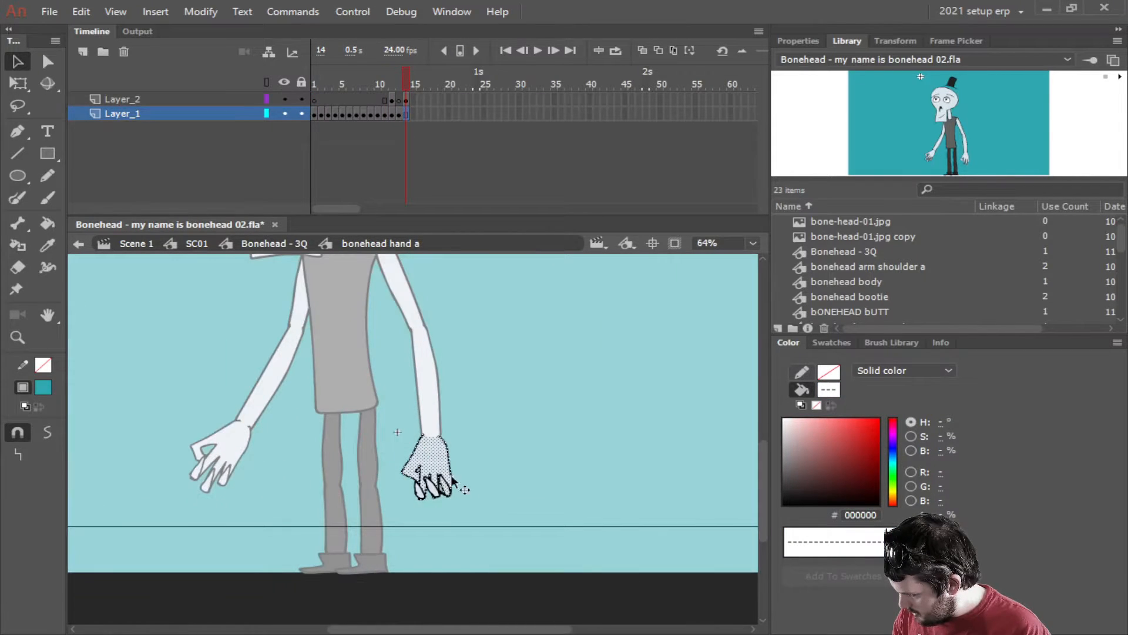
pyautogui.click(516, 487)
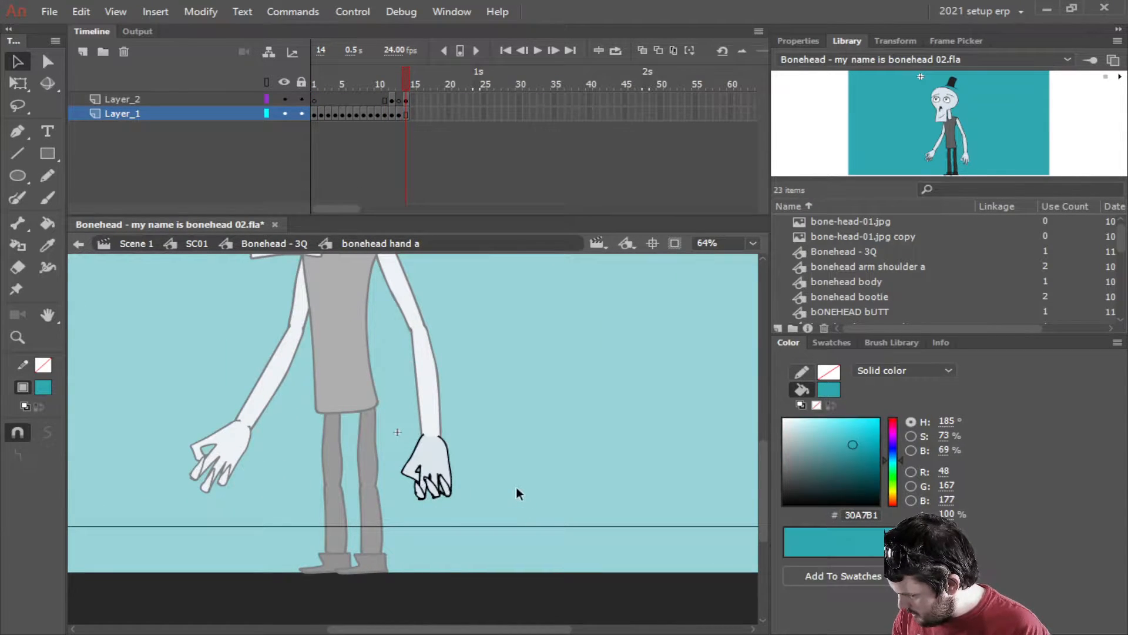
pyautogui.click(272, 245)
# Open the recent file Bonehead 05.fla and copy the bonehead hand a symbol from its library.
pyautogui.click(42, 11)
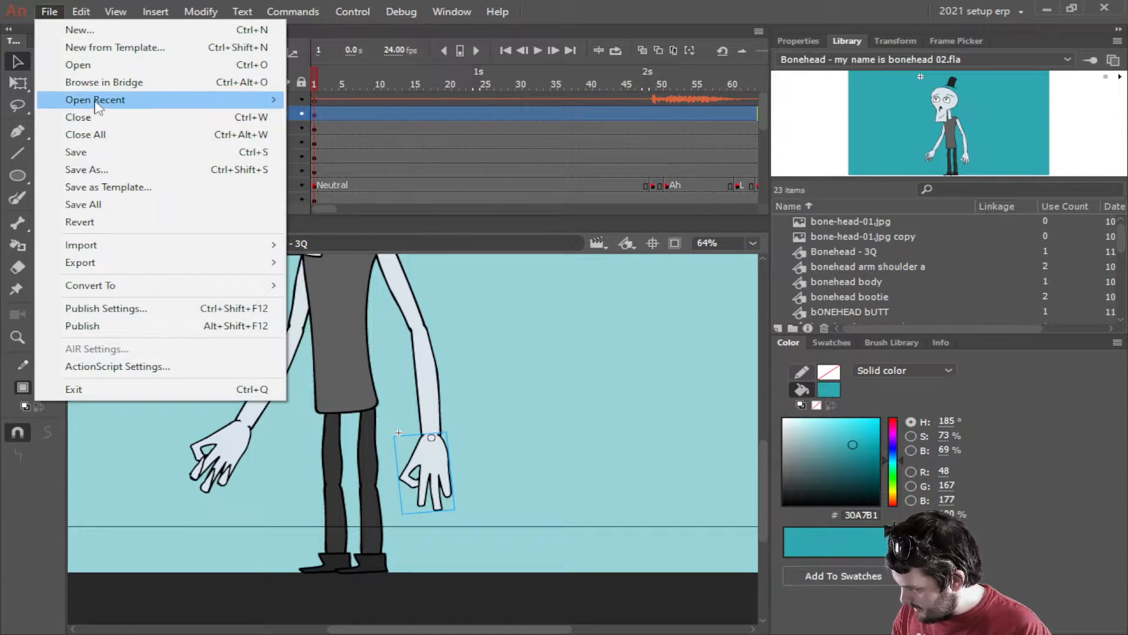
pyautogui.moveTo(96, 100)
pyautogui.click(374, 97)
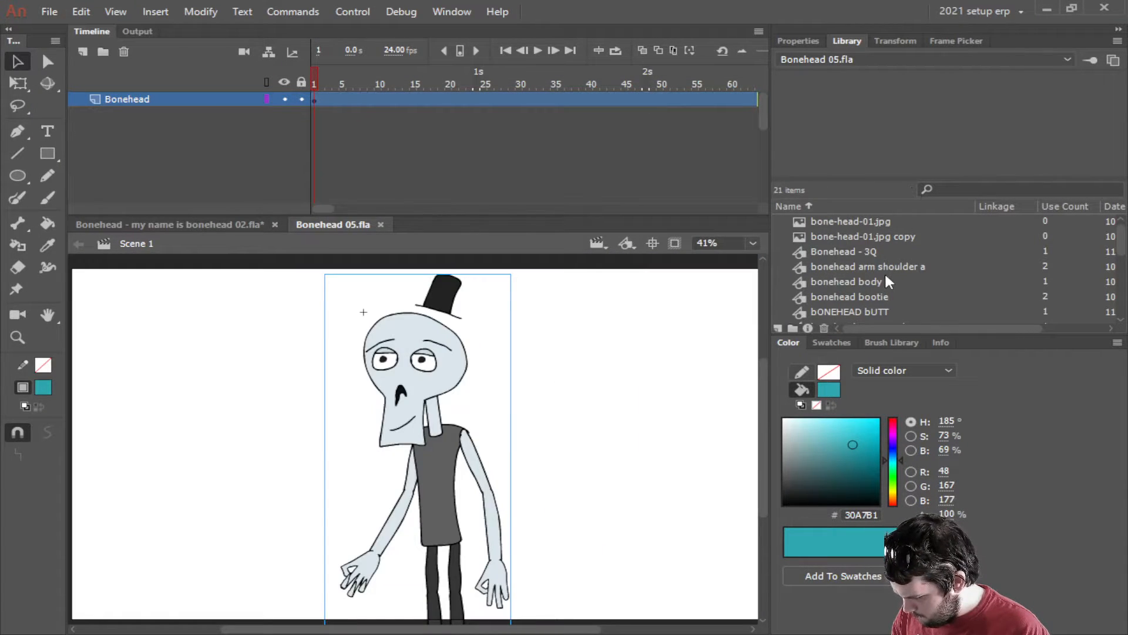
pyautogui.scroll(-5, 884, 272)
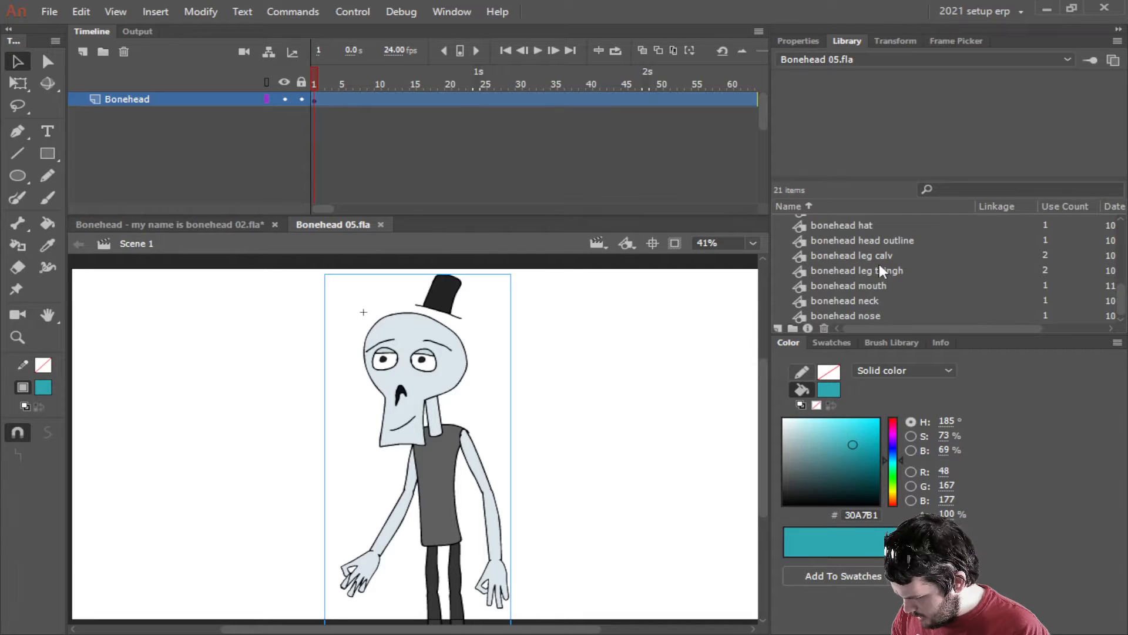
pyautogui.scroll(1, 879, 263)
pyautogui.click(864, 256)
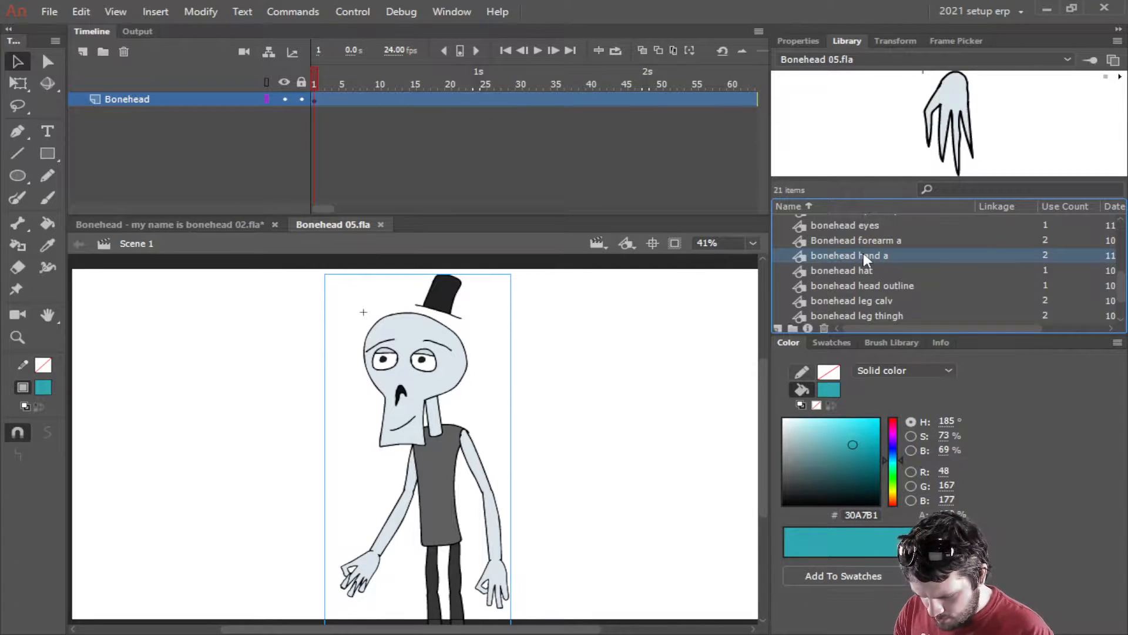
# Paste the copied hand symbol into the library of Bonehead - my name is bonehead 02.fla, replacing the existing items.
pyautogui.click(199, 224)
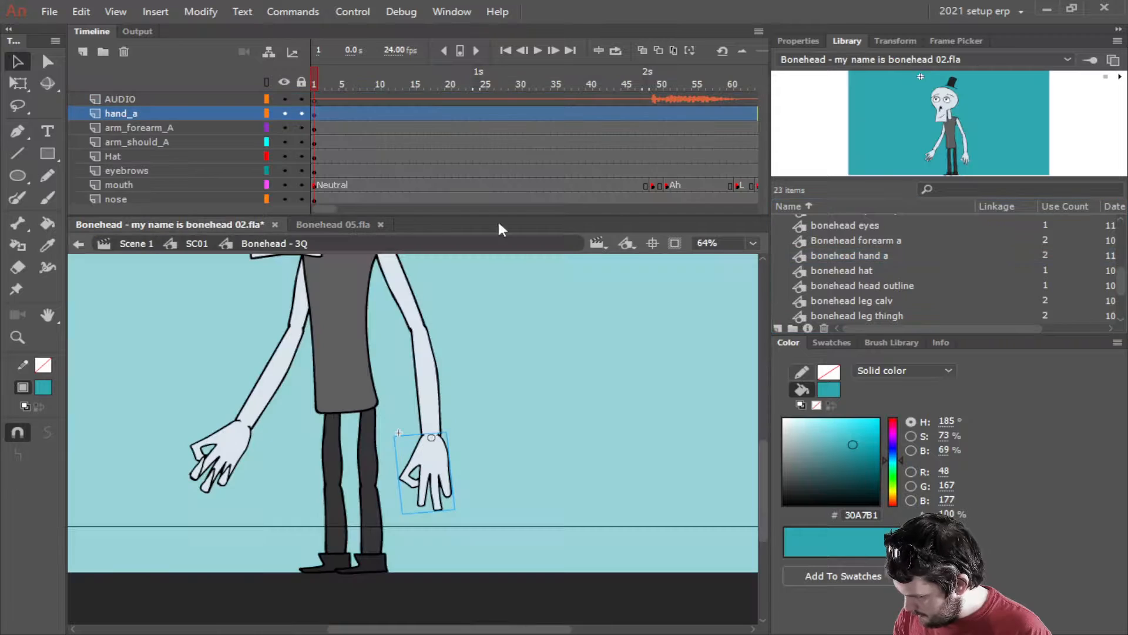
pyautogui.click(914, 272)
pyautogui.hotkey('ctrl', 'v')
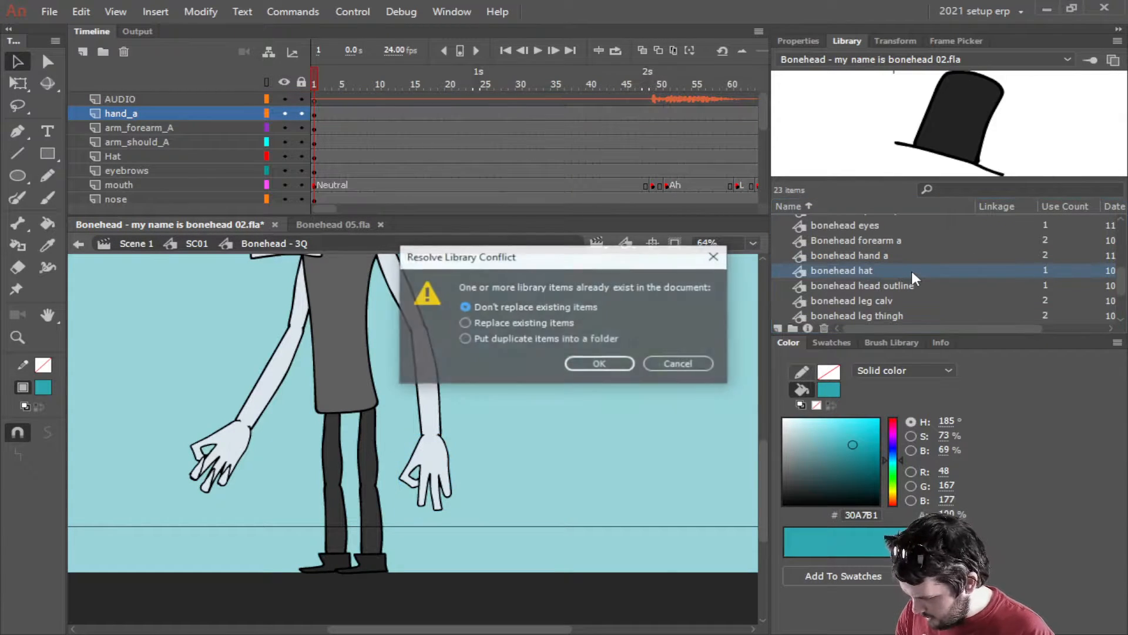
pyautogui.click(465, 324)
pyautogui.click(596, 363)
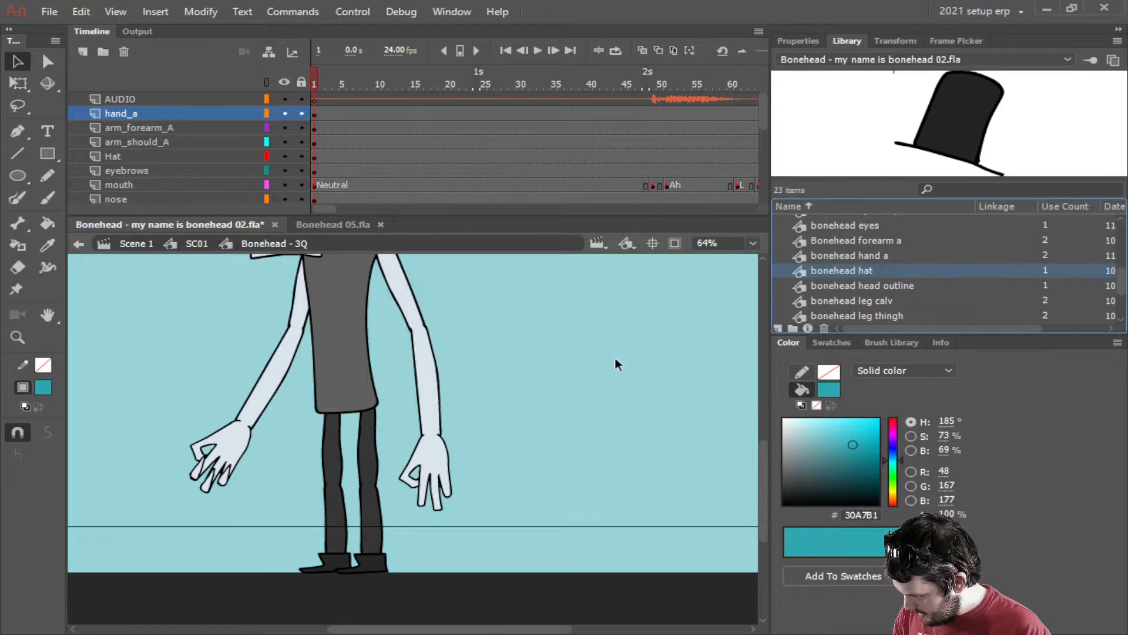
# Open the updated bonehead hand a symbol and step through its hand poses around frames 11 to 15.
pyautogui.doubleClick(450, 497)
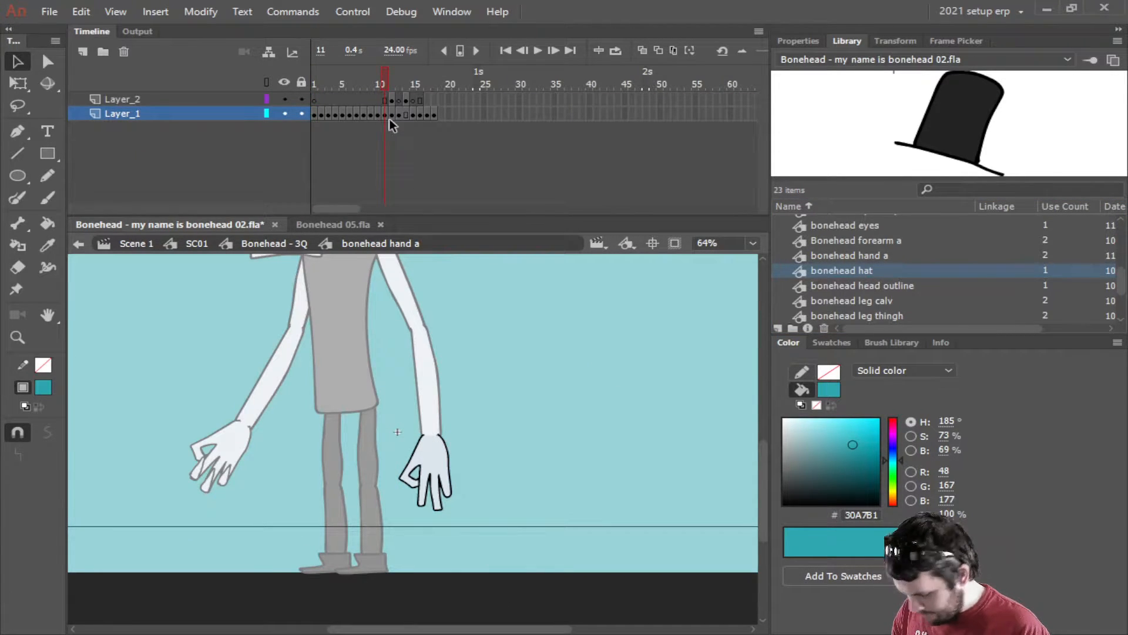
pyautogui.press('.')
pyautogui.press('.')
pyautogui.press('.')
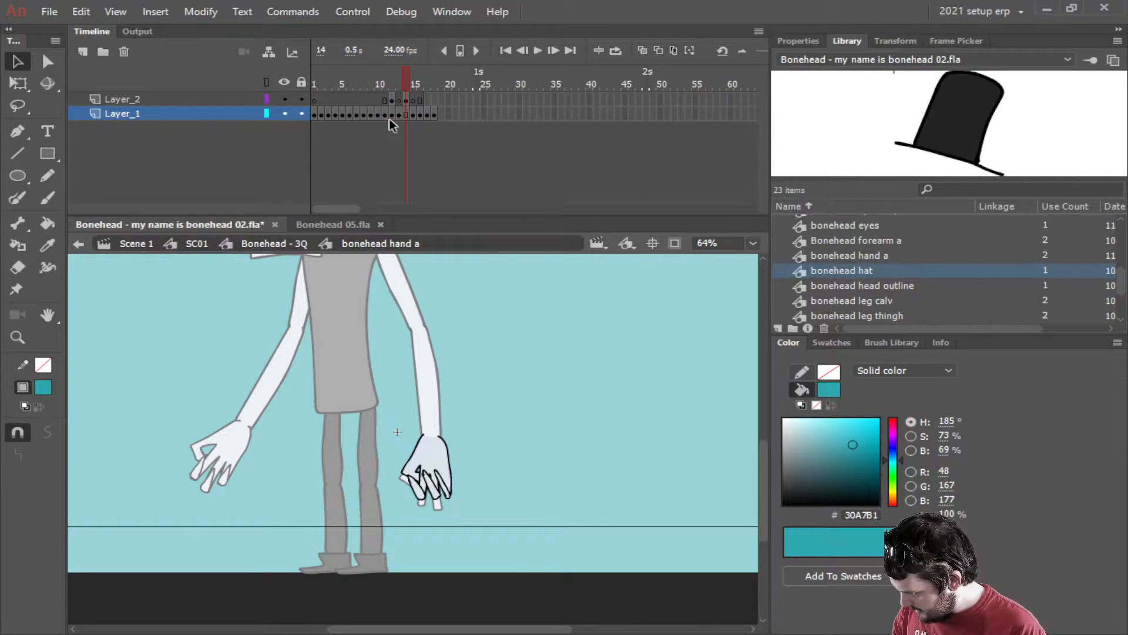
pyautogui.press(',')
pyautogui.press('.')
pyautogui.press('.')
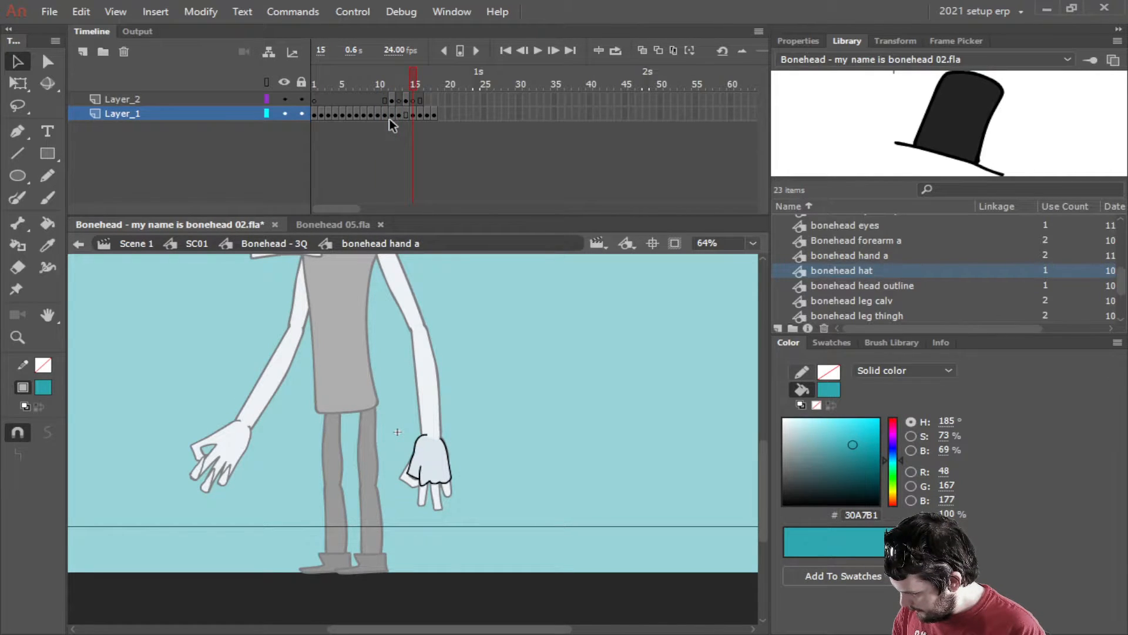
pyautogui.press(',')
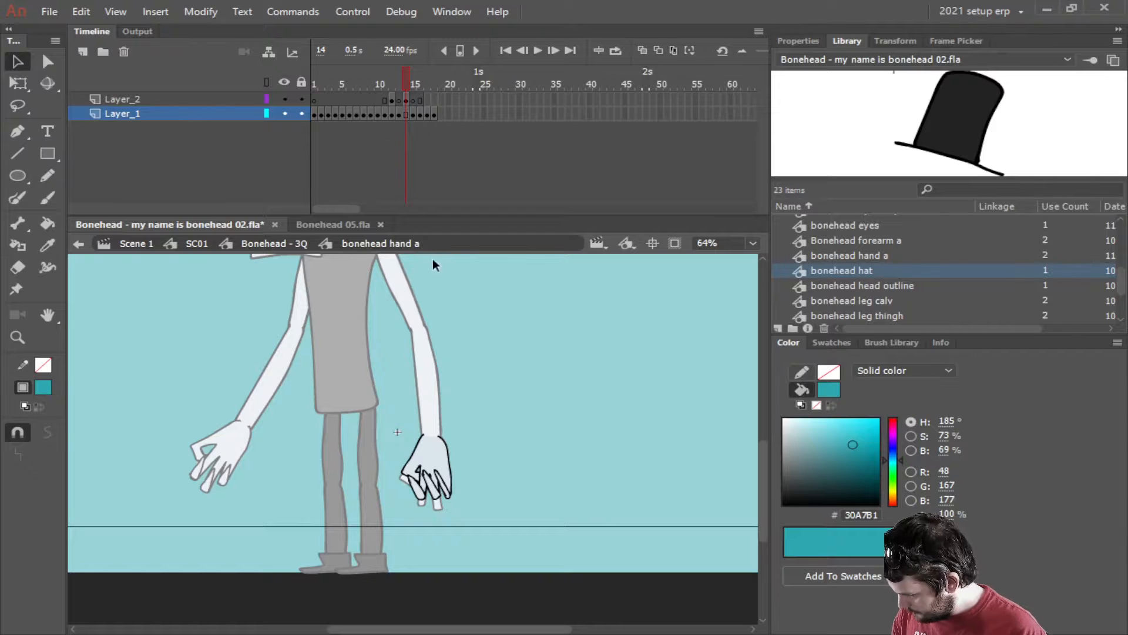
pyautogui.press('.')
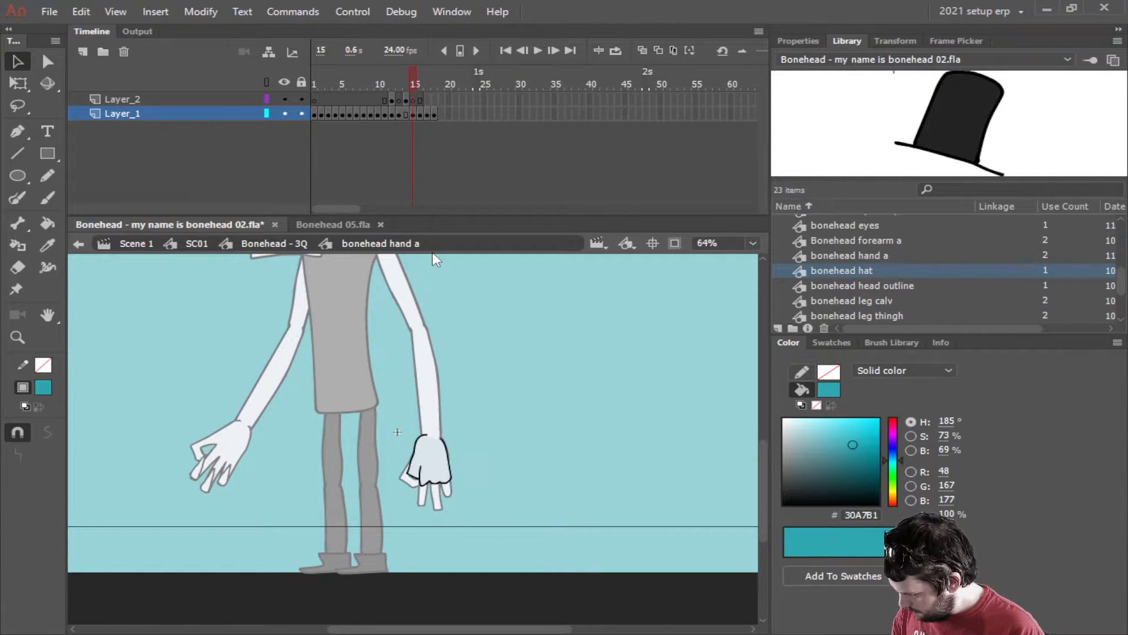
pyautogui.press(',')
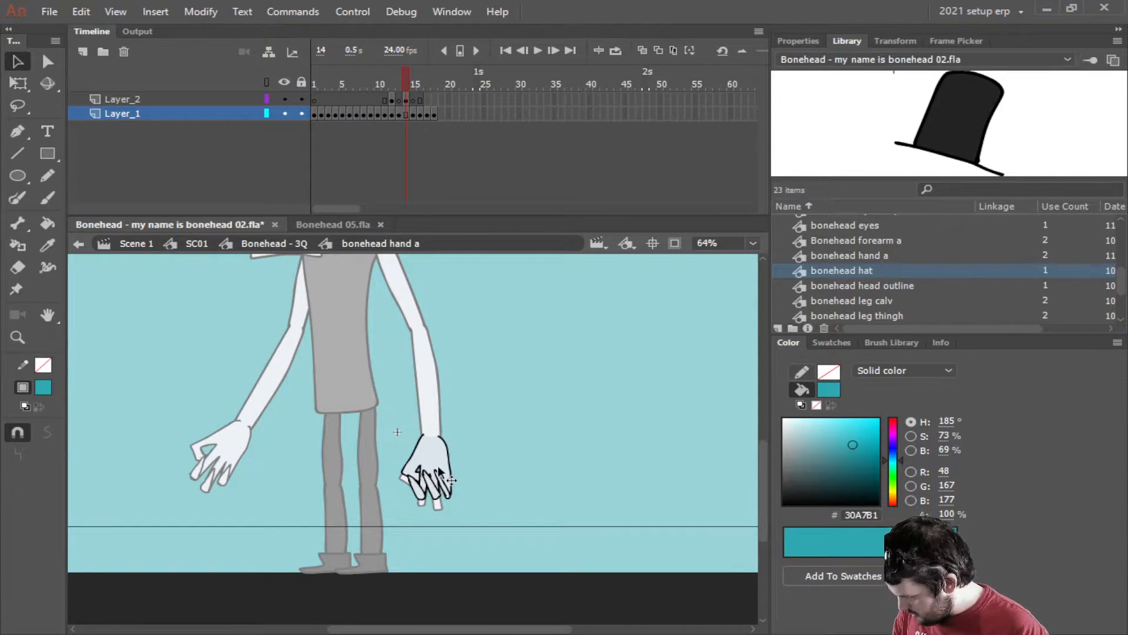
# Leave the hand symbol and return to Scene 1 with the whole character in view.
pyautogui.click(273, 246)
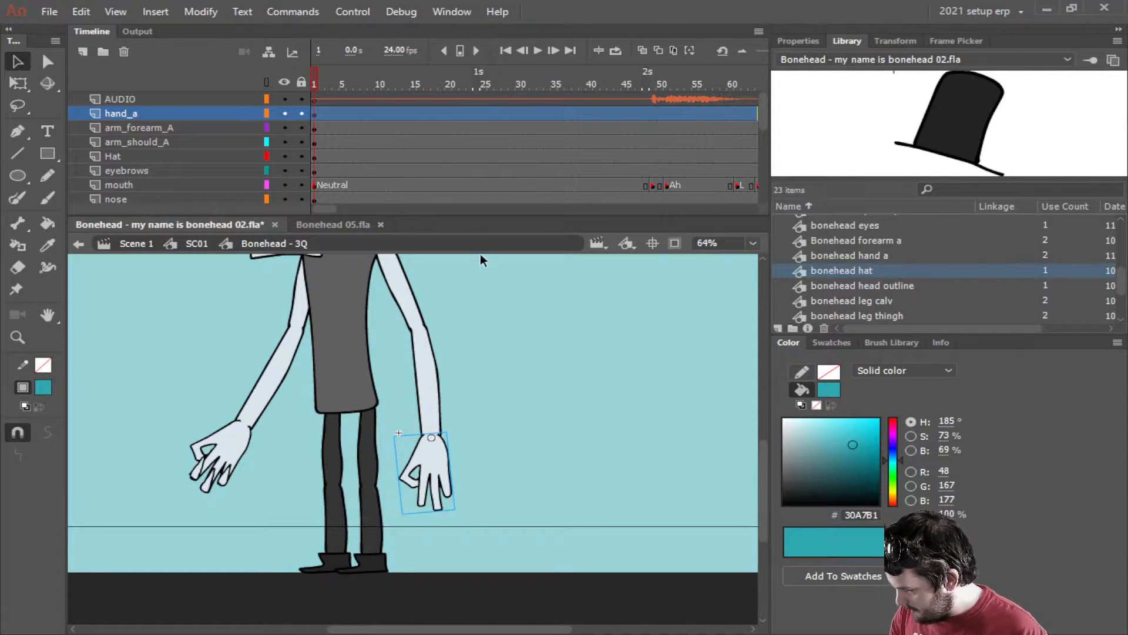
pyautogui.click(130, 244)
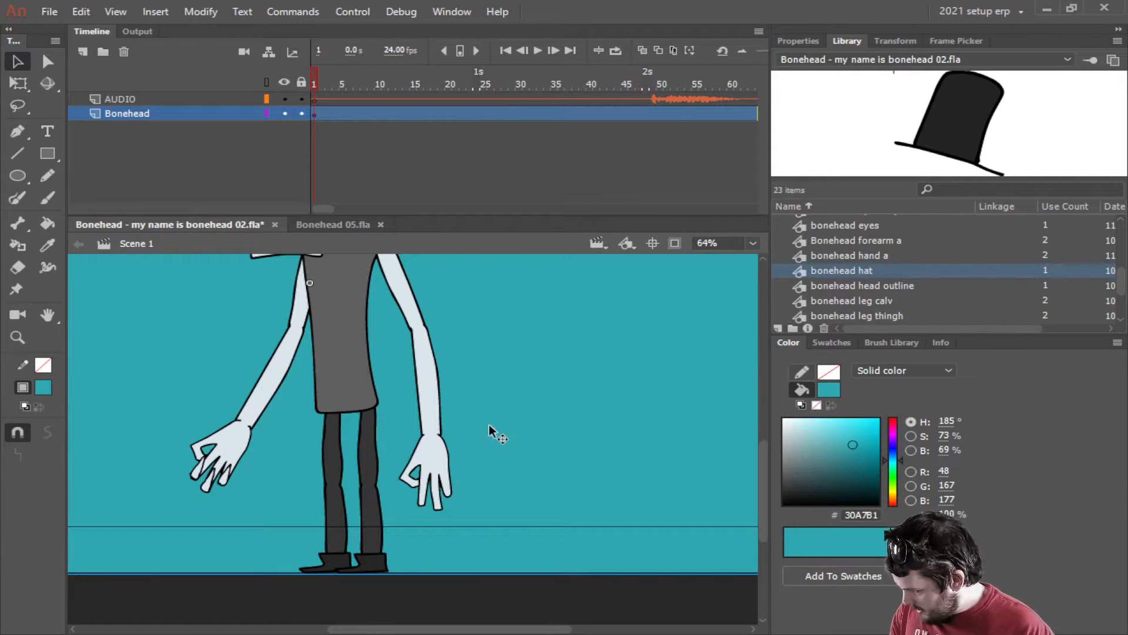
pyautogui.hotkey('ctrl', '1')
pyautogui.scroll(-5, 488, 425)
pyautogui.moveTo(501, 394); pyautogui.dragTo(531, 468)
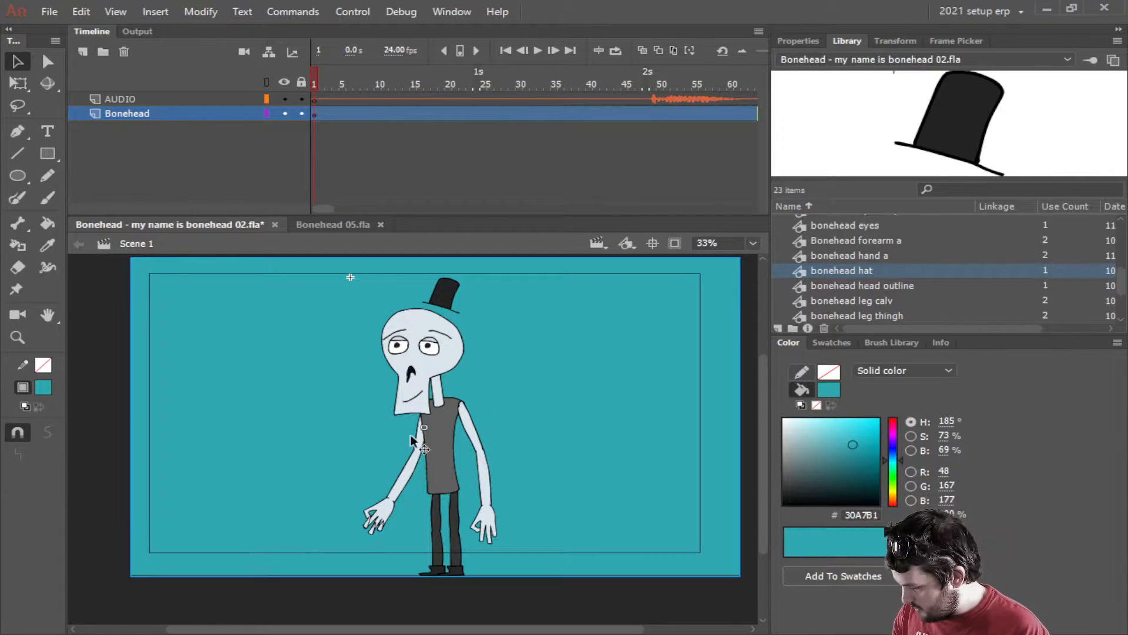
# Compare the AUDIO and Bonehead layers of Scene 1 with the layers inside SC01, ending back in Scene 1.
pyautogui.click(142, 99)
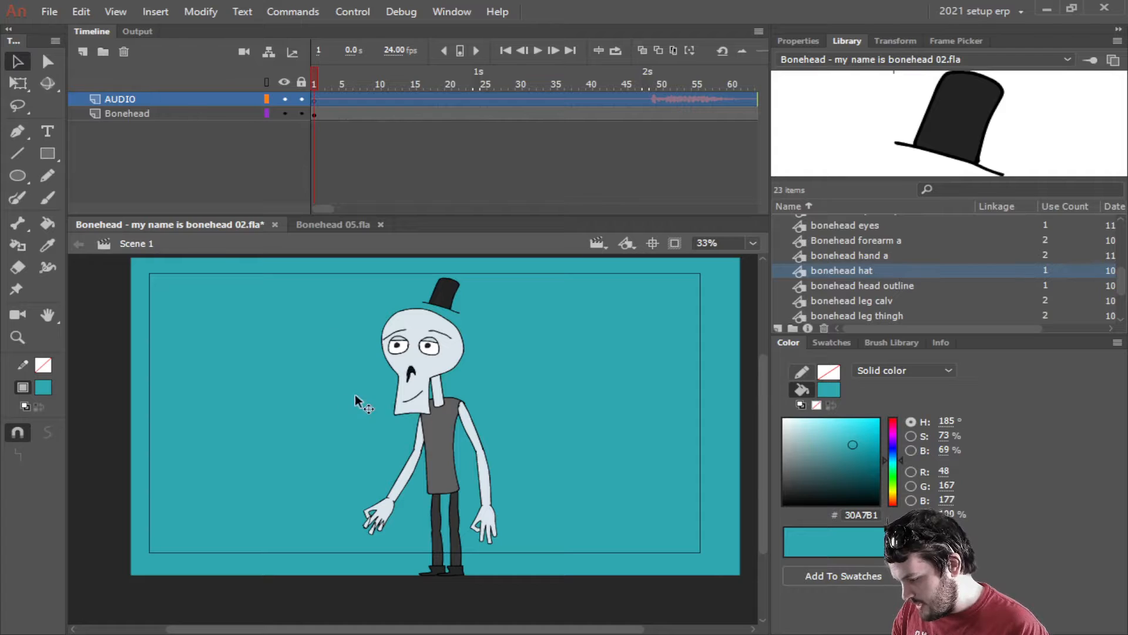
pyautogui.click(456, 444)
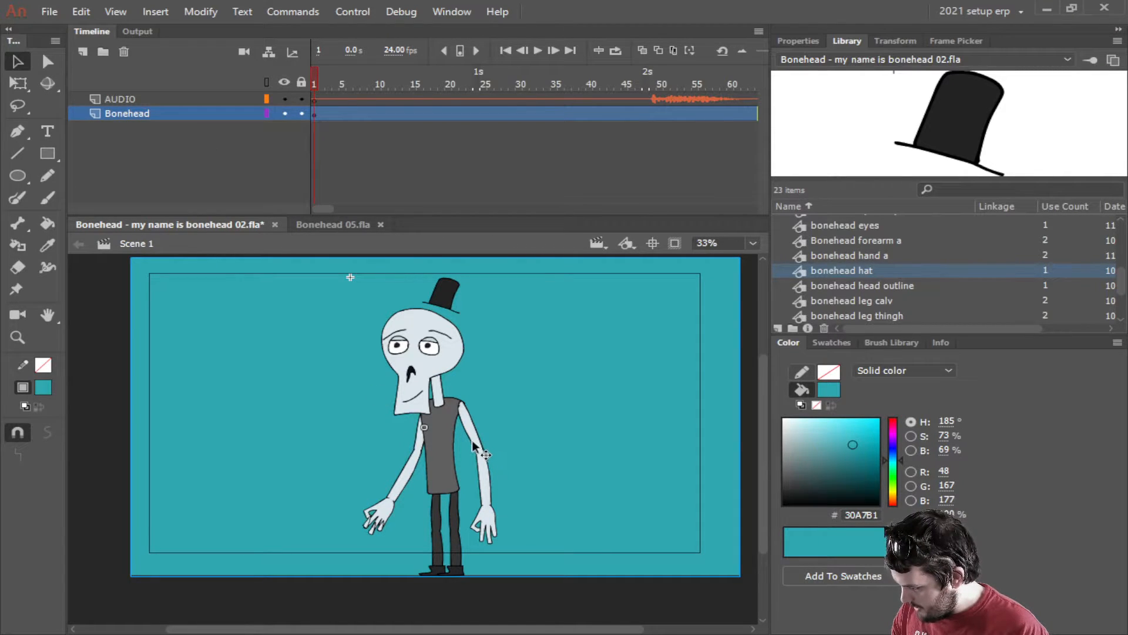
pyautogui.click(120, 99)
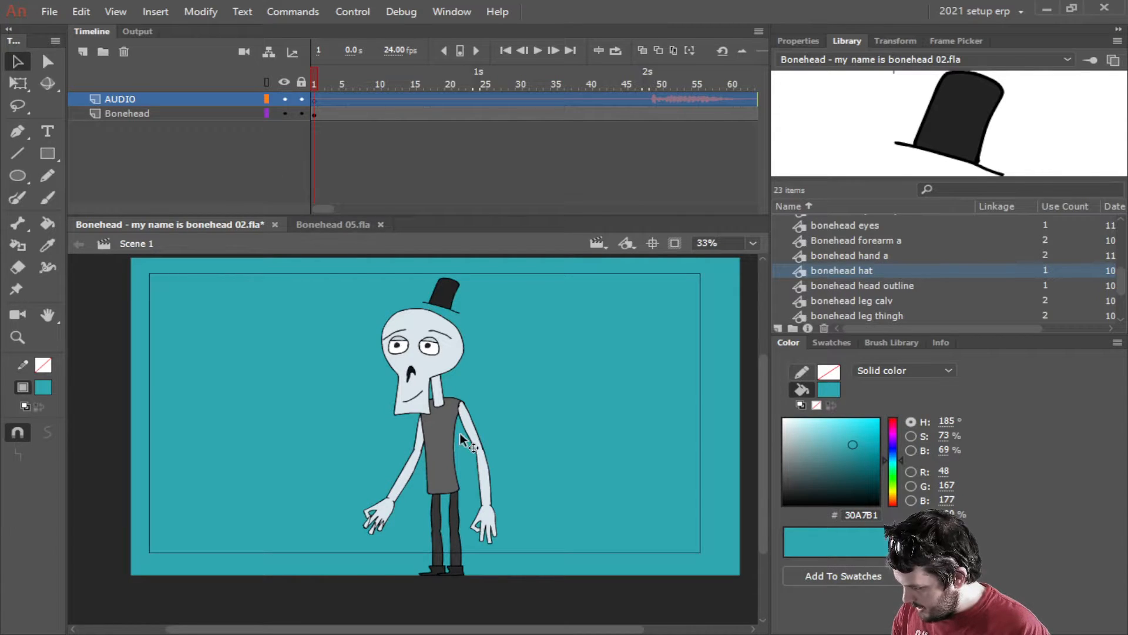
pyautogui.doubleClick(447, 439)
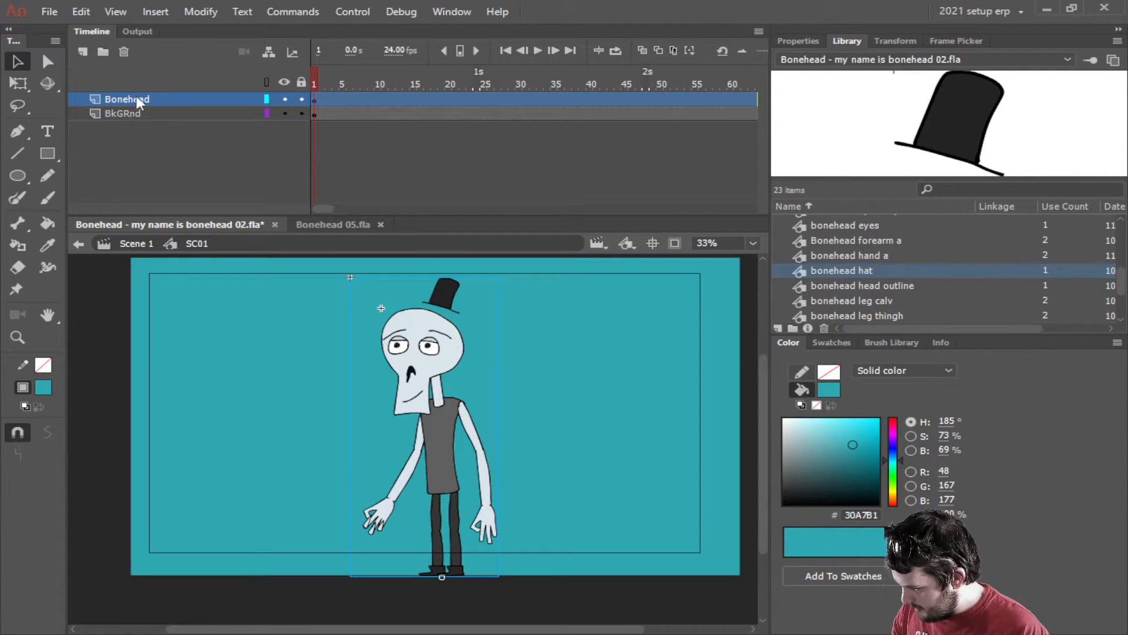
pyautogui.click(131, 244)
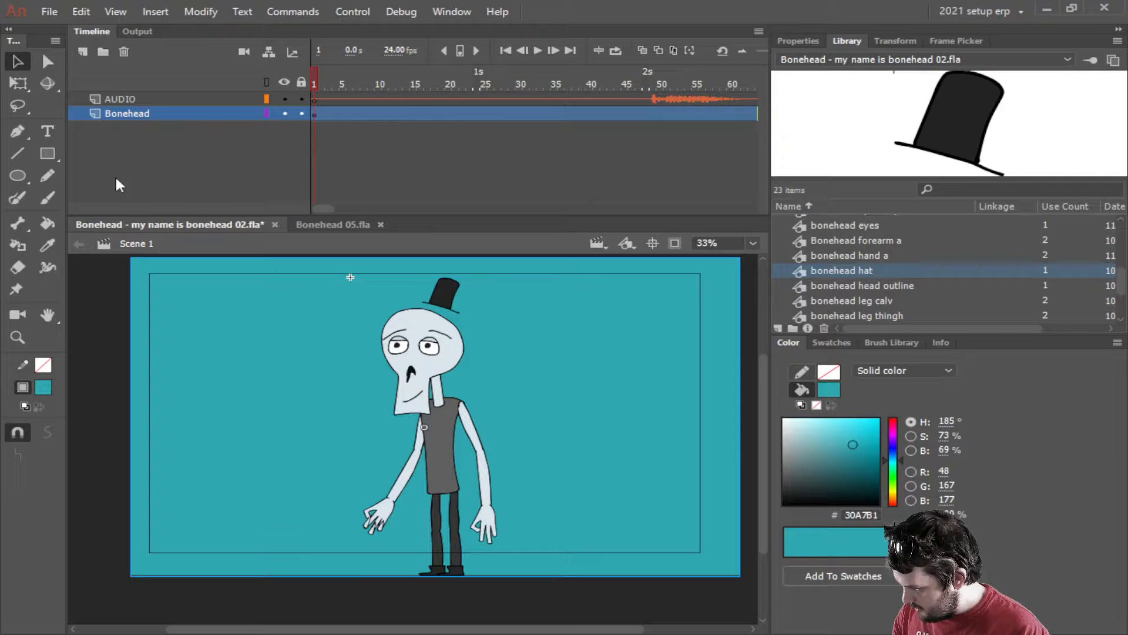
# Copy the AUDIO layer from Scene 1 and paste it above the Bonehead layer inside the SC01 symbol.
pyautogui.click(119, 101)
pyautogui.rightClick(118, 101)
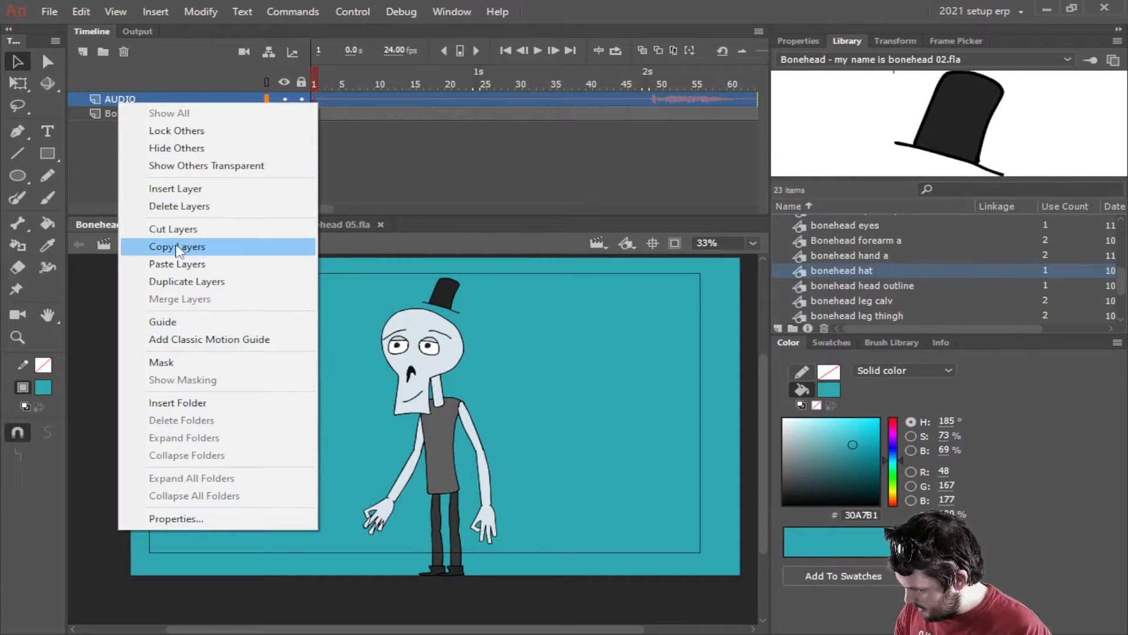
pyautogui.click(337, 229)
pyautogui.doubleClick(457, 406)
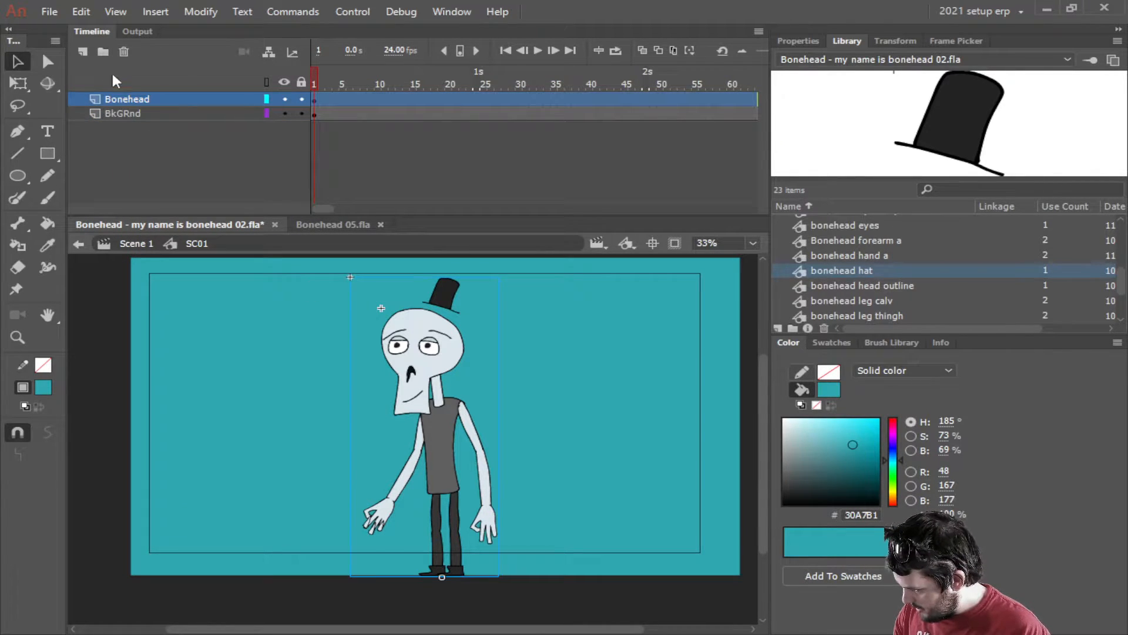
pyautogui.rightClick(124, 100)
pyautogui.click(294, 258)
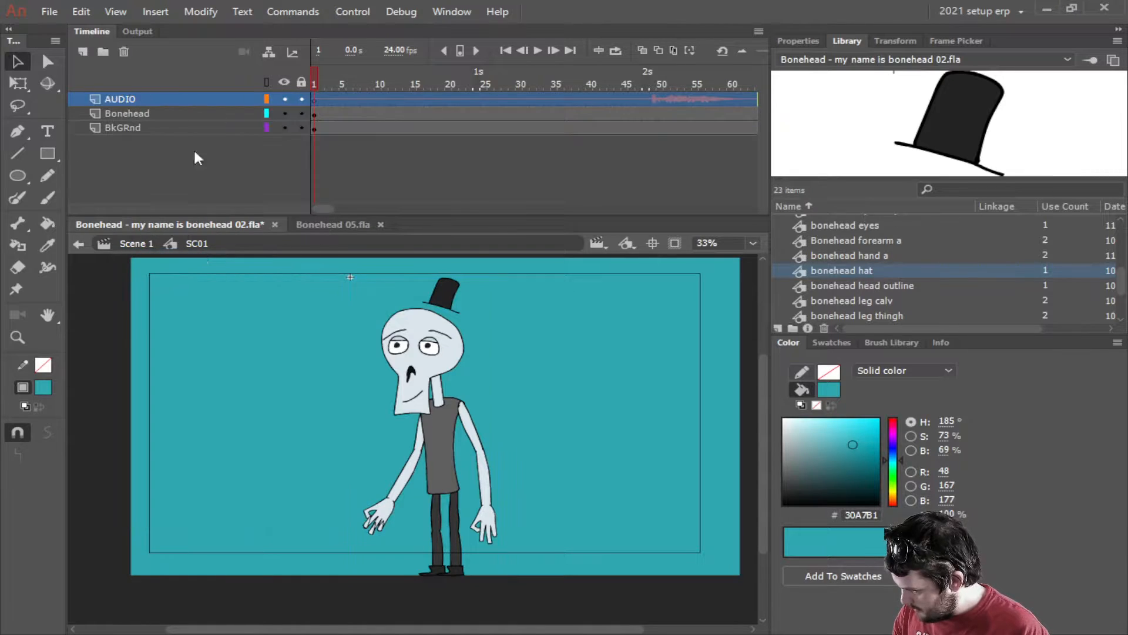
# Open the Bonehead - 3Q symbol from SC01 and check its AUDIO layer and the layers below it.
pyautogui.click(141, 114)
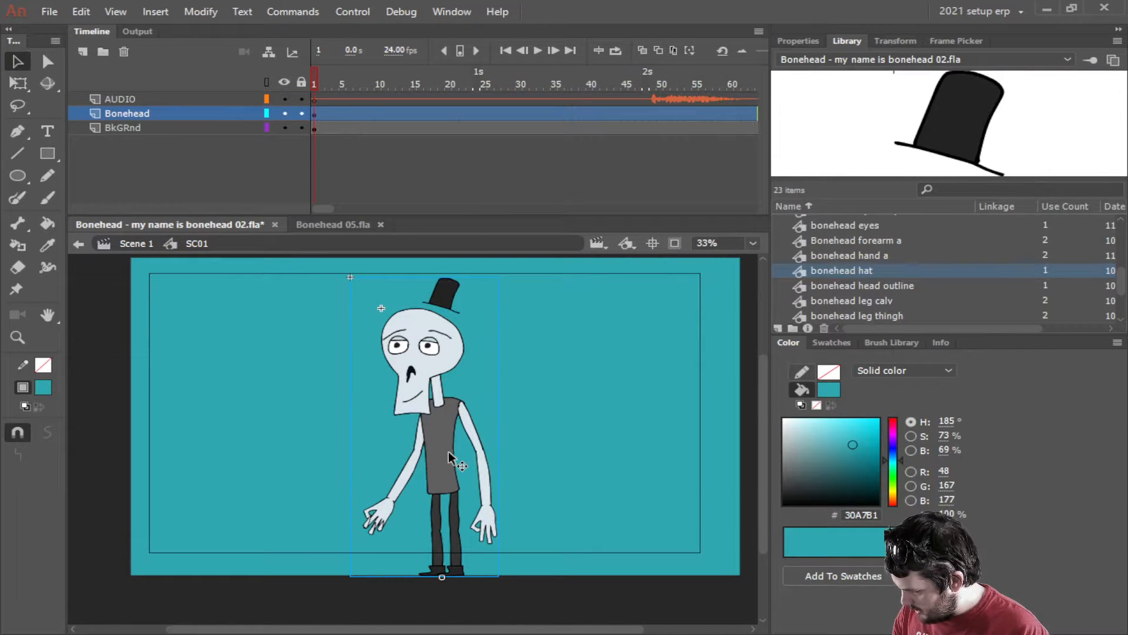
pyautogui.doubleClick(449, 451)
pyautogui.click(158, 100)
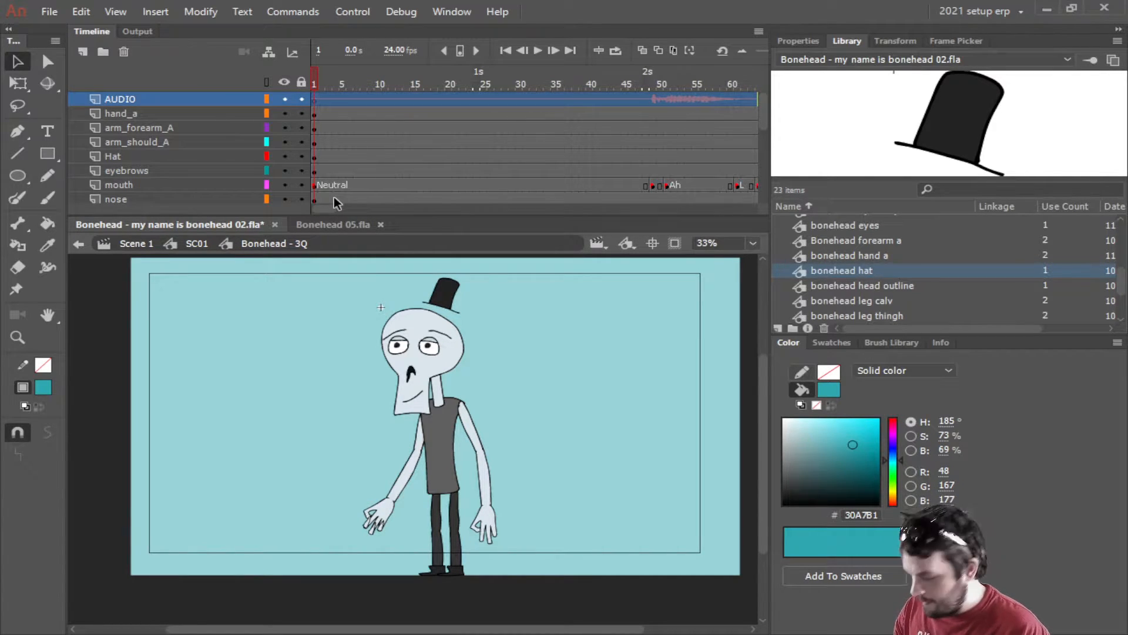
pyautogui.scroll(-1, 305, 180)
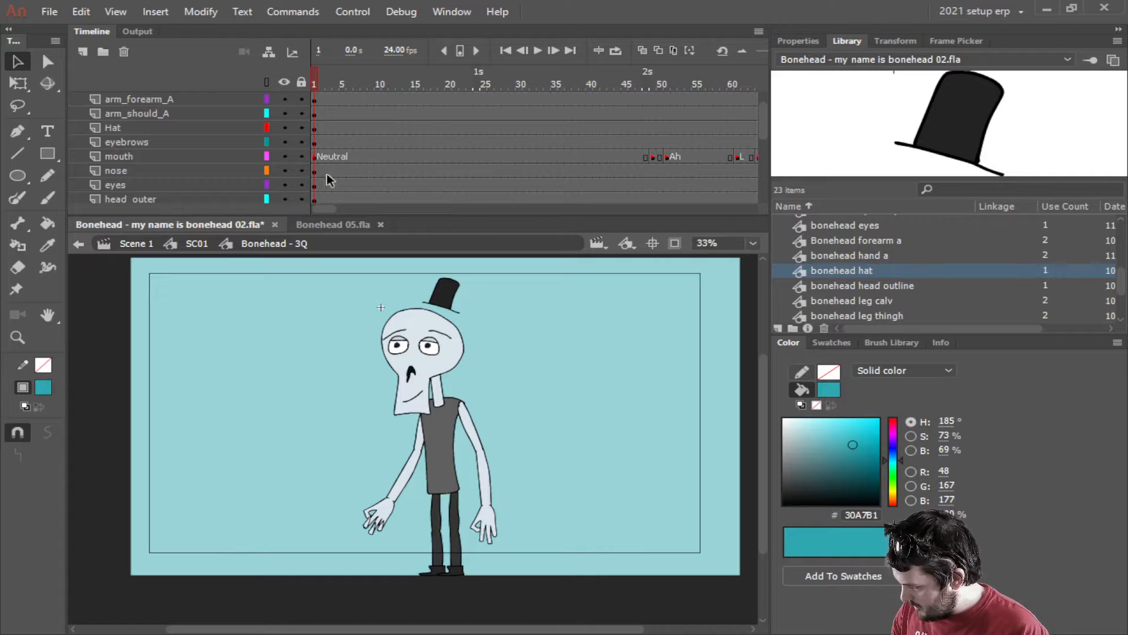
# Select the mouth layer and look through the bonehead mouth symbol's poses in the Frame Picker.
pyautogui.click(154, 158)
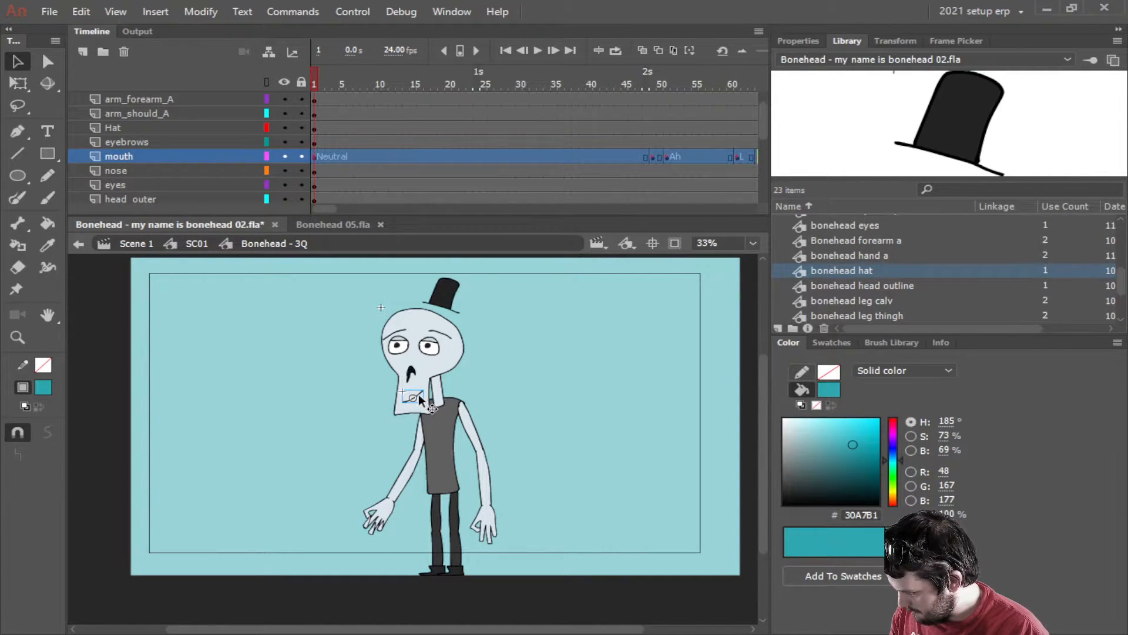
pyautogui.click(800, 39)
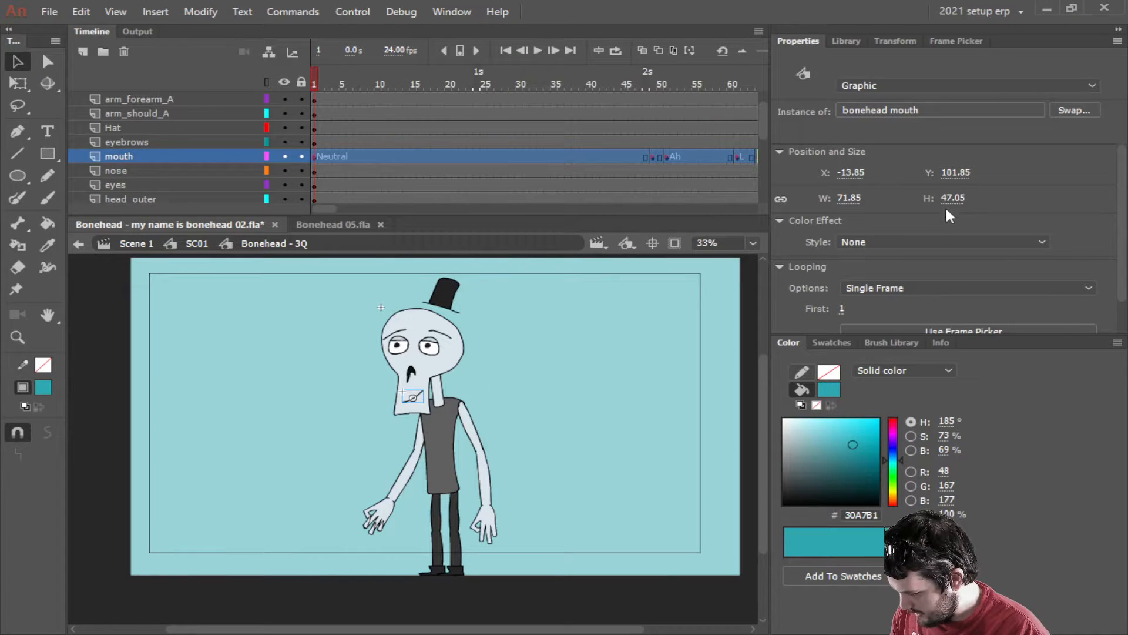
pyautogui.scroll(-1, 949, 216)
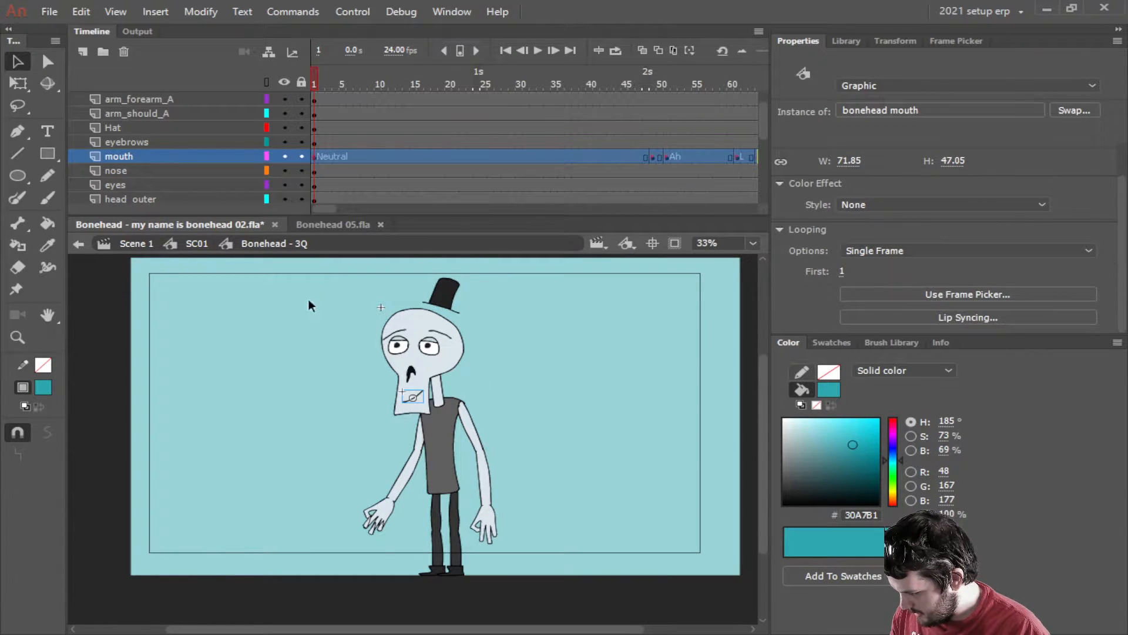
pyautogui.click(967, 41)
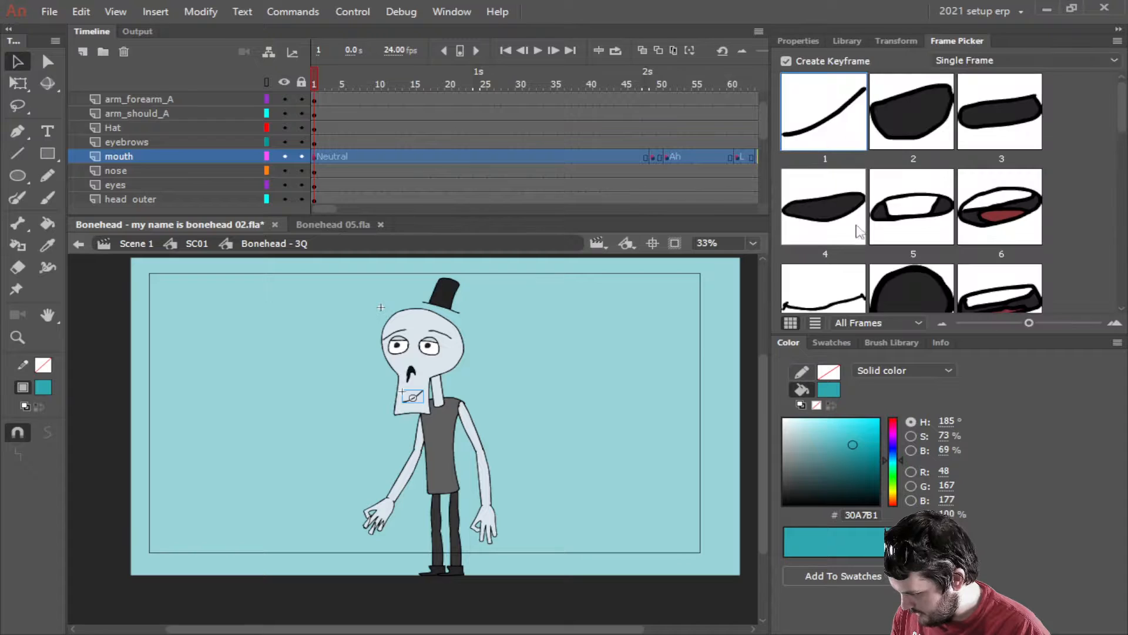
pyautogui.scroll(-3, 914, 262)
pyautogui.scroll(3, 1000, 191)
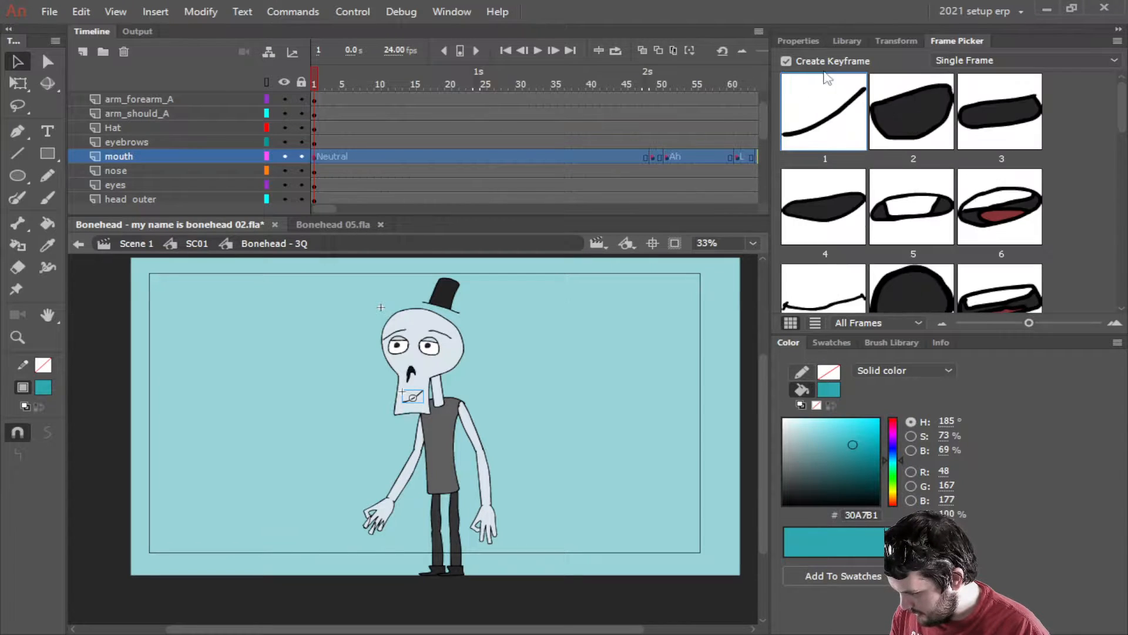
# Review the Lip Syncing viseme setup of the bonehead mouth, including the Ah and Ee pose choices, and leave it without applying.
pyautogui.click(798, 42)
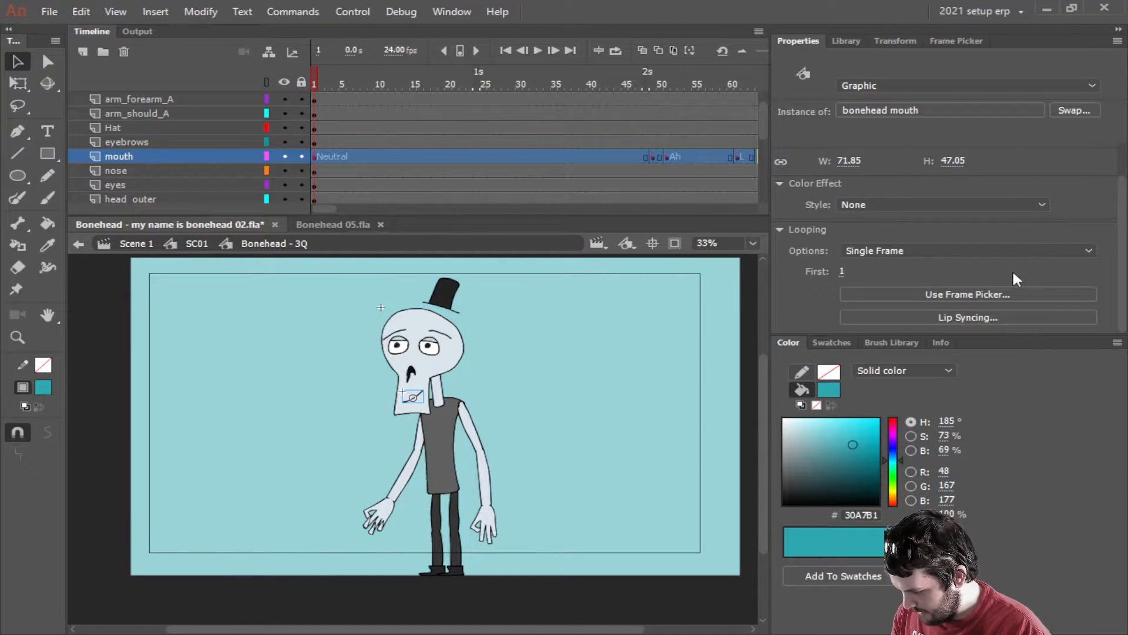
pyautogui.click(935, 315)
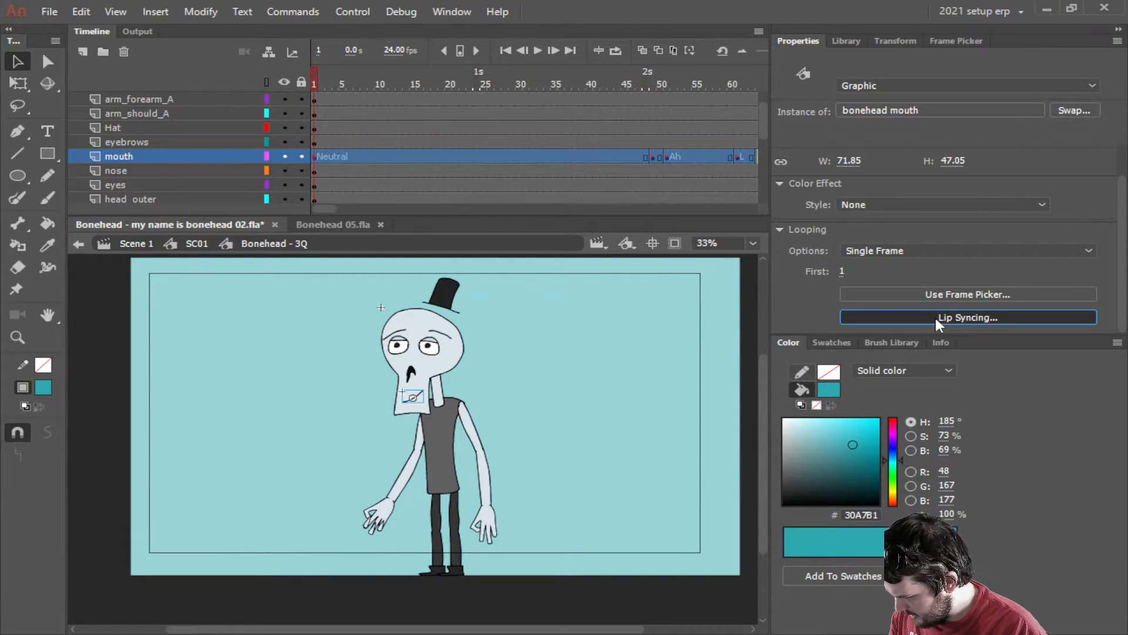
pyautogui.click(599, 195)
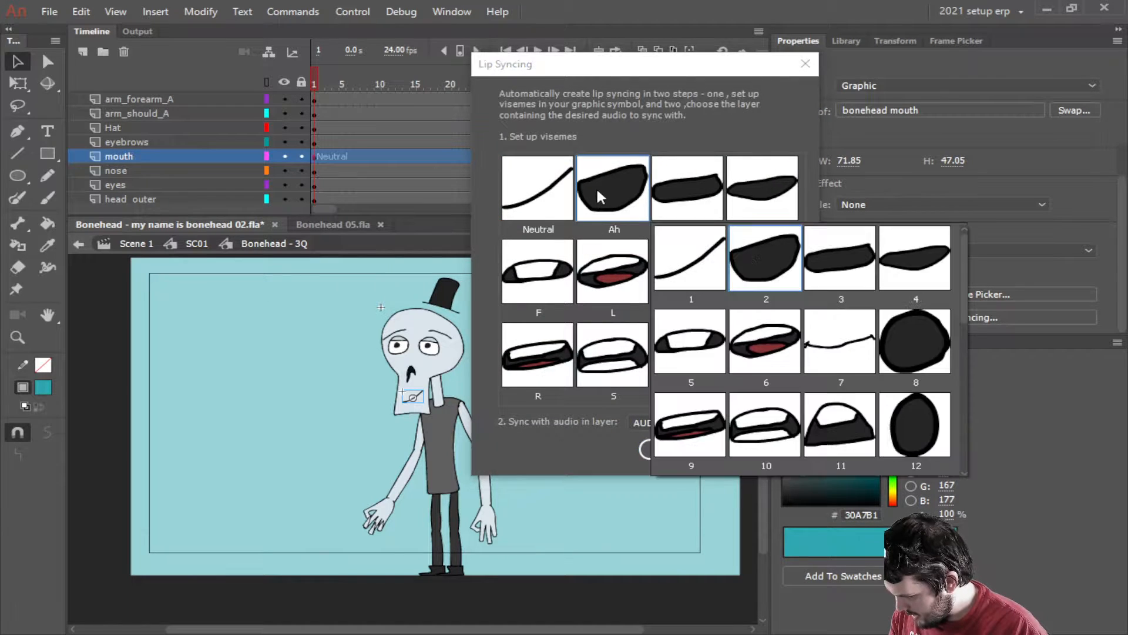
pyautogui.click(762, 257)
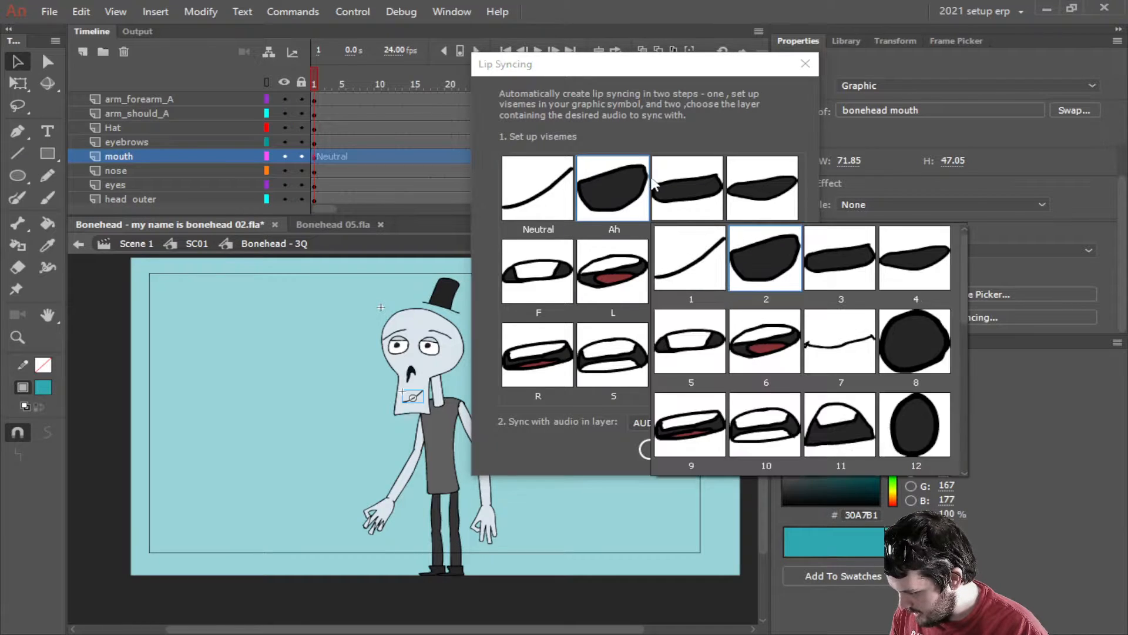
pyautogui.click(729, 219)
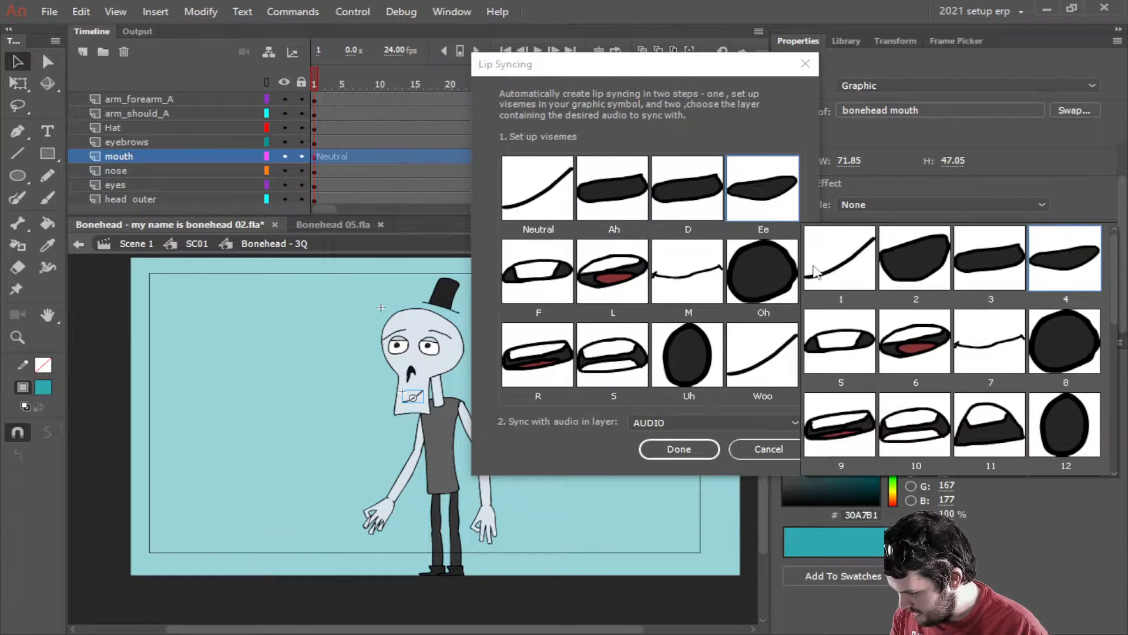
pyautogui.click(819, 272)
pyautogui.click(764, 200)
pyautogui.click(1072, 257)
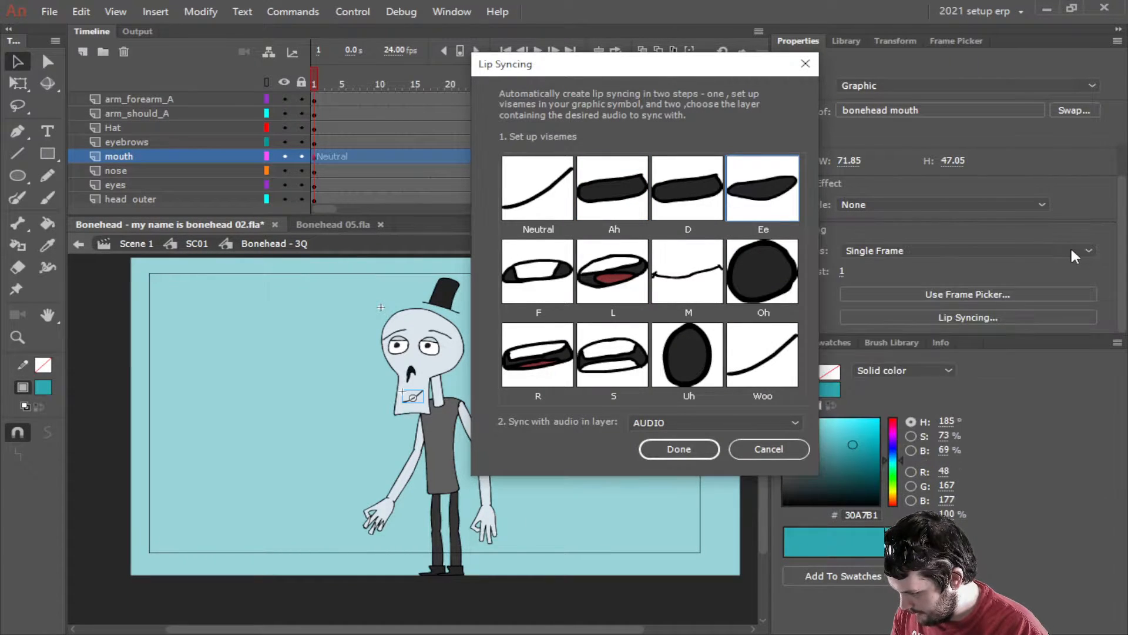
pyautogui.click(781, 457)
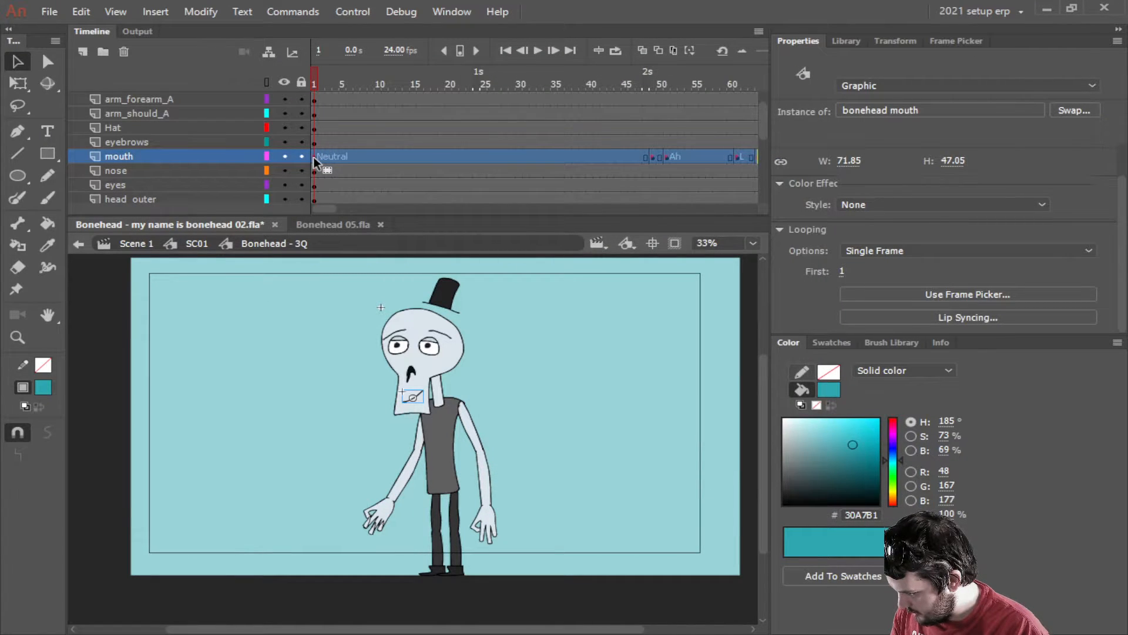
# Play the Bonehead - 3Q timeline from frame 6 to review the lip-synced mouth, and stop playback past the last mouth keyframe.
pyautogui.click(314, 157)
pyautogui.moveTo(323, 210)
pyautogui.mouseDown()
pyautogui.moveTo(338, 209)
pyautogui.moveTo(310, 207)
pyautogui.mouseUp()
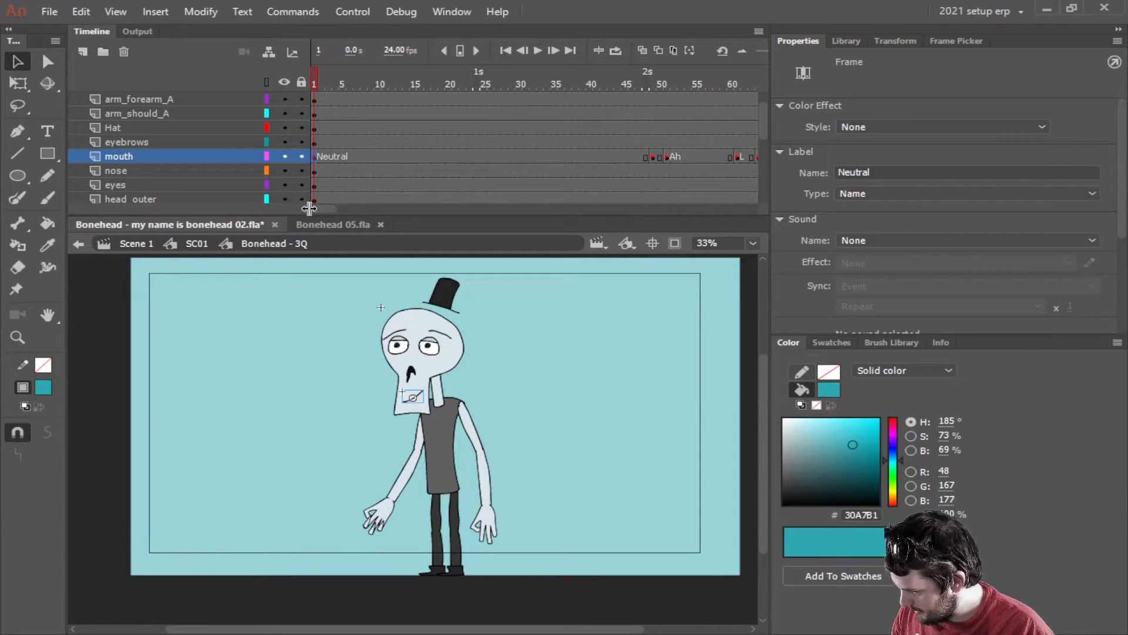
pyautogui.click(350, 157)
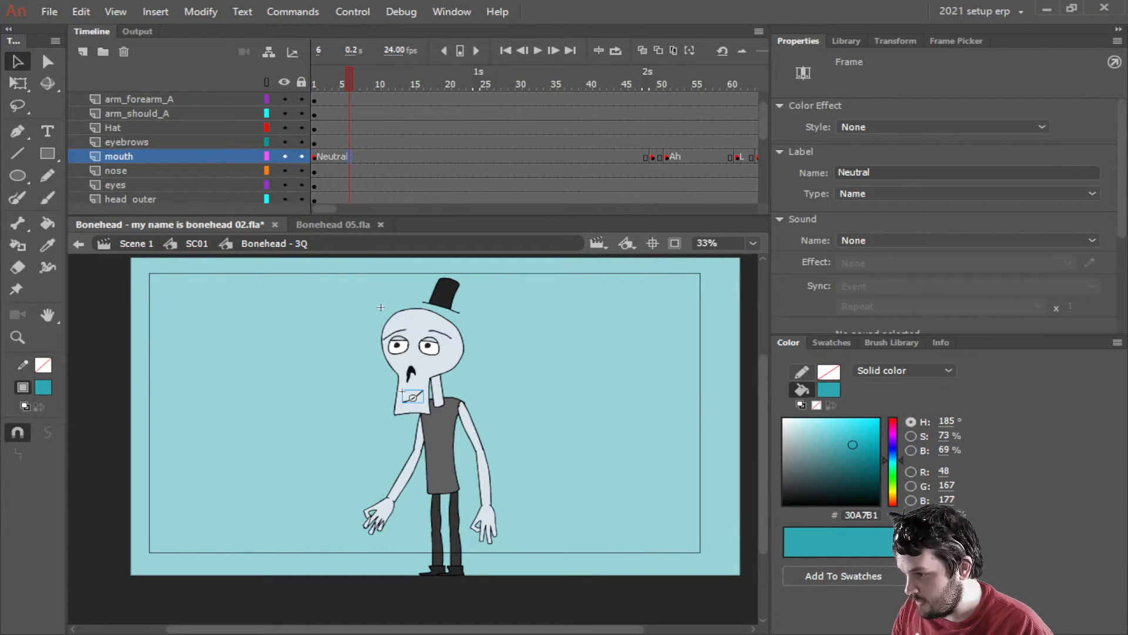
pyautogui.click(539, 50)
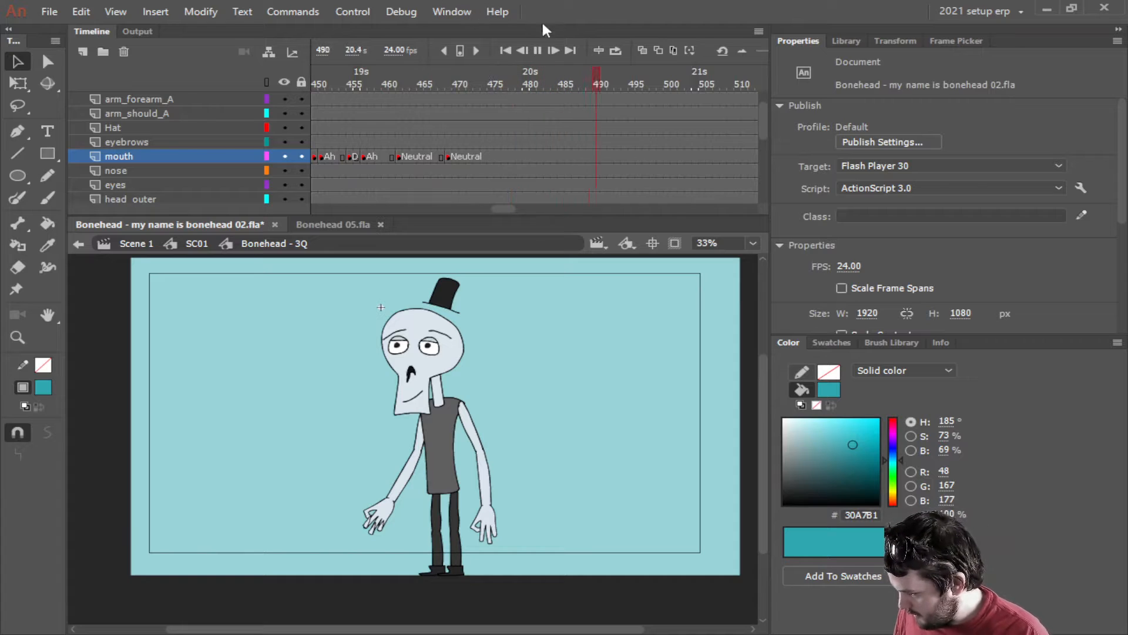
pyautogui.click(539, 50)
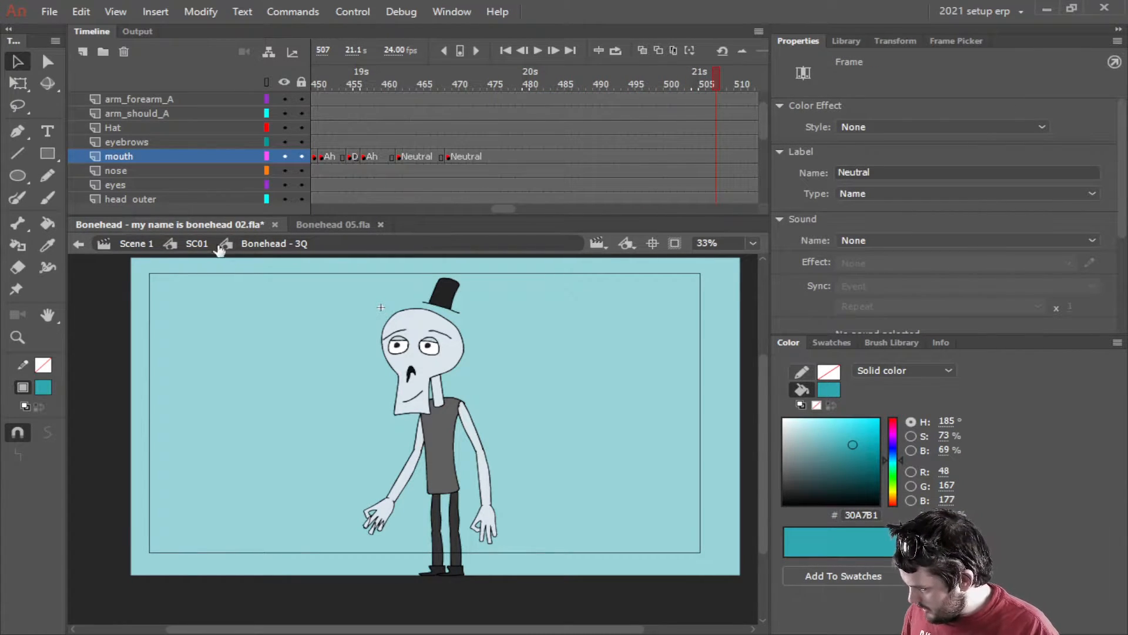
# Save Bonehead - my name is bonehead 02.fla and close the Bonehead 05.fla document.
pyautogui.click(48, 10)
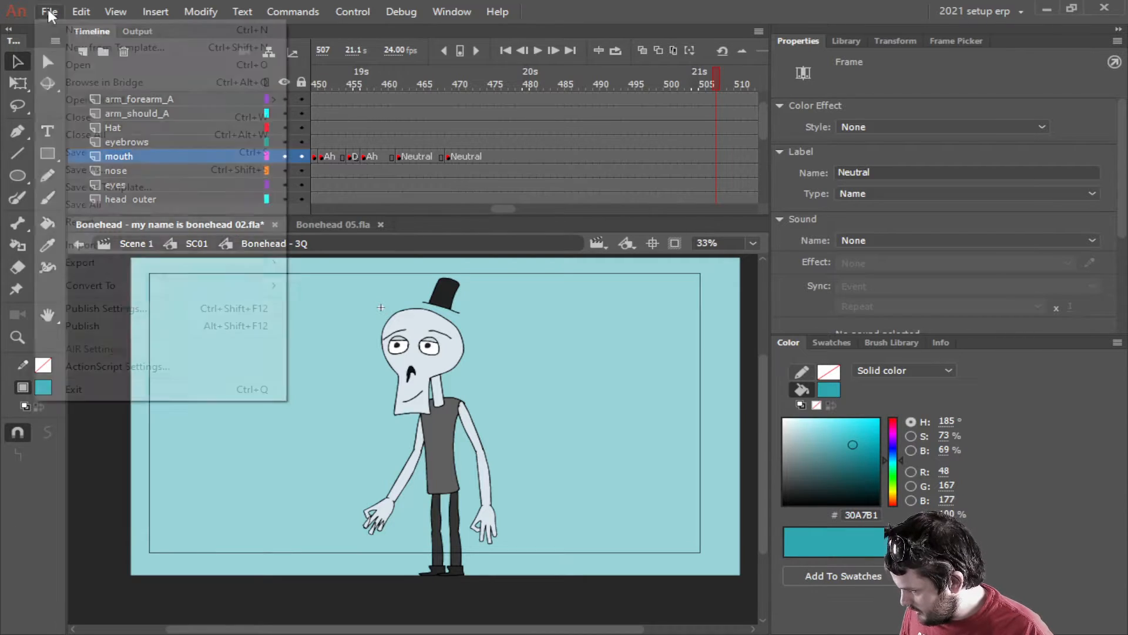
pyautogui.click(82, 154)
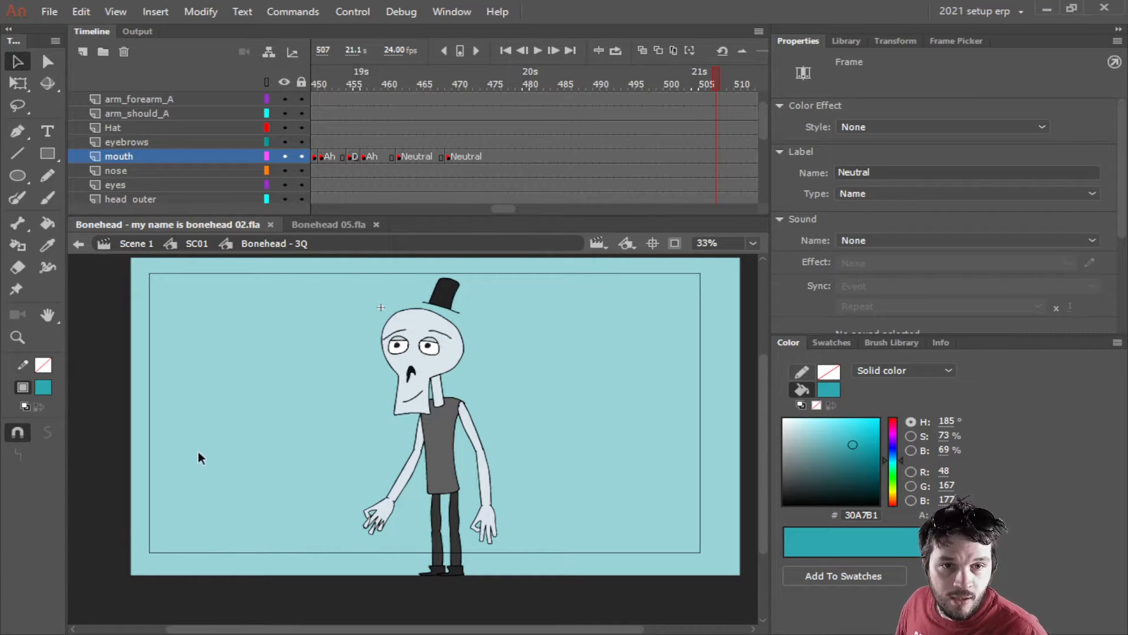
pyautogui.click(440, 484)
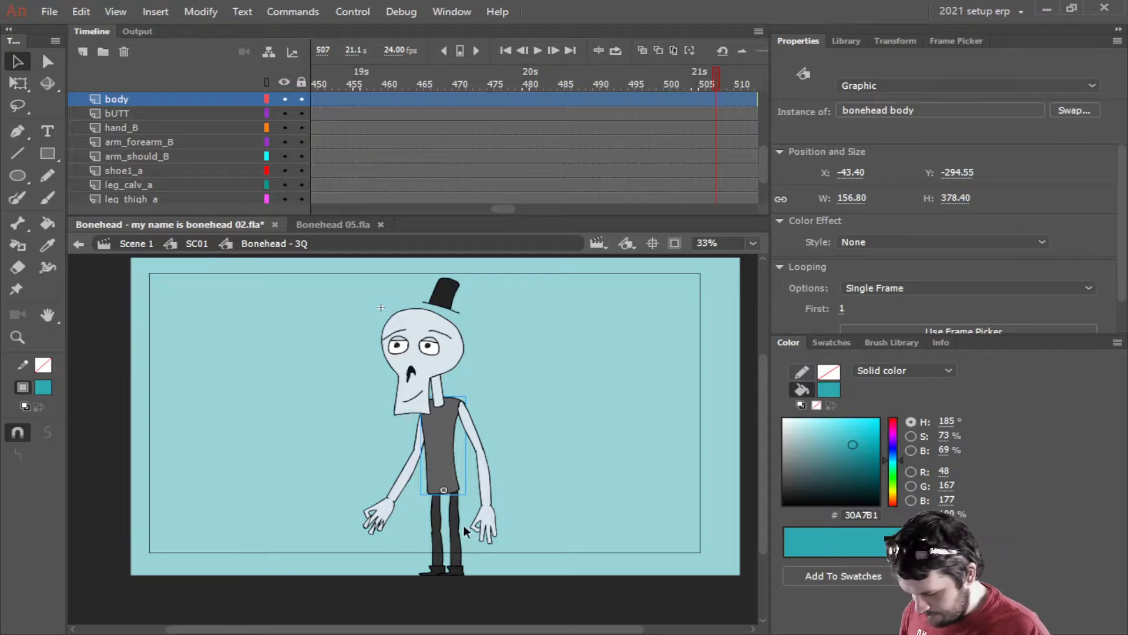
pyautogui.hotkey('ctrl', 's')
pyautogui.click(341, 225)
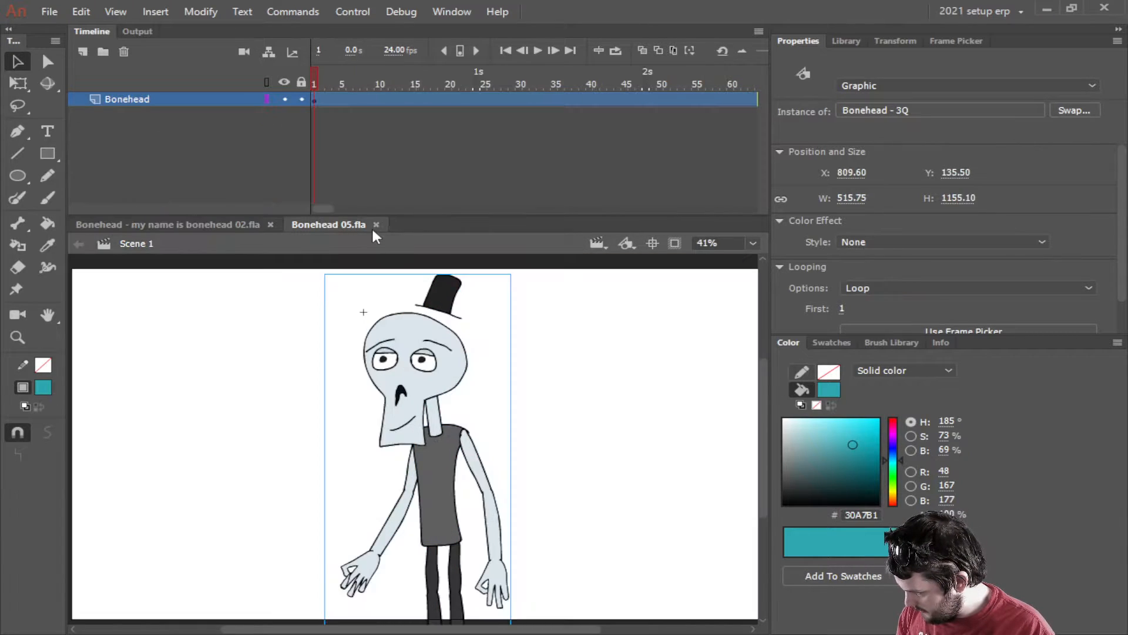
pyautogui.click(376, 225)
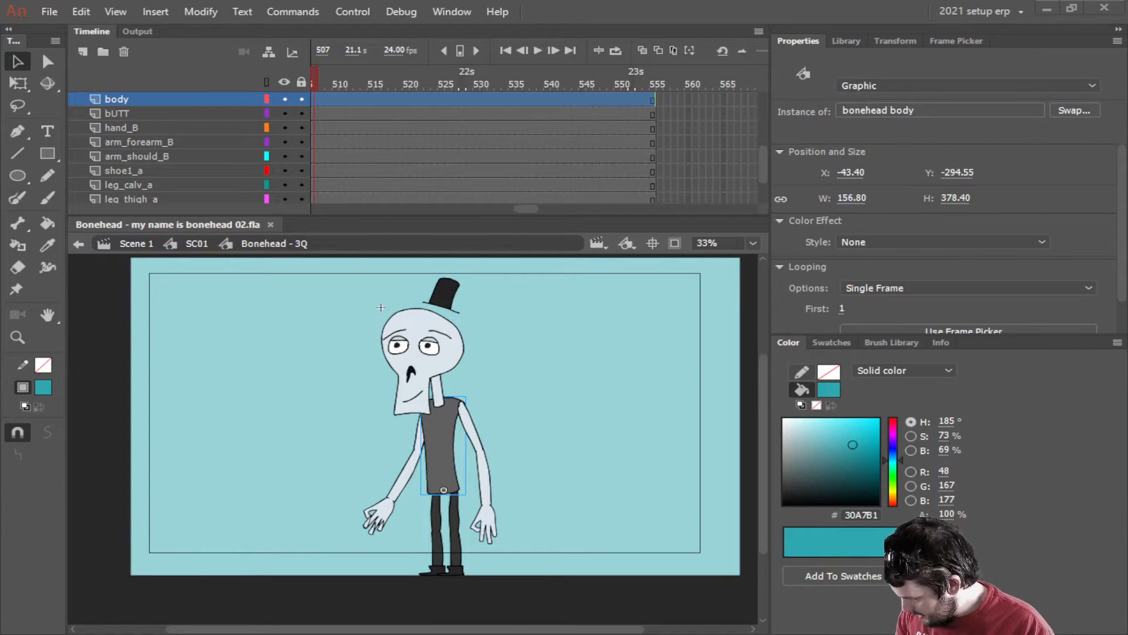
# Use Free Transform to inspect the thigh and body, showing the body layer as an outline temporarily to select the bUTT piece underneath.
pyautogui.click(19, 83)
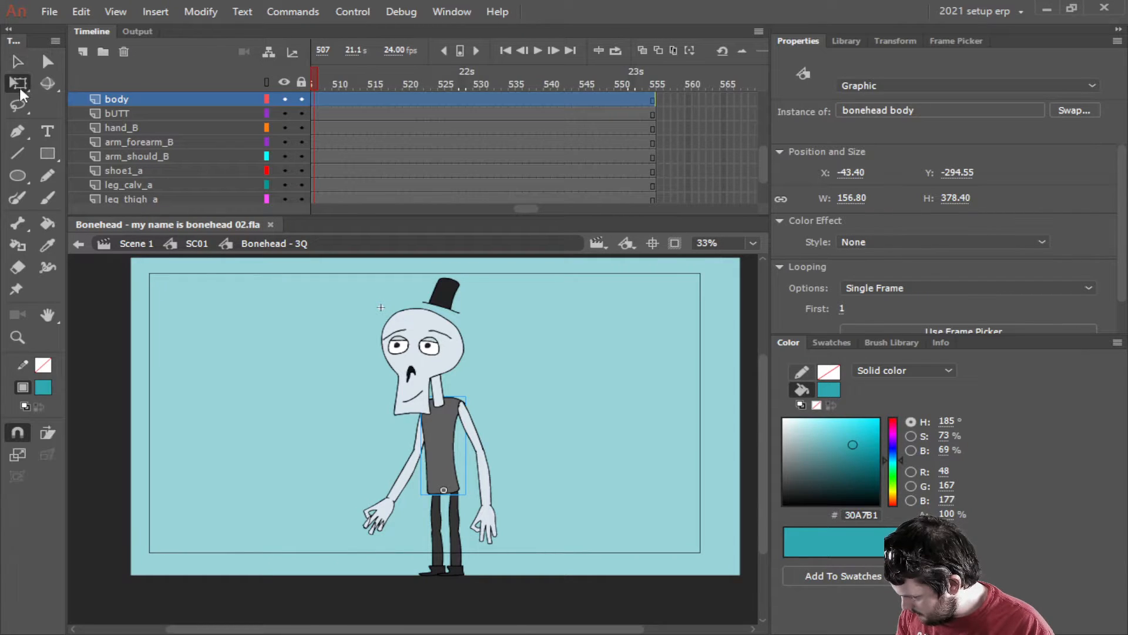
pyautogui.click(456, 525)
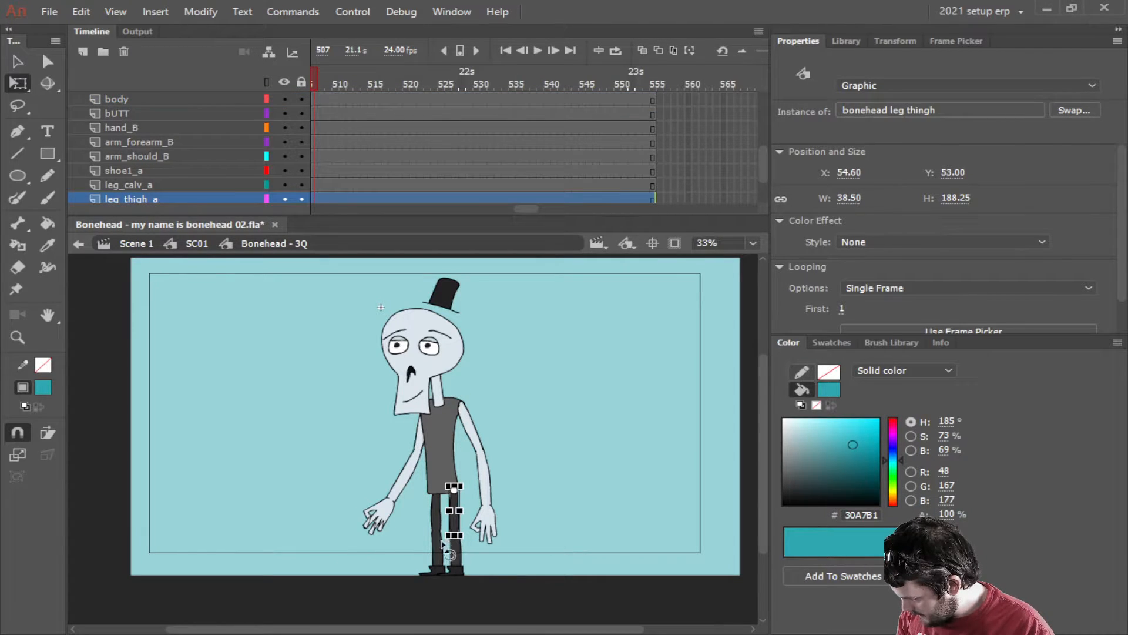
pyautogui.click(441, 477)
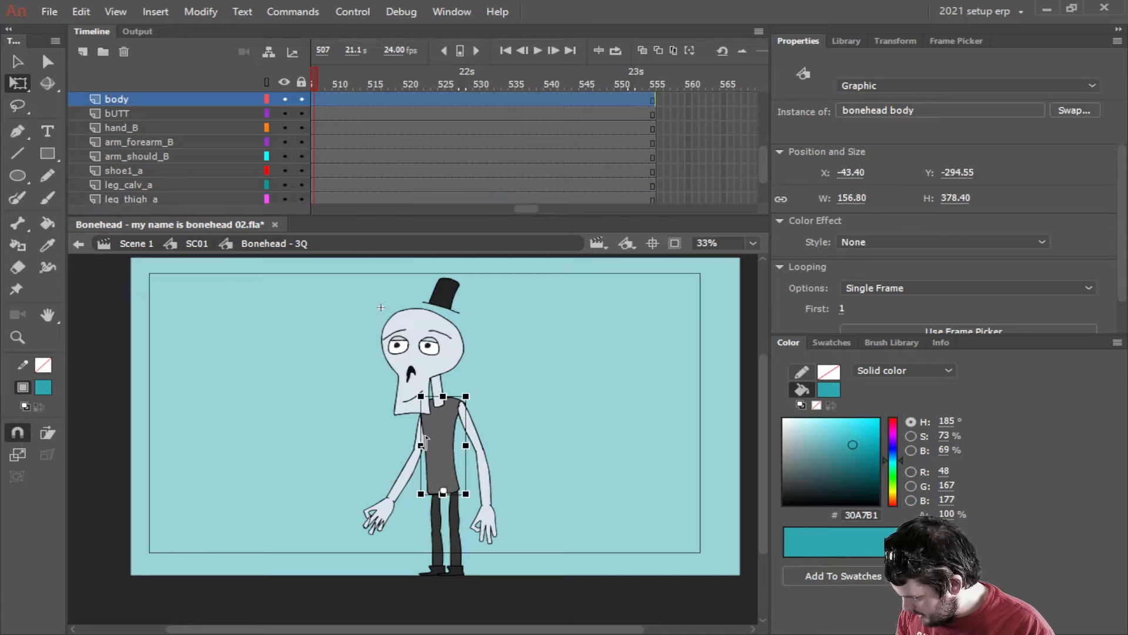
pyautogui.click(268, 99)
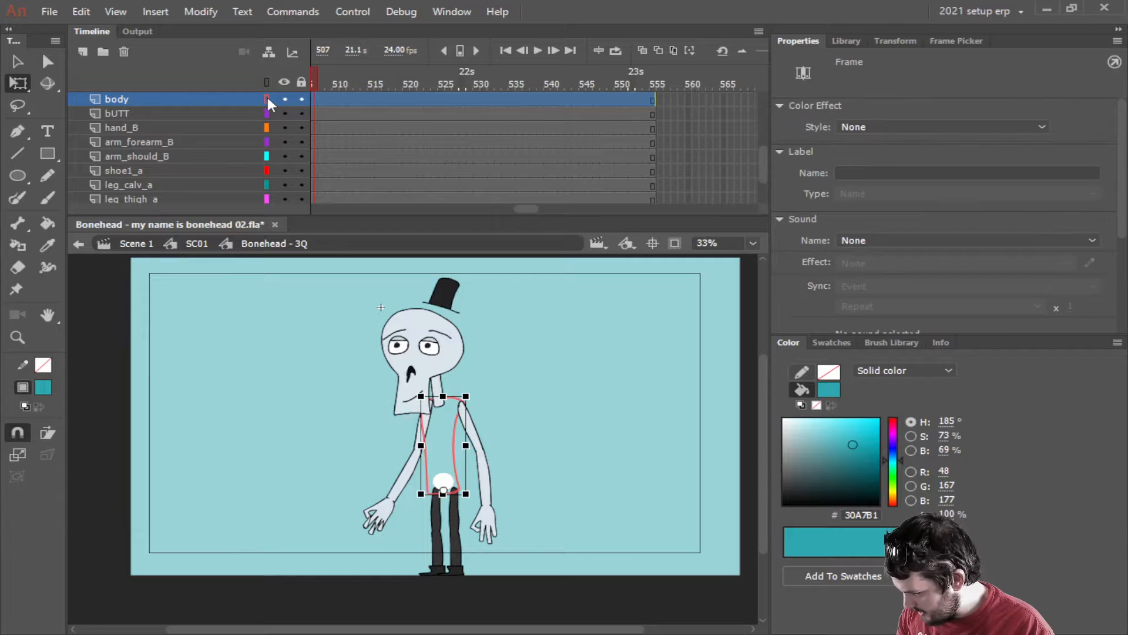
pyautogui.click(442, 486)
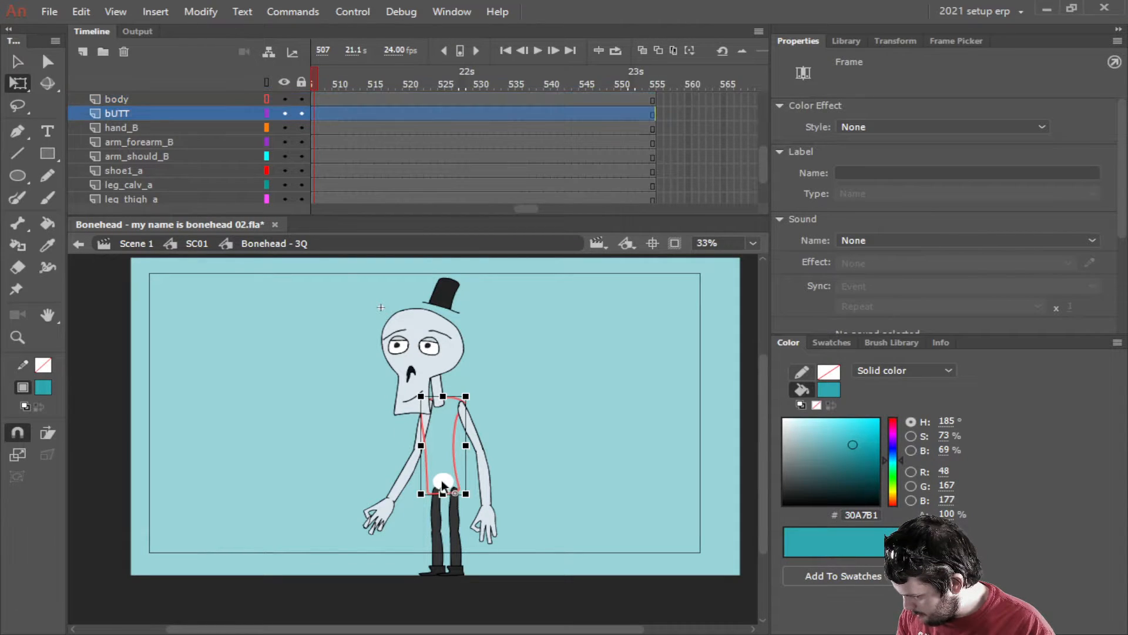
pyautogui.click(265, 99)
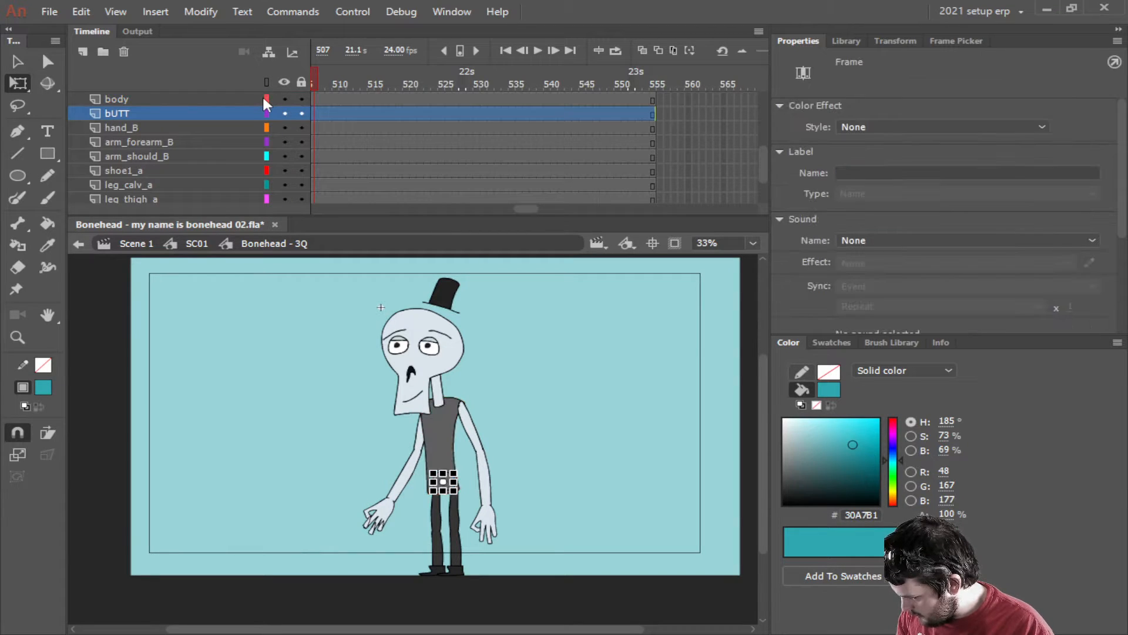
# Select the body with Free Transform and examine its pivot point and the character's joints from head to feet.
pyautogui.scroll(3, 534, 472)
pyautogui.click(542, 495)
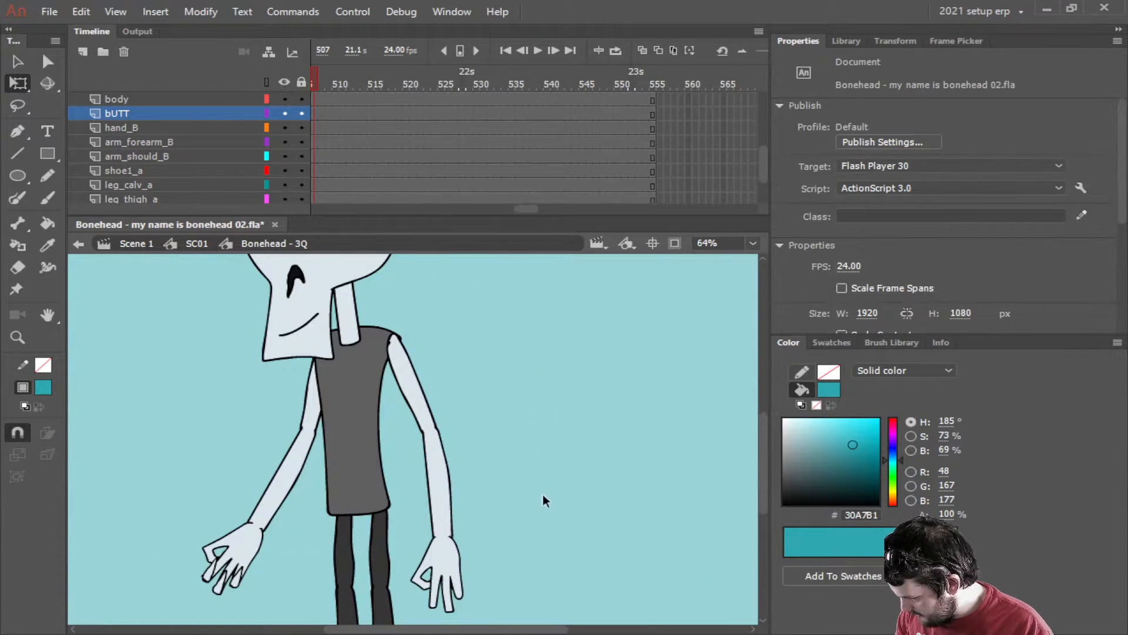
pyautogui.scroll(-2, 482, 486)
pyautogui.click(403, 442)
pyautogui.scroll(-2, 405, 440)
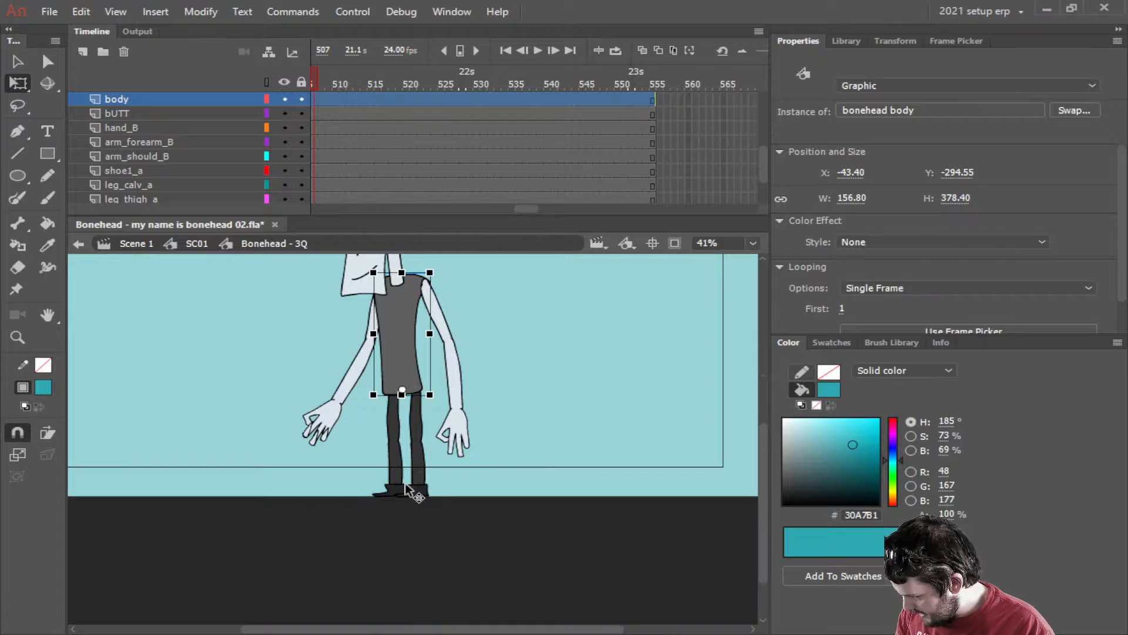
pyautogui.scroll(2, 411, 440)
pyautogui.scroll(-3, 411, 440)
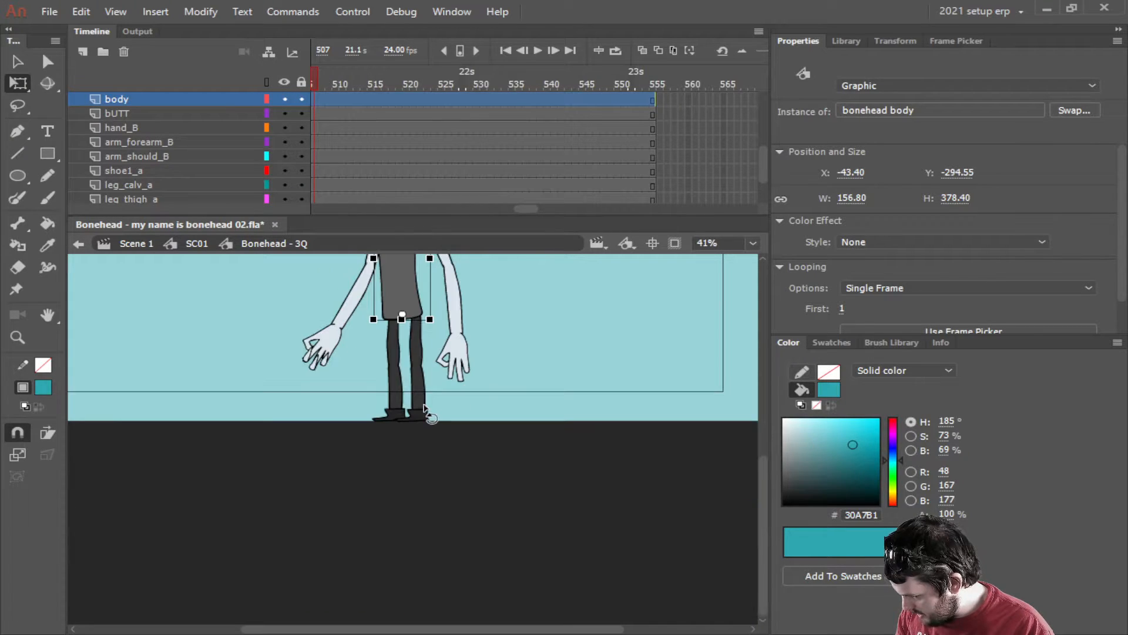
pyautogui.scroll(2, 424, 387)
pyautogui.scroll(-2, 426, 393)
pyautogui.scroll(2, 425, 389)
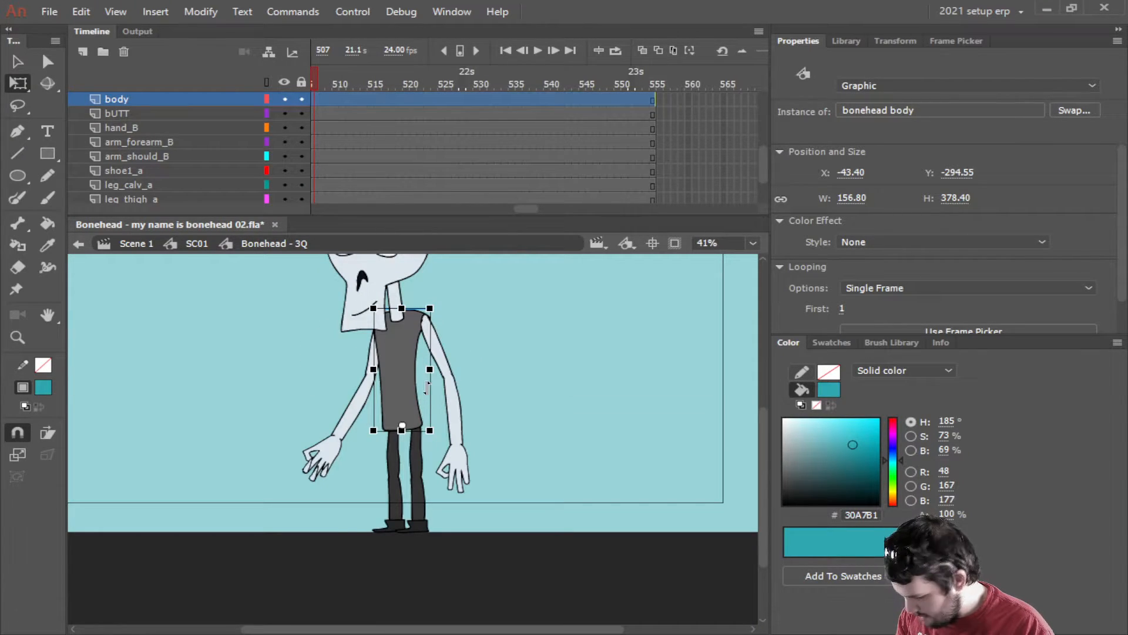
pyautogui.scroll(2, 418, 386)
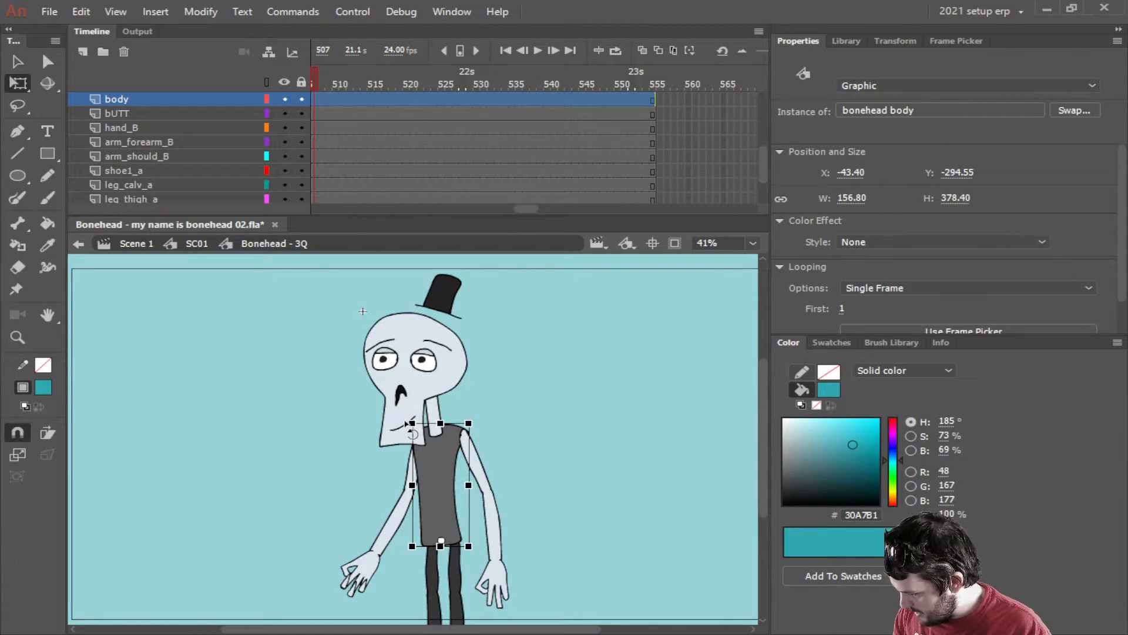
pyautogui.moveTo(404, 423); pyautogui.dragTo(445, 403)
pyautogui.scroll(-1, 470, 548)
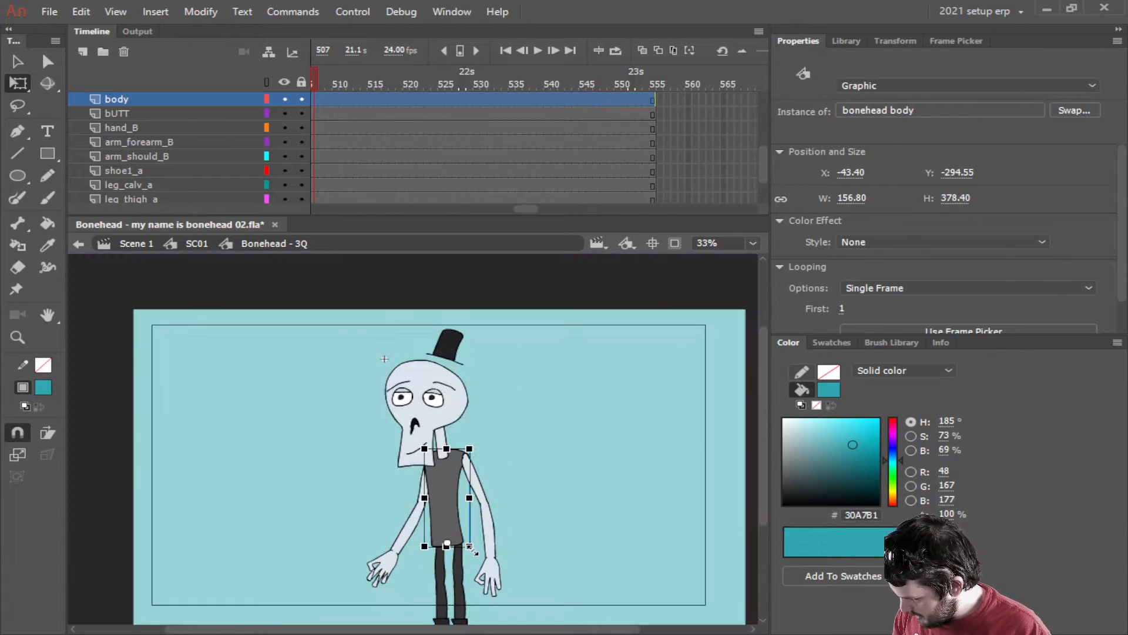
pyautogui.scroll(-2, 526, 553)
pyautogui.scroll(1, 483, 471)
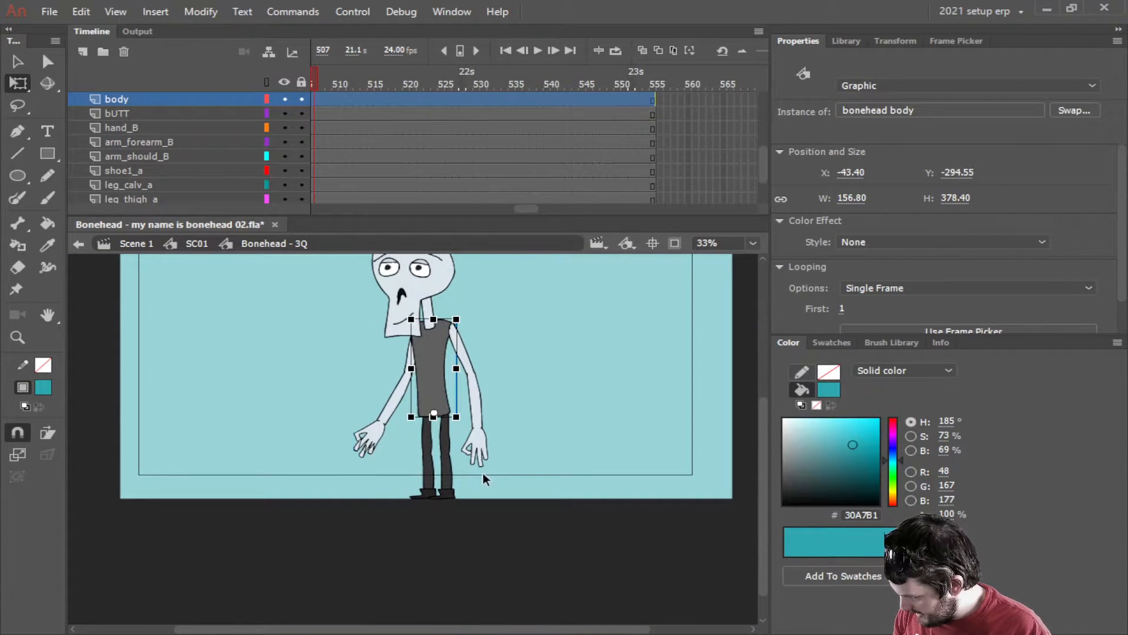
pyautogui.scroll(1, 487, 488)
pyautogui.moveTo(486, 488); pyautogui.dragTo(652, 573)
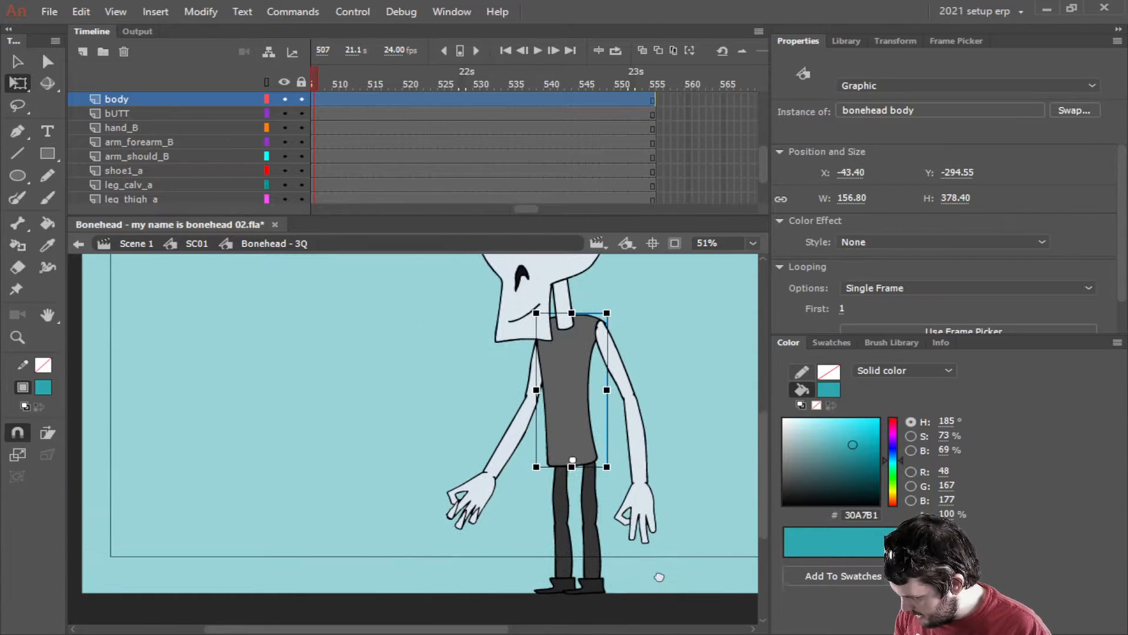
# Try rotating the neck with Free Transform to tilt the head backward, and undo the rotation.
pyautogui.moveTo(665, 445); pyautogui.dragTo(648, 534)
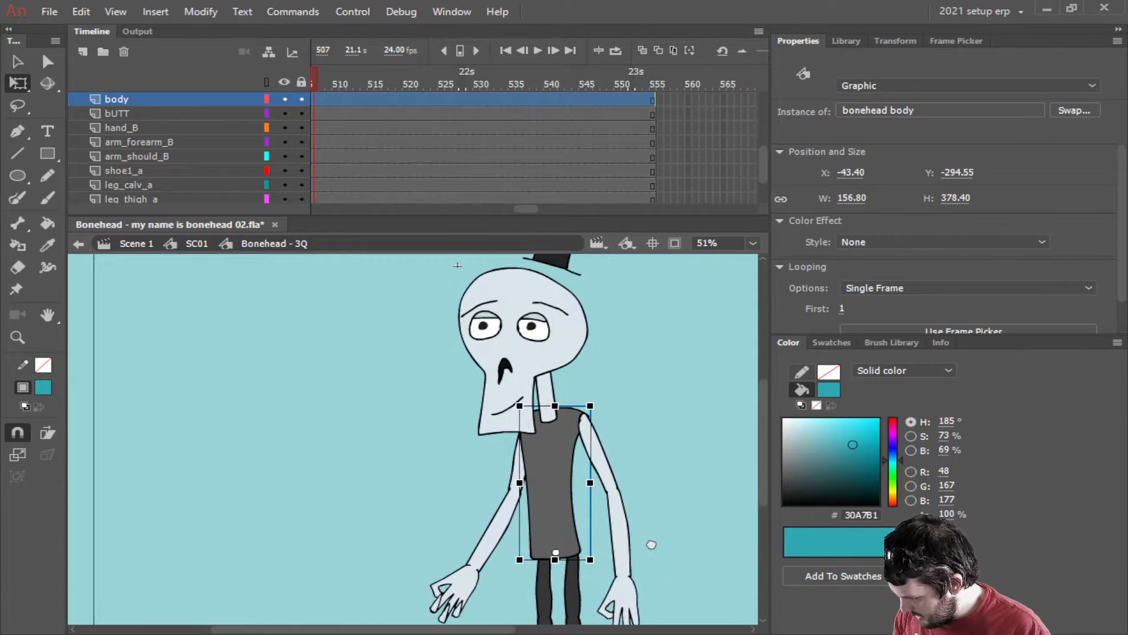
pyautogui.click(538, 382)
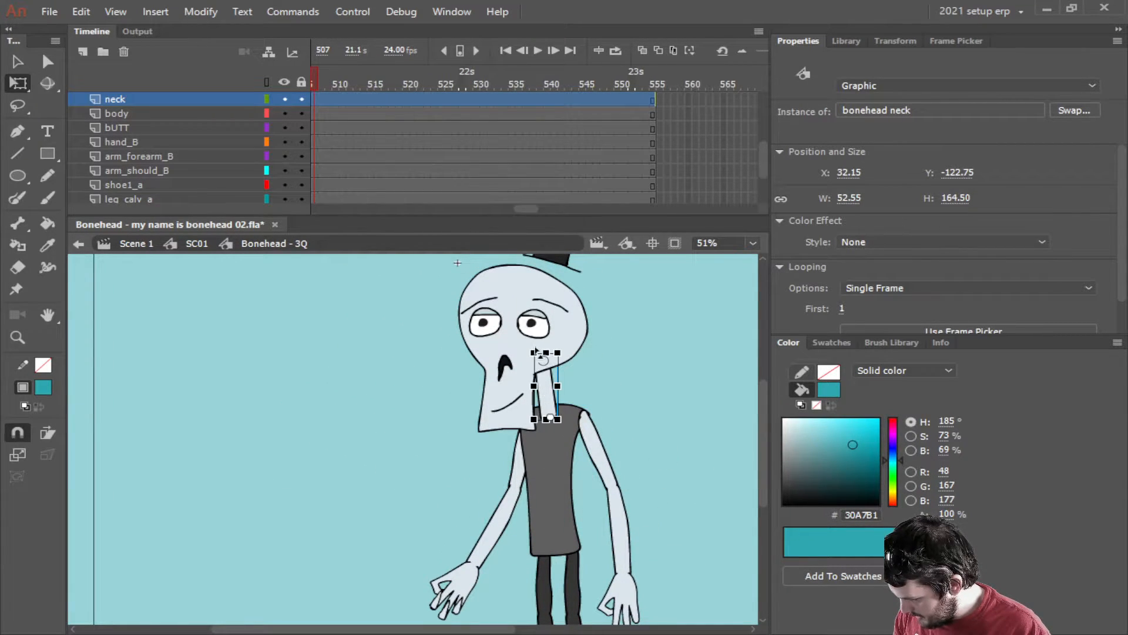
pyautogui.moveTo(522, 362); pyautogui.dragTo(553, 344)
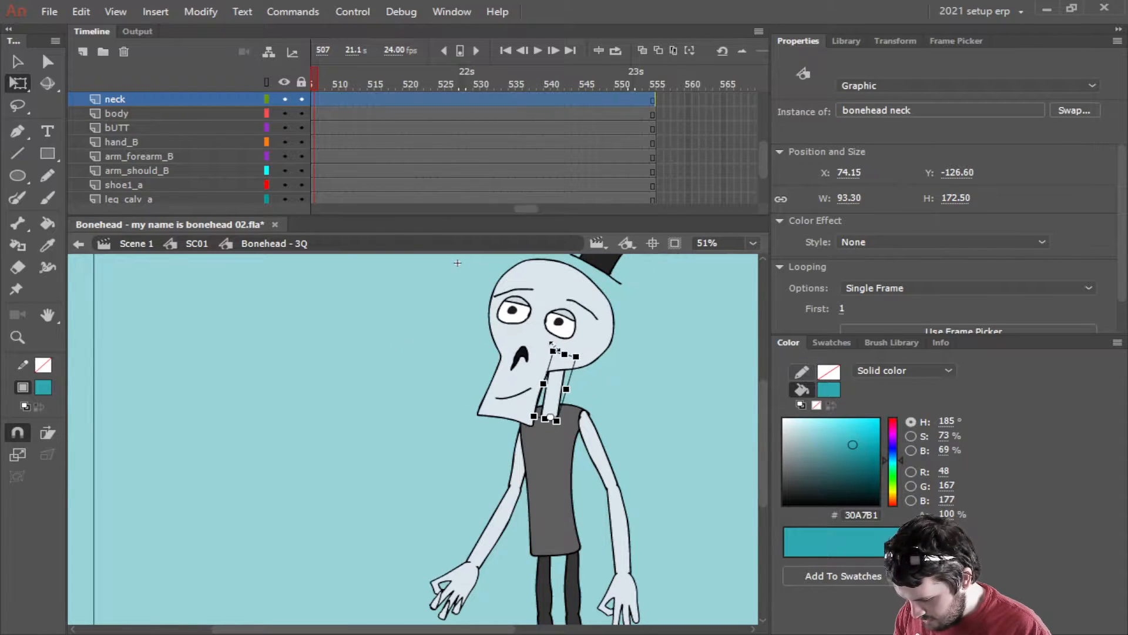
pyautogui.click(711, 383)
pyautogui.hotkey('ctrl', 'z')
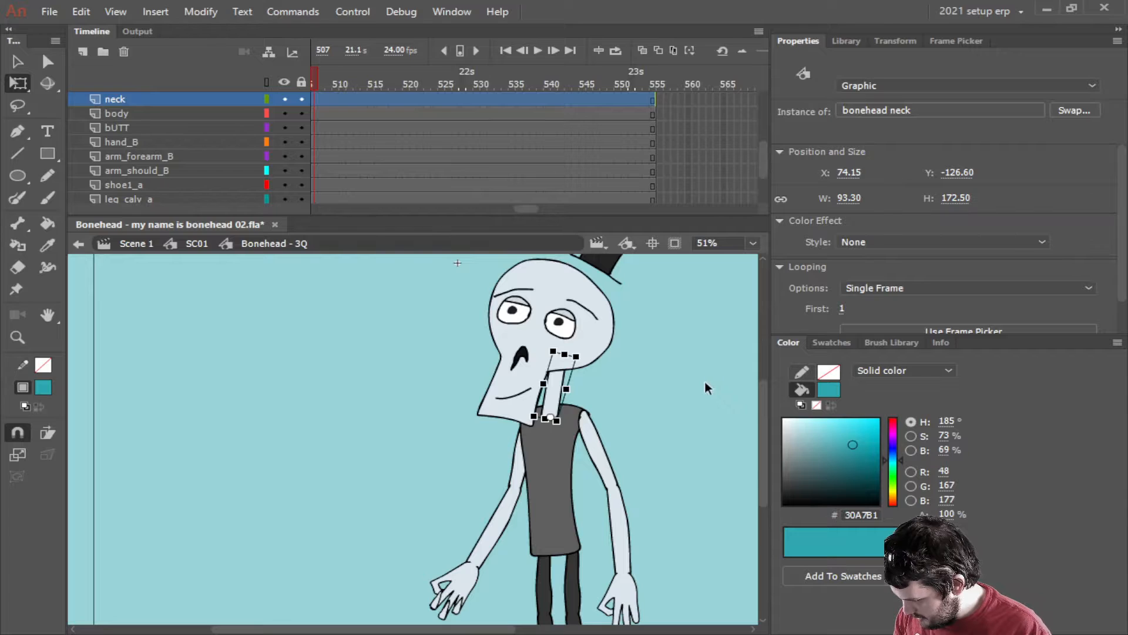
pyautogui.hotkey('ctrl', 'z')
pyautogui.click(662, 419)
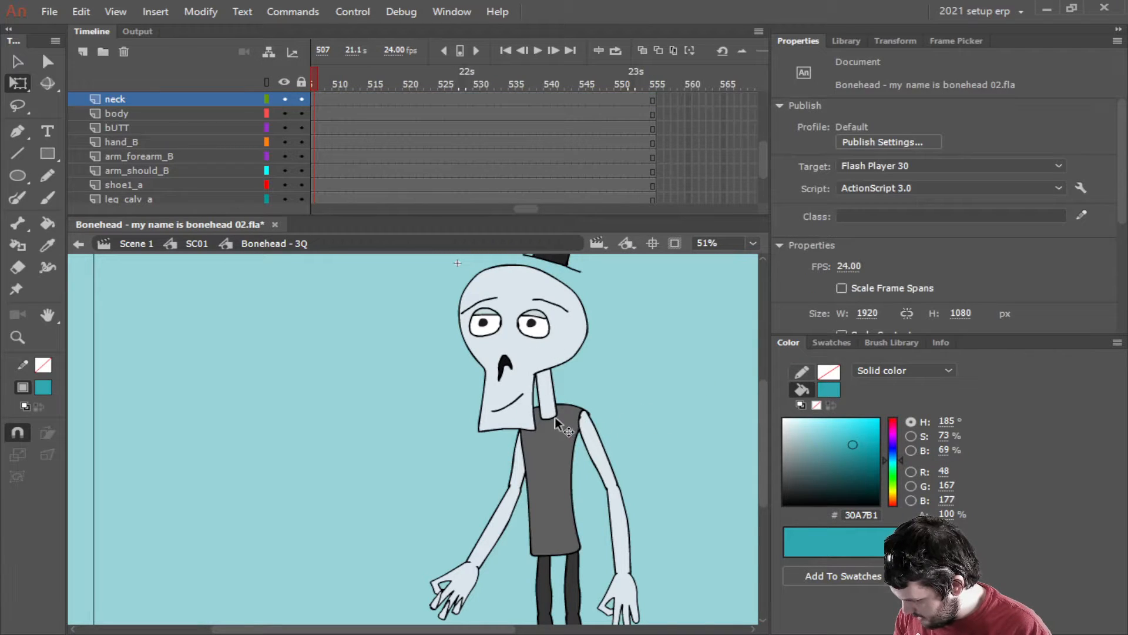
# Rotate leg_thigh_b forward at the hip and bend leg_calv_b down at the knee to raise that leg.
pyautogui.moveTo(690, 521); pyautogui.dragTo(662, 377)
pyautogui.moveTo(656, 482); pyautogui.dragTo(631, 486)
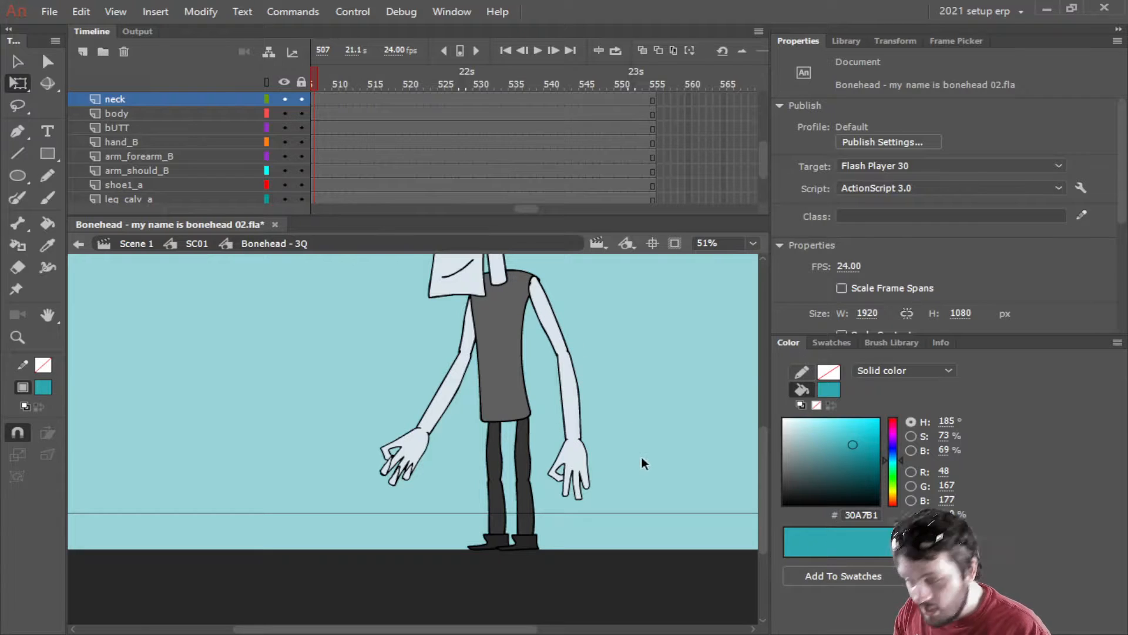
pyautogui.moveTo(650, 504); pyautogui.dragTo(594, 579)
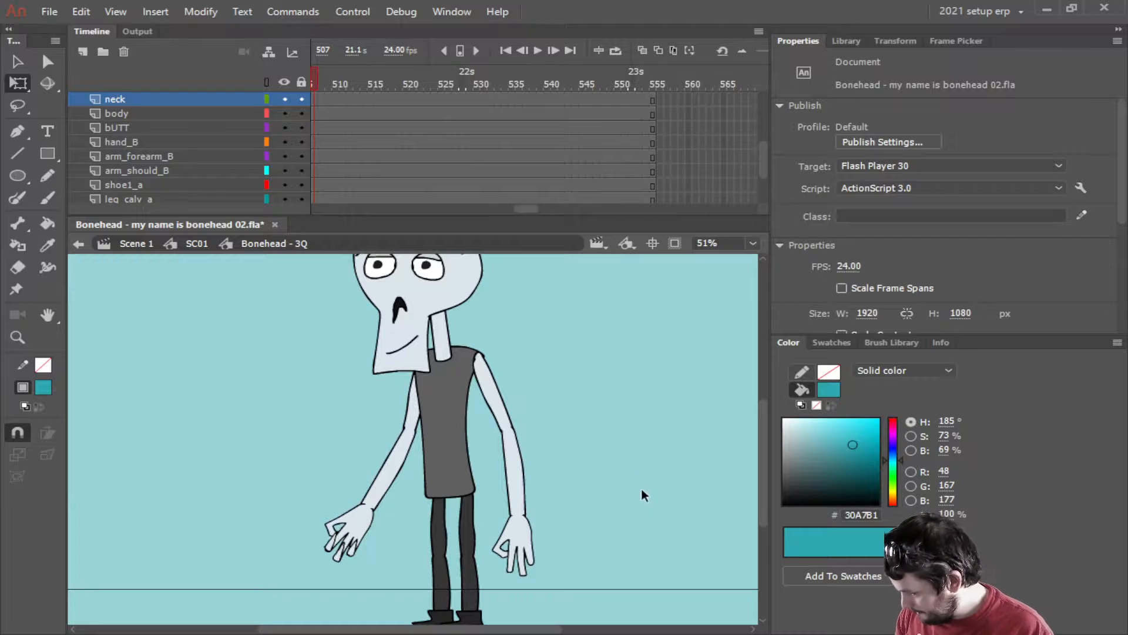
pyautogui.moveTo(640, 489); pyautogui.dragTo(650, 448)
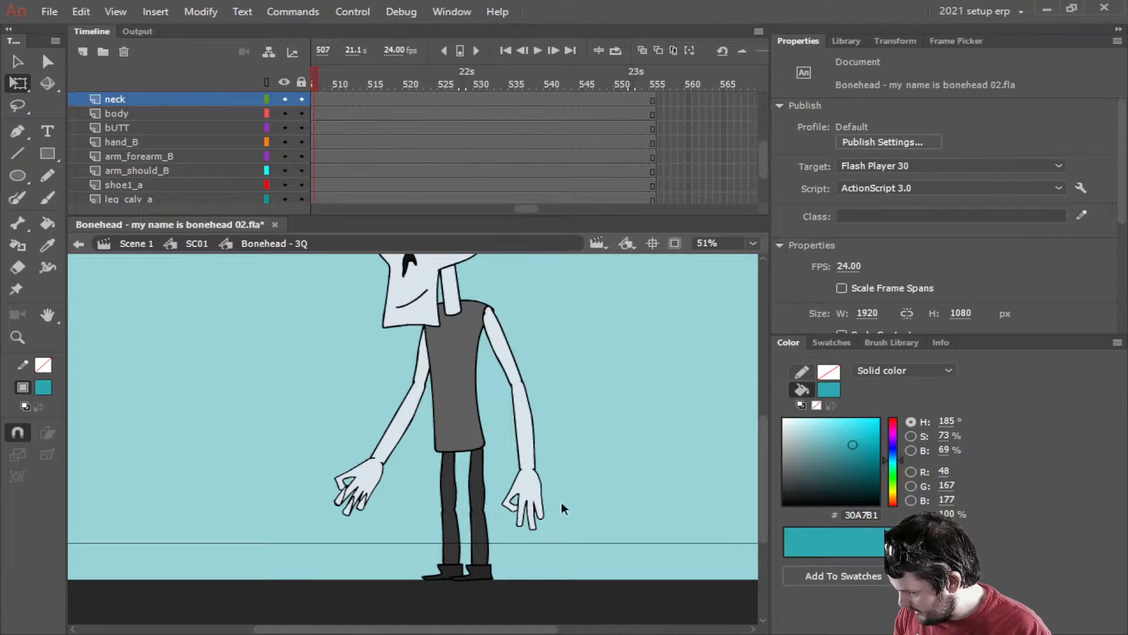
pyautogui.moveTo(562, 509); pyautogui.dragTo(598, 519)
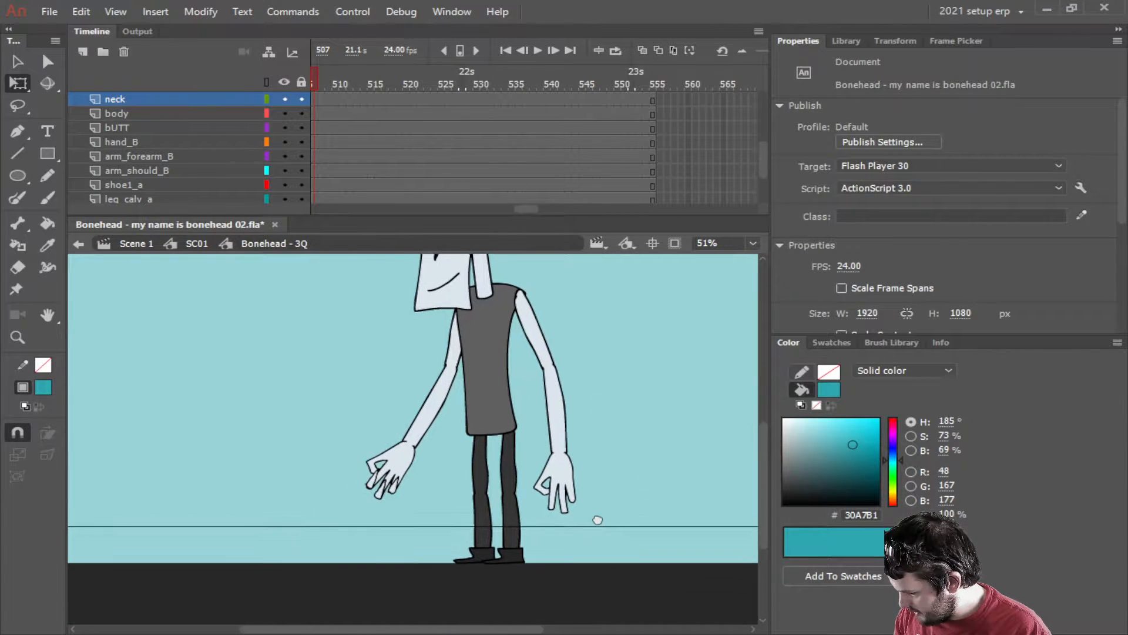
pyautogui.click(478, 465)
pyautogui.moveTo(466, 505); pyautogui.dragTo(388, 438)
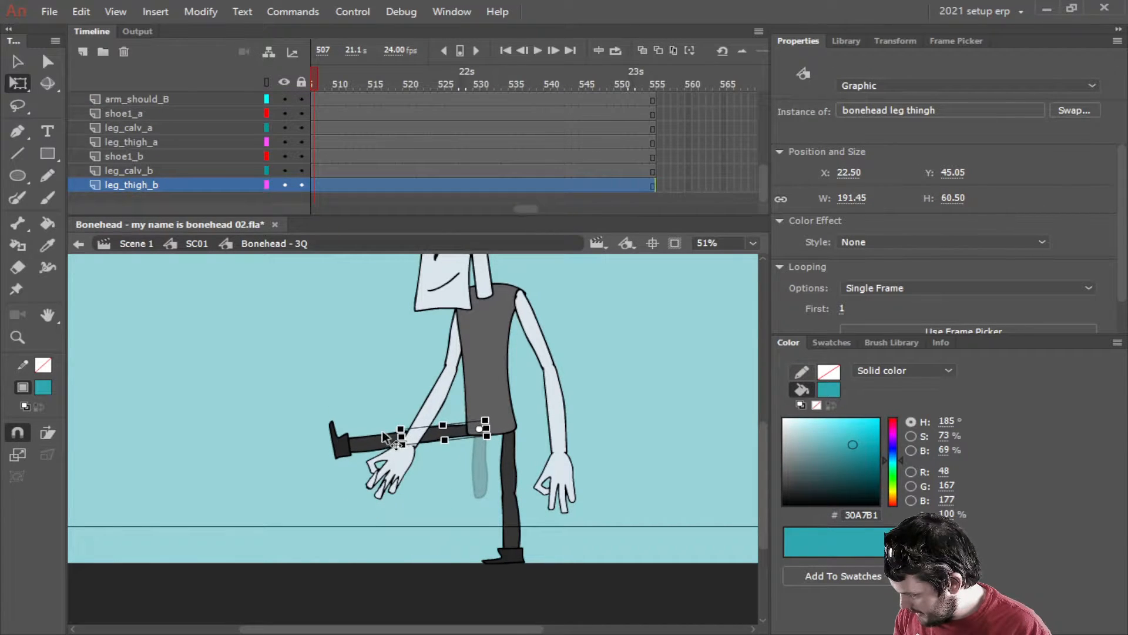
pyautogui.click(390, 441)
pyautogui.moveTo(334, 464); pyautogui.dragTo(407, 514)
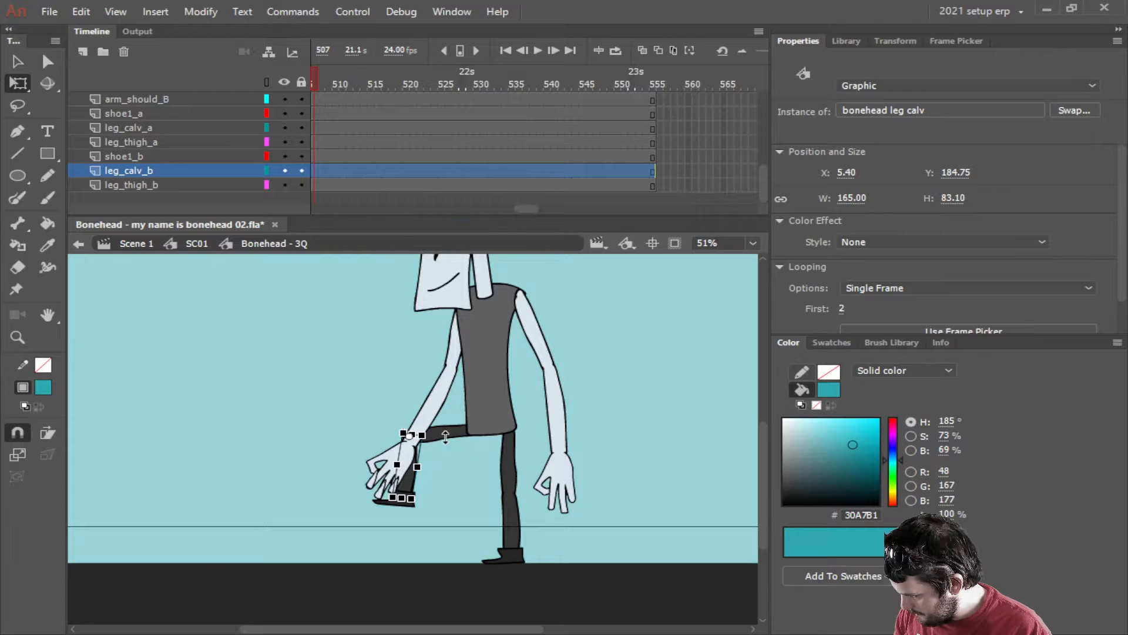
pyautogui.click(445, 436)
pyautogui.moveTo(403, 457); pyautogui.dragTo(407, 464)
pyautogui.click(422, 488)
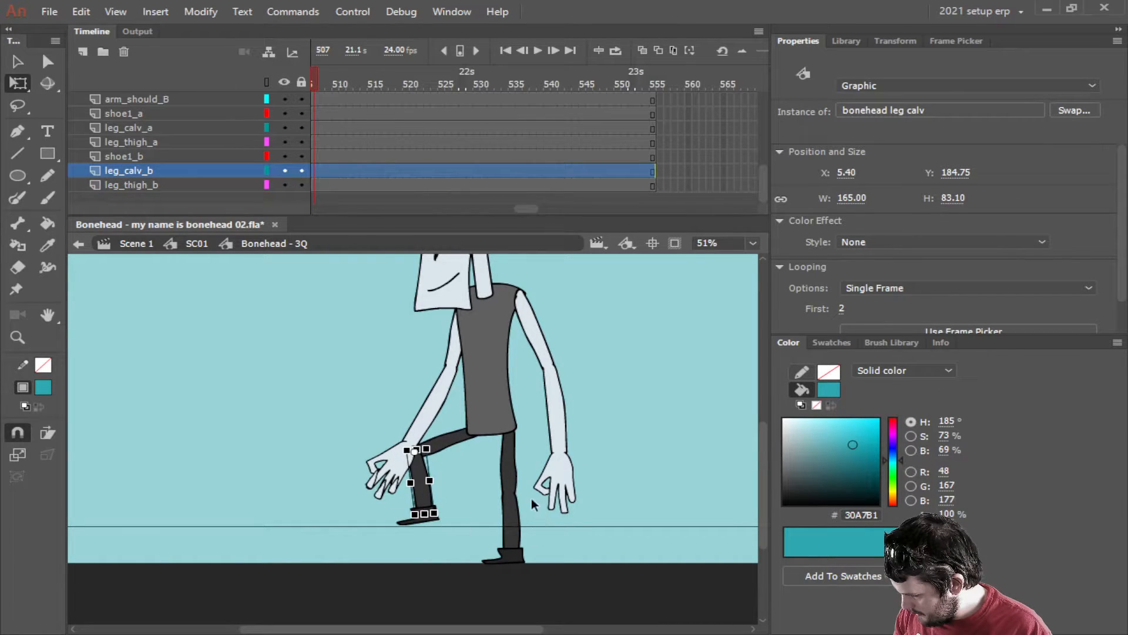
# Rotate leg_thigh_a forward at the hip and swing leg_calv_a down to nearly vertical, matching the other bent leg.
pyautogui.click(514, 483)
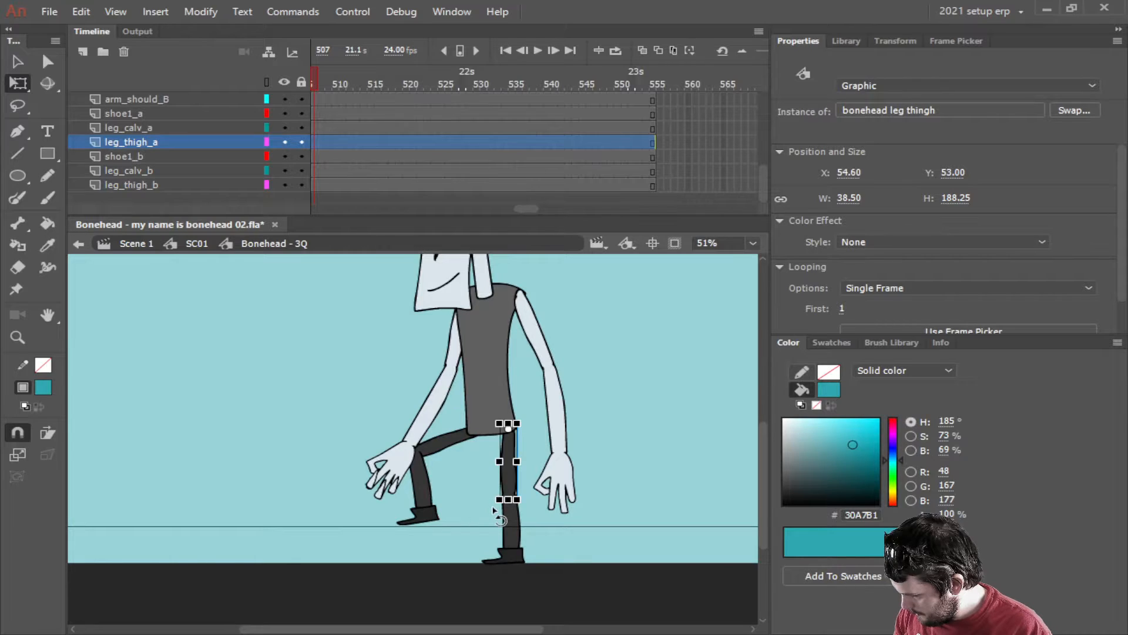
pyautogui.moveTo(494, 510); pyautogui.dragTo(450, 468)
pyautogui.click(424, 487)
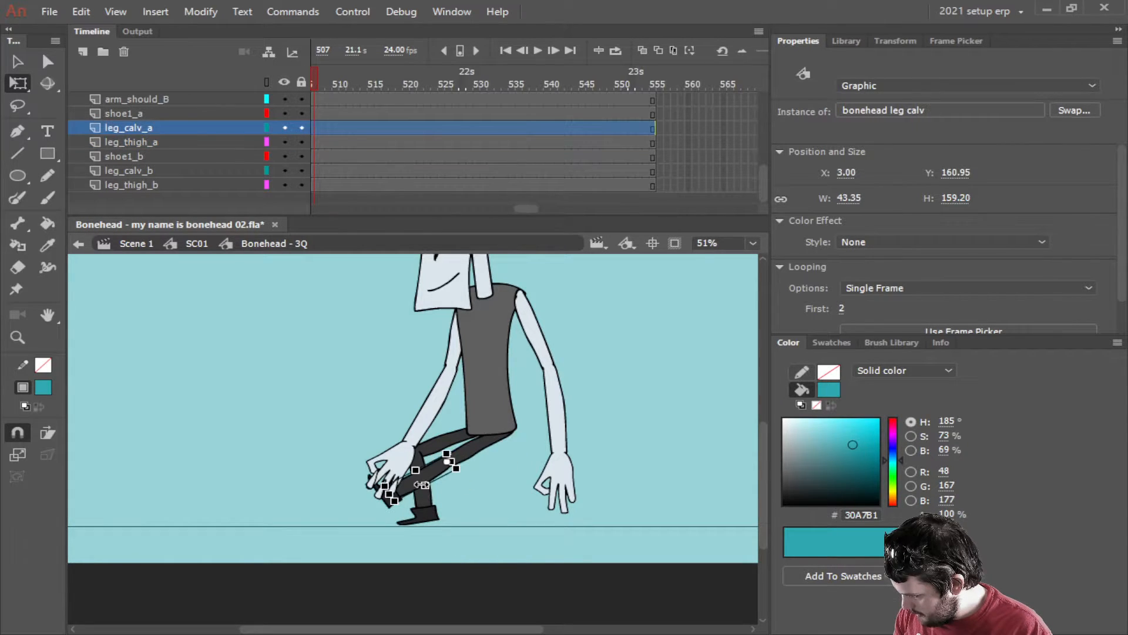
pyautogui.moveTo(414, 516); pyautogui.dragTo(474, 522)
# Rotate shoe1_b so that its toe points down toward the ground, and clear the selection.
pyautogui.click(422, 520)
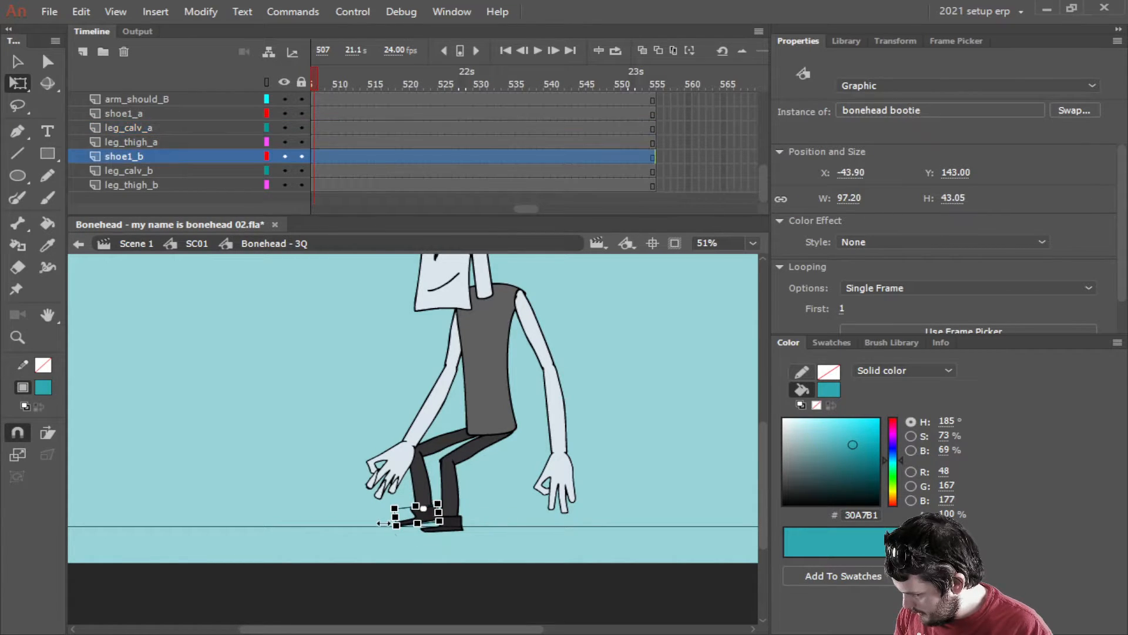
pyautogui.moveTo(392, 539); pyautogui.dragTo(406, 545)
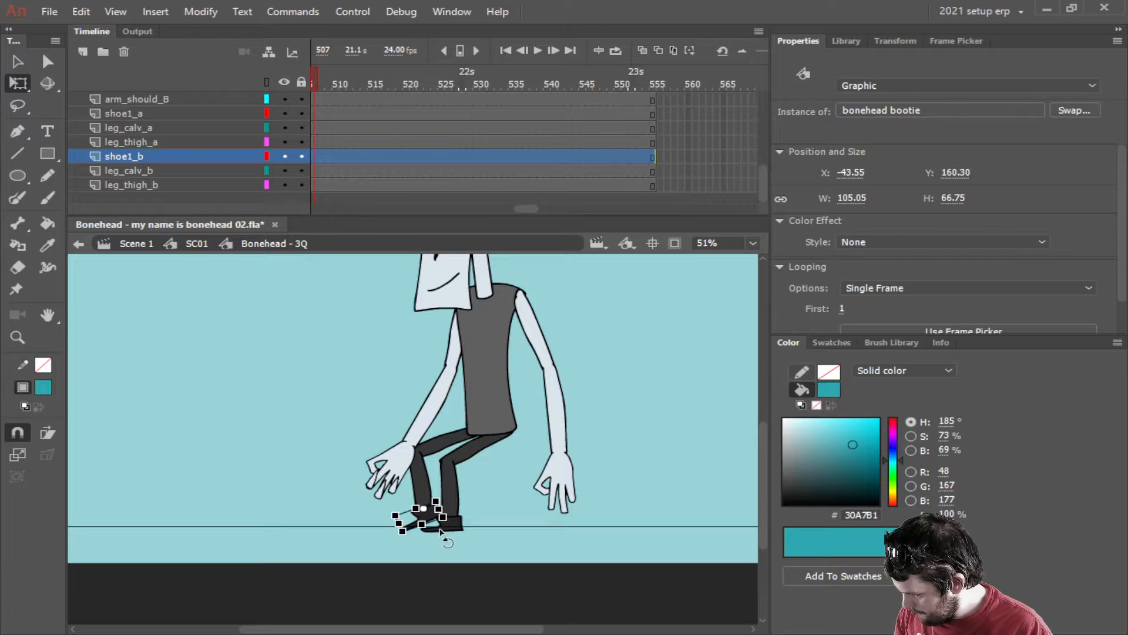
pyautogui.click(536, 507)
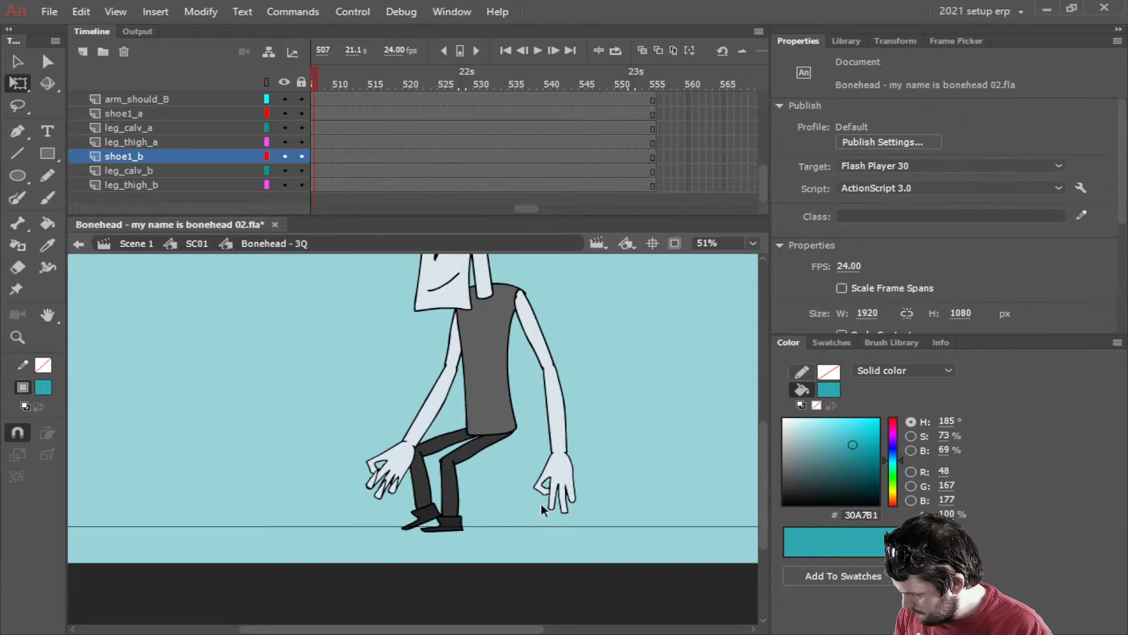
# Rotate leg_calv_b slightly so that its foot moves closer to the other foot.
pyautogui.scroll(3, 486, 521)
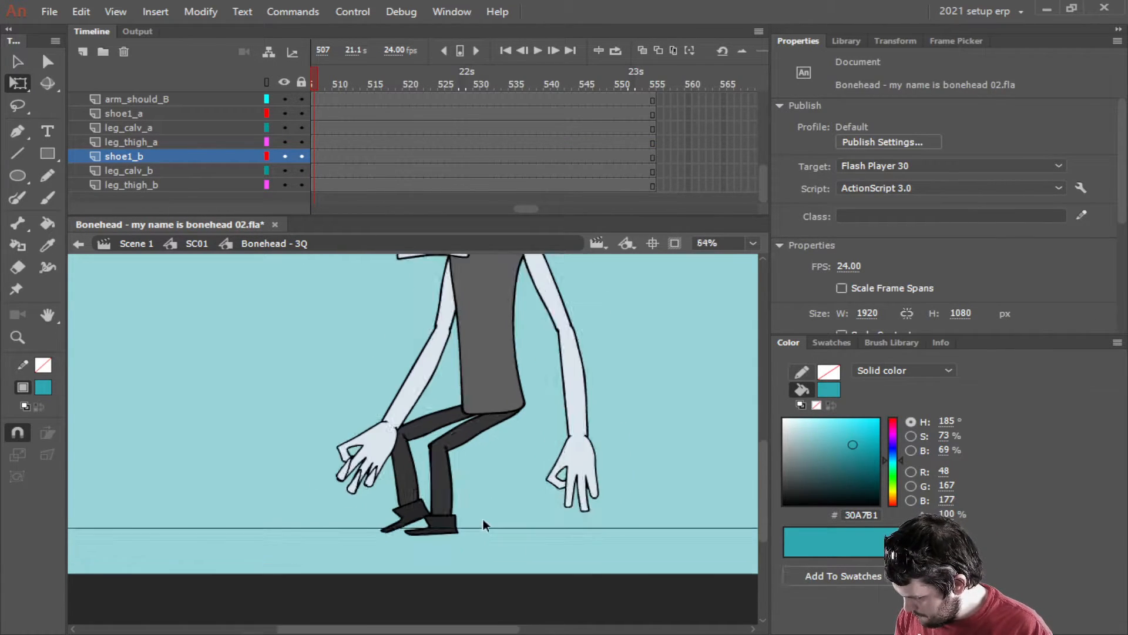
pyautogui.moveTo(489, 502); pyautogui.dragTo(508, 556)
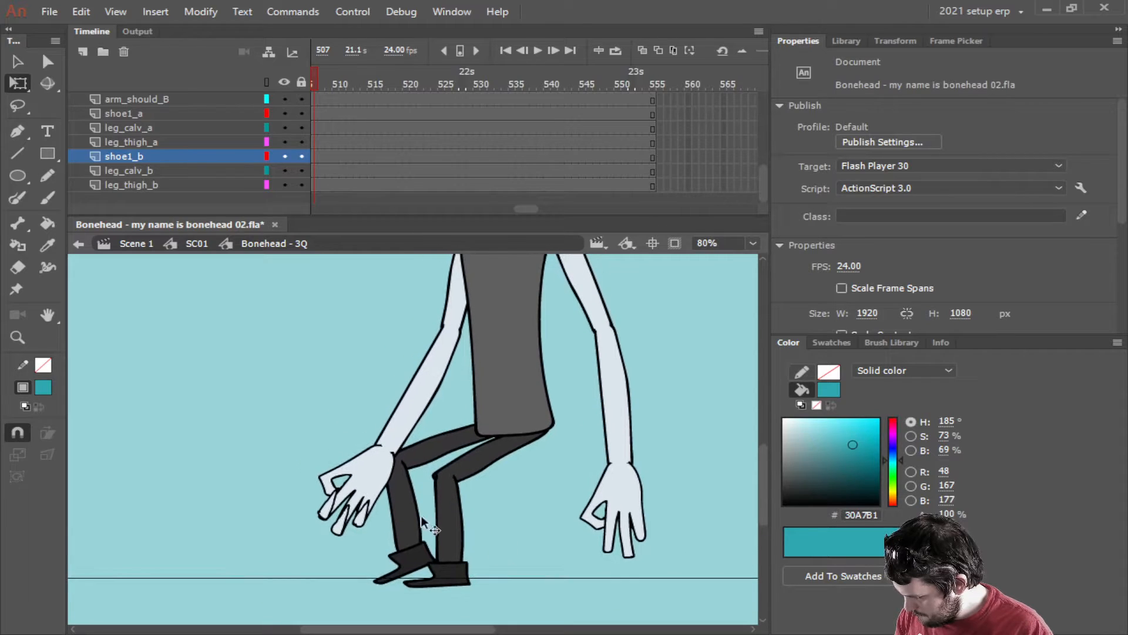
pyautogui.click(411, 517)
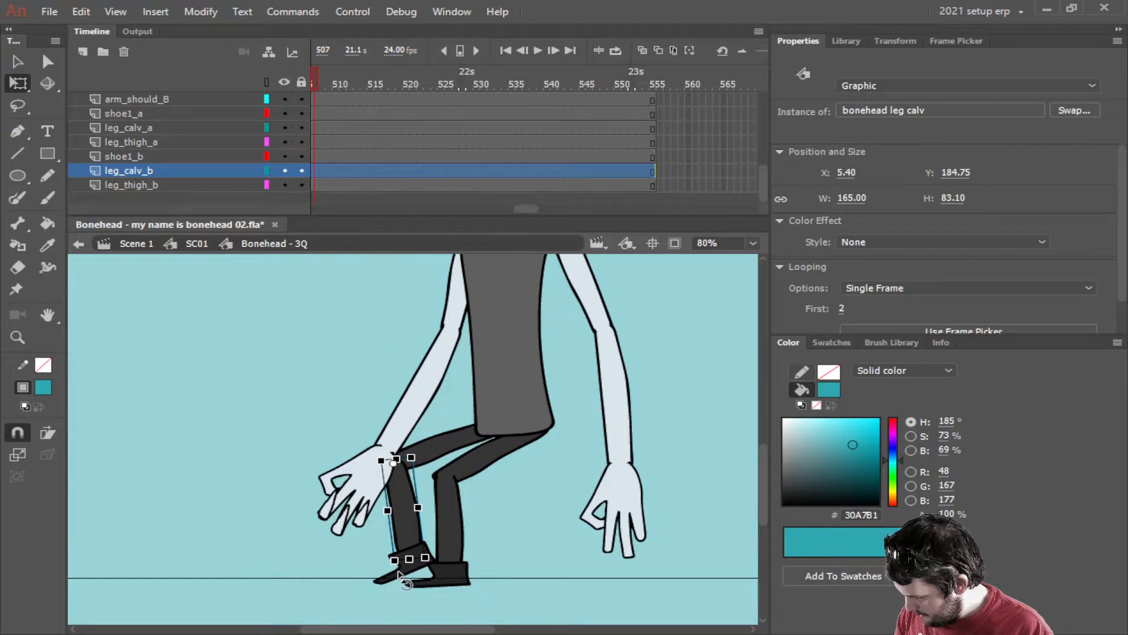
pyautogui.moveTo(391, 571); pyautogui.dragTo(402, 572)
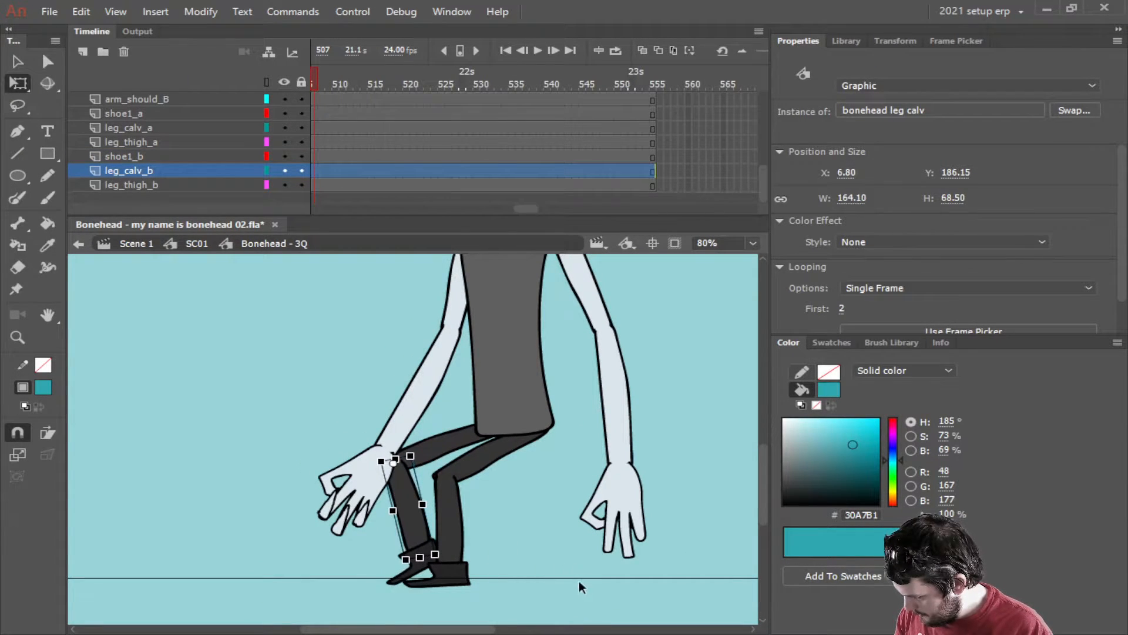
pyautogui.click(578, 580)
pyautogui.scroll(-3, 556, 506)
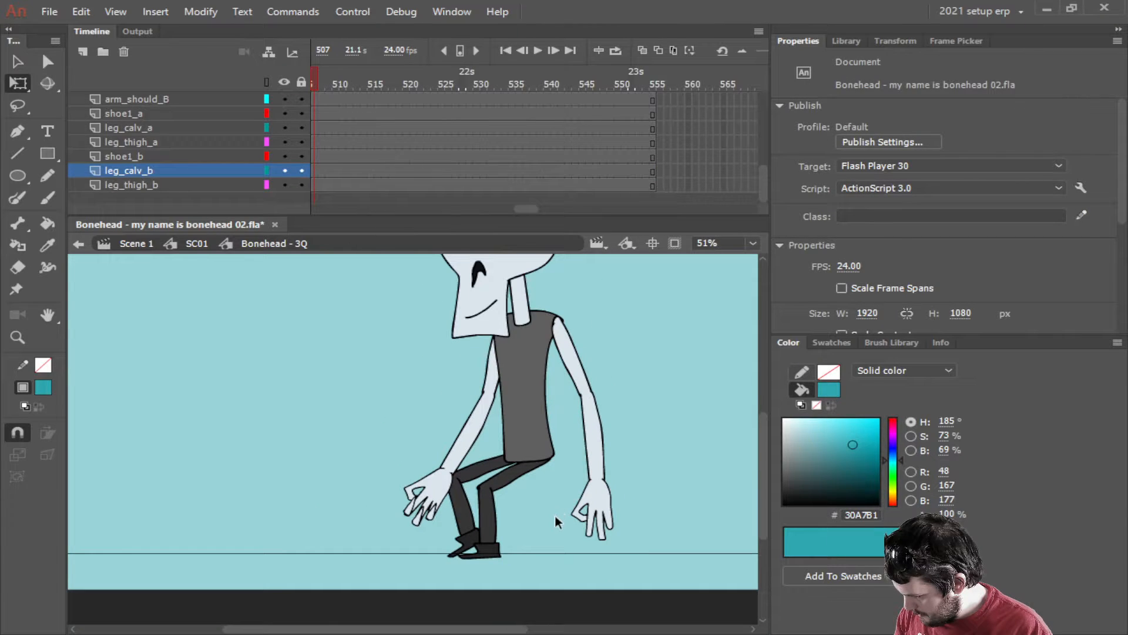
# Set leg_calv_a to frame 4 in the Frame Picker after trying frame 6, to clean up the knee joint.
pyautogui.scroll(3, 556, 516)
pyautogui.click(403, 478)
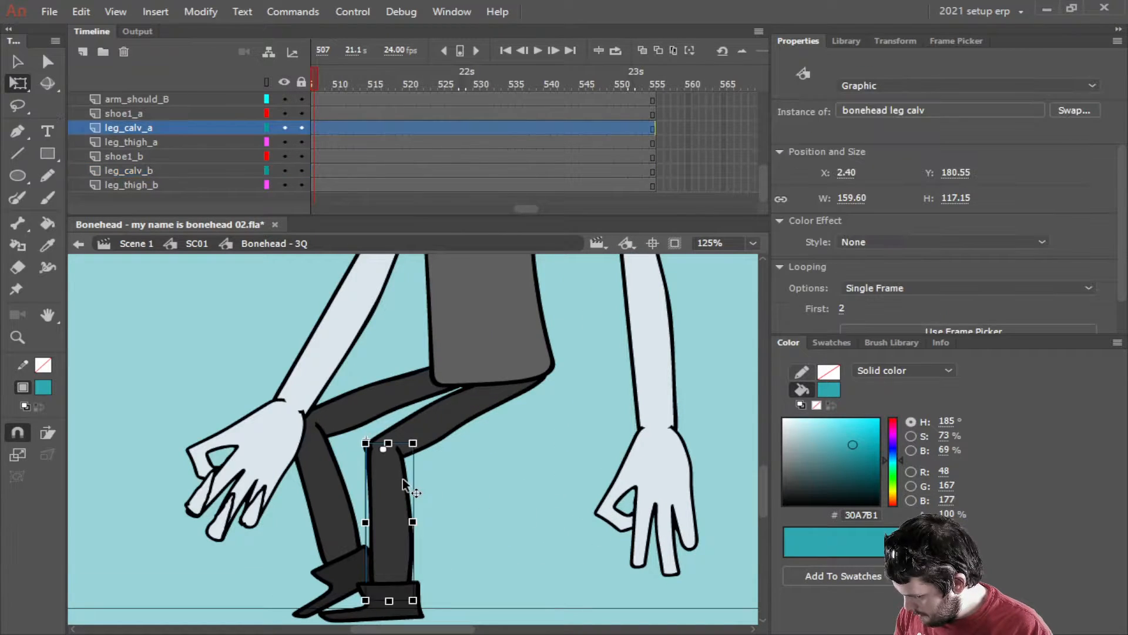
pyautogui.click(960, 41)
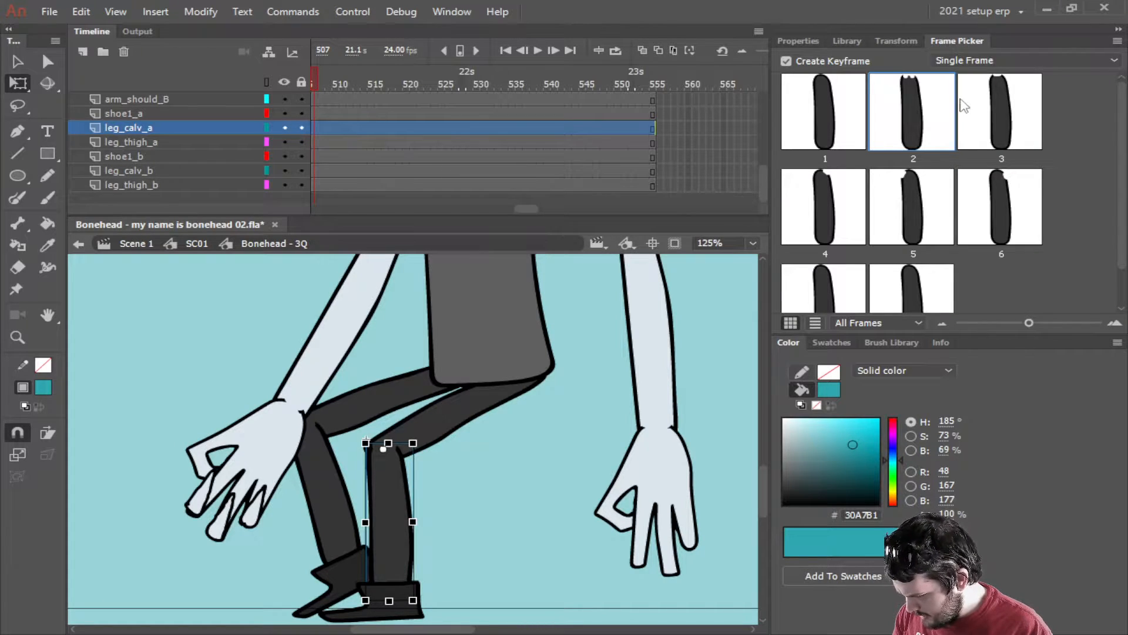
pyautogui.click(1004, 199)
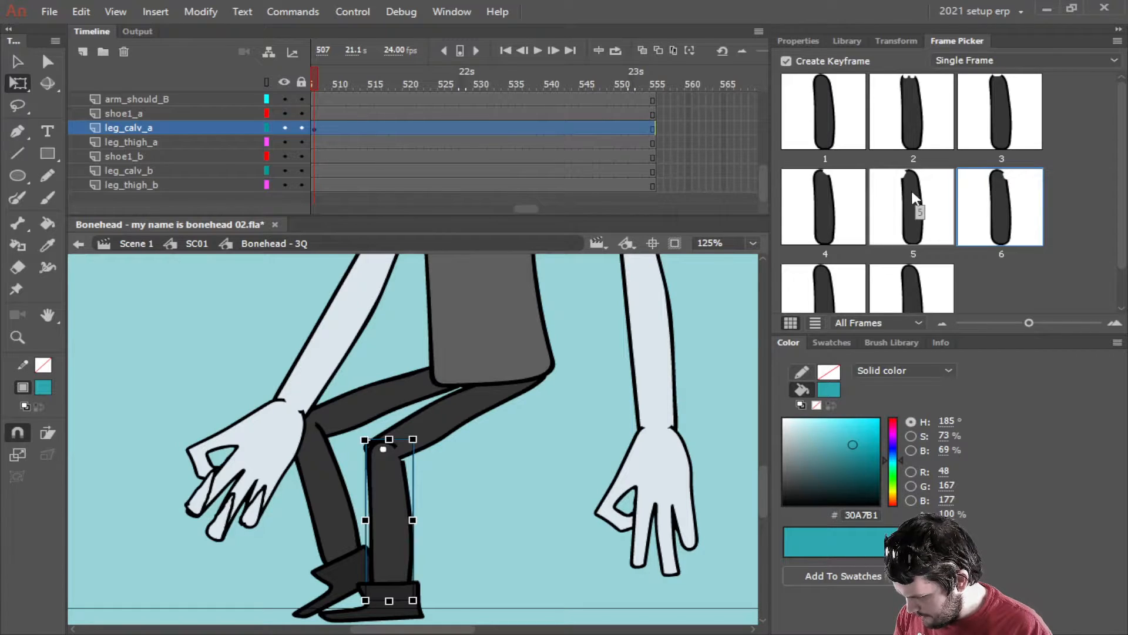
pyautogui.click(836, 200)
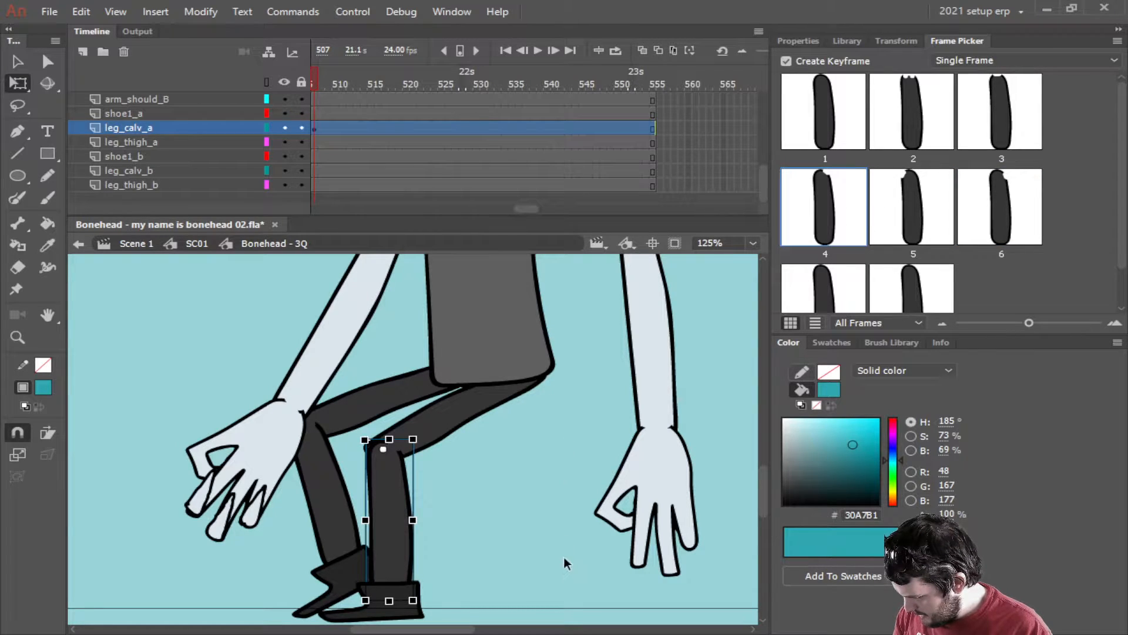
pyautogui.click(577, 544)
# Nudge leg_calv_a slightly up and to the left so that its knee outline lines up with the thigh.
pyautogui.click(396, 521)
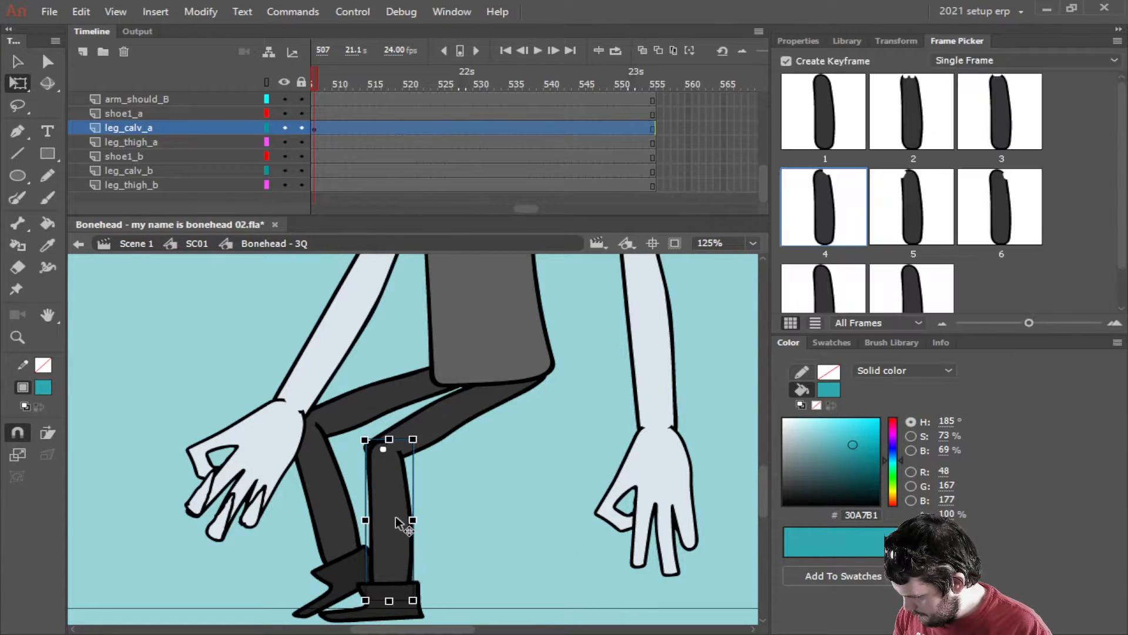
pyautogui.press('Up')
pyautogui.press('Up')
pyautogui.press('Up')
pyautogui.press('Up')
pyautogui.press('Up')
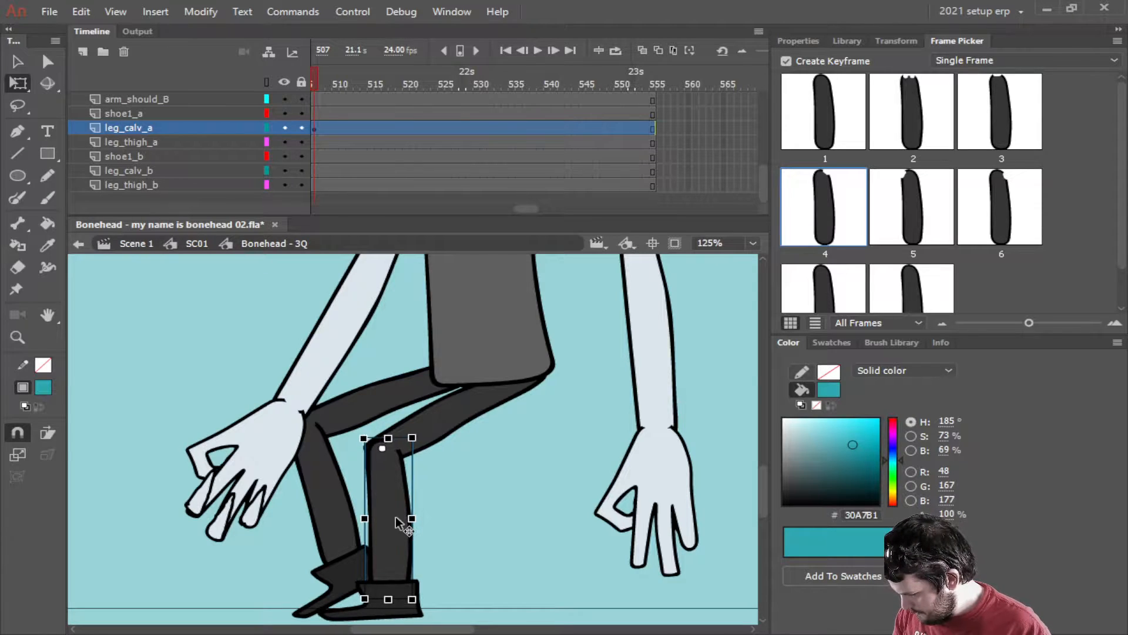
pyautogui.press('Left')
pyautogui.press('Left')
pyautogui.press('Left')
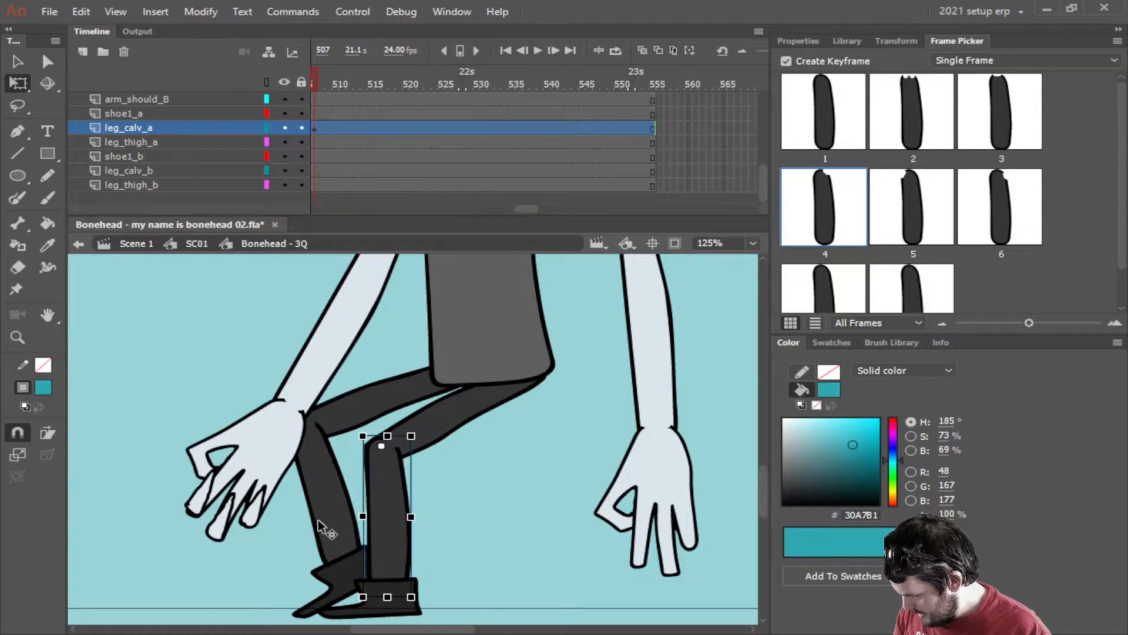
pyautogui.click(320, 521)
pyautogui.click(398, 500)
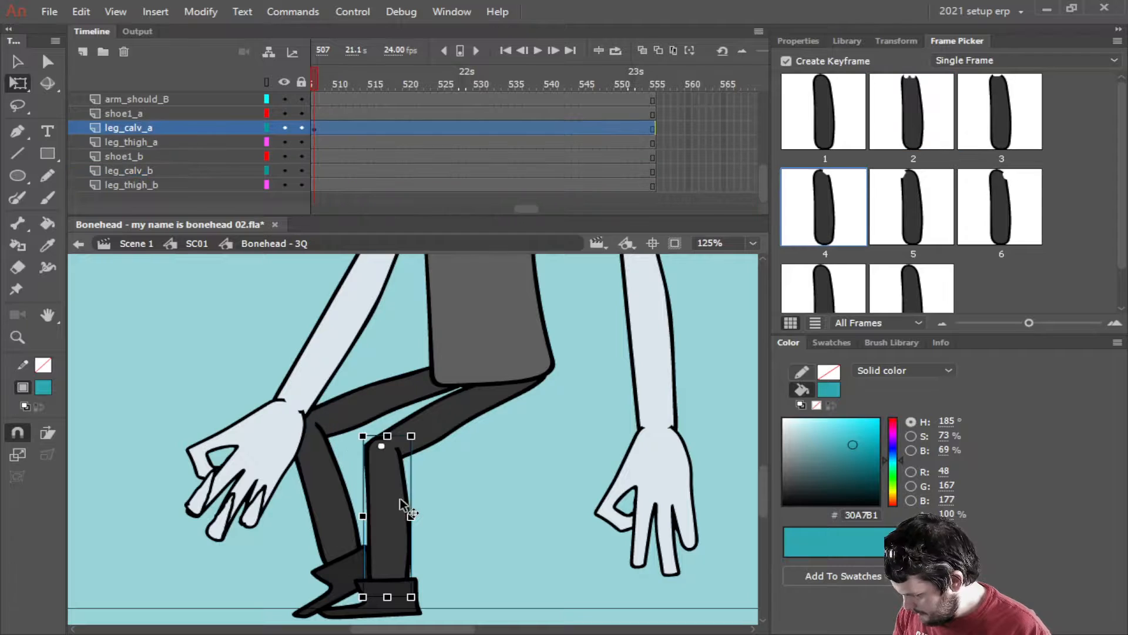
pyautogui.press('Left')
pyautogui.press('Left')
pyautogui.press('Left')
pyautogui.press('Left')
pyautogui.press('Left')
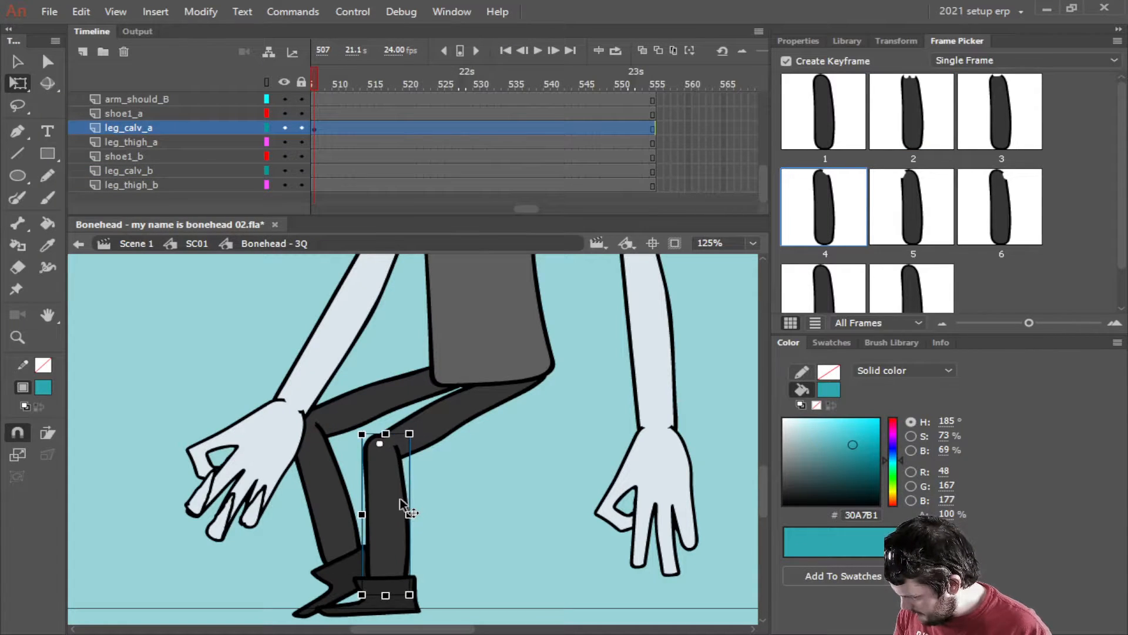
pyautogui.press('Up')
pyautogui.press('Up')
pyautogui.press('Up')
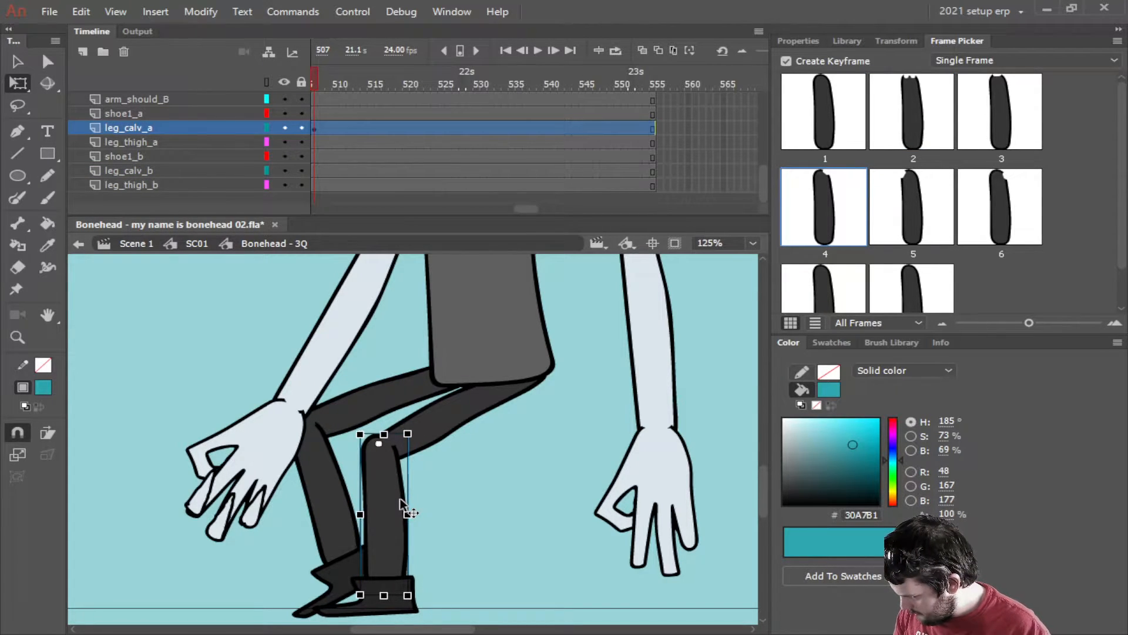
# Rotate the arm_forearm_B forearm and its hand outward, away from the leg_calv_b knee.
pyautogui.click(334, 516)
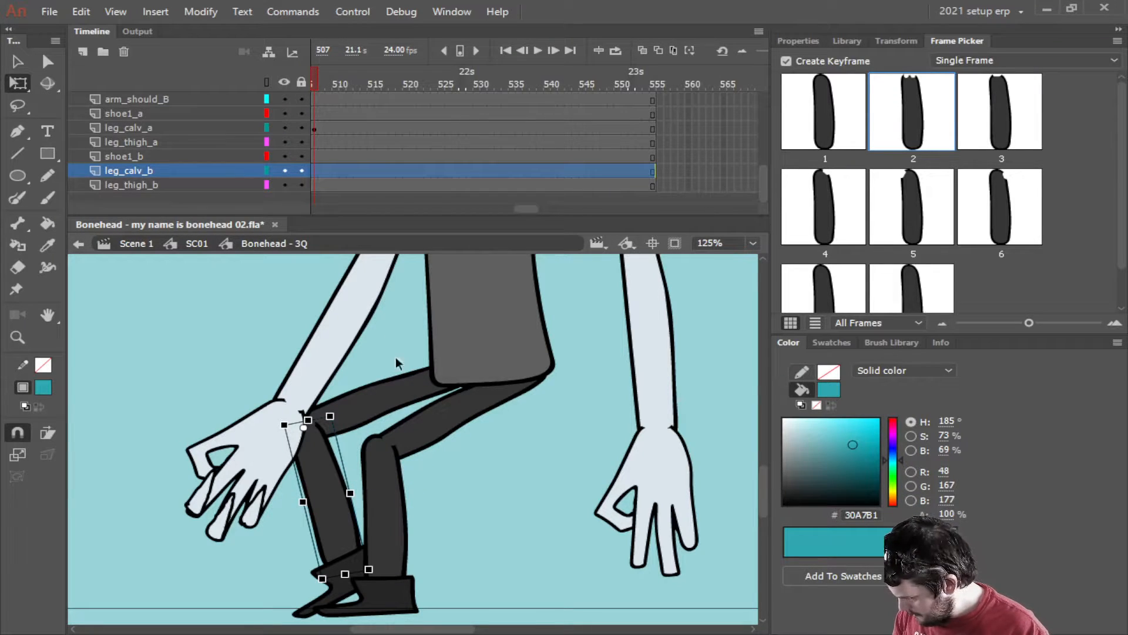
pyautogui.click(343, 336)
pyautogui.moveTo(228, 413); pyautogui.dragTo(177, 324)
# Set leg_calv_b to frame 4 in the Frame Picker to clean up its knee joint.
pyautogui.click(312, 502)
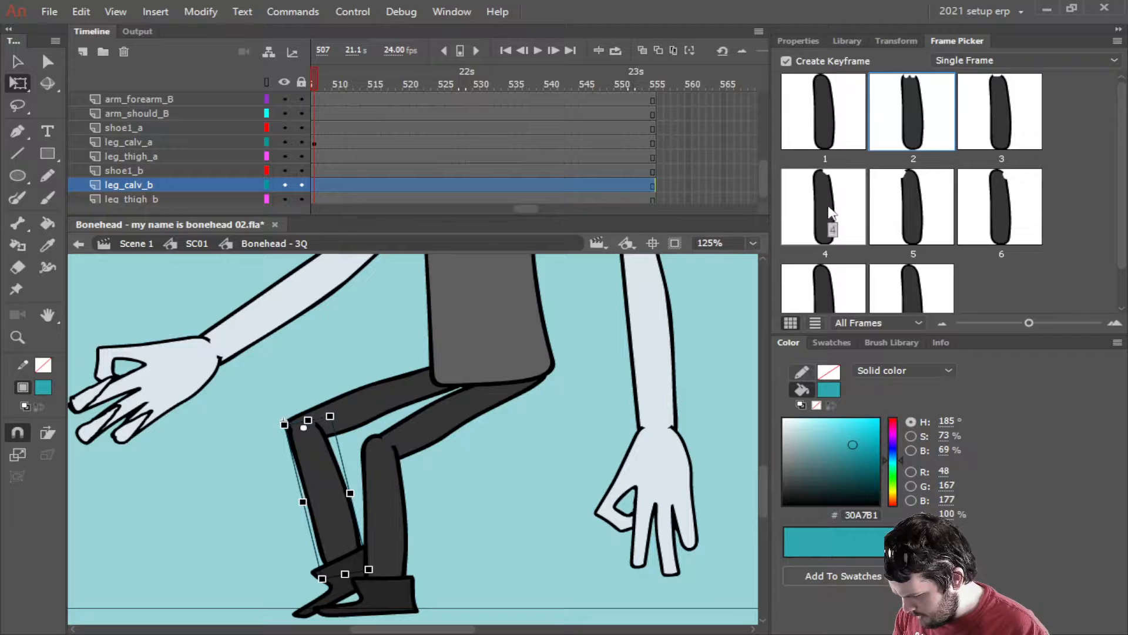
pyautogui.scroll(-1, 830, 144)
pyautogui.click(834, 151)
pyautogui.scroll(1, 833, 152)
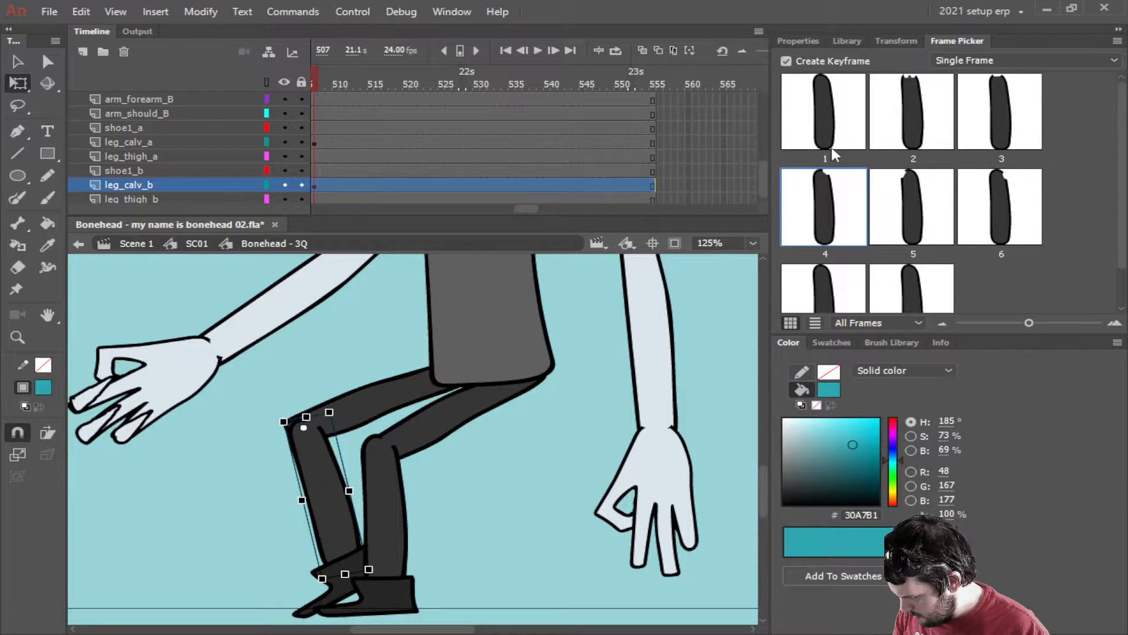
# Nudge leg_calv_b slightly up and to the left so that its knee outline lines up with the thigh.
pyautogui.click(488, 539)
pyautogui.click(325, 498)
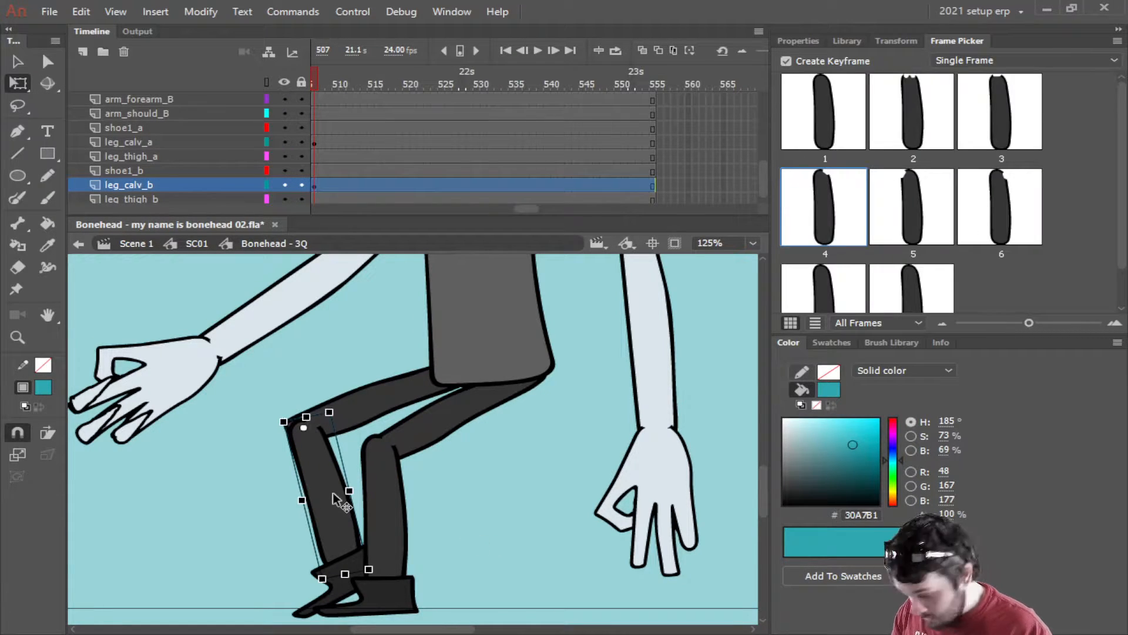
pyautogui.press('Left')
pyautogui.press('Left')
pyautogui.press('Left')
pyautogui.press('Left')
pyautogui.press('Left')
pyautogui.press('Left')
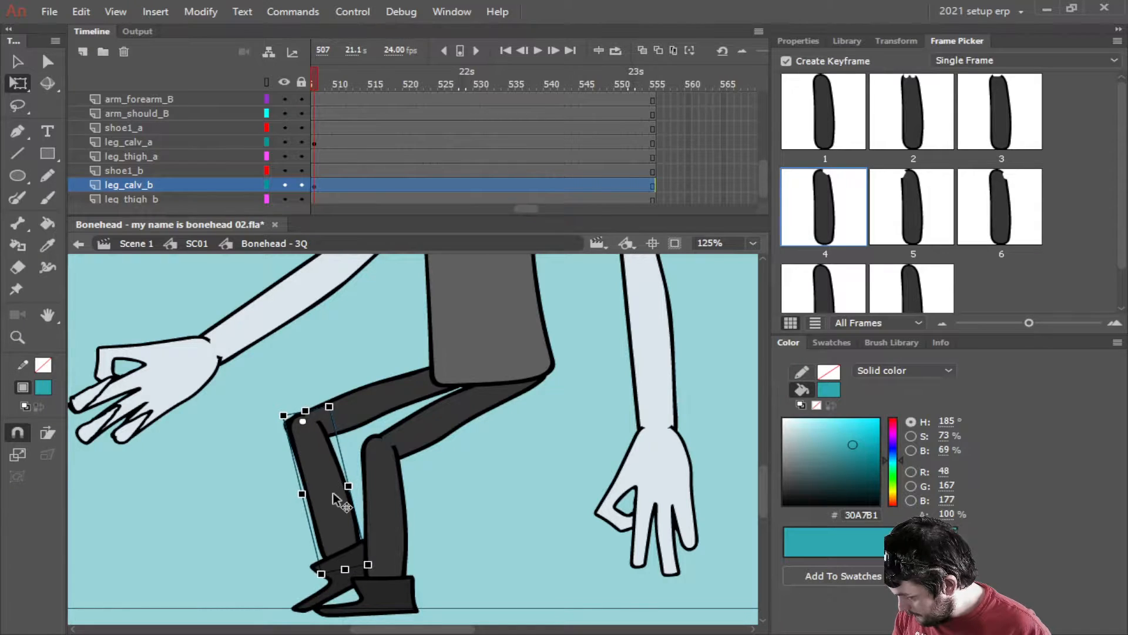
pyautogui.press('Left')
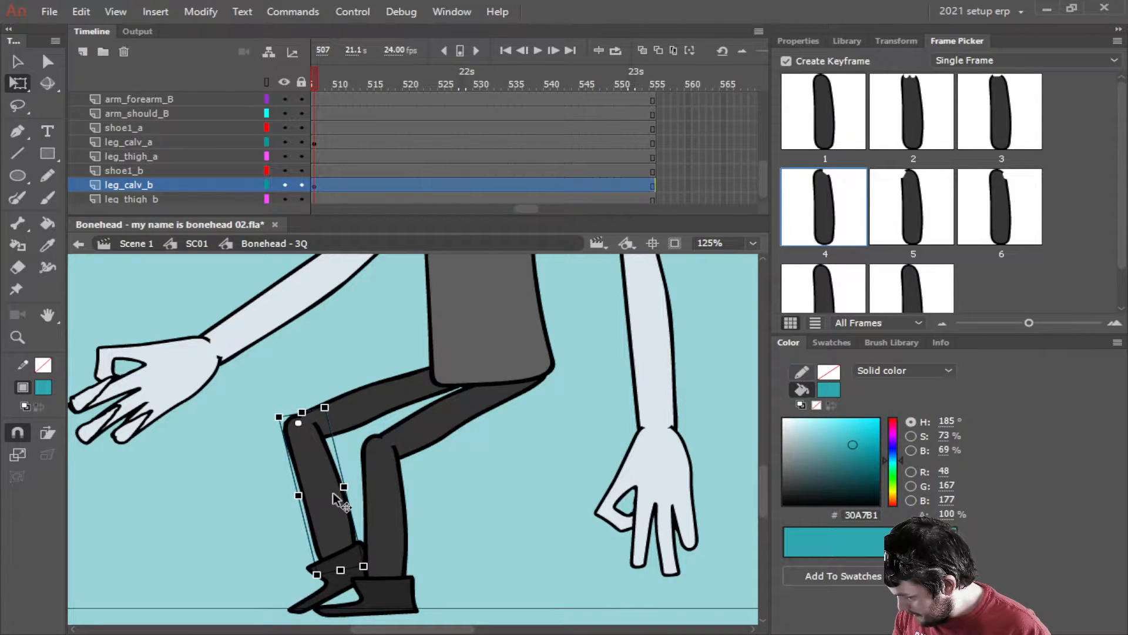
pyautogui.click(303, 364)
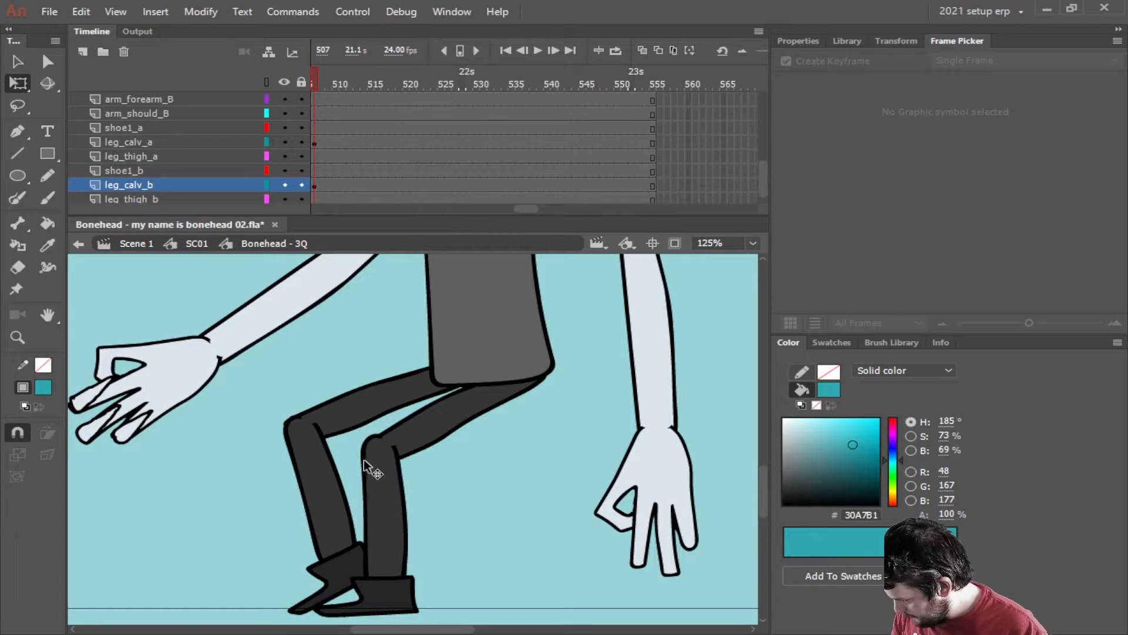
# Rotate the arm_forearm_A forearm across the front of the body and the arm_forearm_B forearm down toward the knees.
pyautogui.scroll(-1, 436, 484)
pyautogui.scroll(-1, 452, 485)
pyautogui.moveTo(473, 484); pyautogui.dragTo(527, 581)
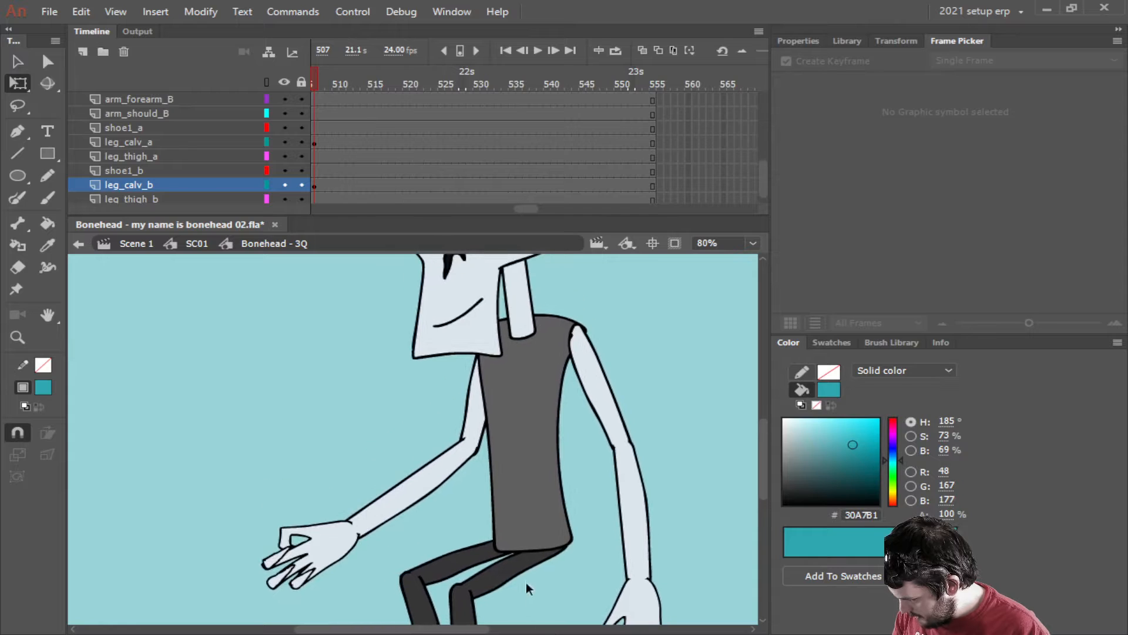
pyautogui.hotkey('ctrl', '2')
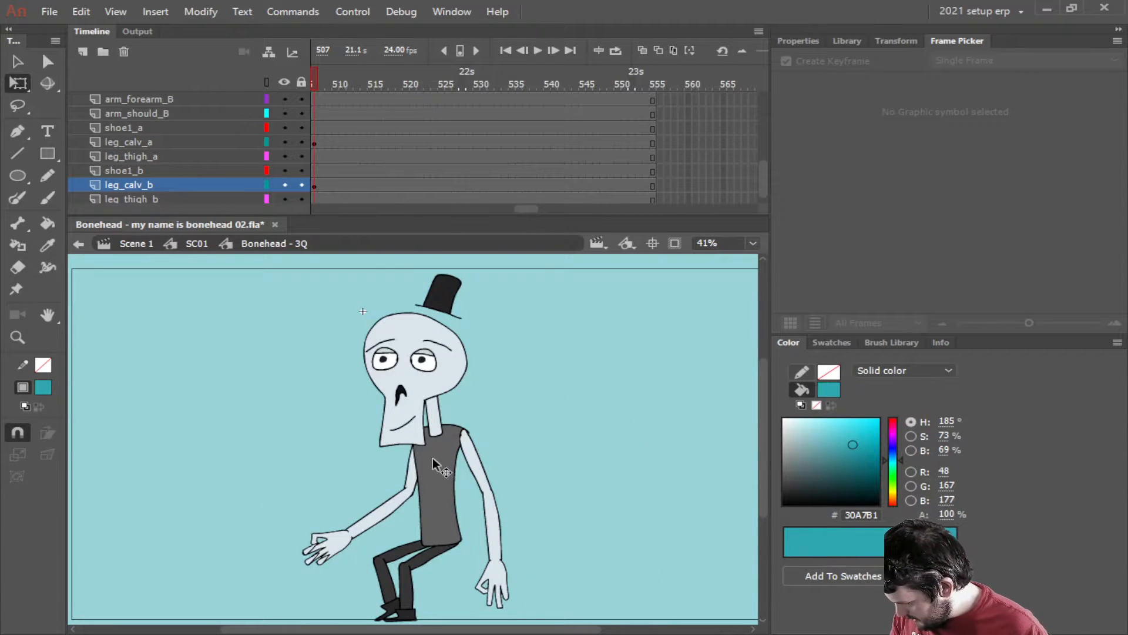
pyautogui.click(495, 550)
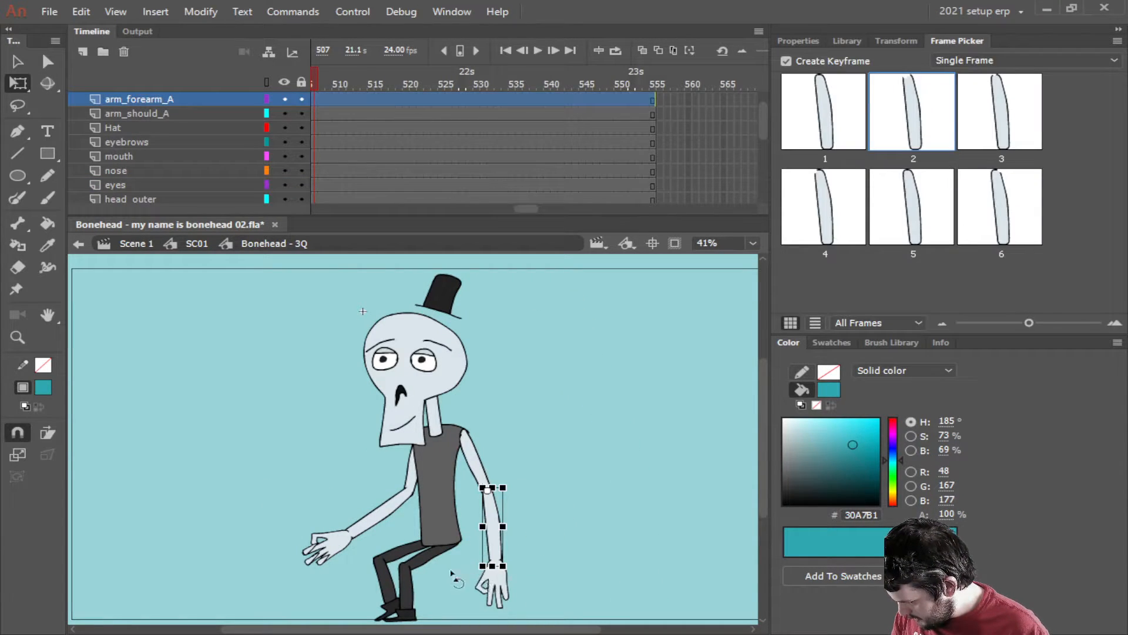
pyautogui.moveTo(450, 573); pyautogui.dragTo(413, 536)
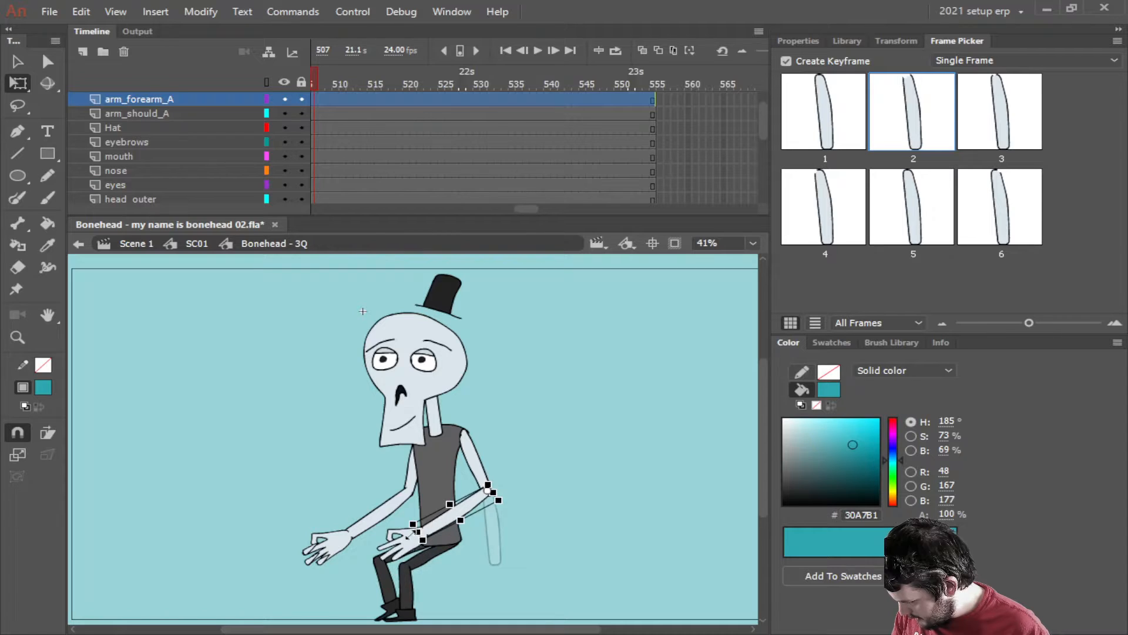
pyautogui.click(374, 521)
pyautogui.moveTo(368, 575)
pyautogui.mouseDown()
pyautogui.moveTo(403, 589)
pyautogui.moveTo(388, 574)
pyautogui.mouseUp()
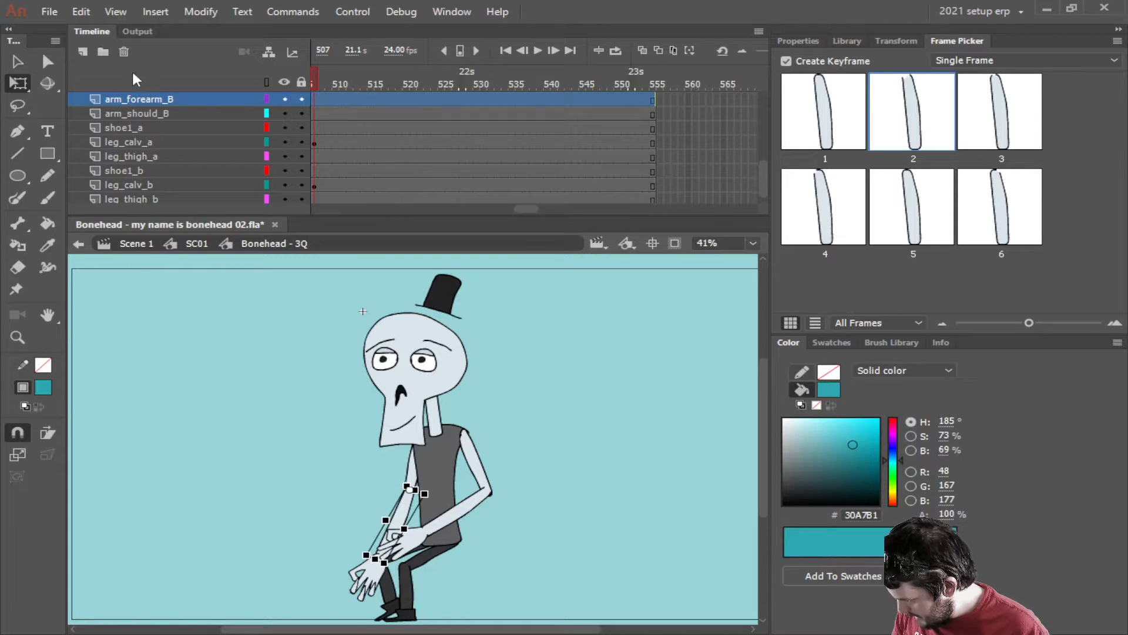
# Move the hand_B, arm_forearm_B and arm_should_B layers below leg_thigh_b so the arm sits behind the legs, and save the file.
pyautogui.click(139, 114)
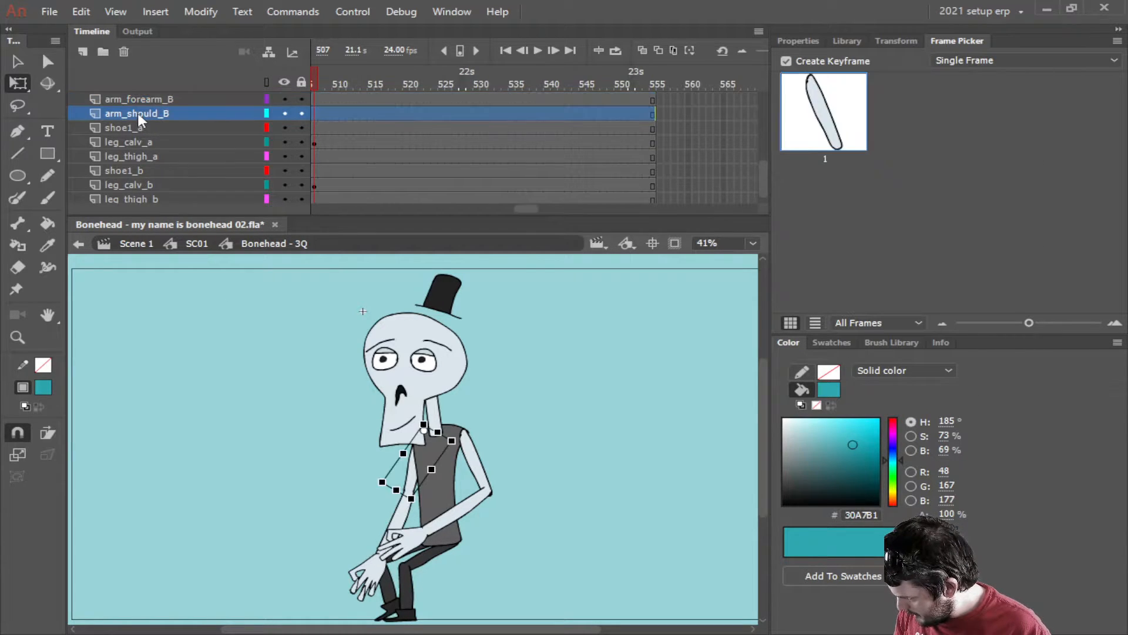
pyautogui.scroll(1, 137, 112)
pyautogui.keyDown('shift'); pyautogui.click(124, 114); pyautogui.keyUp('shift')
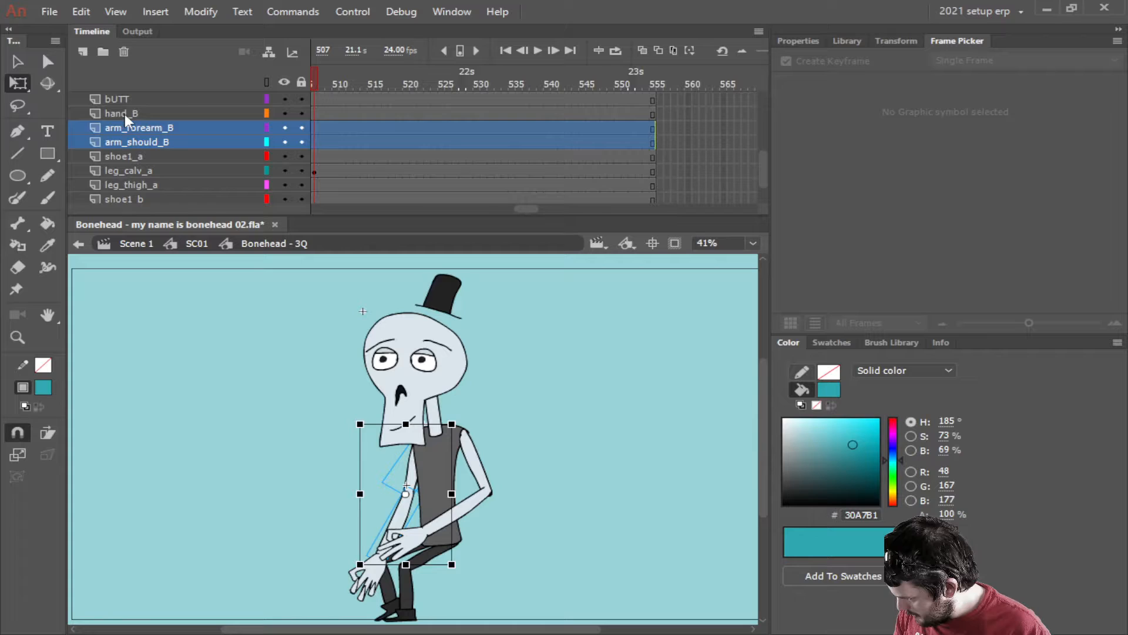
pyautogui.click(149, 142)
pyautogui.scroll(-2, 159, 176)
pyautogui.moveTo(174, 230); pyautogui.dragTo(174, 226)
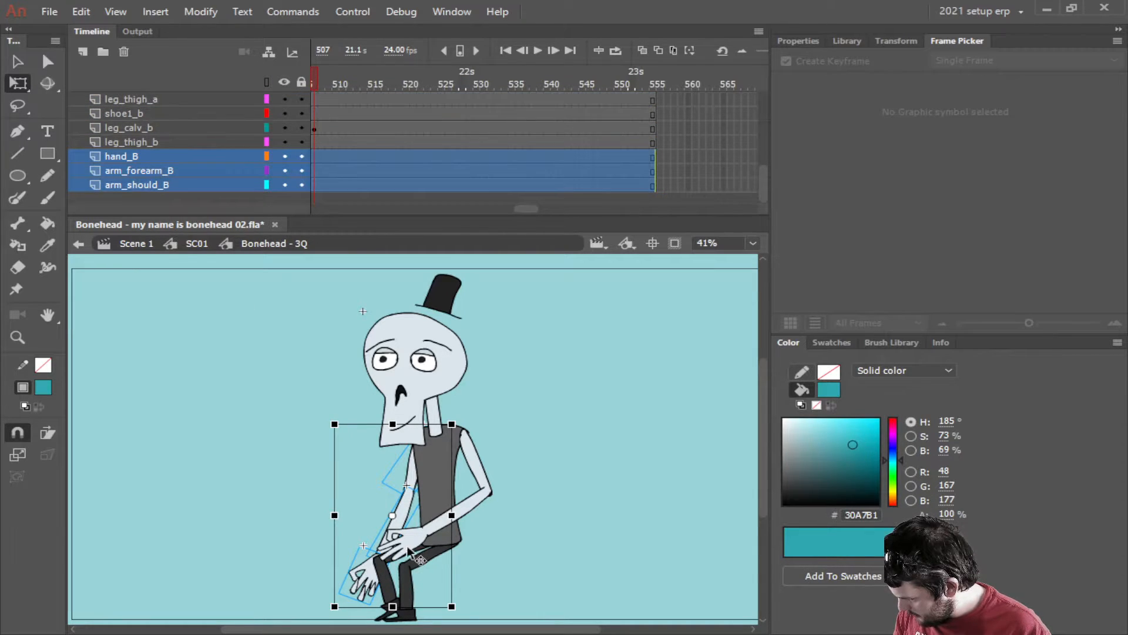
pyautogui.click(256, 511)
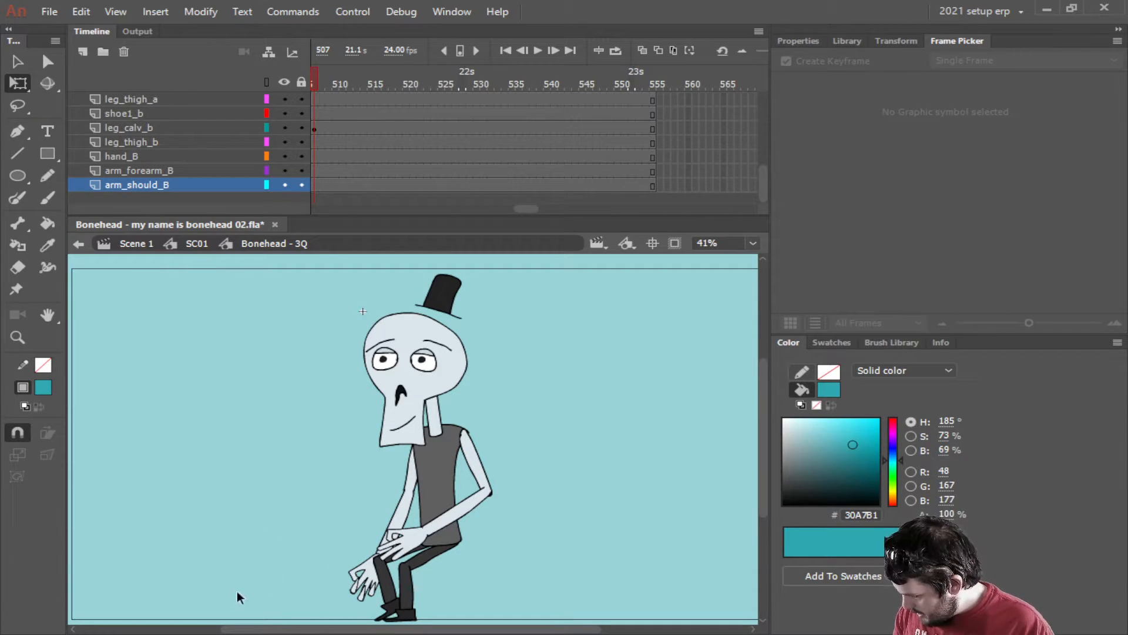
pyautogui.click(408, 424)
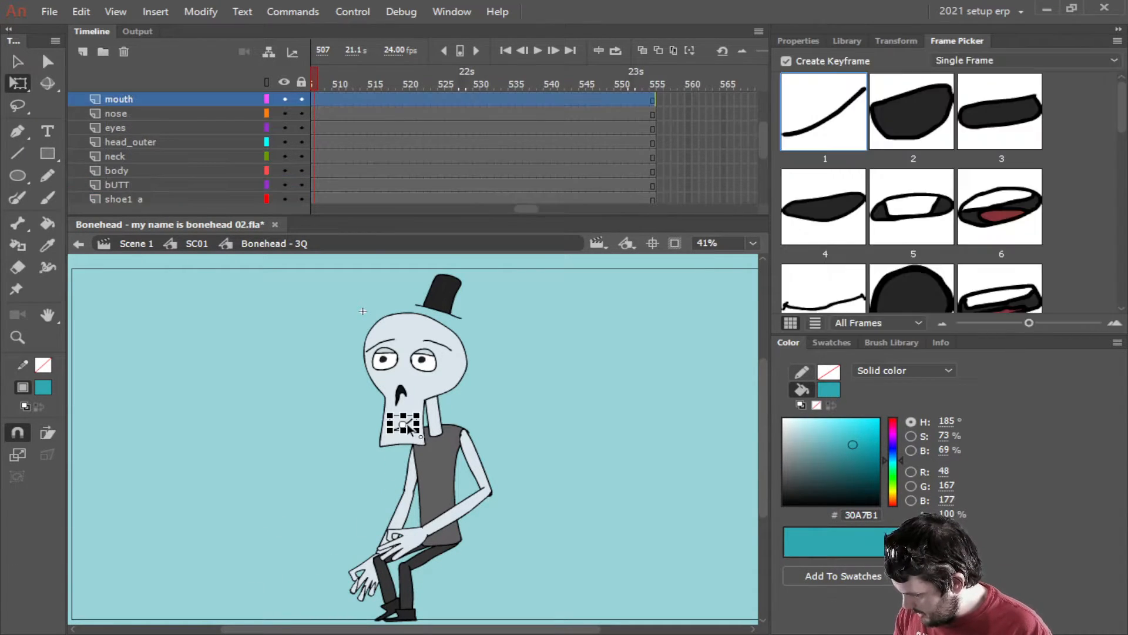
pyautogui.hotkey('ctrl', 's')
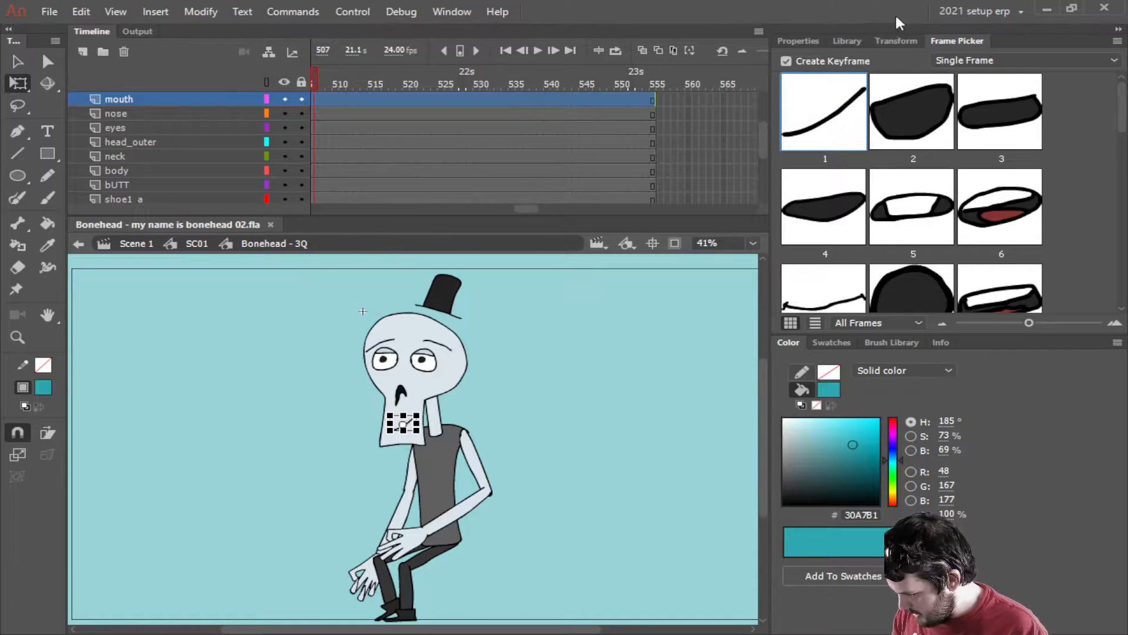
# Return to frame 1 of the Bonehead - 3Q timeline and copy the AUDIO layer.
pyautogui.click(800, 41)
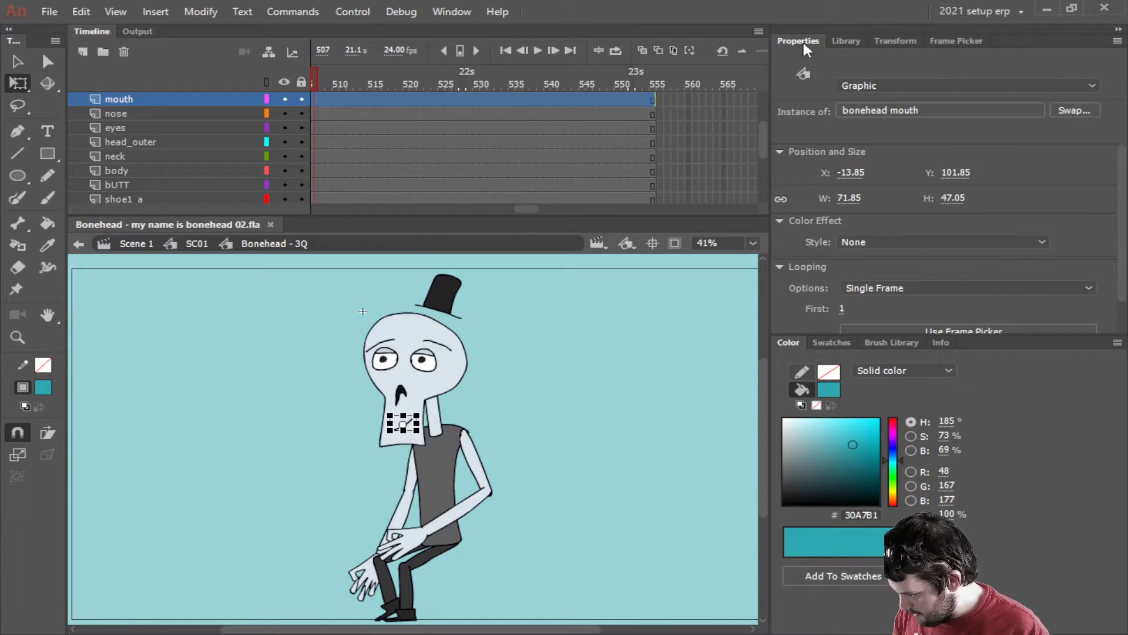
pyautogui.click(426, 364)
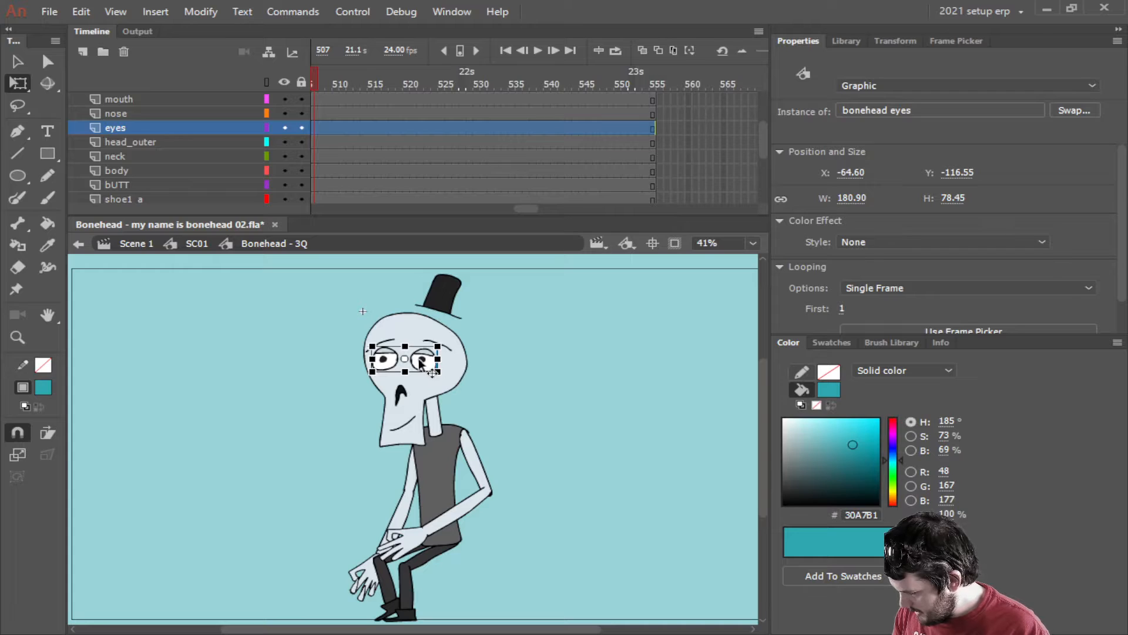
pyautogui.scroll(3, 144, 153)
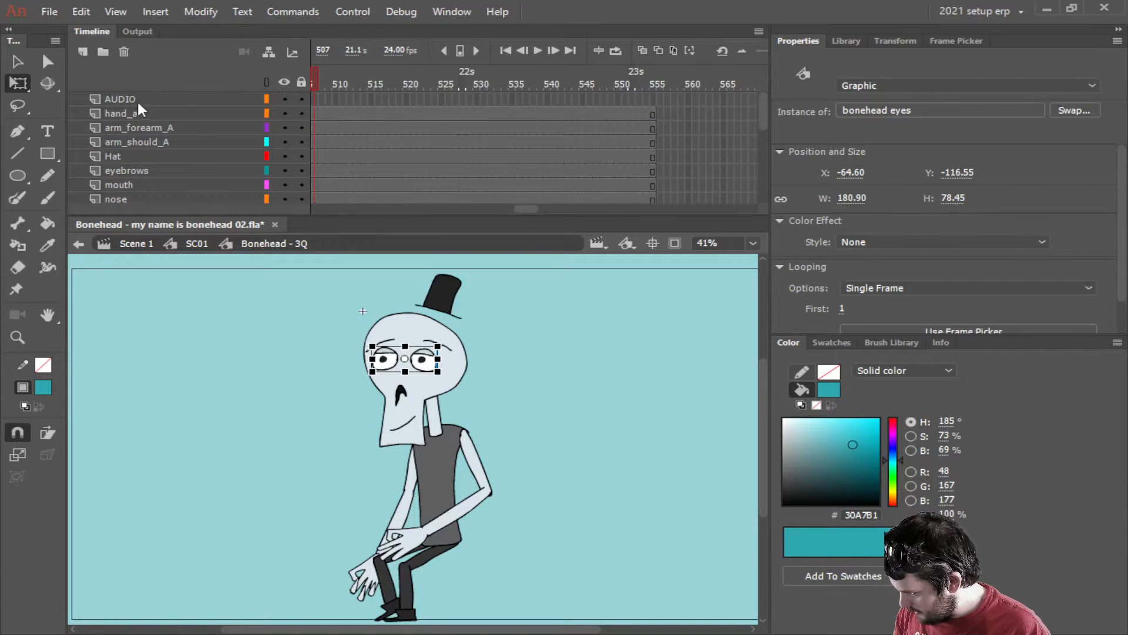
pyautogui.click(138, 101)
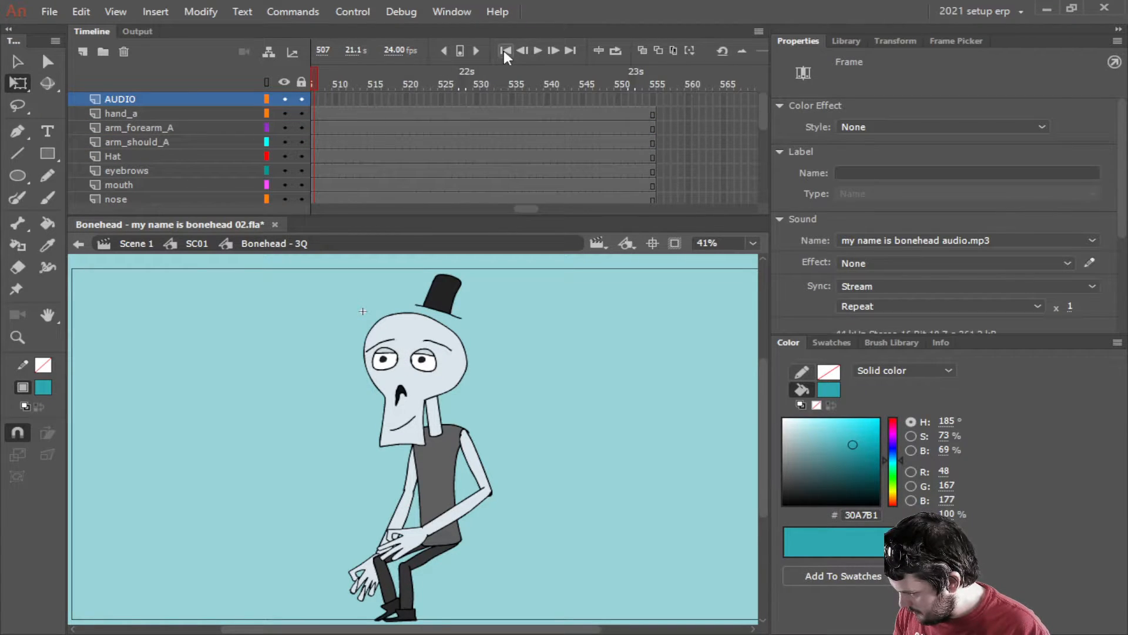
pyautogui.click(504, 50)
pyautogui.rightClick(144, 101)
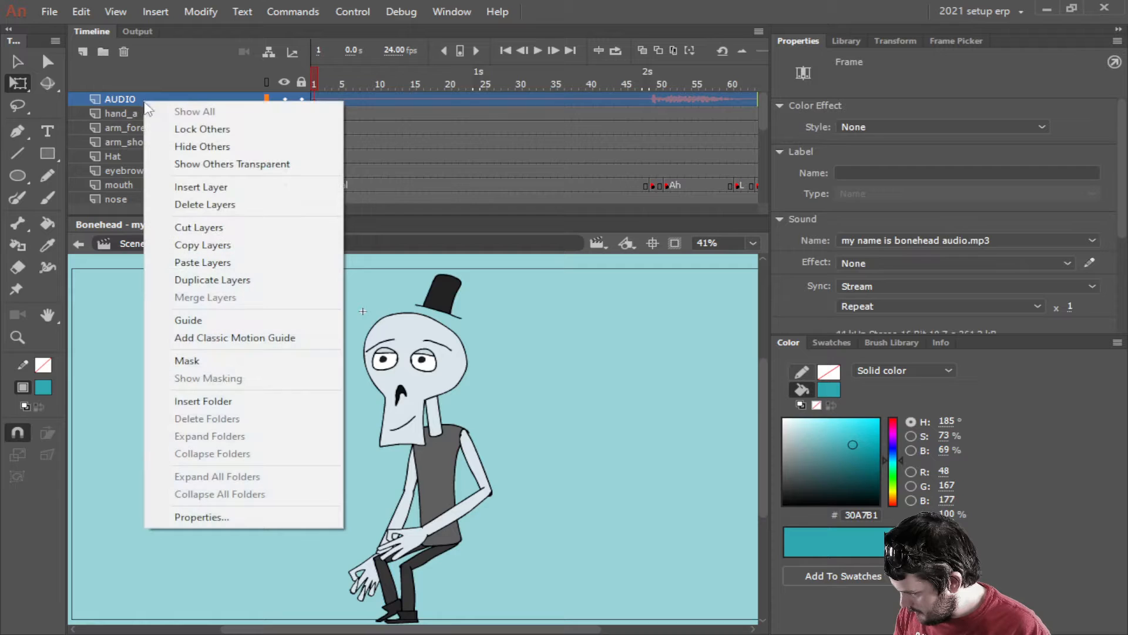
pyautogui.click(183, 250)
# Open the bonehead eyes symbol for editing and paste the AUDIO layer above the eyelid layer.
pyautogui.click(408, 425)
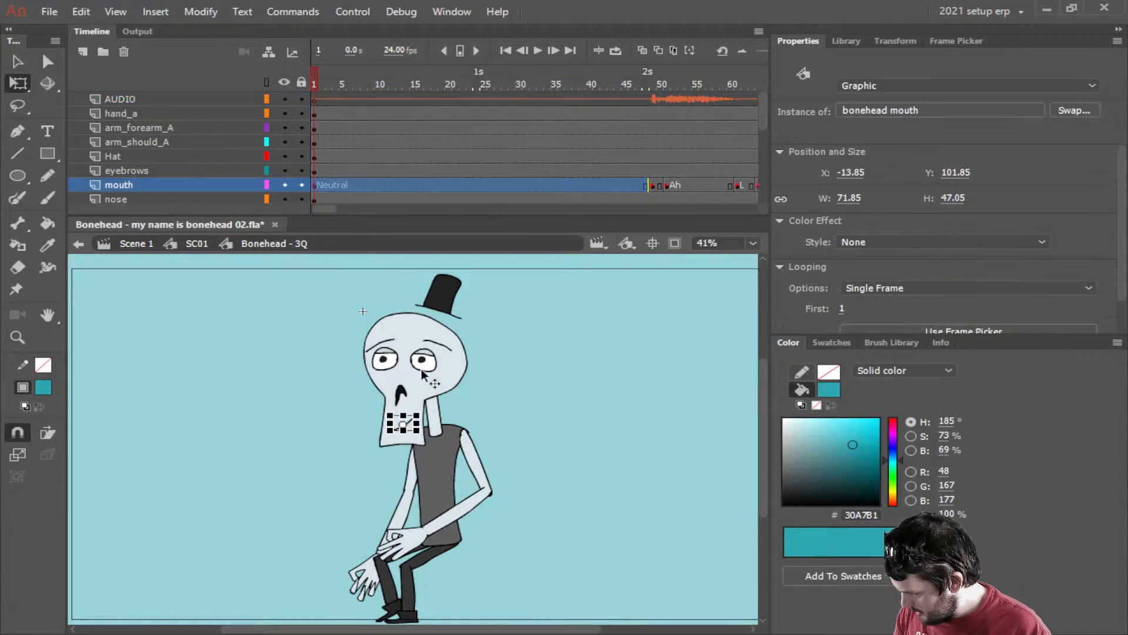
pyautogui.click(422, 371)
pyautogui.doubleClick(423, 368)
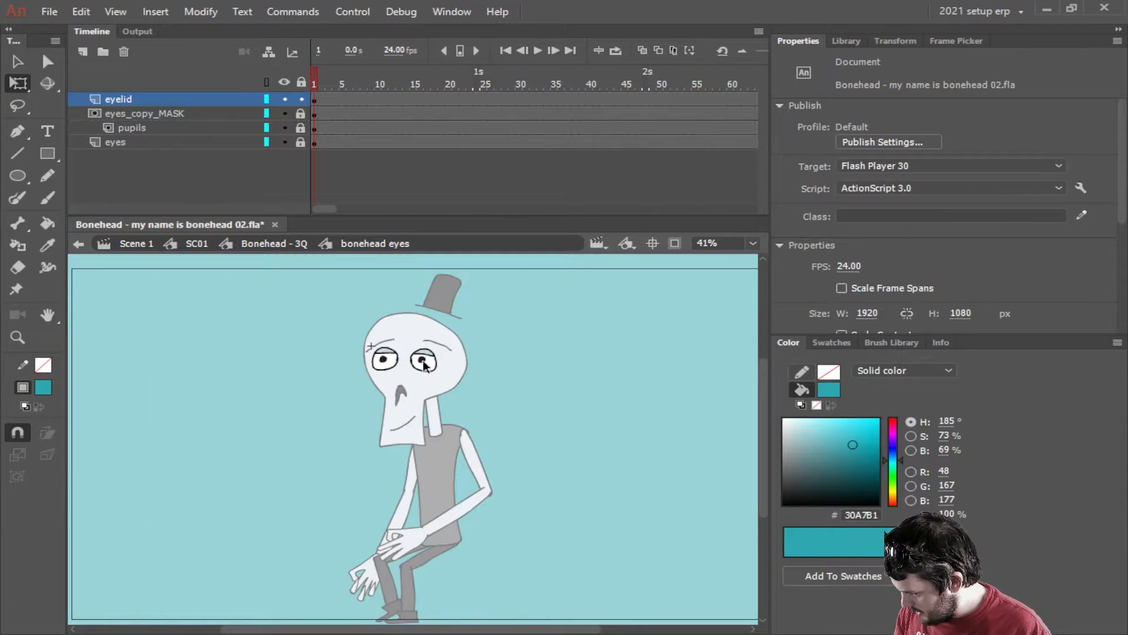
pyautogui.rightClick(121, 101)
pyautogui.click(150, 264)
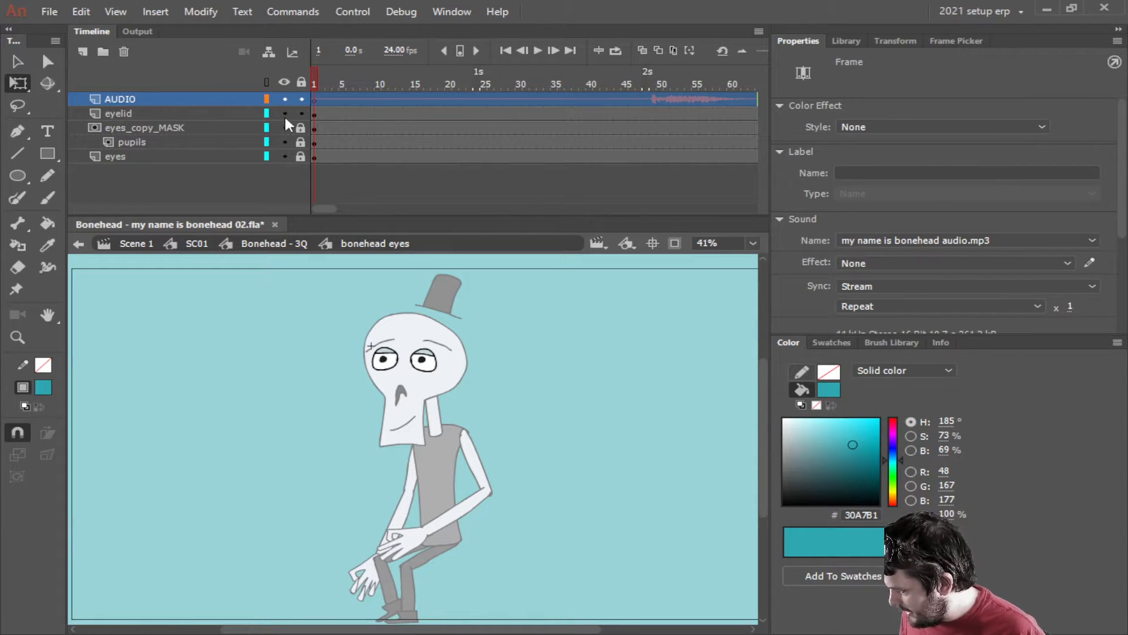
# Save the file and set the eyelid graphic to frame 6 in the Frame Picker at timeline frame 1.
pyautogui.click(172, 114)
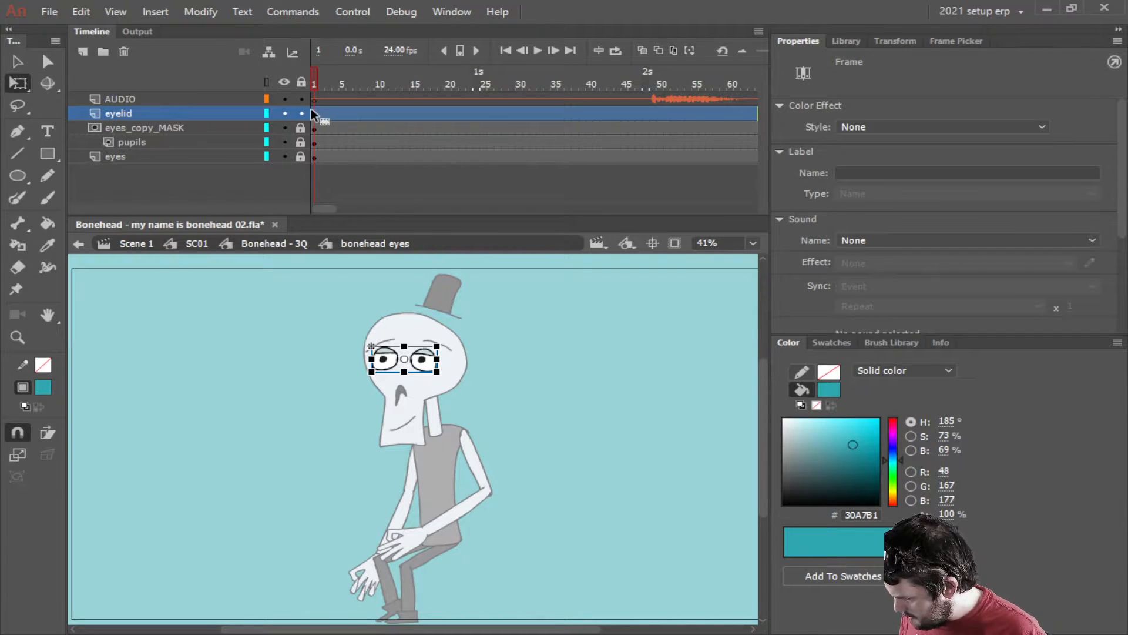
pyautogui.click(949, 41)
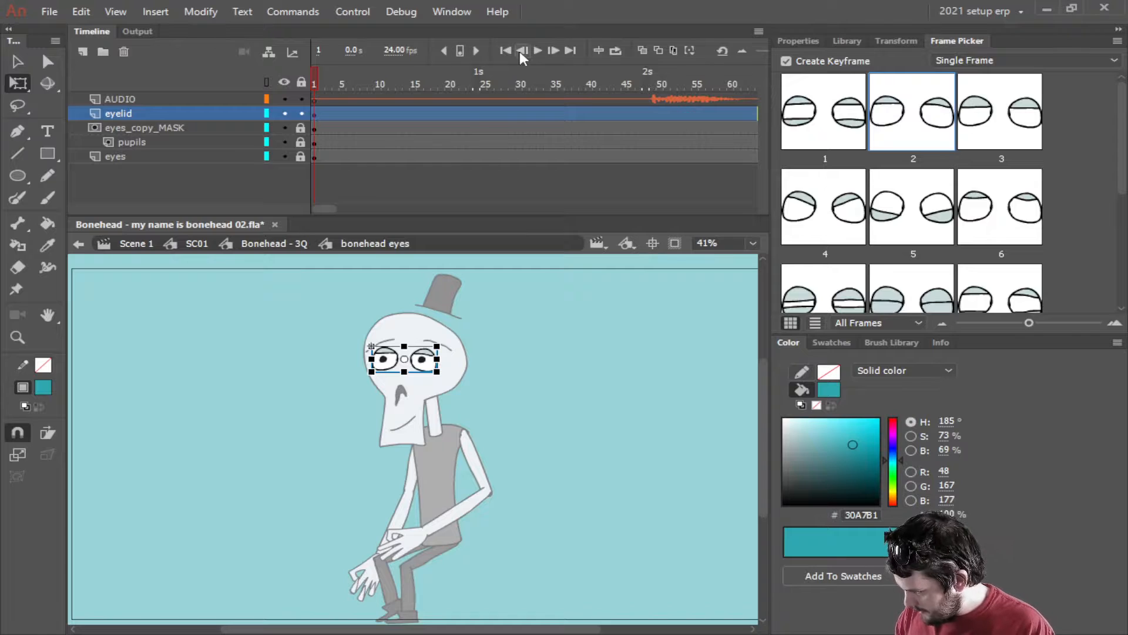
pyautogui.hotkey('ctrl', 's')
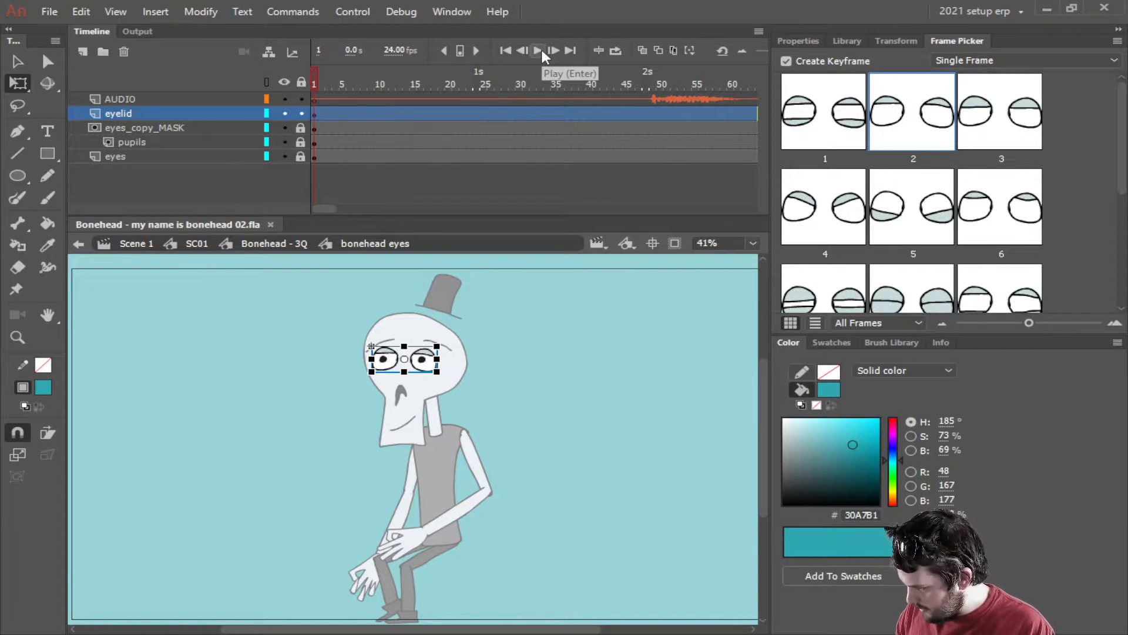
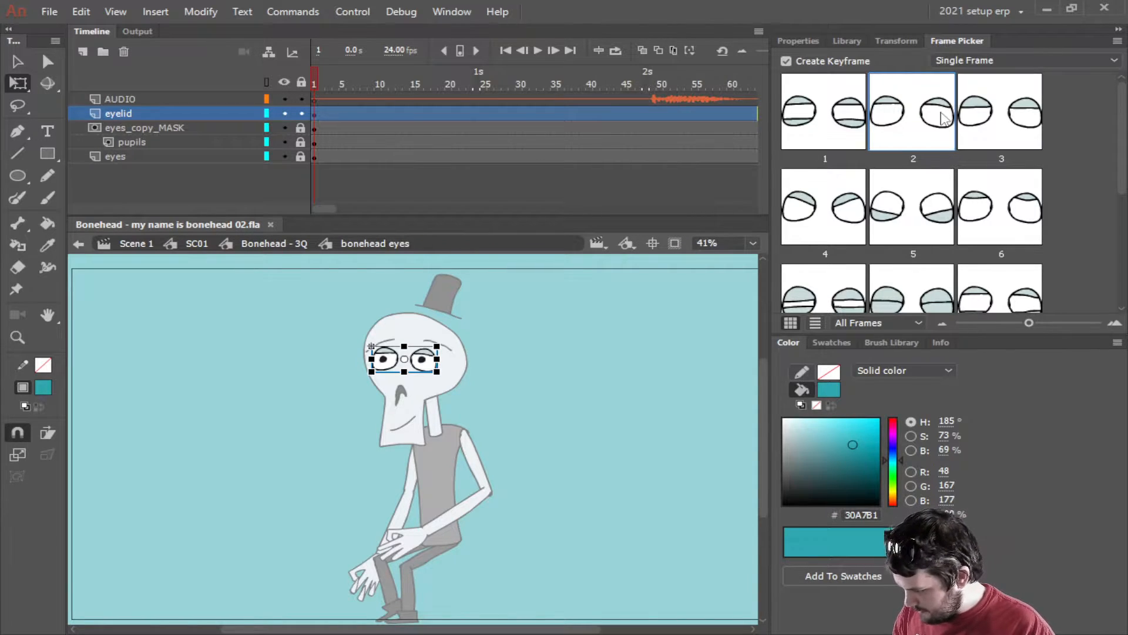
pyautogui.click(980, 206)
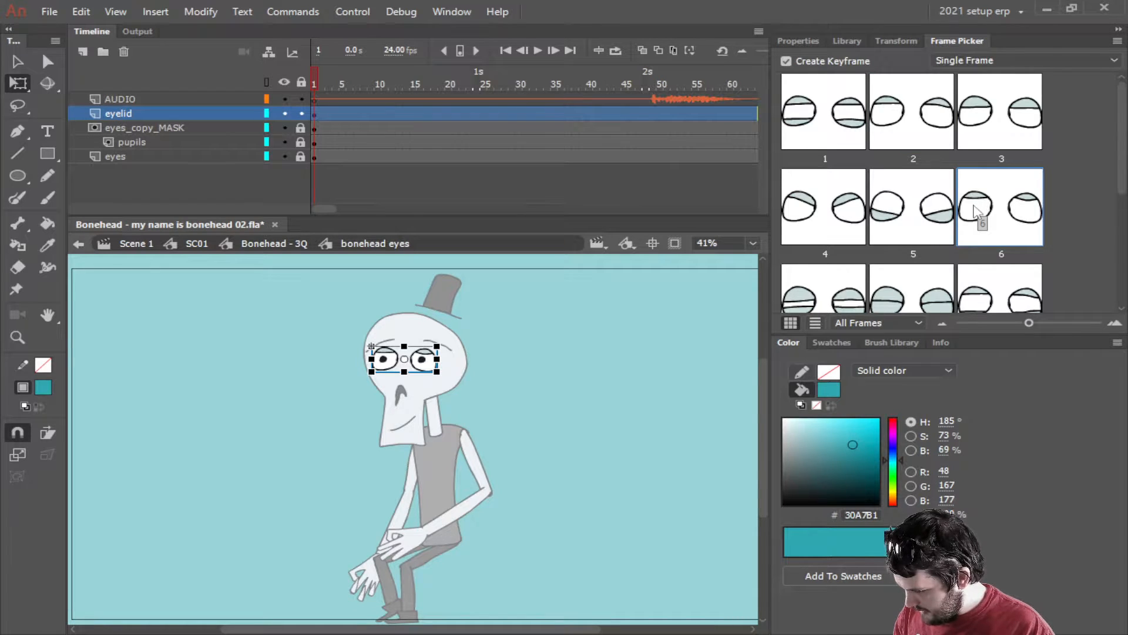
pyautogui.scroll(-1, 973, 219)
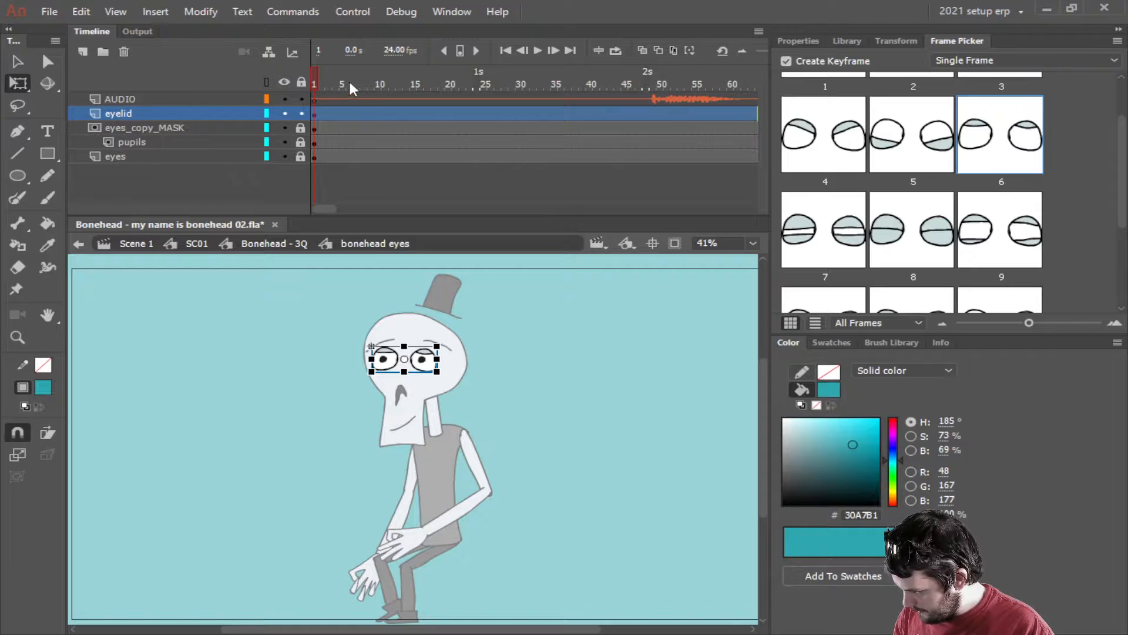
# Play the audio to find the timing and key the eyelid at timeline frame 38 with Frame Picker frame 9.
pyautogui.click(537, 49)
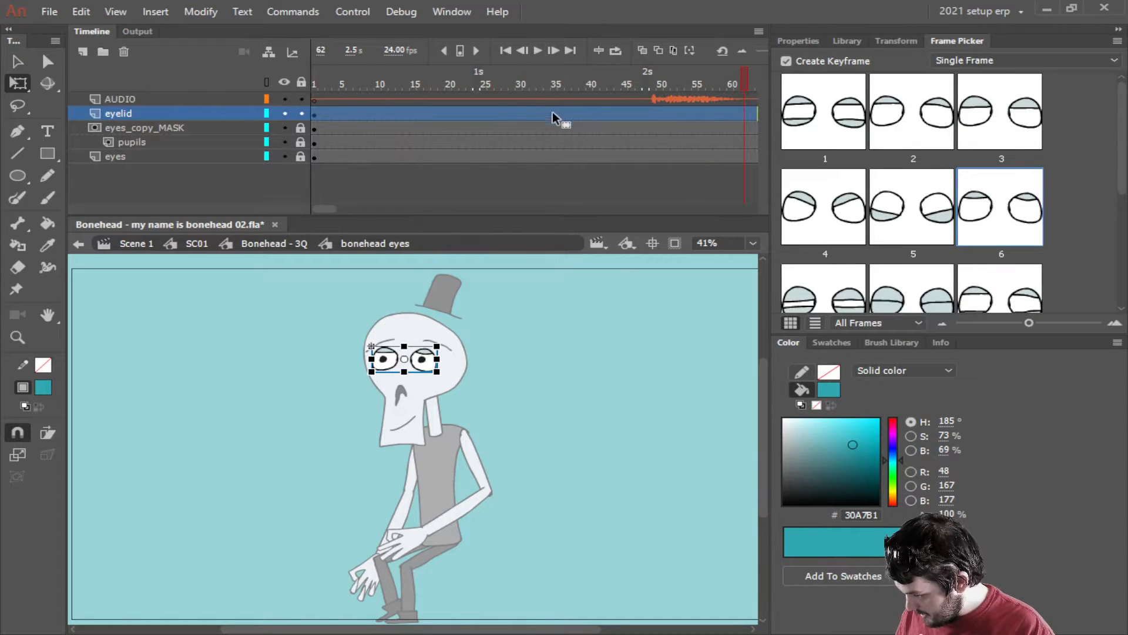
pyautogui.moveTo(327, 211)
pyautogui.mouseDown()
pyautogui.moveTo(337, 211)
pyautogui.moveTo(324, 212)
pyautogui.mouseUp()
pyautogui.click(616, 115)
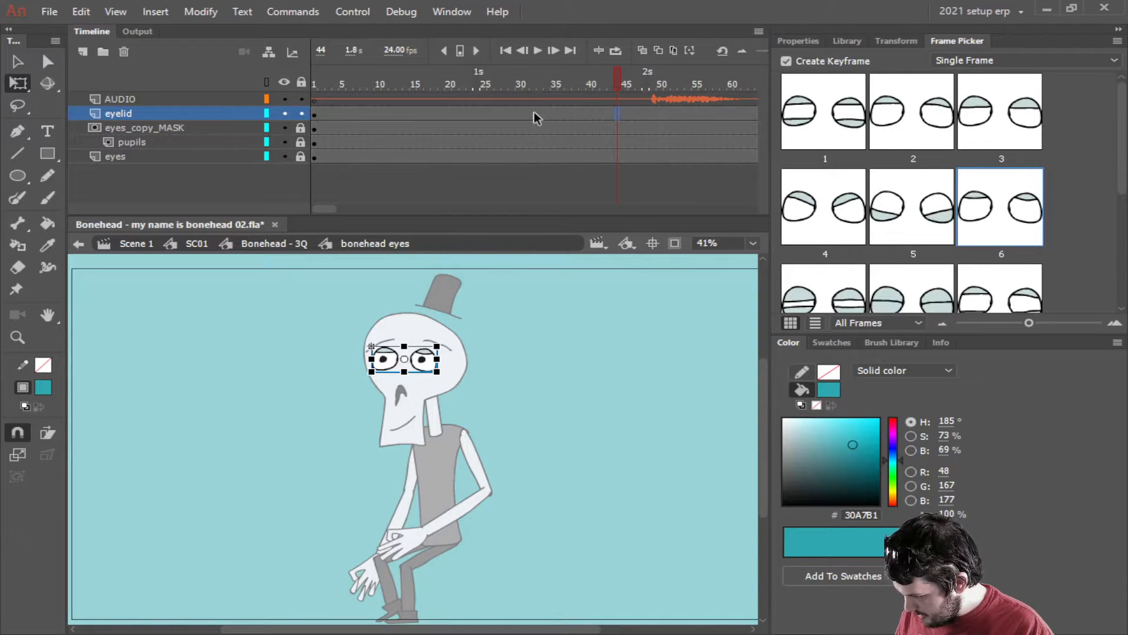
pyautogui.click(575, 116)
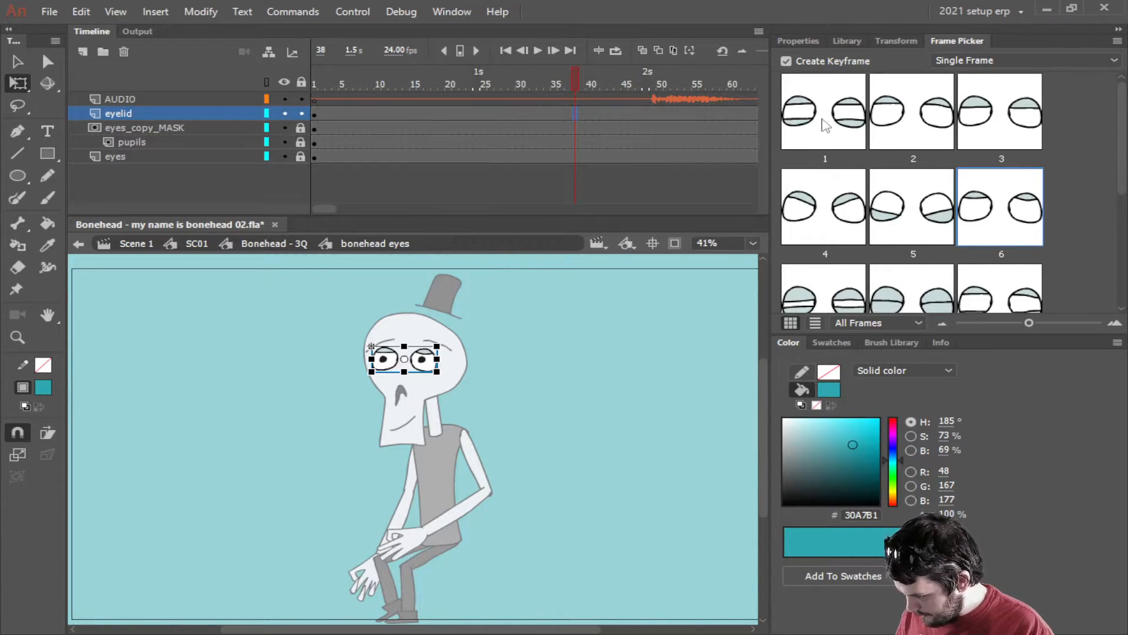
pyautogui.scroll(-1, 858, 226)
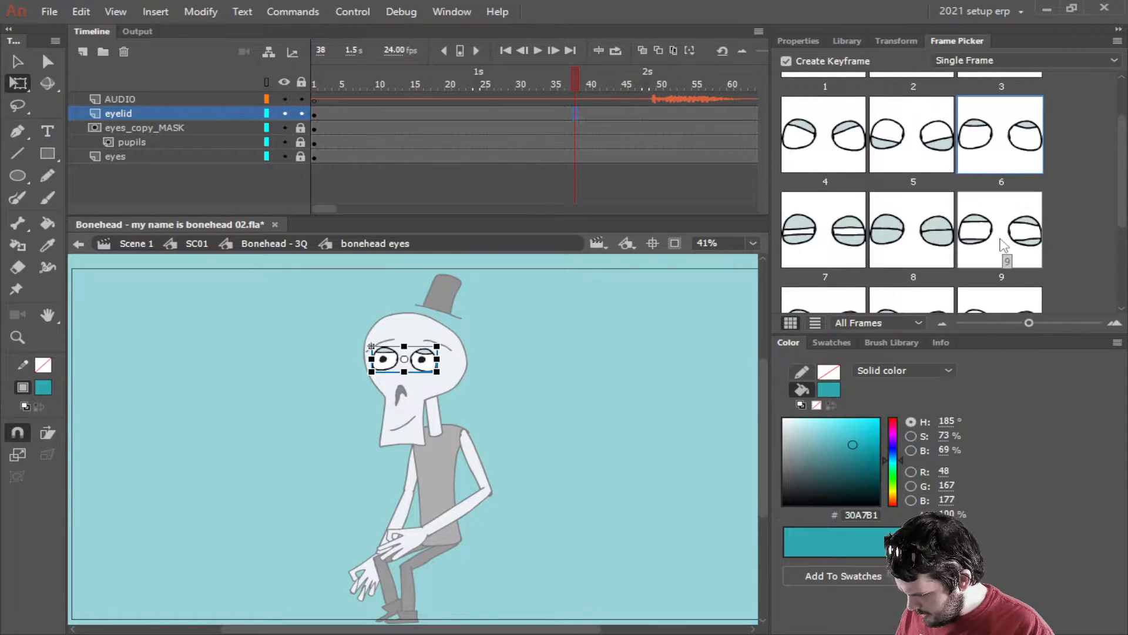
pyautogui.scroll(-1, 1001, 244)
pyautogui.scroll(1, 1002, 243)
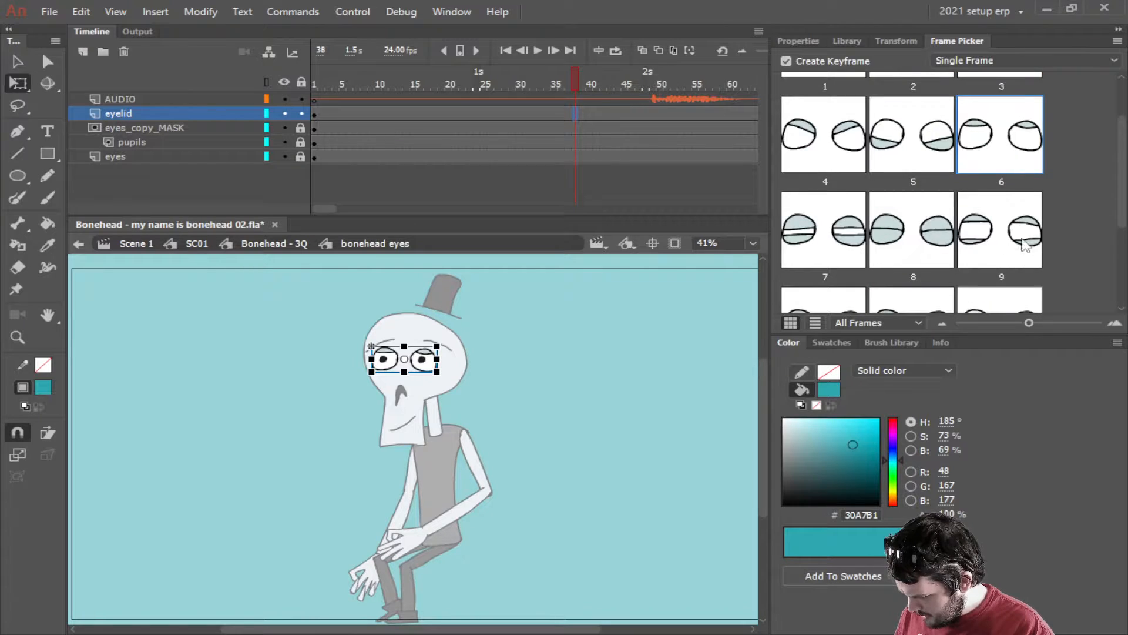
pyautogui.click(1011, 246)
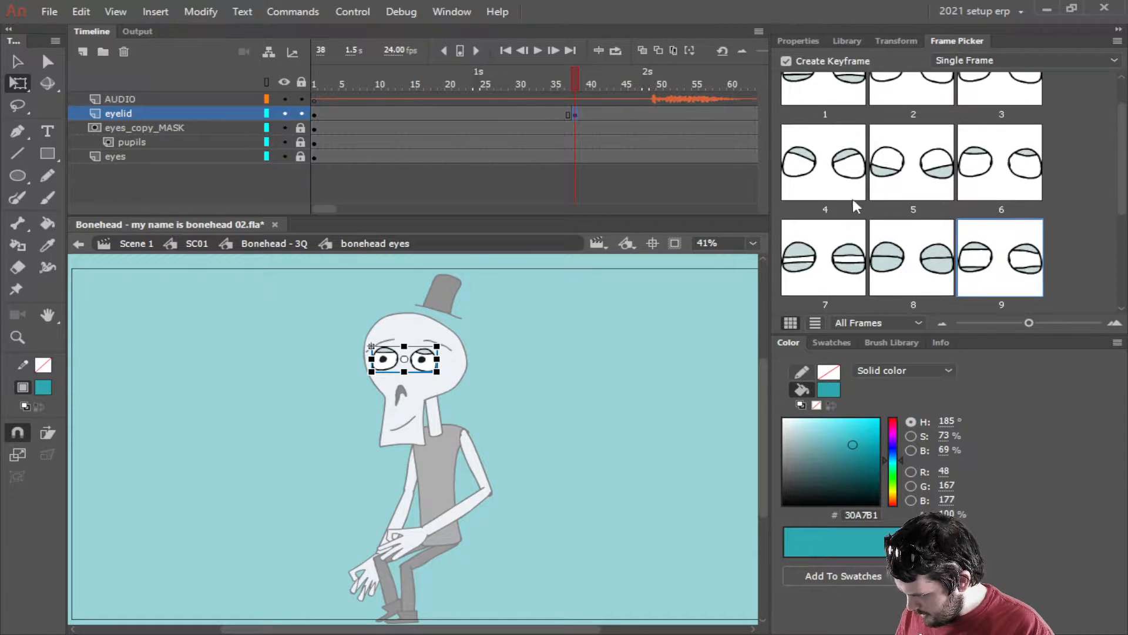
# Key the eyelid at timeline frame 39 with Frame Picker frame 8.
pyautogui.press('.')
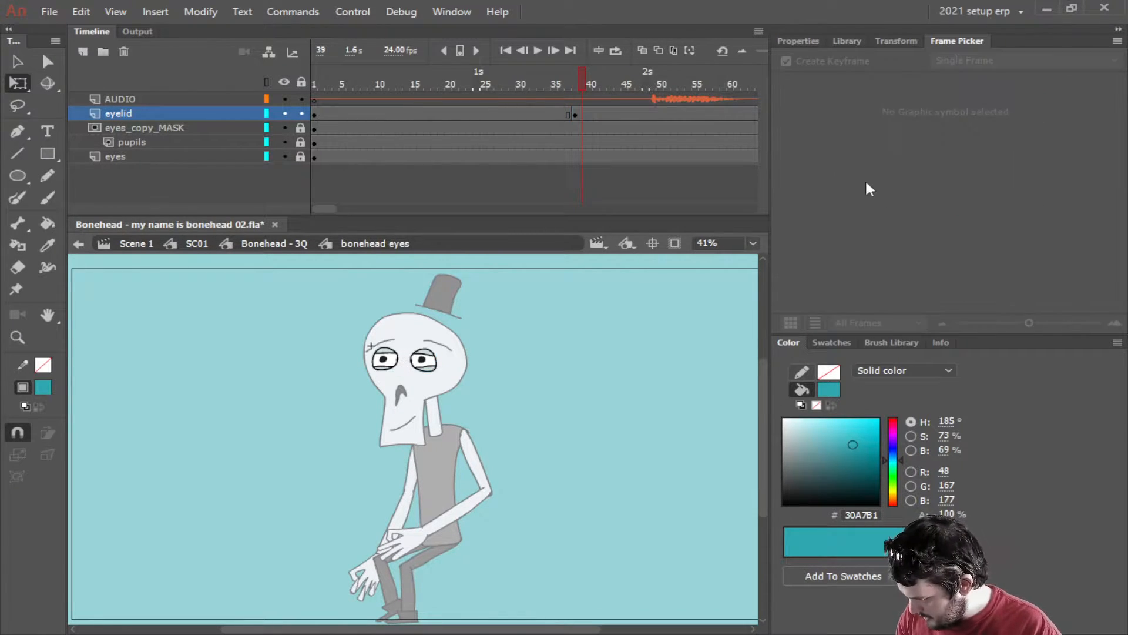
pyautogui.click(422, 366)
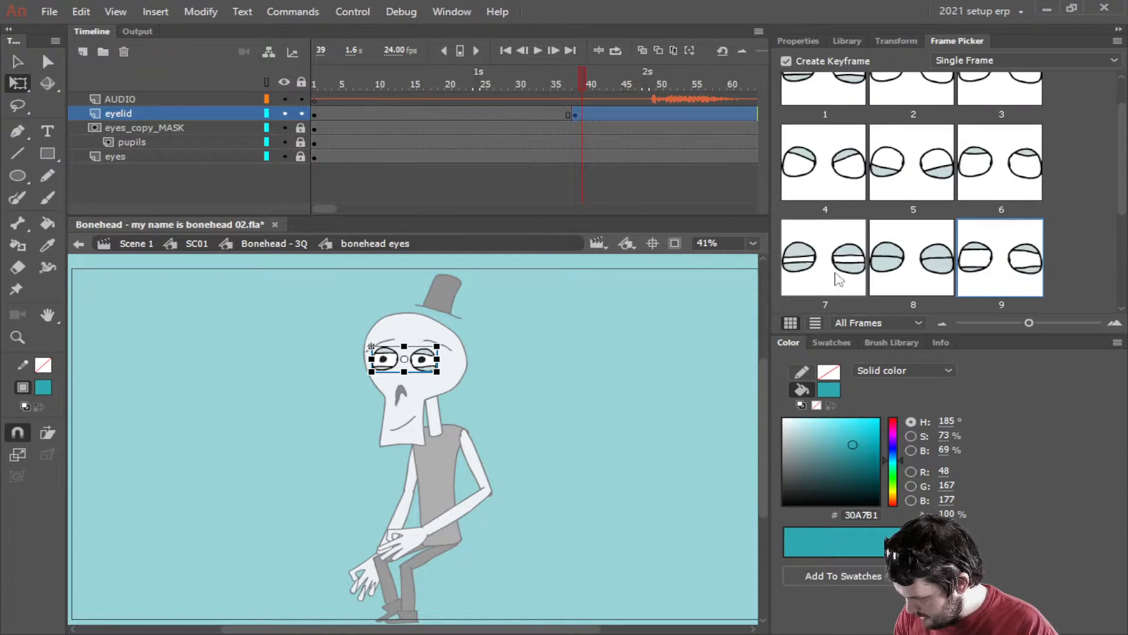
pyautogui.click(584, 115)
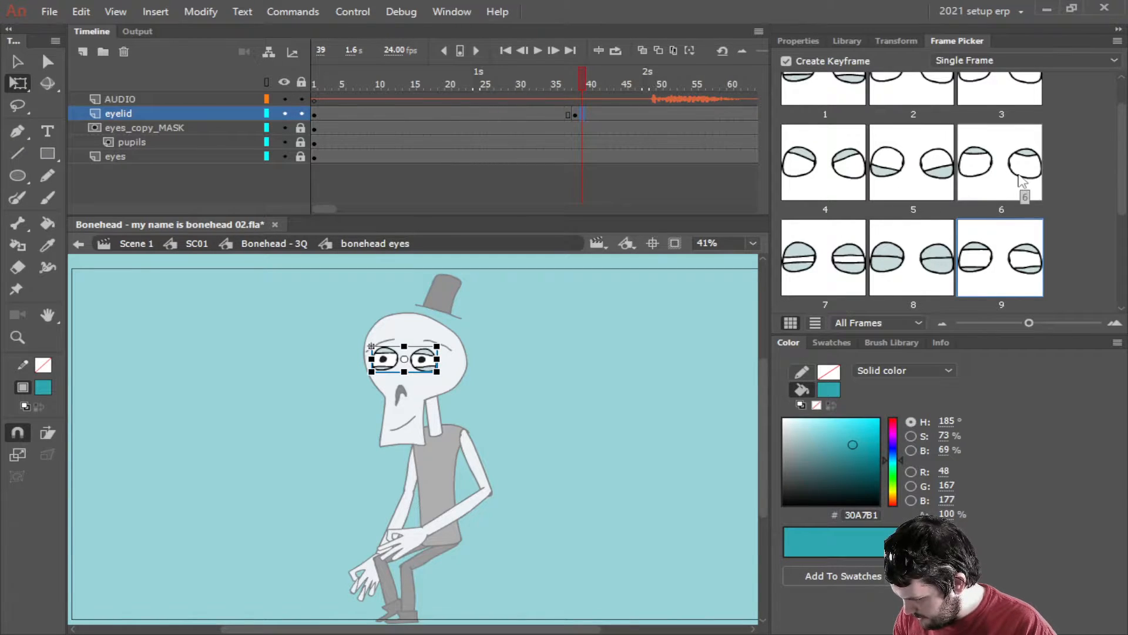
pyautogui.click(939, 282)
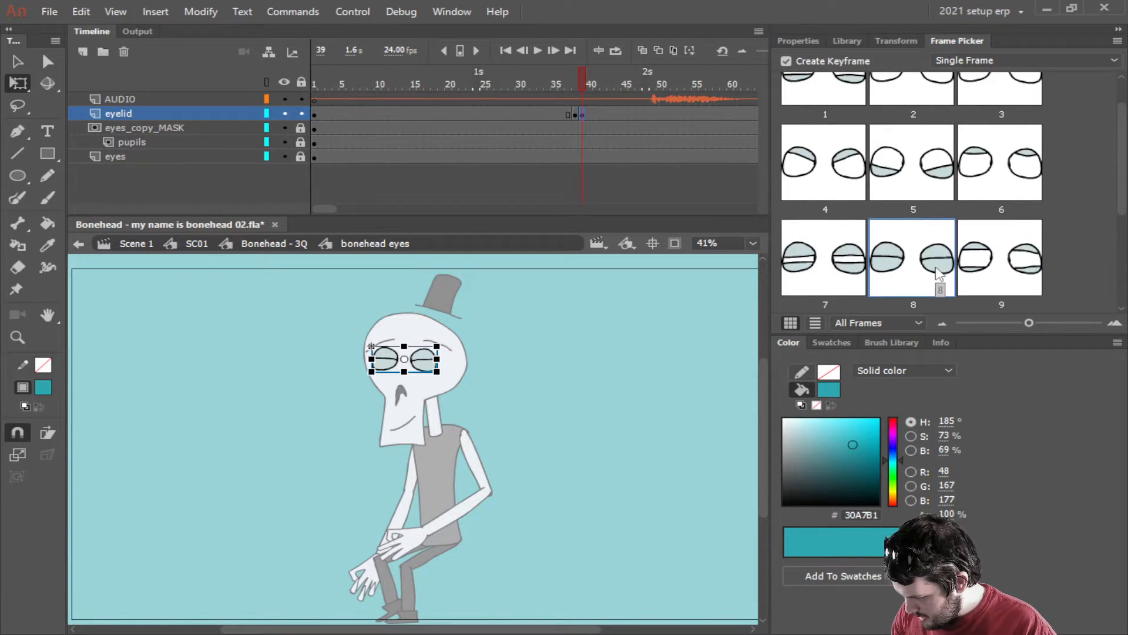
# Key the eyelid at timeline frame 40 with Frame Picker frame 7 and at frame 41 with Frame Picker frame 9.
pyautogui.click(590, 114)
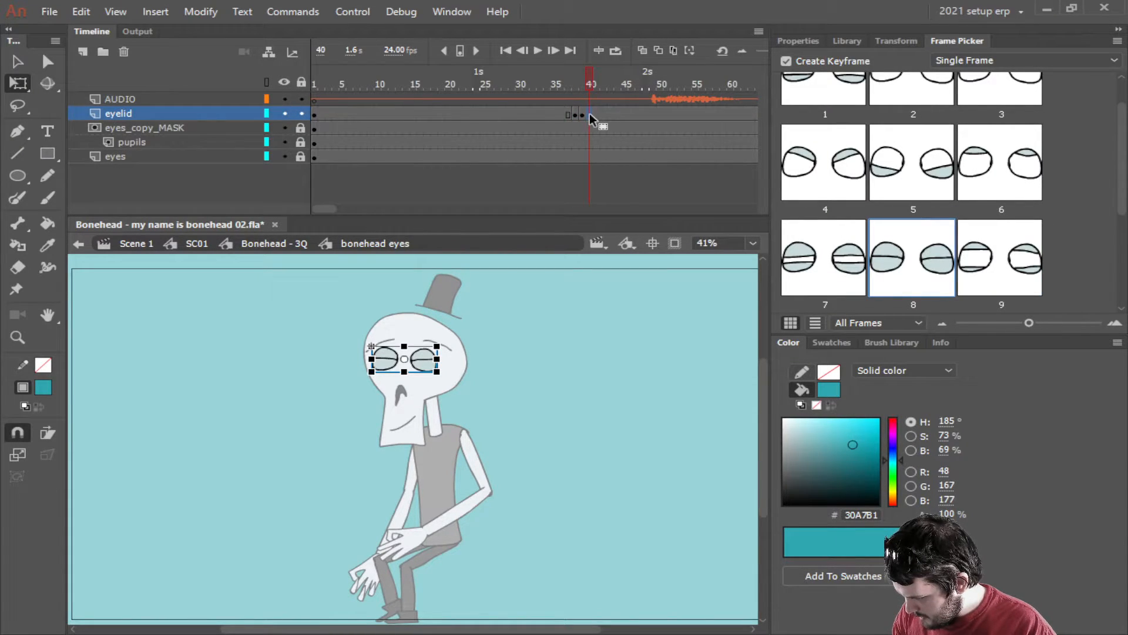
pyautogui.click(829, 261)
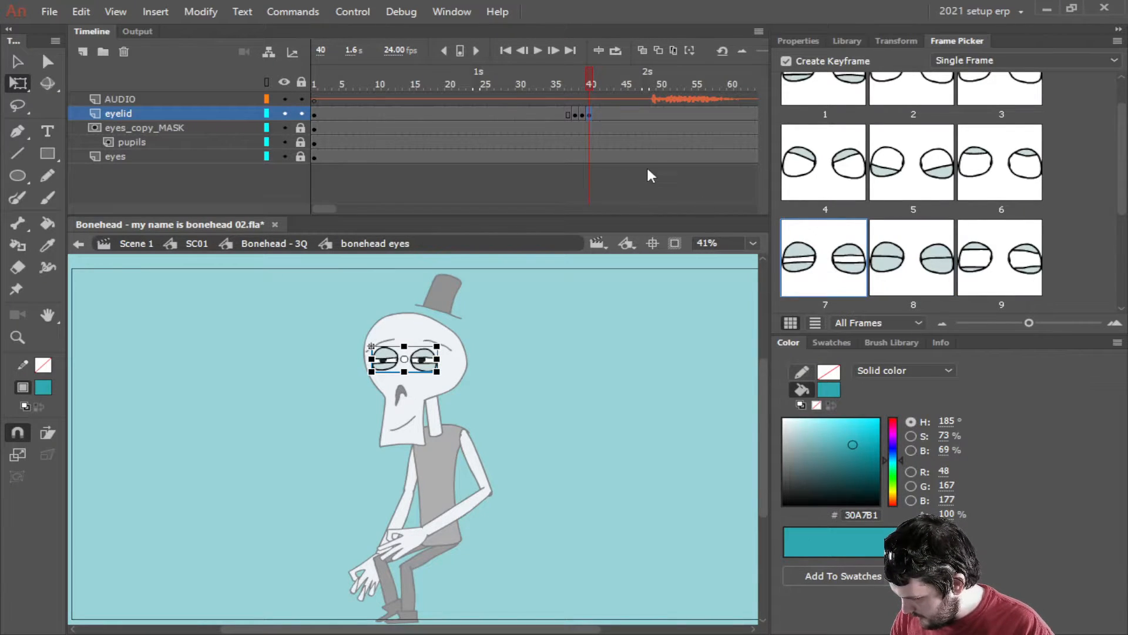
pyautogui.click(595, 114)
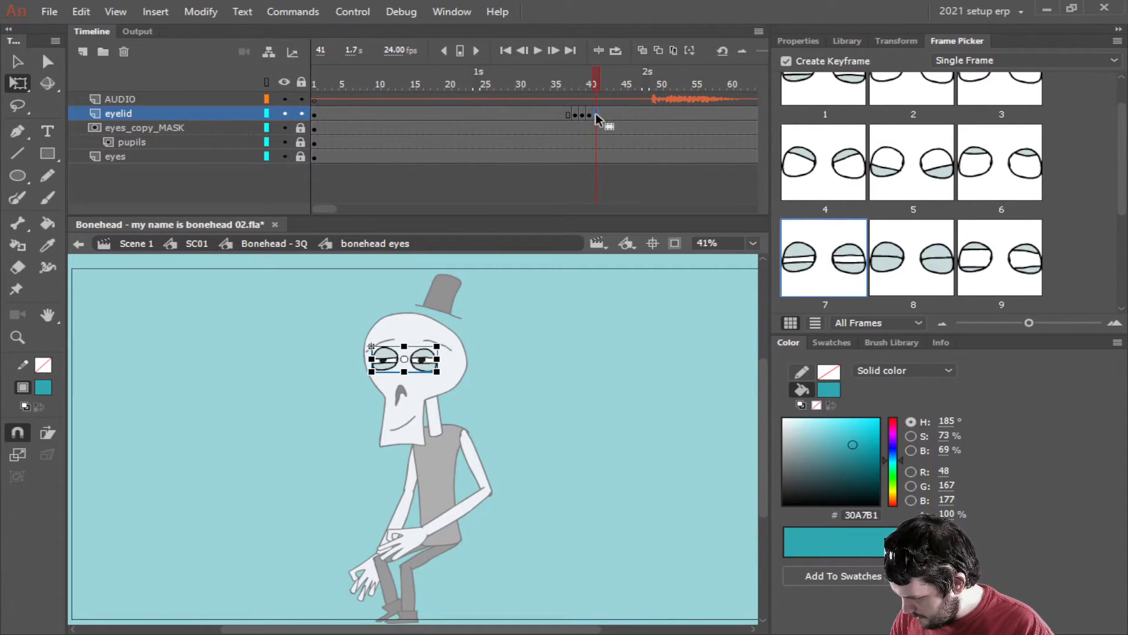
pyautogui.click(1009, 271)
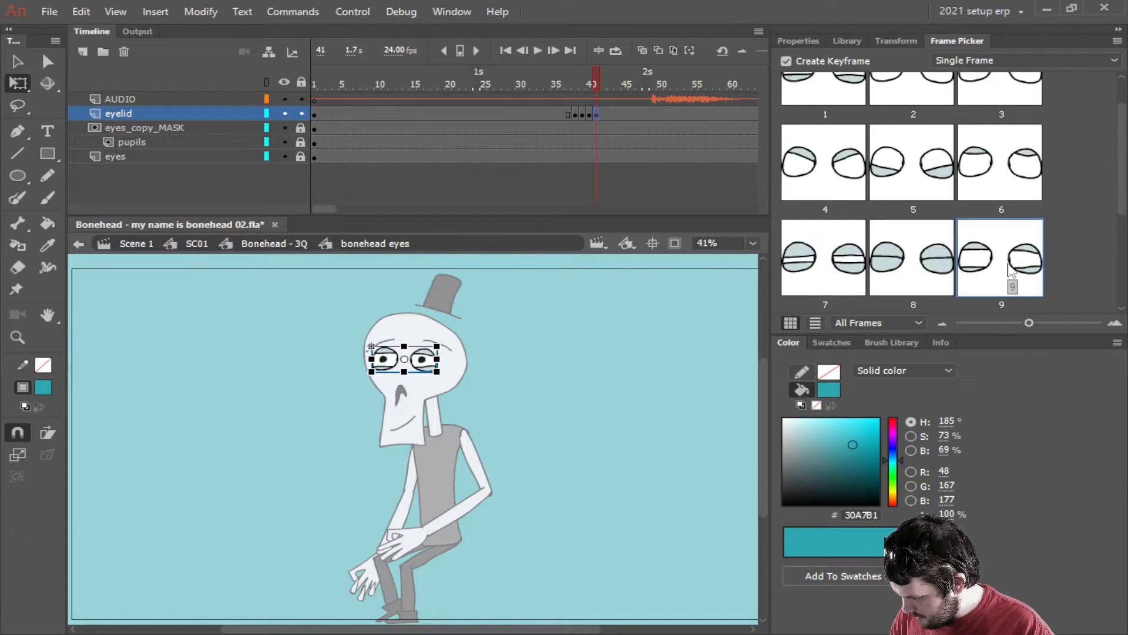
# Key the eyelid at timeline frame 42, trying Frame Picker frames 1 and 10 and settling on frame 9.
pyautogui.click(604, 114)
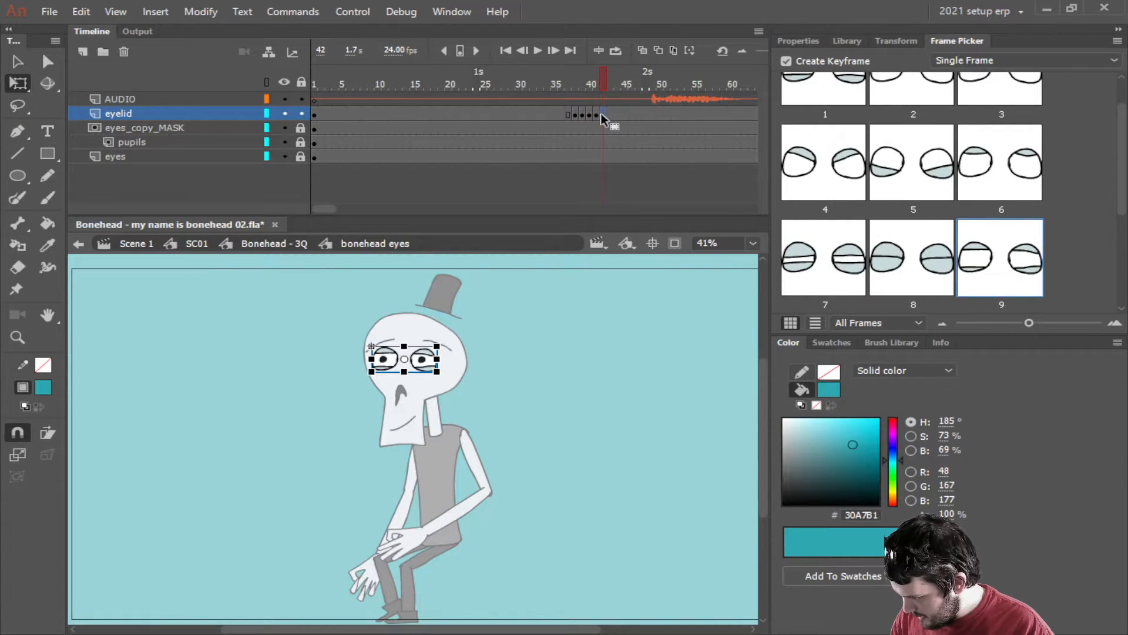
pyautogui.scroll(1, 810, 172)
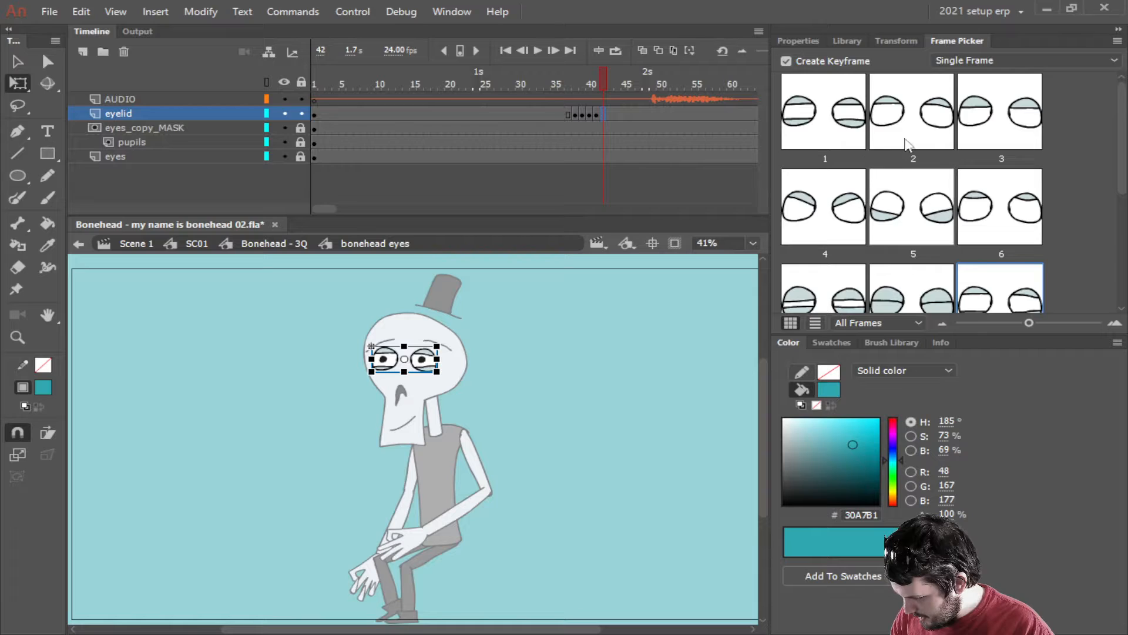
pyautogui.click(821, 121)
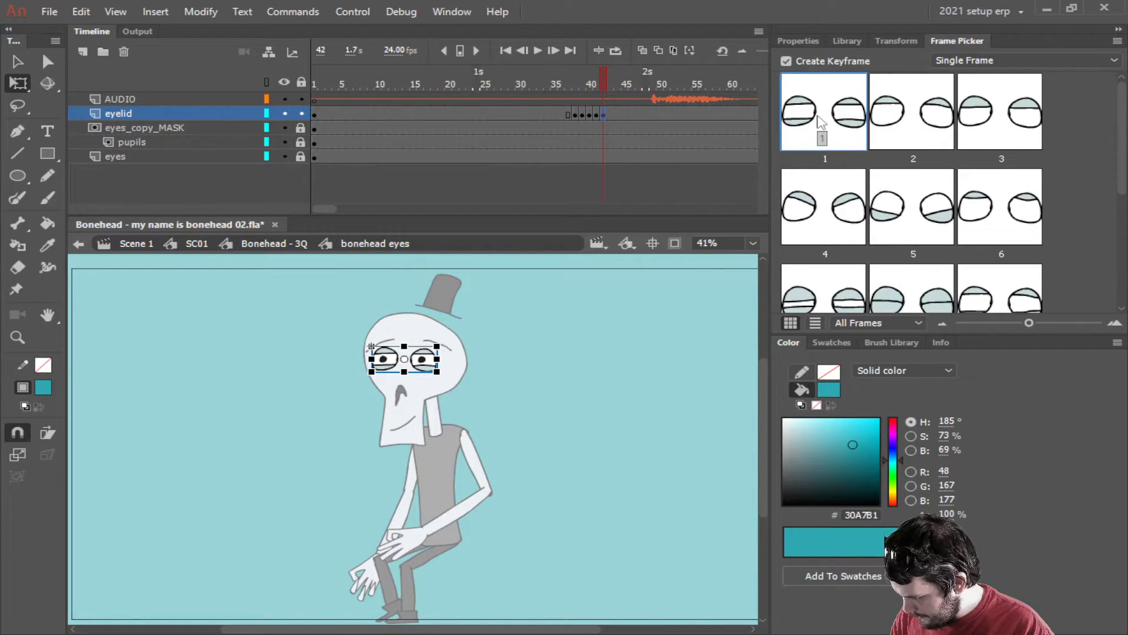
pyautogui.click(598, 116)
pyautogui.click(611, 115)
pyautogui.click(604, 115)
pyautogui.scroll(-1, 1032, 308)
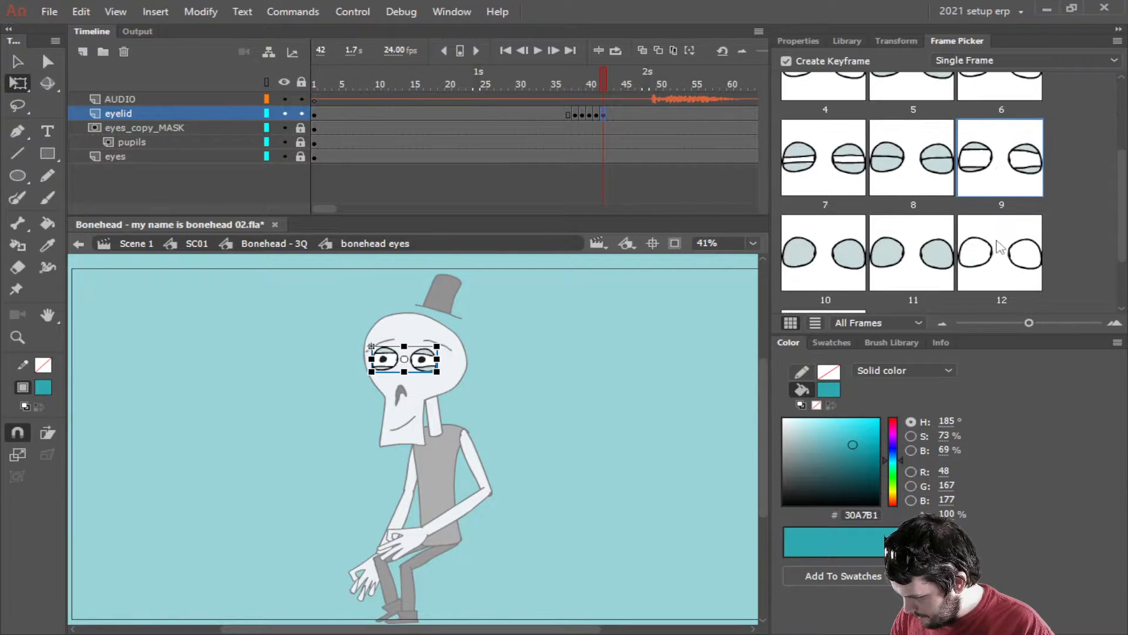
pyautogui.scroll(-1, 1001, 247)
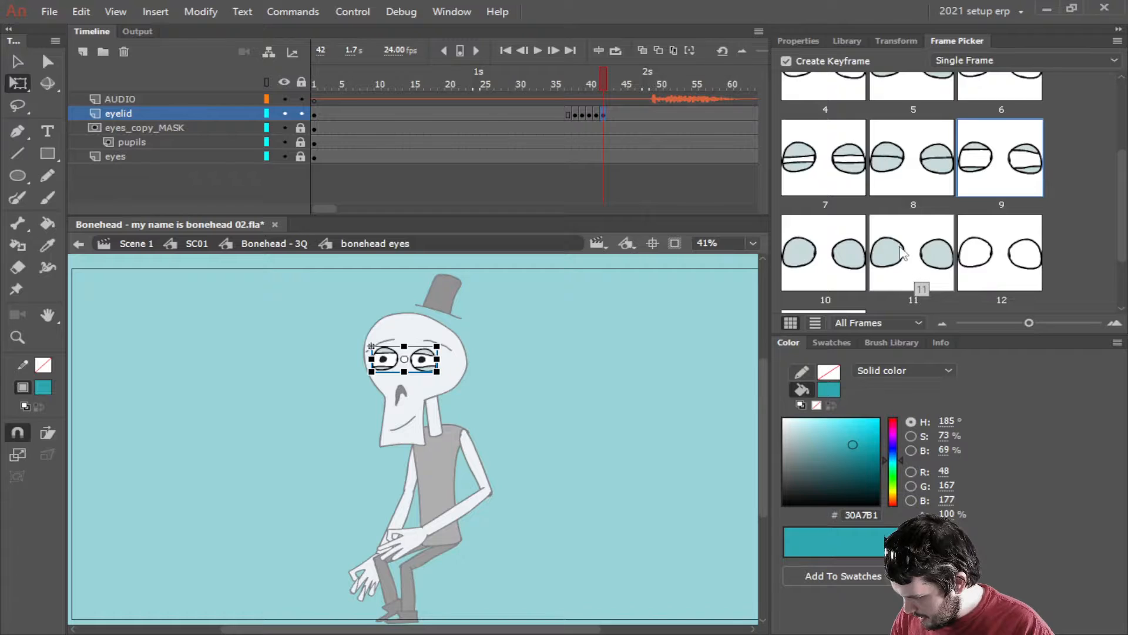
pyautogui.click(835, 262)
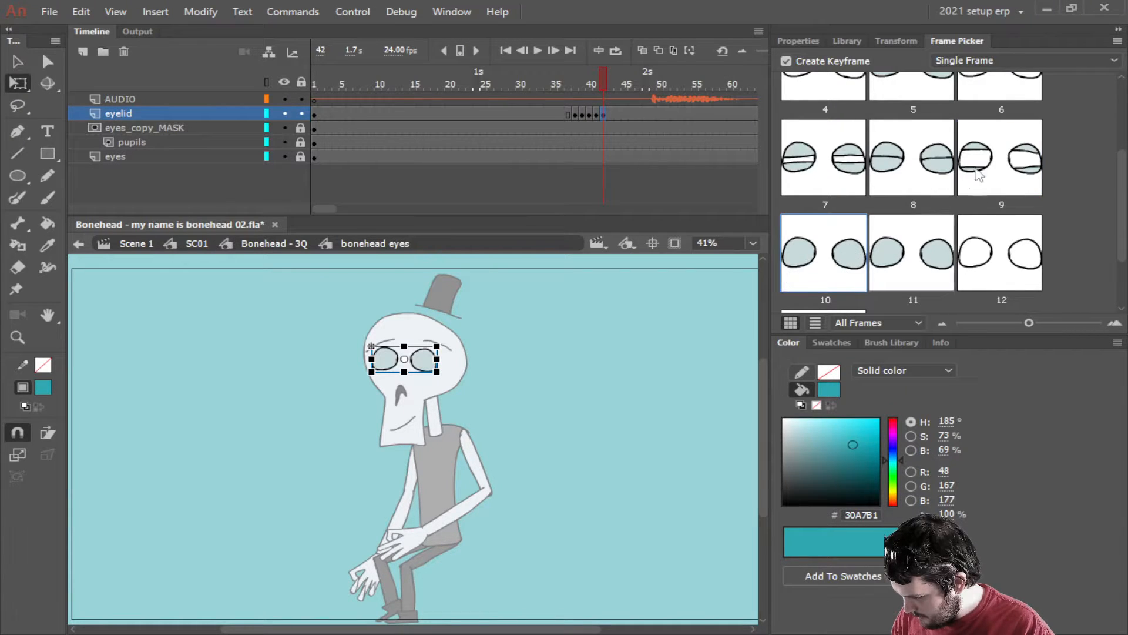
pyautogui.click(999, 176)
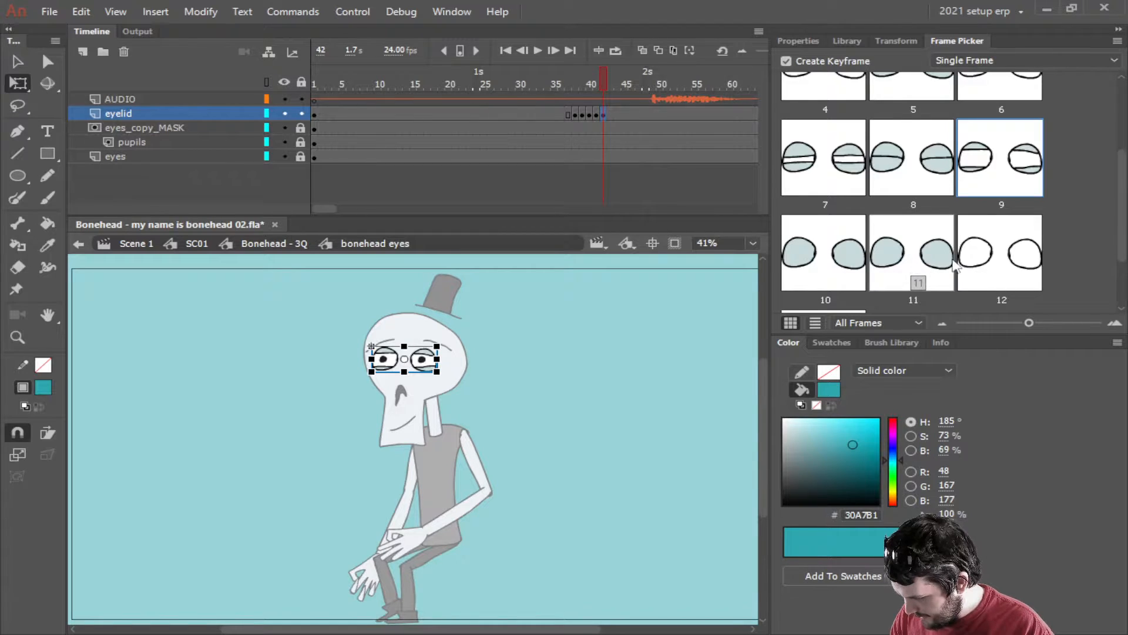
pyautogui.scroll(3, 940, 264)
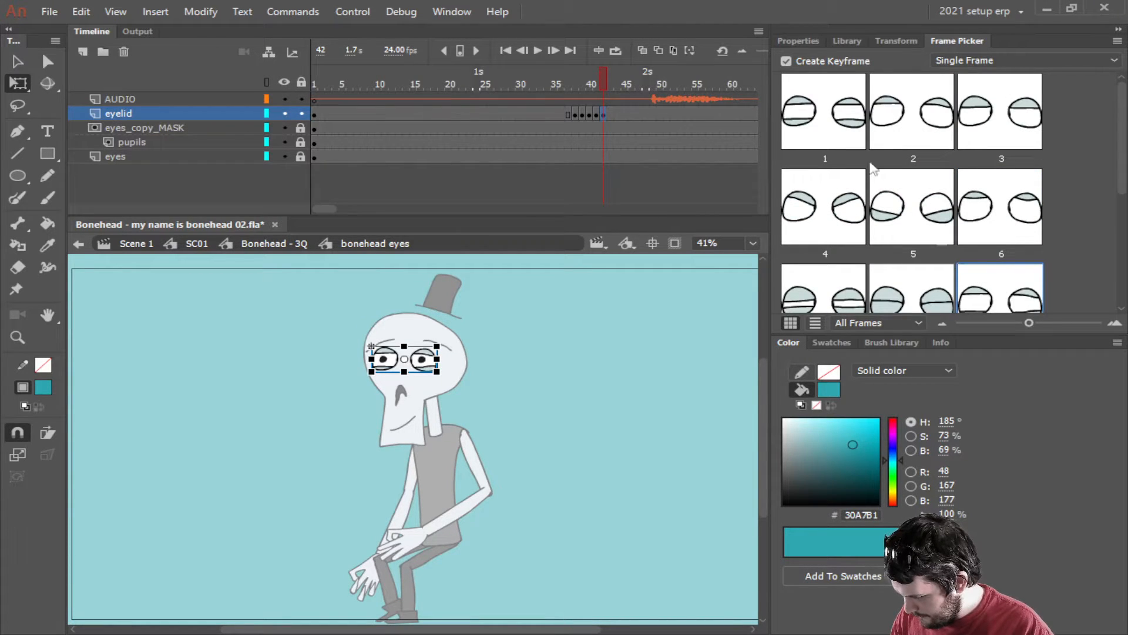
# Play the audio to find the timing and key the eyelid at timeline frame 52 with Frame Picker frame 12.
pyautogui.click(539, 50)
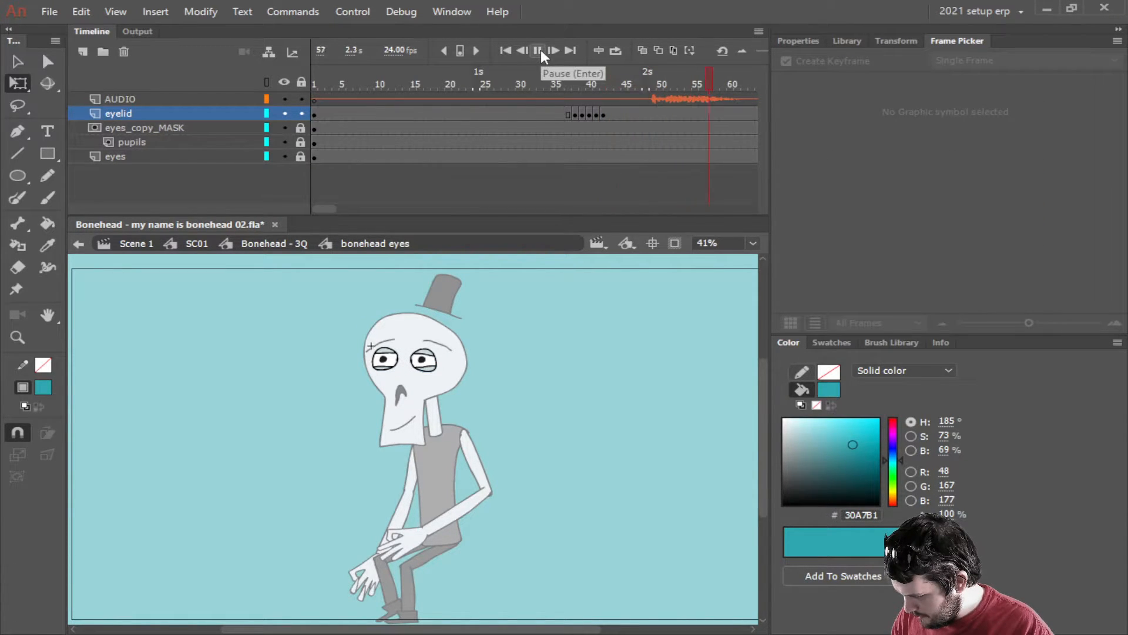
pyautogui.click(674, 114)
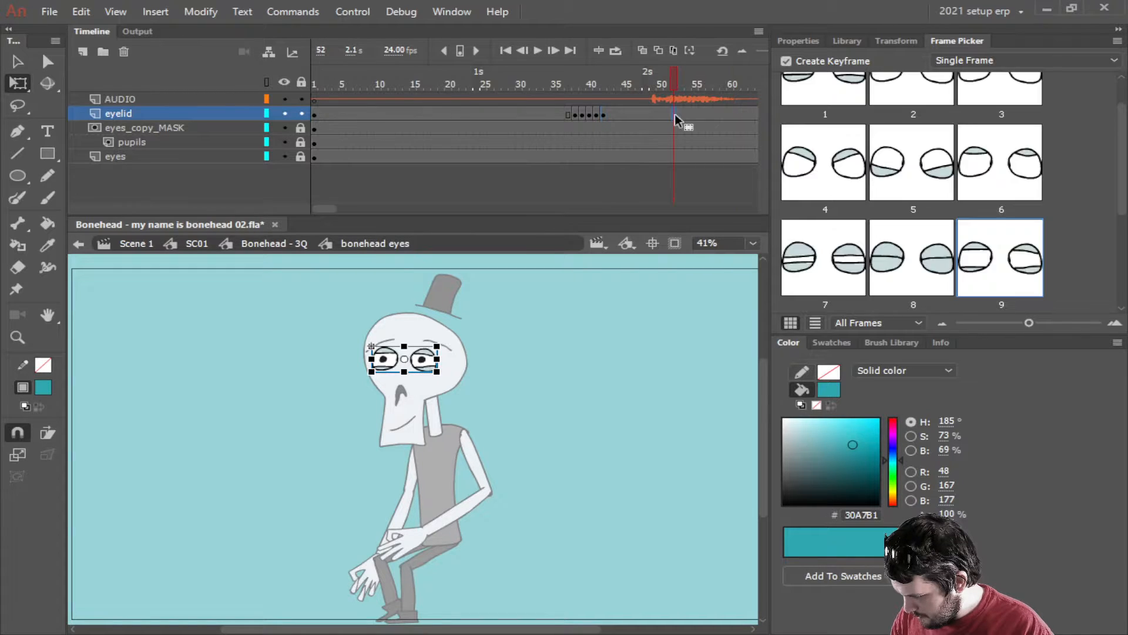
pyautogui.scroll(-4, 1027, 194)
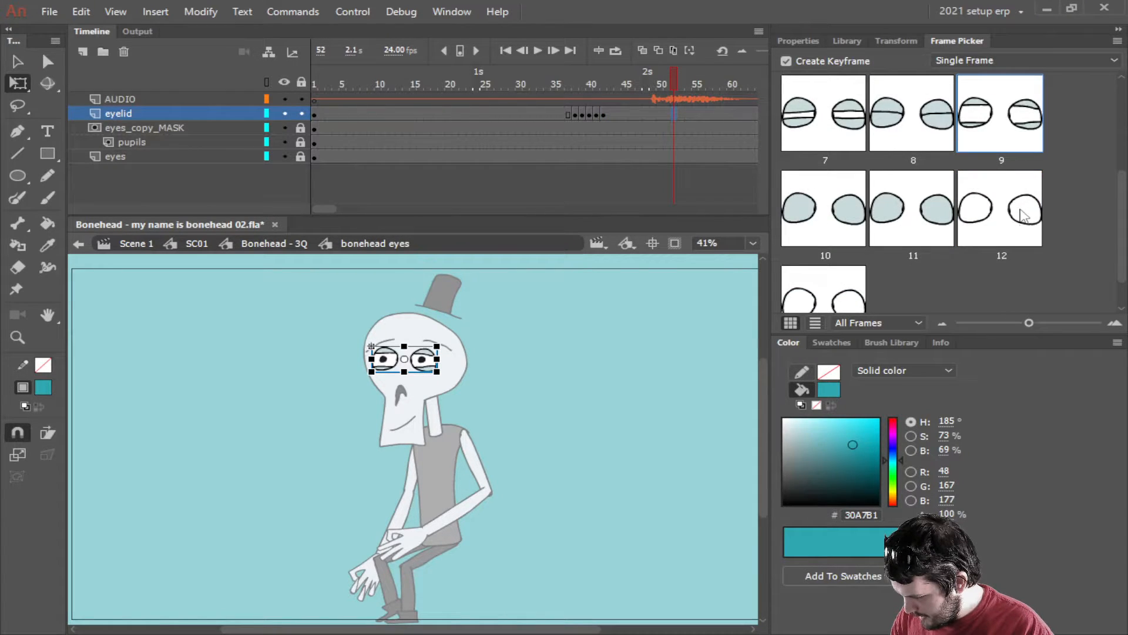
pyautogui.scroll(1, 1023, 229)
pyautogui.click(1021, 228)
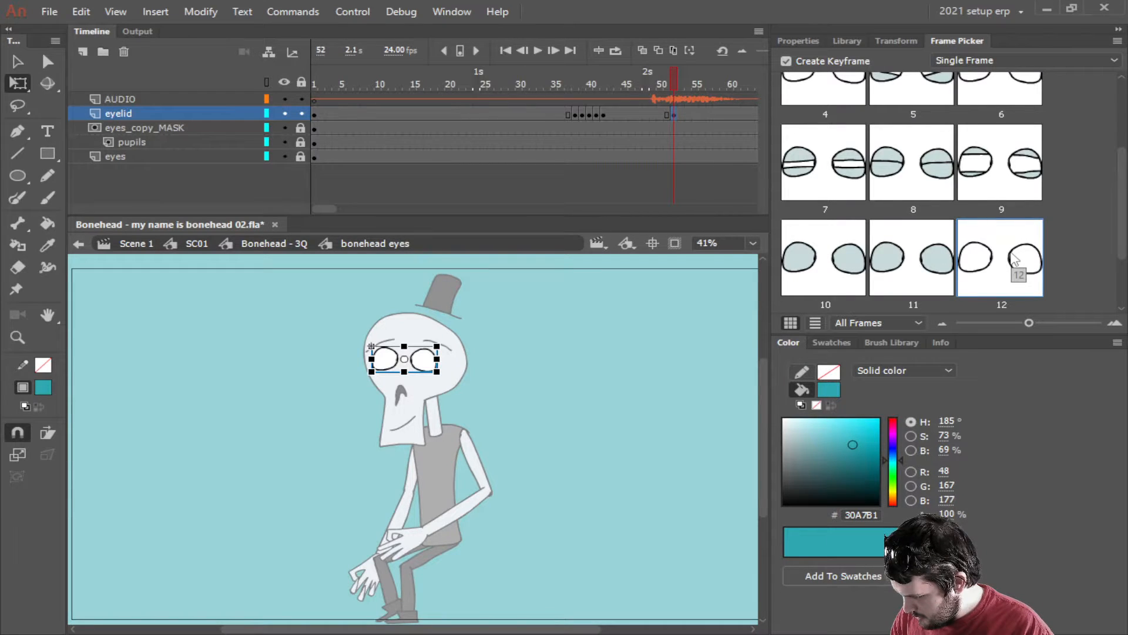
pyautogui.scroll(2, 1014, 262)
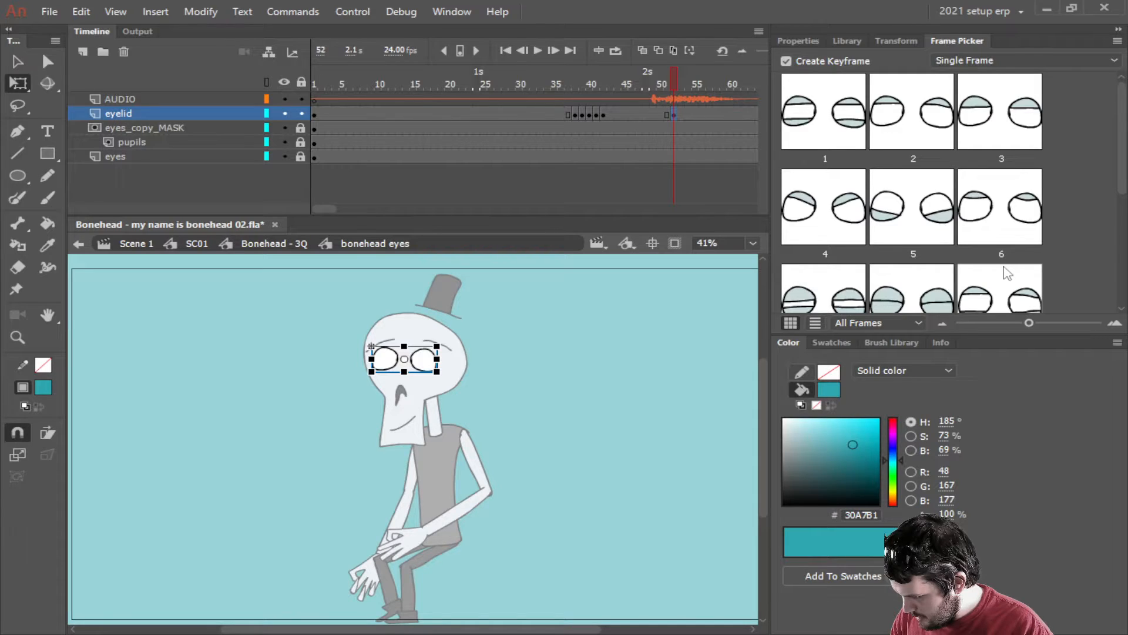
pyautogui.scroll(-3, 1007, 272)
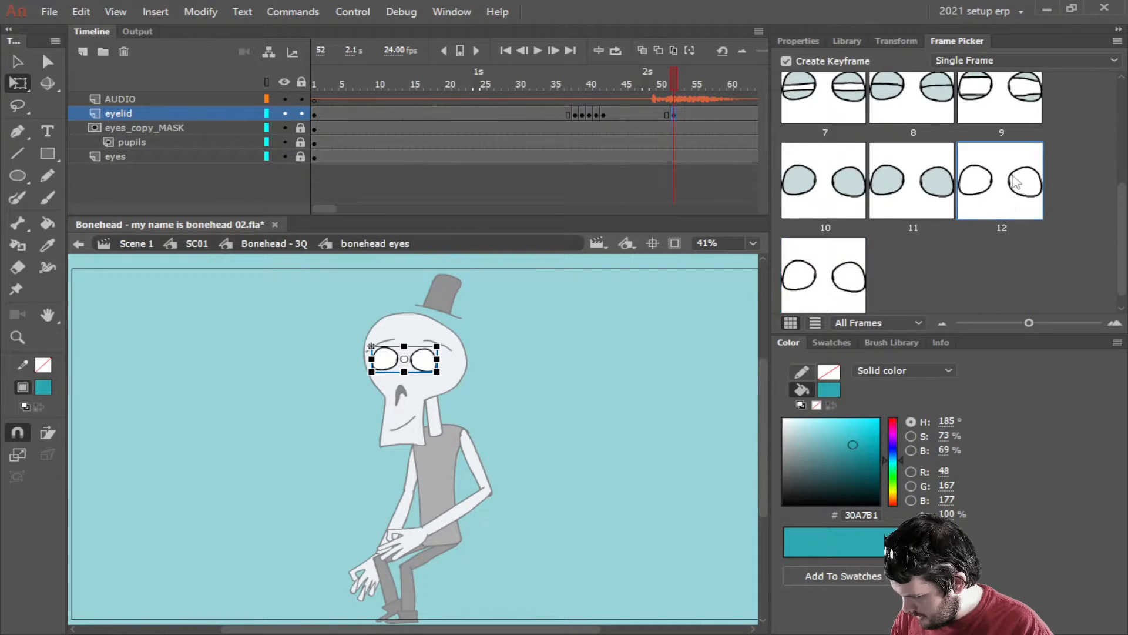
pyautogui.scroll(3, 1006, 200)
pyautogui.scroll(-2, 969, 141)
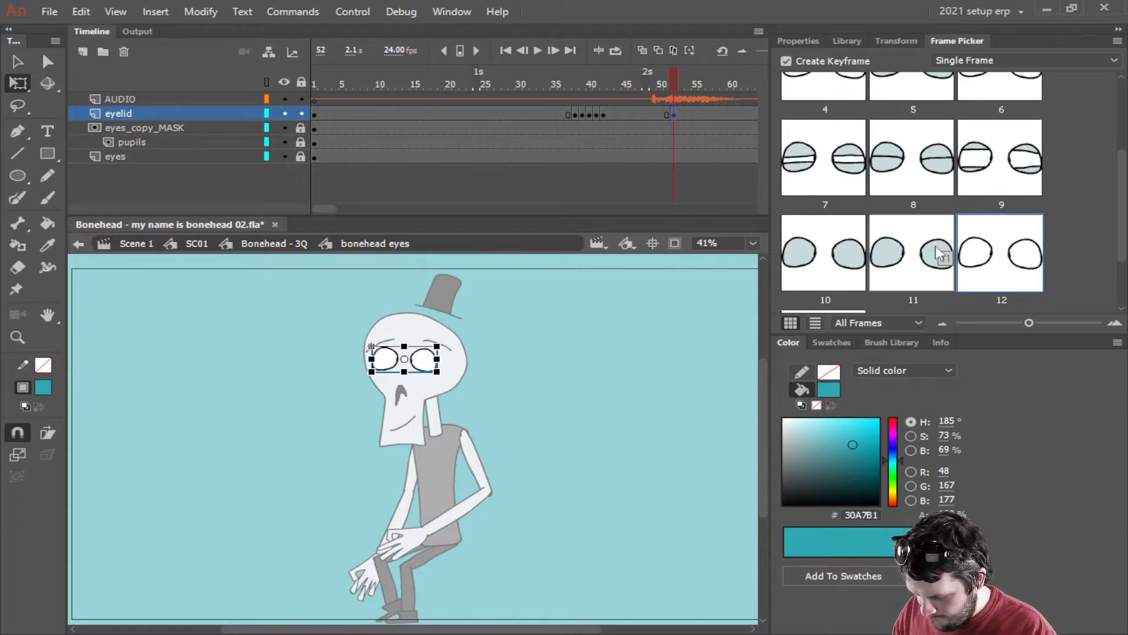
pyautogui.scroll(-2, 964, 218)
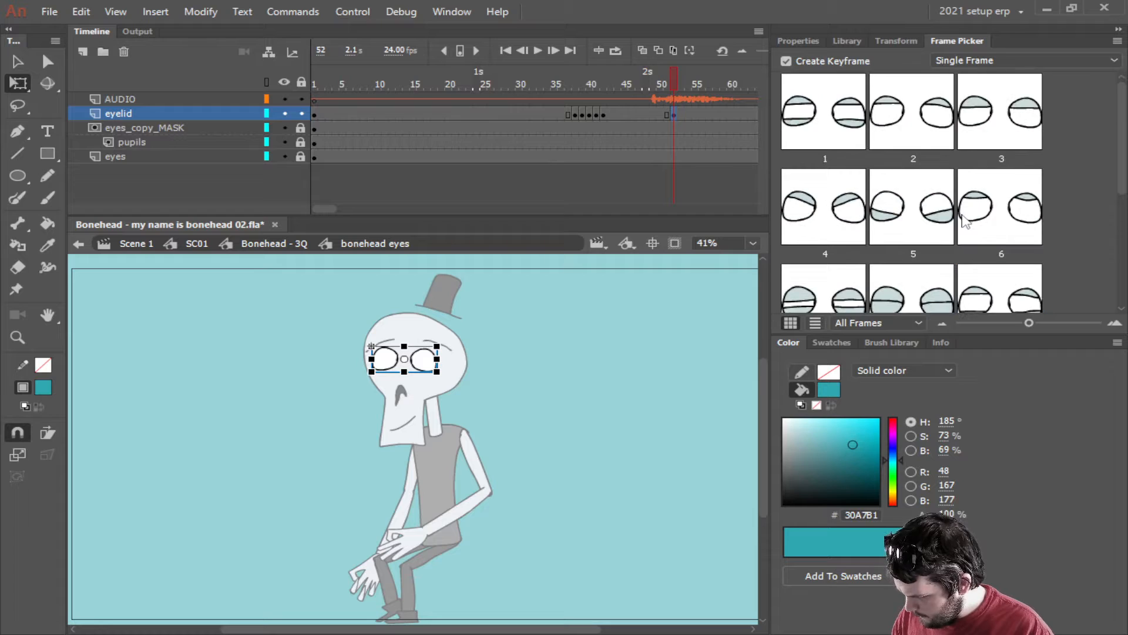
pyautogui.scroll(2, 946, 227)
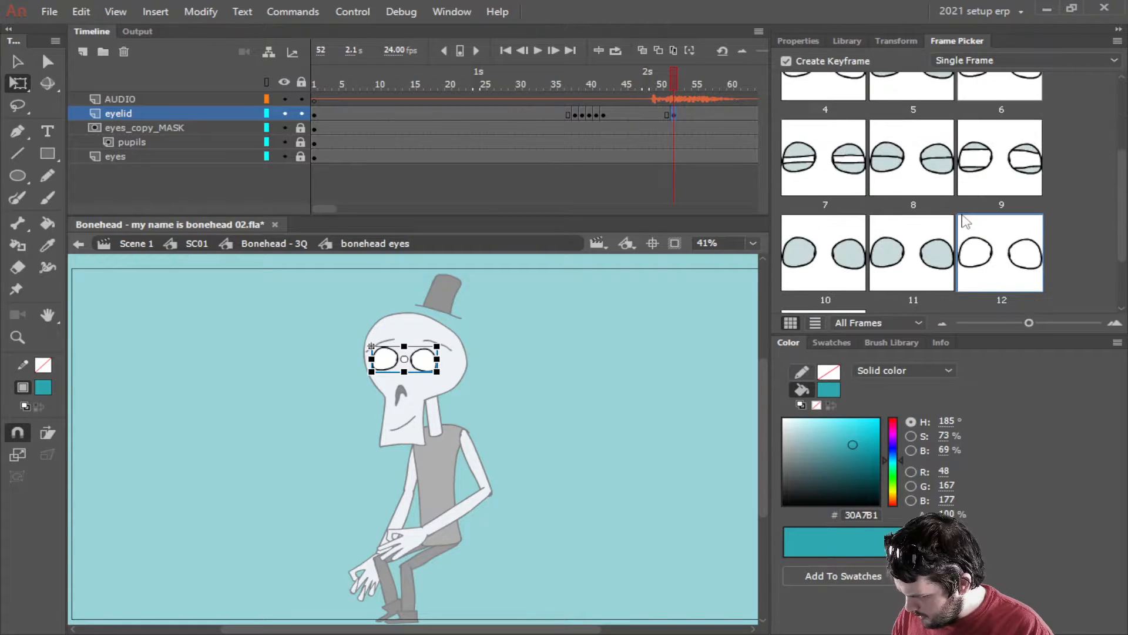
# Delete the white fills of both eyes at frame 12 of the bonehead eyelid symbol and return to the bonehead eyes symbol.
pyautogui.doubleClick(428, 365)
pyautogui.click(397, 101)
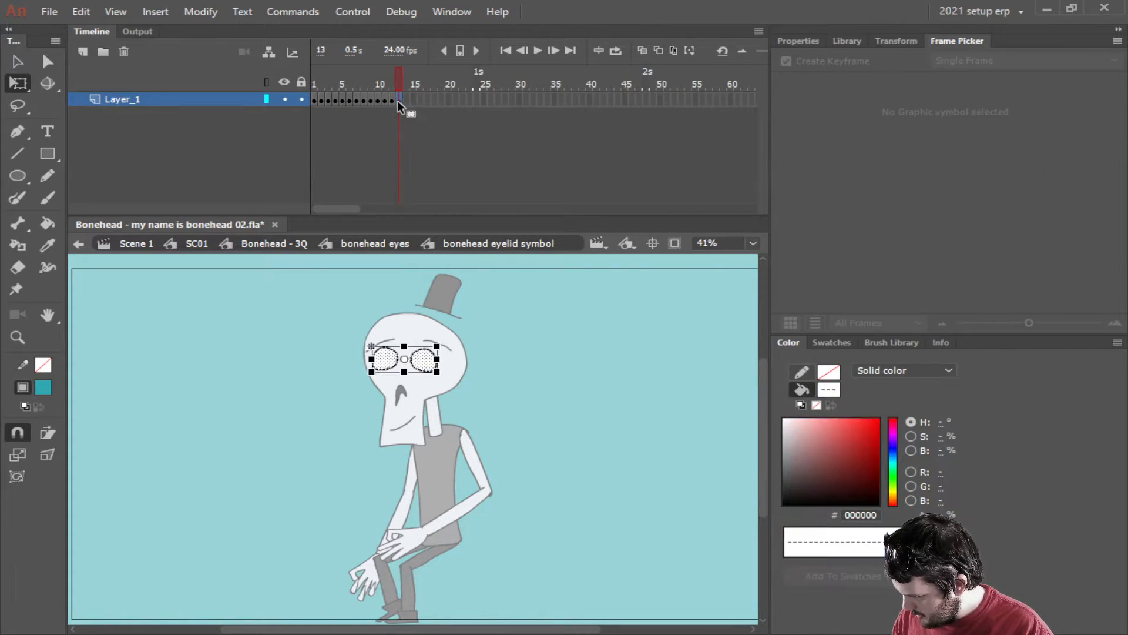
pyautogui.scroll(3, 513, 406)
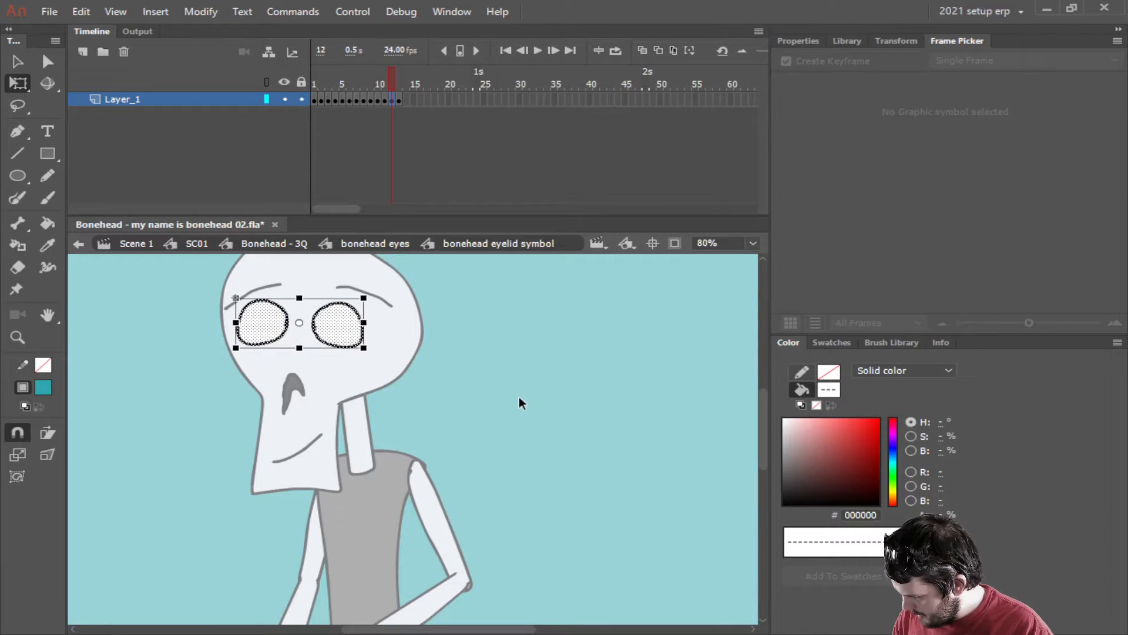
pyautogui.click(521, 396)
pyautogui.click(339, 324)
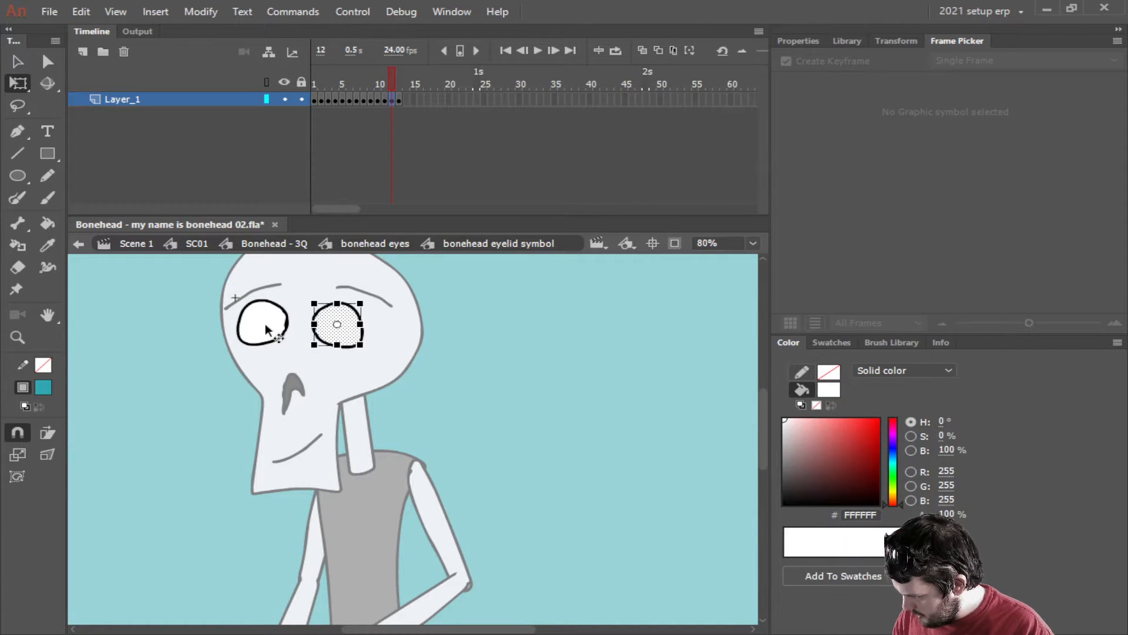
pyautogui.click(266, 324)
pyautogui.keyDown('shift'); pyautogui.click(341, 337); pyautogui.keyUp('shift')
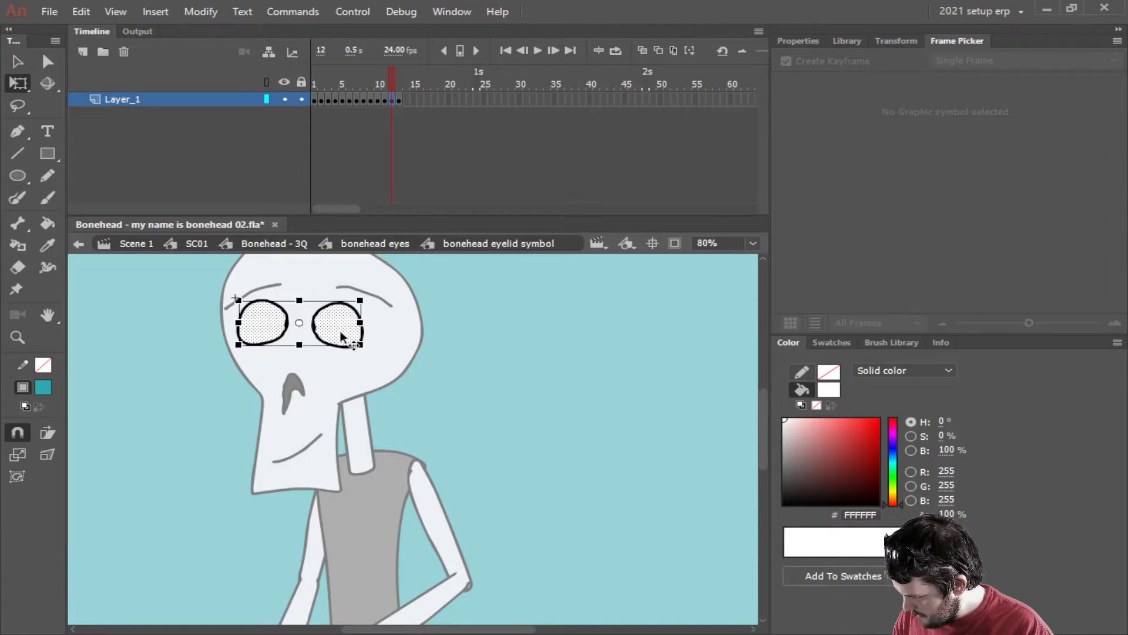
pyautogui.press('Delete')
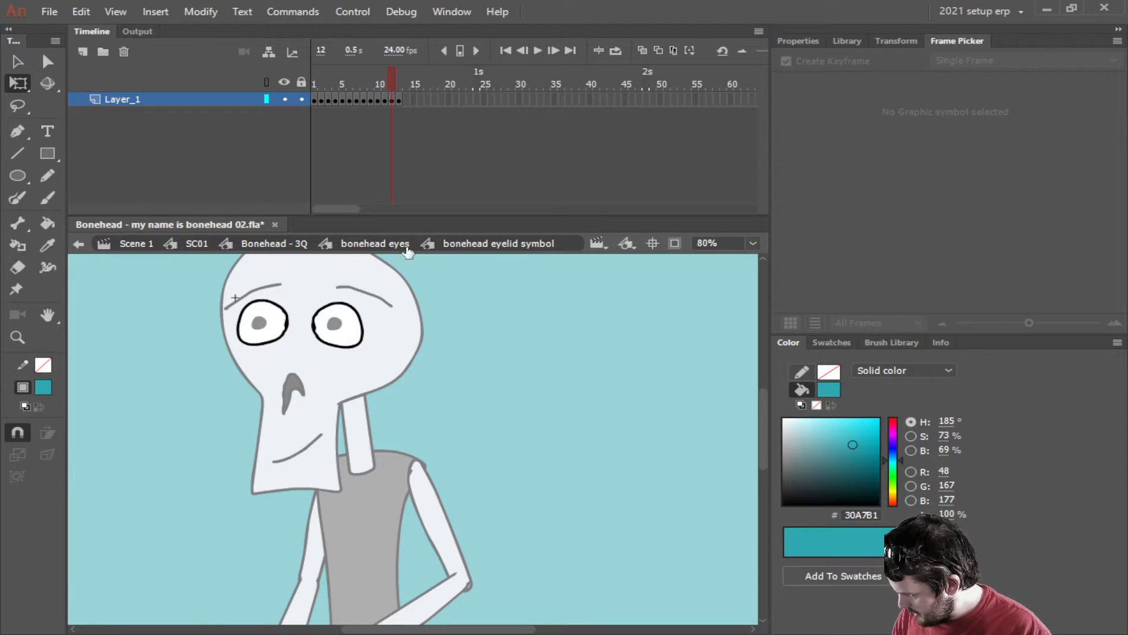
pyautogui.click(368, 243)
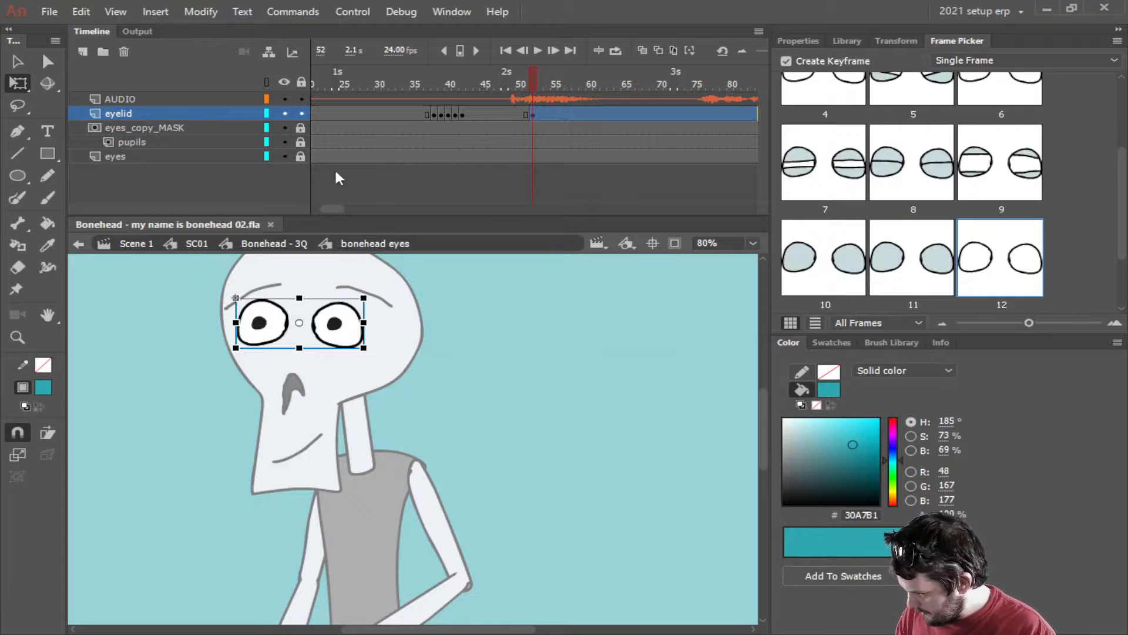
# Open the recent file Bonehead 05.fla.
pyautogui.click(50, 12)
pyautogui.moveTo(71, 101)
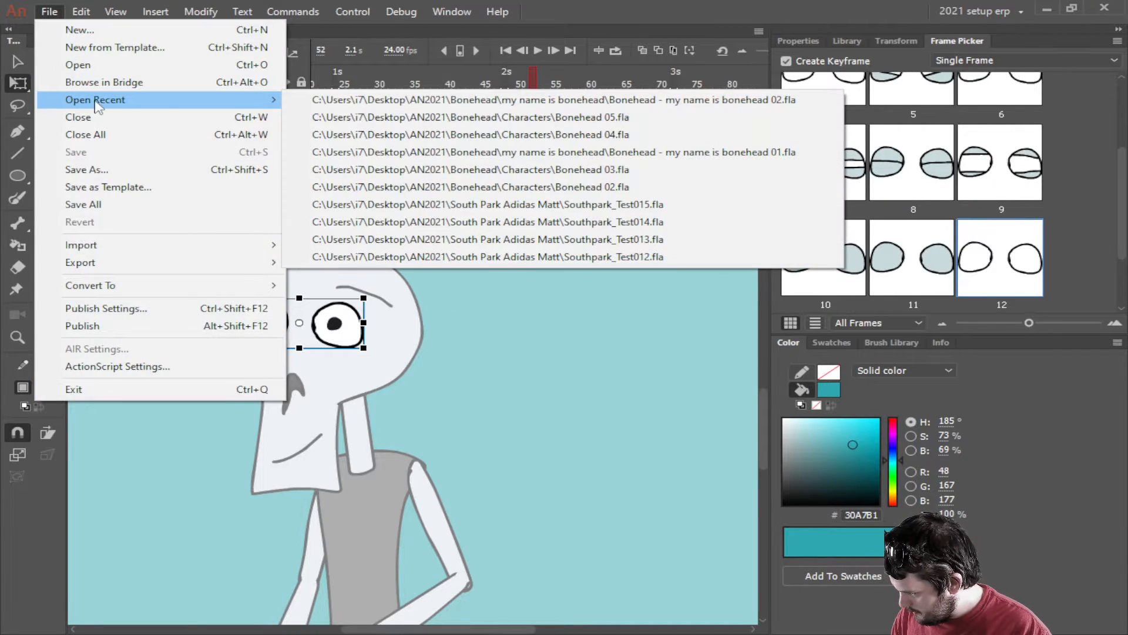
pyautogui.click(443, 114)
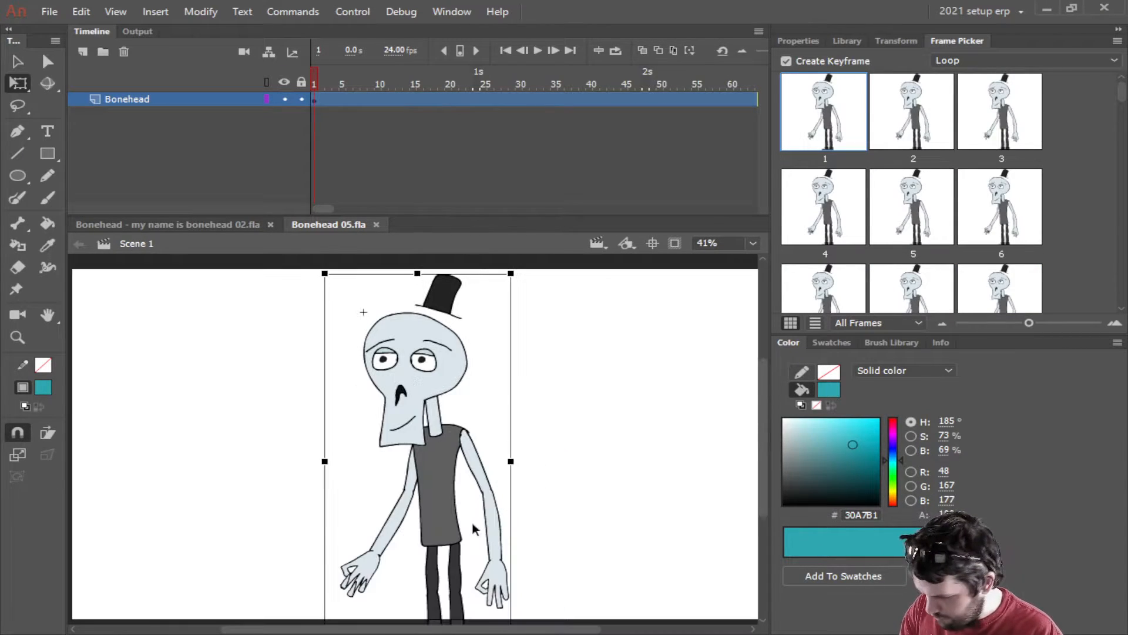
# Open the bonehead eyes symbol inside Bonehead - 3Q for editing and select the eyelid layer.
pyautogui.doubleClick(425, 368)
pyautogui.click(425, 365)
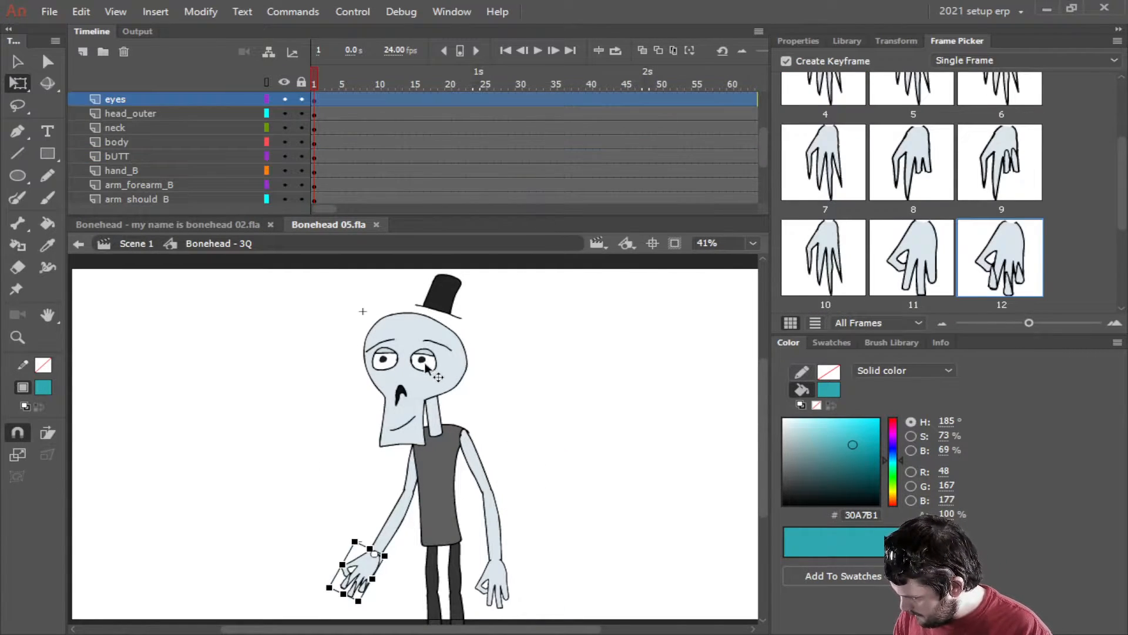
pyautogui.click(799, 41)
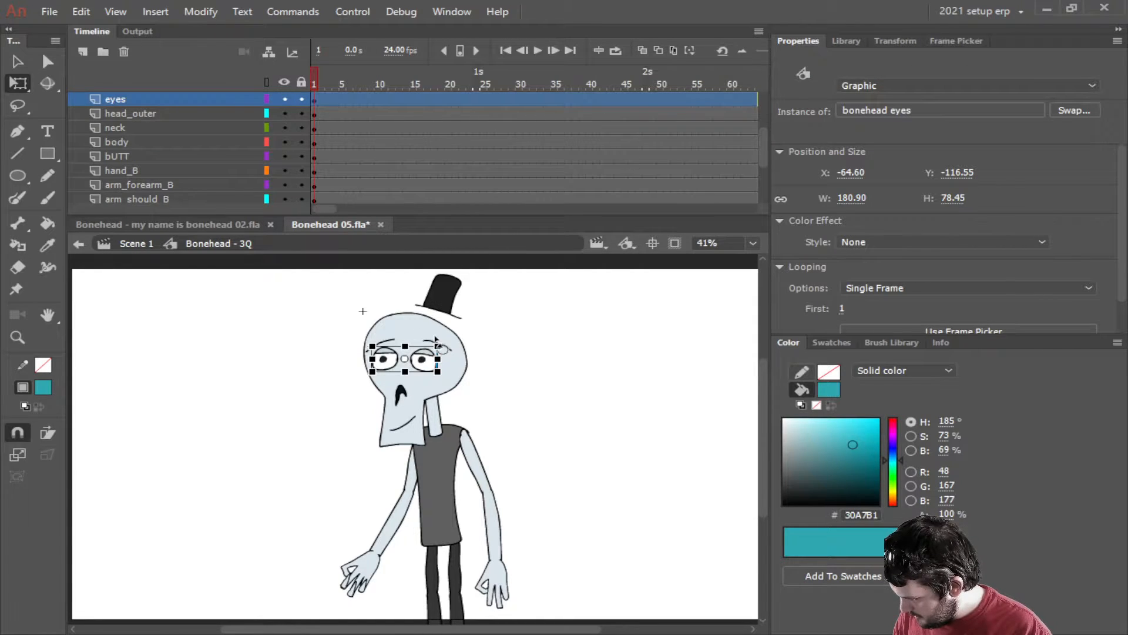
pyautogui.doubleClick(425, 366)
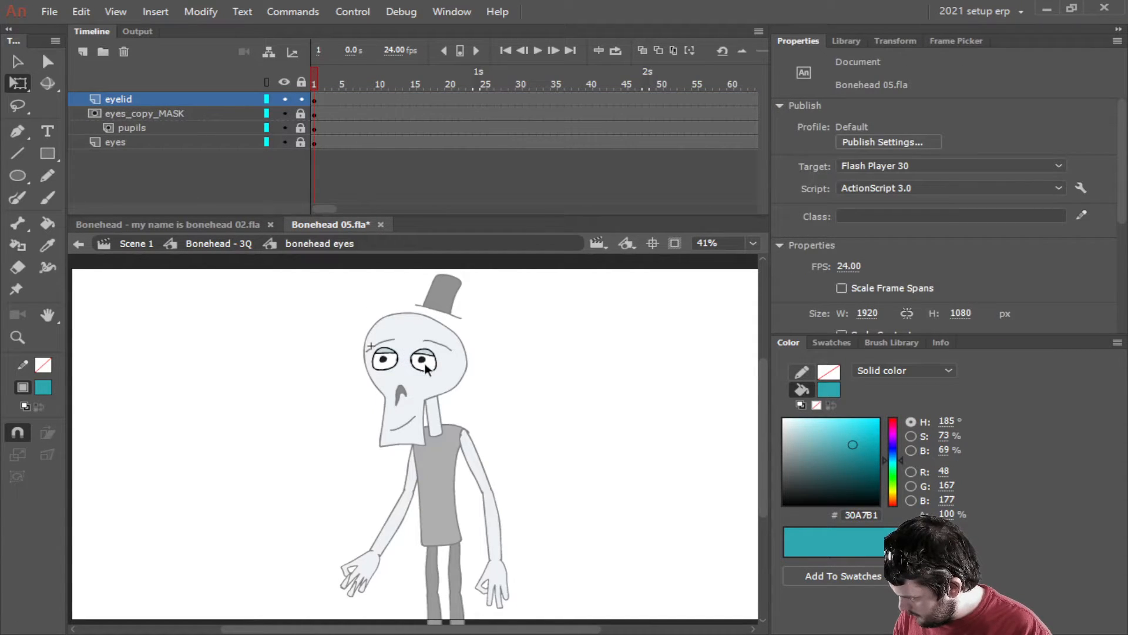
pyautogui.click(178, 143)
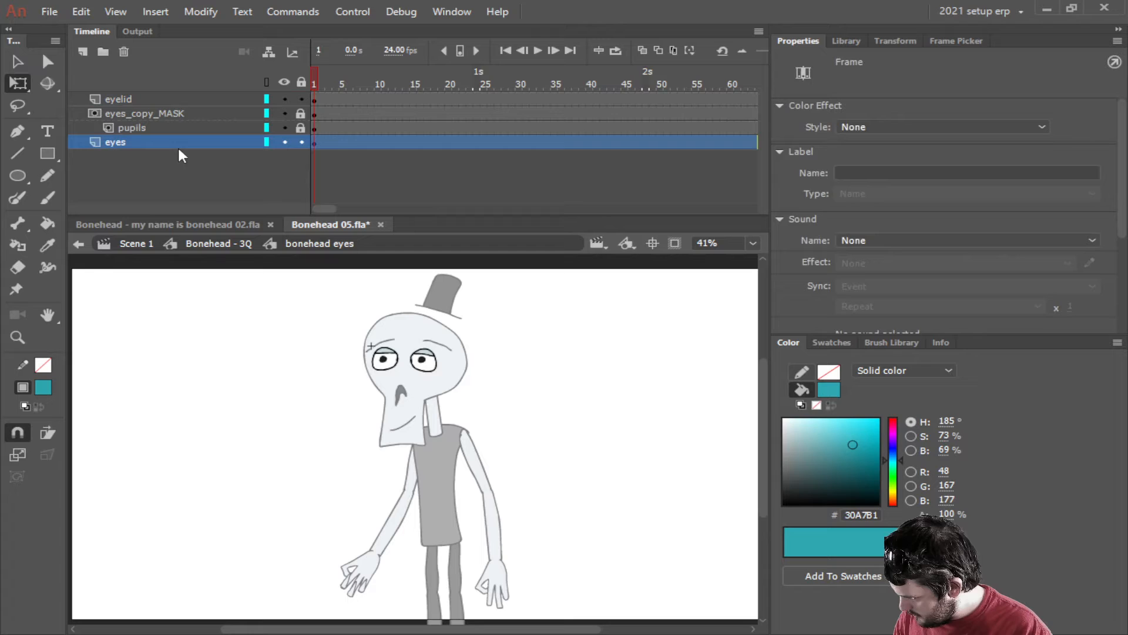
pyautogui.click(157, 98)
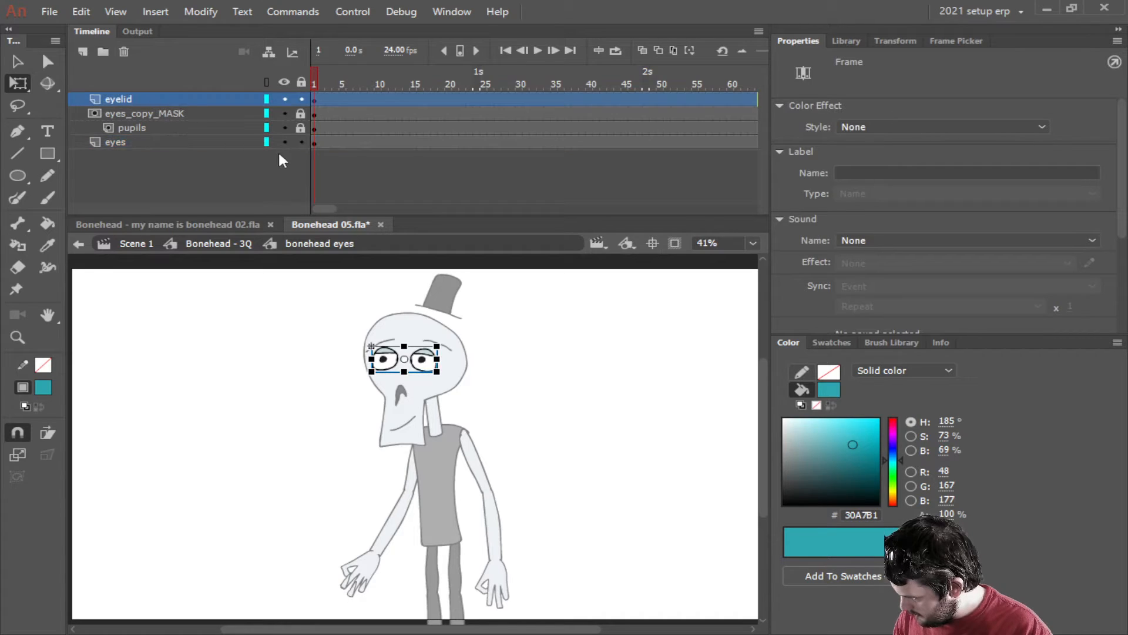
# In the bonehead eyelid symbol, delete the white fills of both eyes on frame 12 and return to the bonehead eyes symbol.
pyautogui.doubleClick(426, 359)
pyautogui.click(391, 99)
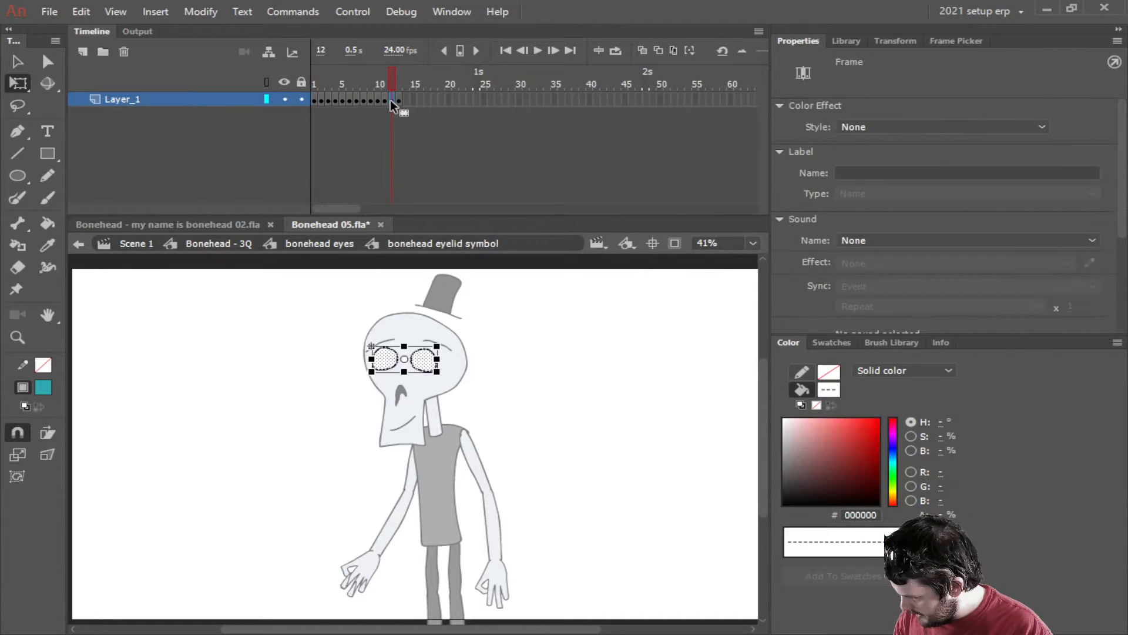
pyautogui.click(544, 369)
pyautogui.click(428, 360)
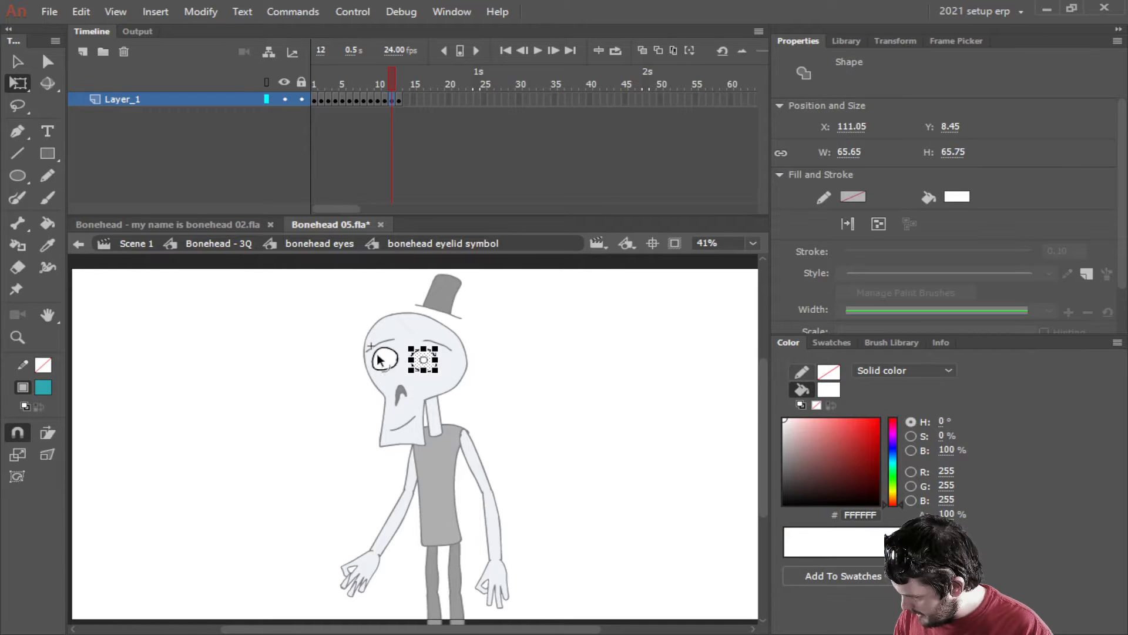
pyautogui.keyDown('shift'); pyautogui.click(382, 356); pyautogui.keyUp('shift')
pyautogui.press('Delete')
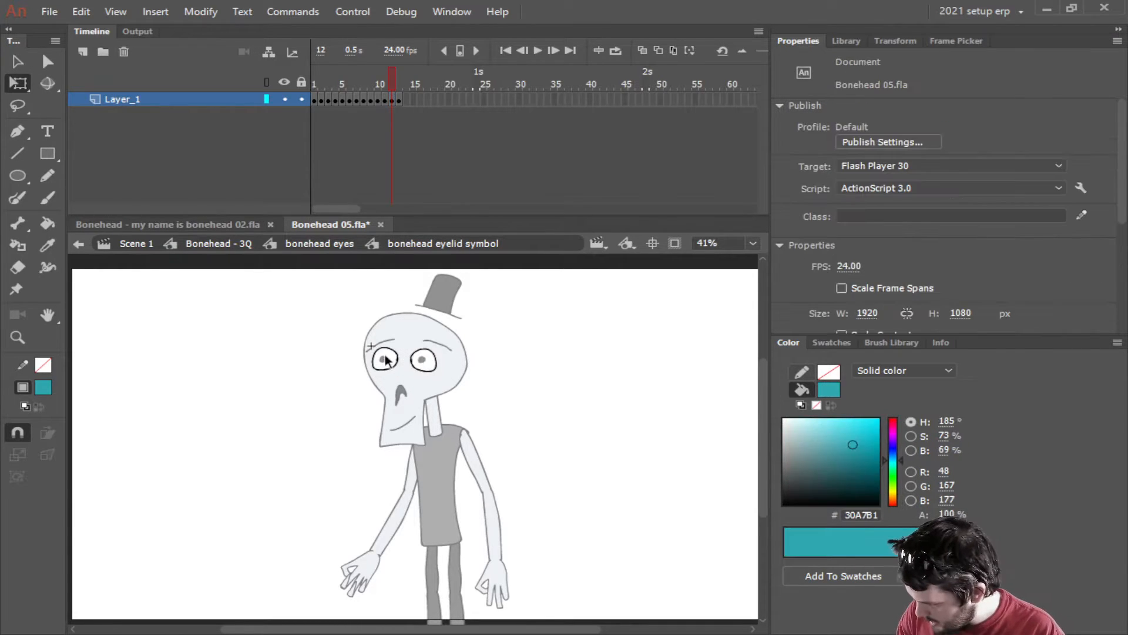
pyautogui.click(307, 244)
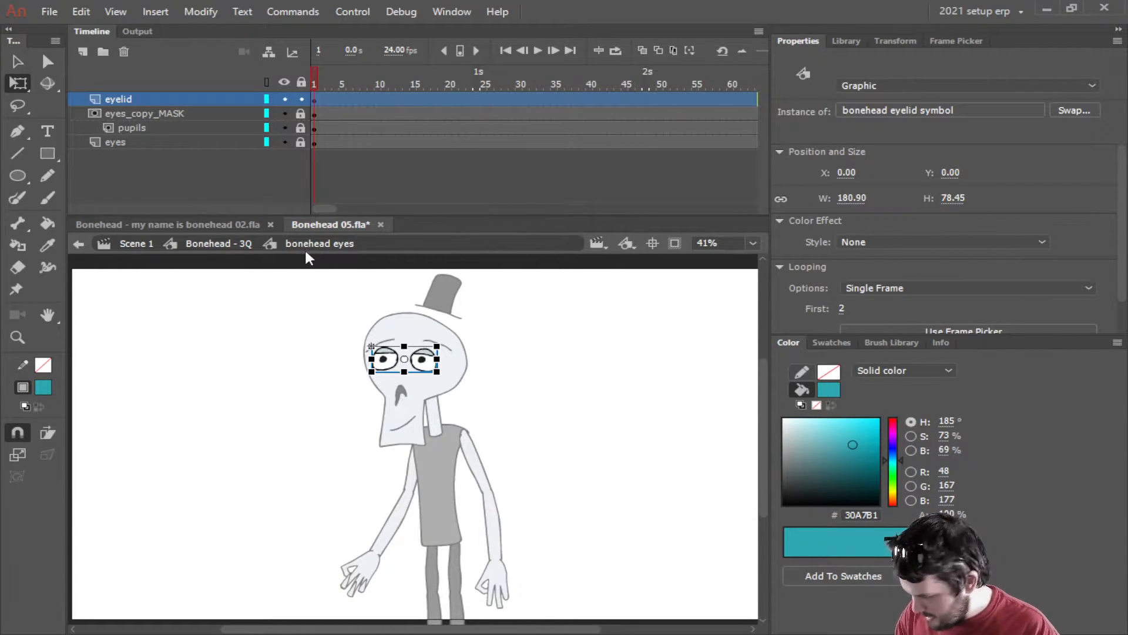
# In Bonehead - my name is bonehead 02.fla, play the audio from frame 49 and key the eyelid layer at frame 71 with eyelid pose 3.
pyautogui.click(203, 225)
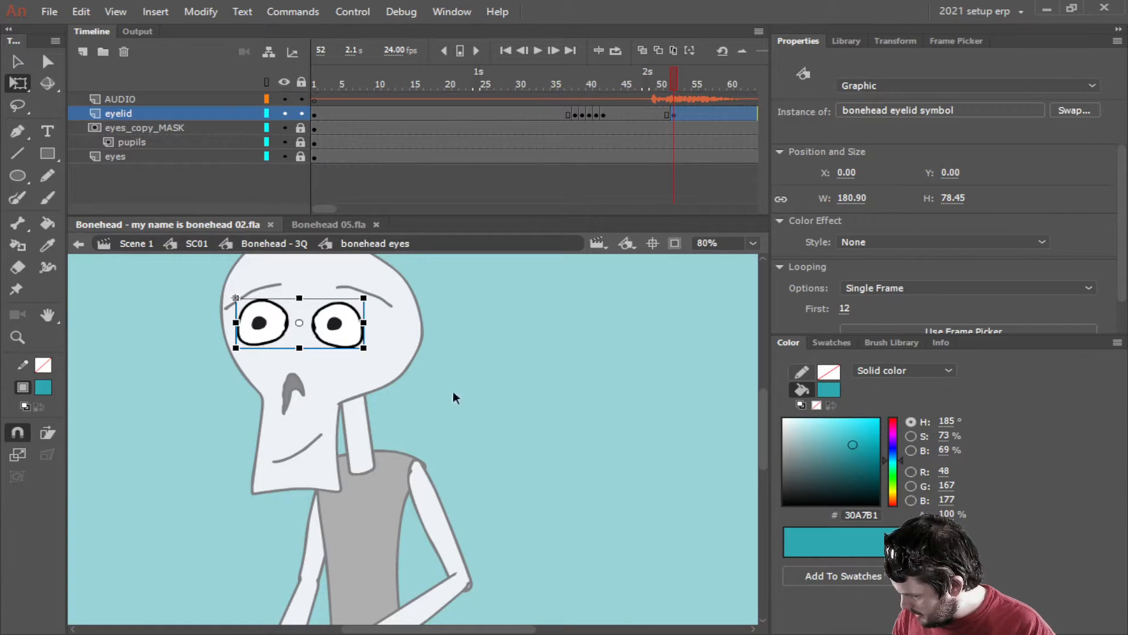
pyautogui.moveTo(539, 404); pyautogui.dragTo(645, 458)
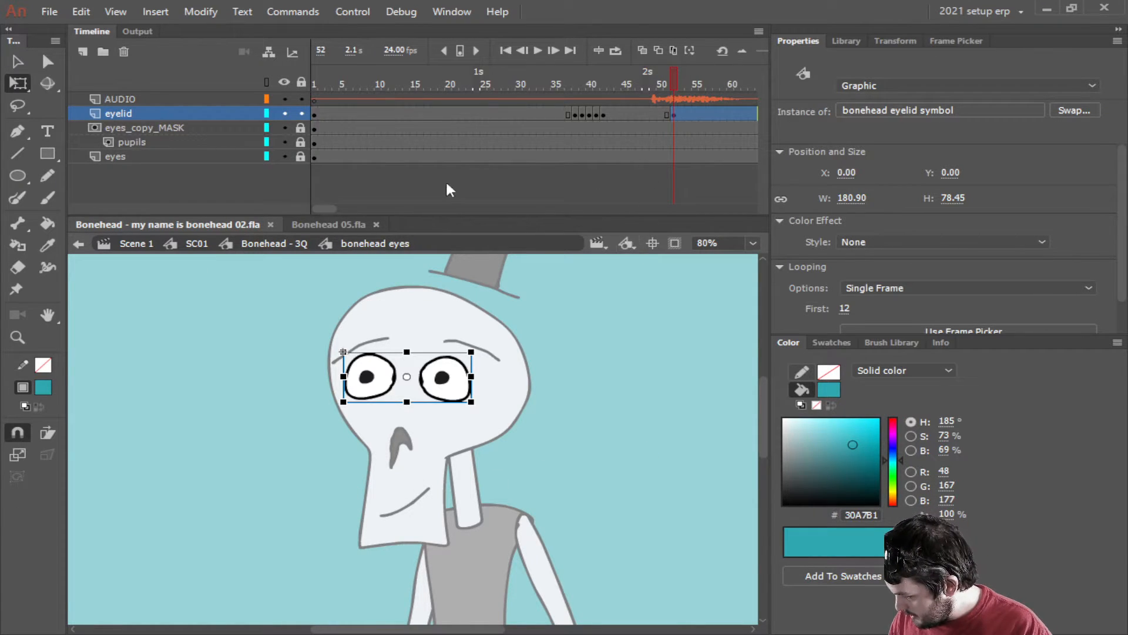
pyautogui.moveTo(317, 208); pyautogui.dragTo(332, 207)
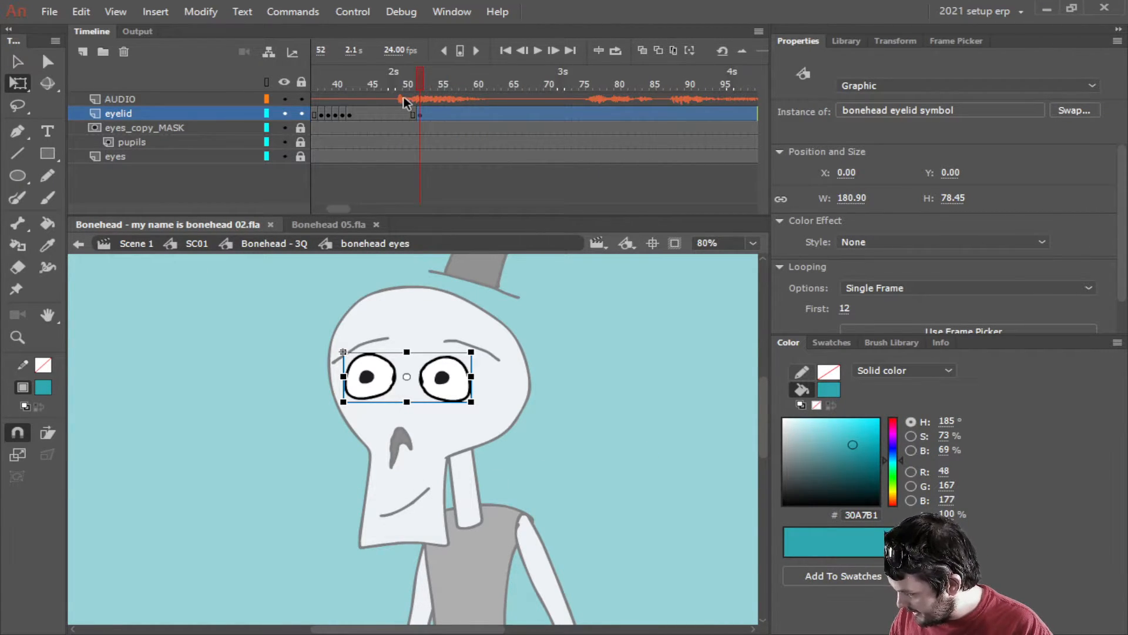
pyautogui.click(401, 113)
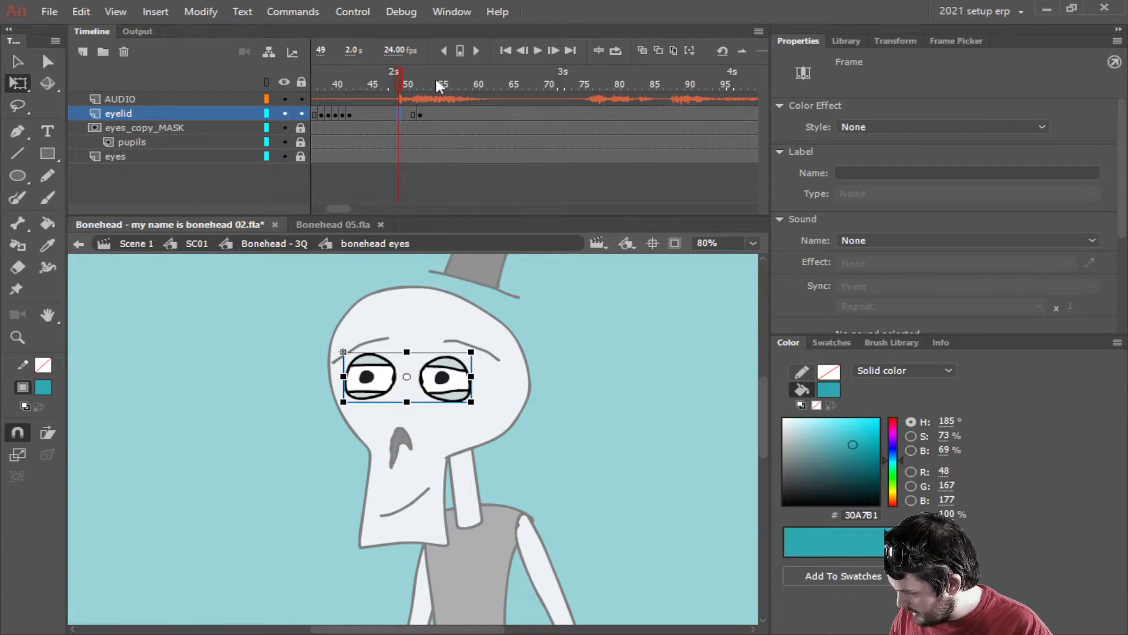
pyautogui.press('Return')
pyautogui.press('Return')
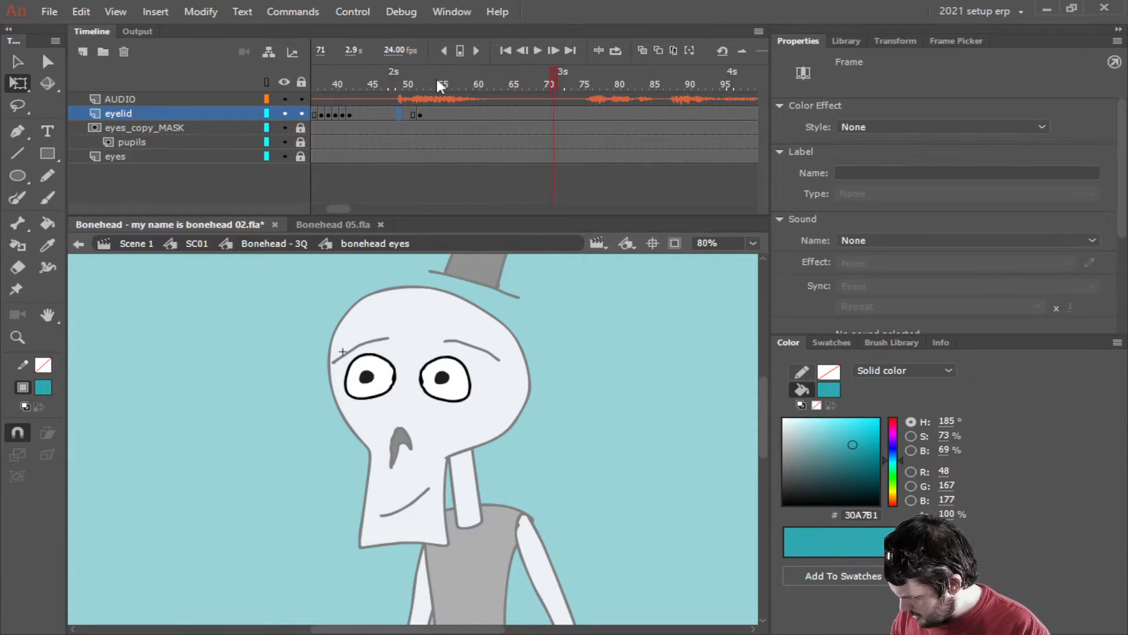
pyautogui.click(551, 113)
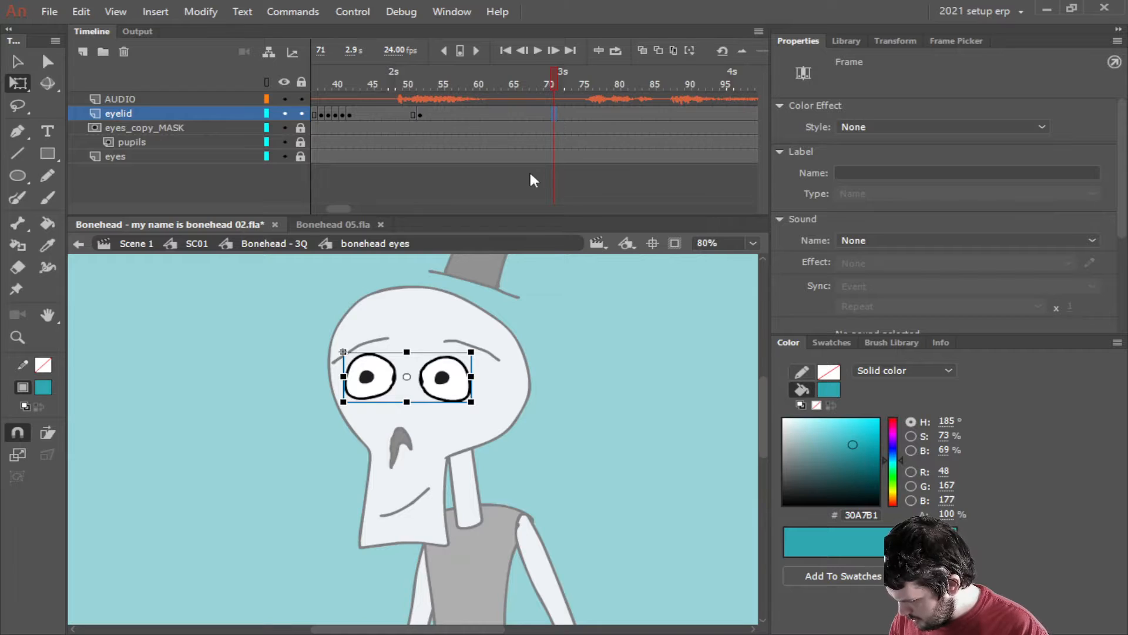
pyautogui.click(958, 41)
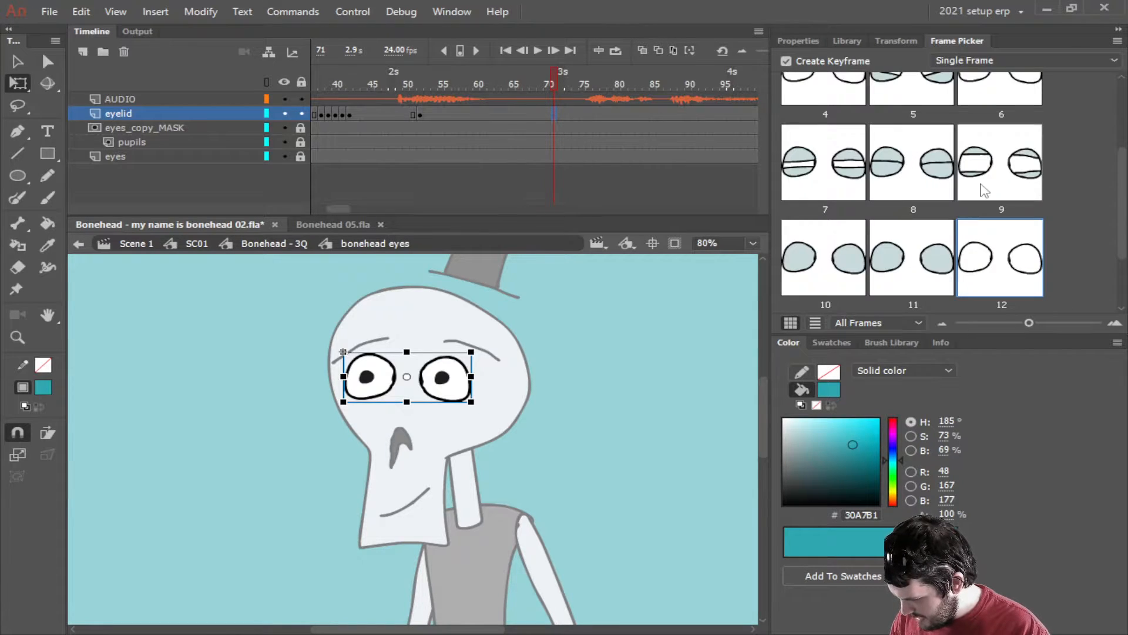
pyautogui.scroll(4, 979, 182)
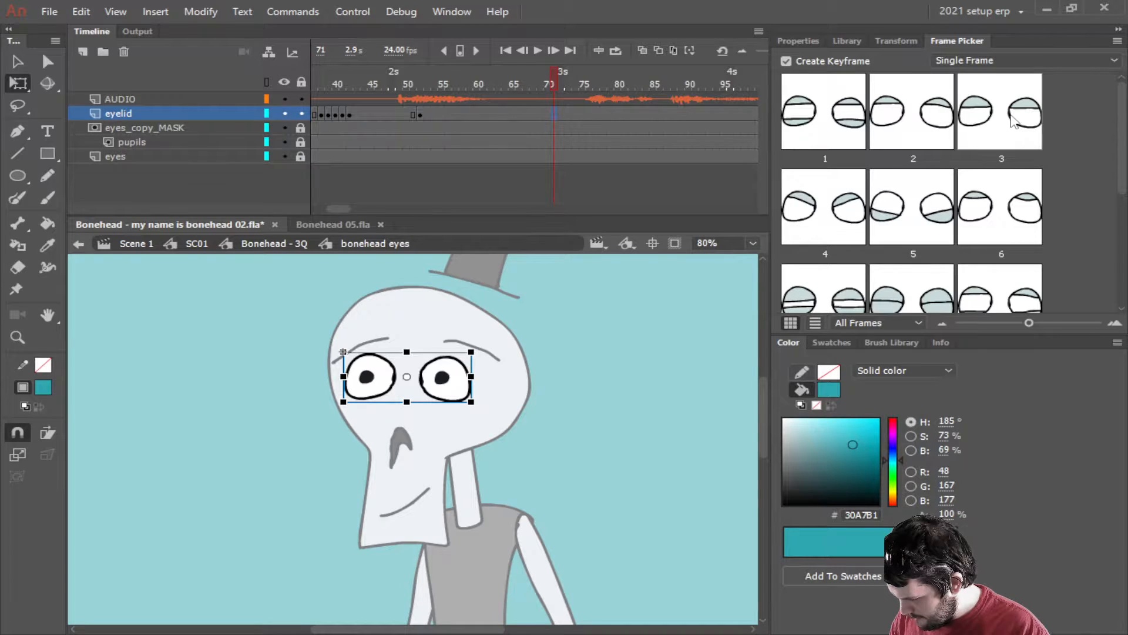
pyautogui.click(1036, 129)
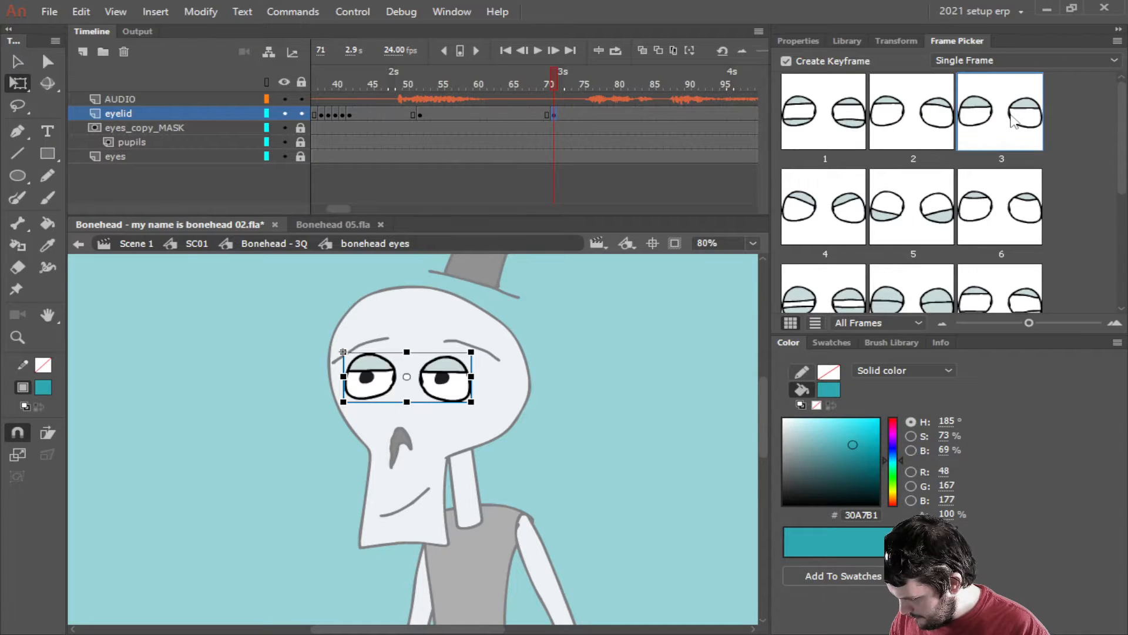
# Play on through the audio and try eyelid pose 1 on the eyelid layer at frame 114.
pyautogui.click(536, 50)
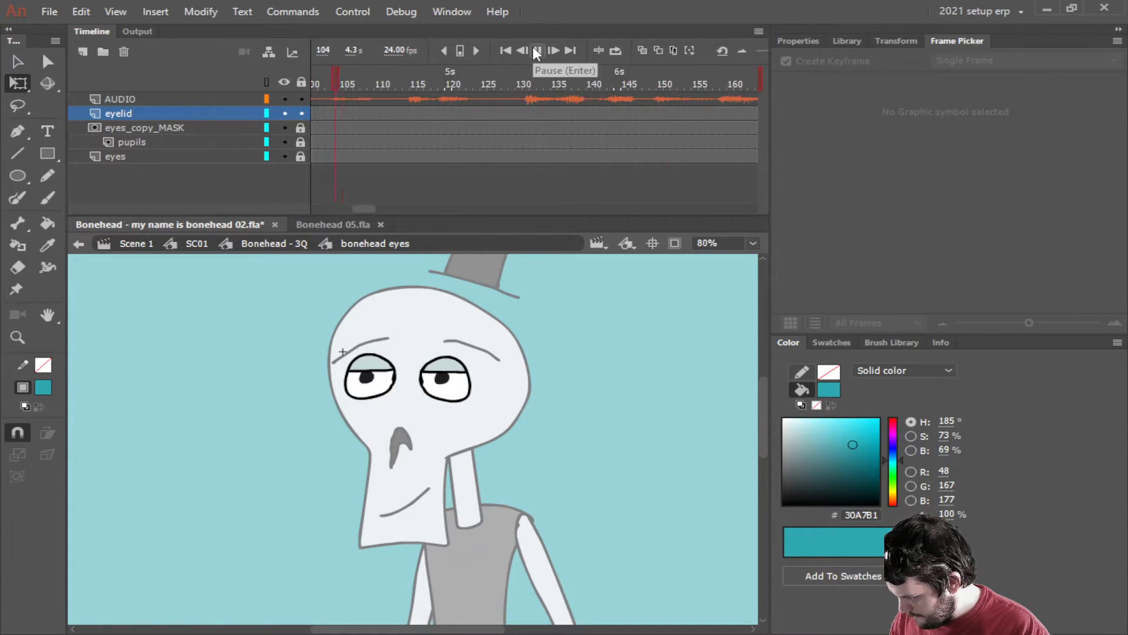
pyautogui.click(536, 50)
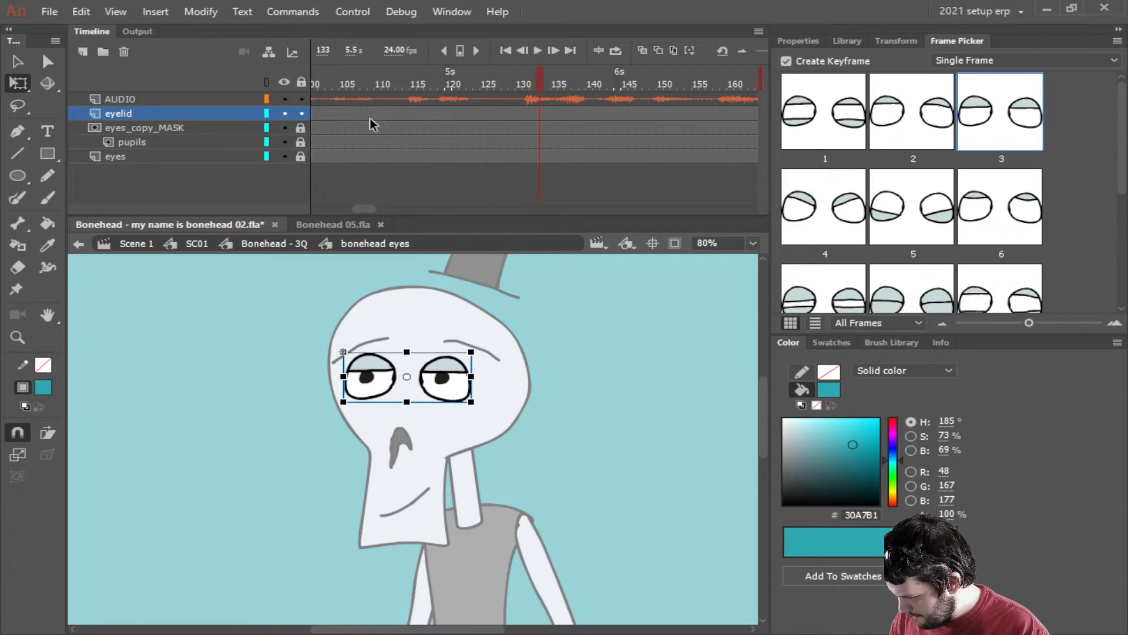
pyautogui.click(405, 113)
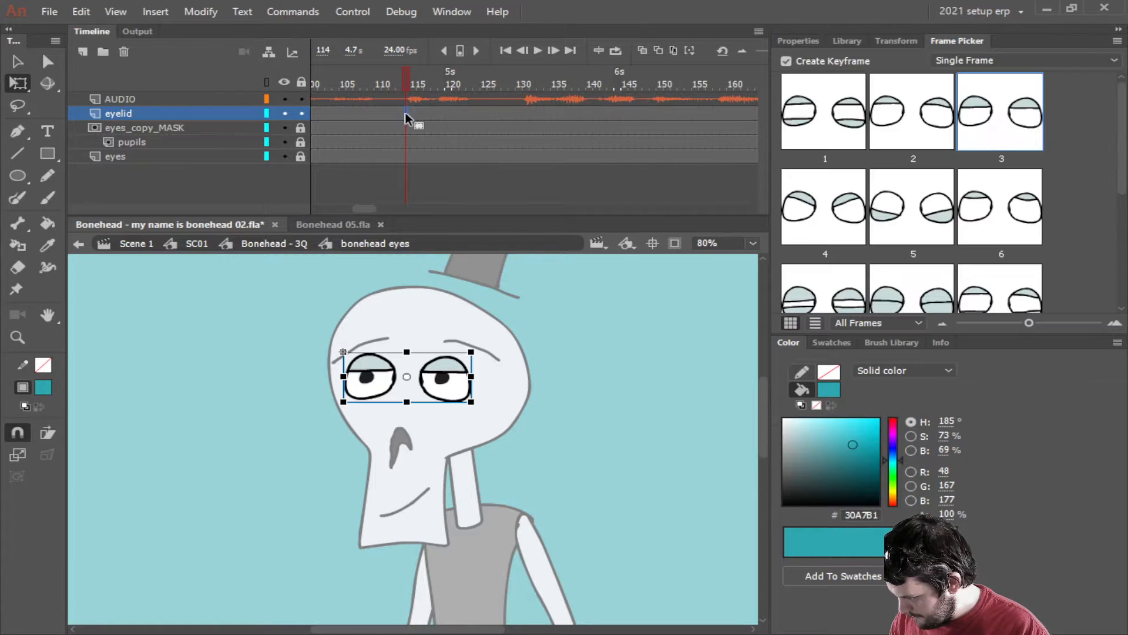
pyautogui.click(850, 133)
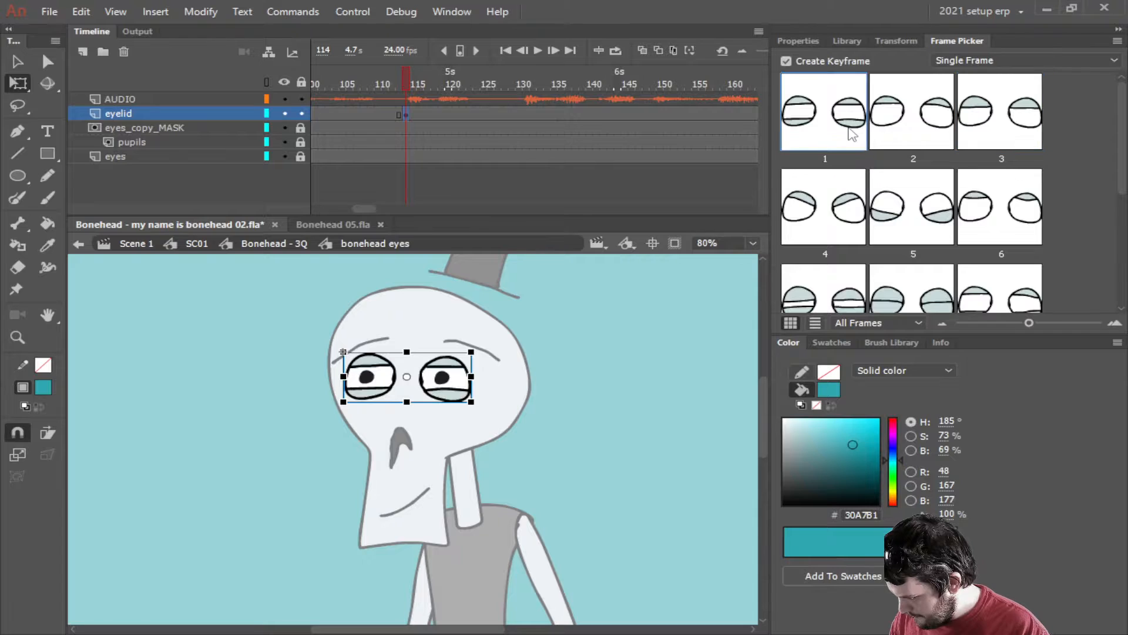
# Review the playback and set the eyelid layer's keyframe at frame 114 to eyelid pose 5.
pyautogui.click(532, 52)
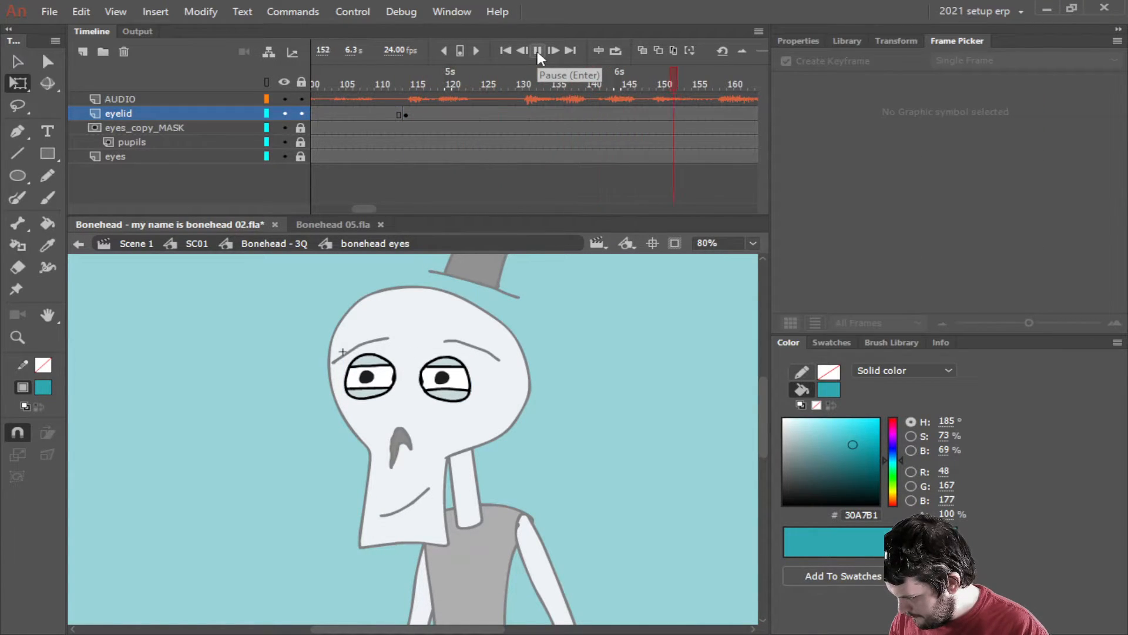
pyautogui.click(537, 51)
pyautogui.moveTo(365, 208); pyautogui.dragTo(368, 216)
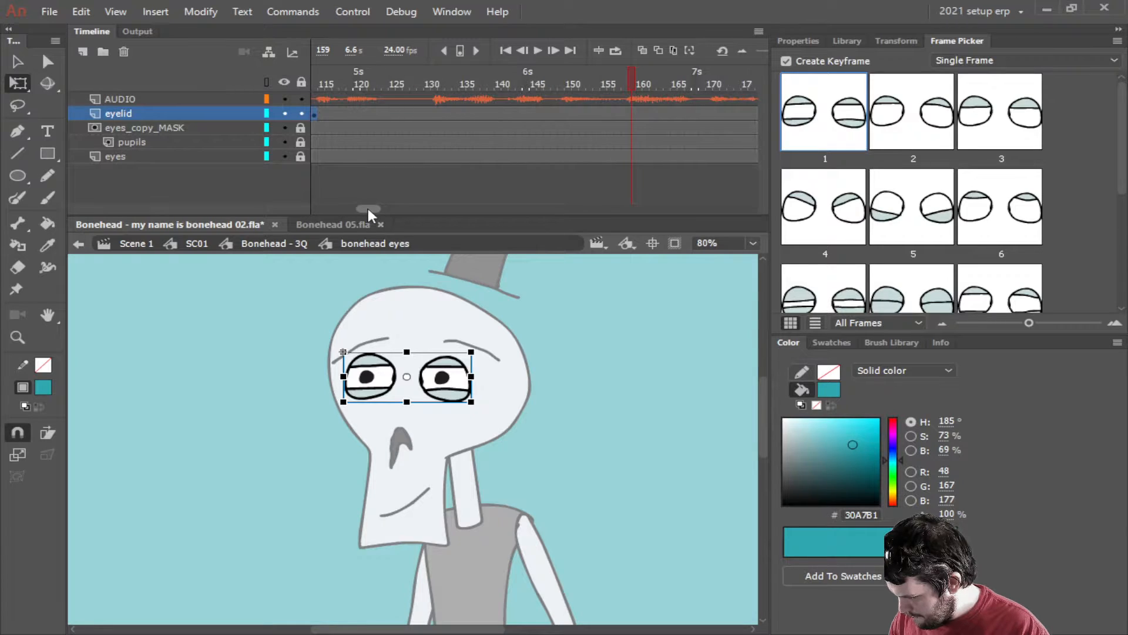
pyautogui.click(611, 114)
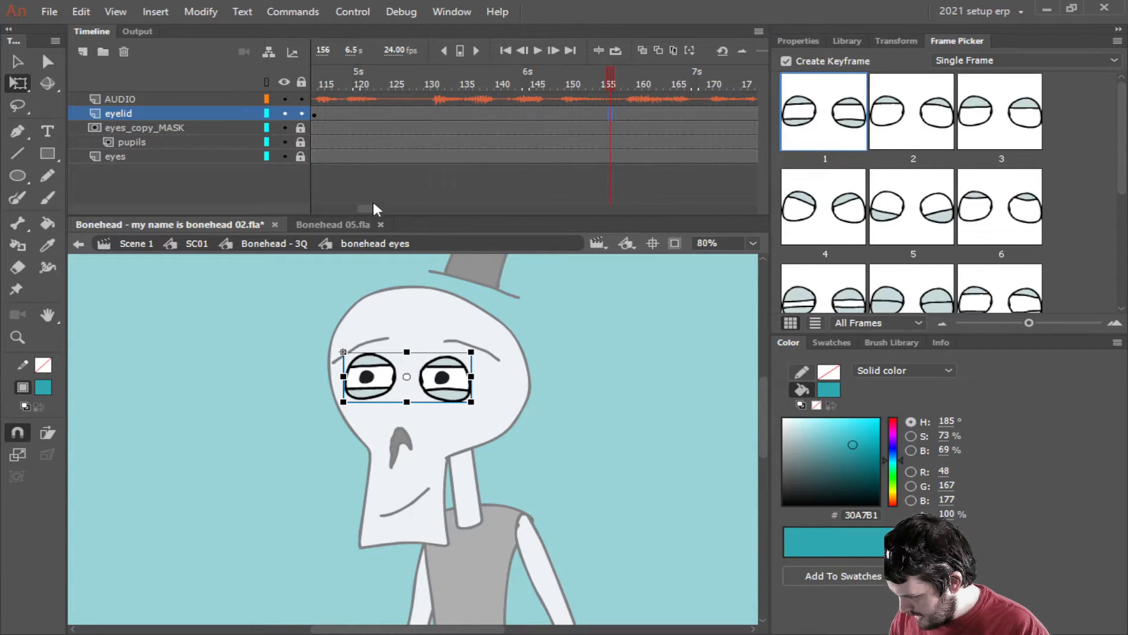
pyautogui.moveTo(368, 207); pyautogui.dragTo(363, 208)
pyautogui.click(377, 113)
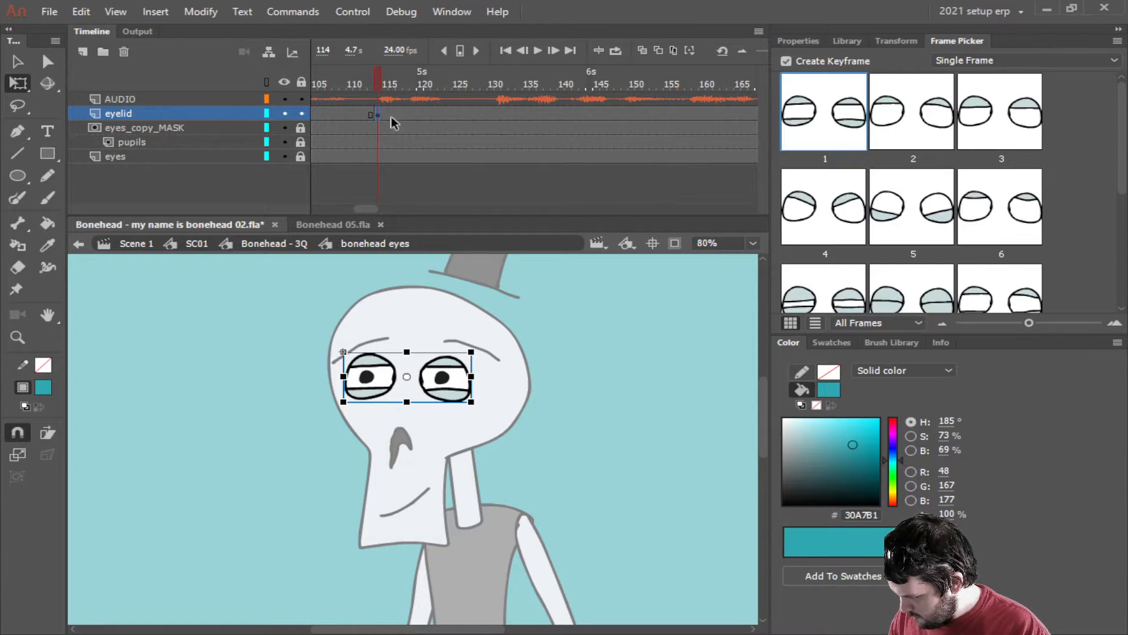
pyautogui.click(907, 215)
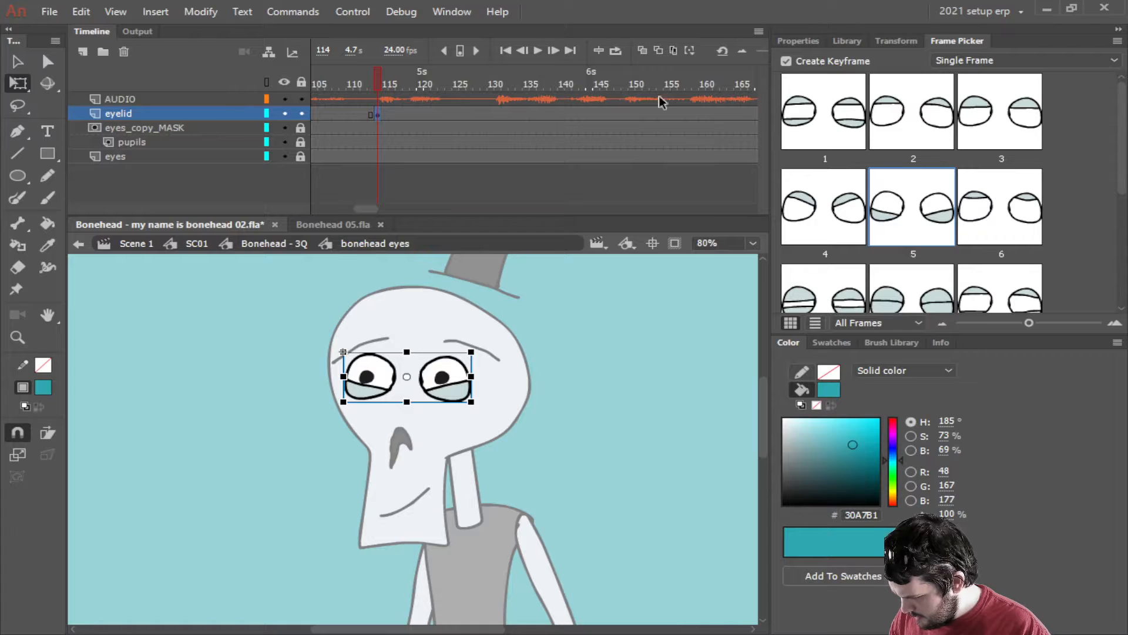
pyautogui.scroll(-2, 943, 232)
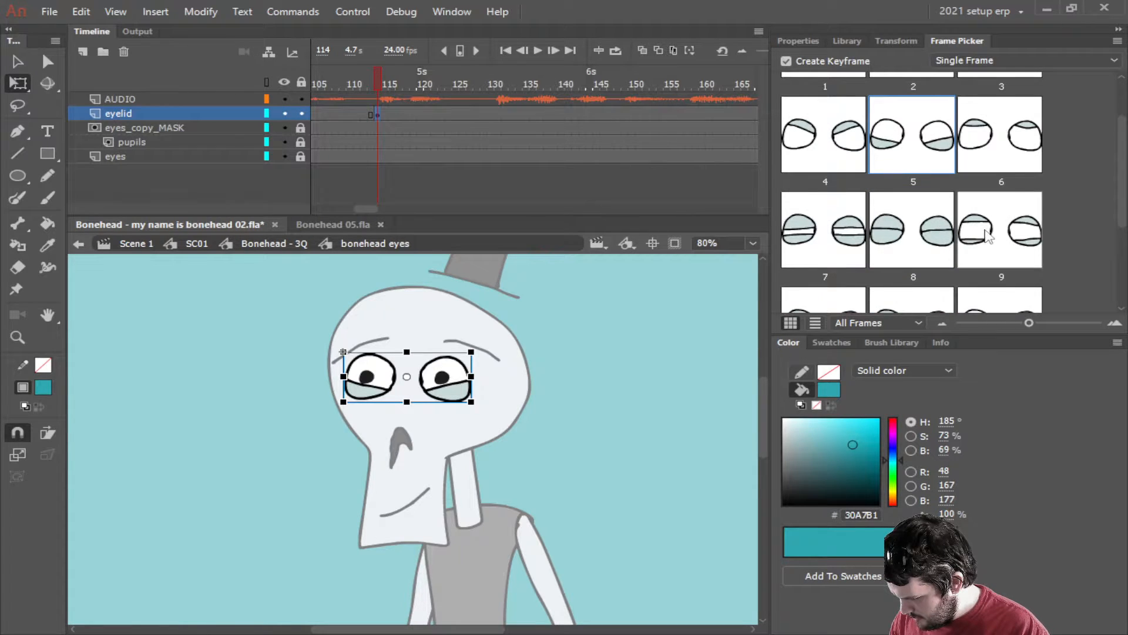
pyautogui.scroll(2, 987, 237)
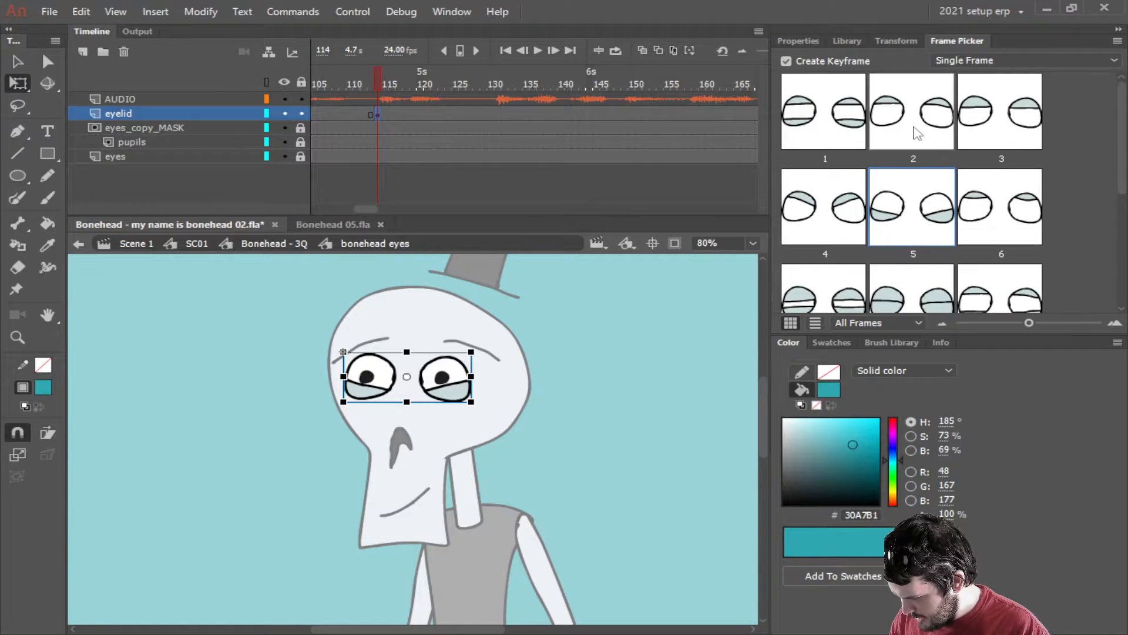
# Play the audio from frame 114 and key the eyelid layer at frame 142 with eyelid pose 1.
pyautogui.click(539, 48)
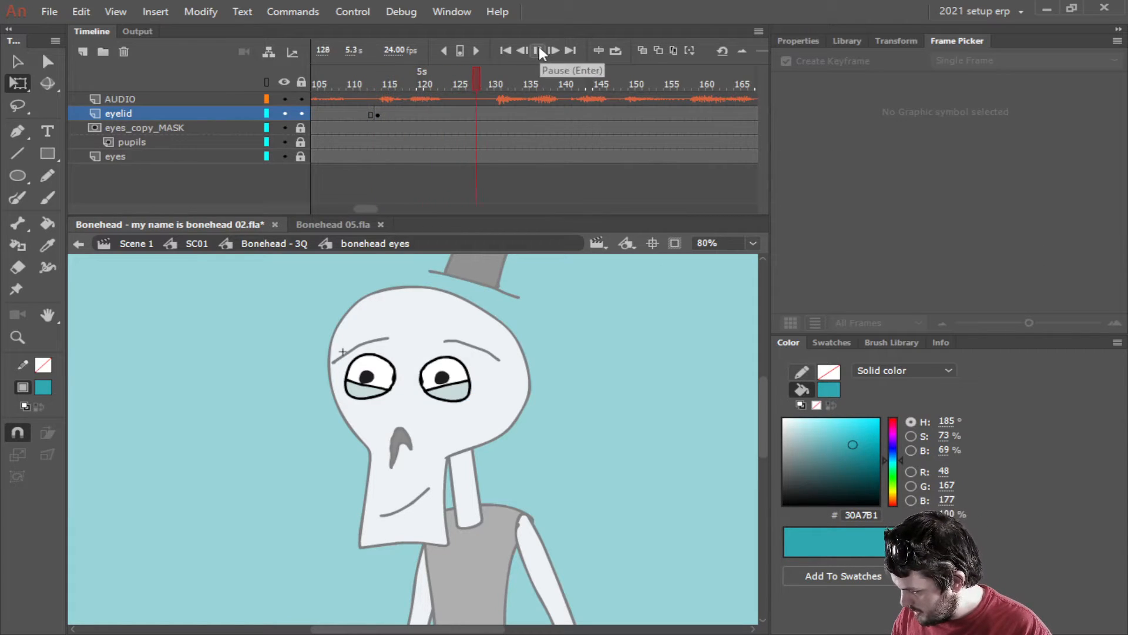
pyautogui.click(539, 52)
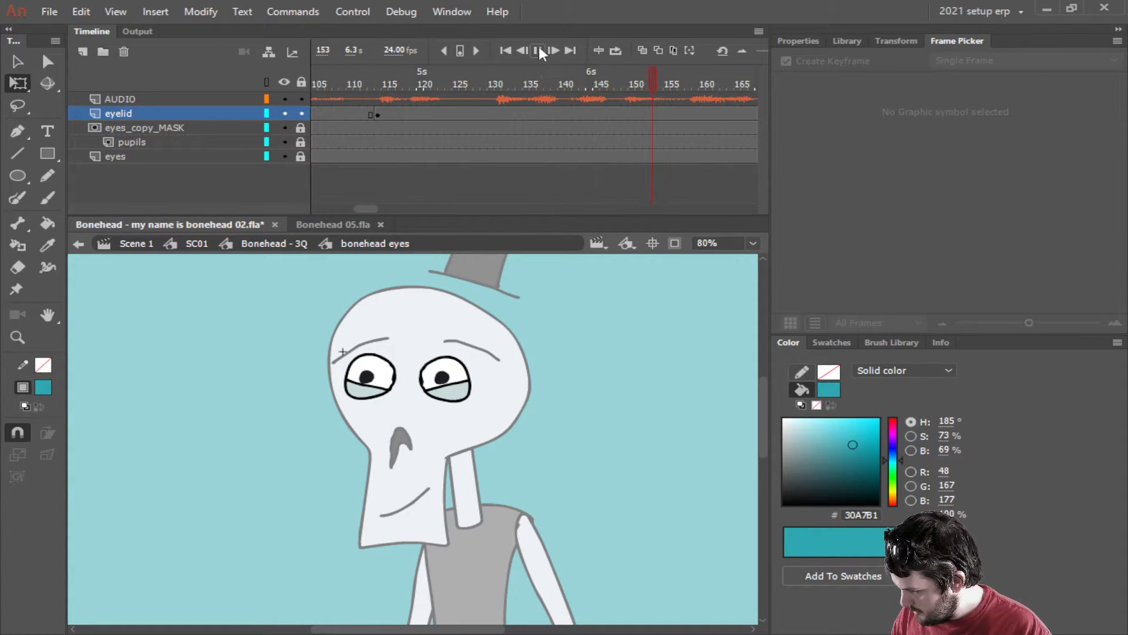
pyautogui.click(575, 114)
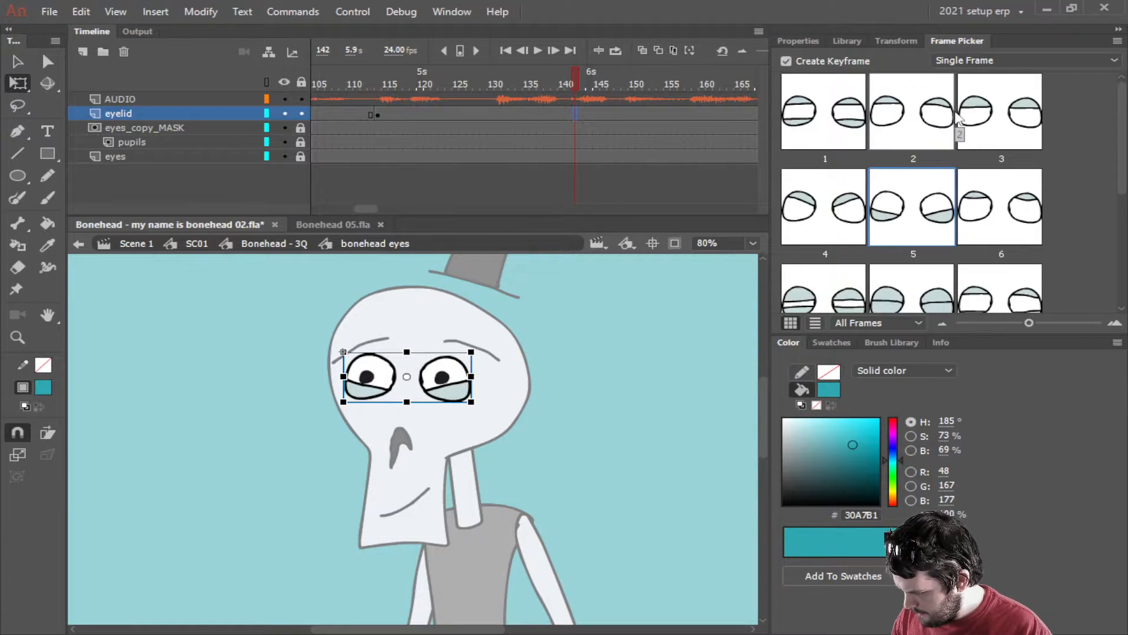
pyautogui.click(914, 117)
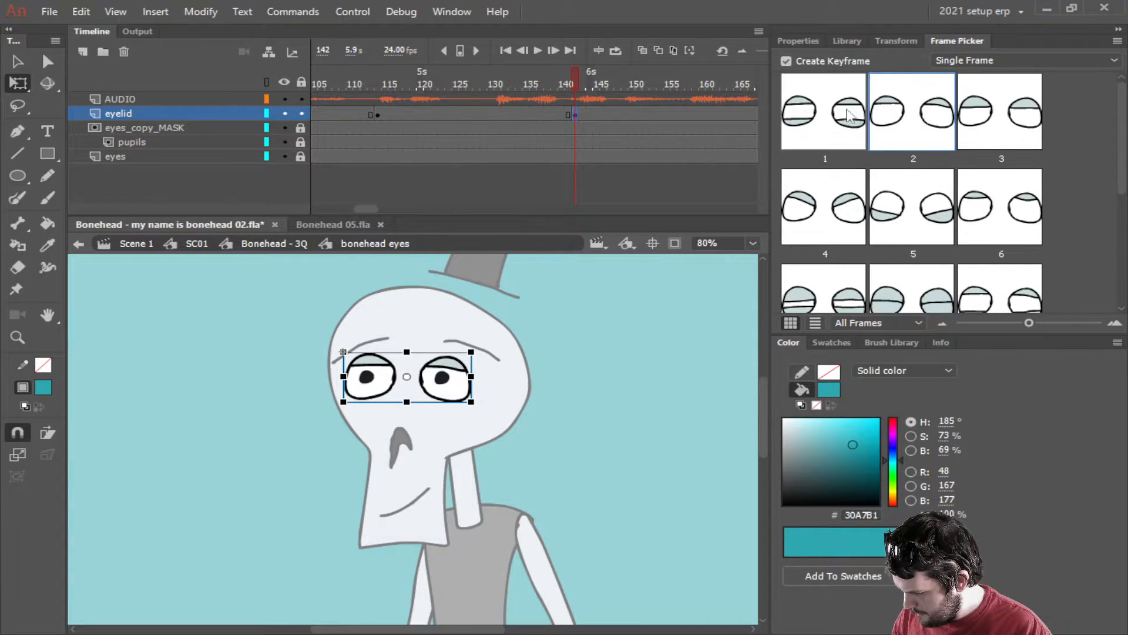
pyautogui.click(818, 113)
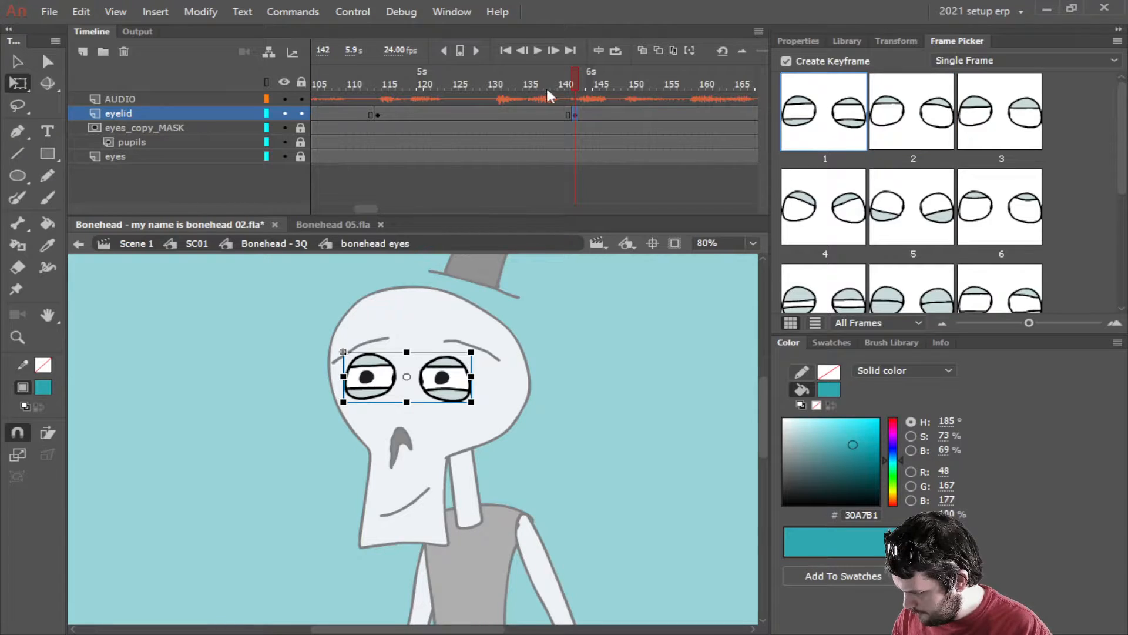
# Play the animation from frame 142 and key the eyelid layer at frame 185 with the nearly closed eyelid pose 7.
pyautogui.click(536, 52)
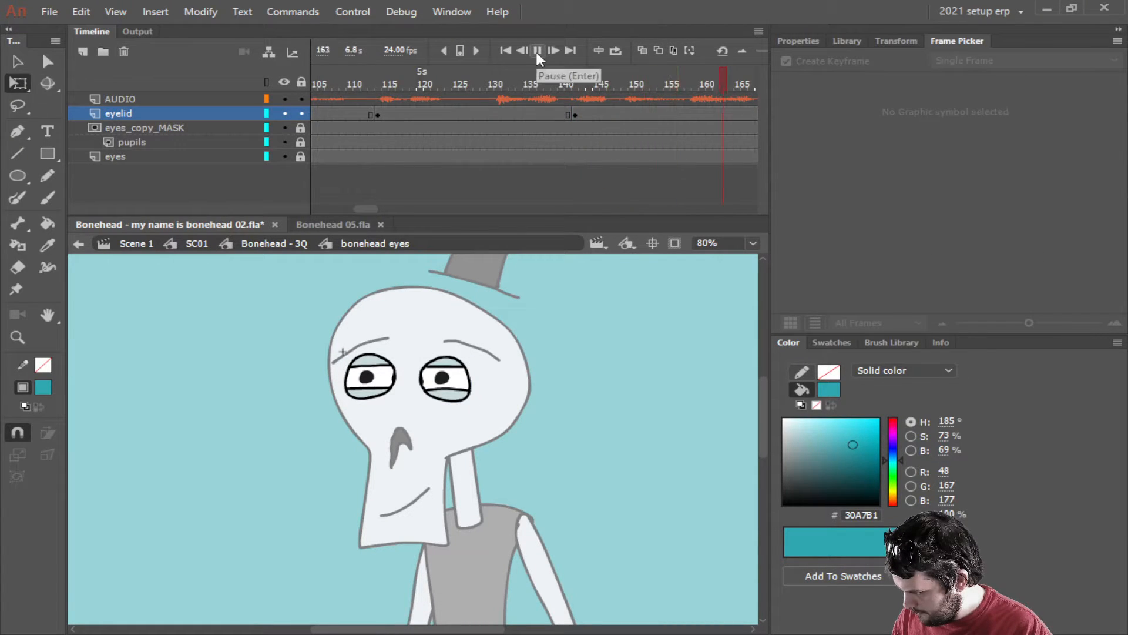
pyautogui.click(537, 52)
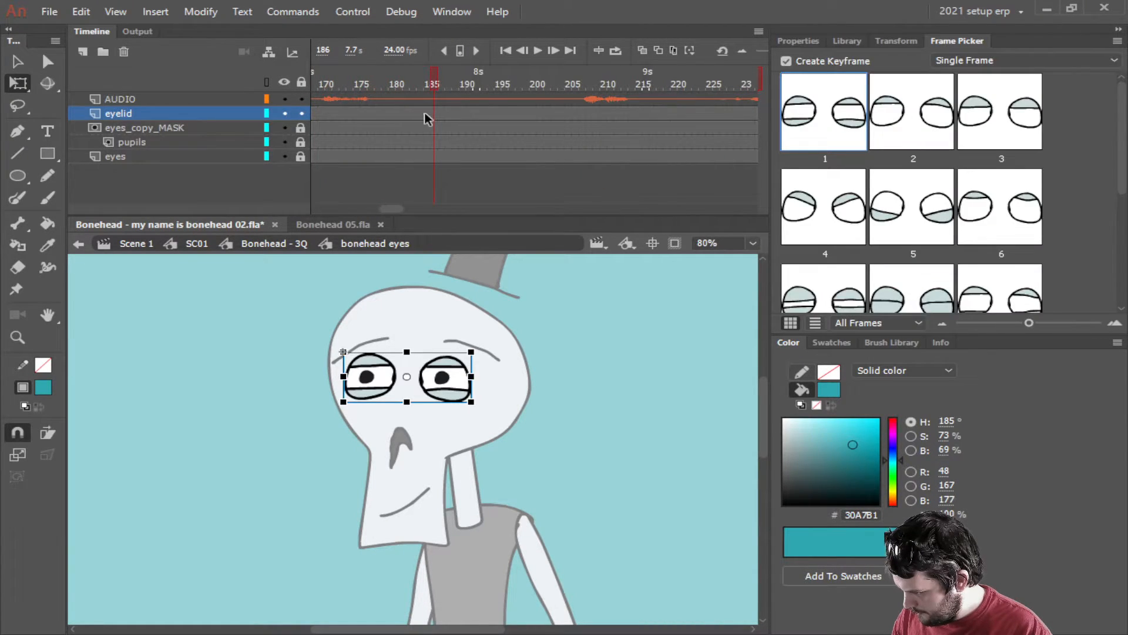
pyautogui.click(426, 112)
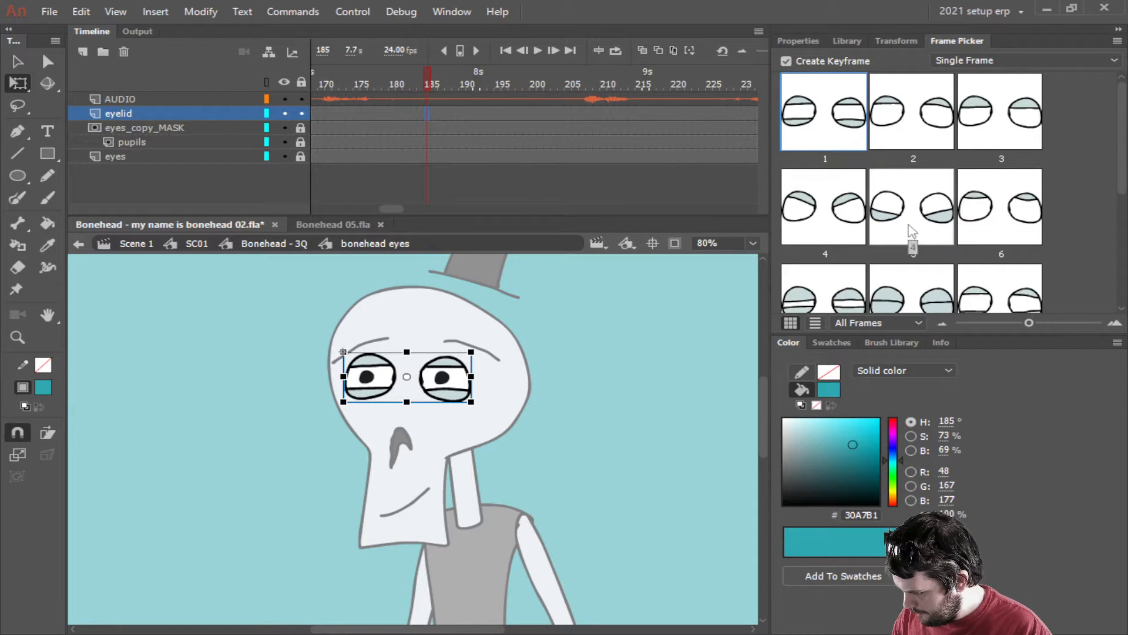
pyautogui.scroll(-2, 911, 229)
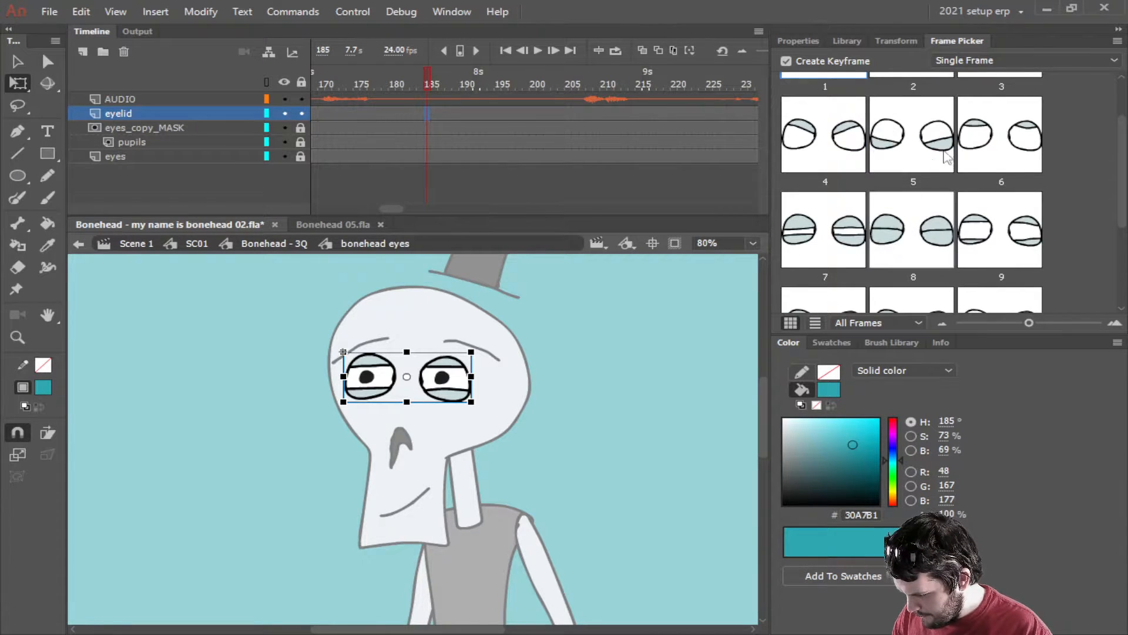
pyautogui.click(1027, 241)
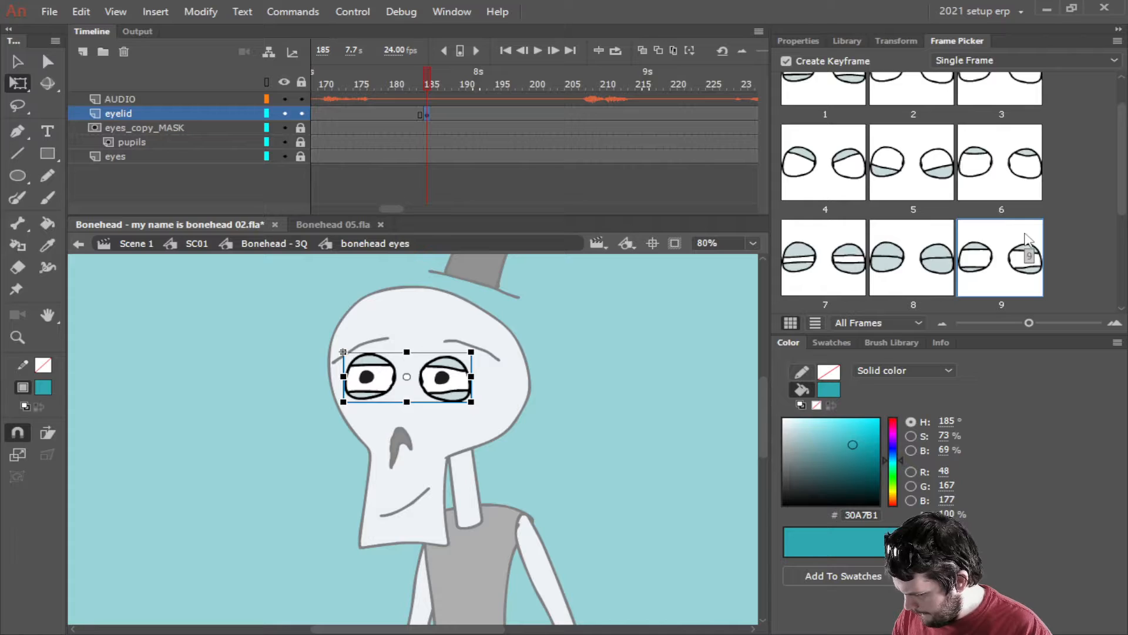
pyautogui.click(817, 255)
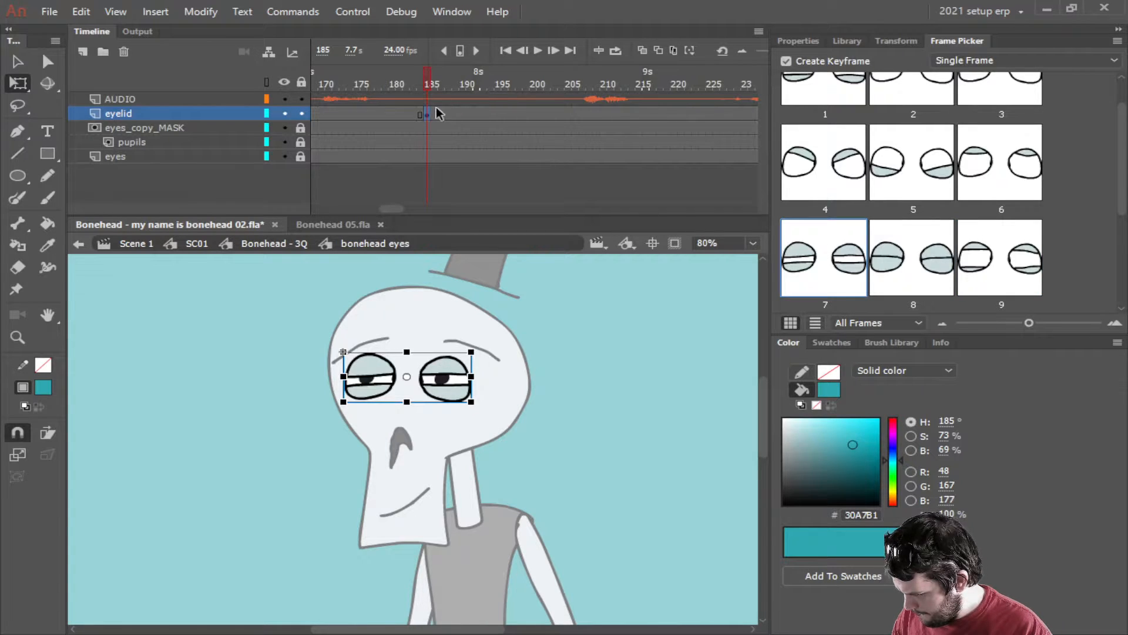
# Key the eyelid layer with fully closed pose 8 at frame 186 and nearly closed pose 7 at frame 187.
pyautogui.click(438, 117)
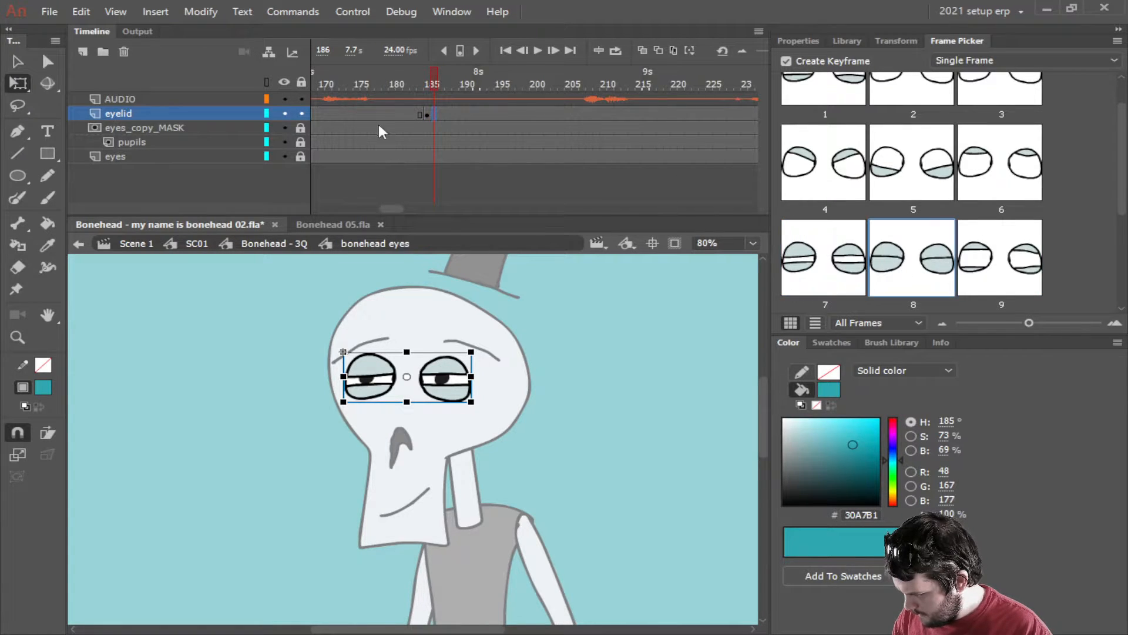
pyautogui.click(442, 115)
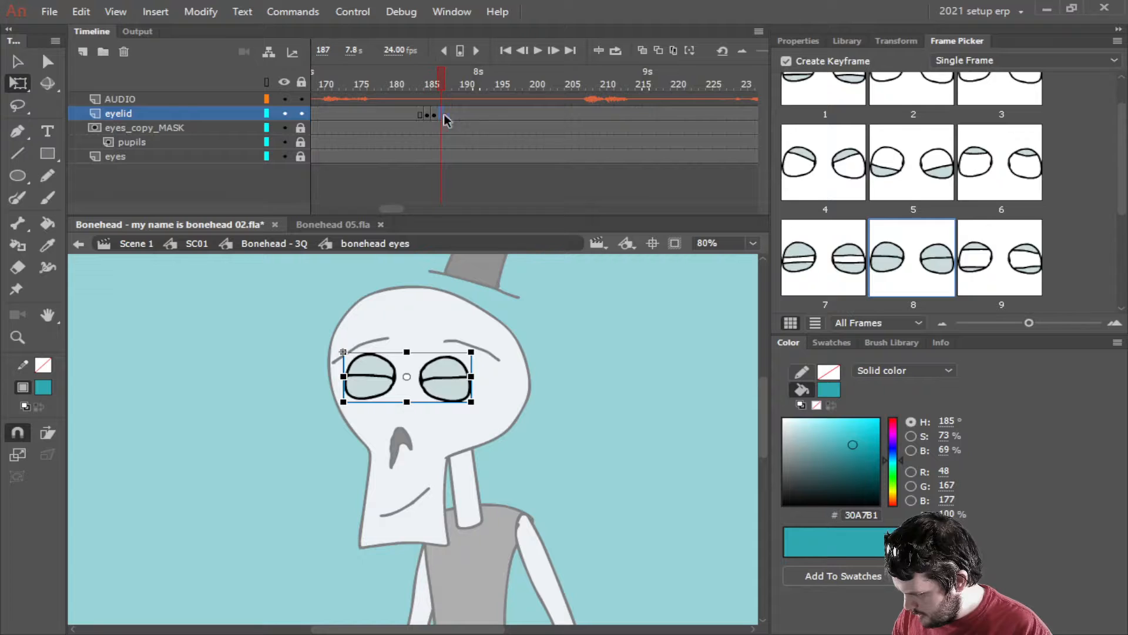
pyautogui.click(829, 269)
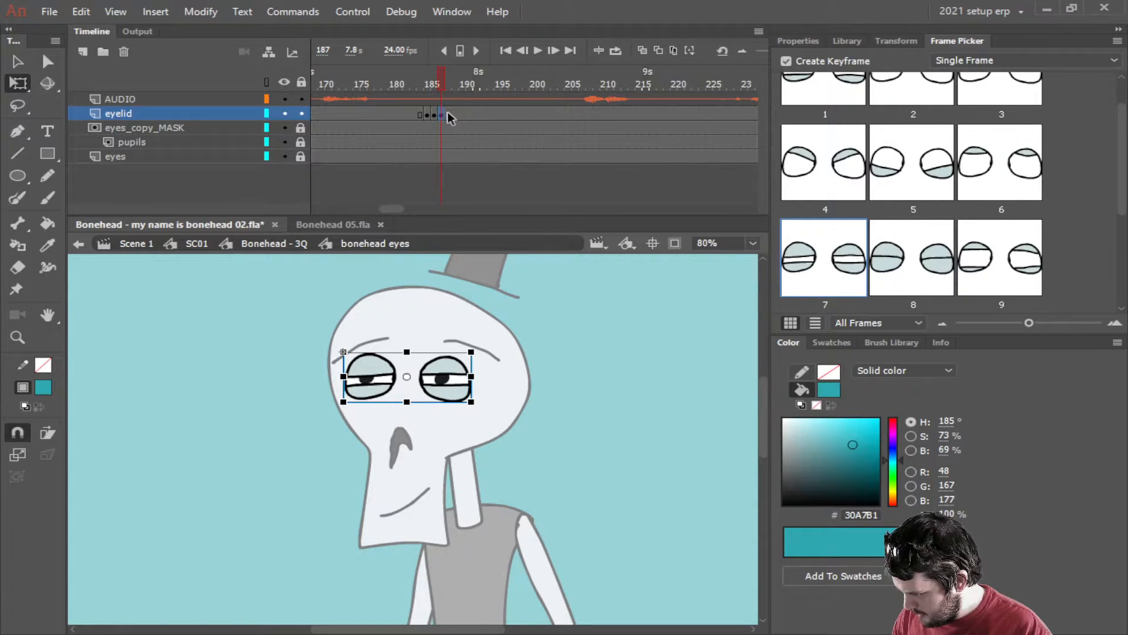
# Try eyelid pose 2 on the eyelid layer at frame 188 and play on through the audio.
pyautogui.click(449, 117)
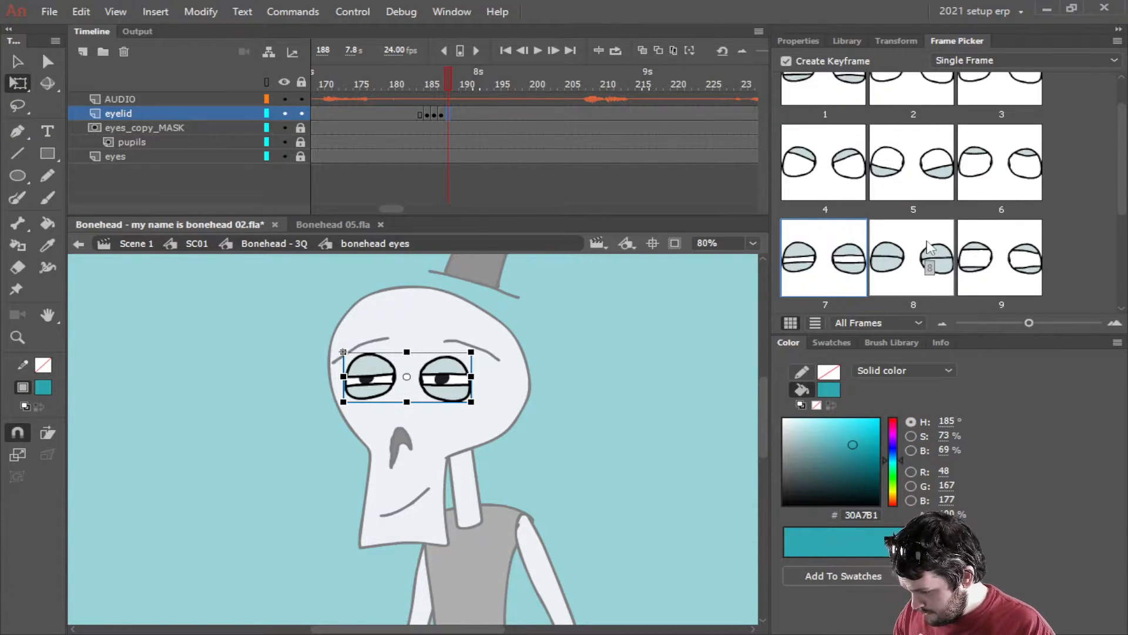
pyautogui.scroll(1, 929, 241)
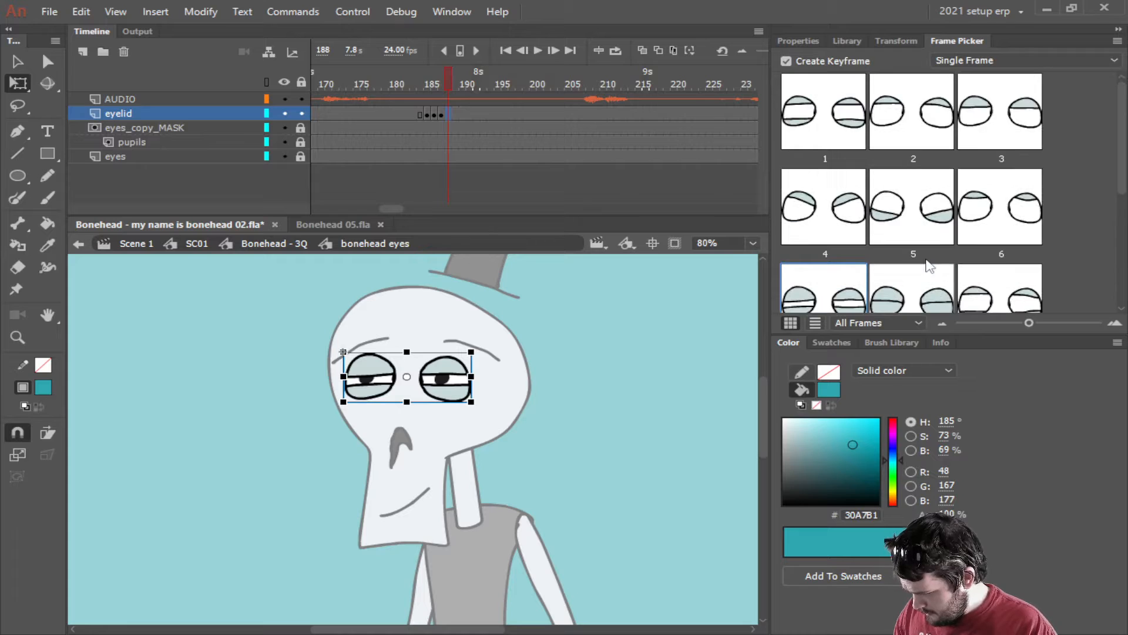
pyautogui.click(902, 114)
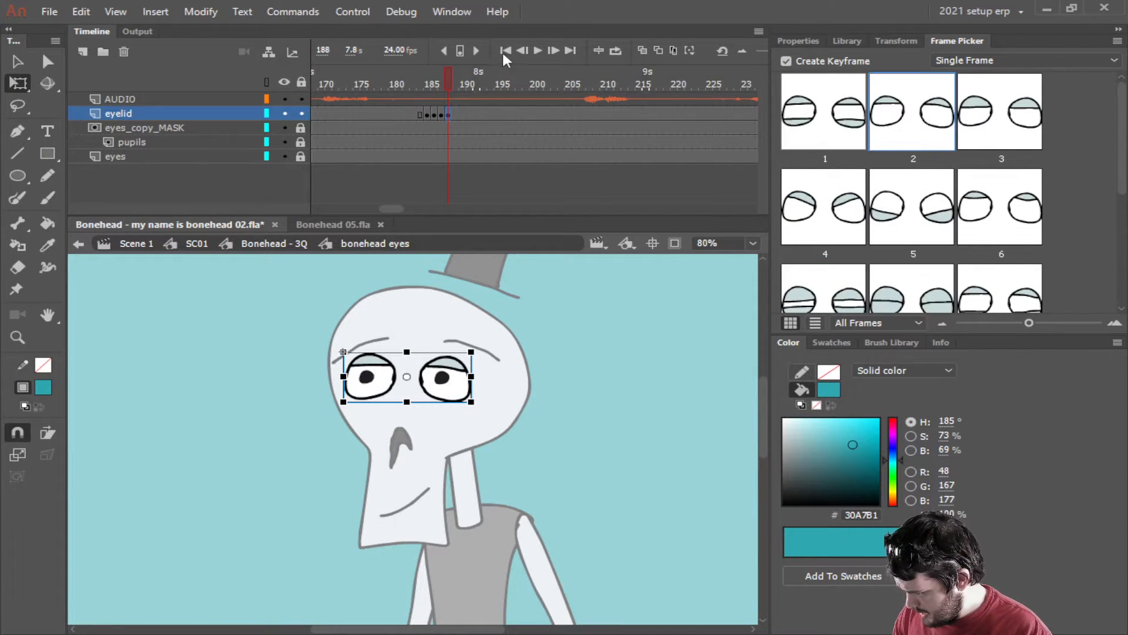
pyautogui.click(539, 50)
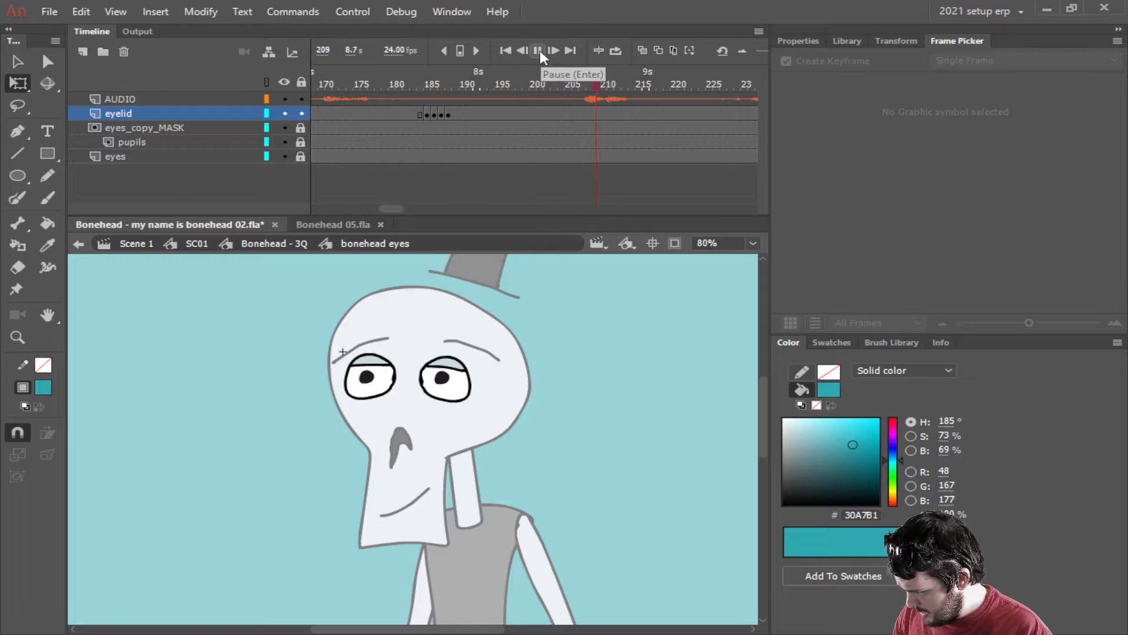
pyautogui.click(537, 51)
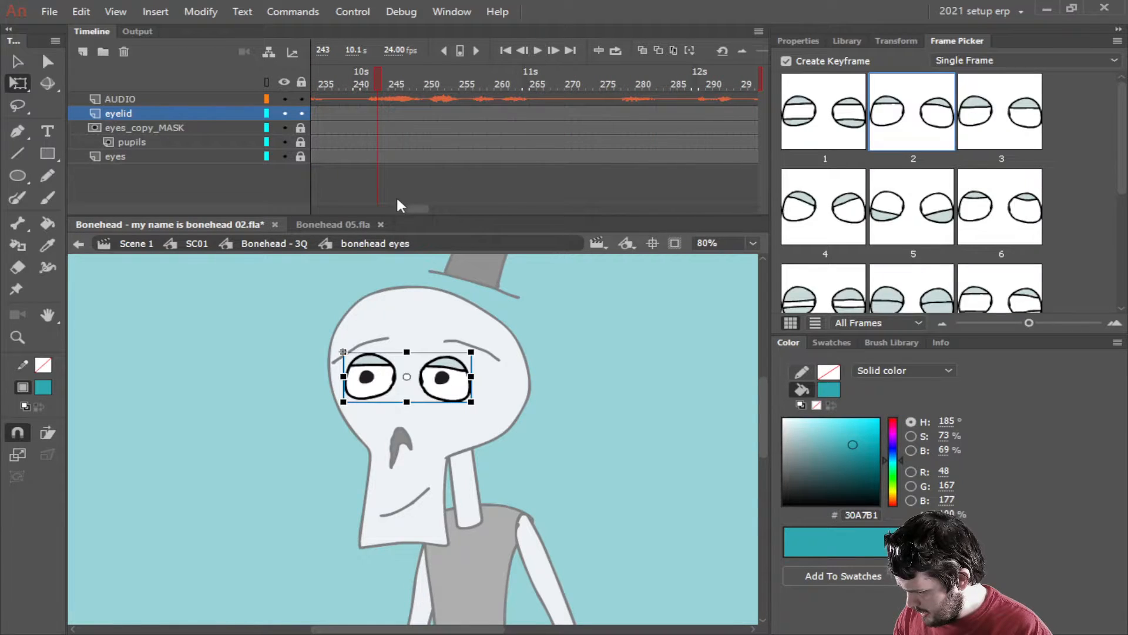
pyautogui.moveTo(409, 207); pyautogui.dragTo(387, 210)
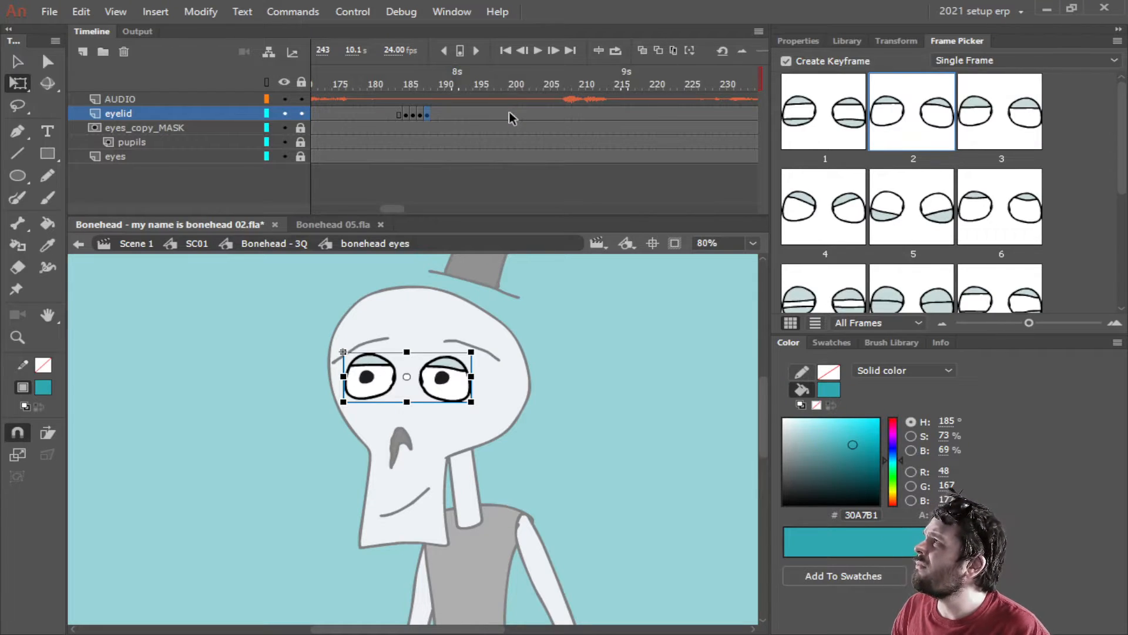
# Set the eyelid layer's keyframe at frame 188 to eyelid pose 1.
pyautogui.click(429, 115)
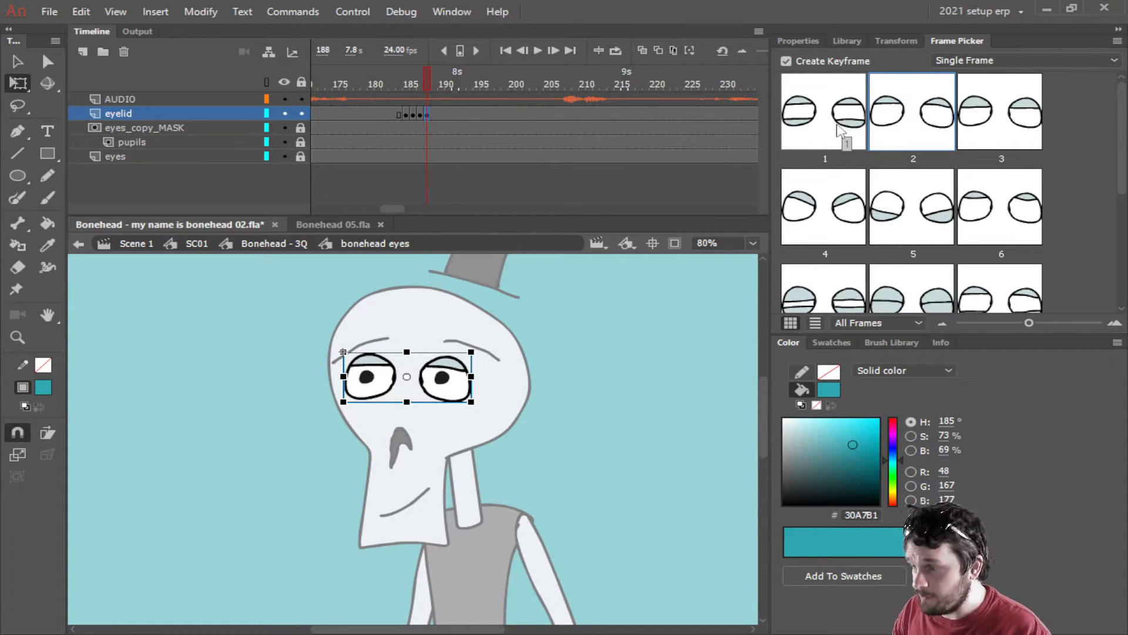
pyautogui.click(841, 130)
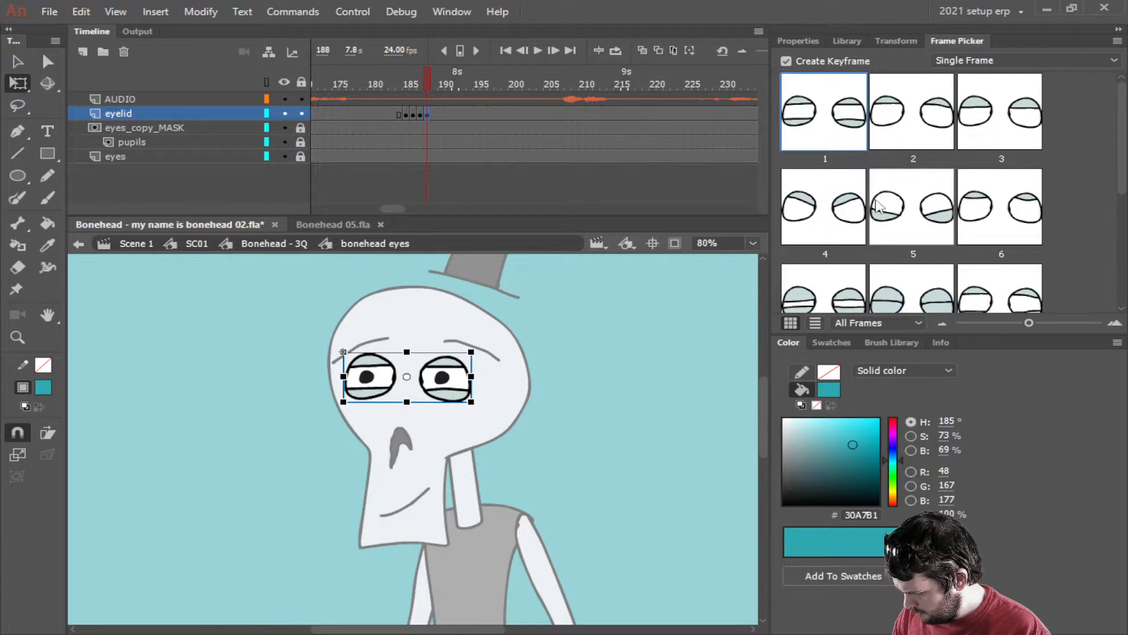
pyautogui.scroll(-3, 895, 216)
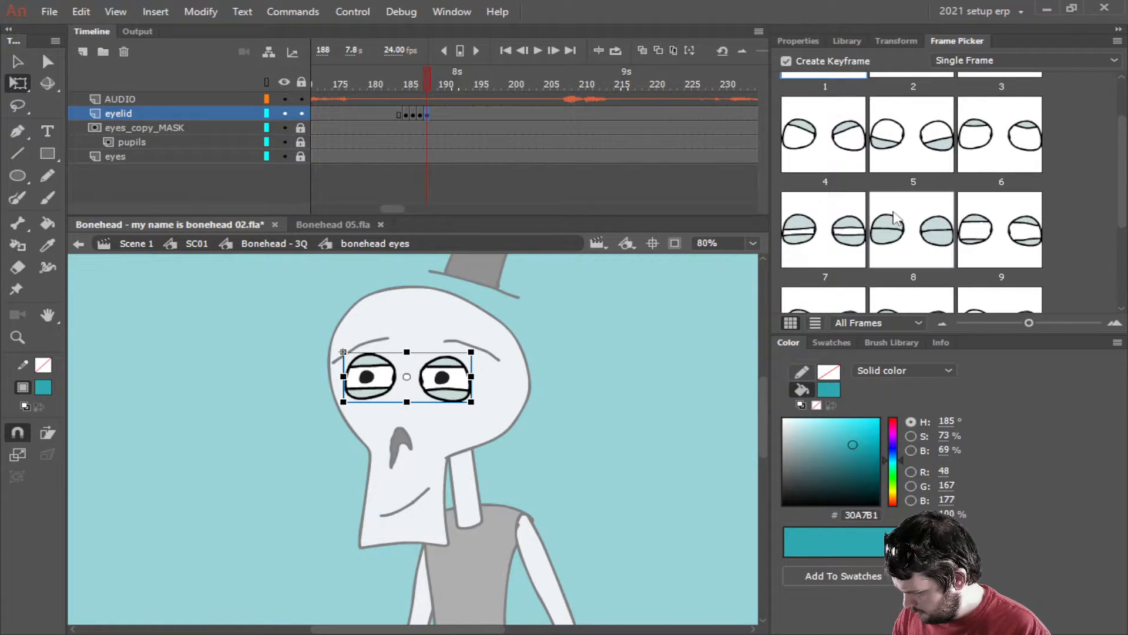
pyautogui.scroll(-3, 894, 216)
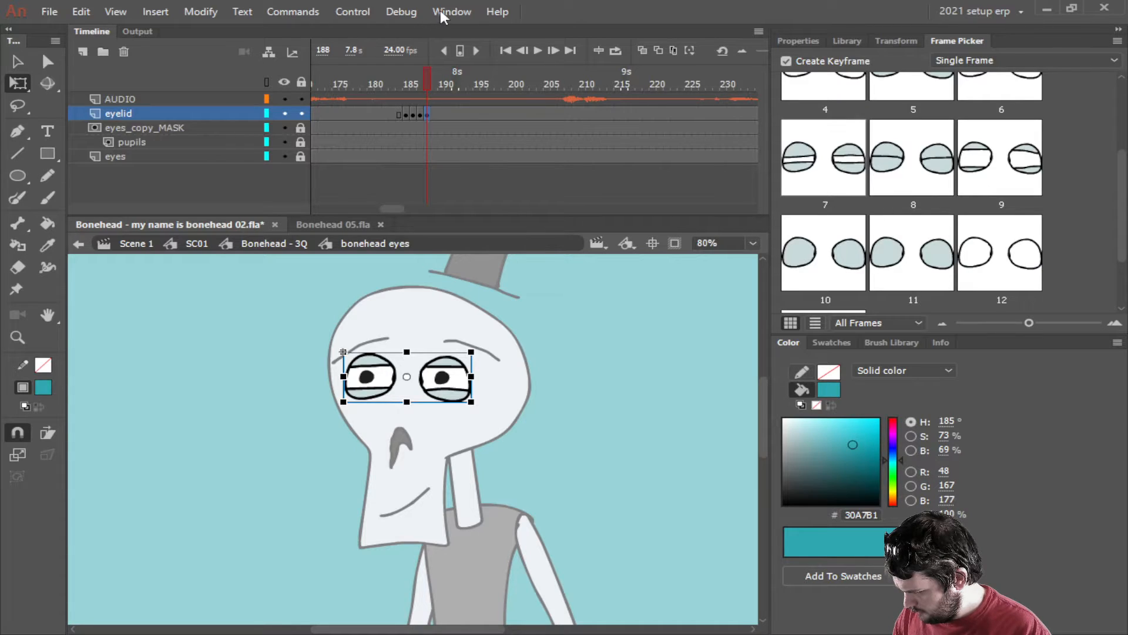
# Play the audio from frame 188 and key the eyelid layer at frame 204 with the nearly closed eyelid pose 7.
pyautogui.click(536, 51)
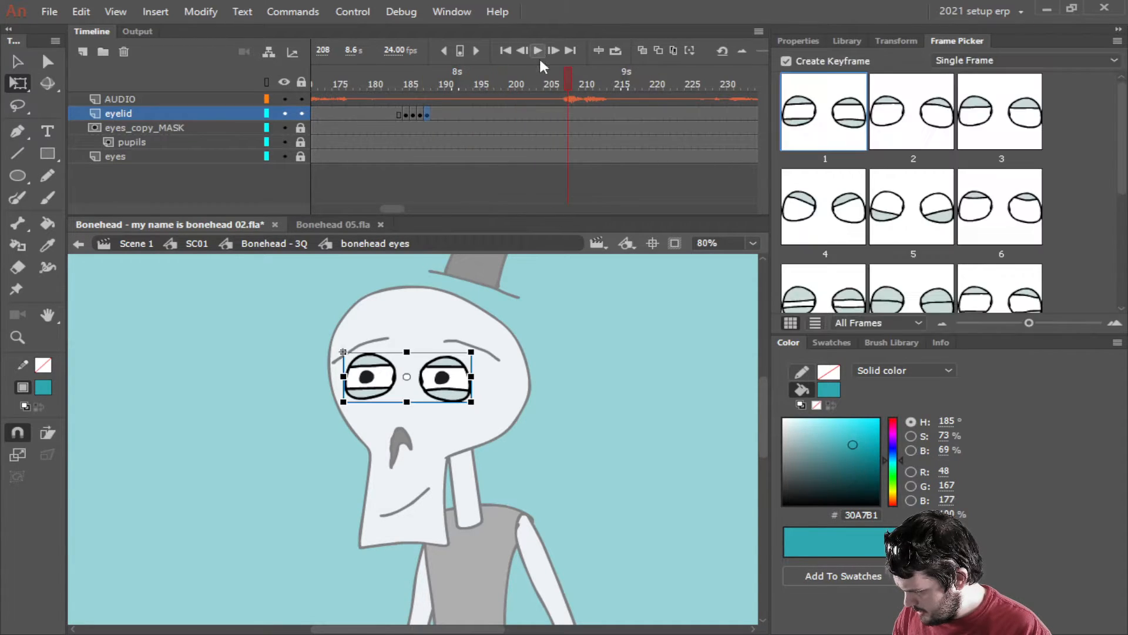
pyautogui.click(537, 114)
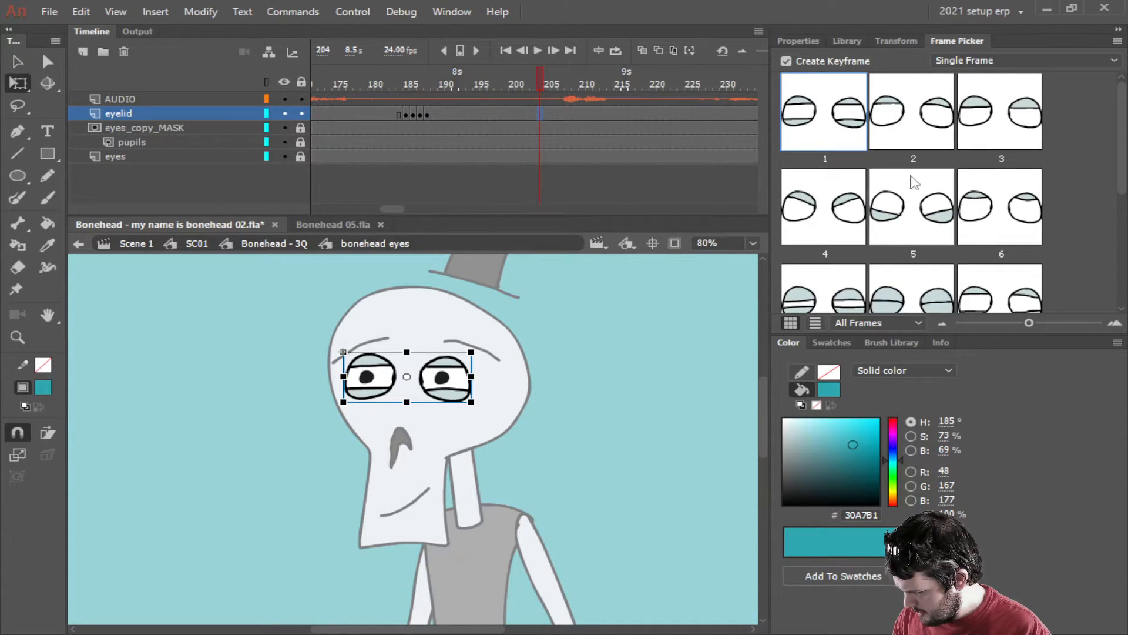
pyautogui.scroll(-3, 912, 177)
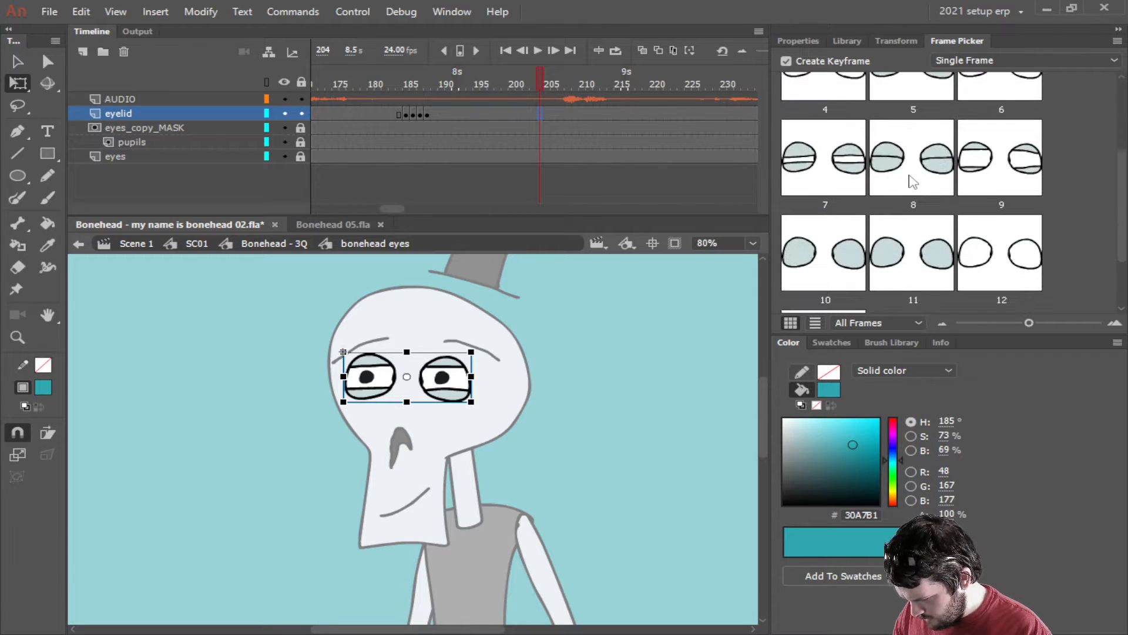
pyautogui.click(828, 171)
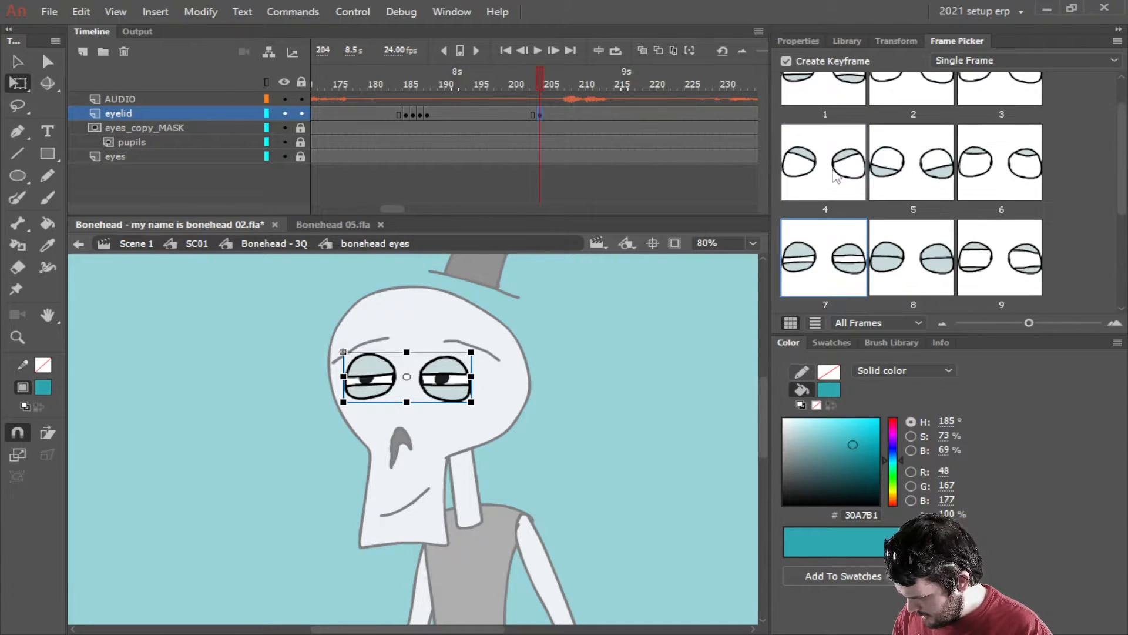
# Play the audio from frame 204, replay it from frame 217, and key the eyelid layer at frame 241 with wide-open pose 12.
pyautogui.click(538, 50)
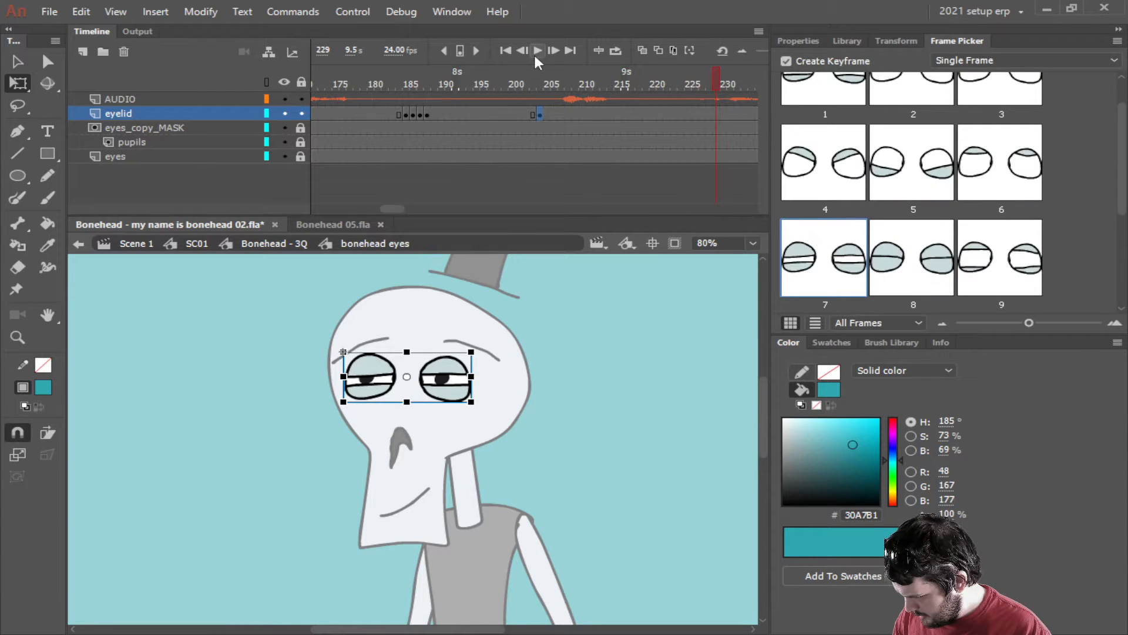
pyautogui.click(537, 51)
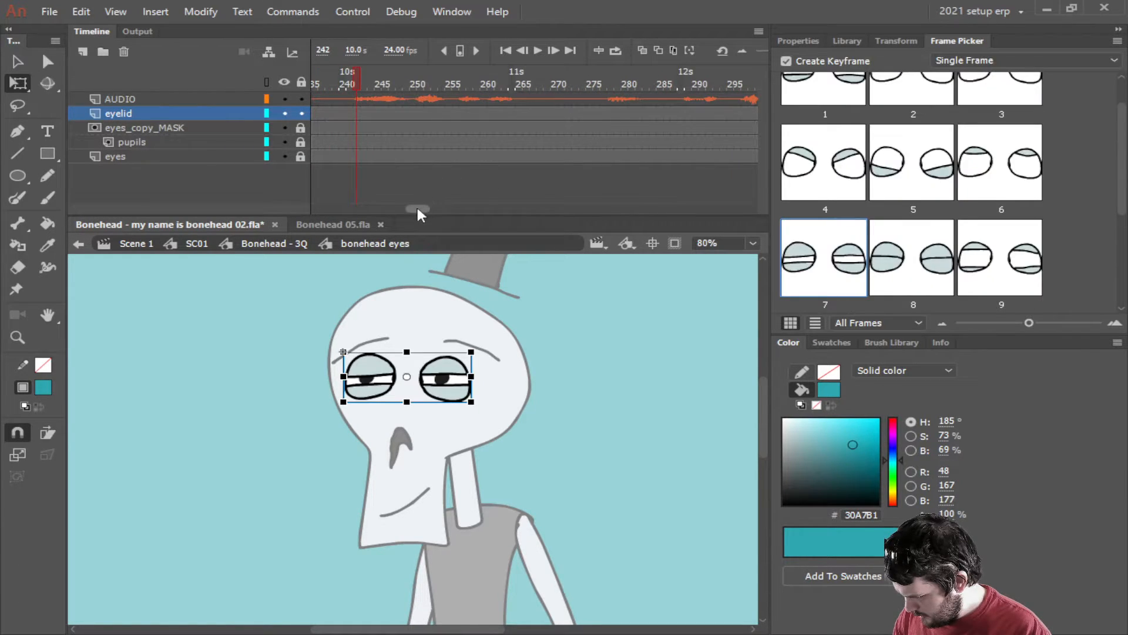
pyautogui.moveTo(418, 210); pyautogui.dragTo(396, 209)
pyautogui.click(575, 83)
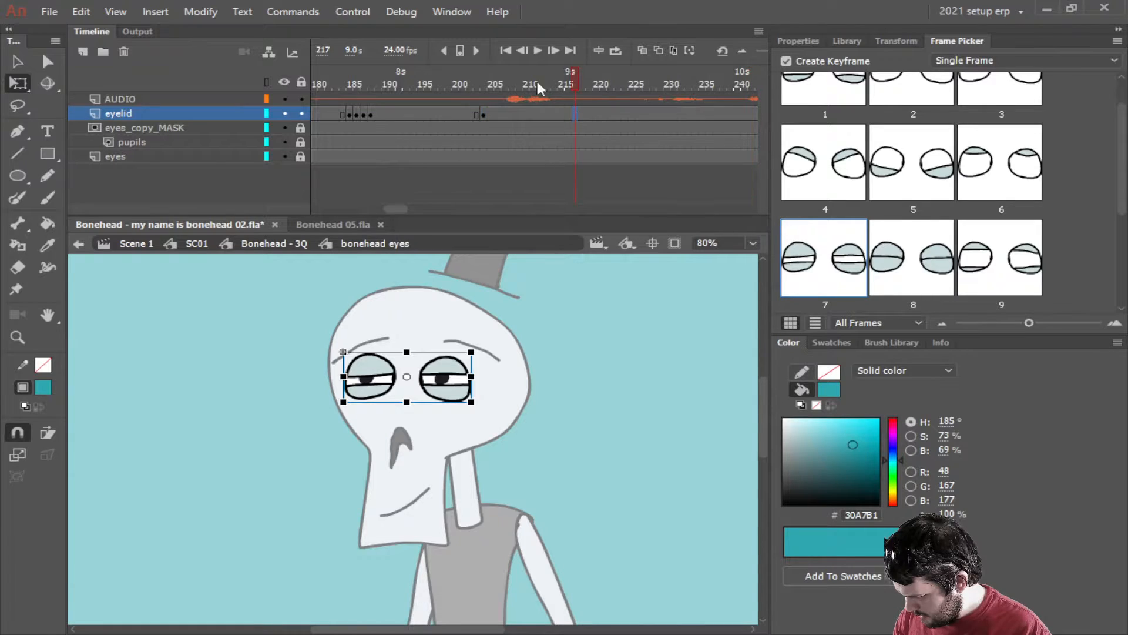
pyautogui.click(536, 51)
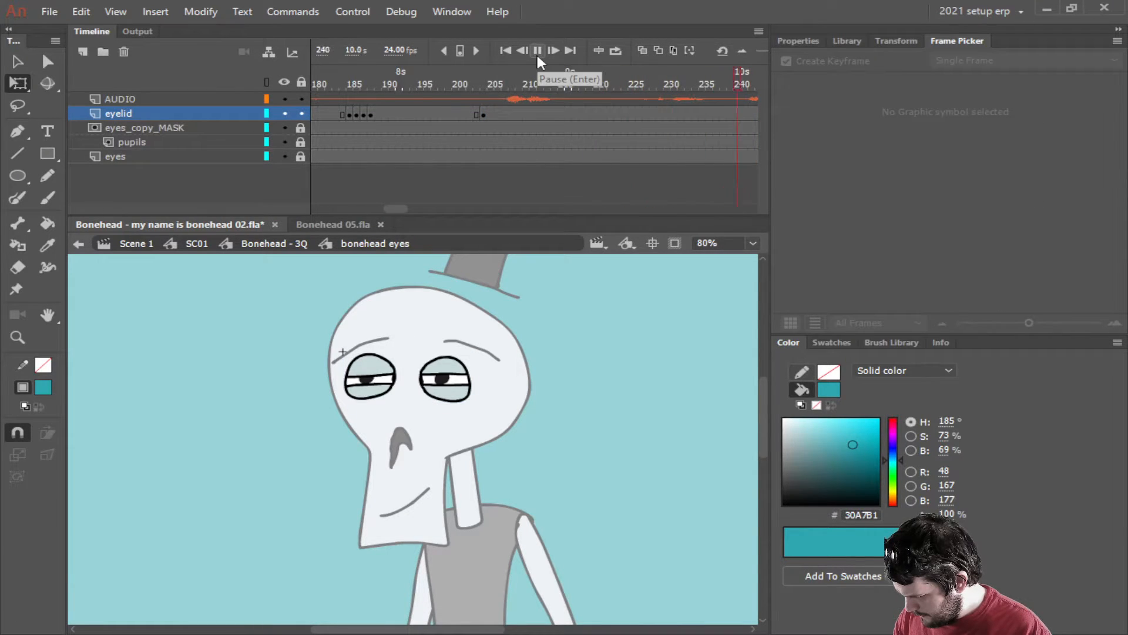
pyautogui.moveTo(418, 199); pyautogui.dragTo(407, 202)
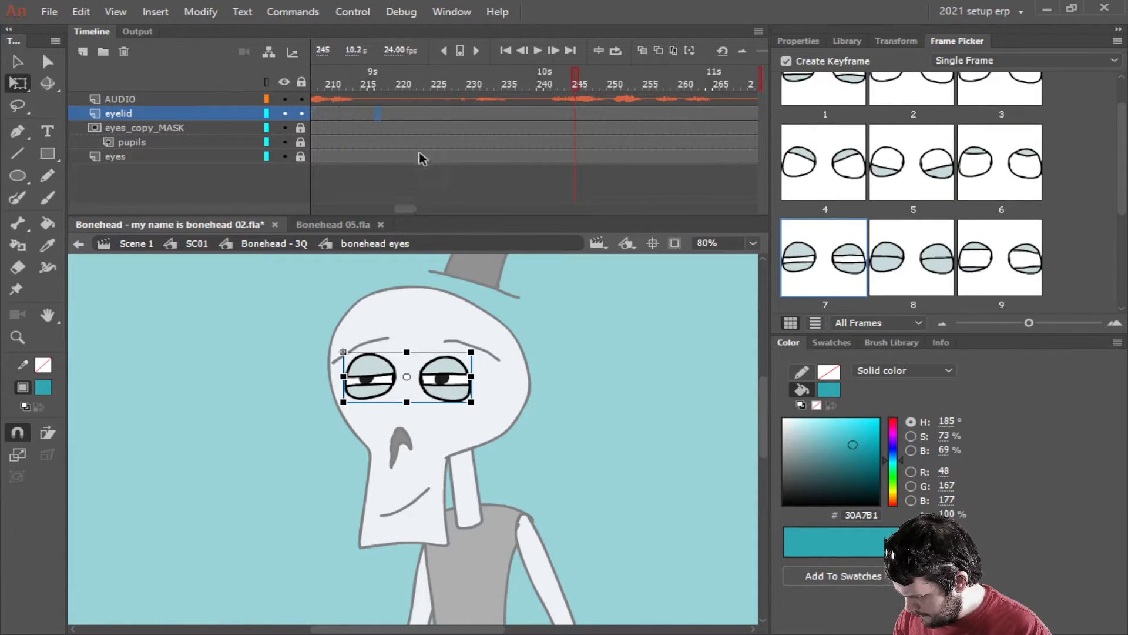
pyautogui.click(548, 113)
pyautogui.scroll(-2, 823, 223)
pyautogui.click(999, 232)
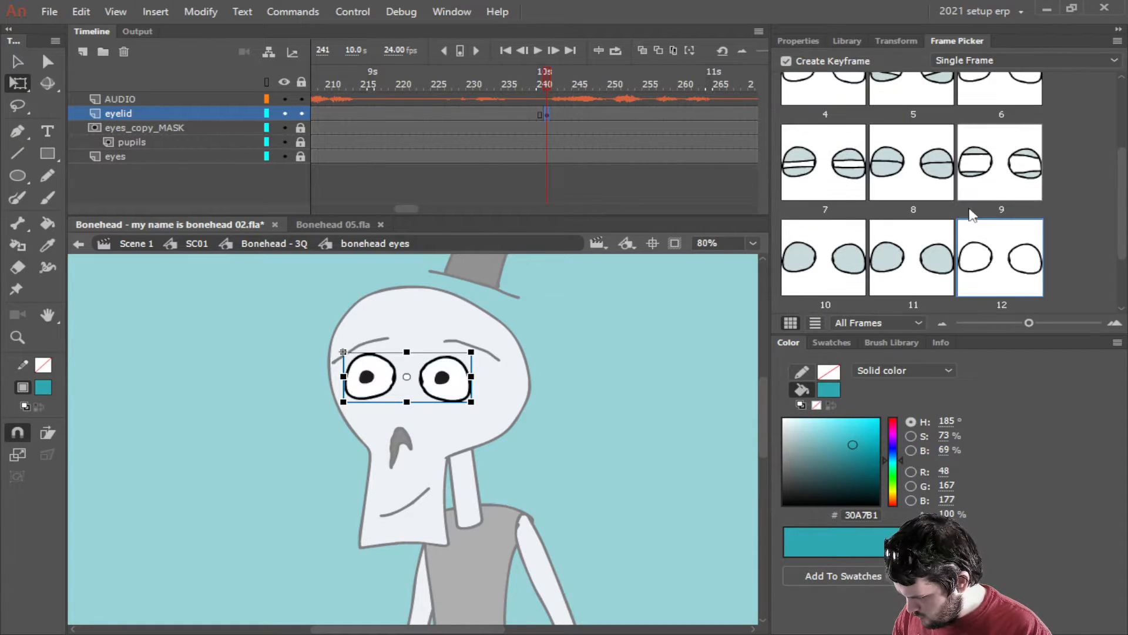
# Play the animation from frame 241 and key the eyelid layer at frame 256 with eyelid pose 1.
pyautogui.click(533, 52)
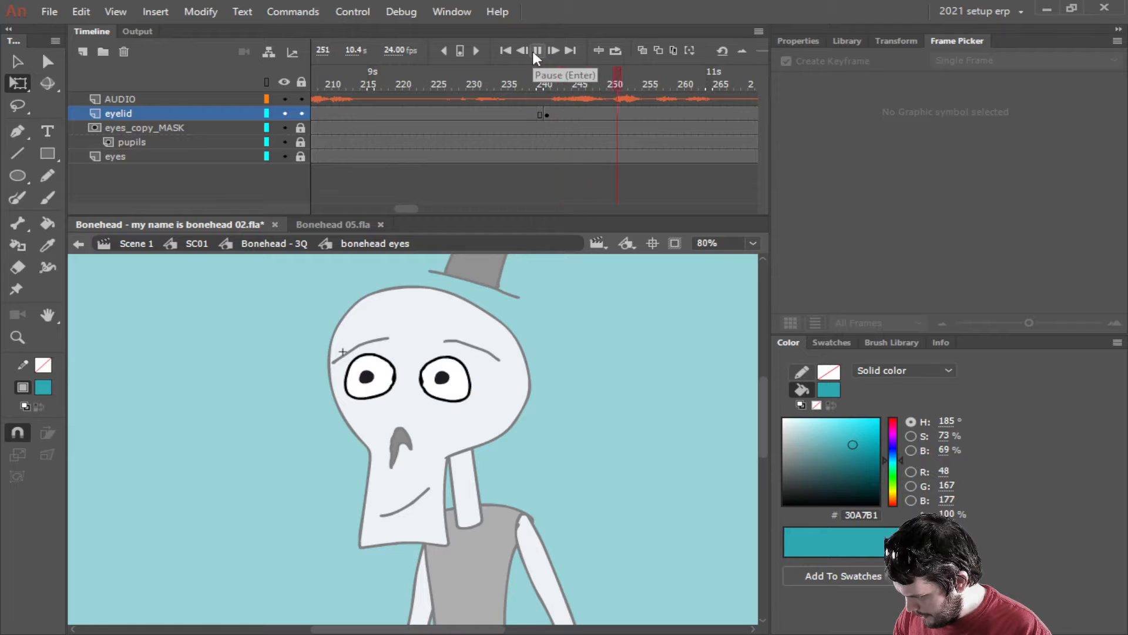
pyautogui.click(533, 51)
pyautogui.moveTo(413, 206); pyautogui.dragTo(423, 206)
pyautogui.click(484, 115)
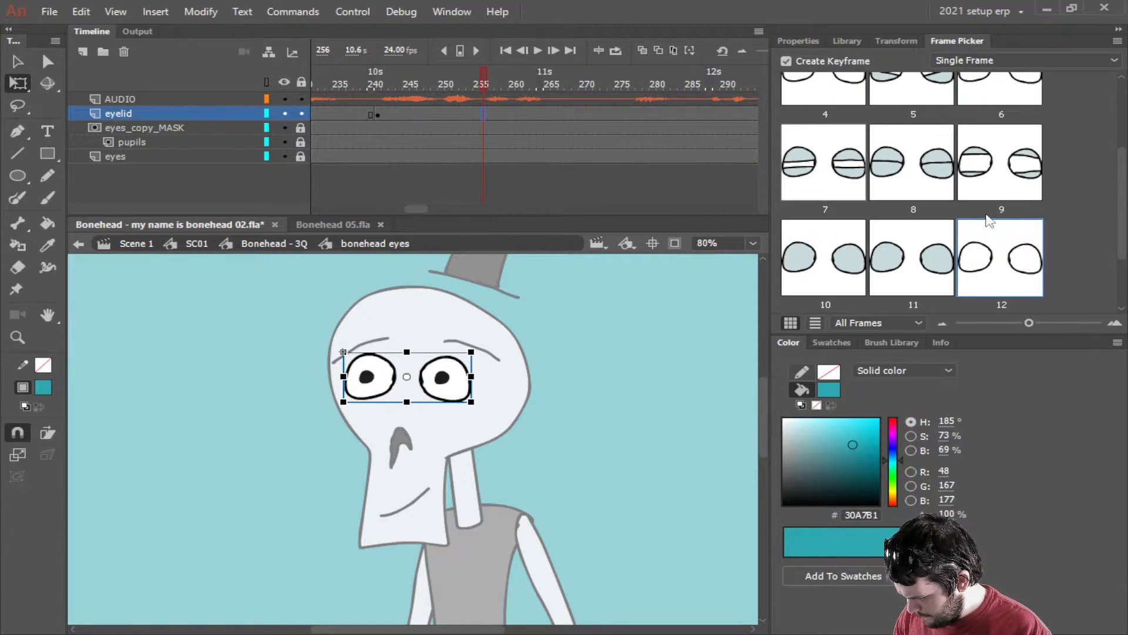
pyautogui.scroll(3, 987, 216)
pyautogui.click(850, 128)
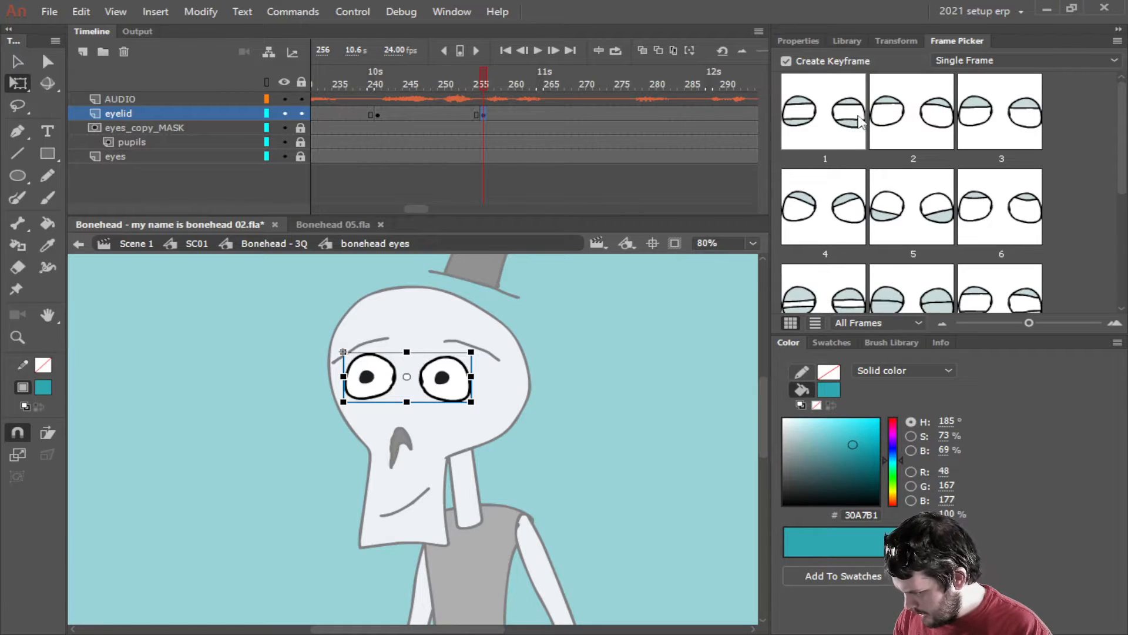
# Review the animation with its audio from frame 256, replaying the dialogue from frame 273.
pyautogui.click(534, 48)
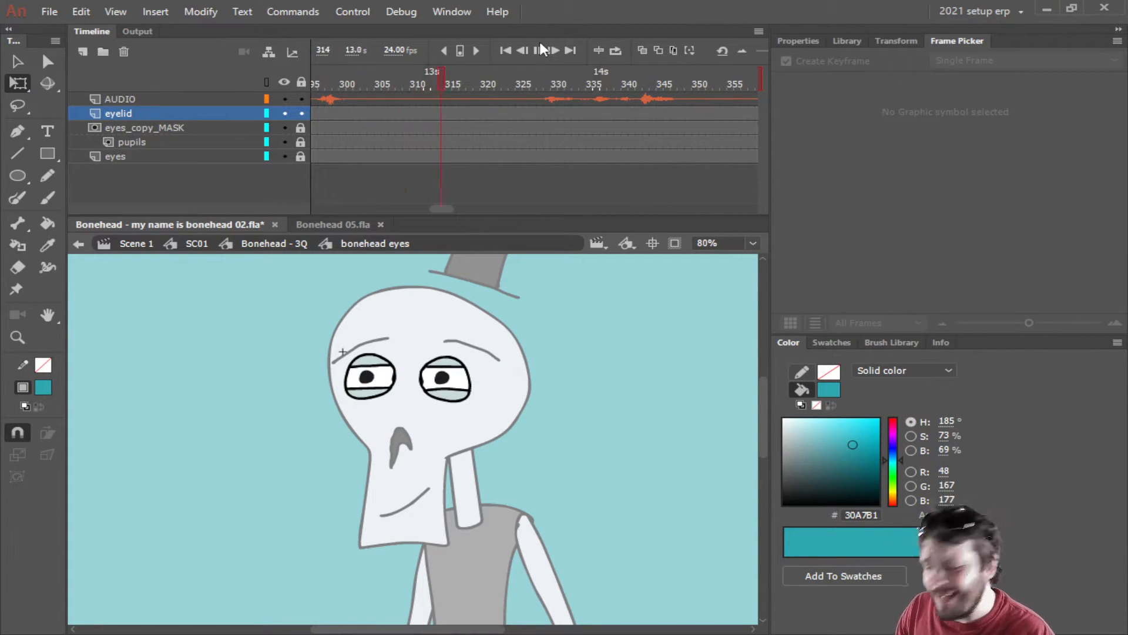
pyautogui.click(535, 49)
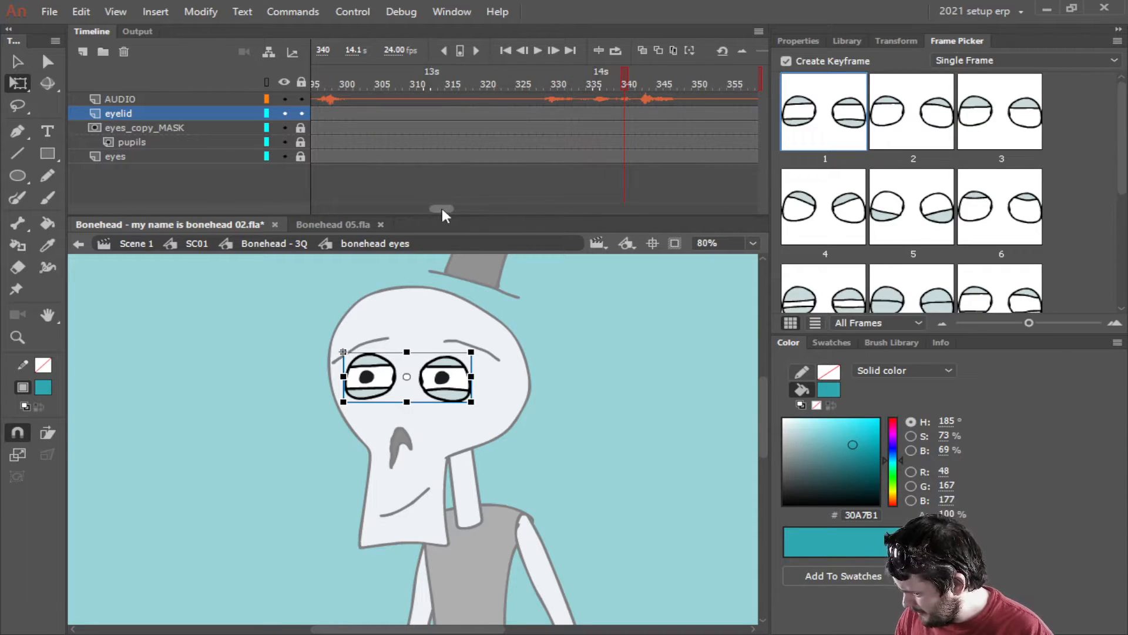
pyautogui.moveTo(442, 210); pyautogui.dragTo(425, 208)
pyautogui.click(496, 117)
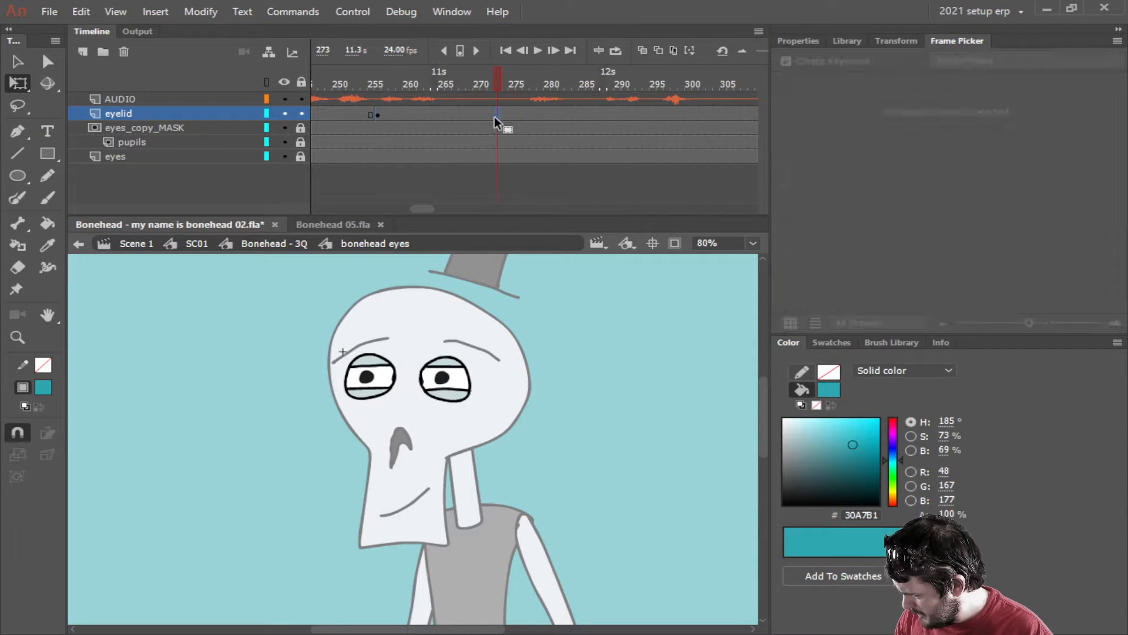
pyautogui.click(538, 51)
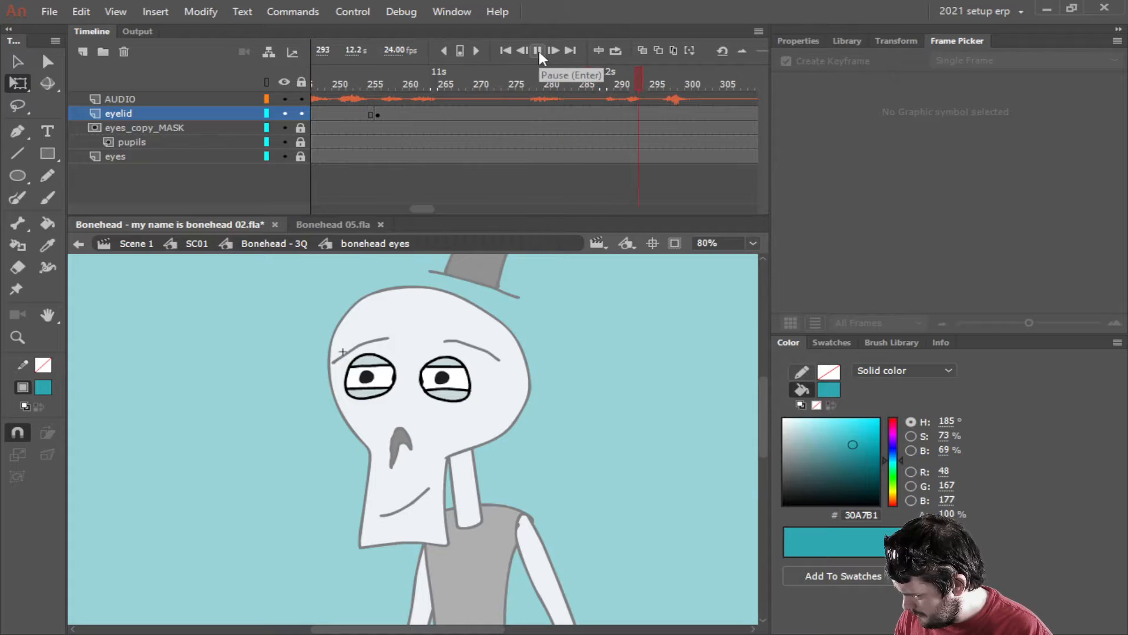
pyautogui.click(539, 51)
pyautogui.moveTo(441, 206)
pyautogui.mouseDown()
pyautogui.moveTo(424, 180)
pyautogui.moveTo(421, 207)
pyautogui.mouseUp()
pyautogui.click(447, 112)
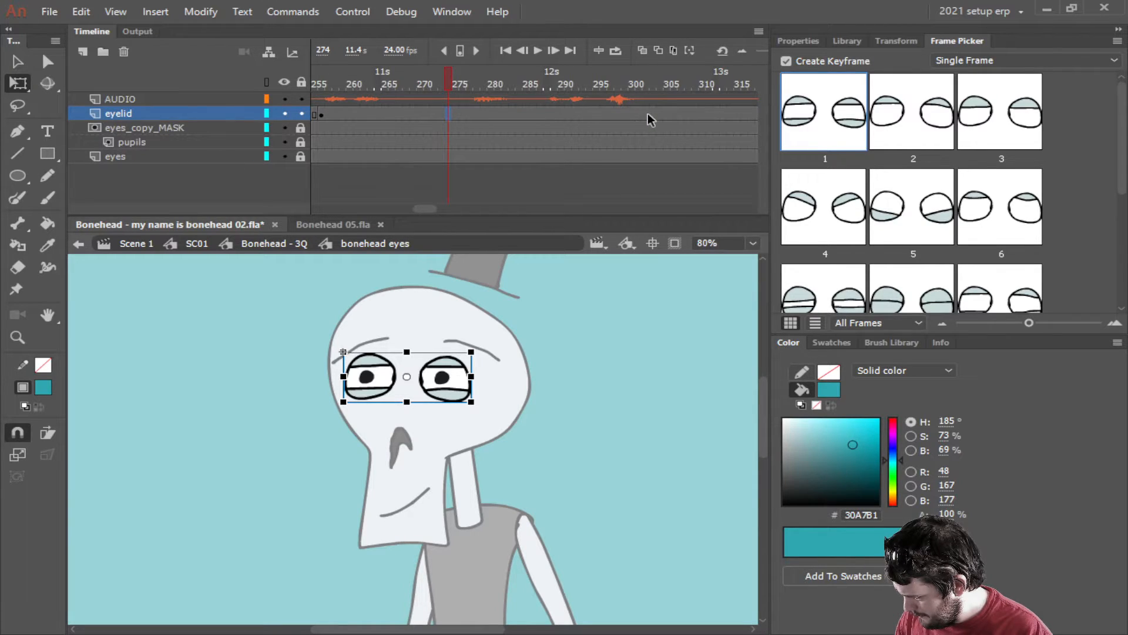
# Key the eyelid layer at frame 313 with the nearly closed eyelid pose 7.
pyautogui.click(687, 114)
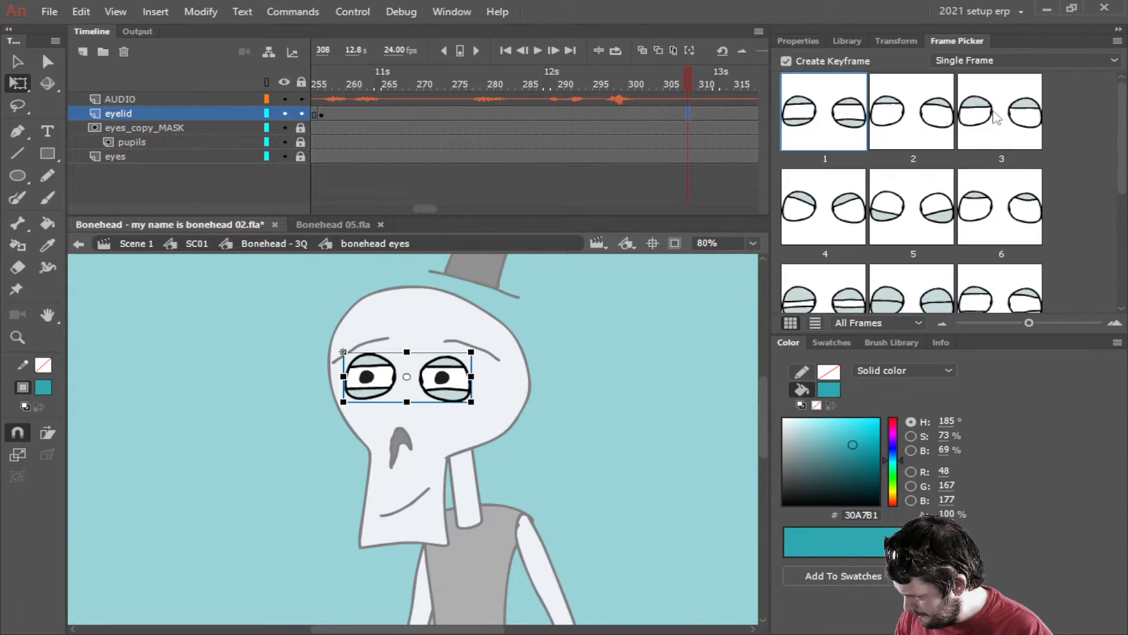
pyautogui.moveTo(422, 208)
pyautogui.mouseDown()
pyautogui.moveTo(390, 208)
pyautogui.moveTo(441, 211)
pyautogui.mouseUp()
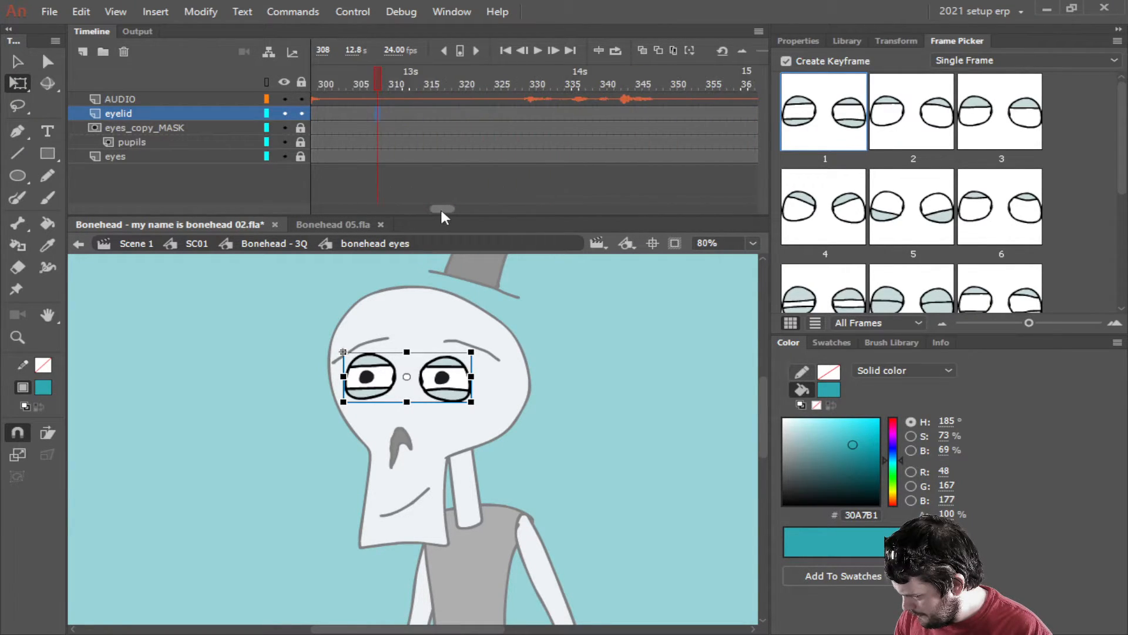
pyautogui.click(413, 115)
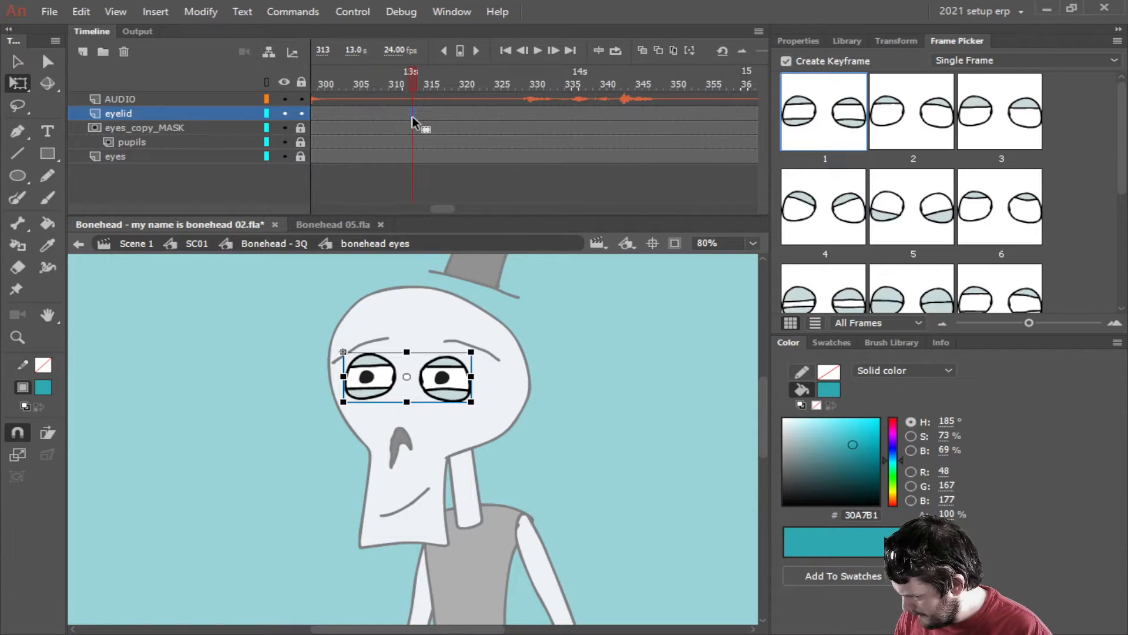
pyautogui.scroll(-2, 917, 247)
pyautogui.click(824, 257)
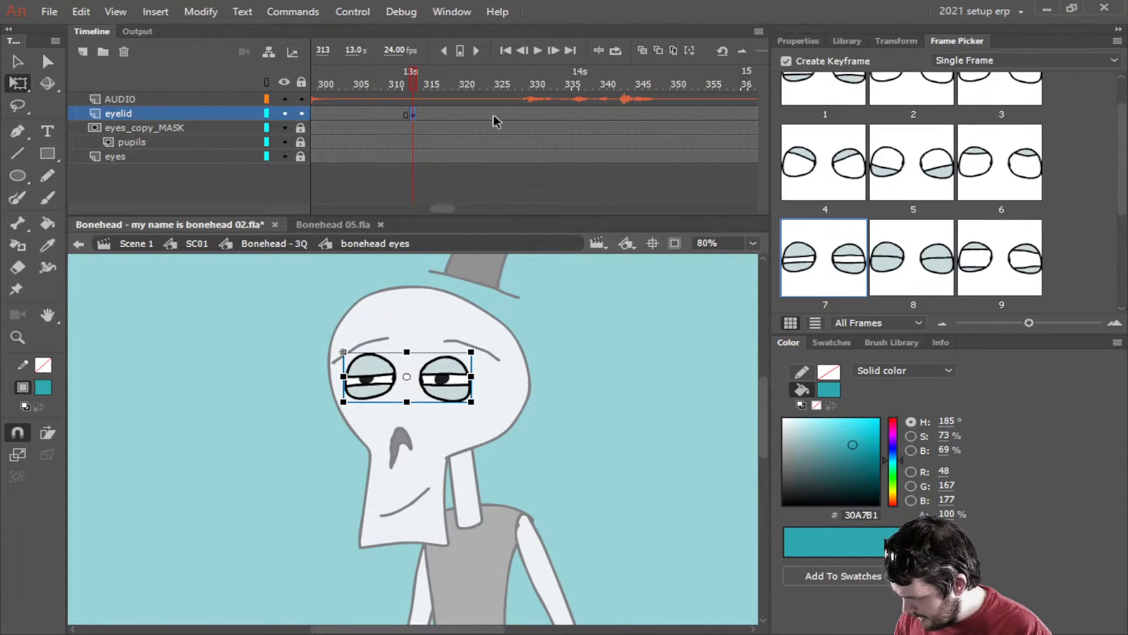
# Finish the blink on the eyelid layer by keying pose 8 at frame 314, pose 7 at frame 315 and pose 3 at frame 316.
pyautogui.click(419, 115)
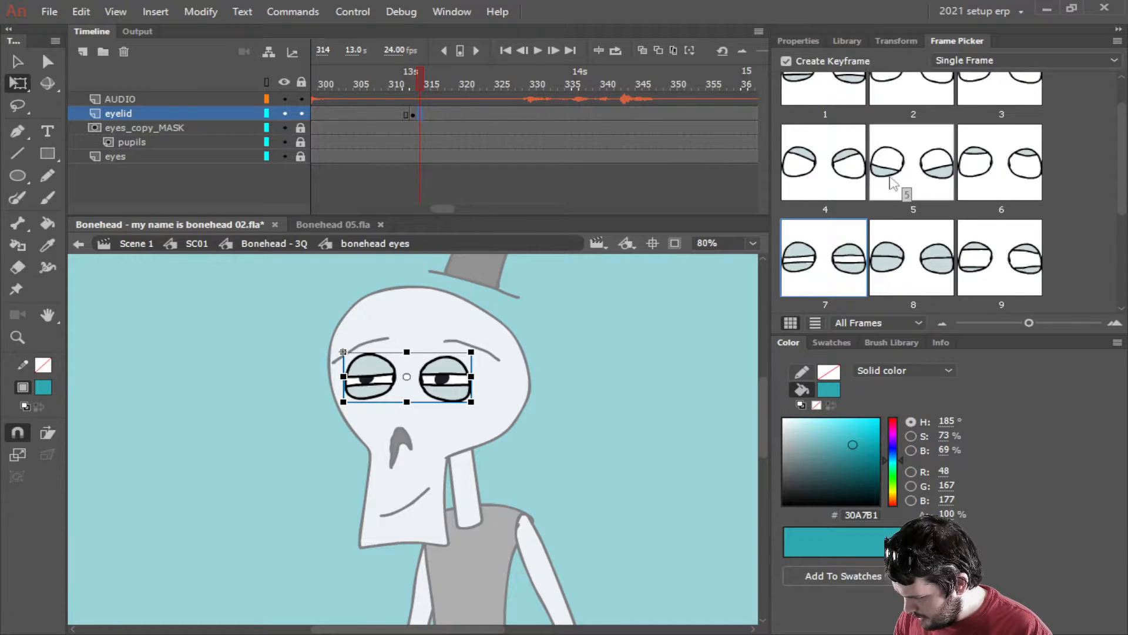
pyautogui.click(911, 257)
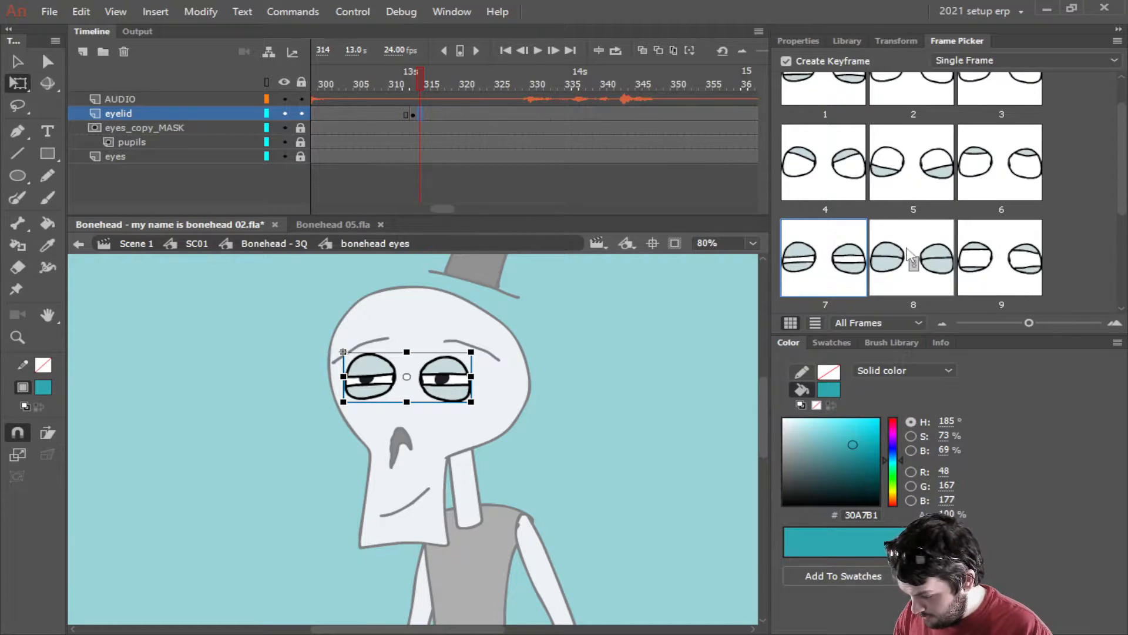
pyautogui.click(428, 116)
pyautogui.click(826, 266)
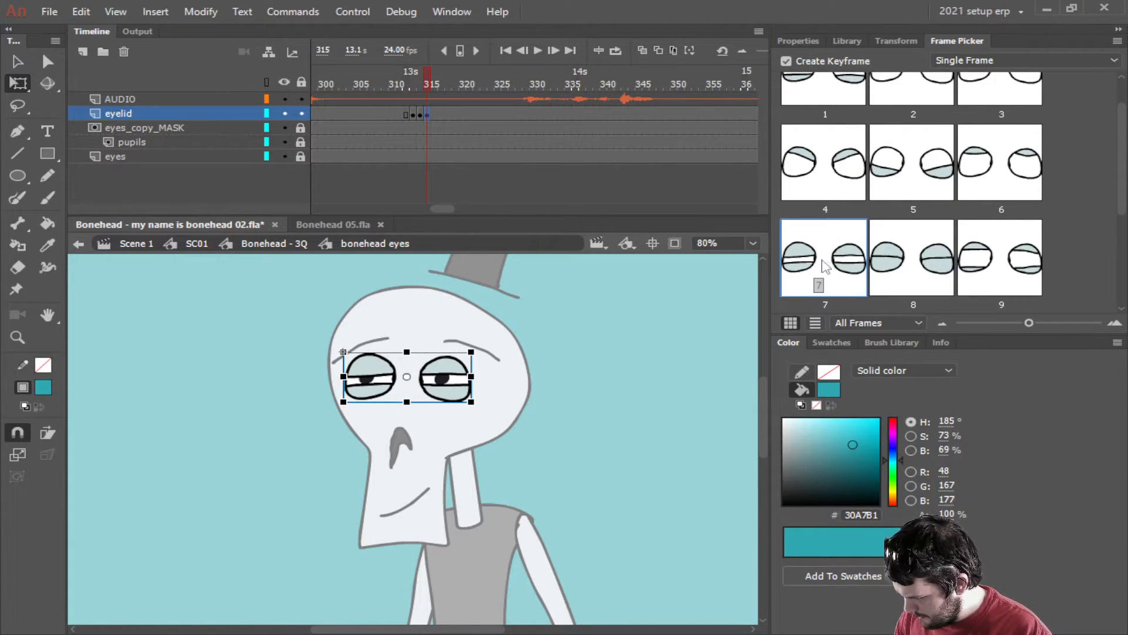
pyautogui.click(435, 115)
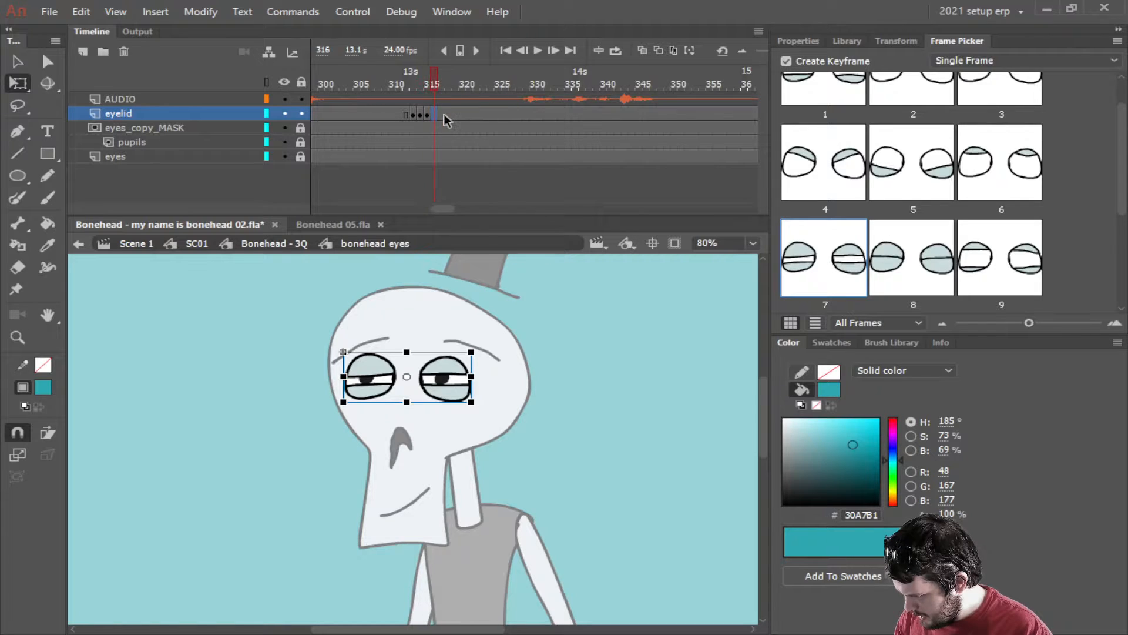
pyautogui.scroll(1, 1010, 200)
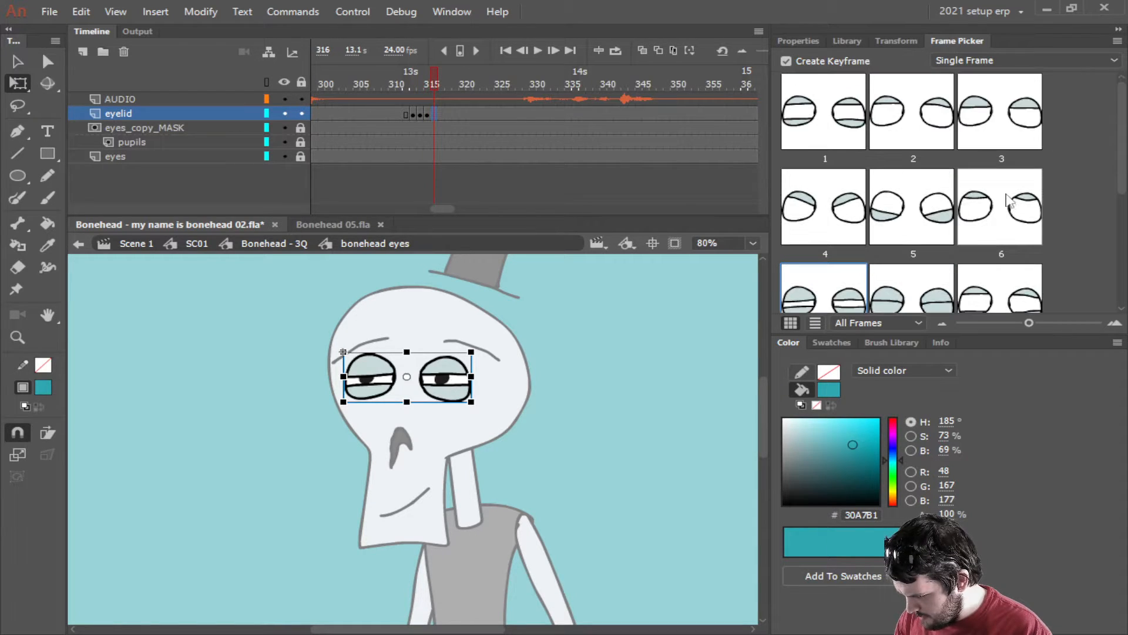
pyautogui.click(988, 121)
# Play the animation with its audio from frame 256 to review the timing of the next eyelid change.
pyautogui.click(341, 116)
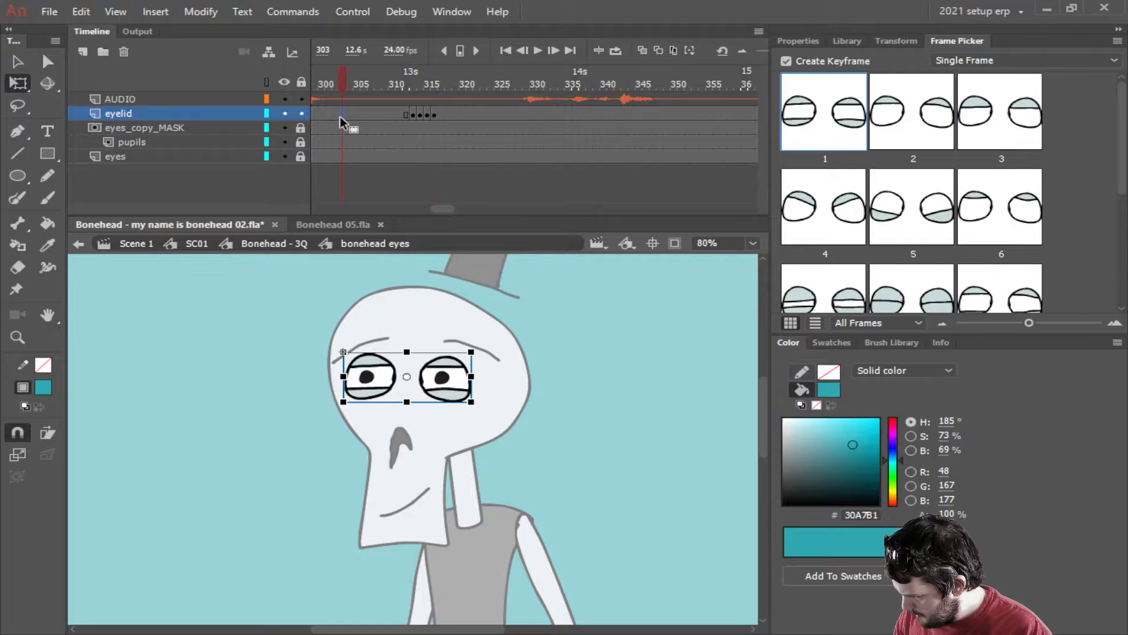
pyautogui.moveTo(438, 209); pyautogui.dragTo(418, 209)
pyautogui.click(345, 113)
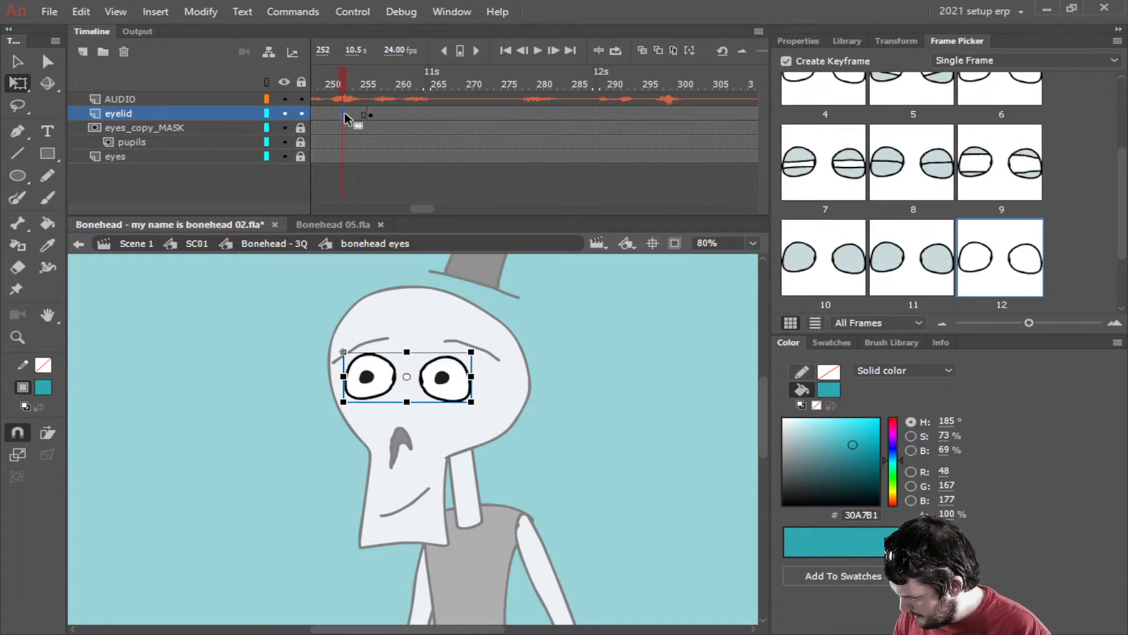
pyautogui.click(369, 116)
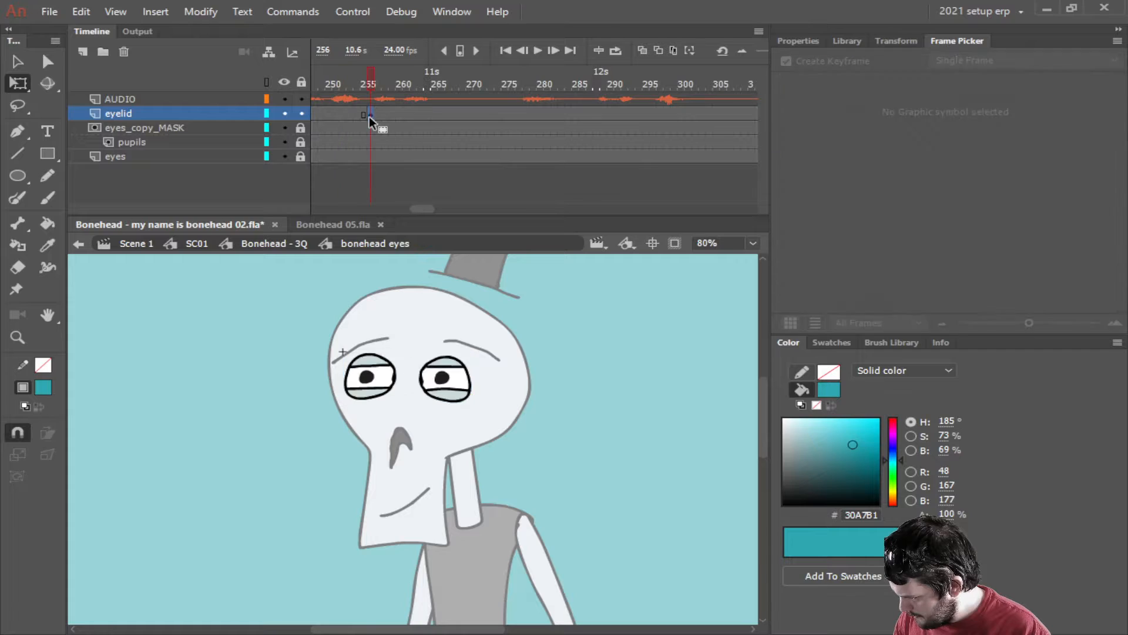
pyautogui.click(537, 51)
pyautogui.click(537, 51)
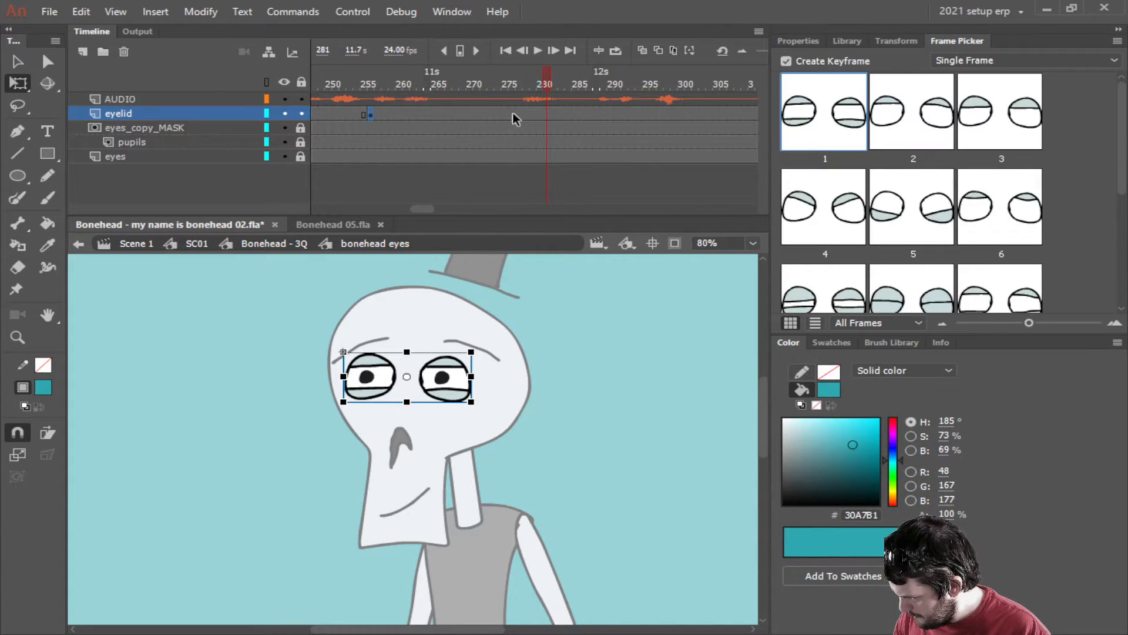
# Key the eyelid layer at frame 277 with pose 5 and move that keyframe to frame 274.
pyautogui.click(519, 113)
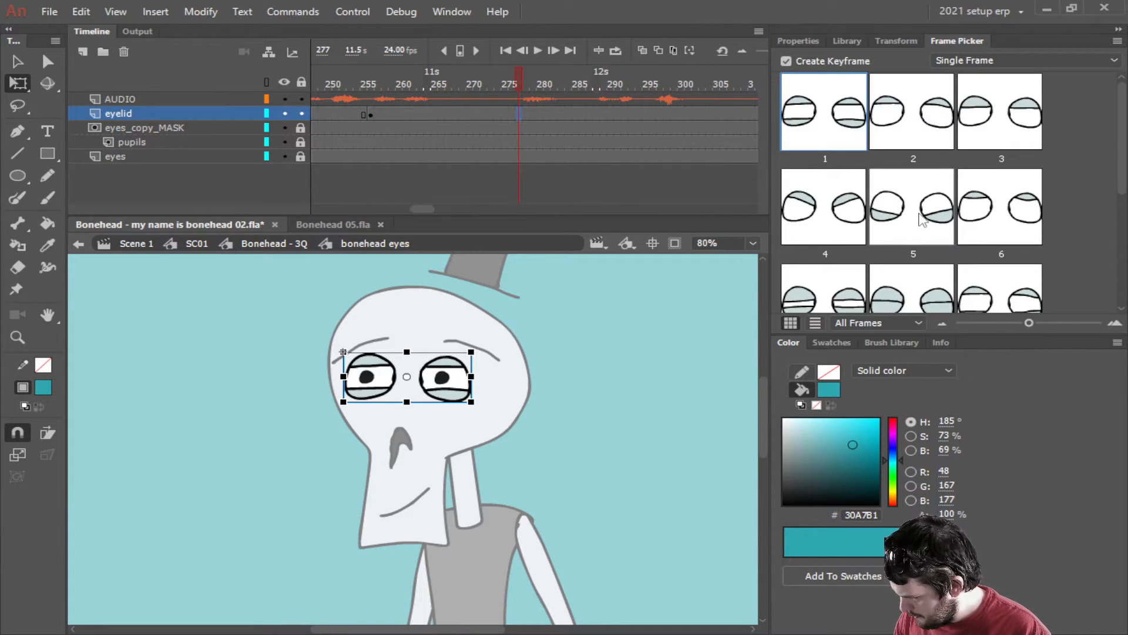
pyautogui.click(920, 216)
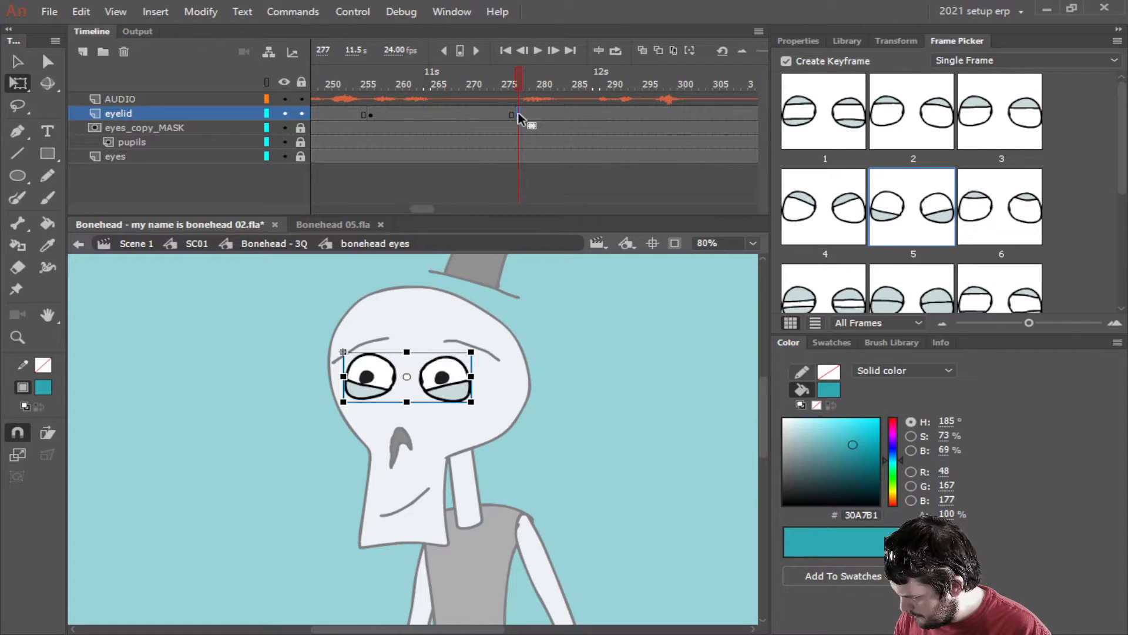
pyautogui.moveTo(496, 115); pyautogui.dragTo(496, 114)
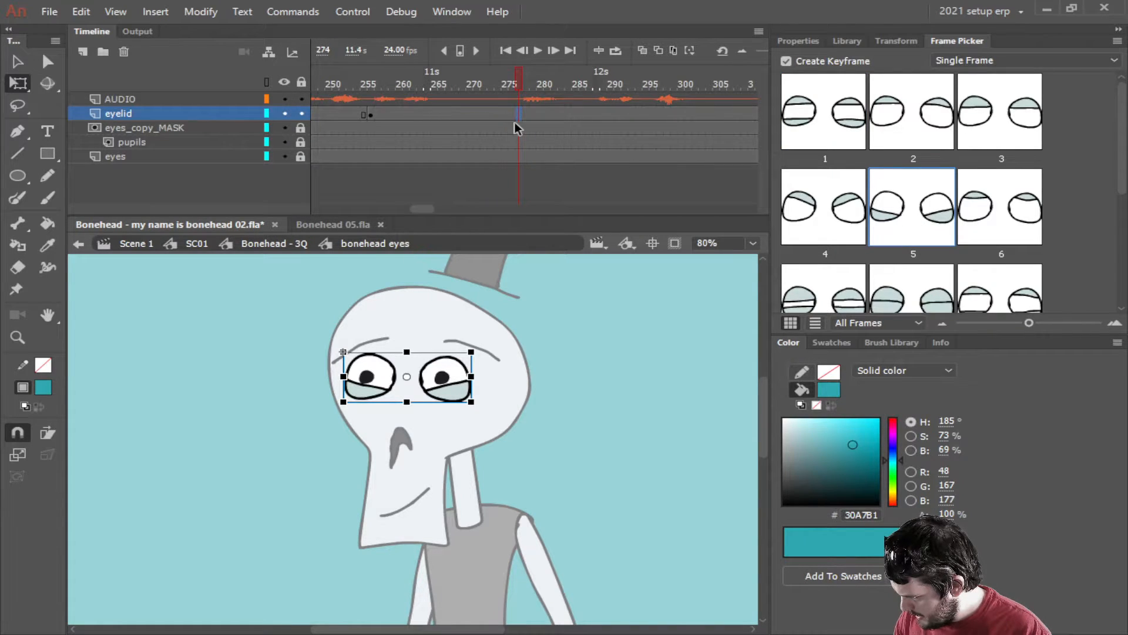
# Play the animation from frame 274 and key the eyelid layer at frame 286 with pose 1.
pyautogui.click(537, 49)
pyautogui.click(536, 49)
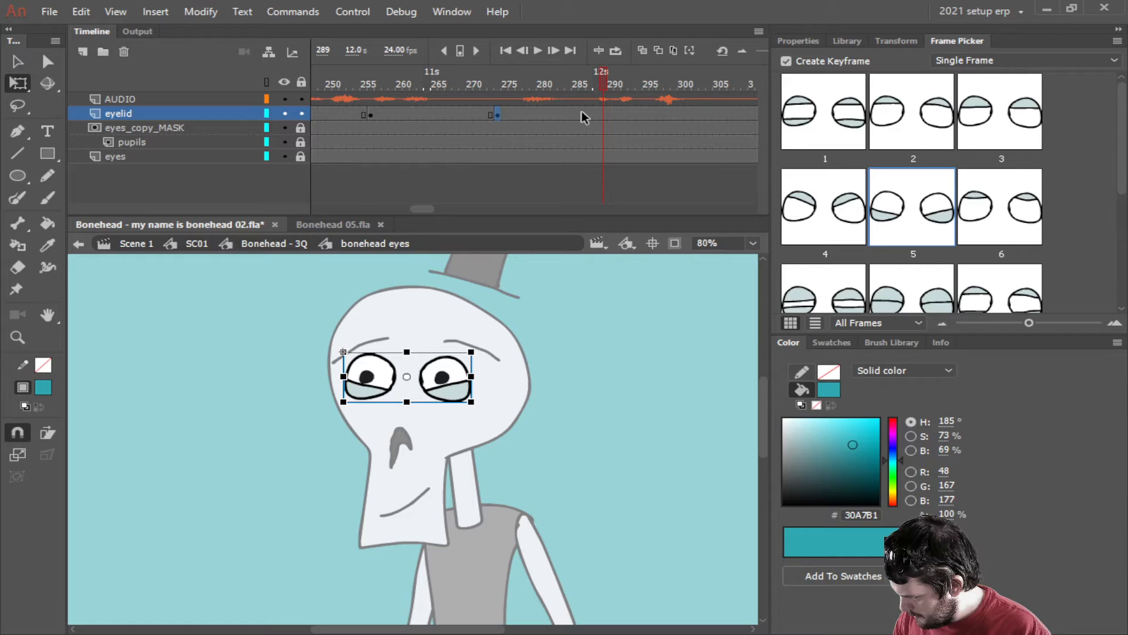
pyautogui.click(581, 114)
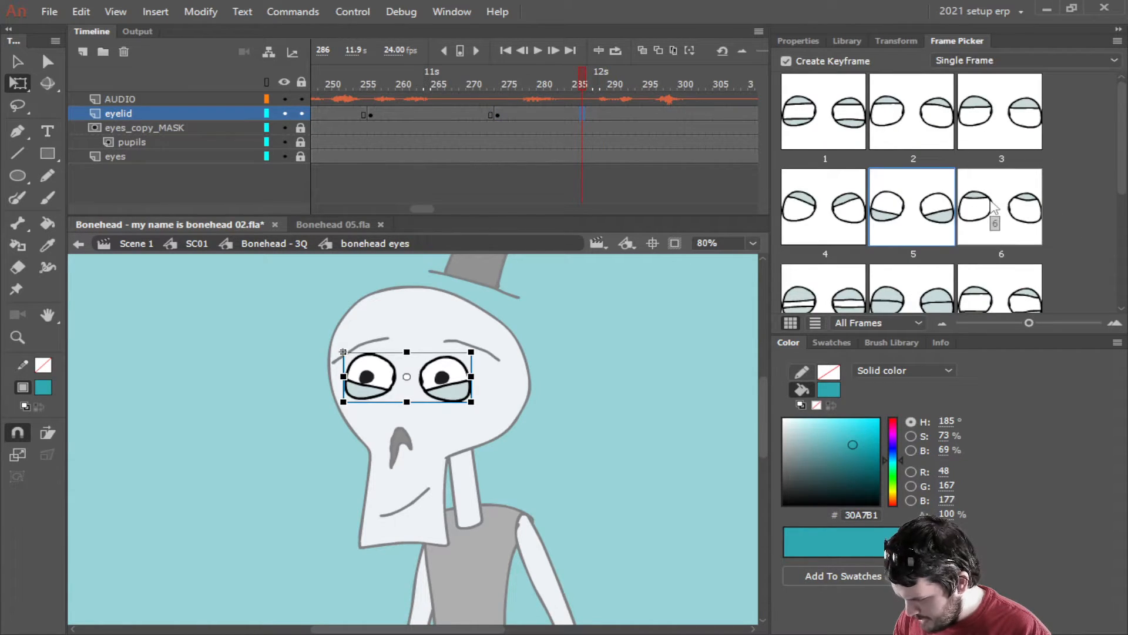
pyautogui.click(823, 123)
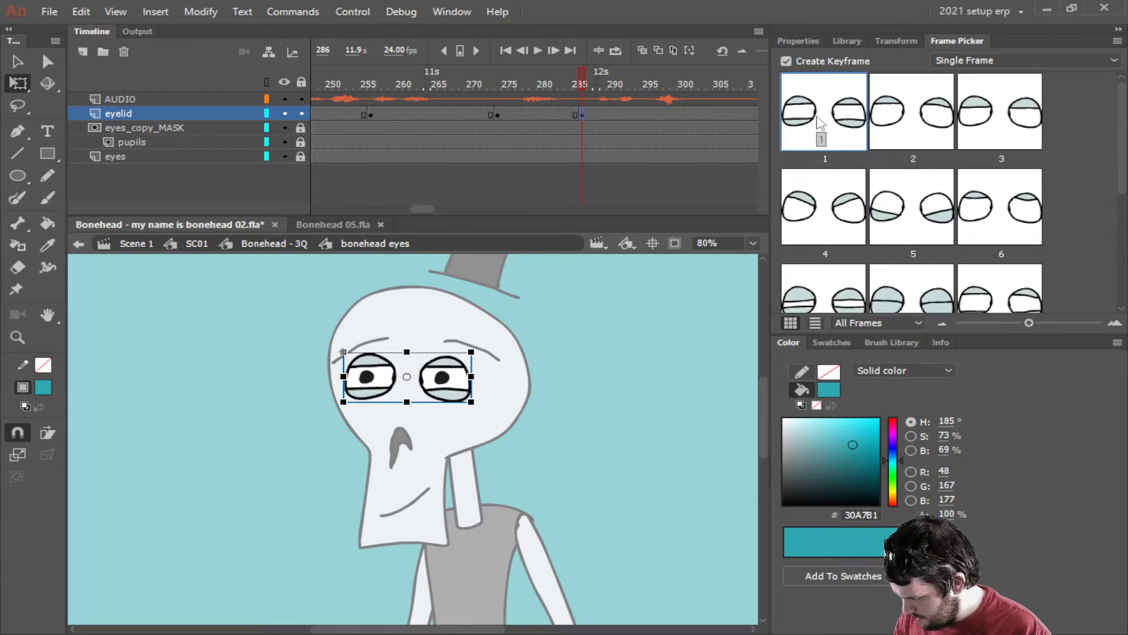
# Play the dialogue onward from frame 286 and key the eyelid layer at frame 356 with pose 6.
pyautogui.click(533, 50)
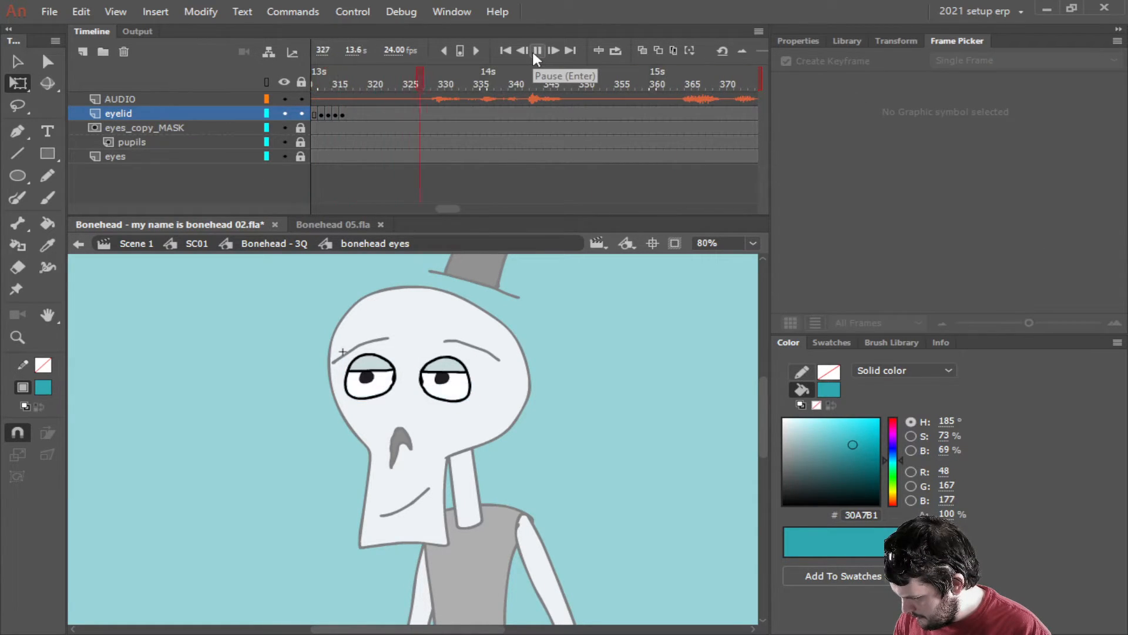
pyautogui.click(533, 51)
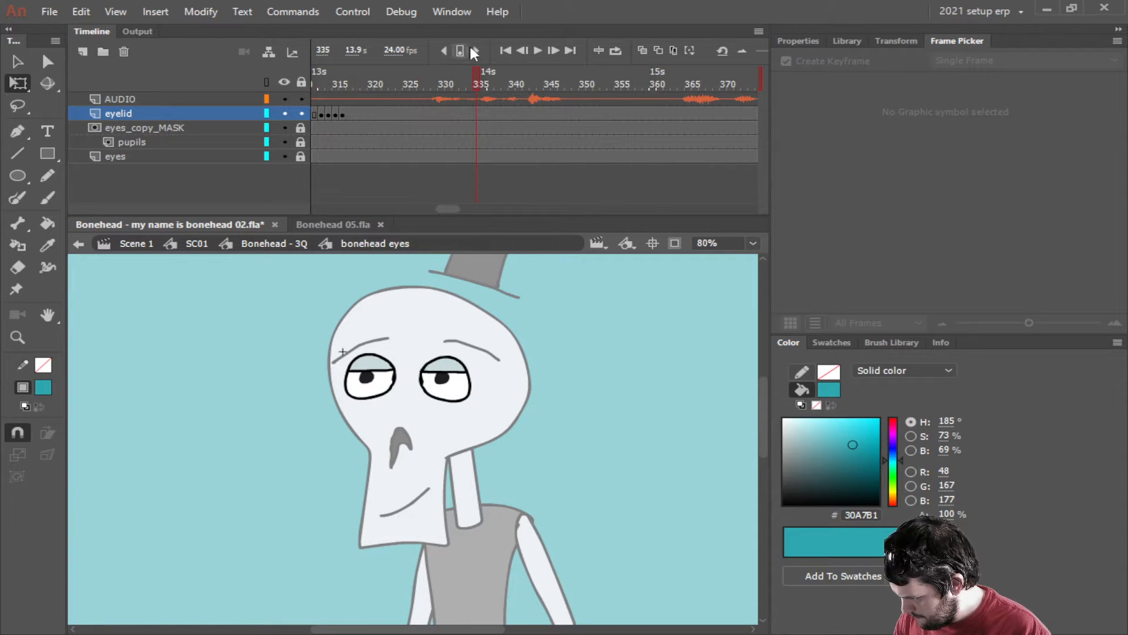
pyautogui.click(538, 52)
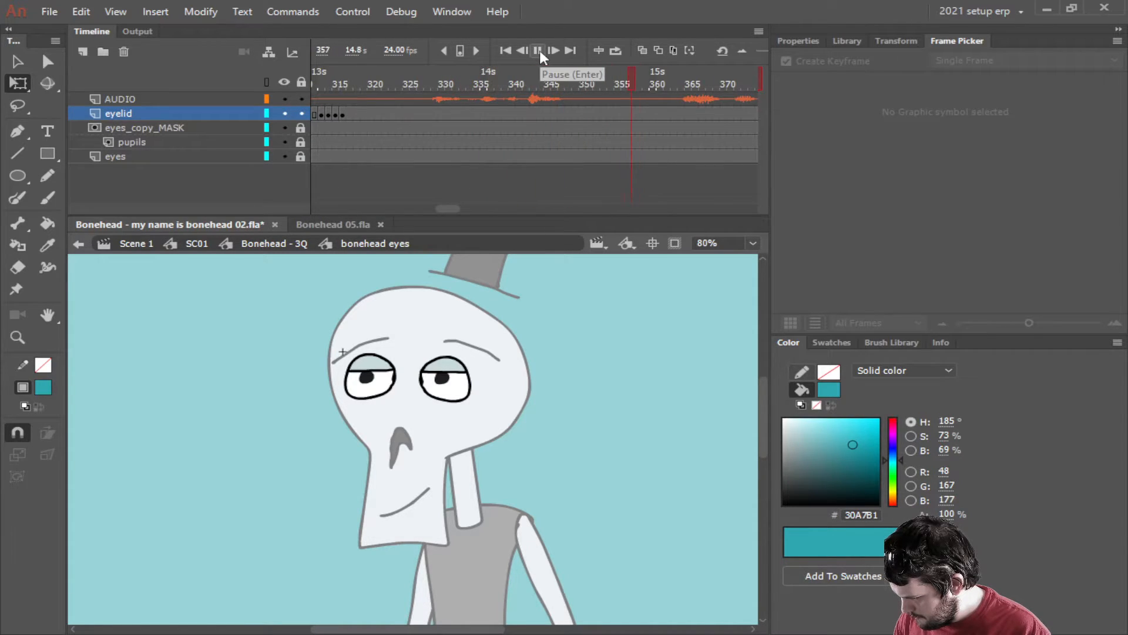
pyautogui.click(540, 51)
pyautogui.click(537, 50)
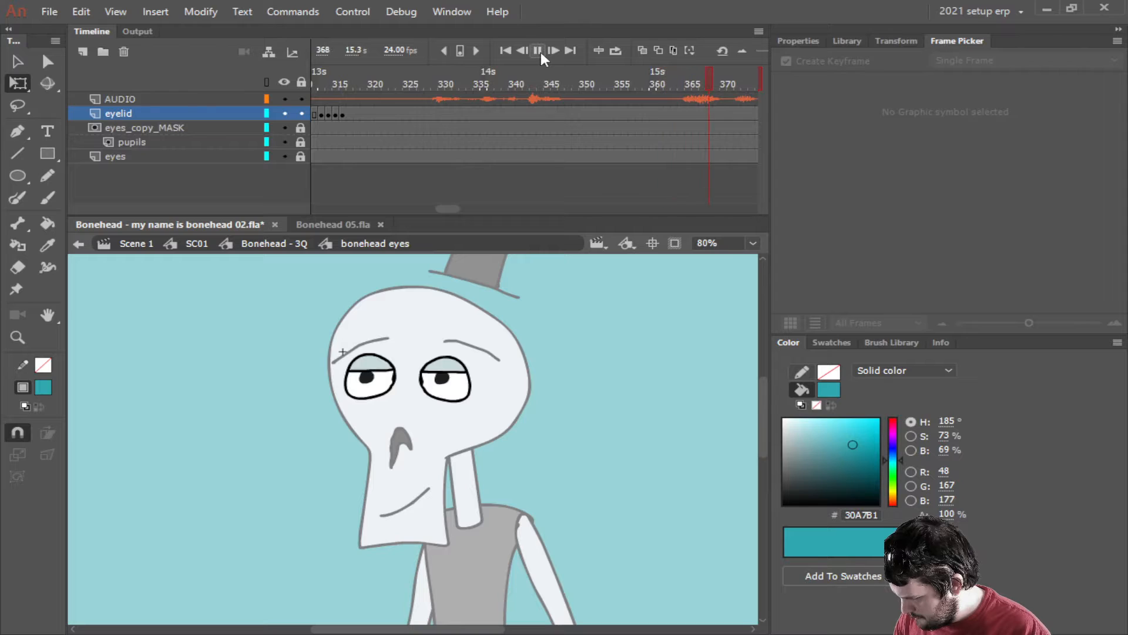
pyautogui.moveTo(445, 208); pyautogui.dragTo(448, 209)
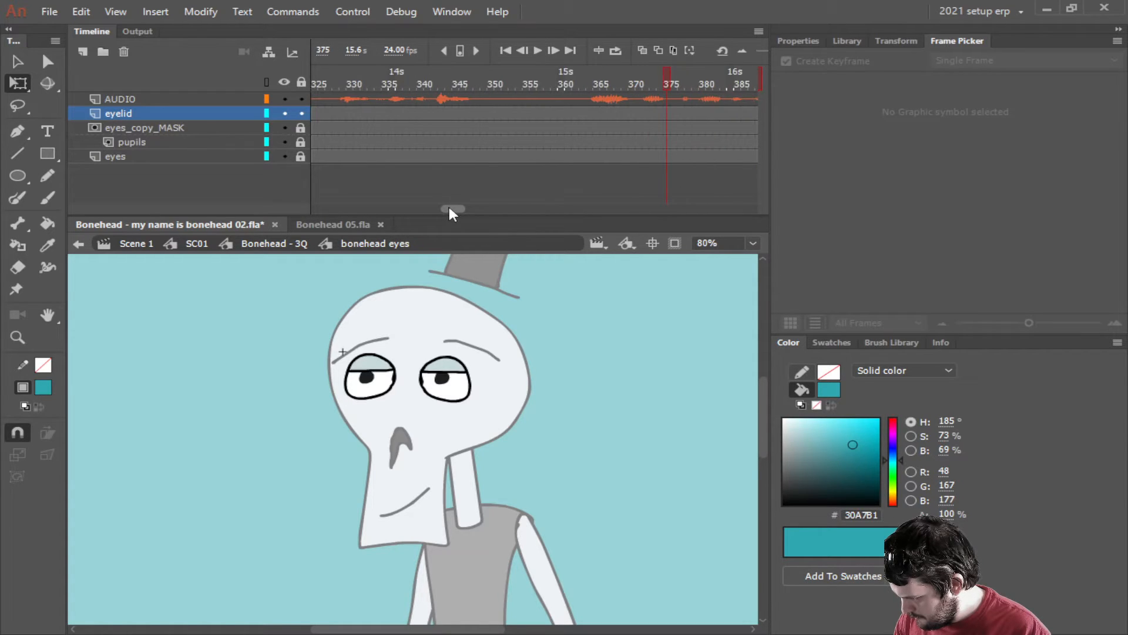
pyautogui.click(547, 113)
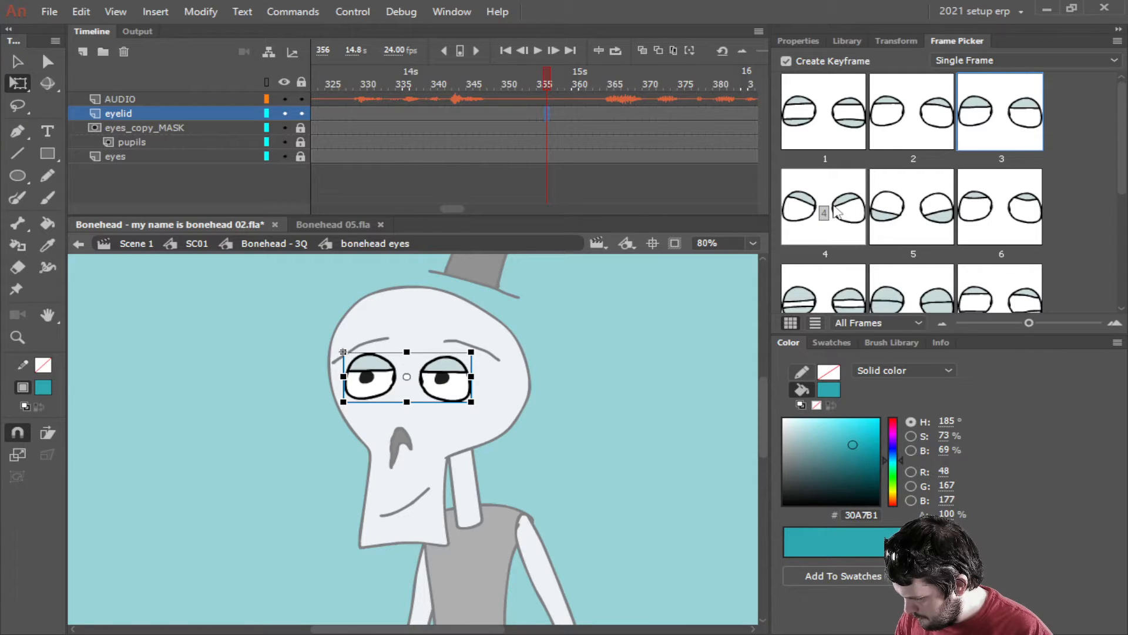
pyautogui.click(1011, 220)
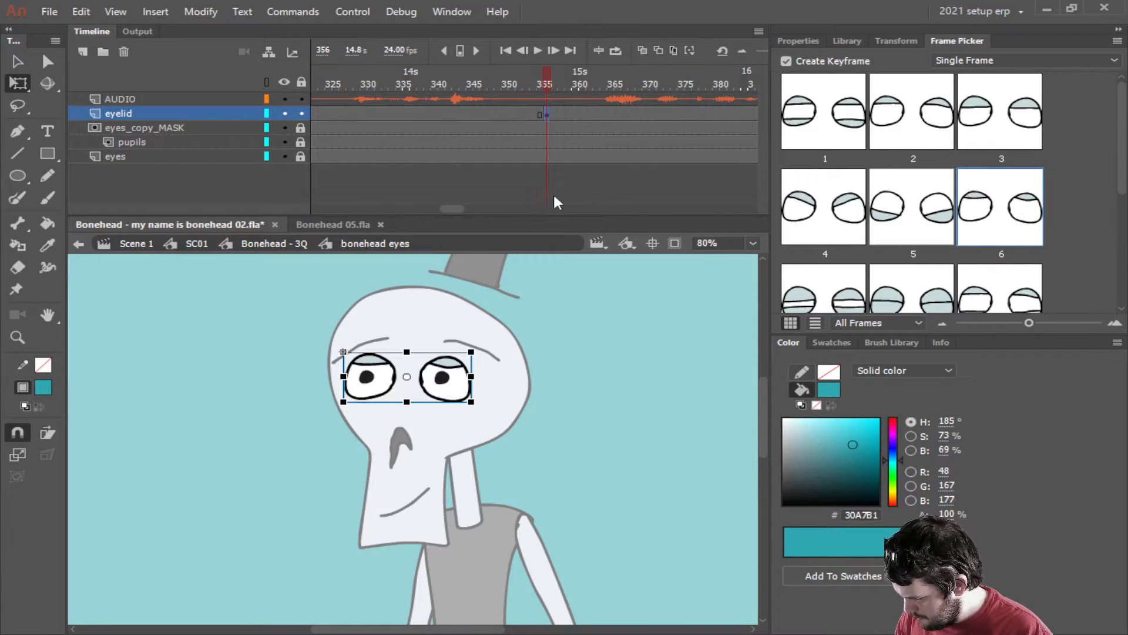
# Add a blink on the eyelid layer by keying pose 7 at frame 353, pose 8 at frame 354 and pose 7 at frame 355.
pyautogui.moveTo(450, 210); pyautogui.dragTo(446, 209)
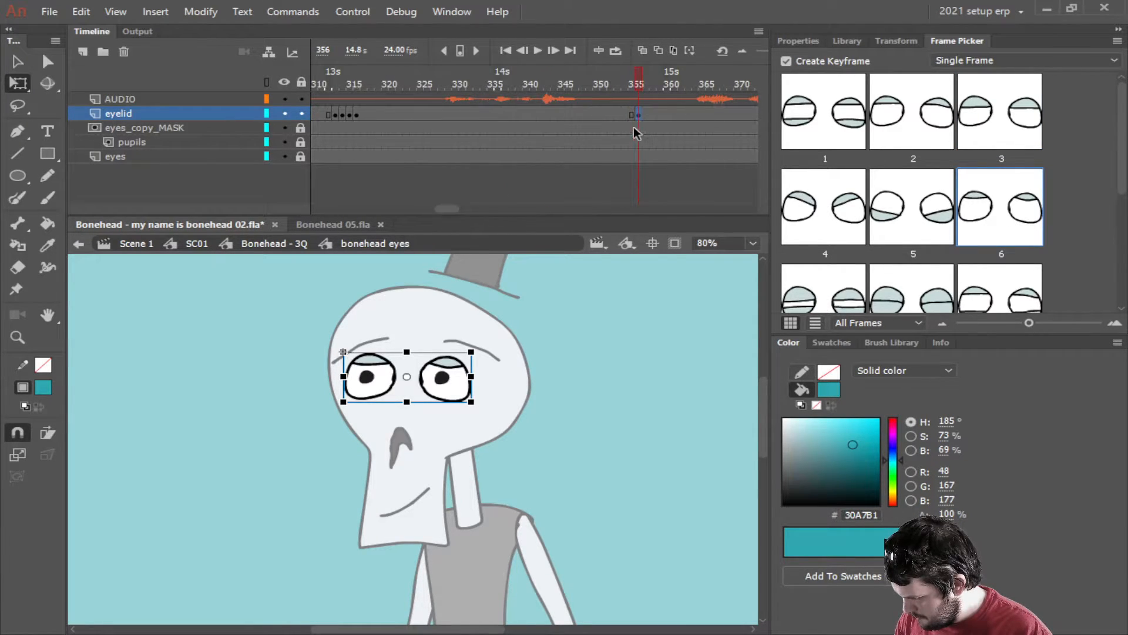
pyautogui.click(618, 114)
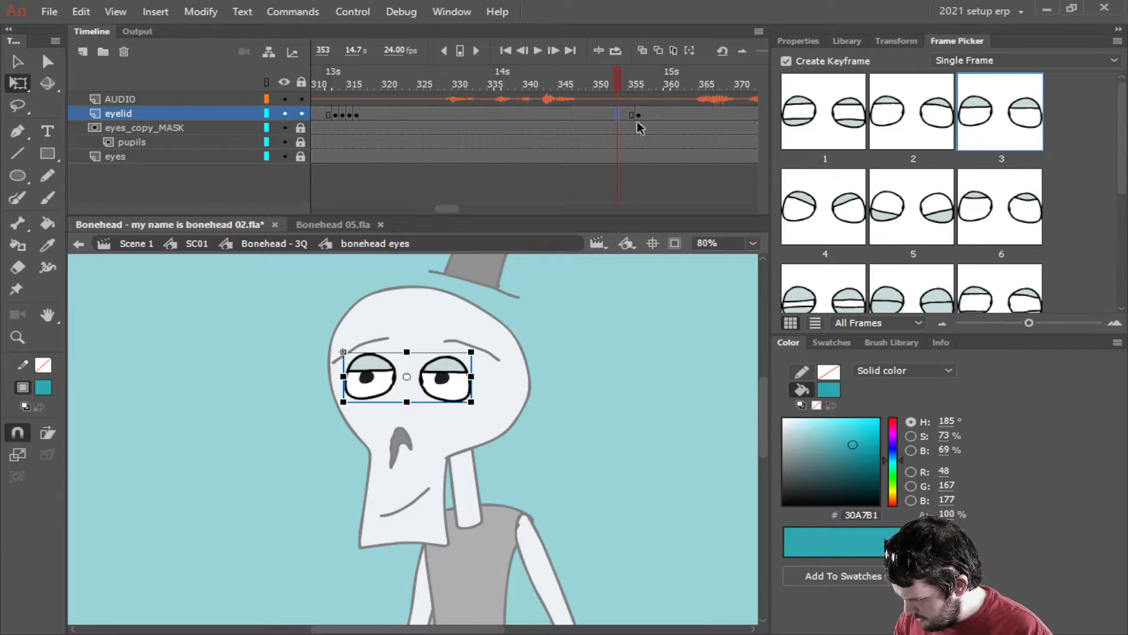
pyautogui.scroll(-2, 891, 275)
pyautogui.click(848, 236)
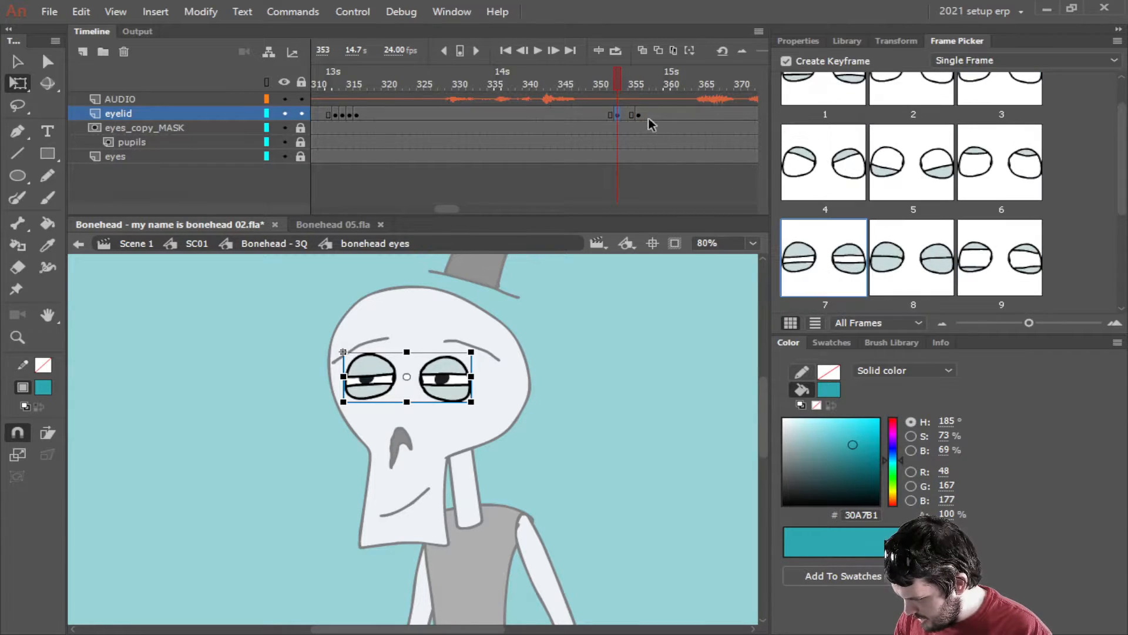
pyautogui.click(625, 114)
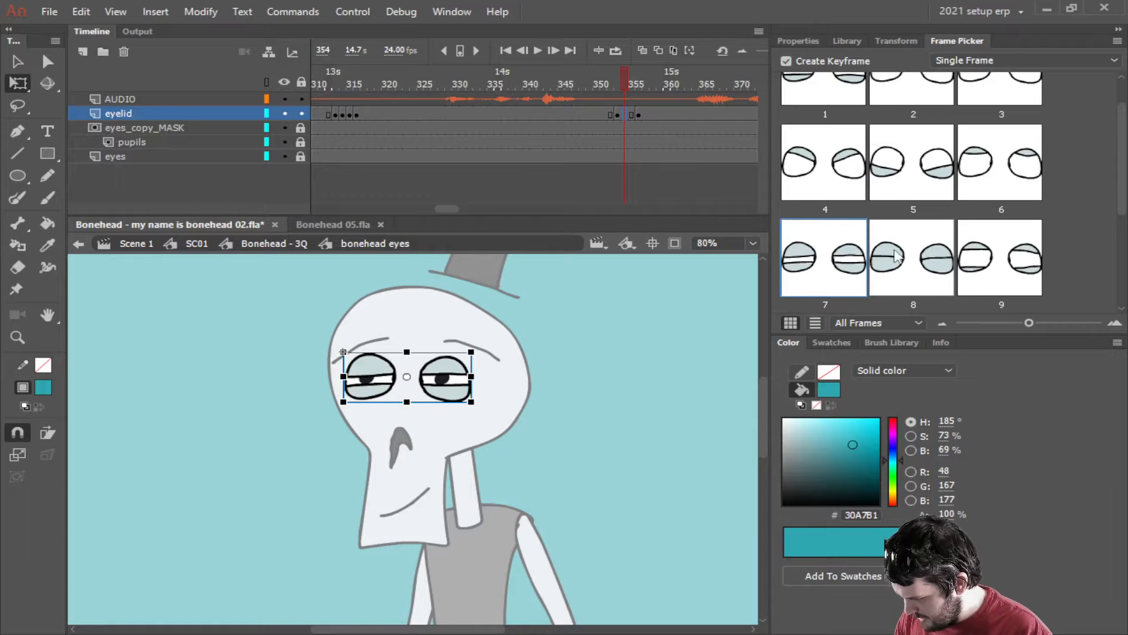
pyautogui.click(631, 114)
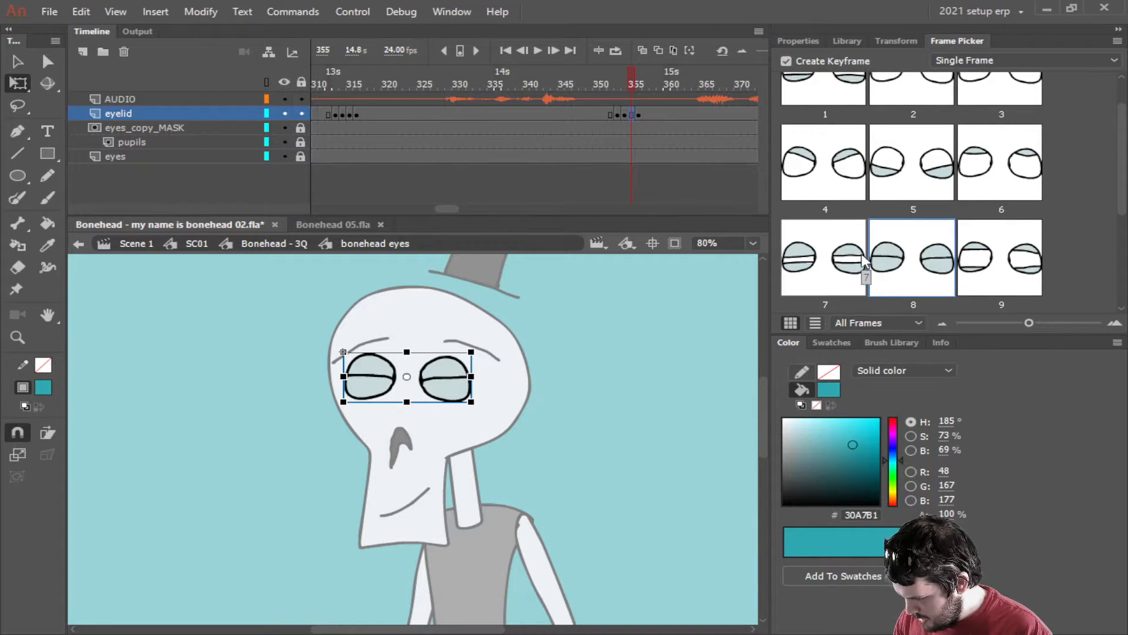
pyautogui.click(844, 263)
# Compare the eyelid poses at frames 355 and 356 and change the keyframe at frame 355 to pose 1.
pyautogui.click(641, 113)
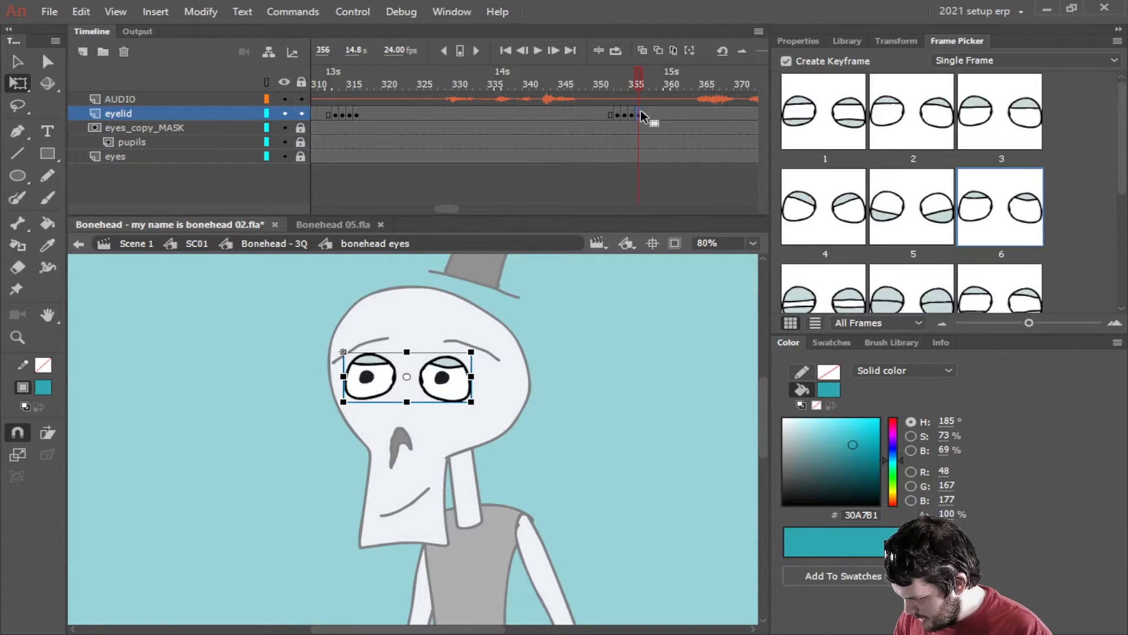
pyautogui.click(632, 114)
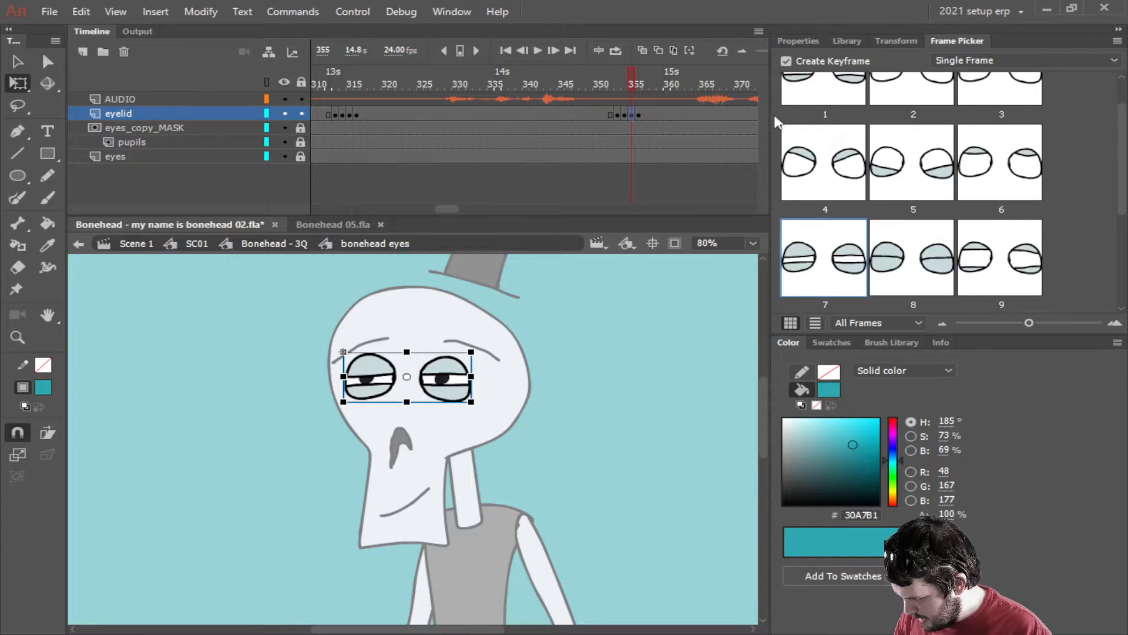
pyautogui.scroll(2, 799, 136)
pyautogui.click(828, 128)
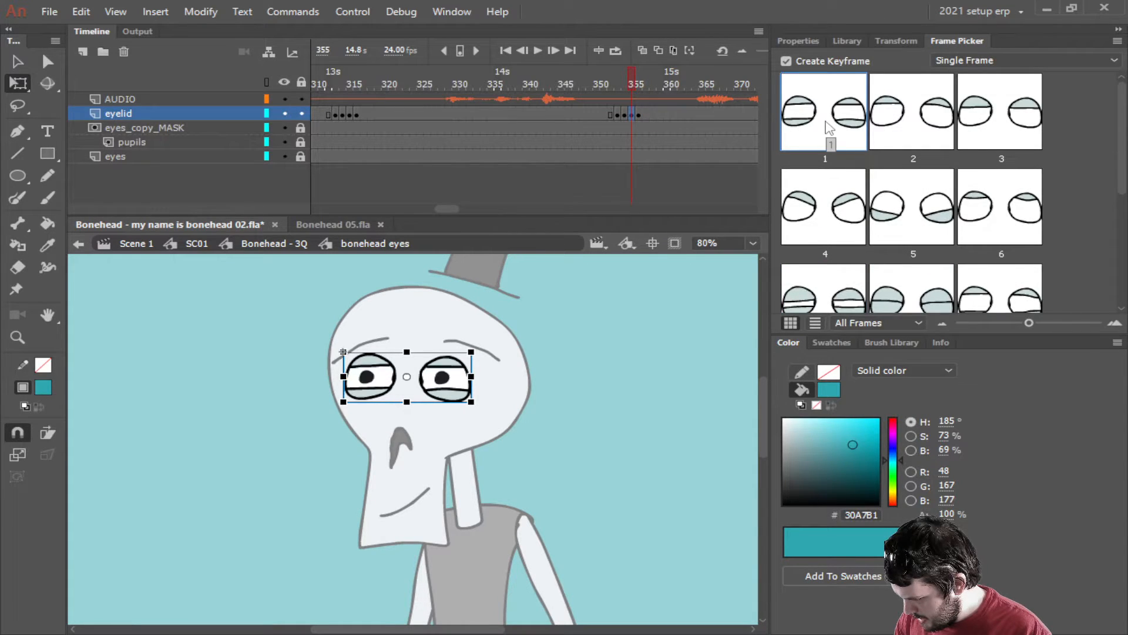
pyautogui.click(640, 115)
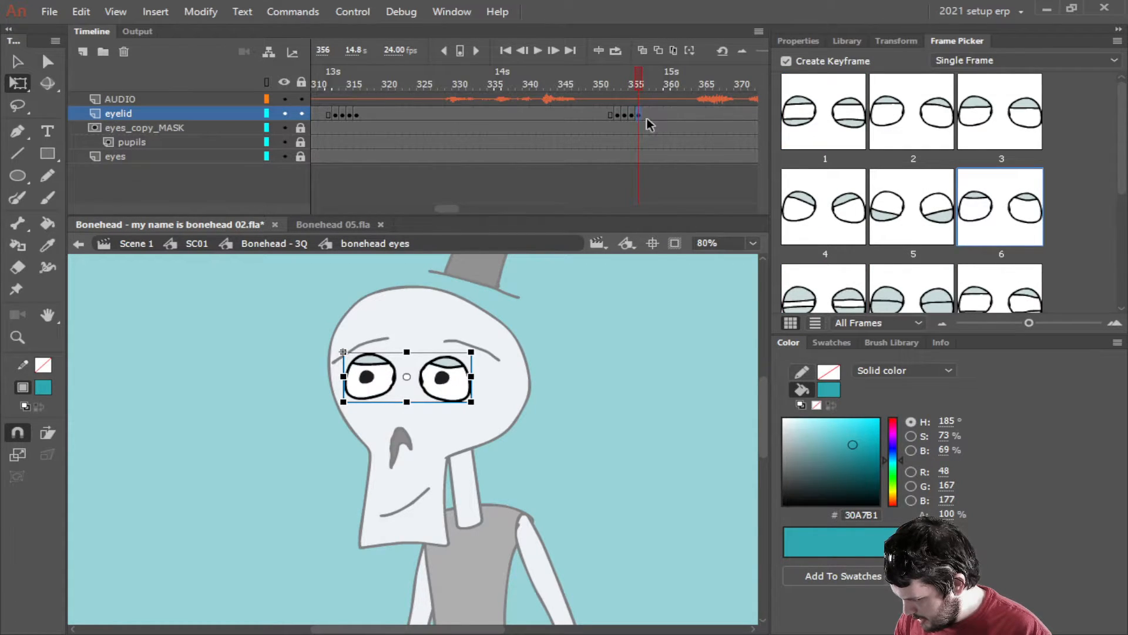
# Play the dialogue onward from frame 350 and extend the AUDIO layer to frame 485.
pyautogui.click(595, 112)
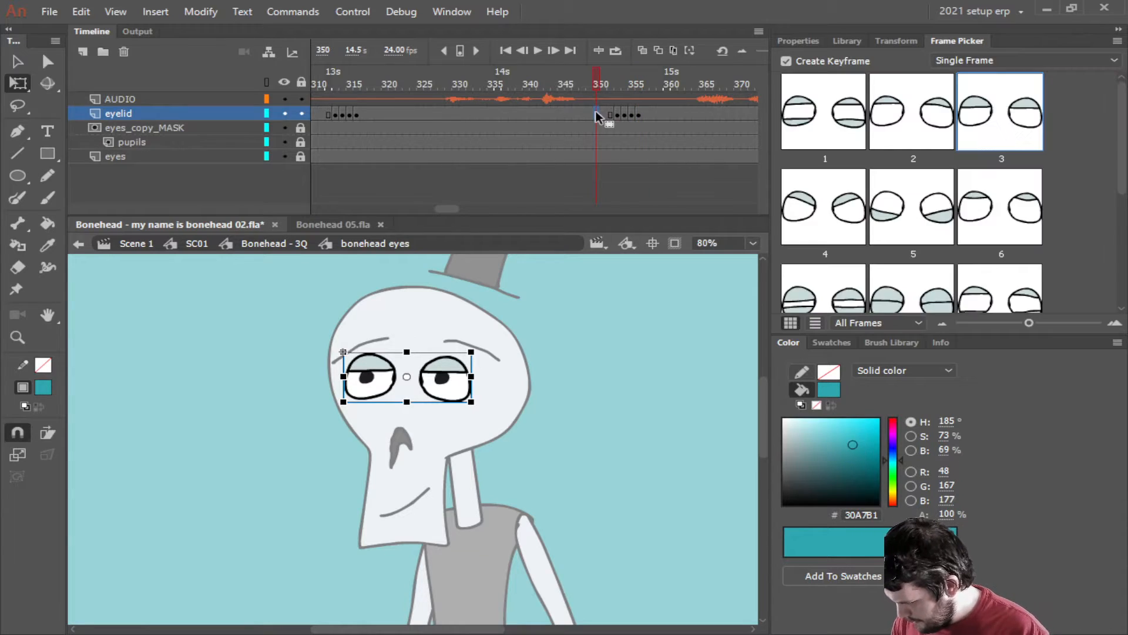
pyautogui.click(538, 51)
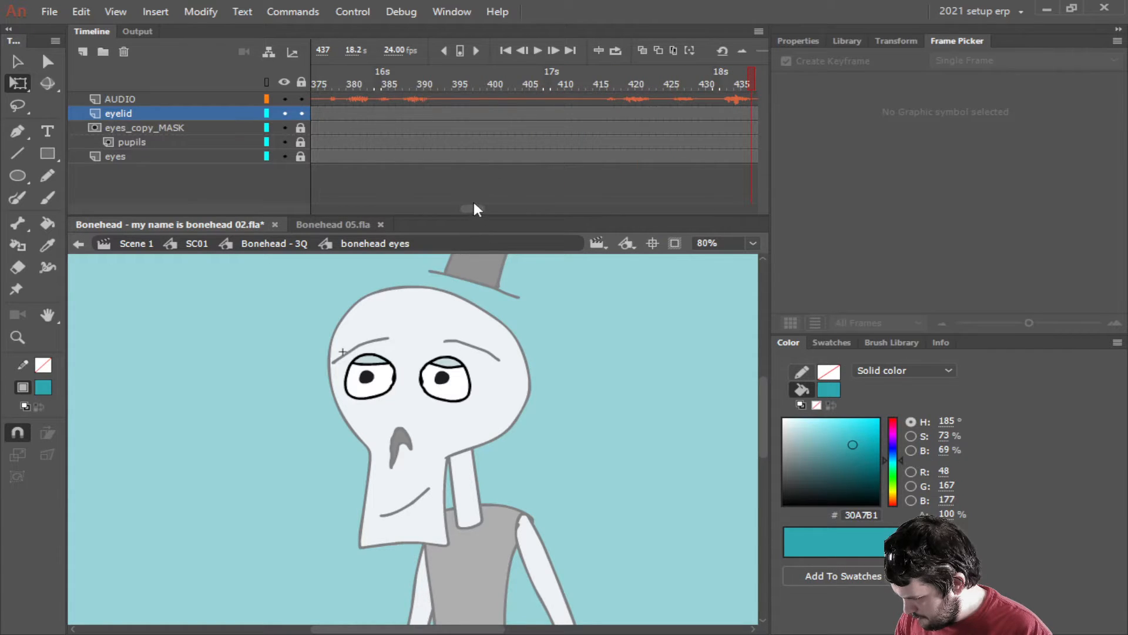
pyautogui.moveTo(472, 210)
pyautogui.mouseDown()
pyautogui.moveTo(458, 206)
pyautogui.moveTo(491, 205)
pyautogui.moveTo(473, 208)
pyautogui.mouseUp()
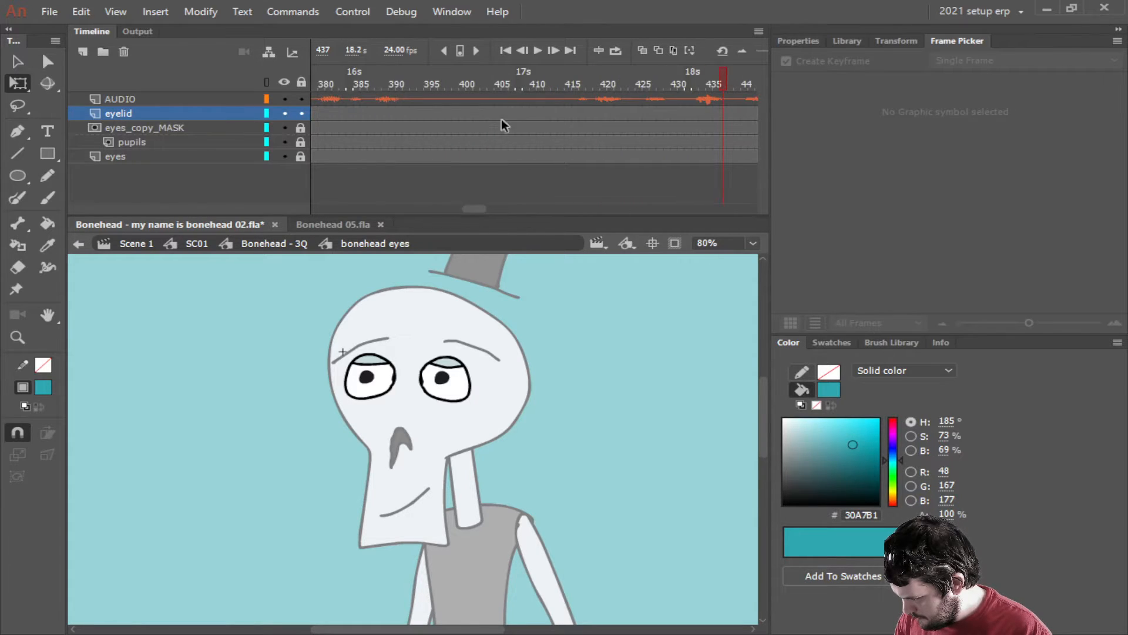
pyautogui.click(538, 47)
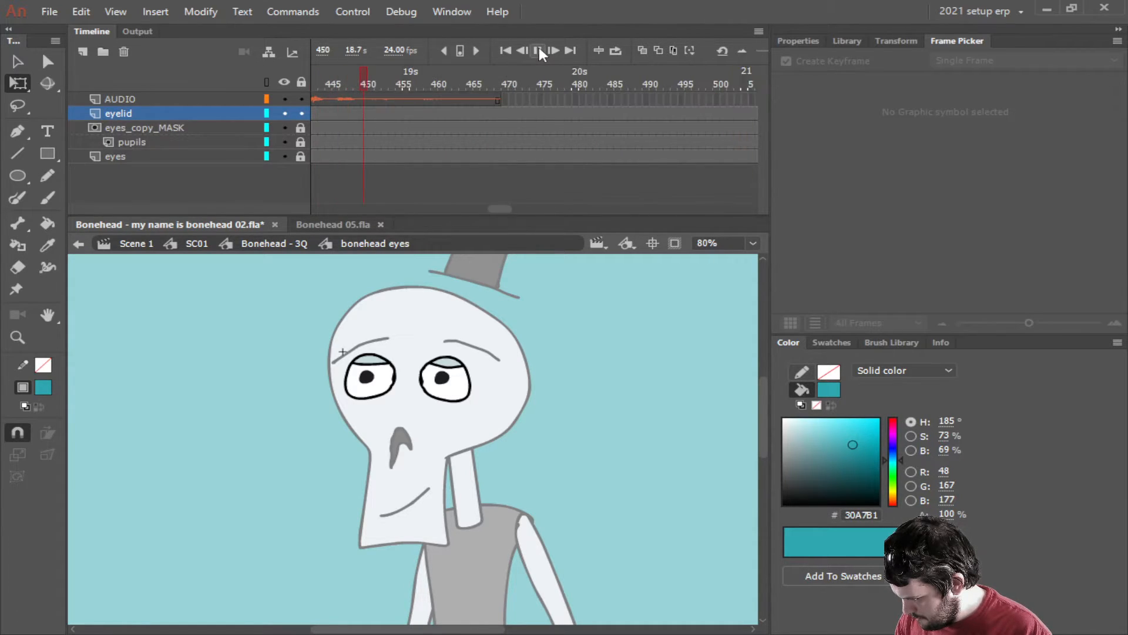
pyautogui.rightClick(612, 100)
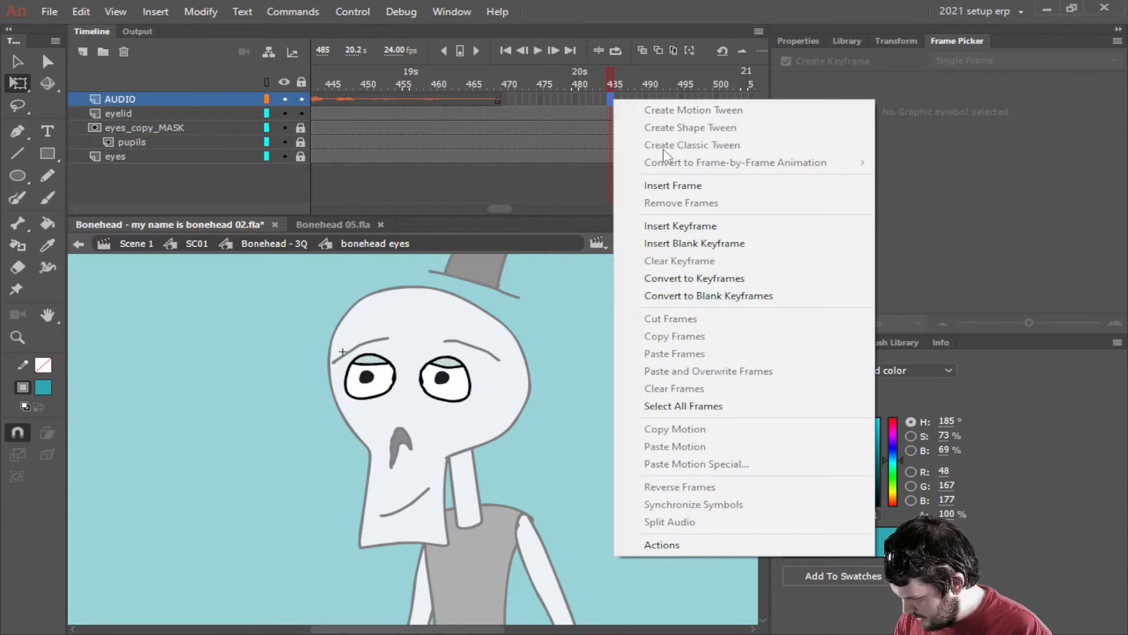
pyautogui.click(686, 184)
# Replay the dialogue from frame 354 and key the eyelid layer at frame 403 with pose 3.
pyautogui.moveTo(499, 210); pyautogui.dragTo(475, 210)
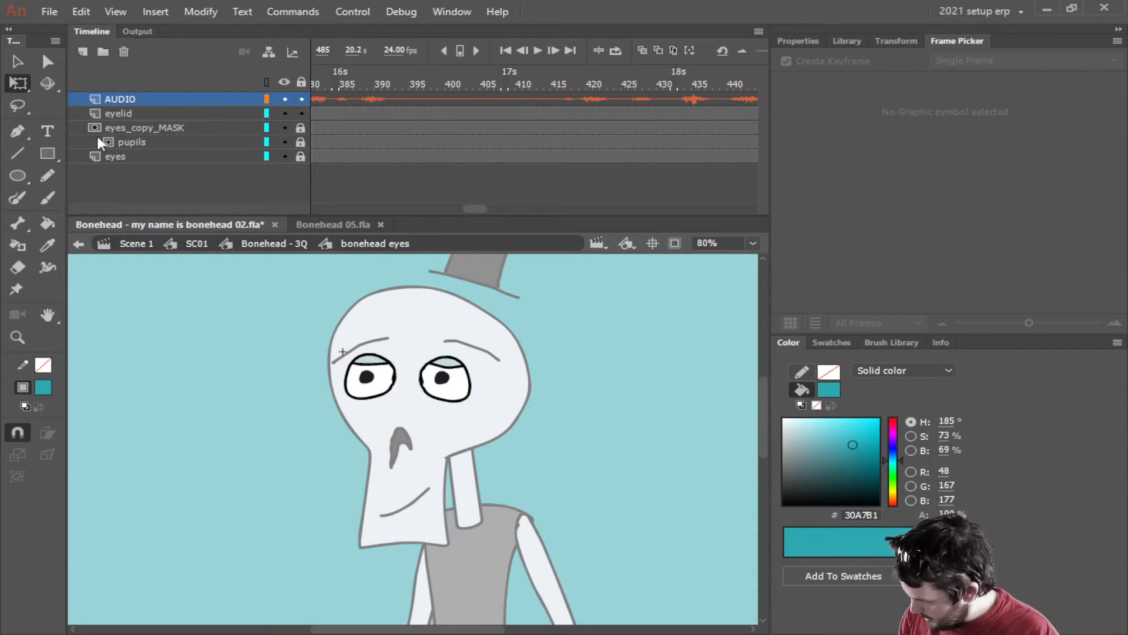
pyautogui.moveTo(470, 210)
pyautogui.mouseDown()
pyautogui.moveTo(496, 202)
pyautogui.moveTo(460, 203)
pyautogui.mouseUp()
pyautogui.click(417, 113)
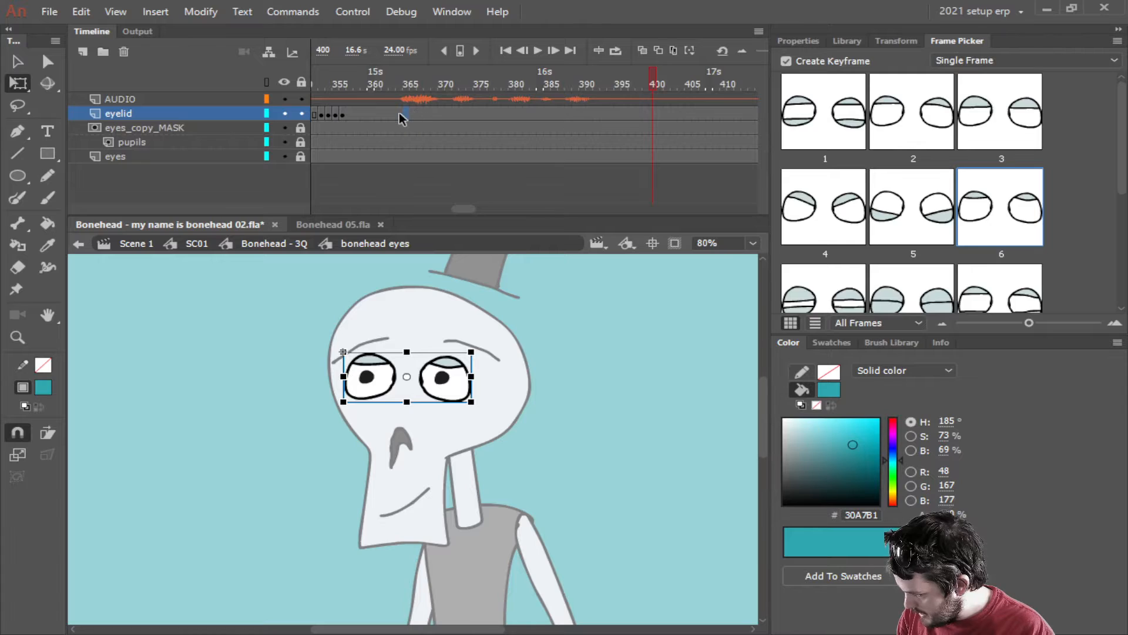
pyautogui.click(326, 113)
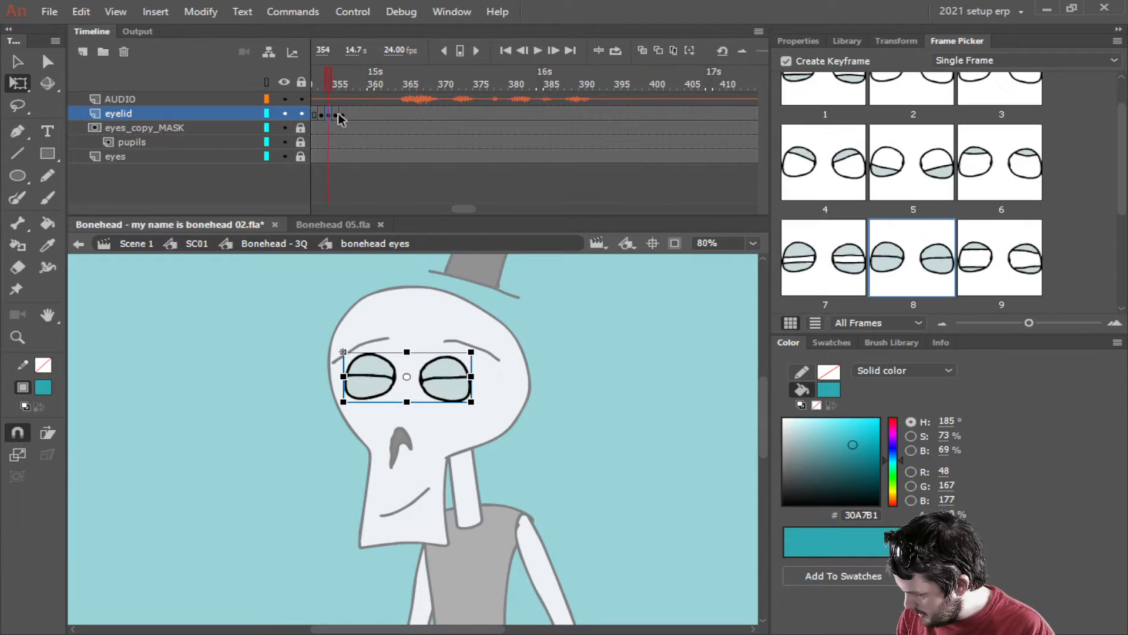
pyautogui.click(540, 50)
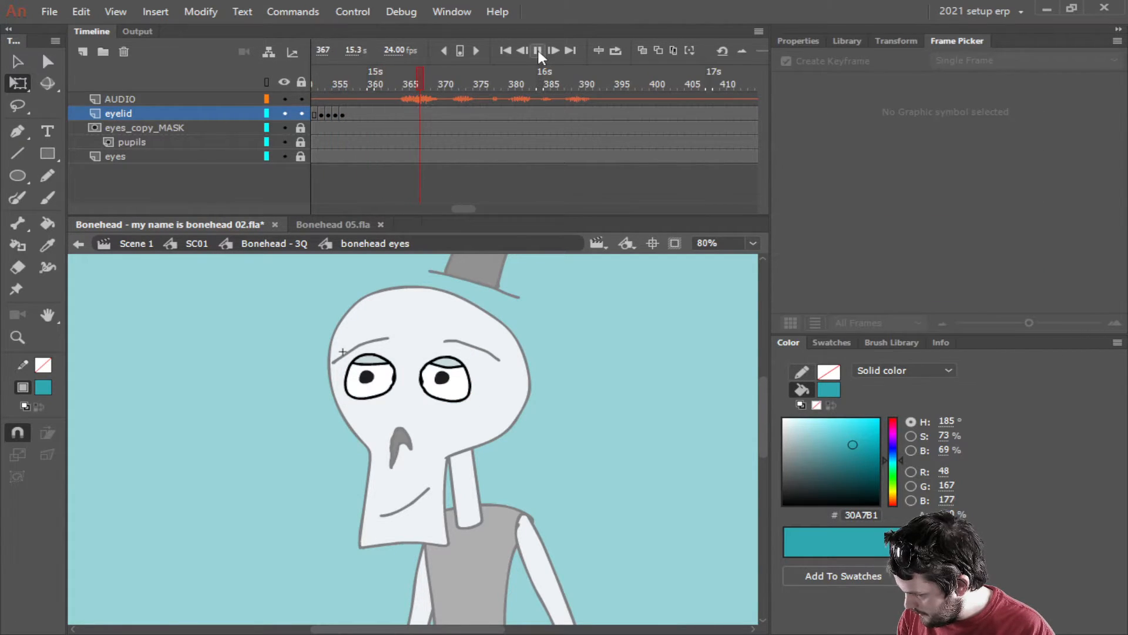
pyautogui.click(538, 51)
pyautogui.hscroll(2, 463, 206)
pyautogui.click(534, 114)
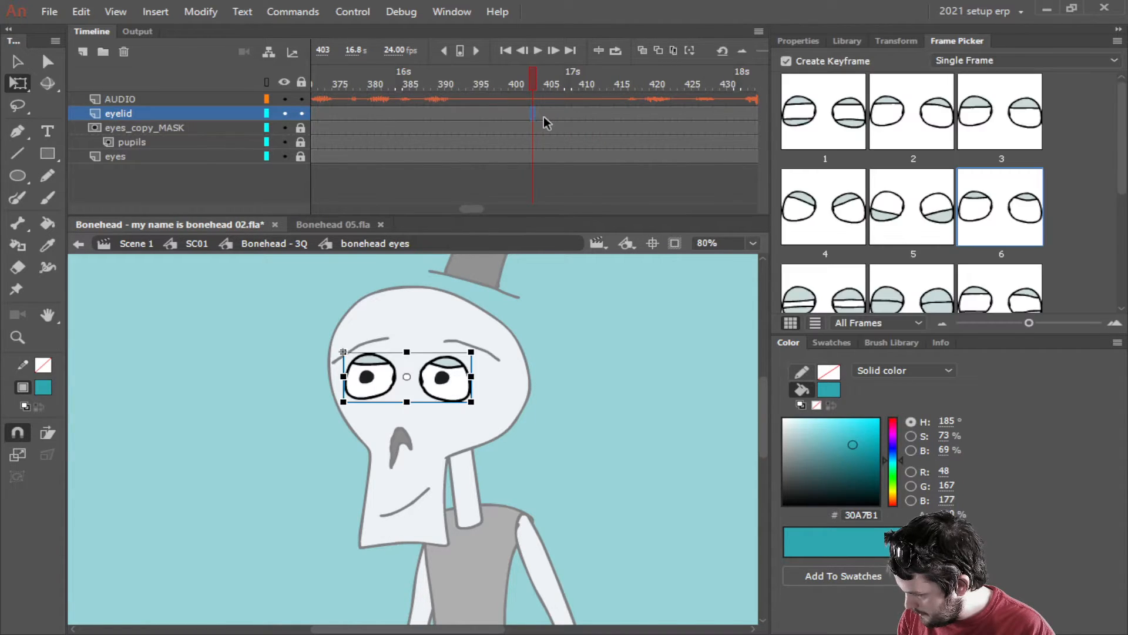
pyautogui.click(997, 125)
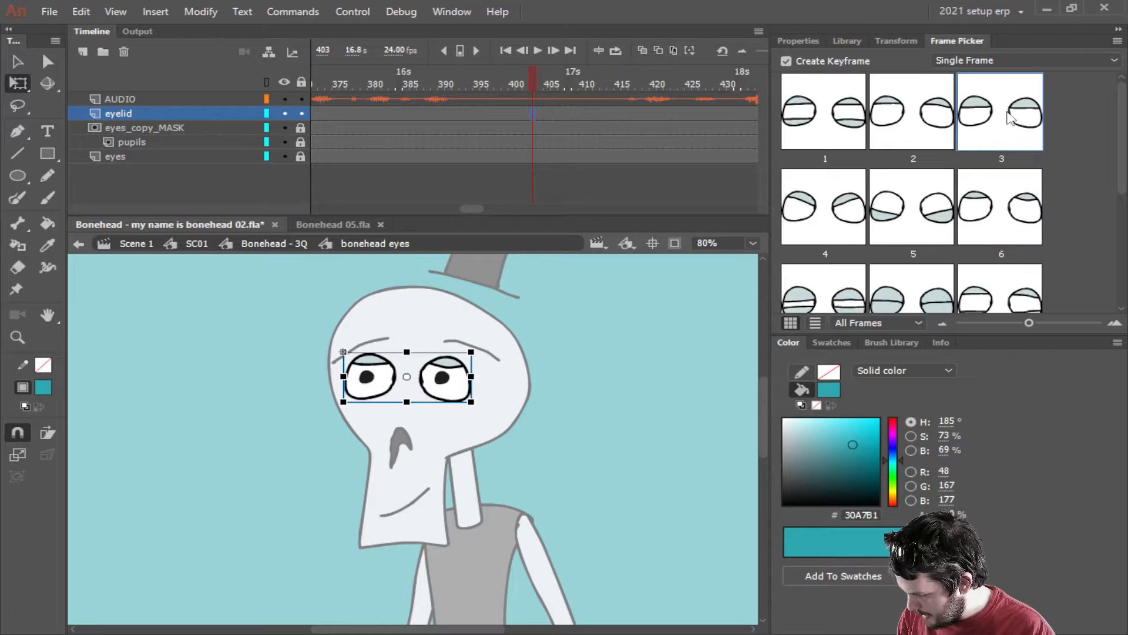
# Play on from frame 403, try pose 9 on the eyelid keyframe at frame 403, and change it to pose 12.
pyautogui.click(539, 51)
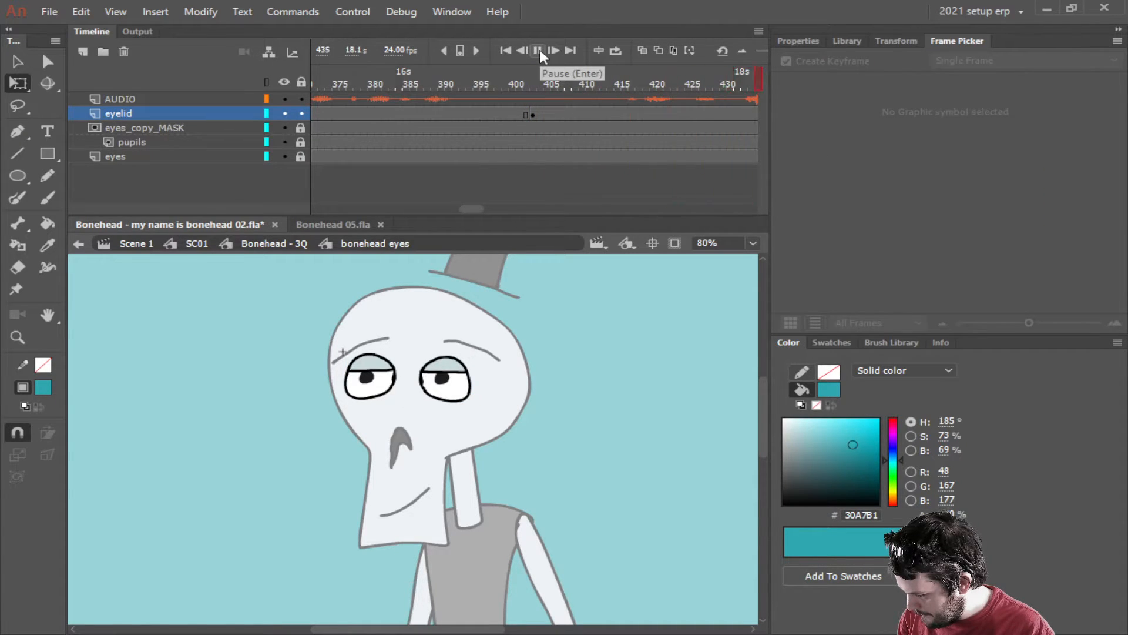
pyautogui.click(538, 50)
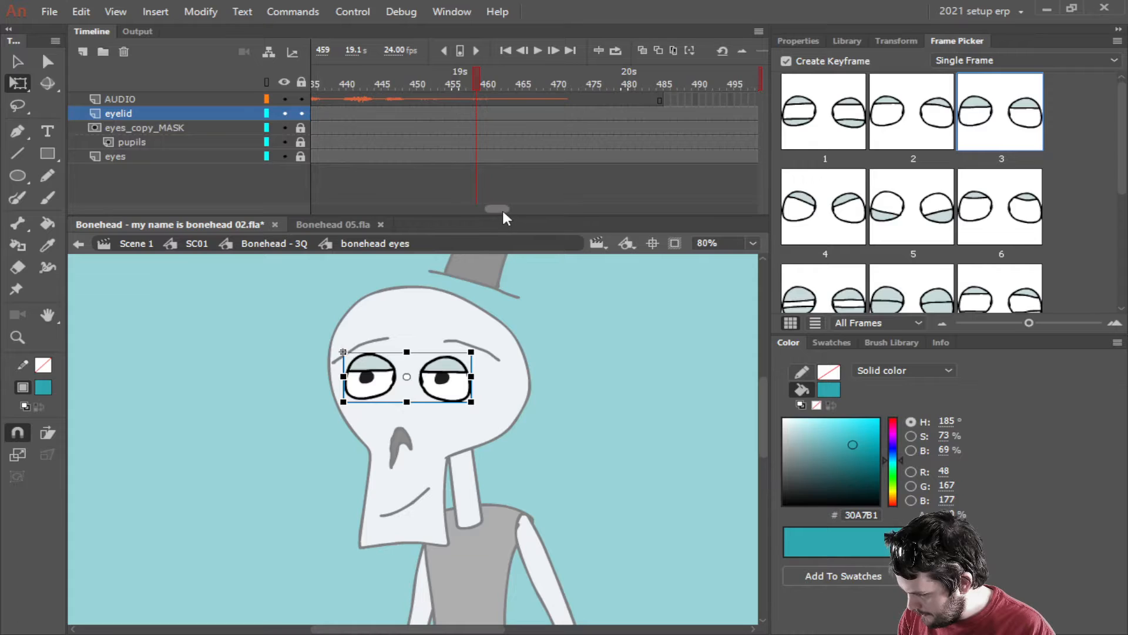
pyautogui.moveTo(502, 208); pyautogui.dragTo(482, 208)
pyautogui.click(427, 116)
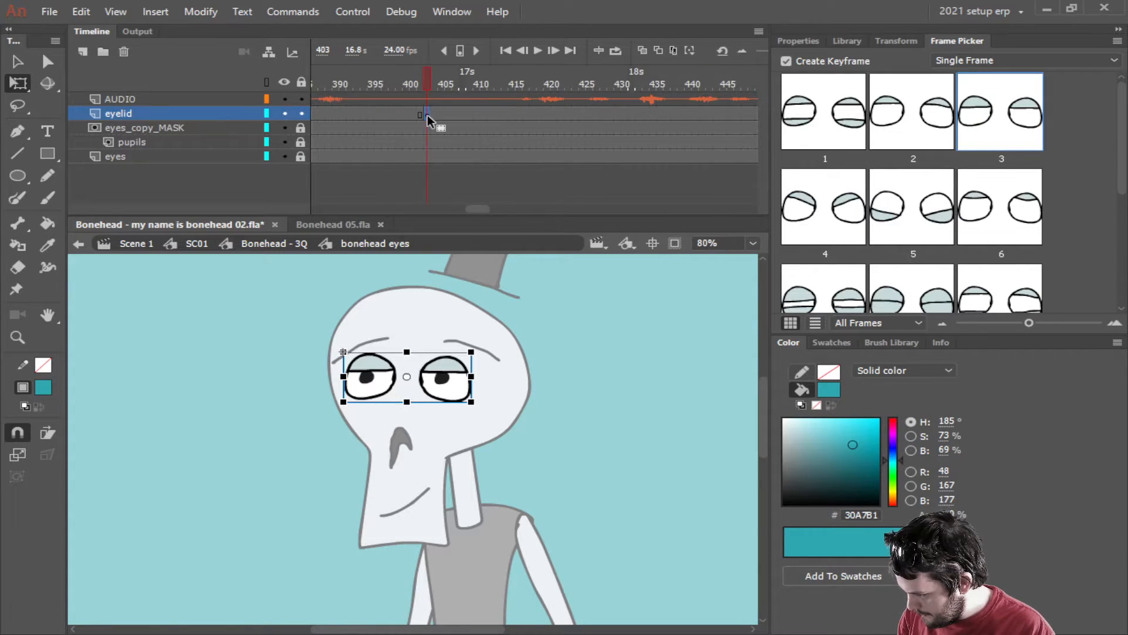
pyautogui.scroll(-2, 946, 276)
pyautogui.scroll(-1, 949, 283)
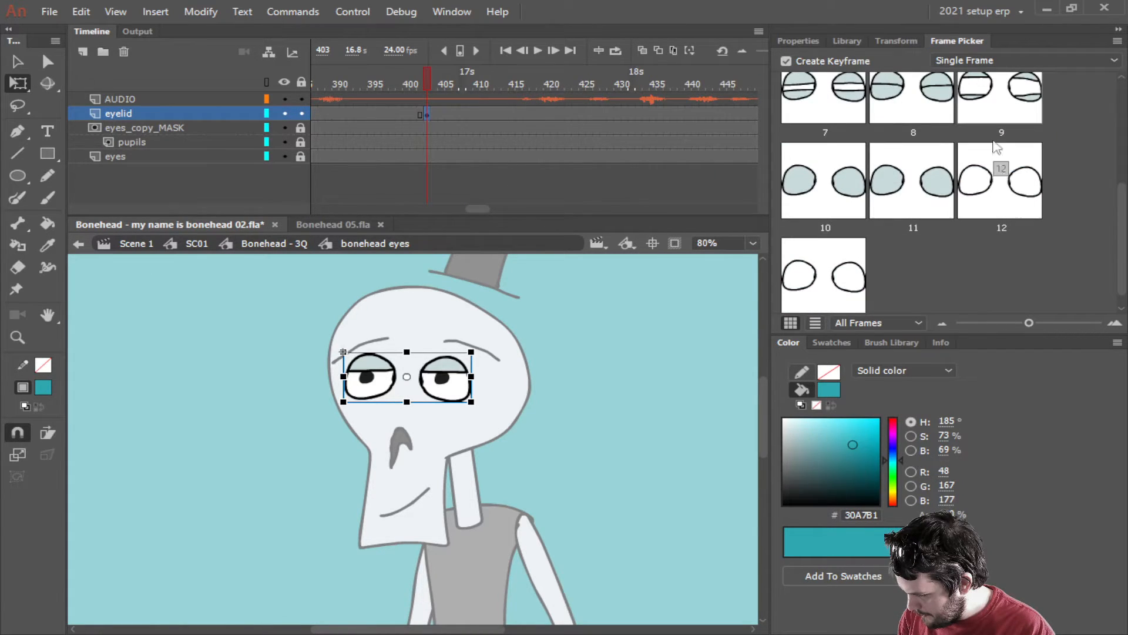
pyautogui.click(1003, 97)
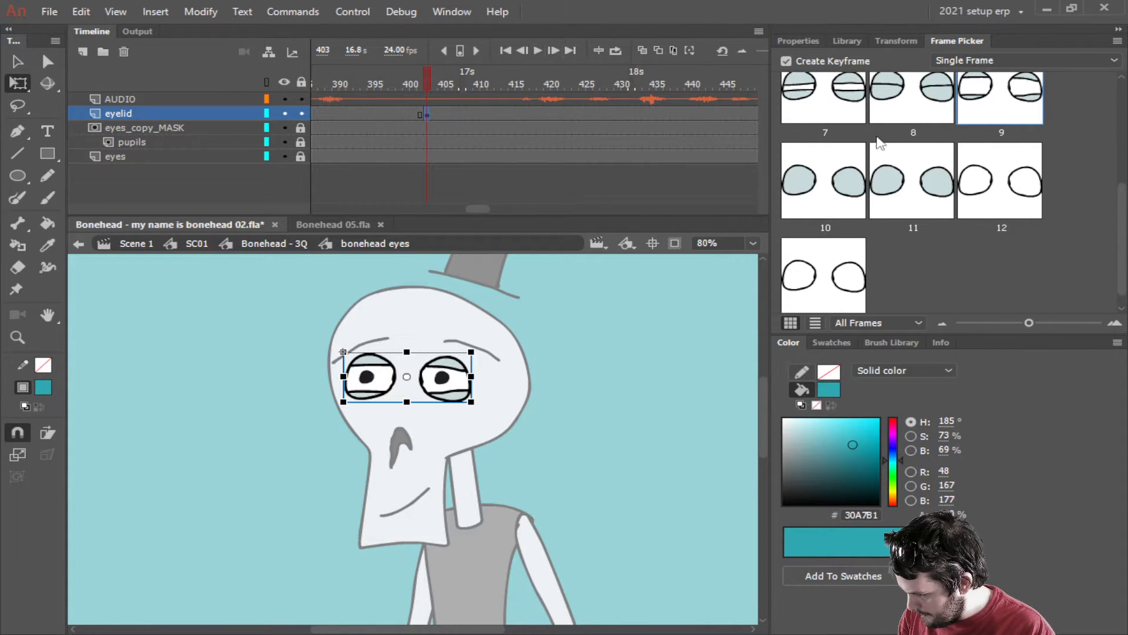
pyautogui.click(990, 203)
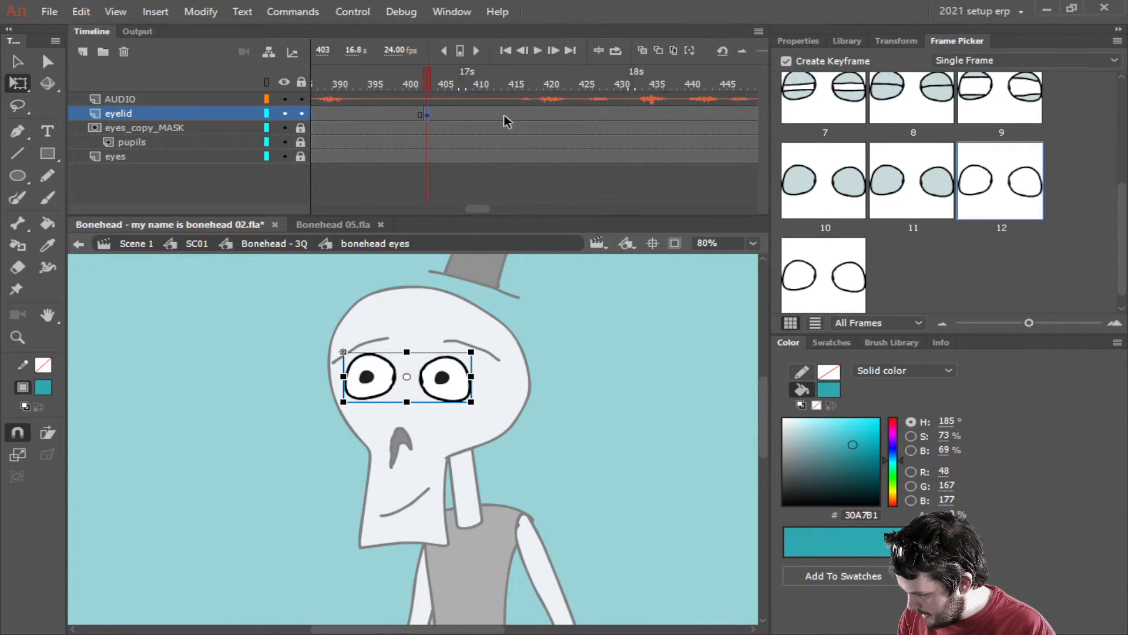
# Play the dialogue from frame 403, key the eyelid layer at frame 440 with pose 9, and play onward.
pyautogui.click(539, 49)
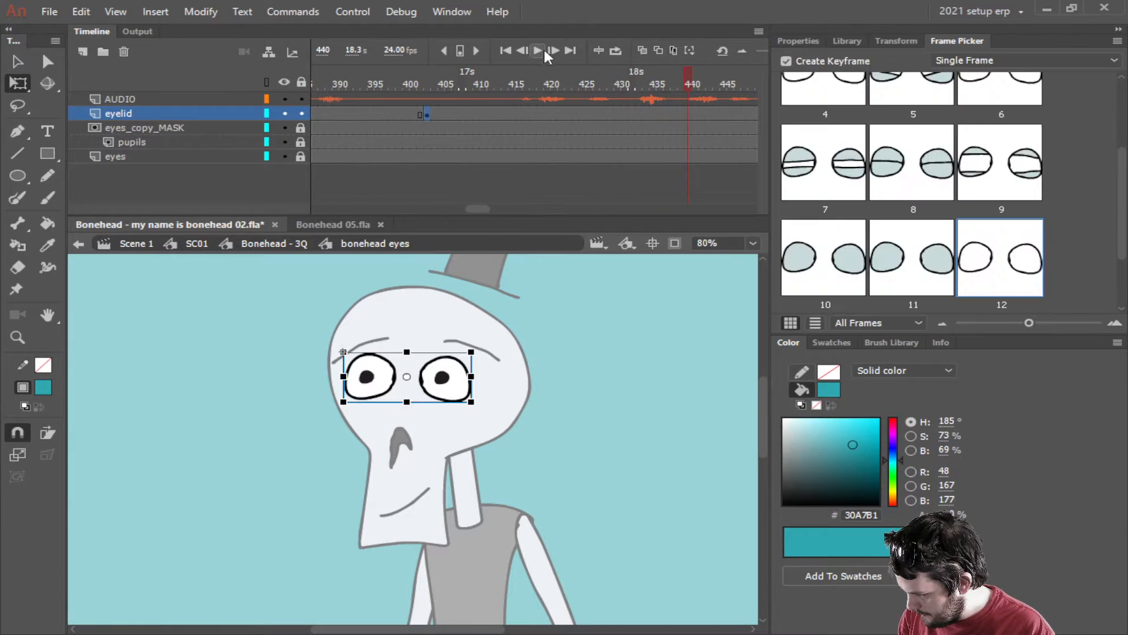
pyautogui.click(689, 114)
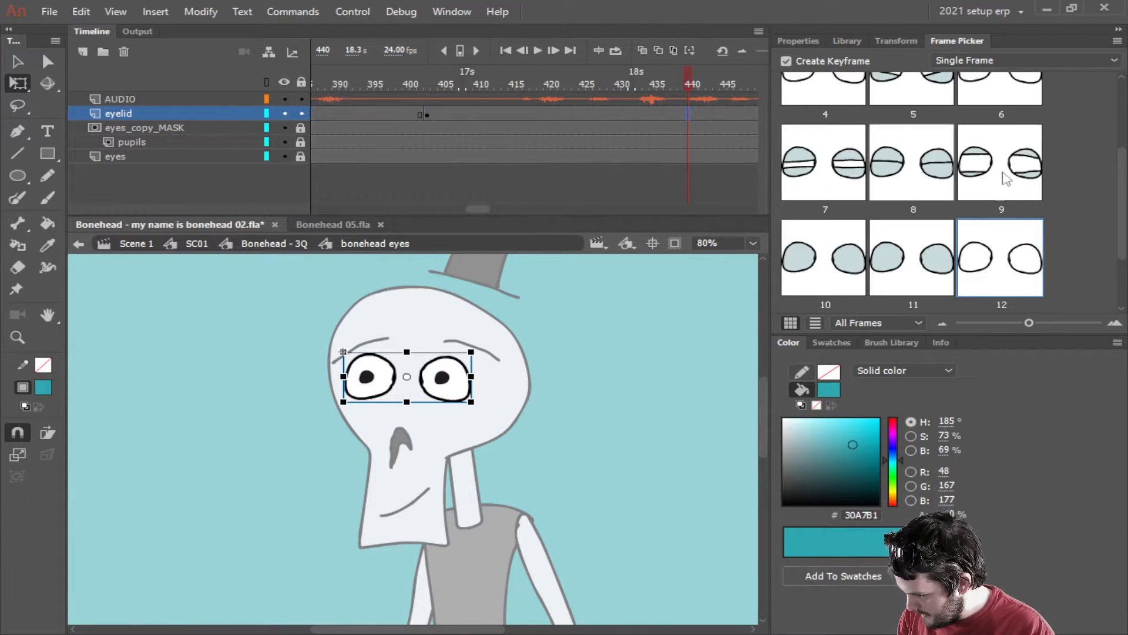
pyautogui.click(536, 50)
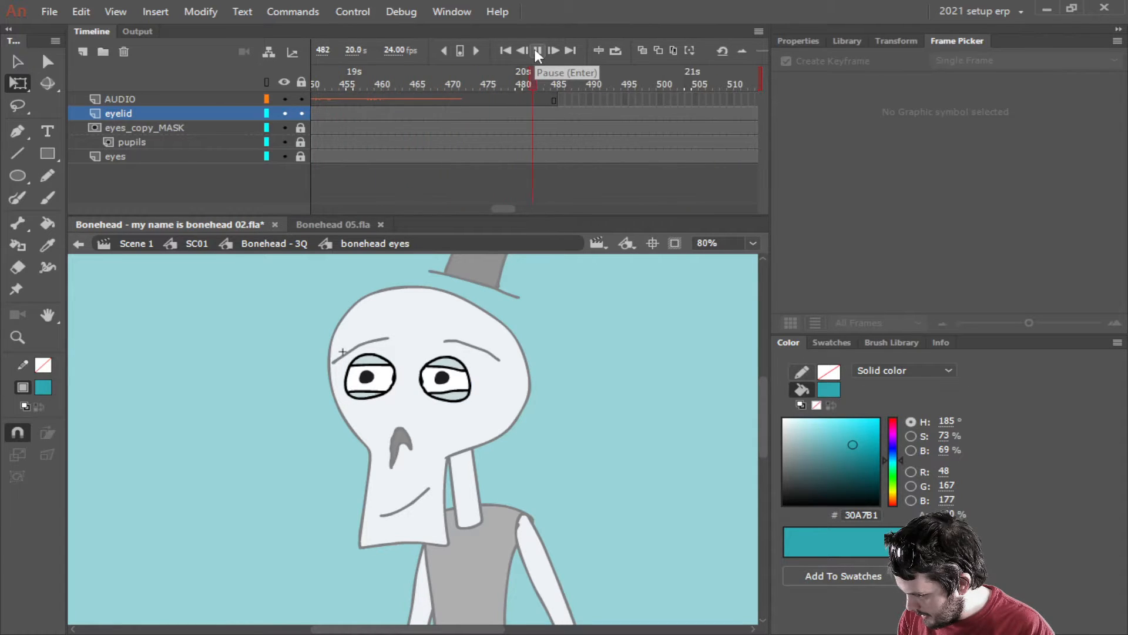
# Return to the start of the timeline, lock the eyelid layer and save the file.
pyautogui.moveTo(499, 210); pyautogui.dragTo(282, 193)
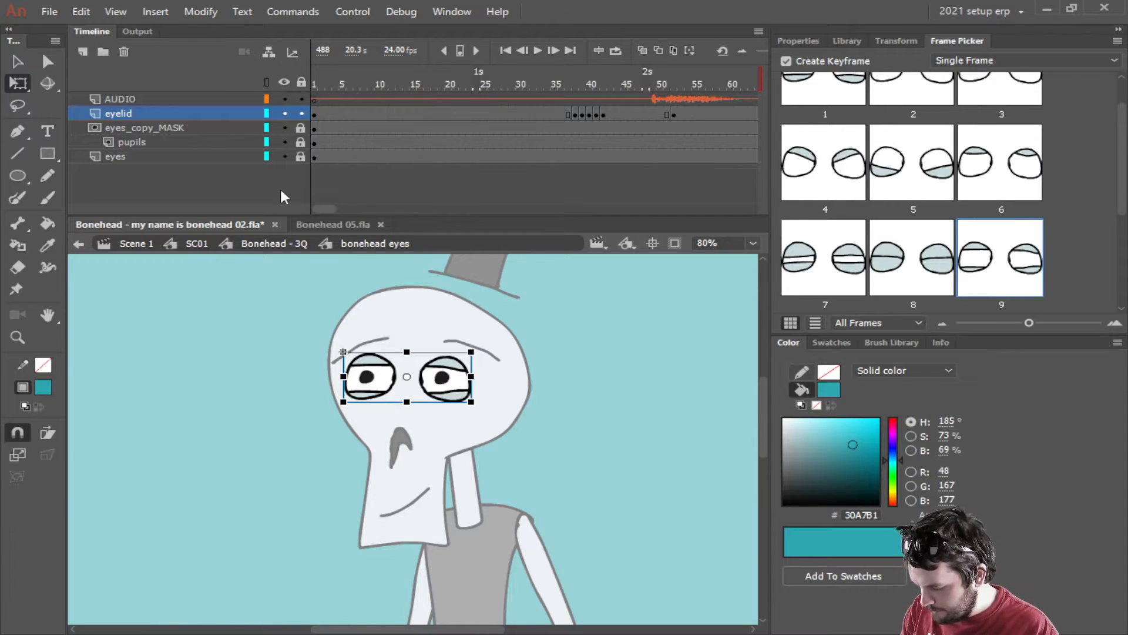
pyautogui.hotkey('ctrl', 's')
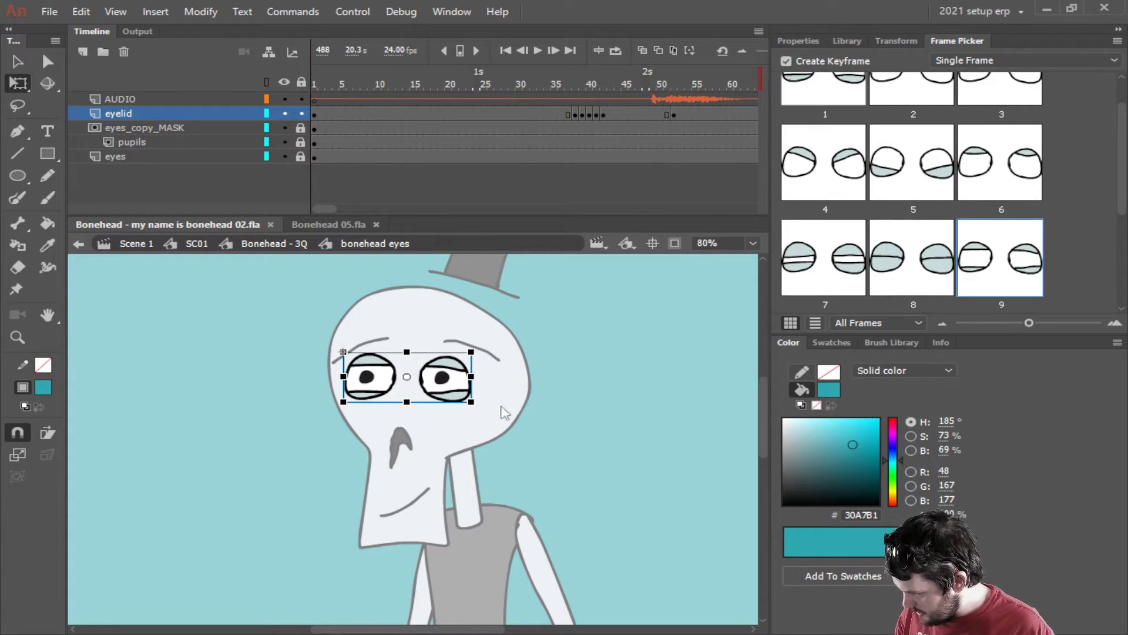
pyautogui.click(300, 113)
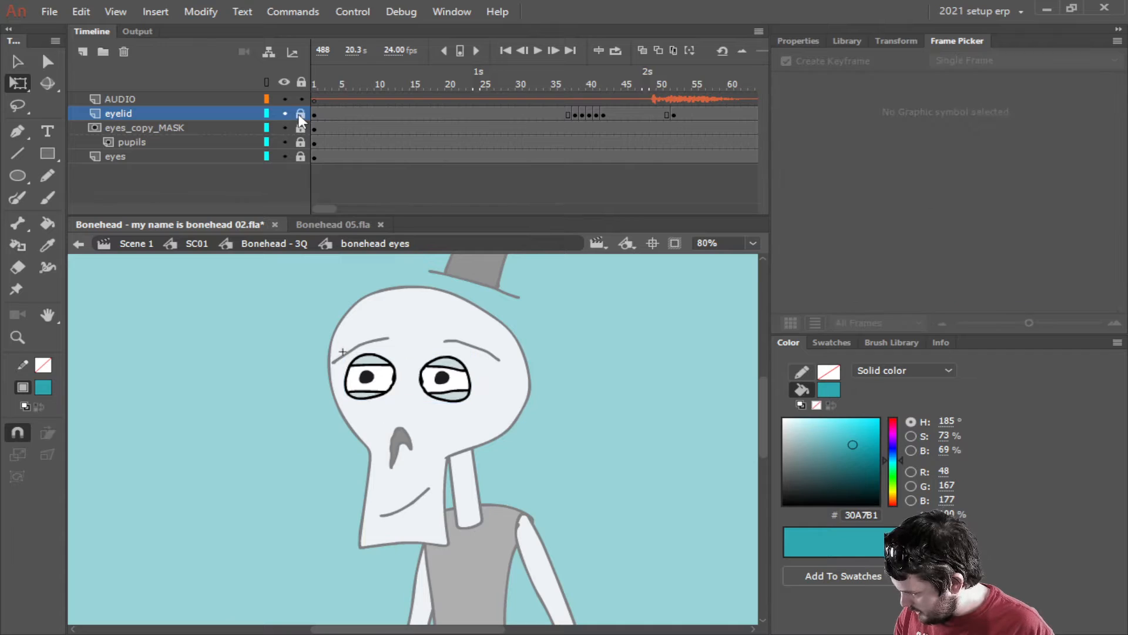
pyautogui.hotkey('ctrl', 's')
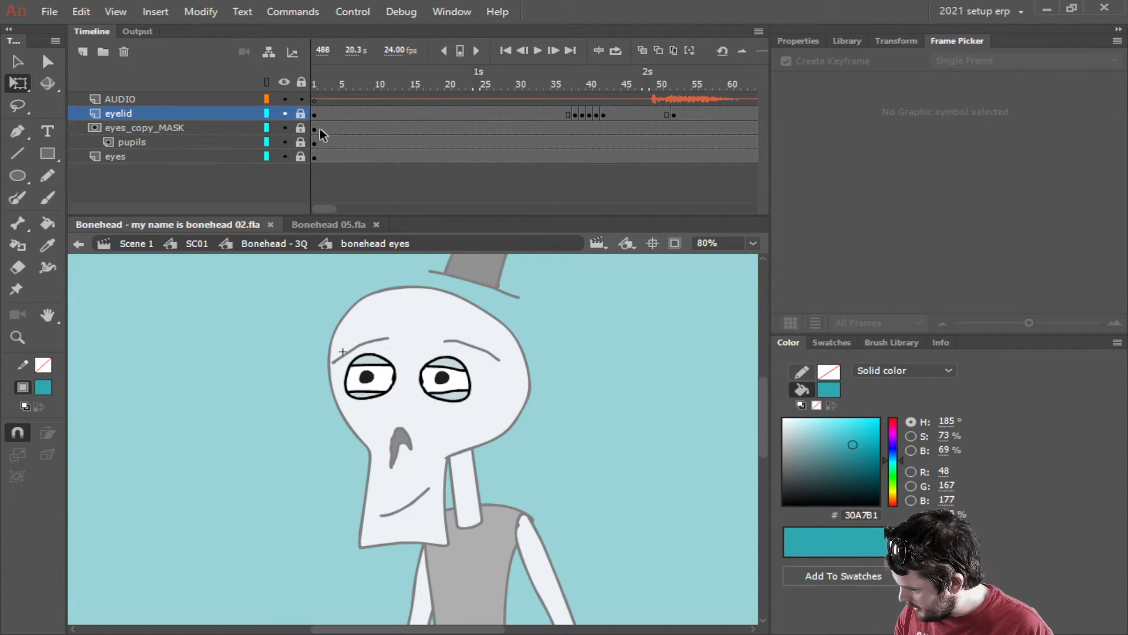
# Hide the eyes_copy_MASK layer, unlock the pupils layer and show the properties of its frame 3.
pyautogui.click(300, 143)
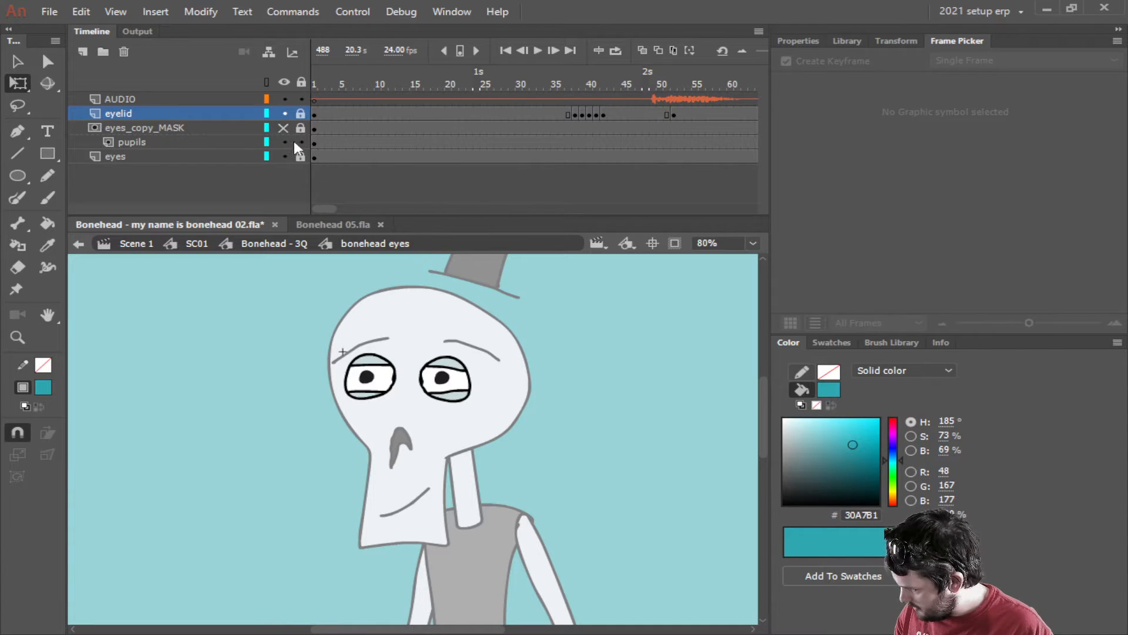
pyautogui.click(136, 142)
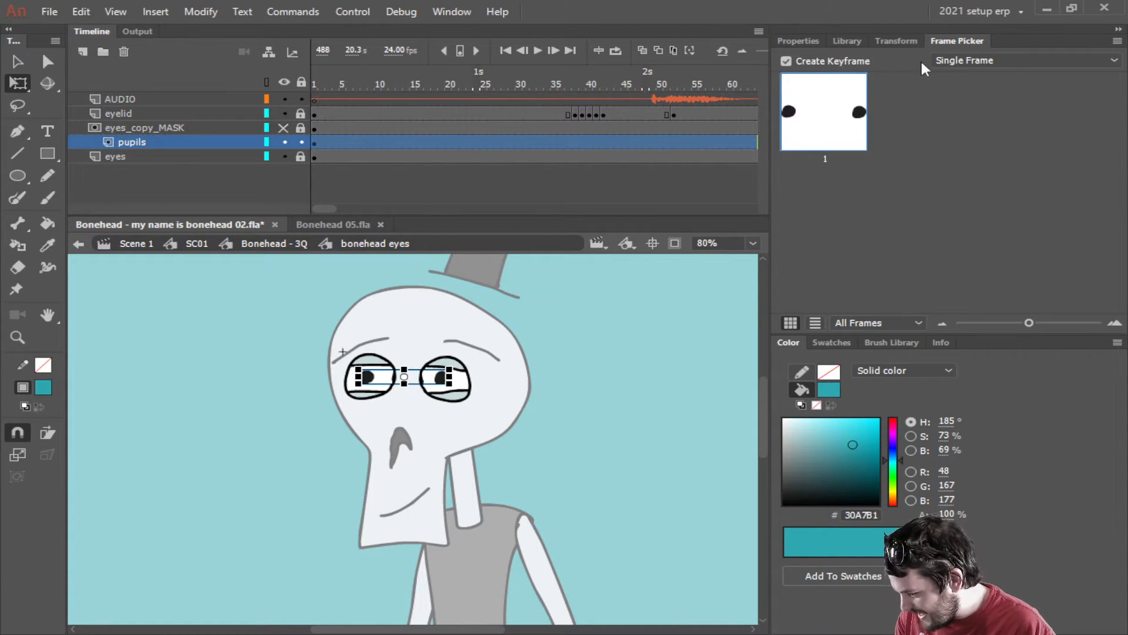
pyautogui.click(795, 42)
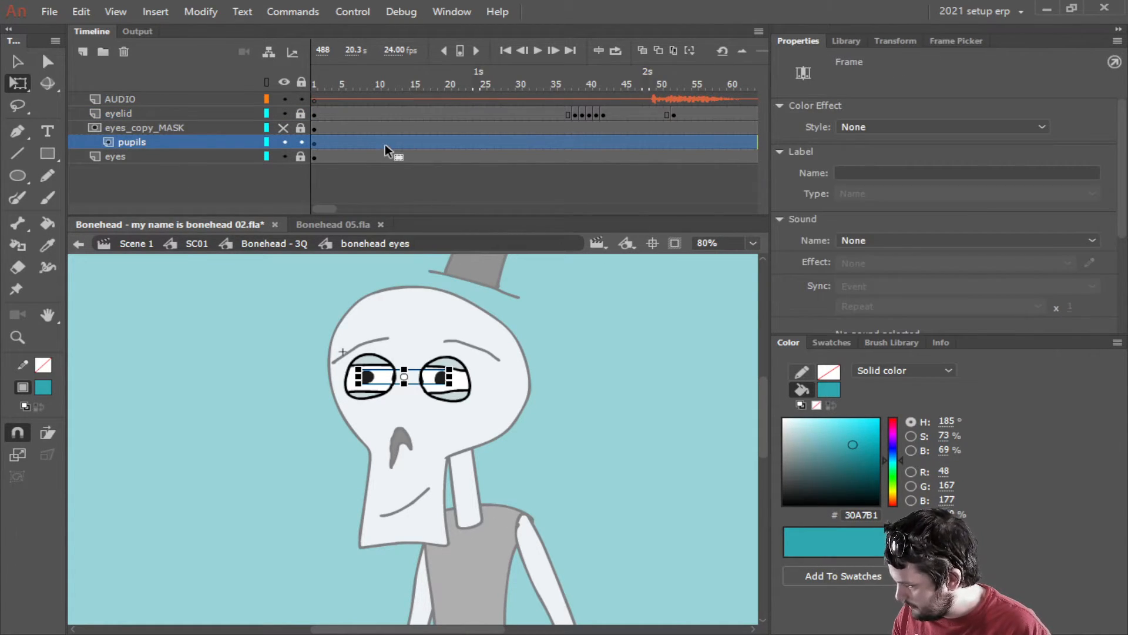
pyautogui.click(326, 136)
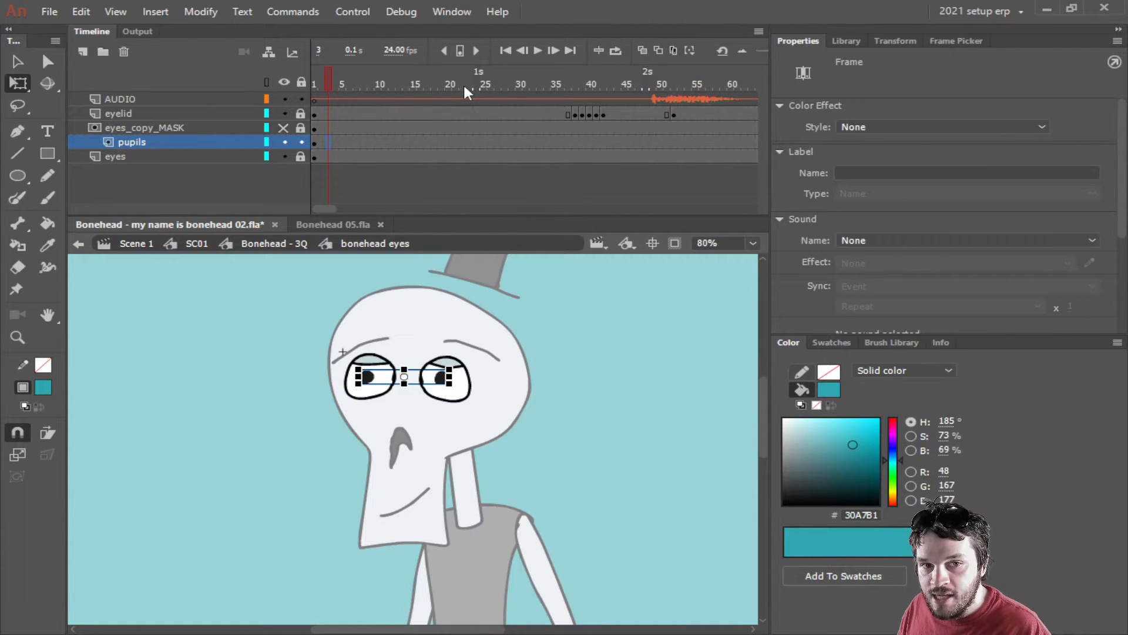
pyautogui.click(958, 40)
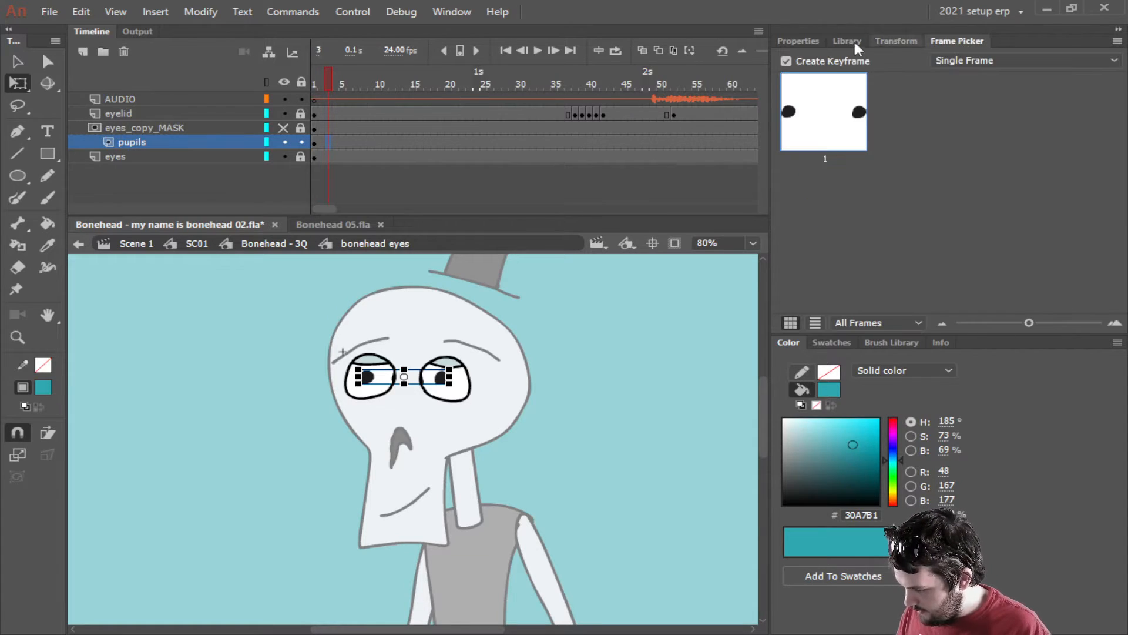
pyautogui.click(798, 42)
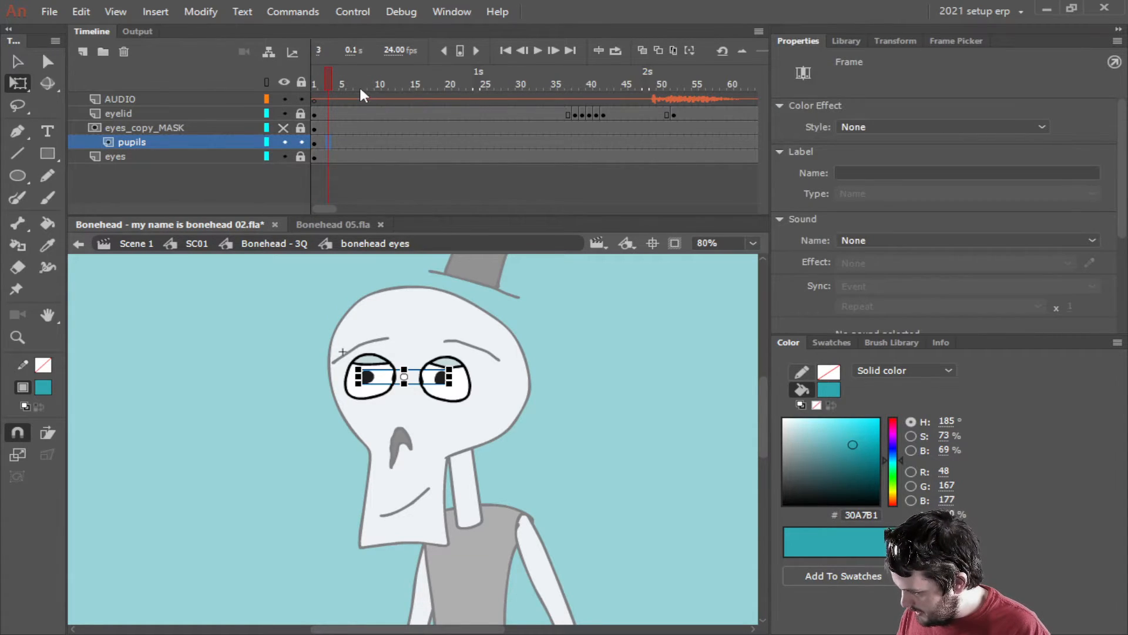
# Play the dialogue from frame 5, and insert a keyframe on the pupils layer at frame 30.
pyautogui.click(343, 85)
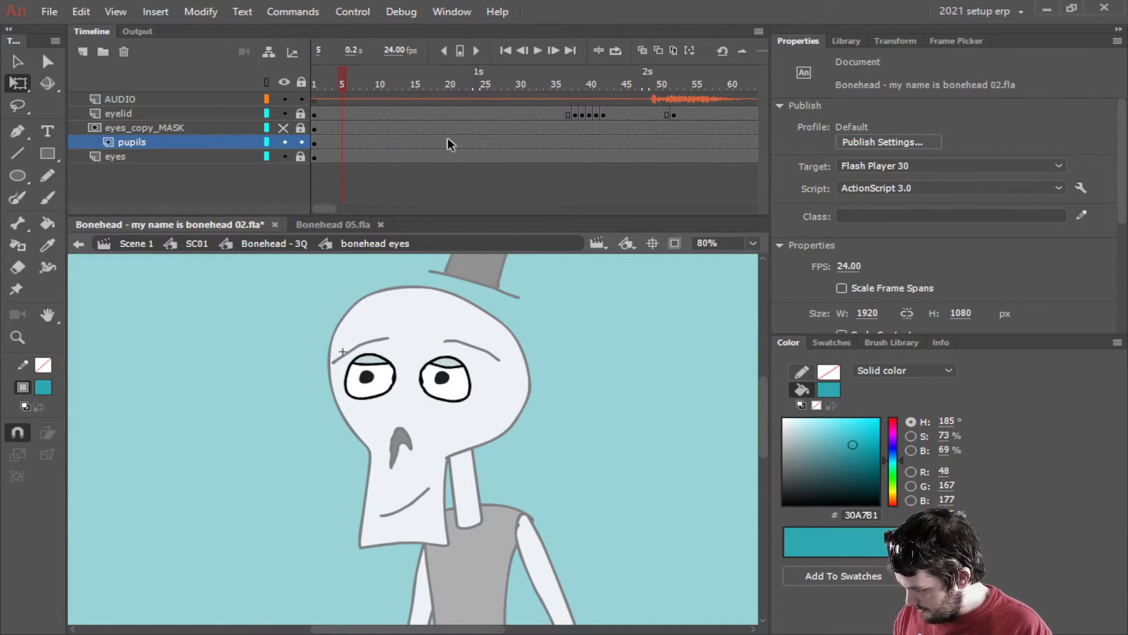
pyautogui.click(538, 51)
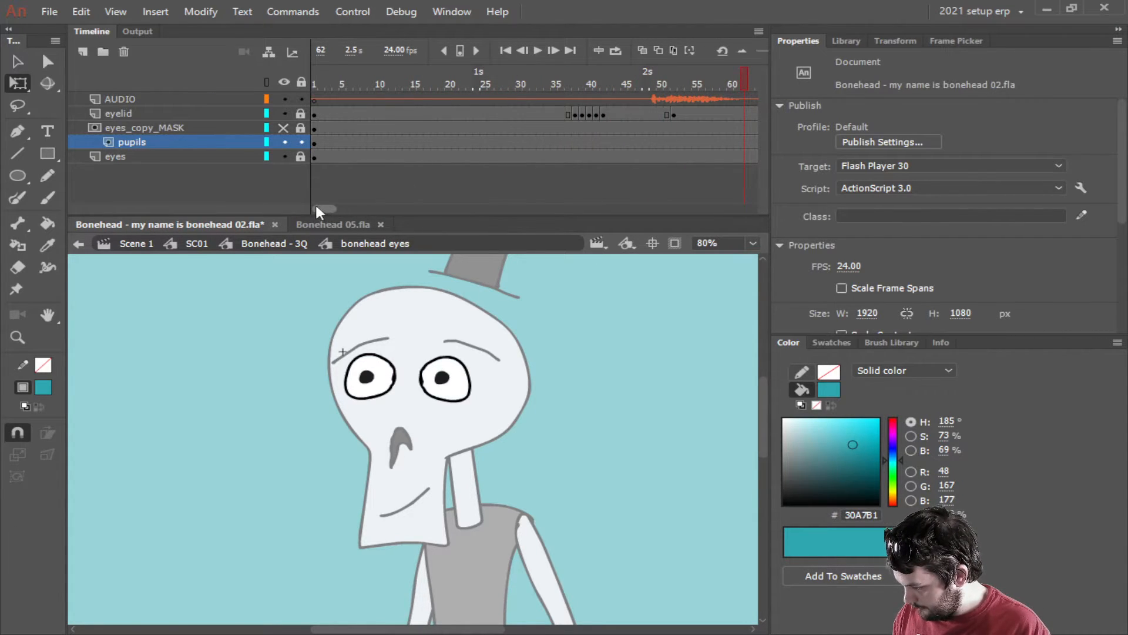
pyautogui.click(351, 138)
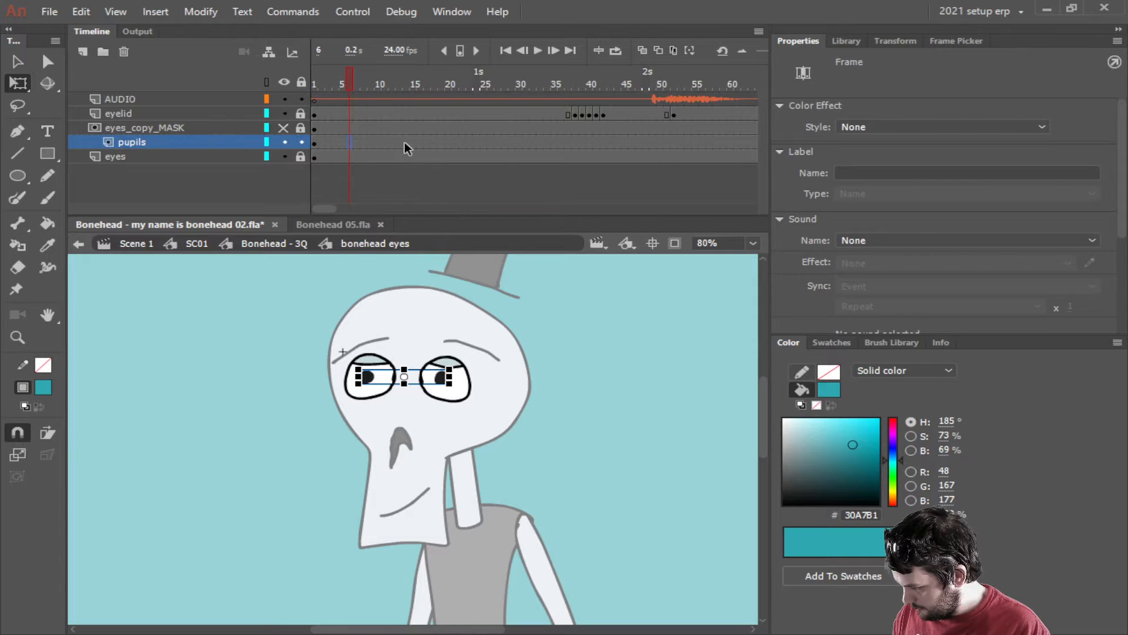
pyautogui.click(498, 141)
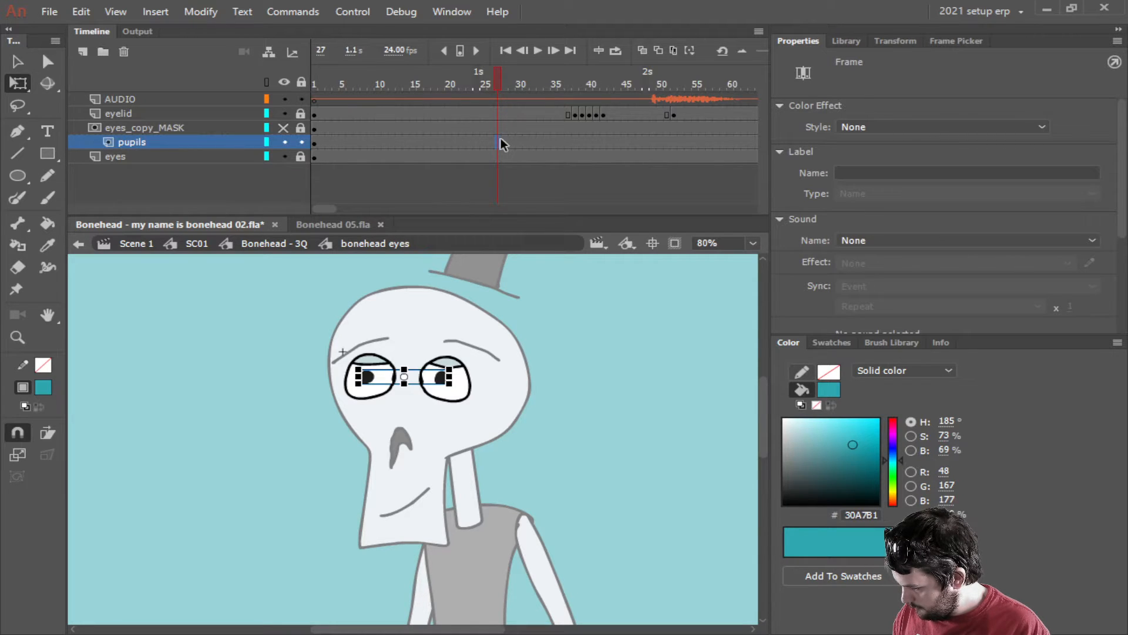
pyautogui.rightClick(521, 141)
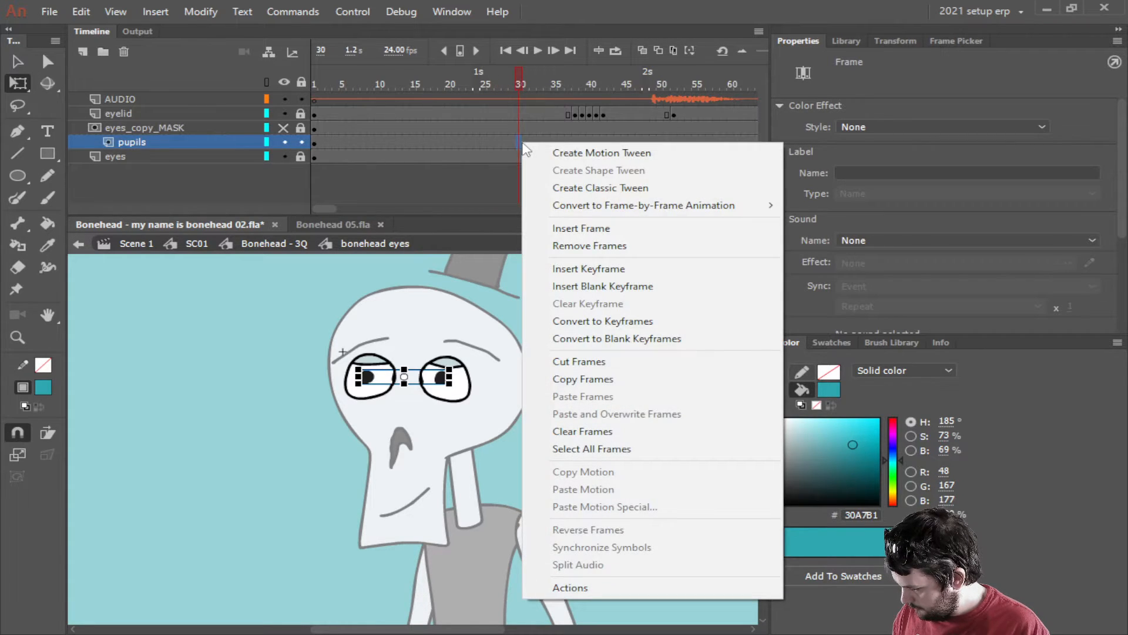
pyautogui.click(665, 272)
# At frame 1, move the pupils down and left to about X 6.55, Y 43.45, and play on from frame 22.
pyautogui.click(315, 142)
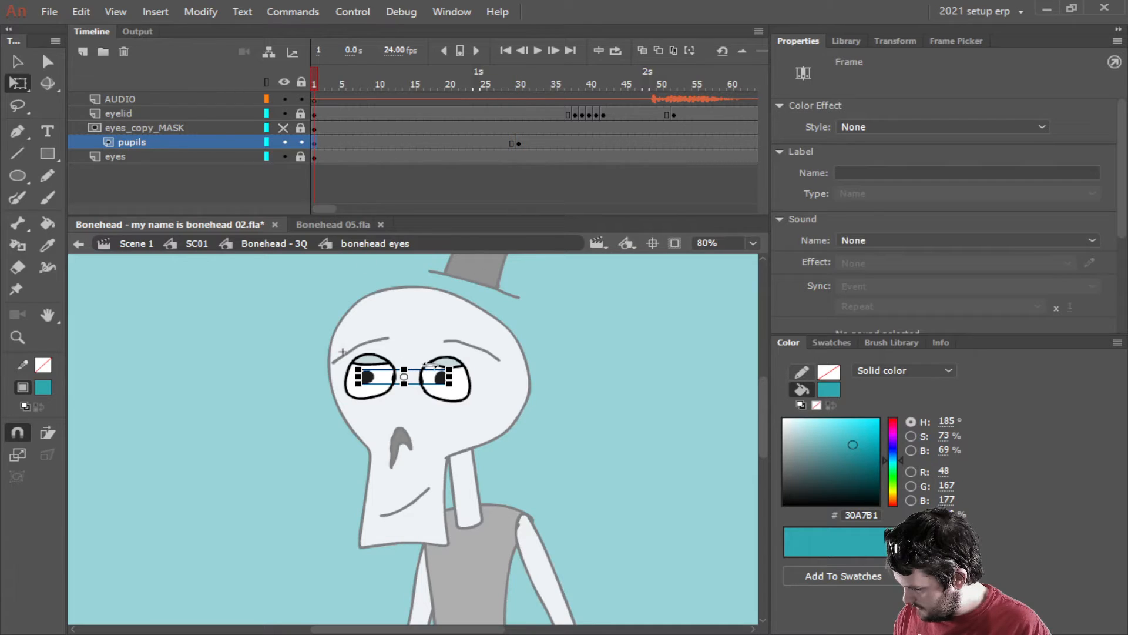
pyautogui.moveTo(431, 366)
pyautogui.mouseDown()
pyautogui.moveTo(452, 392)
pyautogui.moveTo(433, 388)
pyautogui.mouseUp()
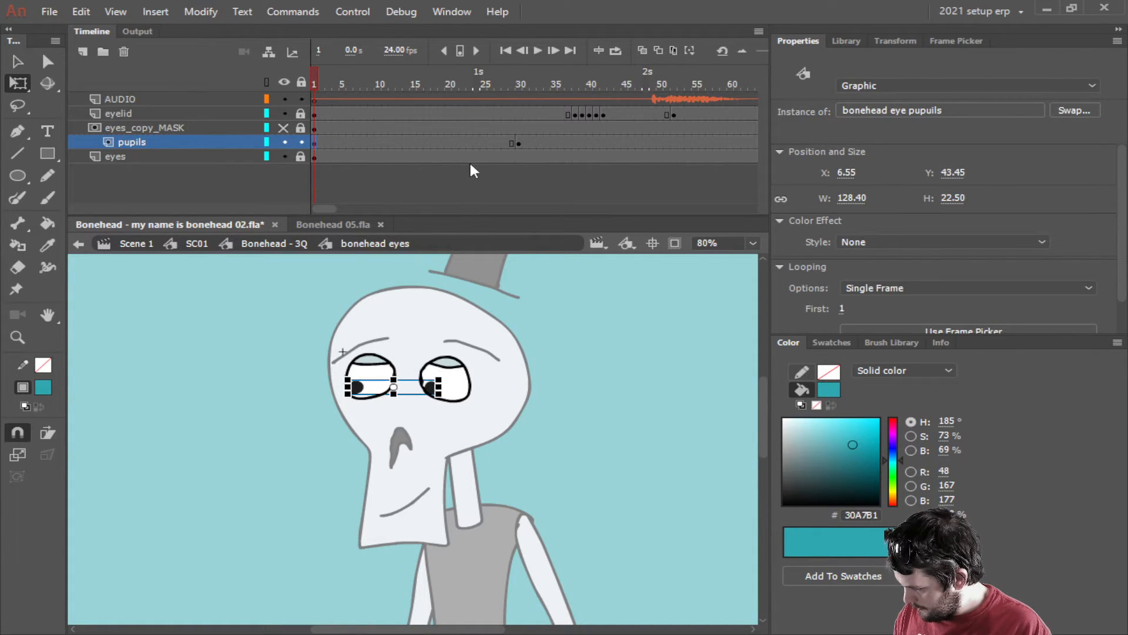
pyautogui.click(462, 141)
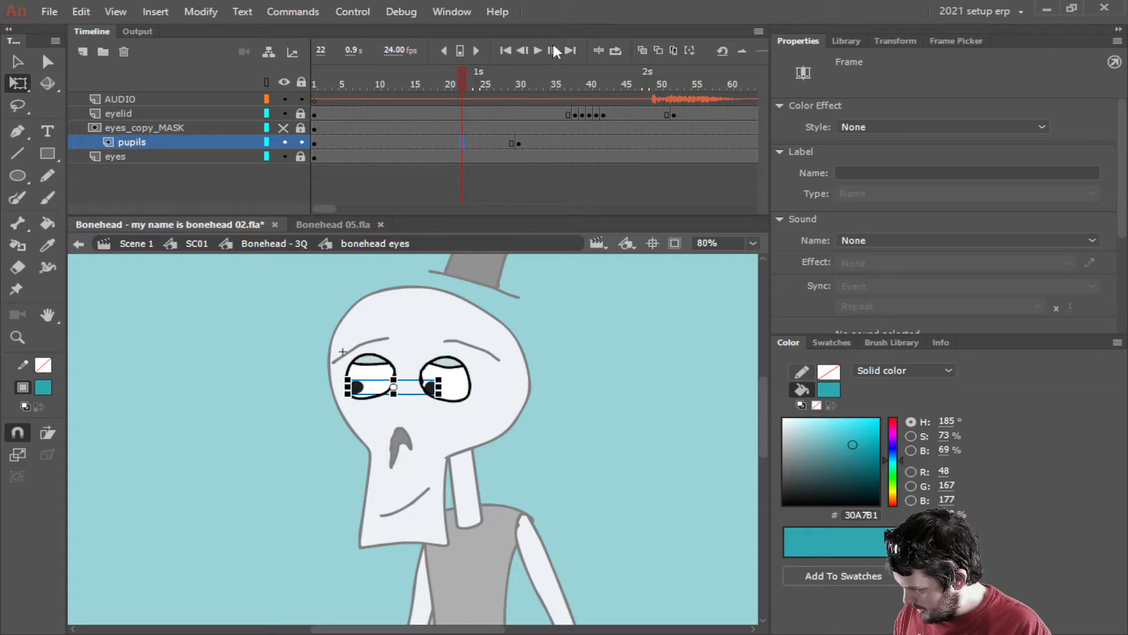
pyautogui.click(537, 52)
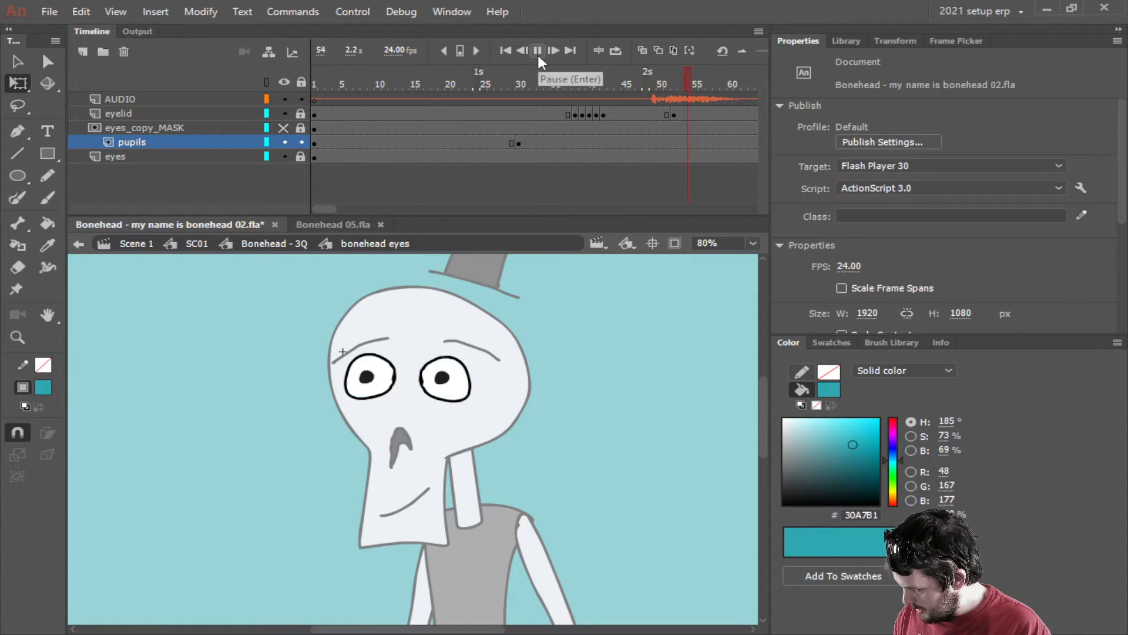
pyautogui.click(538, 52)
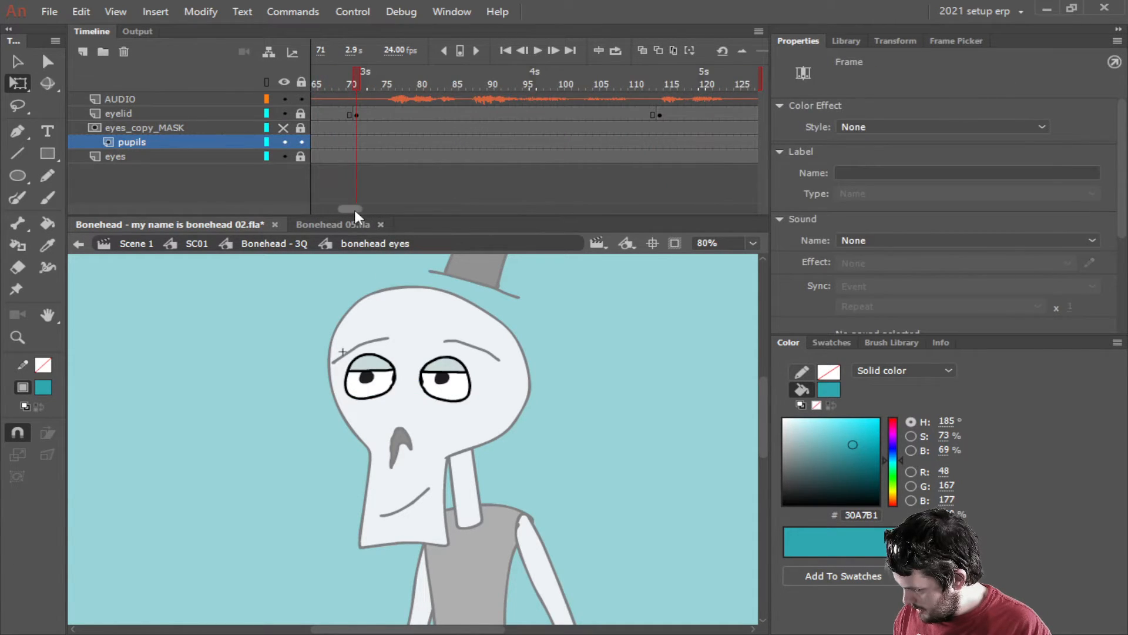
# Nudge the pupils rightward and slightly down within the eyes at the frame 30 keyframe.
pyautogui.moveTo(354, 207); pyautogui.dragTo(330, 213)
pyautogui.click(504, 142)
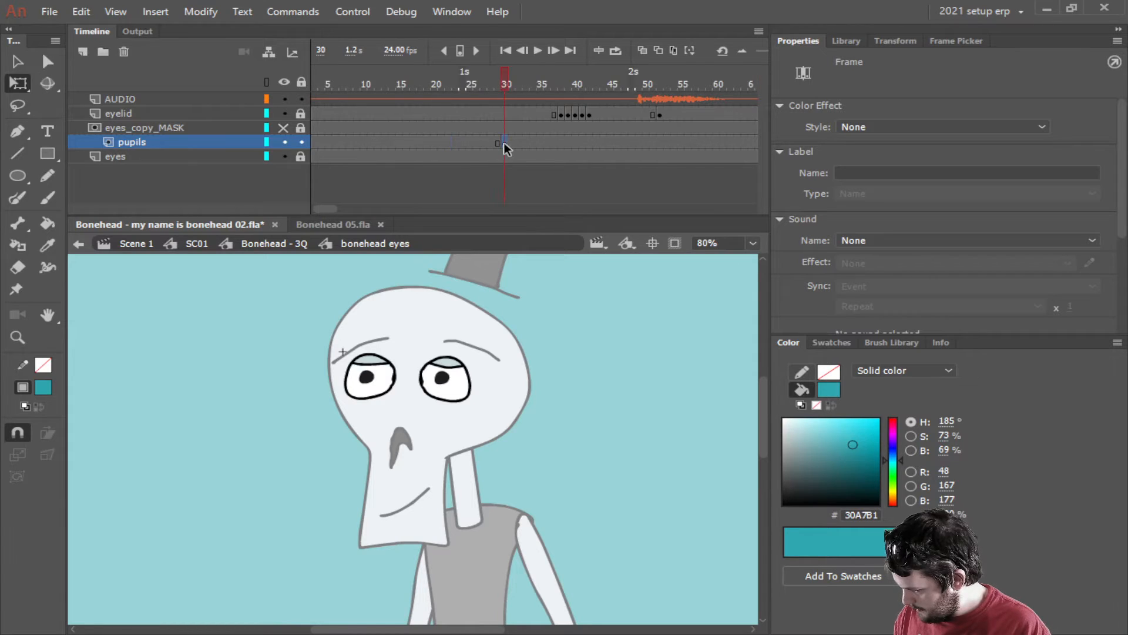
pyautogui.click(504, 142)
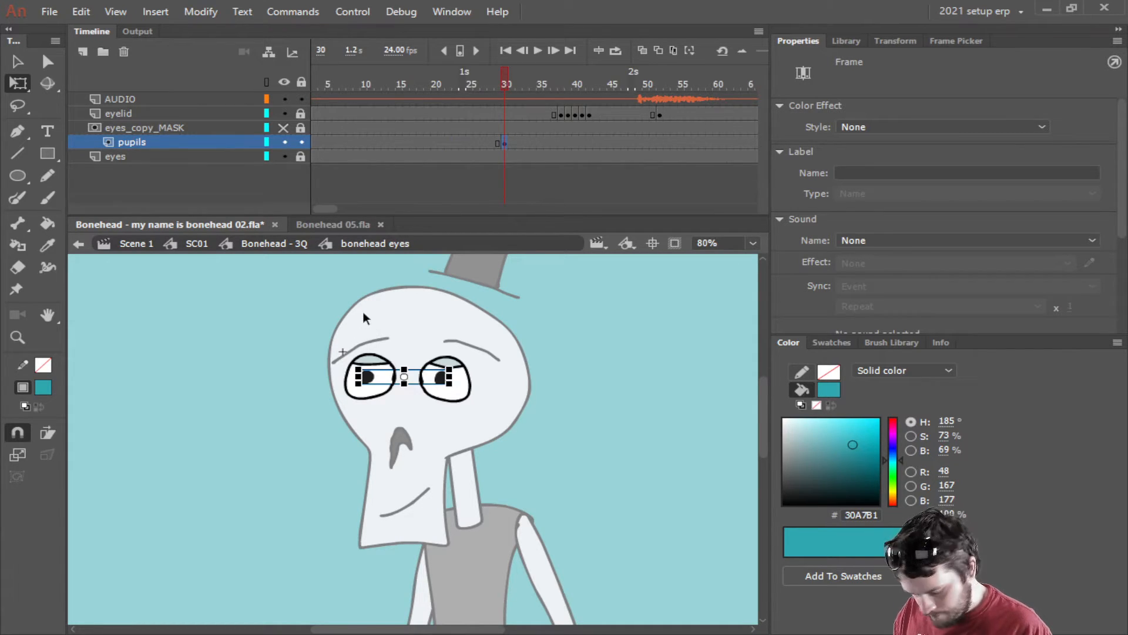
pyautogui.press('Right')
pyautogui.press('Right')
pyautogui.press('Right')
pyautogui.press('Right')
pyautogui.press('Right')
pyautogui.press('Right')
pyautogui.press('Right')
pyautogui.press('Right')
pyautogui.press('Right')
pyautogui.press('Right')
pyautogui.press('Right')
pyautogui.press('Right')
pyautogui.press('Right')
pyautogui.press('Right')
pyautogui.press('Right')
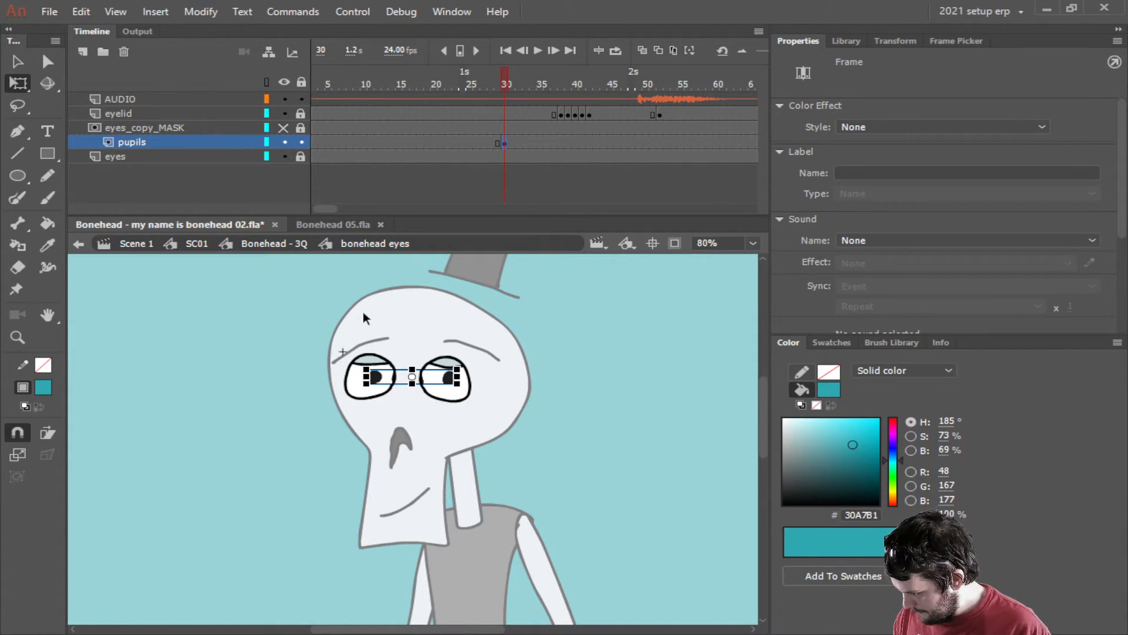
pyautogui.click(608, 404)
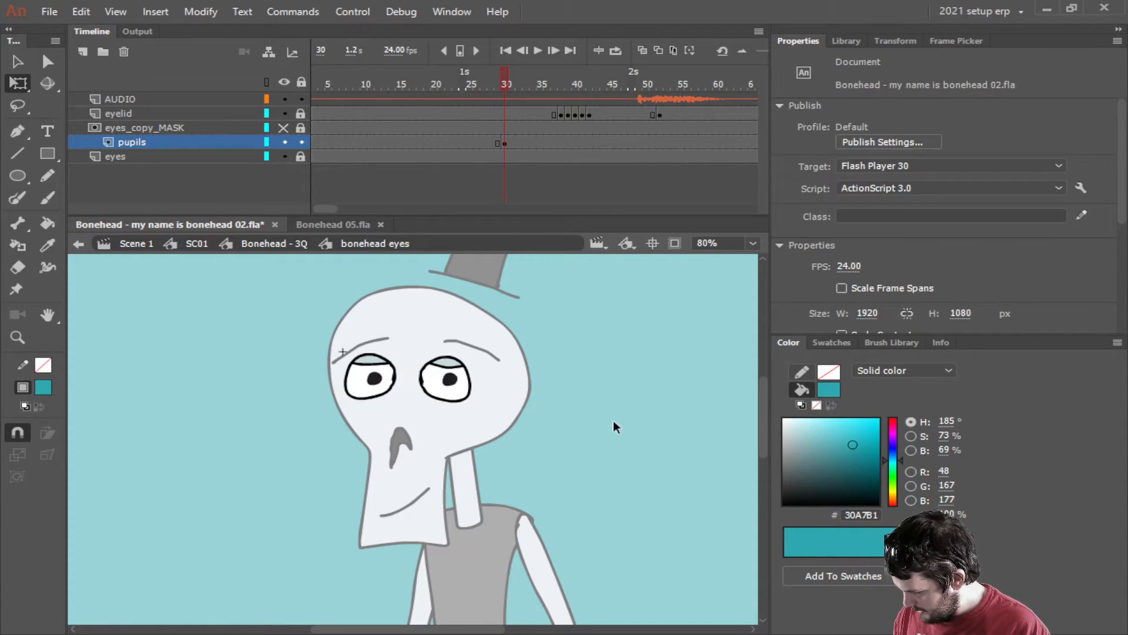
# Move the pupils keyframe from frame 30 to frame 40 so the gaze change falls within the eyelid blink.
pyautogui.click(476, 142)
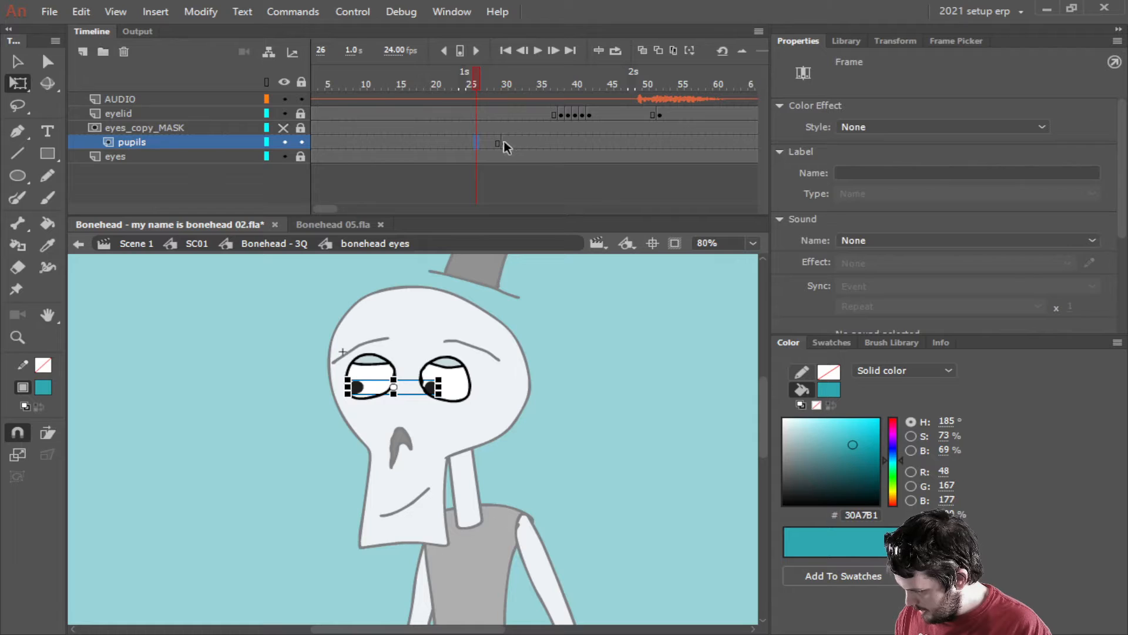
pyautogui.moveTo(504, 141)
pyautogui.mouseDown()
pyautogui.moveTo(547, 139)
pyautogui.moveTo(503, 143)
pyautogui.mouseUp()
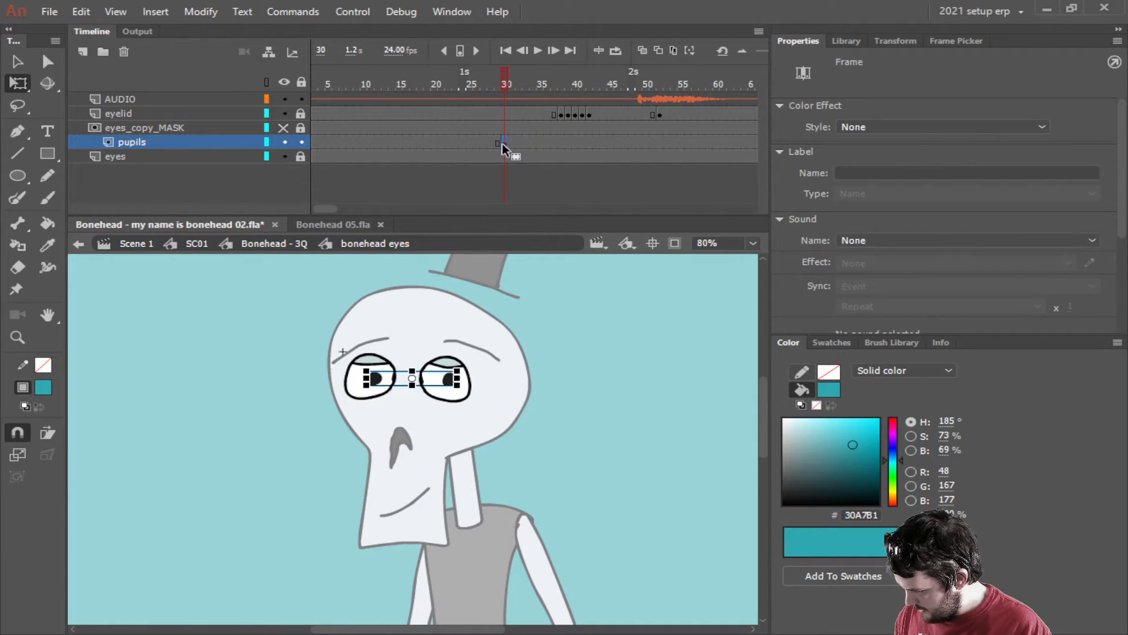
pyautogui.moveTo(577, 138); pyautogui.dragTo(580, 137)
pyautogui.click(574, 115)
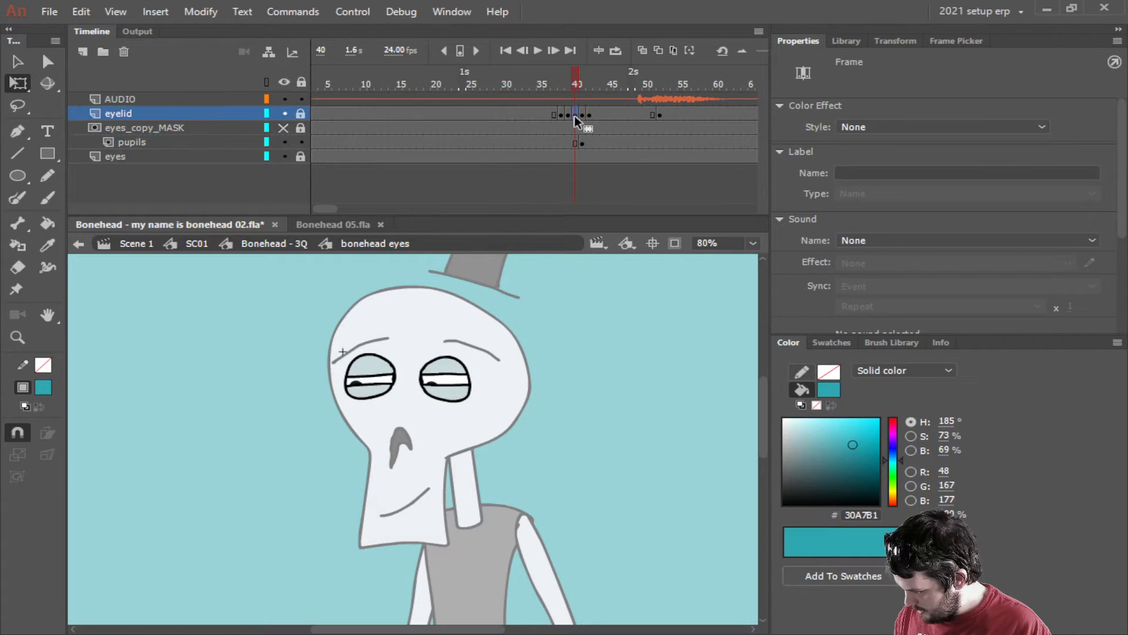
pyautogui.click(569, 113)
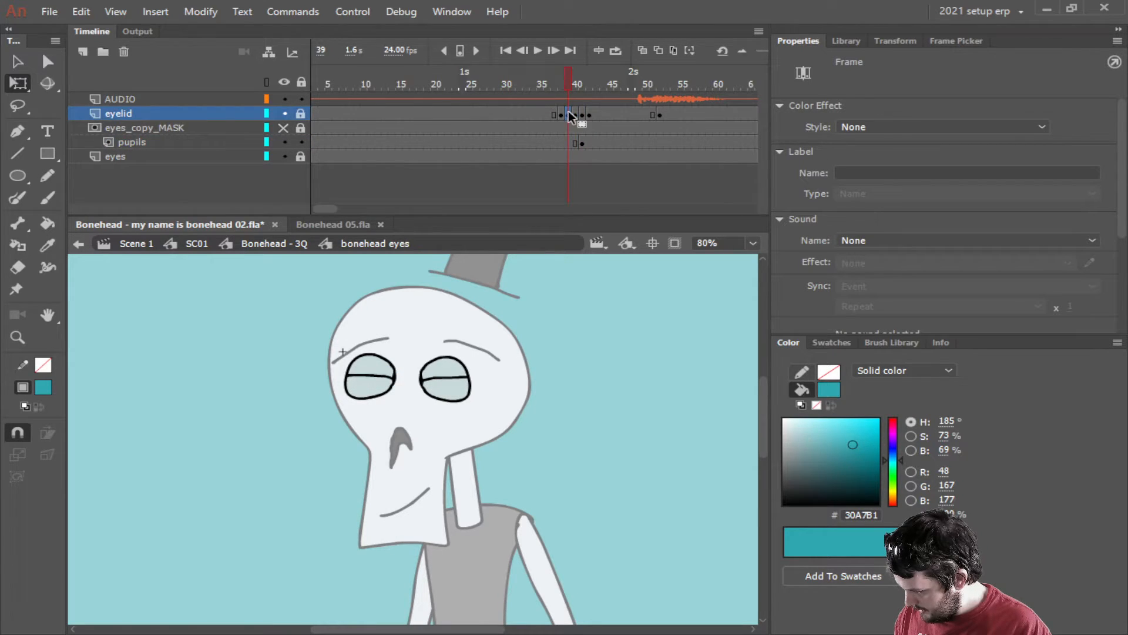
pyautogui.click(582, 143)
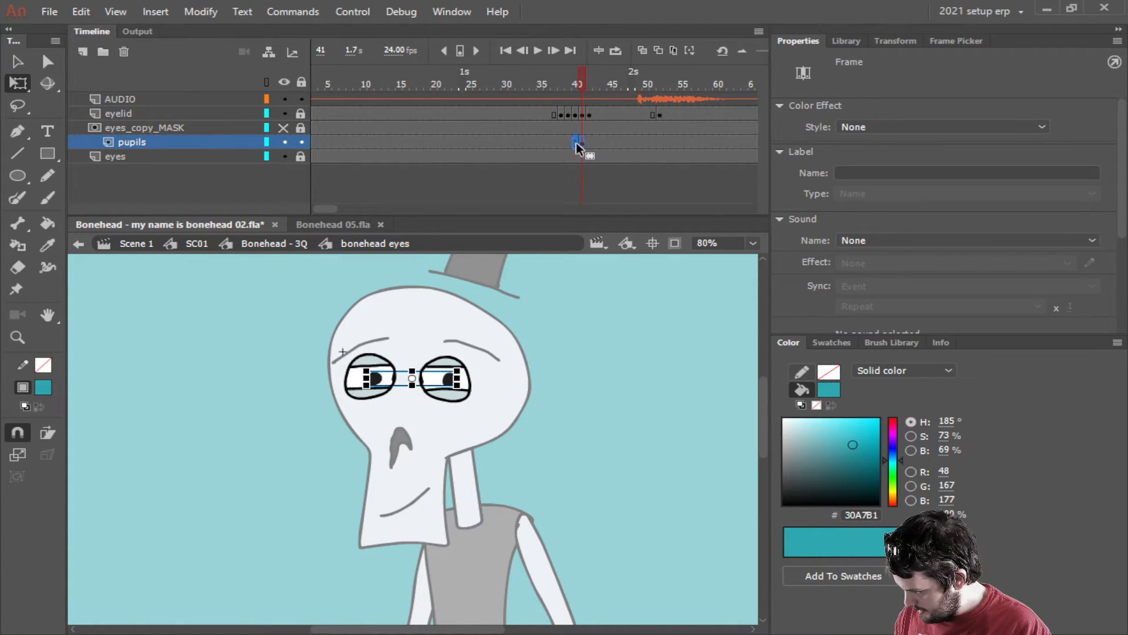
pyautogui.click(576, 142)
pyautogui.click(561, 139)
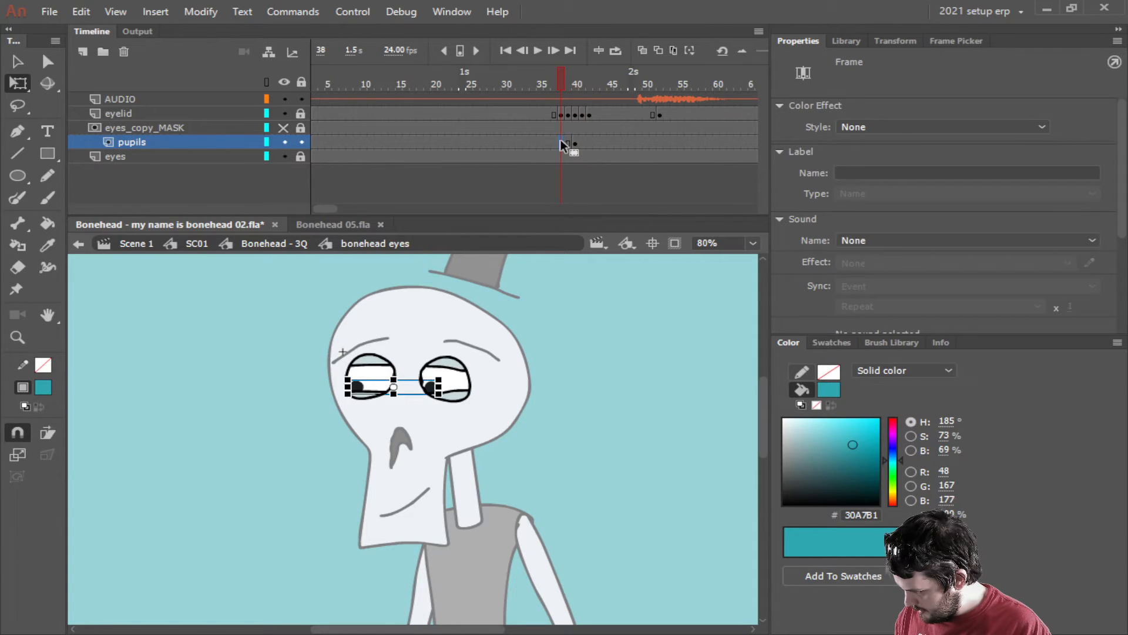
# Play from frame 31 to review the timing of the pupil shift against the blink.
pyautogui.click(512, 129)
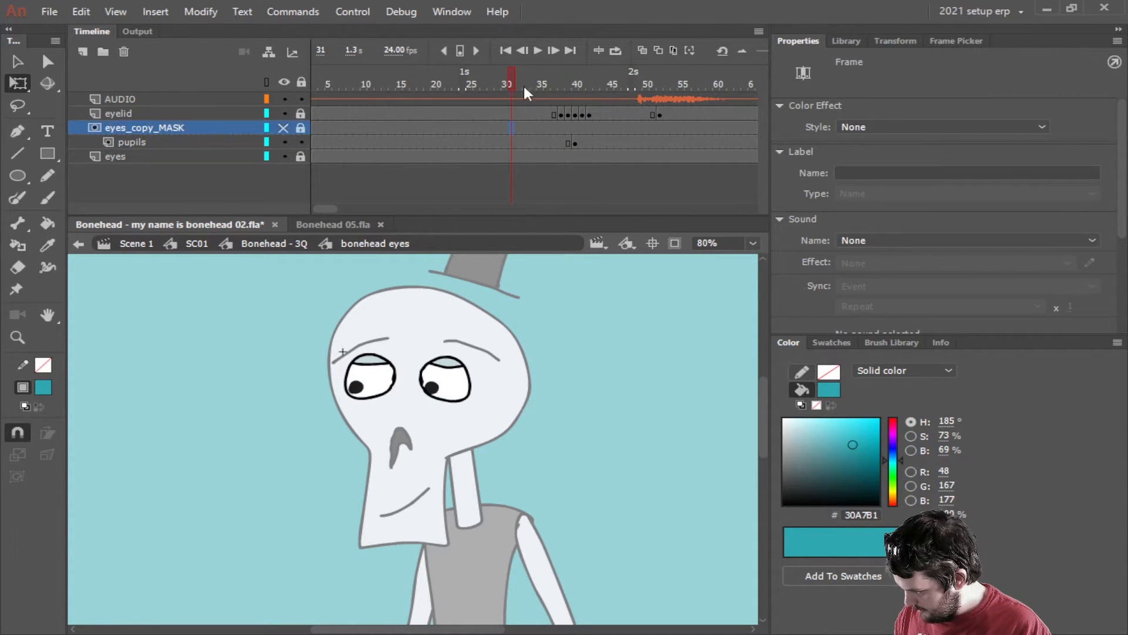
pyautogui.click(536, 50)
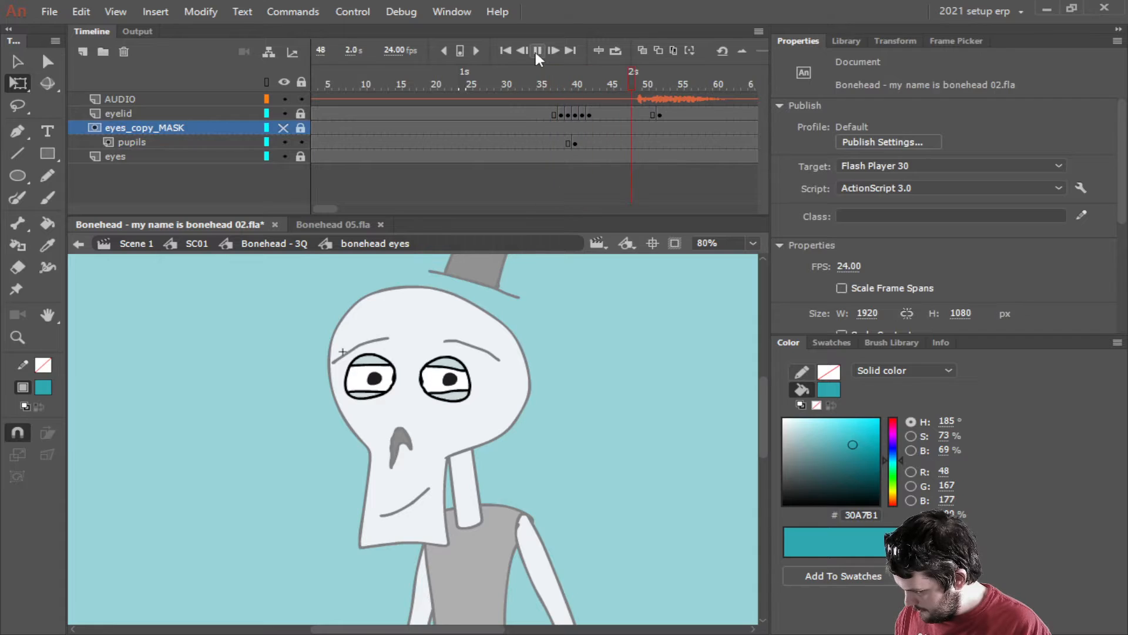
pyautogui.click(537, 50)
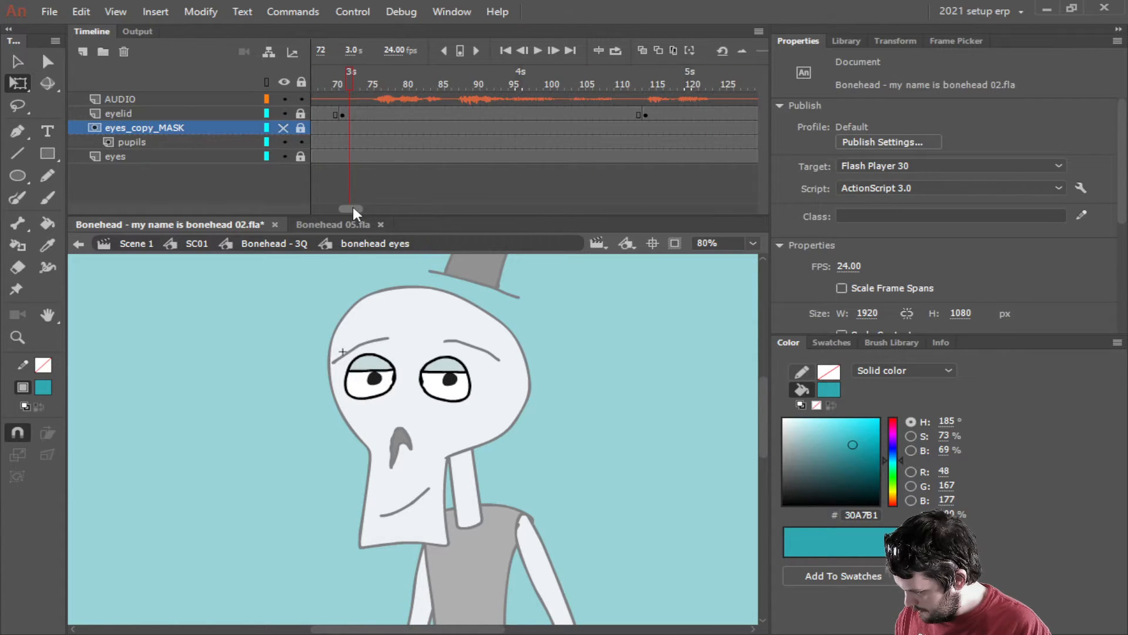
# Move the wide-open eyelid keyframe from frame 52 to frame 42, at the end of the blink.
pyautogui.moveTo(351, 208); pyautogui.dragTo(333, 208)
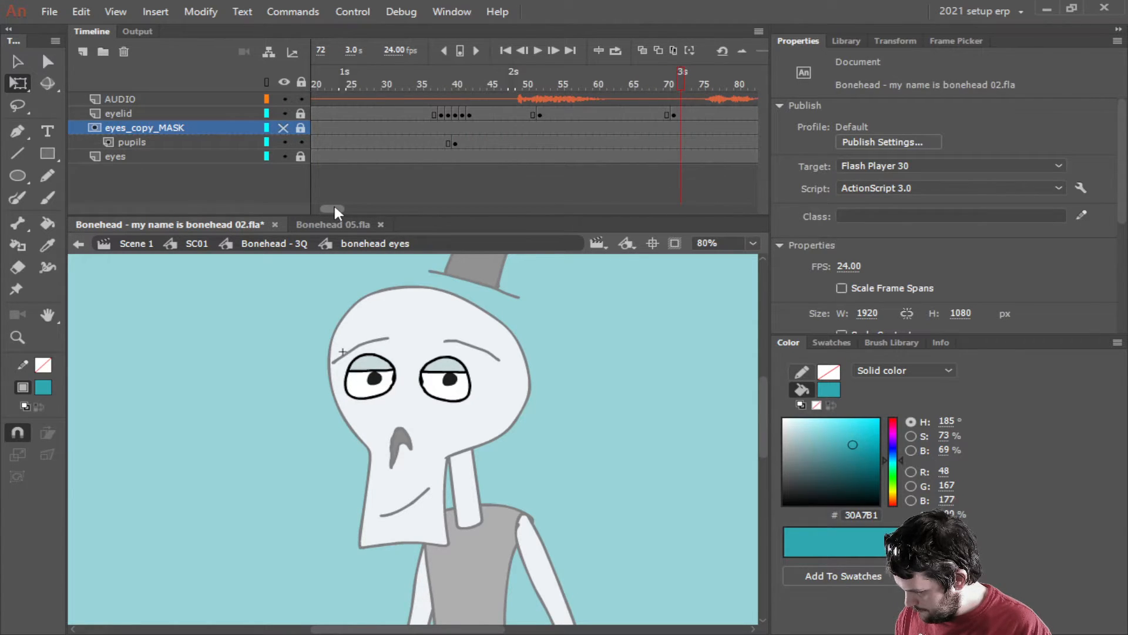
pyautogui.click(539, 114)
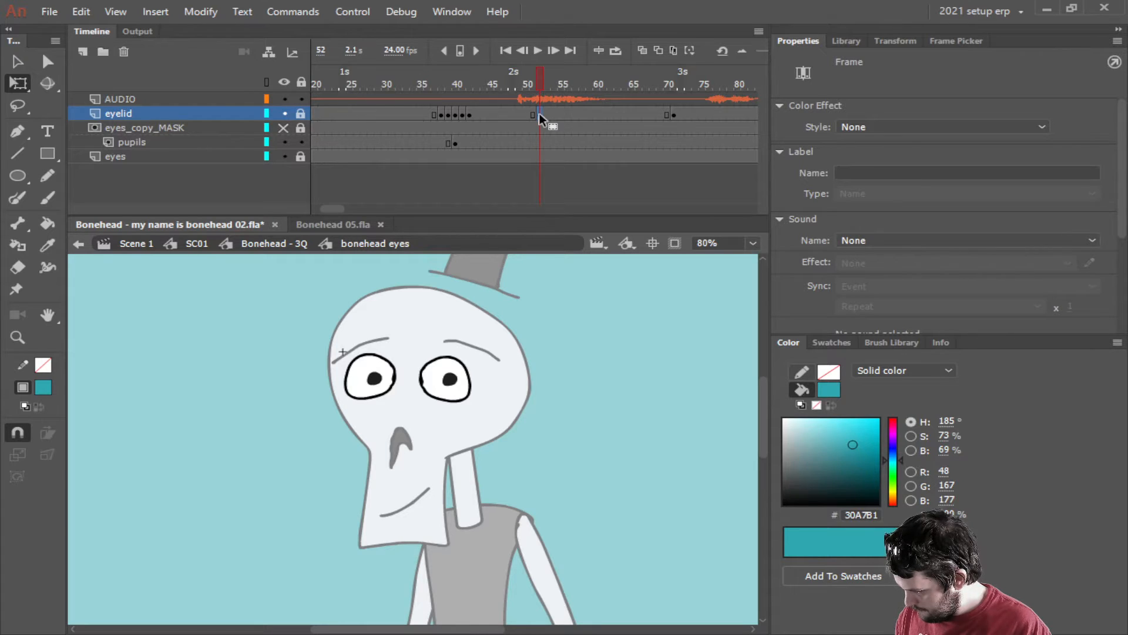
pyautogui.click(411, 114)
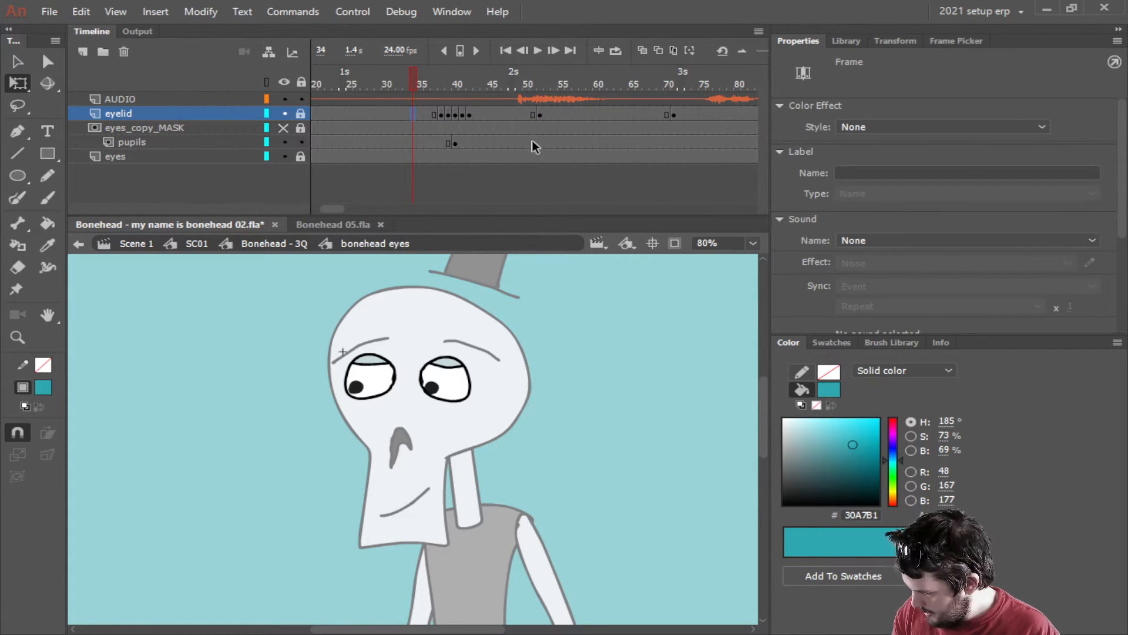
pyautogui.click(541, 115)
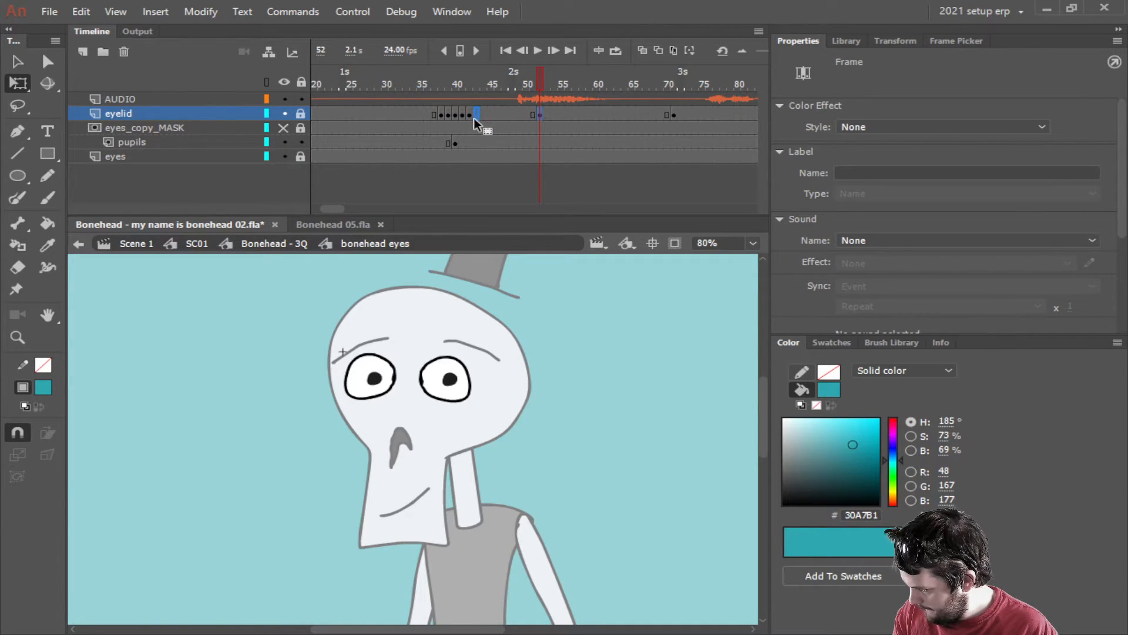
pyautogui.moveTo(475, 118); pyautogui.dragTo(470, 116)
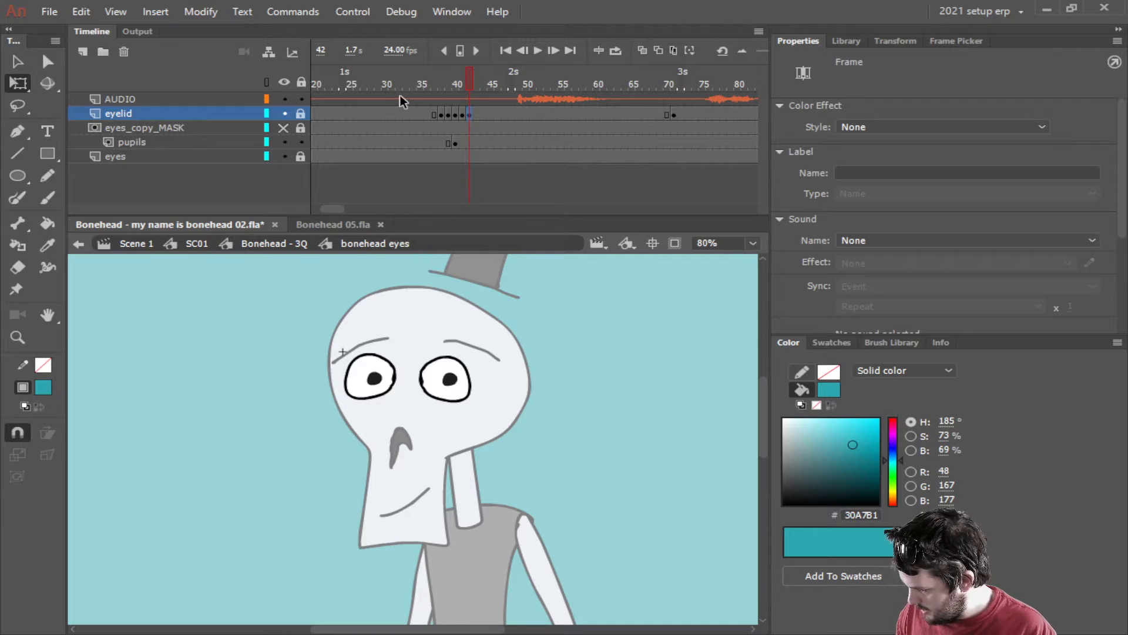
# Play from frame 35 through the following eyelid change to review the retimed blink against the audio.
pyautogui.click(421, 77)
pyautogui.click(534, 50)
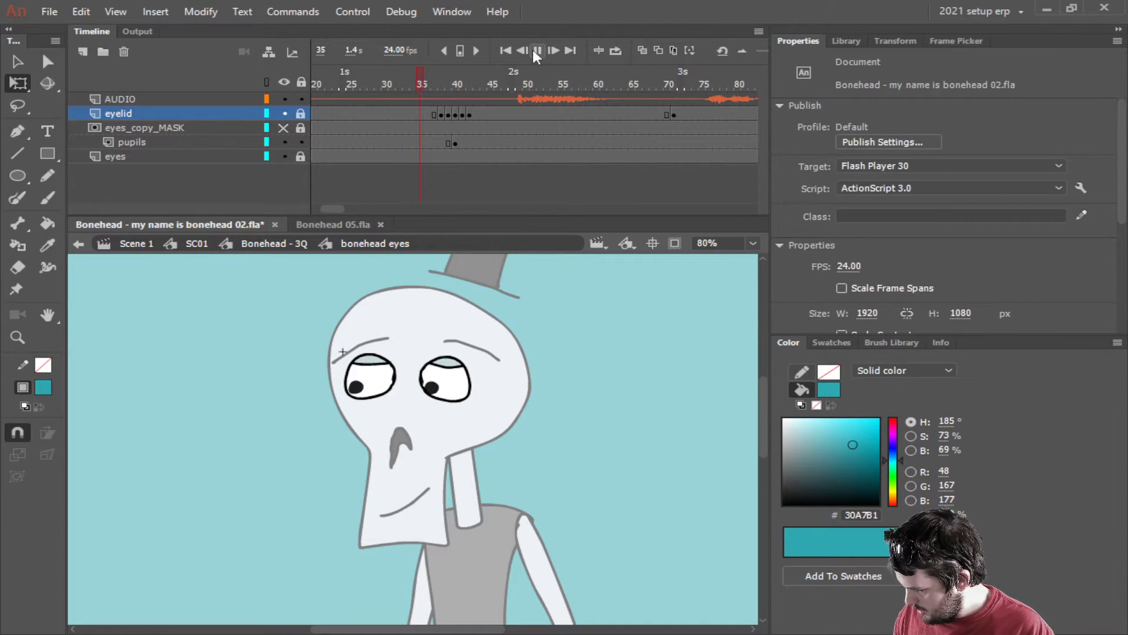
pyautogui.click(532, 49)
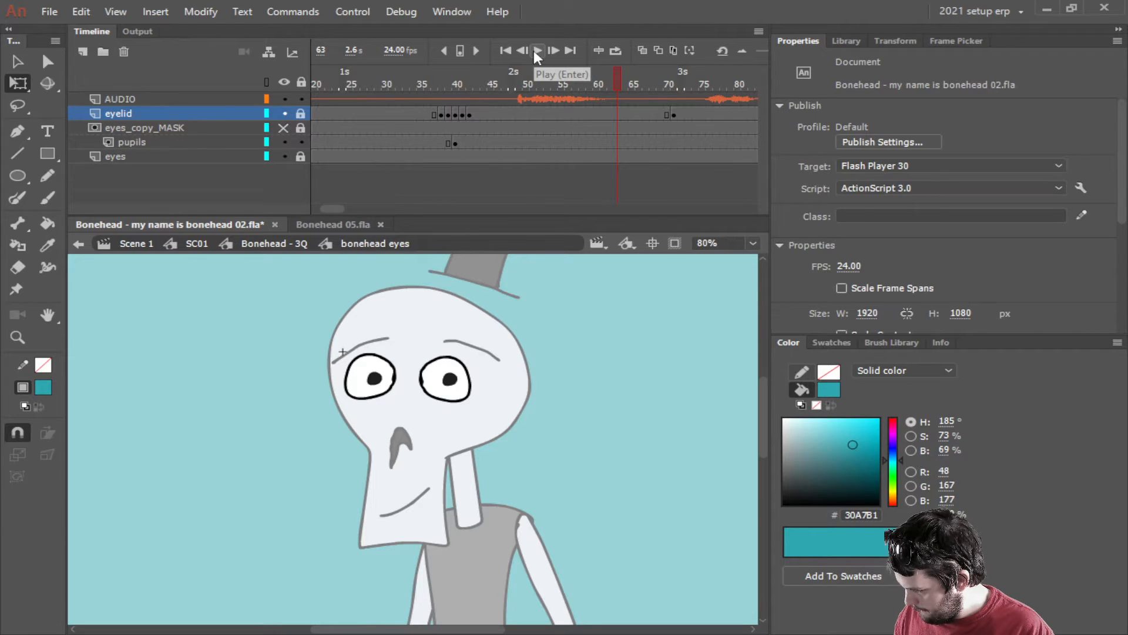
pyautogui.click(535, 50)
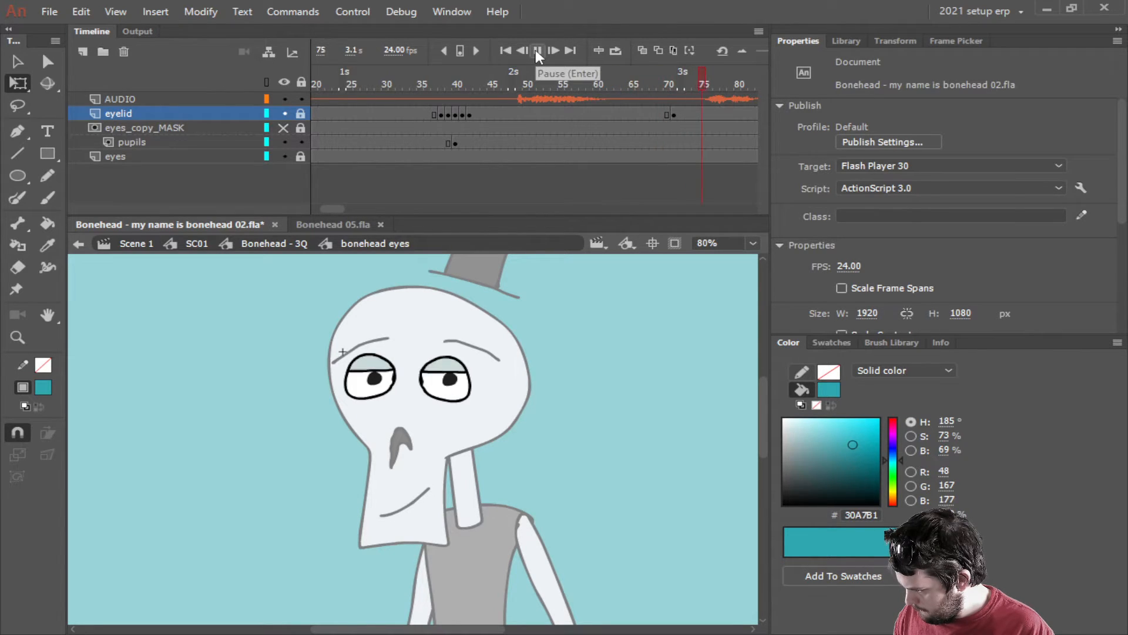
pyautogui.click(538, 51)
# Insert a keyframe on the pupils layer at frame 74.
pyautogui.hscroll(-3, 345, 206)
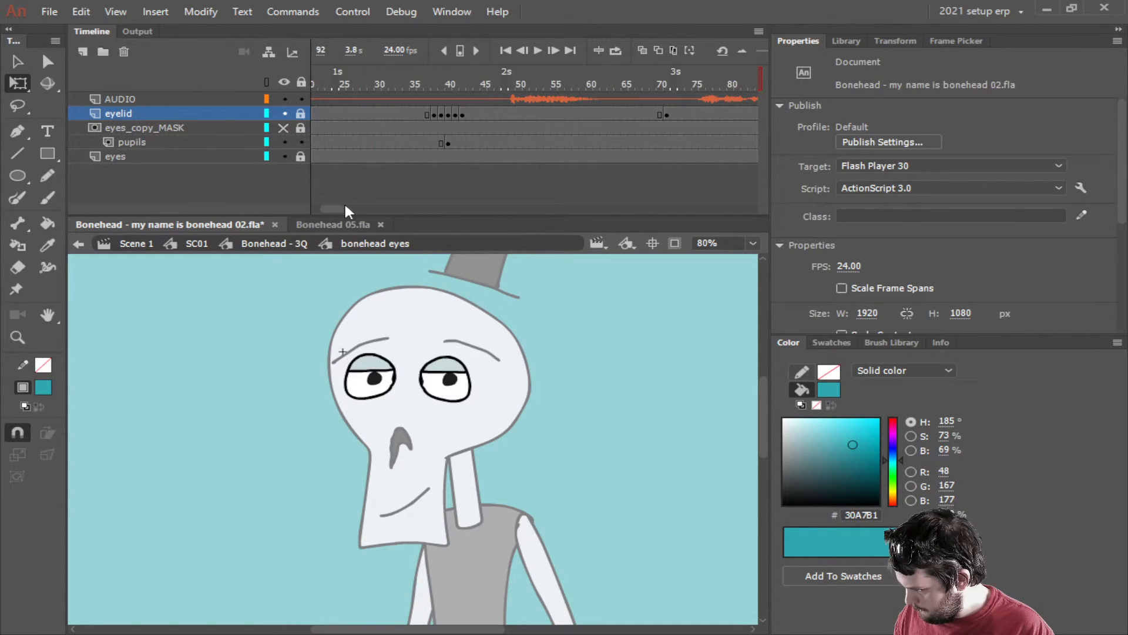
pyautogui.hscroll(3, 346, 209)
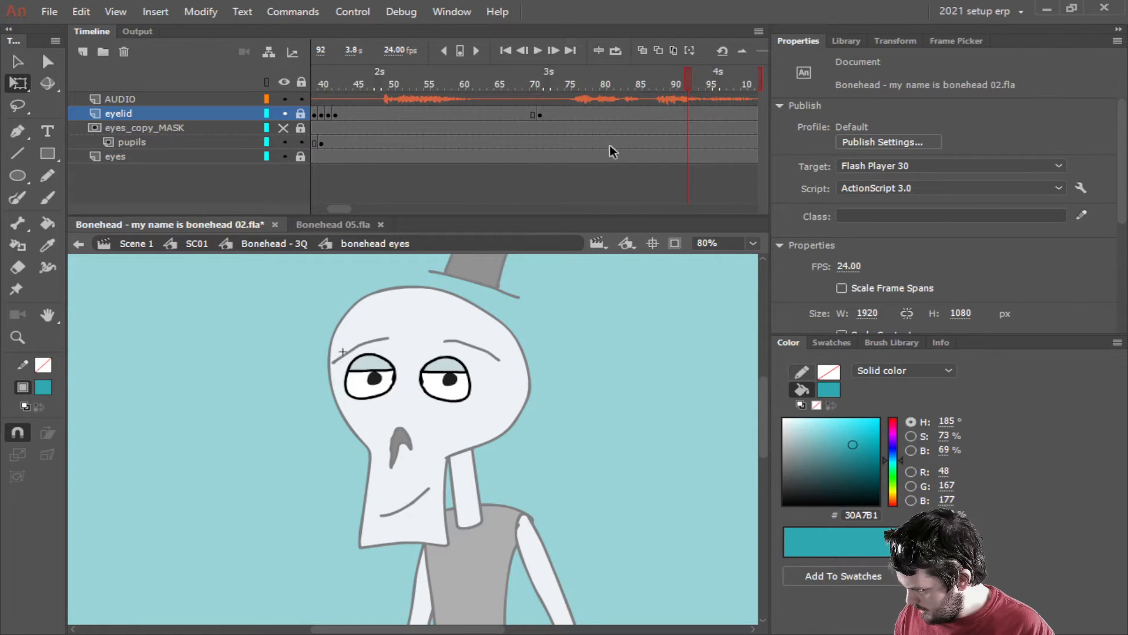
pyautogui.click(562, 142)
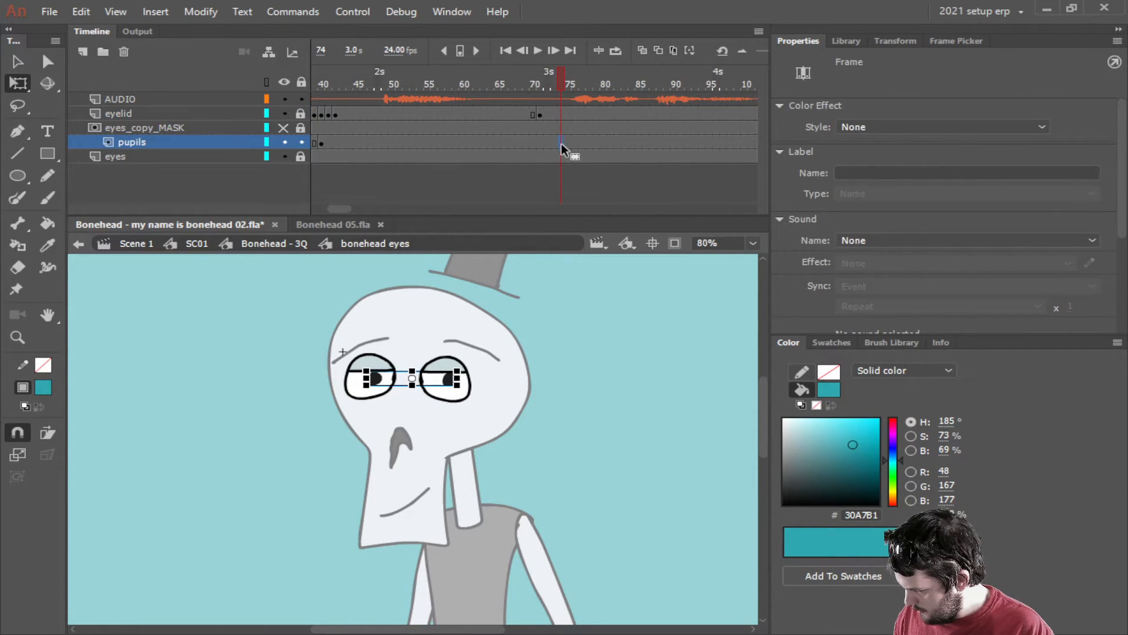
pyautogui.rightClick(562, 143)
pyautogui.click(608, 270)
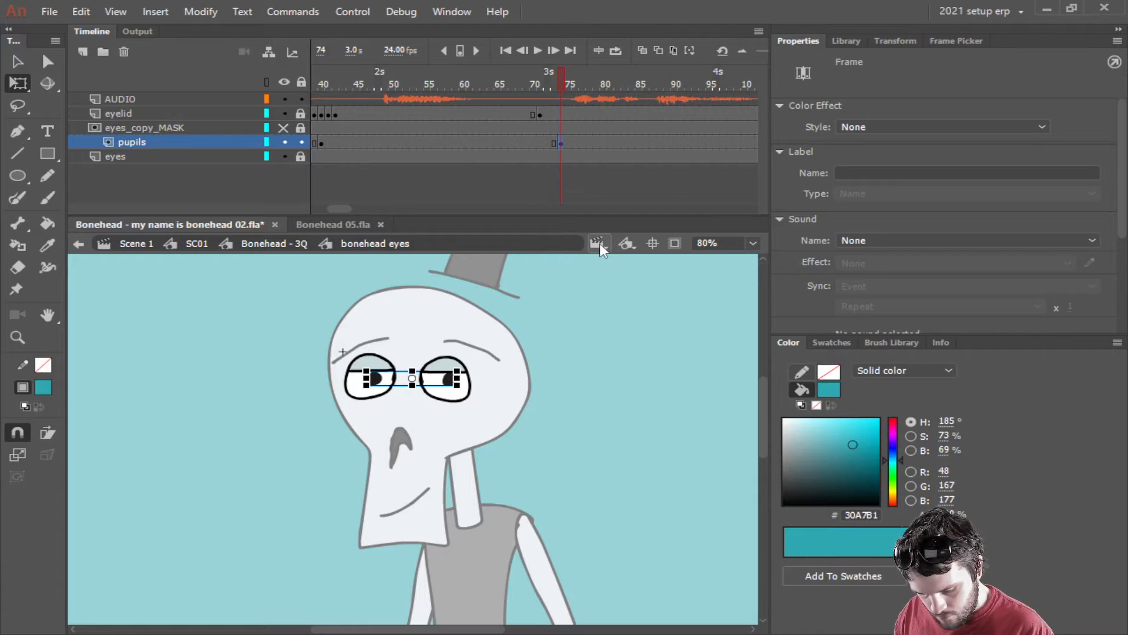
# Nudge the pupils at frame 74 left and down so they rest on the lower edges of the eyes.
pyautogui.press('Left')
pyautogui.press('Left')
pyautogui.press('Left')
pyautogui.press('Down')
pyautogui.press('Down')
pyautogui.press('Down')
pyautogui.press('Down')
pyautogui.press('Left')
pyautogui.press('Left')
pyautogui.press('Left')
pyautogui.press('Left')
pyautogui.press('Left')
pyautogui.press('Left')
pyautogui.press('Left')
pyautogui.press('Left')
pyautogui.press('Left')
pyautogui.press('Left')
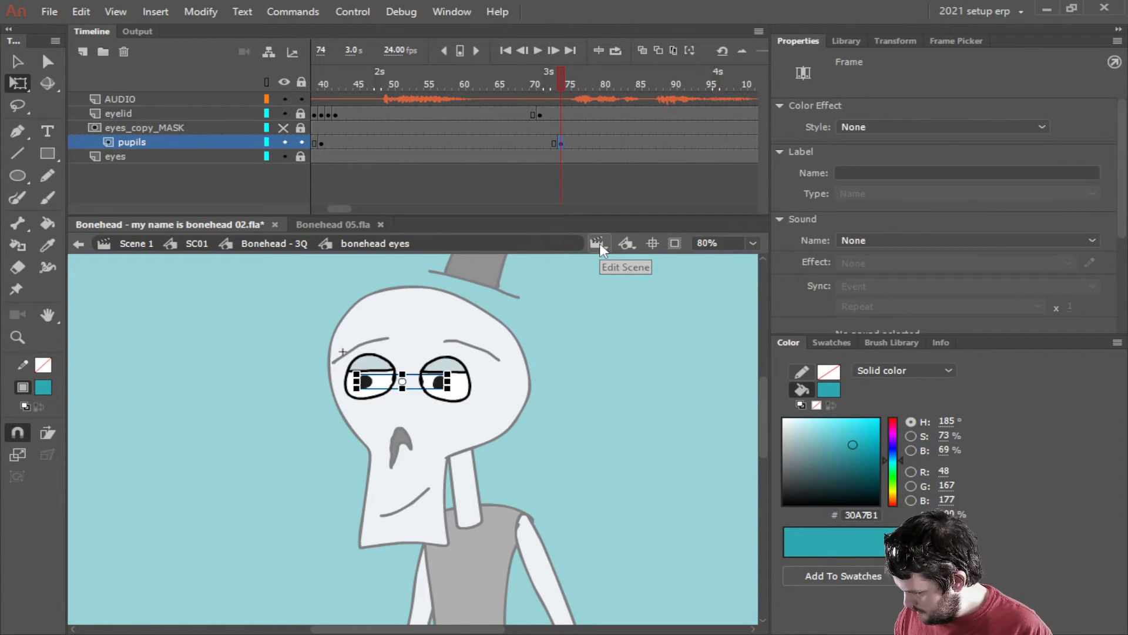
pyautogui.press('Down')
pyautogui.press('Down')
pyautogui.press('Down')
pyautogui.press('Down')
pyautogui.press('Down')
pyautogui.press('Down')
pyautogui.press('Down')
pyautogui.press('Down')
pyautogui.press('Down')
pyautogui.press('Down')
pyautogui.press('Down')
pyautogui.press('Down')
pyautogui.press('Down')
pyautogui.press('Down')
pyautogui.press('Down')
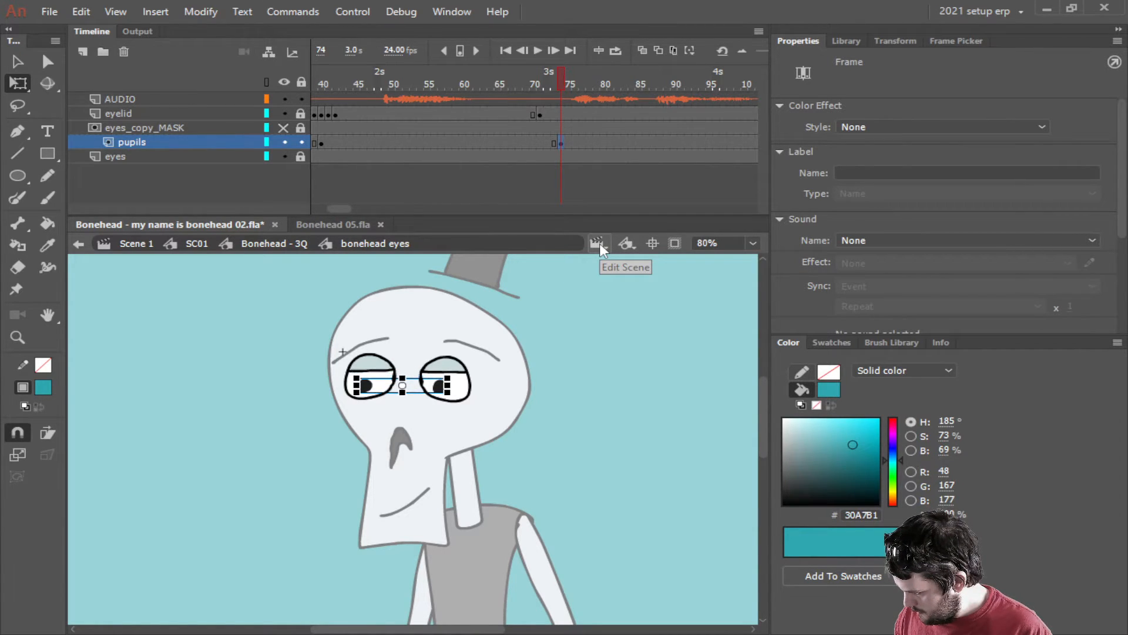
pyautogui.press('Down')
pyautogui.press('Down')
pyautogui.press('Down')
pyautogui.press('Down')
pyautogui.press('Down')
pyautogui.press('Down')
pyautogui.press('Down')
pyautogui.press('Down')
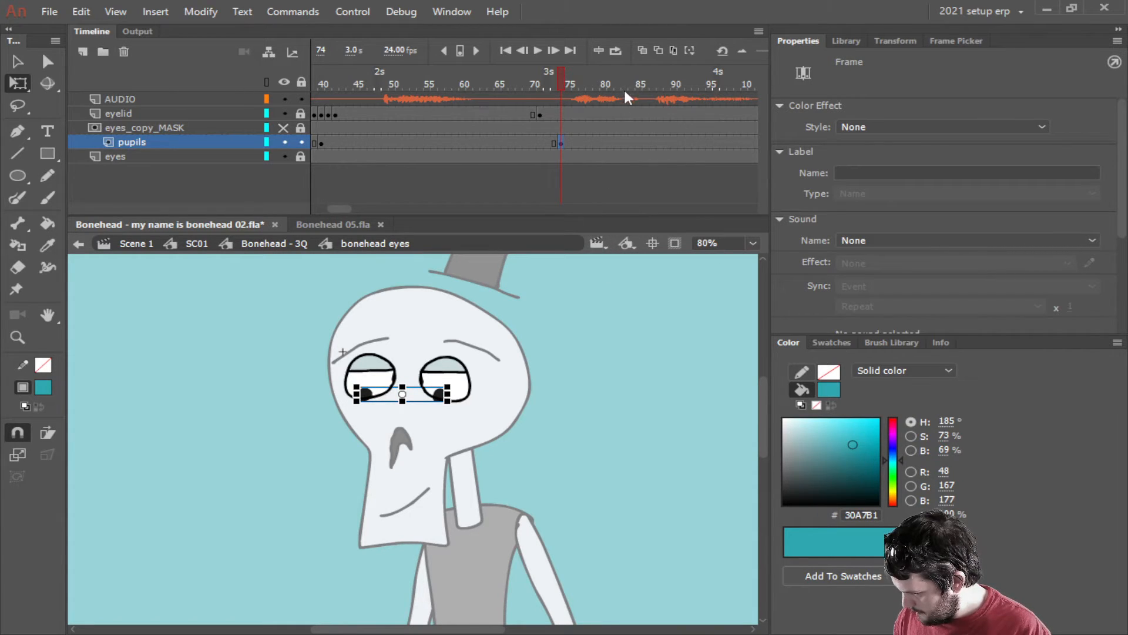
# Insert a pupils keyframe at frame 72 and create a classic tween from it to the frame 74 keyframe.
pyautogui.click(545, 142)
pyautogui.rightClick(546, 142)
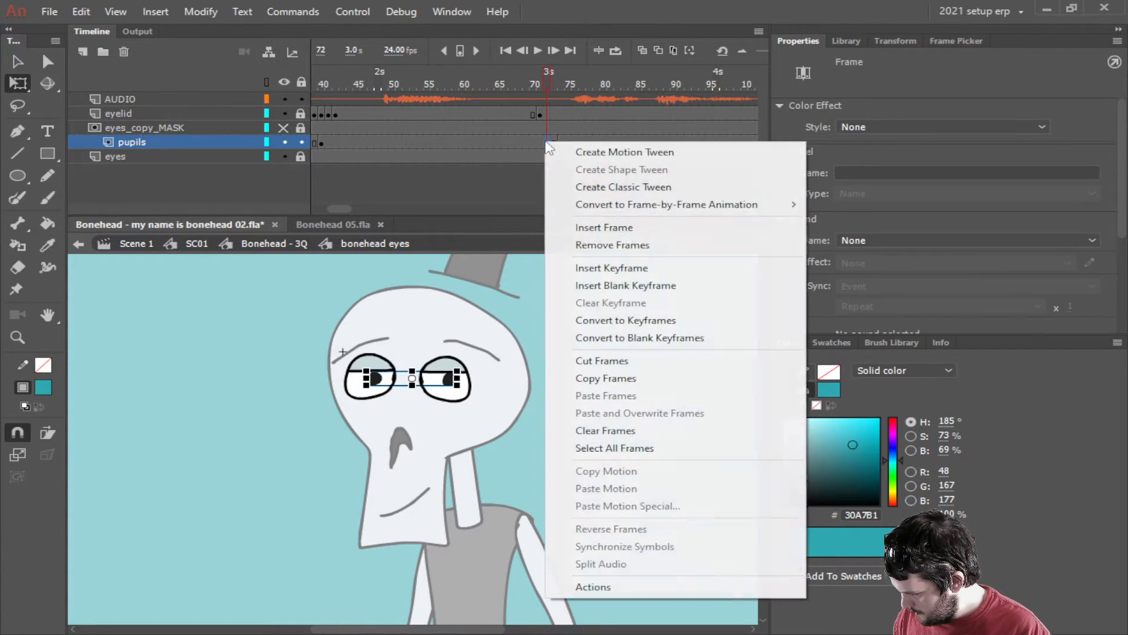
pyautogui.click(589, 265)
pyautogui.rightClick(551, 143)
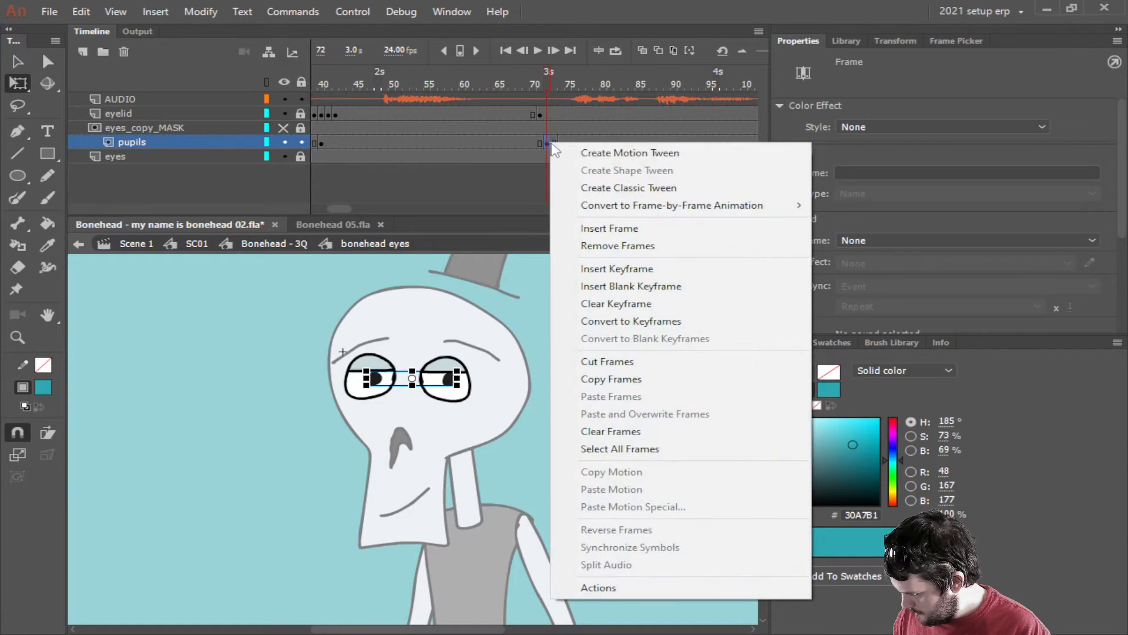
pyautogui.click(593, 184)
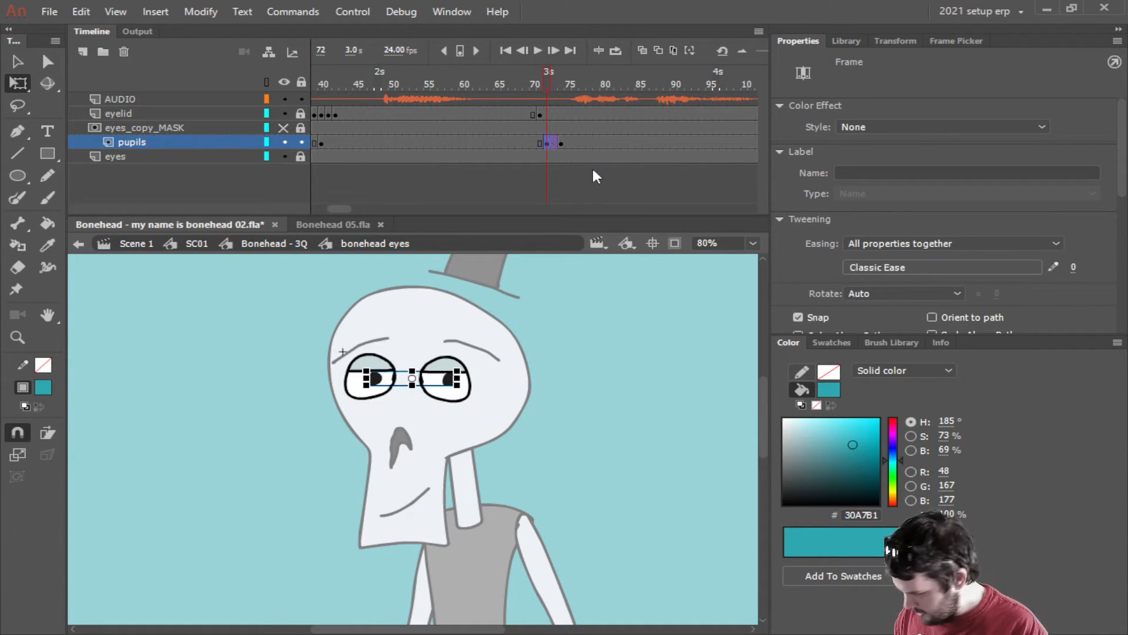
pyautogui.press('.')
pyautogui.press('.')
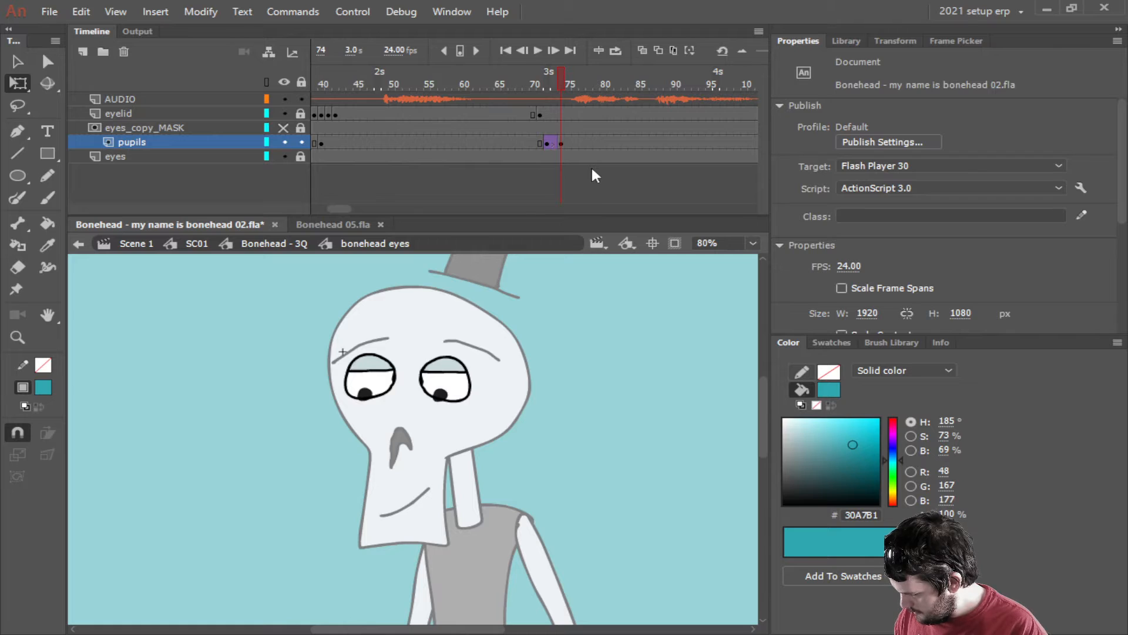
pyautogui.press('.')
pyautogui.press('.')
pyautogui.press('.')
pyautogui.press('.')
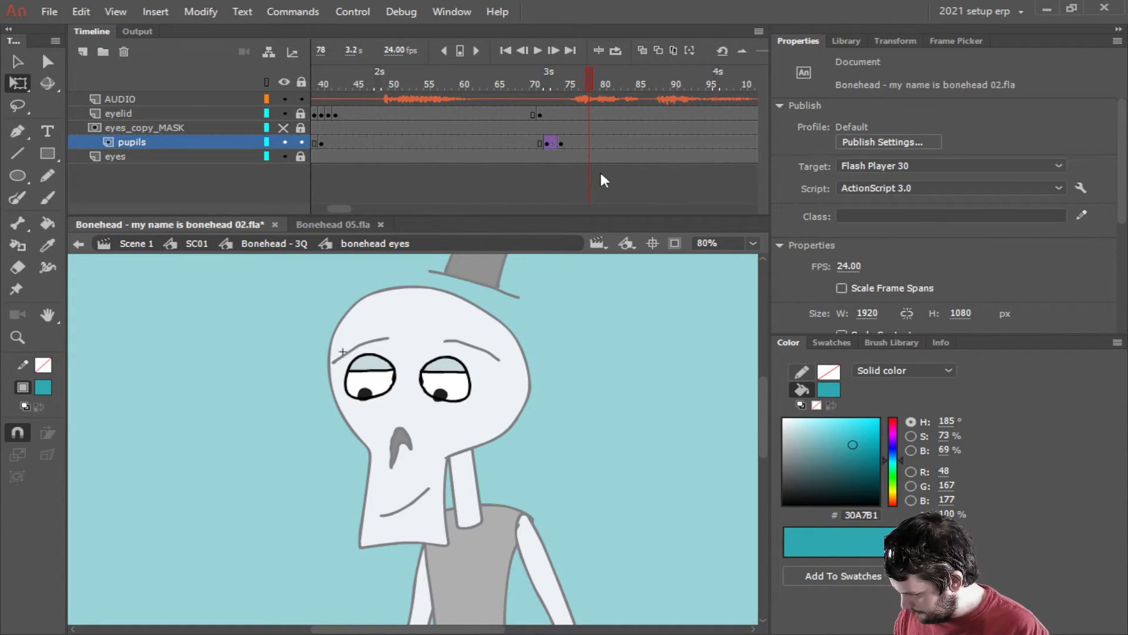
# Play from frame 78, then again from frame 103, to review the downward look against the dialogue and the next eyelid change.
pyautogui.moveTo(346, 205)
pyautogui.mouseDown()
pyautogui.moveTo(360, 207)
pyautogui.moveTo(337, 207)
pyautogui.mouseUp()
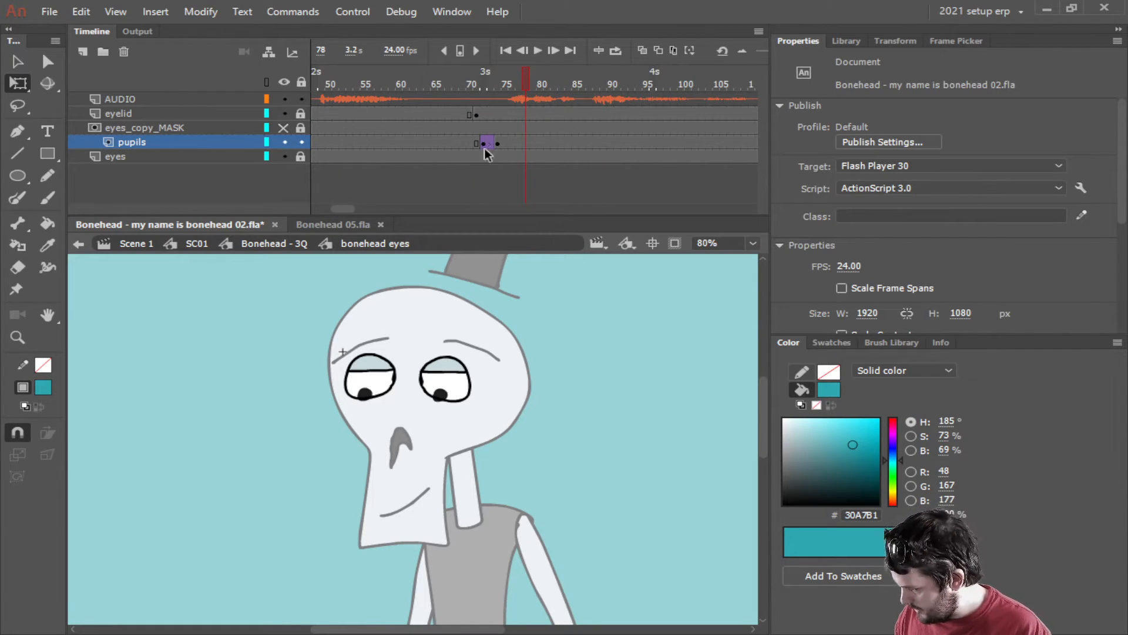
pyautogui.moveTo(338, 207); pyautogui.dragTo(345, 207)
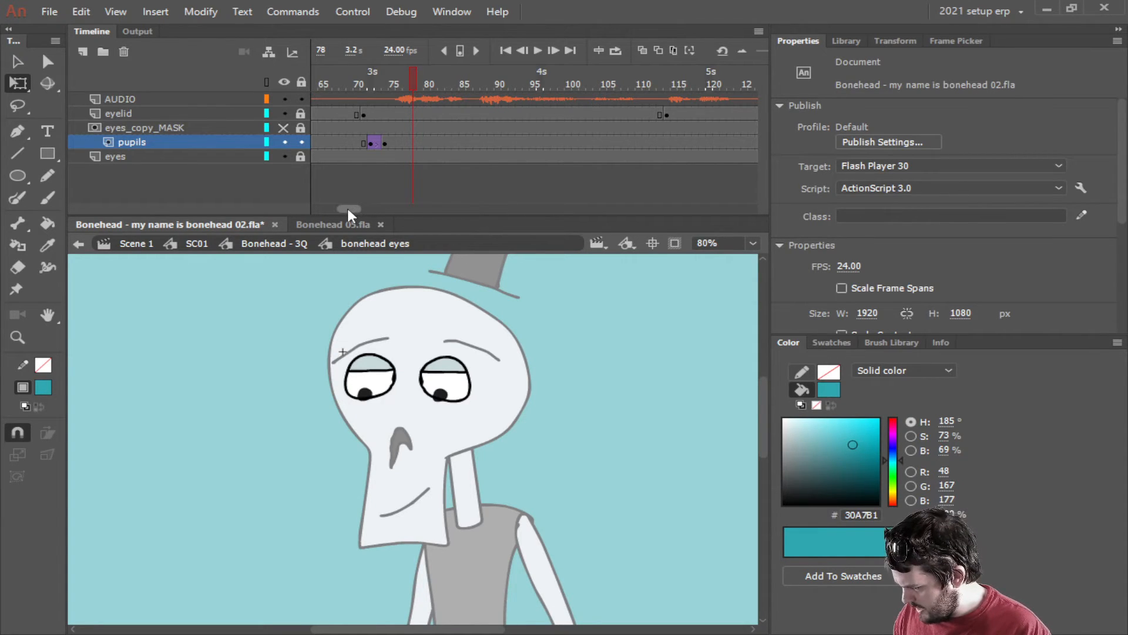
pyautogui.moveTo(348, 209); pyautogui.dragTo(349, 209)
pyautogui.click(539, 51)
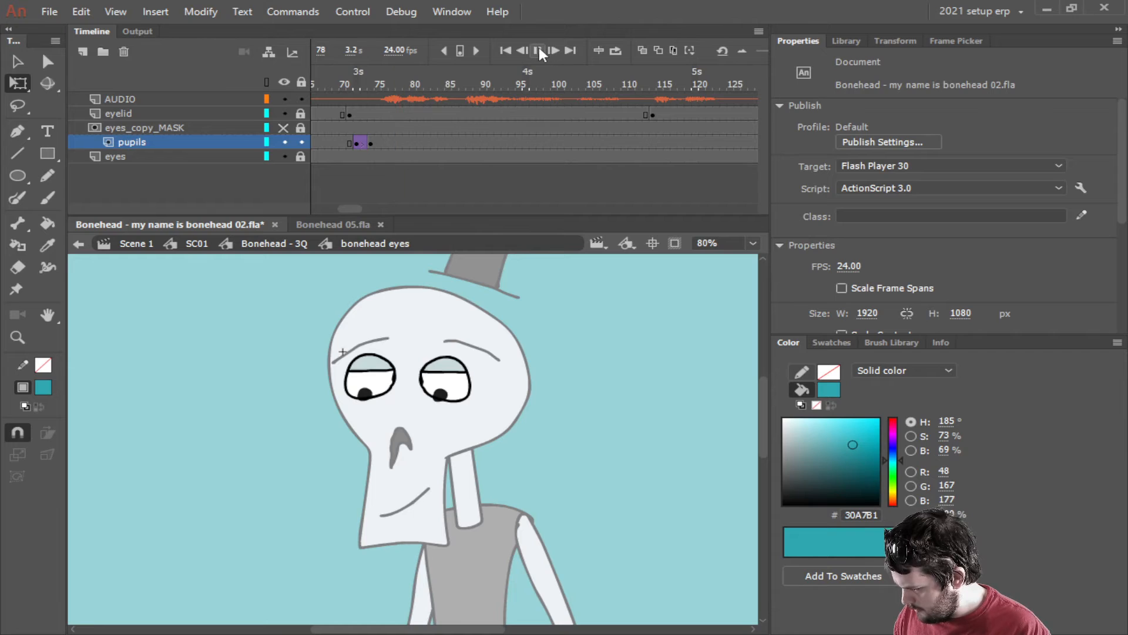
pyautogui.click(538, 49)
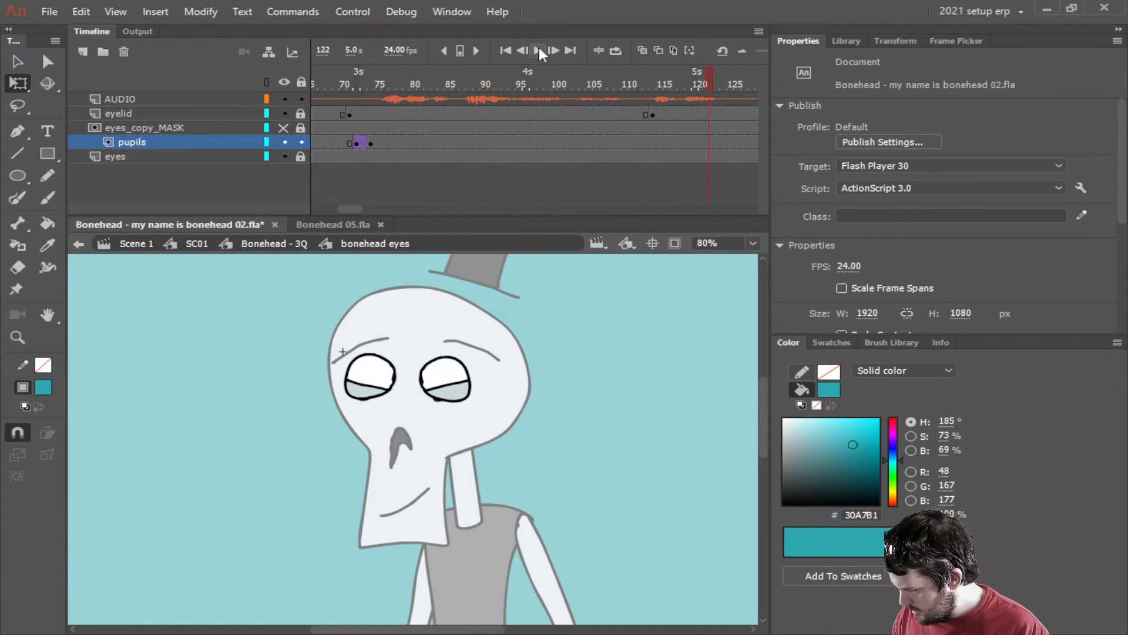
pyautogui.click(560, 142)
pyautogui.click(576, 142)
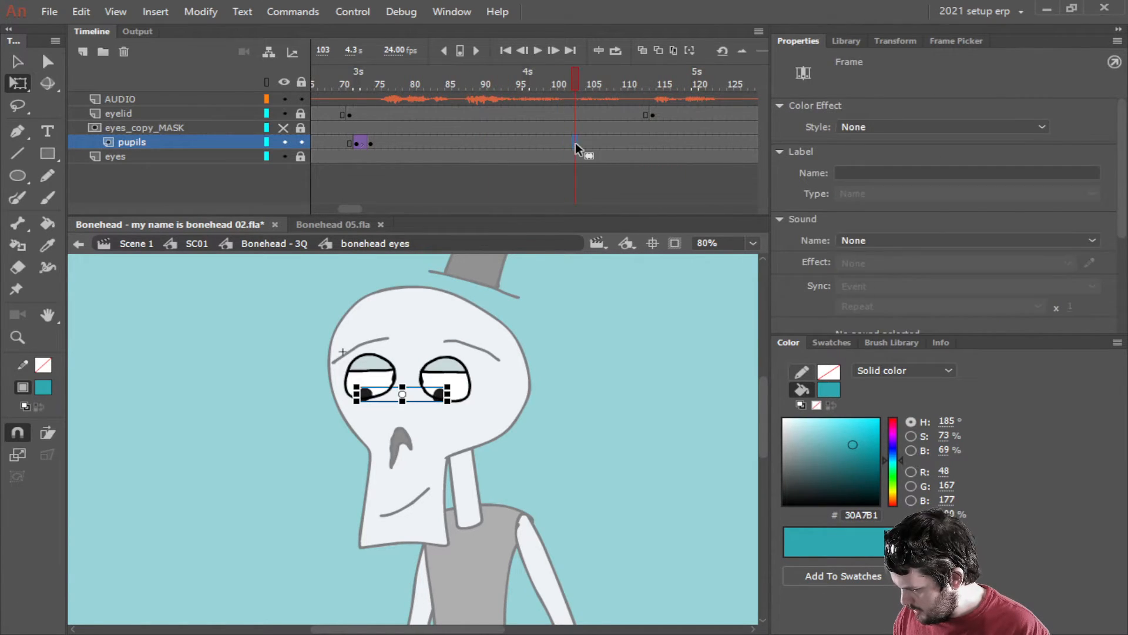
pyautogui.click(538, 51)
pyautogui.click(539, 47)
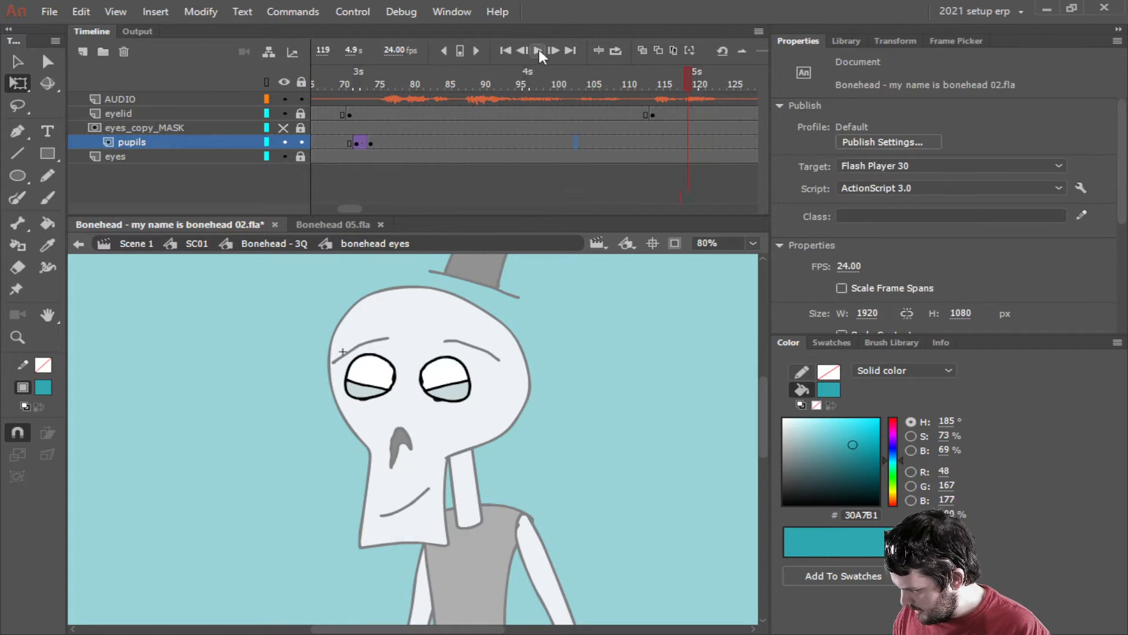
pyautogui.click(630, 142)
pyautogui.click(617, 141)
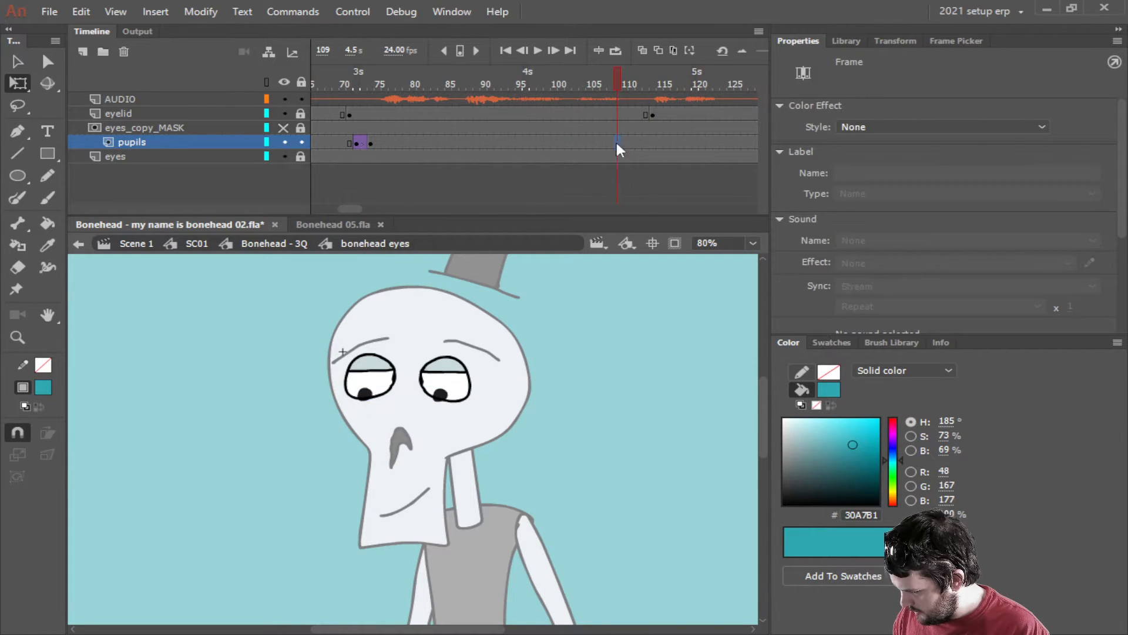
# Insert a keyframe on the pupils layer at frame 114, in line with the eyelid change.
pyautogui.click(653, 142)
pyautogui.rightClick(652, 142)
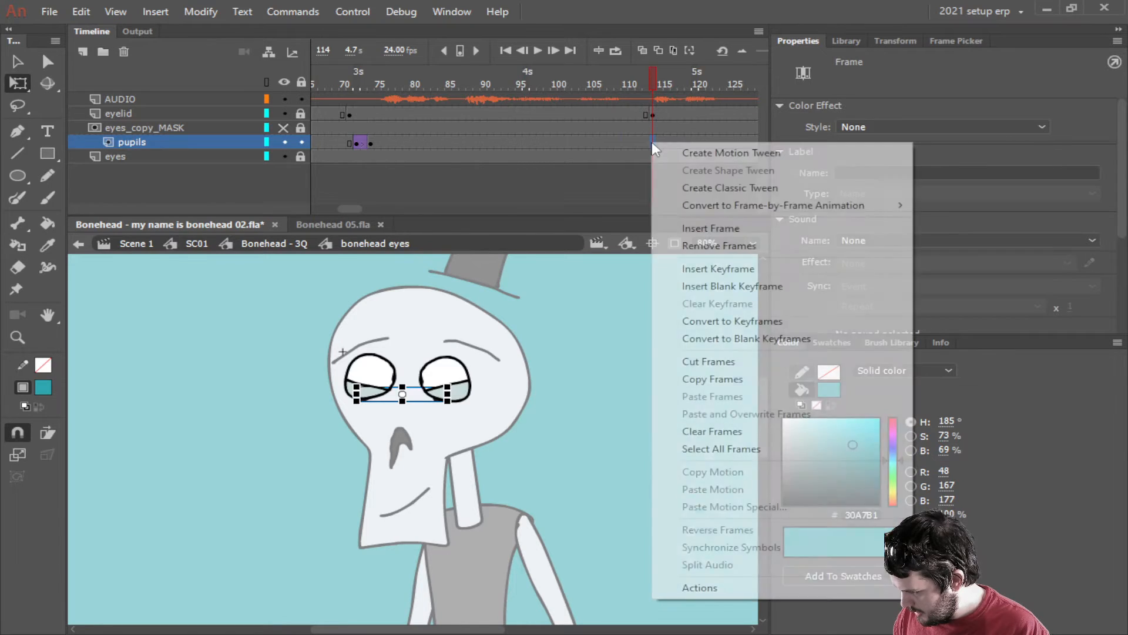
pyautogui.click(726, 266)
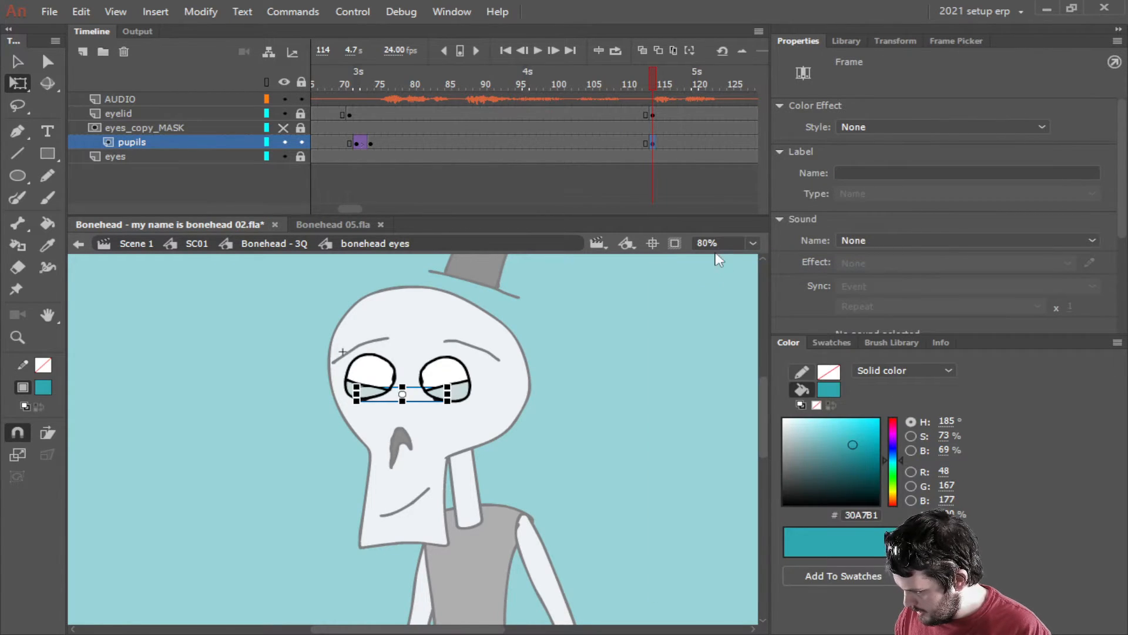
# Nudge the pupils at frame 114 up and left so they look sideways from the left edges of the eyes, above the lower lids.
pyautogui.press('Up')
pyautogui.press('Up')
pyautogui.press('Up')
pyautogui.press('Up')
pyautogui.press('Up')
pyautogui.press('Left')
pyautogui.press('Left')
pyautogui.press('Left')
pyautogui.press('Left')
pyautogui.press('Left')
pyautogui.press('Left')
pyautogui.press('Left')
pyautogui.press('Left')
pyautogui.press('Left')
pyautogui.press('Left')
pyautogui.press('Left')
pyautogui.press('Left')
pyautogui.press('Up')
pyautogui.press('Up')
pyautogui.press('Up')
pyautogui.press('Up')
pyautogui.press('Up')
pyautogui.press('Up')
pyautogui.press('Up')
pyautogui.press('Up')
pyautogui.press('Up')
pyautogui.press('Up')
pyautogui.press('Up')
pyautogui.press('Up')
pyautogui.press('Up')
pyautogui.press('Up')
pyautogui.press('Up')
pyautogui.press('Up')
pyautogui.press('Up')
pyautogui.press('Up')
pyautogui.press('Up')
pyautogui.press('Up')
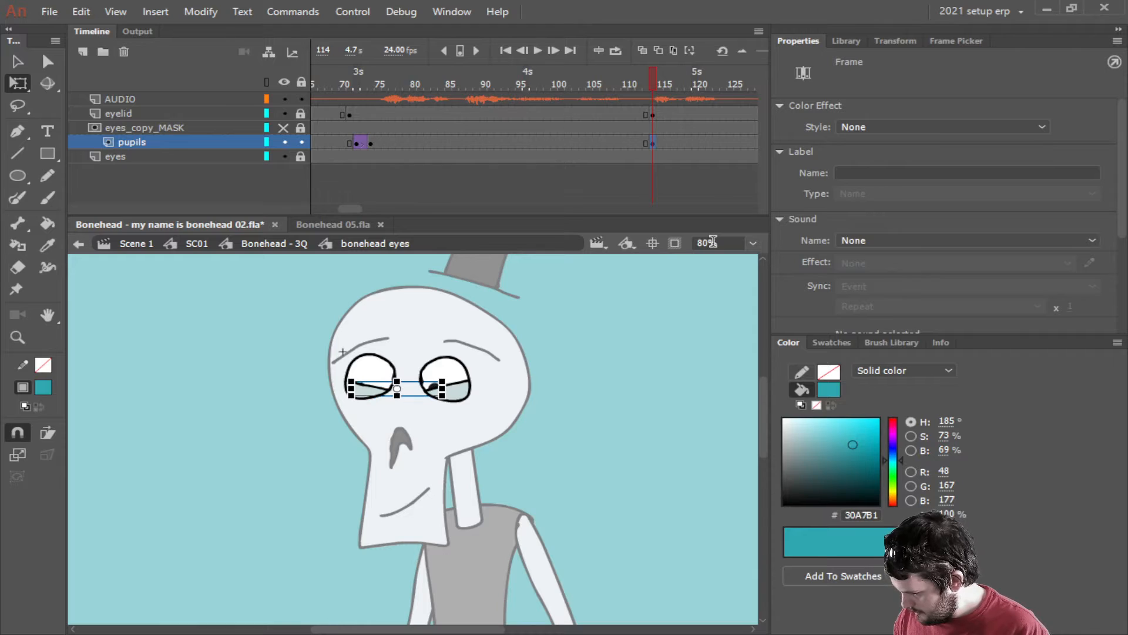
pyautogui.press('Left')
pyautogui.press('Left')
pyautogui.press('Left')
pyautogui.press('Left')
pyautogui.press('Left')
pyautogui.press('Left')
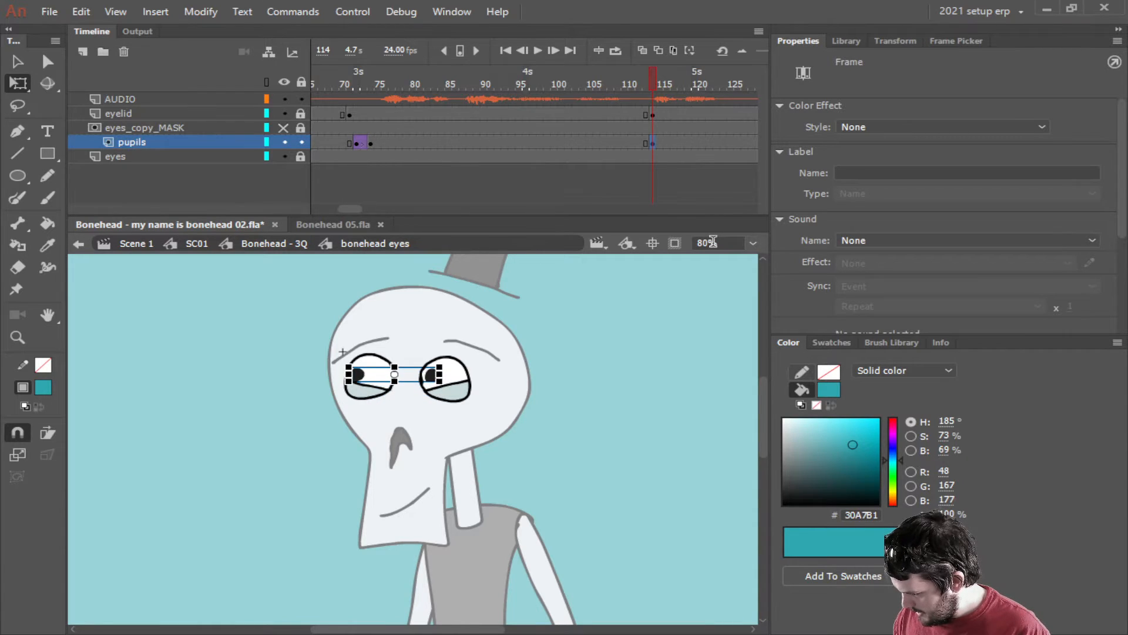
pyautogui.press('Left')
pyautogui.press('Left')
pyautogui.press('Left')
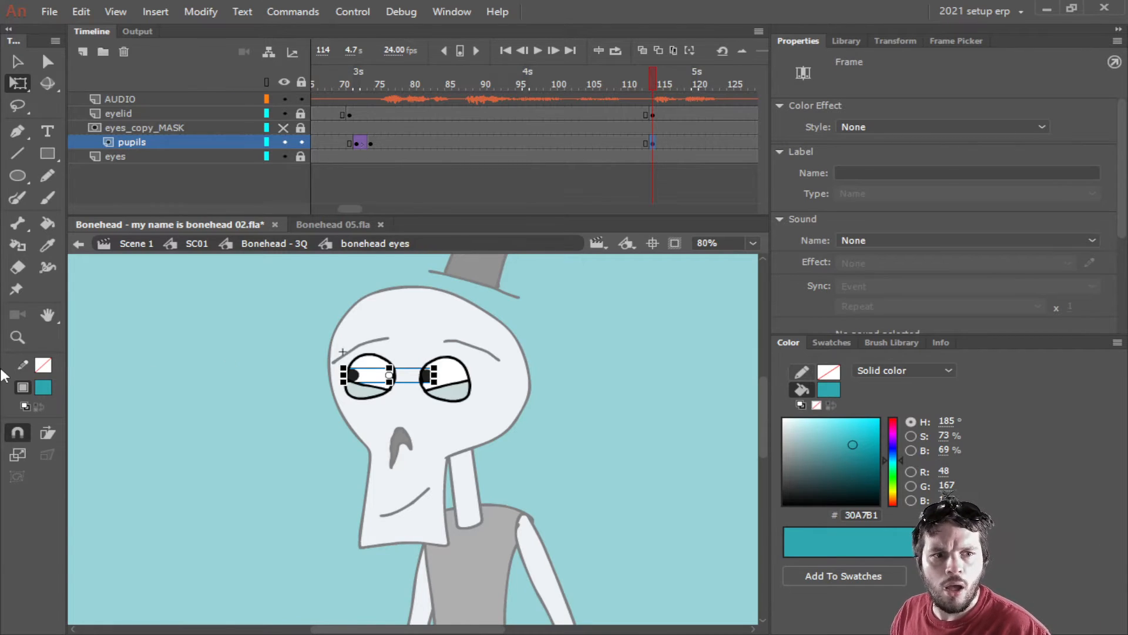
pyautogui.click(680, 458)
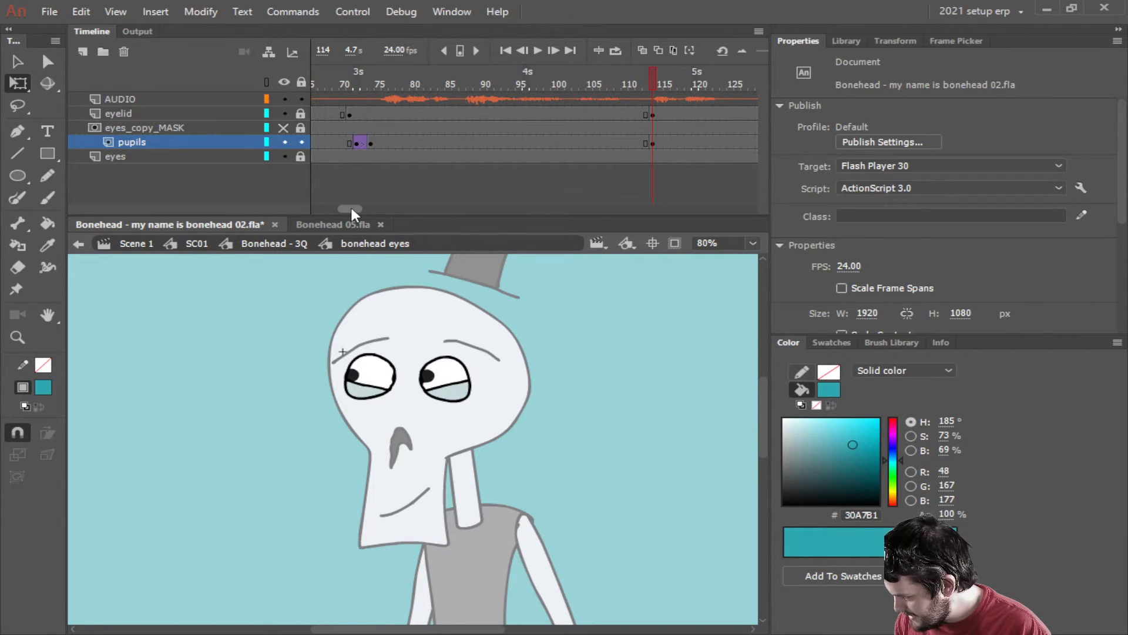
# Insert a keyframe on the pupils layer at frame 142, in line with the next eyelid keyframe.
pyautogui.moveTo(351, 209); pyautogui.dragTo(367, 209)
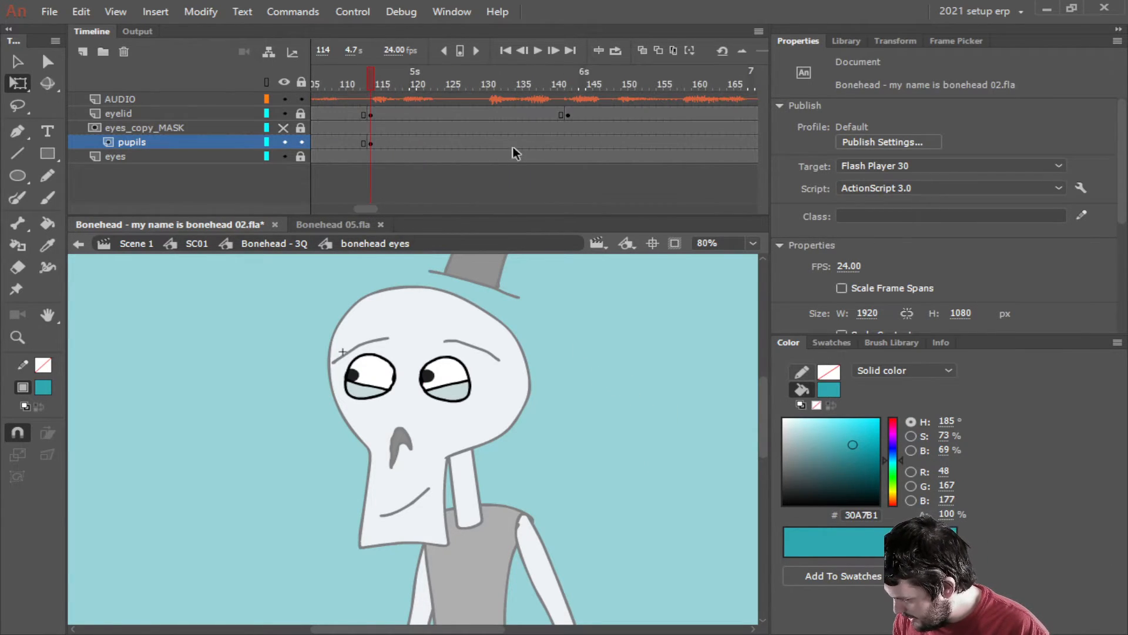
pyautogui.click(574, 143)
pyautogui.click(533, 142)
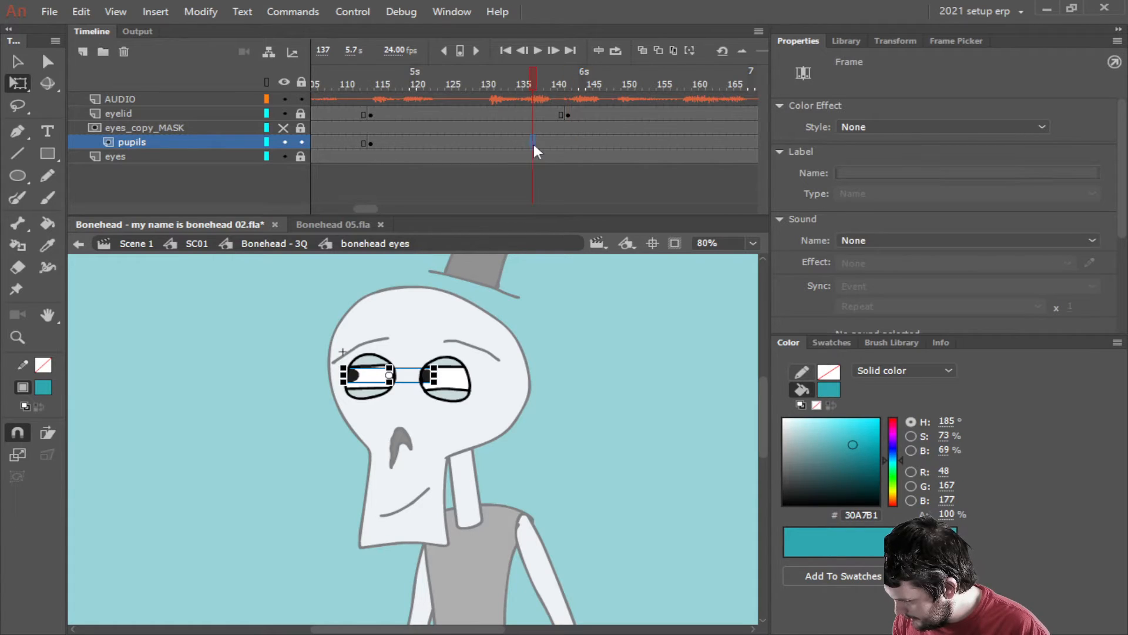
pyautogui.click(566, 143)
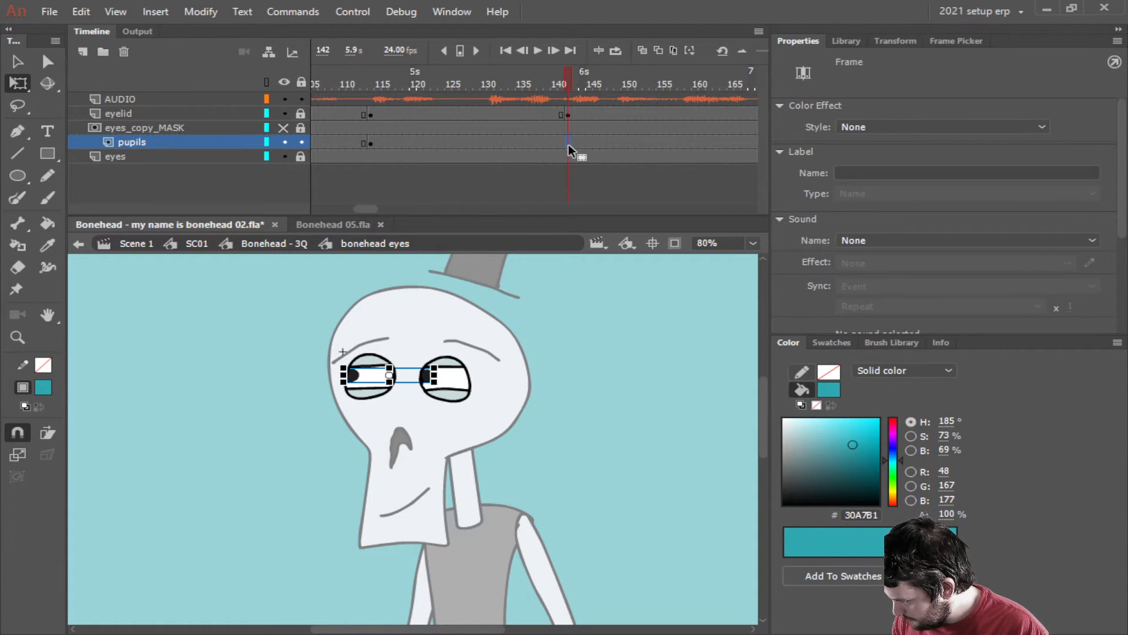
pyautogui.rightClick(569, 144)
pyautogui.click(618, 274)
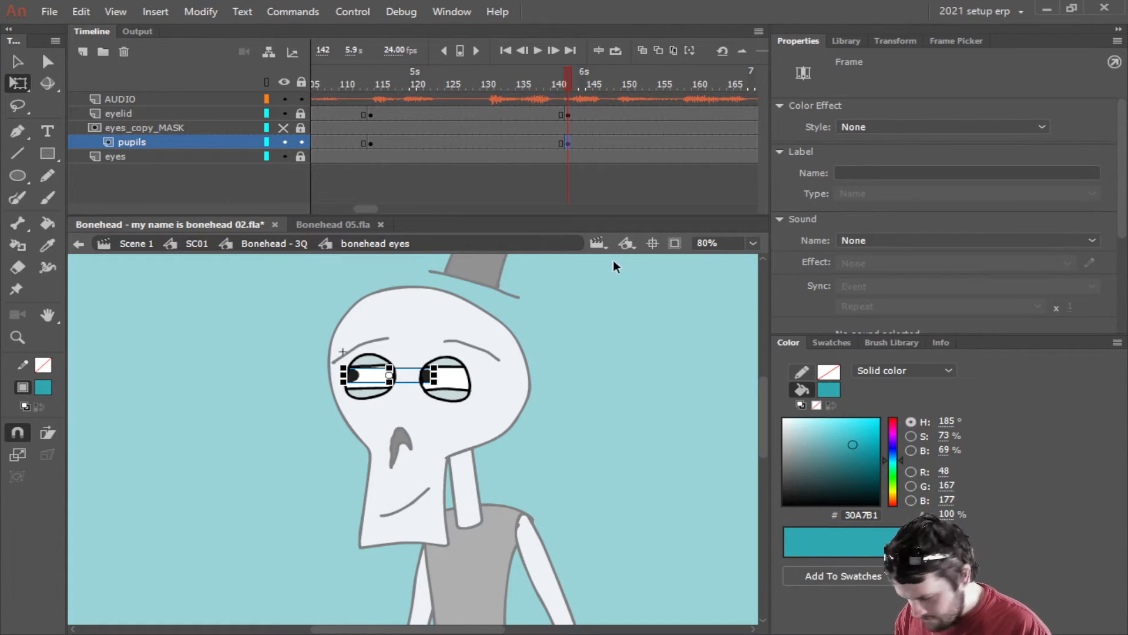
# Shift the pupils at frame 142 across to the right side of the eyes, between the narrowed lids.
pyautogui.press('Right')
pyautogui.press('Right')
pyautogui.press('Right')
pyautogui.press('Right')
pyautogui.press('Right')
pyautogui.press('Right')
pyautogui.press('Right')
pyautogui.press('Down')
pyautogui.press('Down')
pyautogui.press('Down')
pyautogui.press('Right')
pyautogui.press('Right')
pyautogui.press('Right')
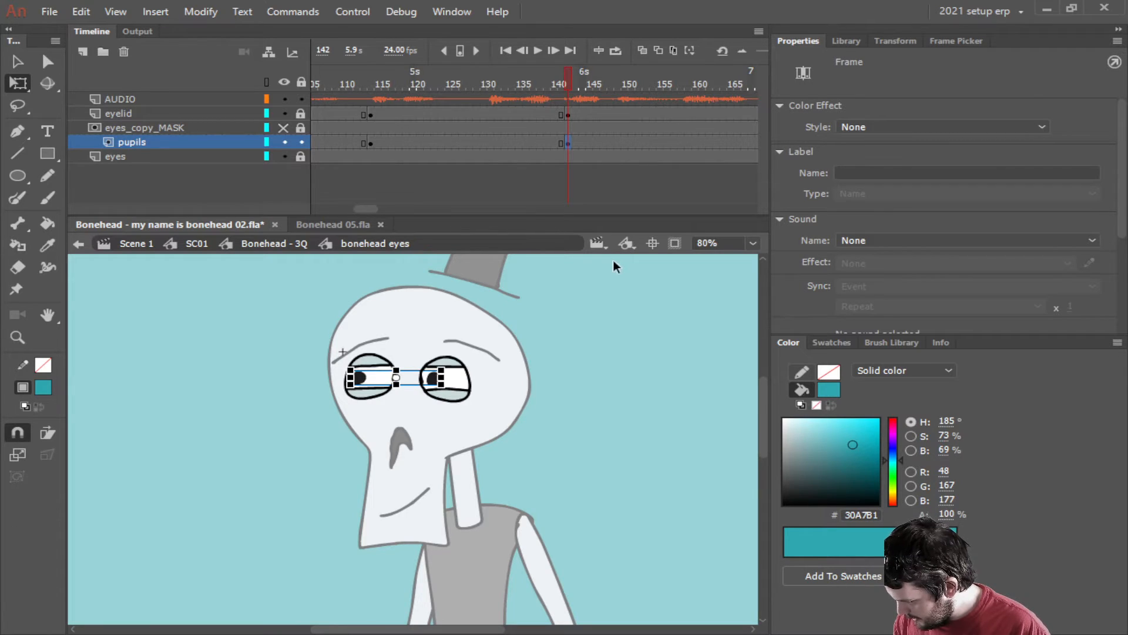
pyautogui.hotkey('shift', 'Right')
pyautogui.hotkey('shift', 'Right')
pyautogui.hotkey('shift', 'Right')
pyautogui.hotkey('shift', 'Right')
pyautogui.hotkey('shift', 'Right')
pyautogui.press('Up')
pyautogui.press('Up')
pyautogui.press('Up')
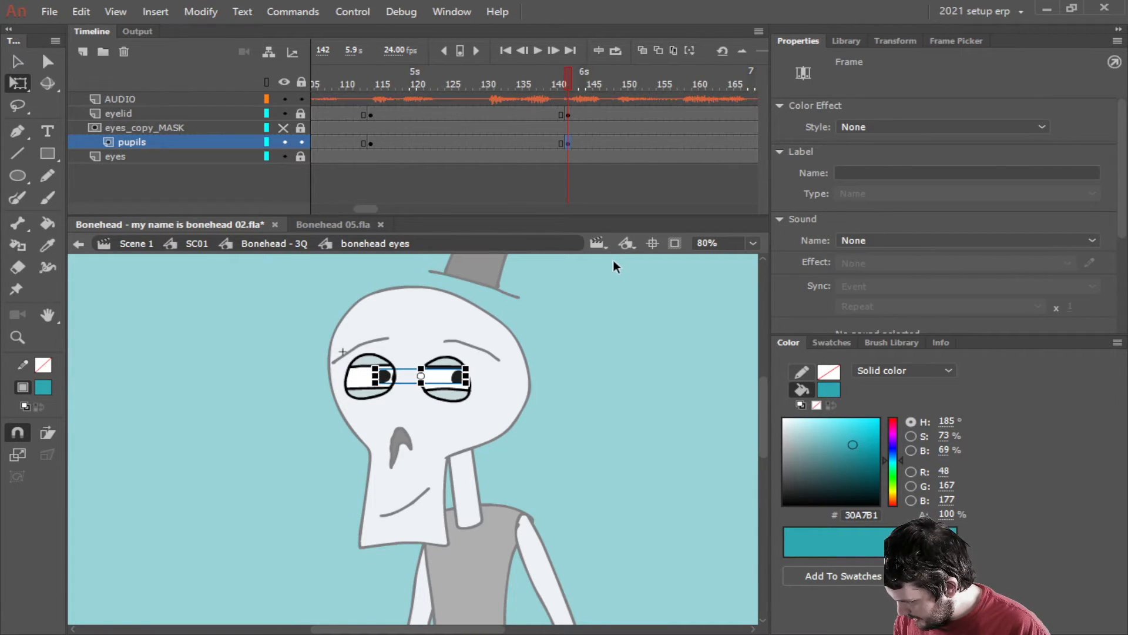
pyautogui.press('Left')
pyautogui.press('Left')
pyautogui.press('Left')
pyautogui.press('Left')
pyautogui.press('Left')
pyautogui.press('Left')
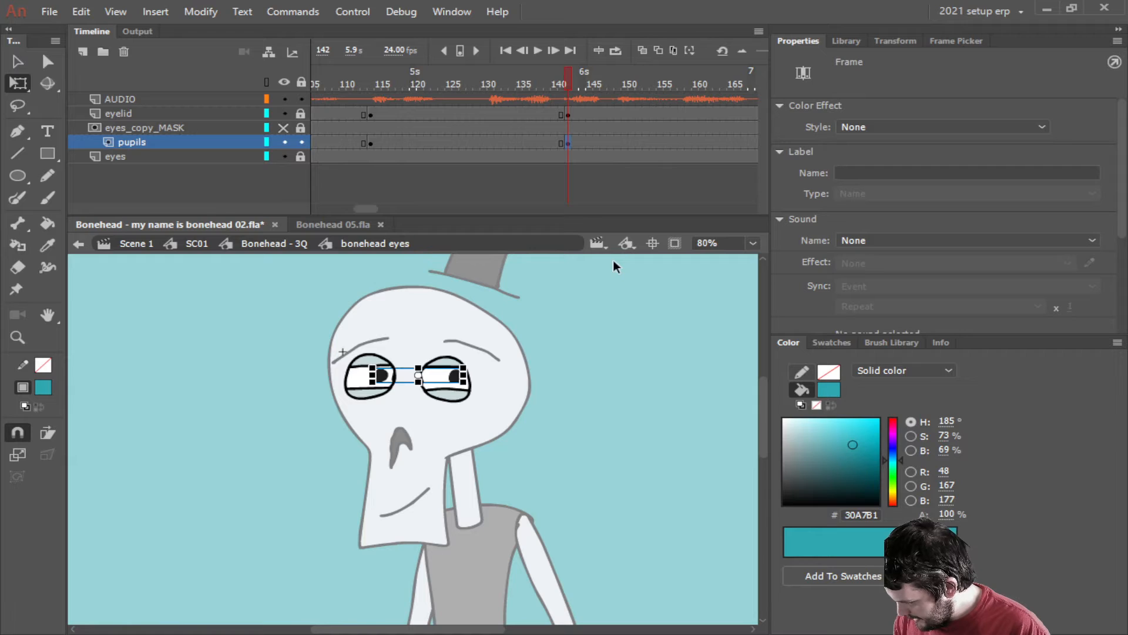
# Play from frame 142 through the next blink to review the rightward look against the audio.
pyautogui.click(605, 191)
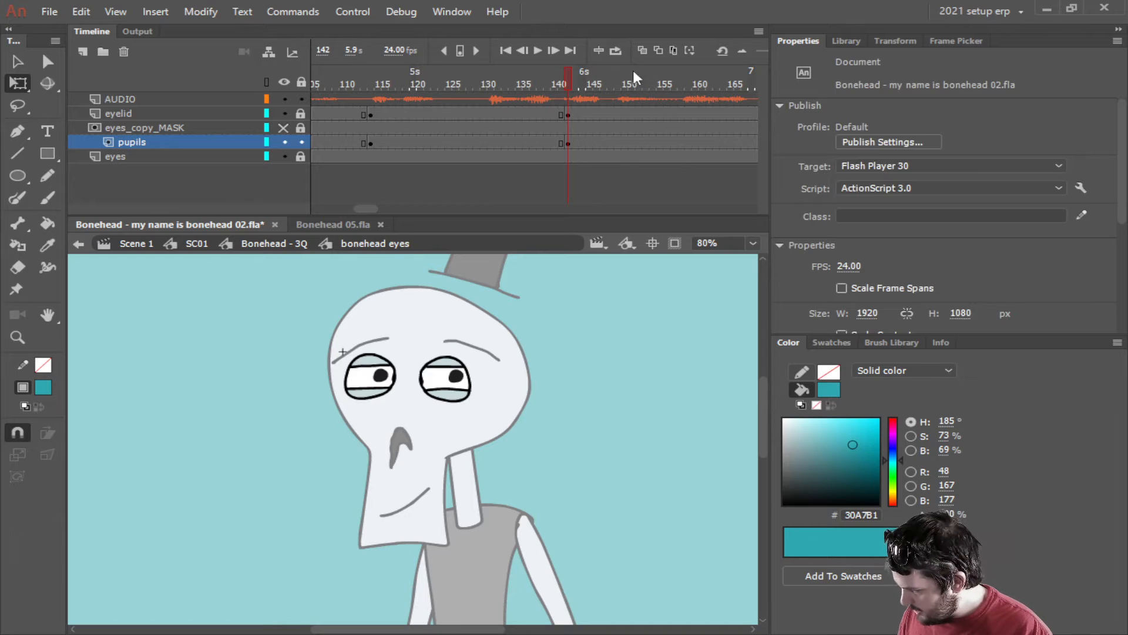
pyautogui.click(538, 52)
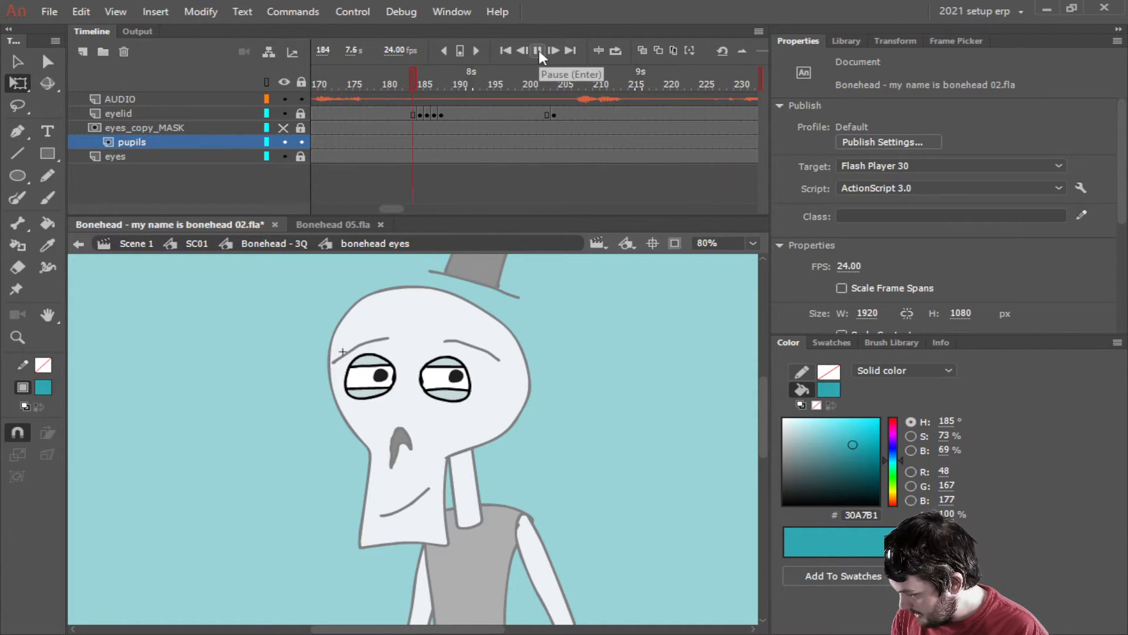
pyautogui.click(538, 51)
# Insert a keyframe on the pupils layer at frame 187, as the eyelids reopen from the blink.
pyautogui.moveTo(392, 208); pyautogui.dragTo(386, 207)
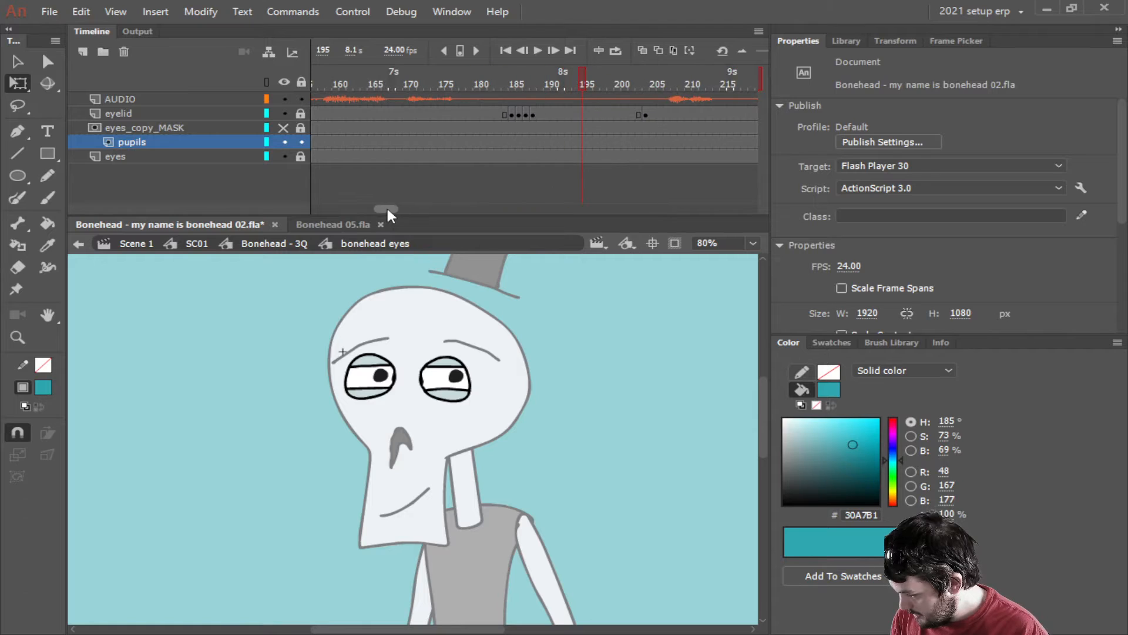
pyautogui.click(519, 136)
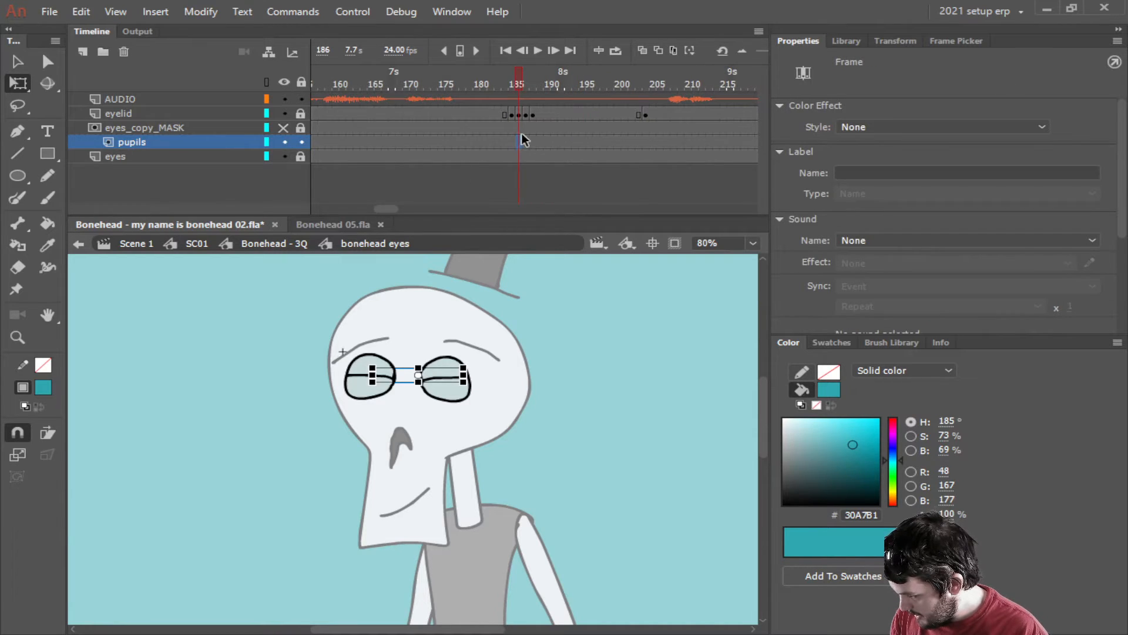
pyautogui.click(525, 137)
pyautogui.rightClick(526, 139)
pyautogui.click(569, 263)
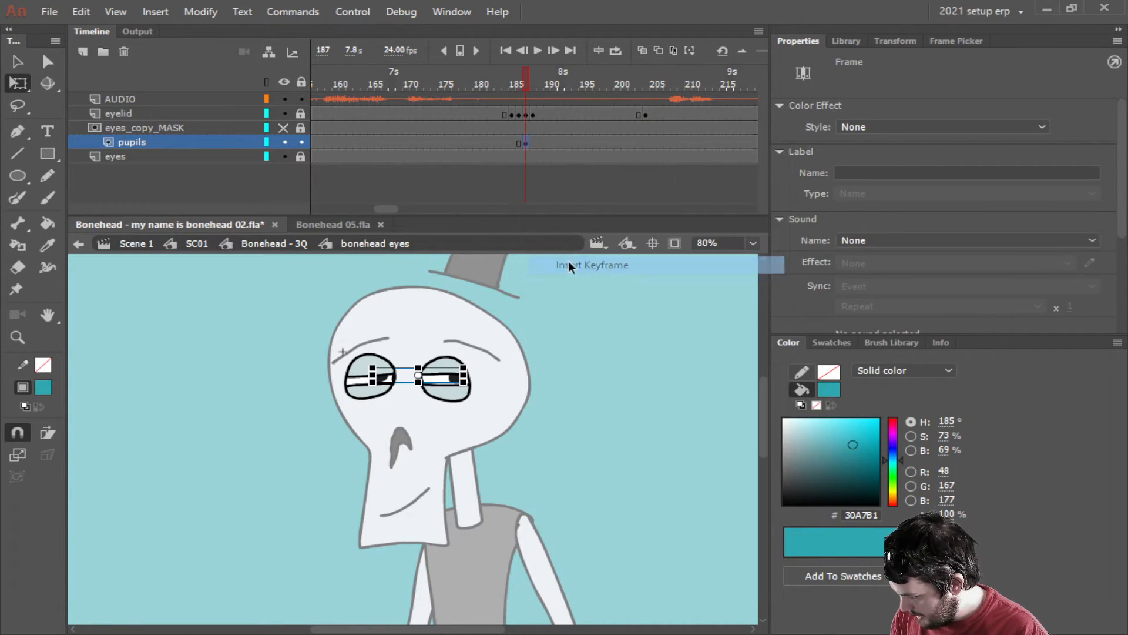
# Shift the pupils at frame 187 left and slightly down to the middle of the eyes, between the reopening lids.
pyautogui.hotkey('shift', 'Left')
pyautogui.hotkey('shift', 'Left')
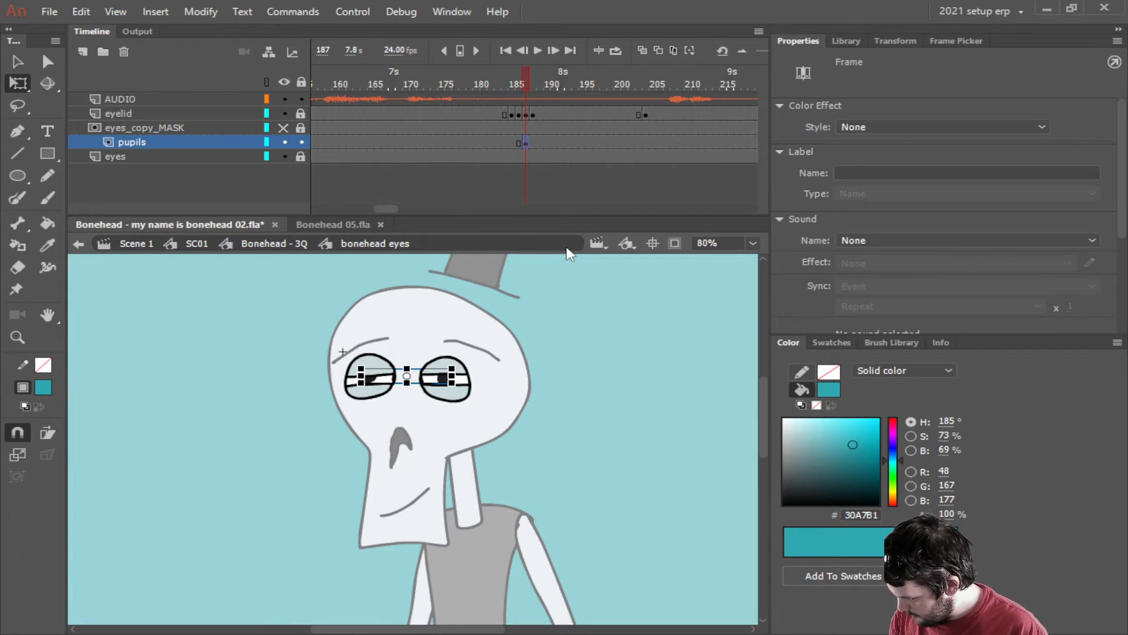
pyautogui.press('Down')
pyautogui.press('Down')
pyautogui.press('Down')
pyautogui.press('Down')
pyautogui.press('Down')
pyautogui.press('Down')
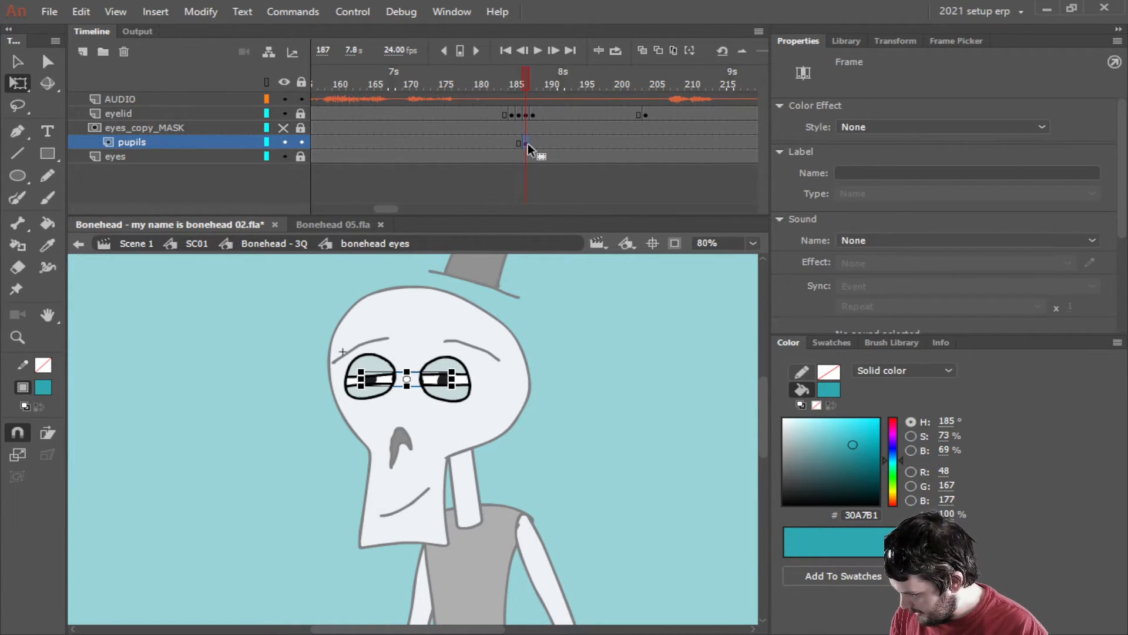
# Play from frame 187 through the next eyelid changes, replaying from frame 227, to review the centred gaze against the audio.
pyautogui.click(538, 50)
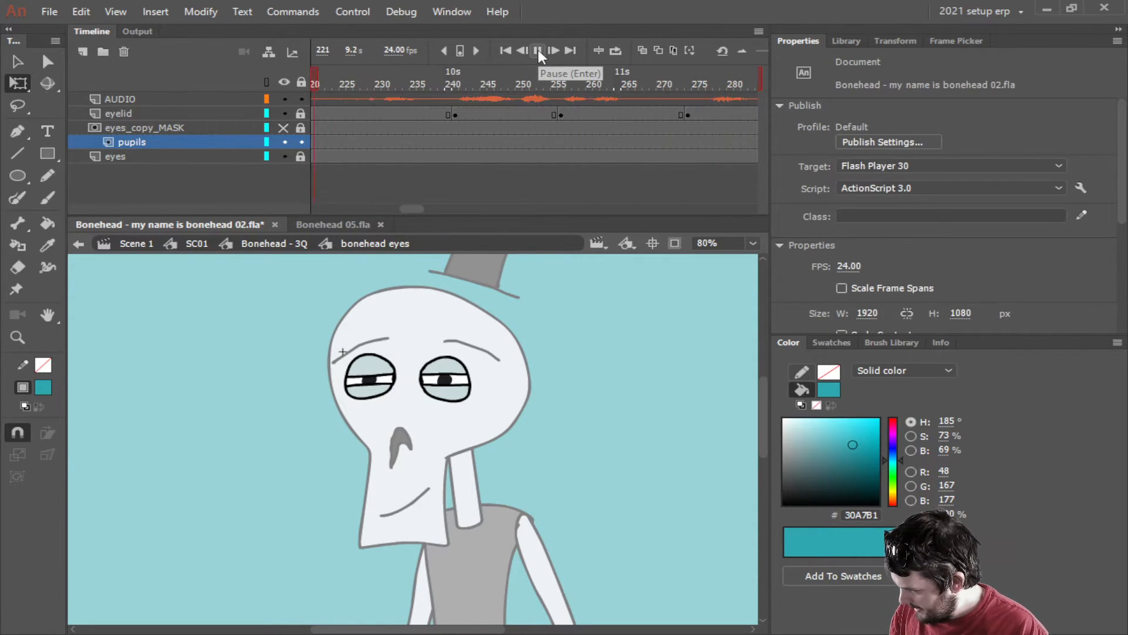
pyautogui.click(538, 51)
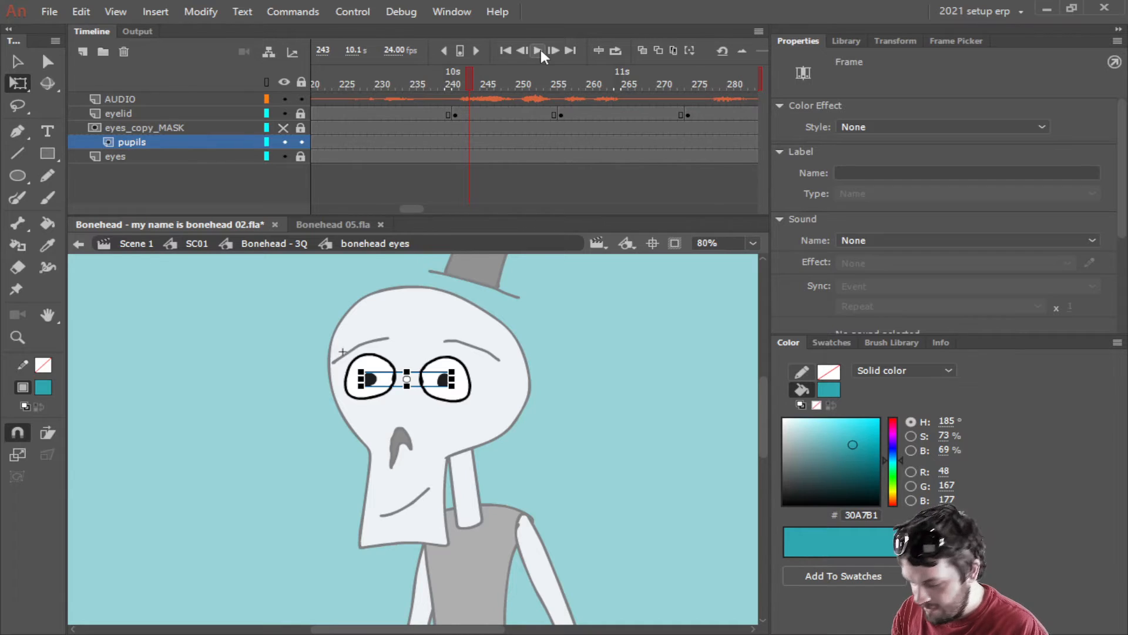
pyautogui.click(539, 52)
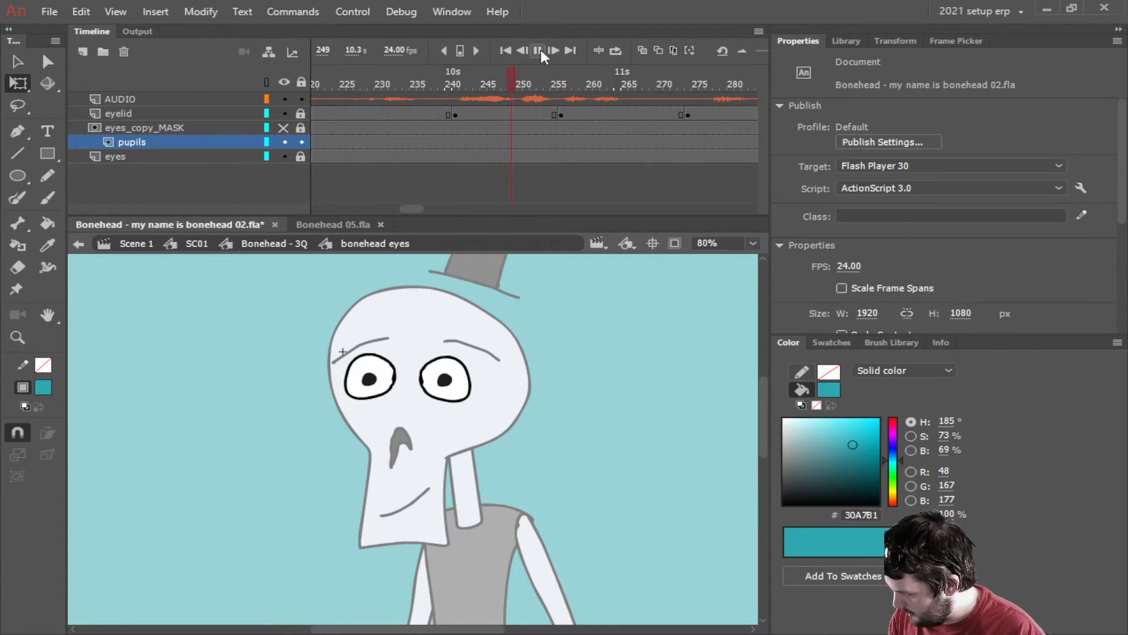
pyautogui.click(540, 51)
pyautogui.moveTo(416, 207); pyautogui.dragTo(404, 207)
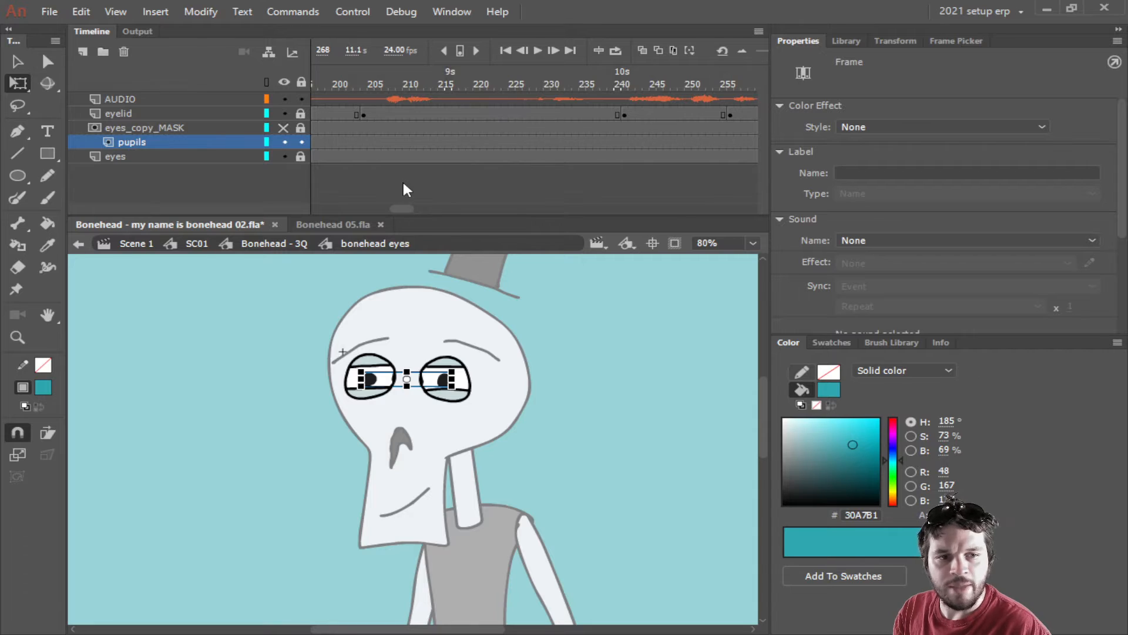
pyautogui.moveTo(401, 207)
pyautogui.mouseDown()
pyautogui.moveTo(419, 207)
pyautogui.moveTo(392, 209)
pyautogui.moveTo(403, 206)
pyautogui.mouseUp()
pyautogui.click(477, 78)
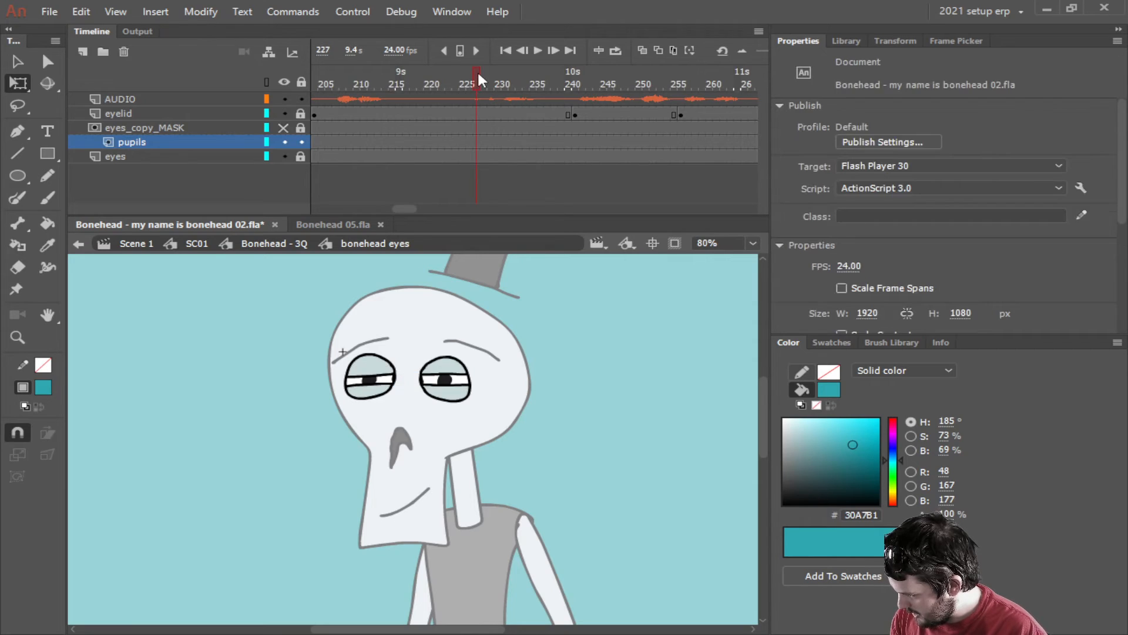
pyautogui.click(537, 48)
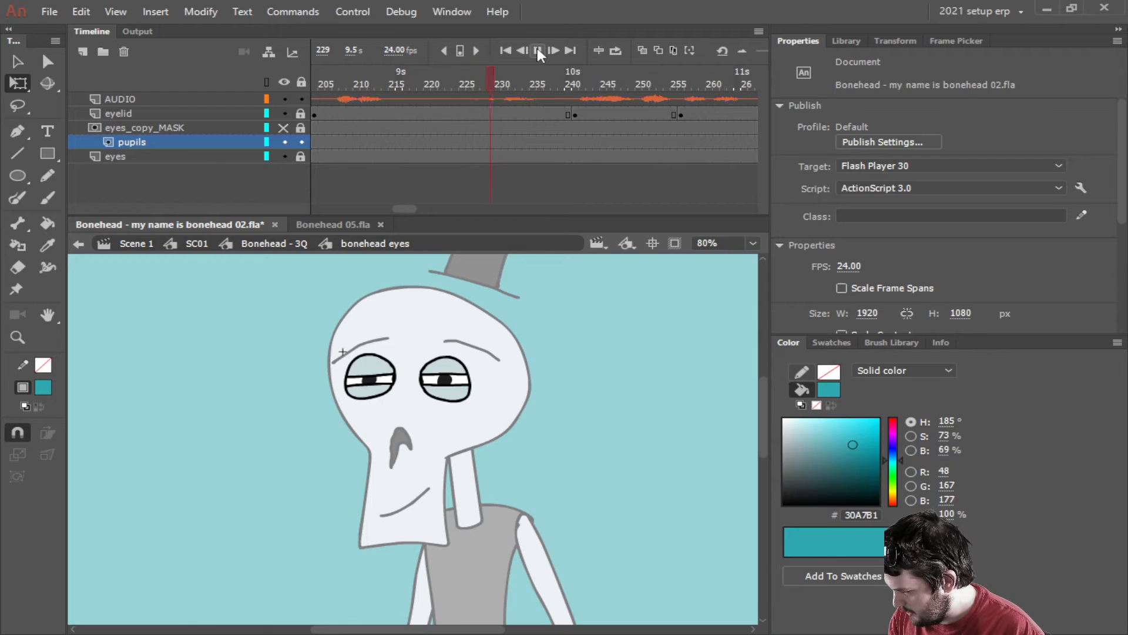
pyautogui.click(536, 49)
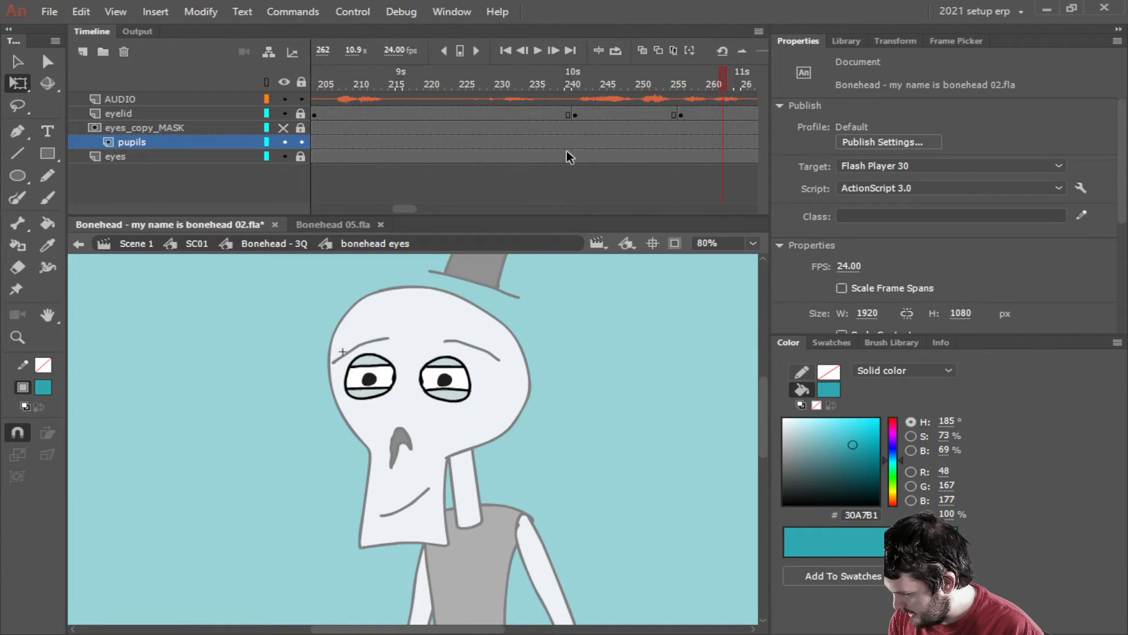
# Replay the audio from frame 201 and insert a keyframe on the pupils layer at frame 204, in line with the eyelid keyframe.
pyautogui.click(569, 127)
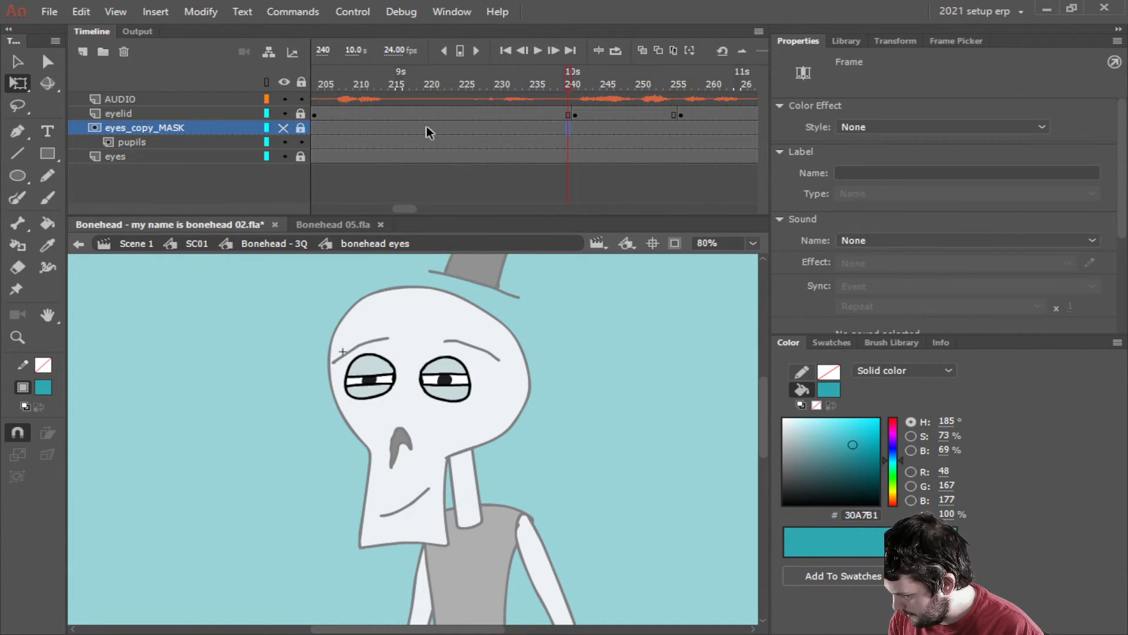
pyautogui.click(326, 127)
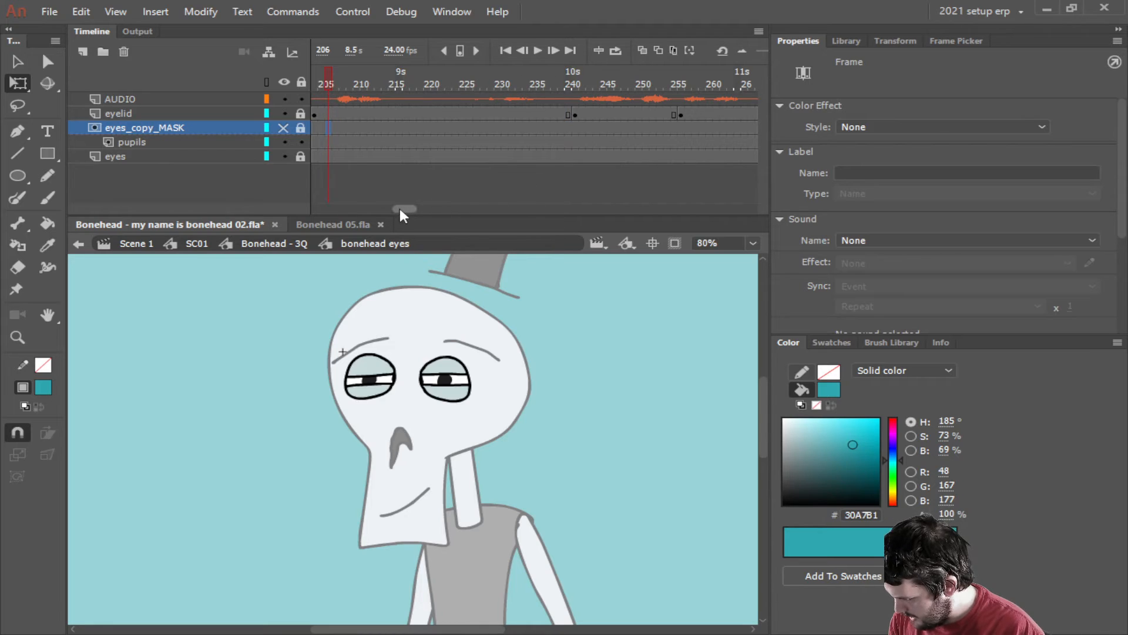
pyautogui.moveTo(399, 206); pyautogui.dragTo(385, 206)
pyautogui.click(560, 128)
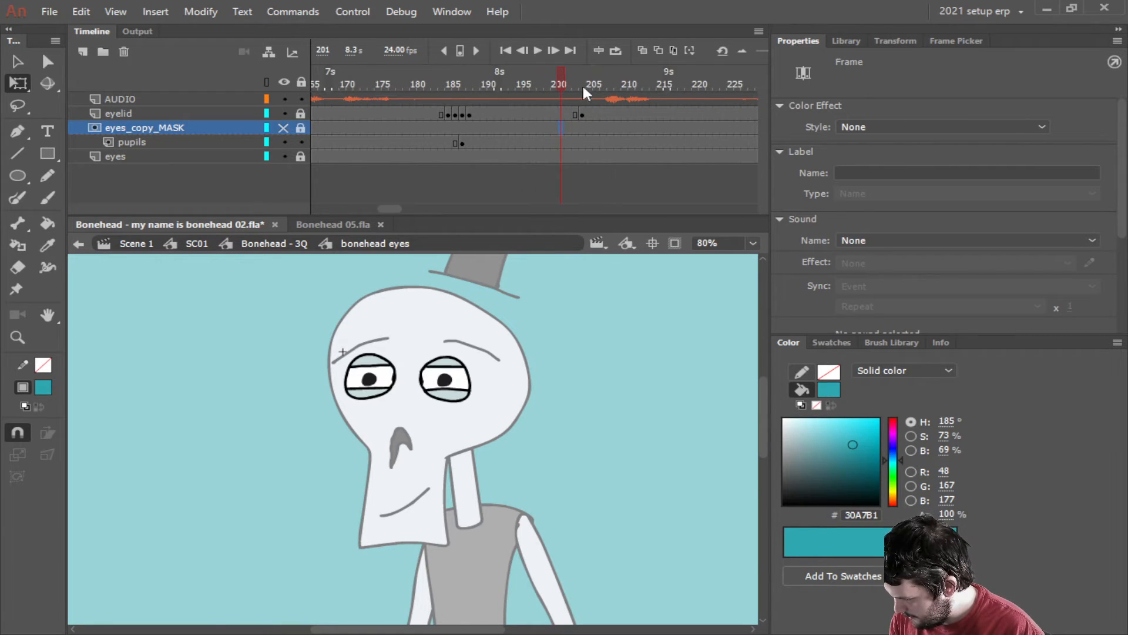
pyautogui.click(539, 50)
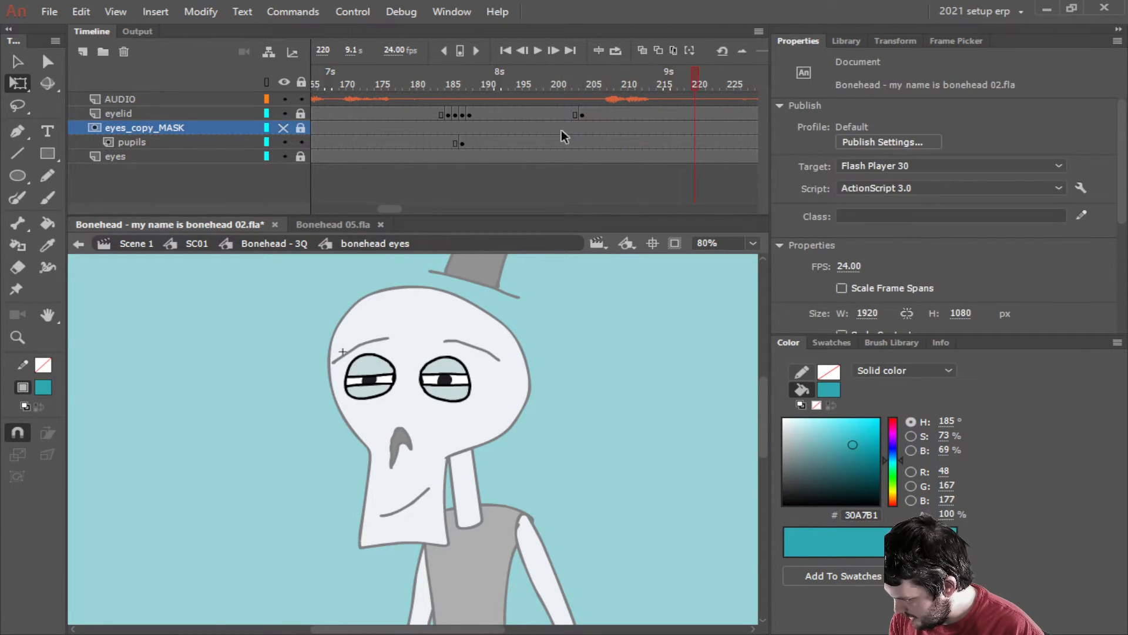
pyautogui.click(582, 129)
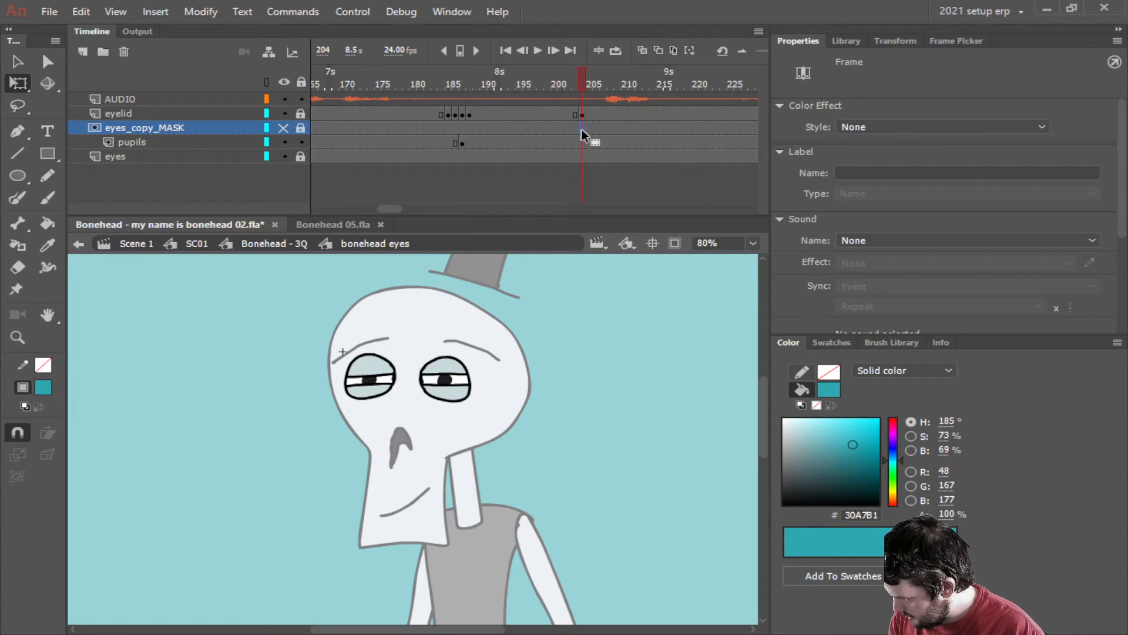
pyautogui.click(580, 140)
pyautogui.rightClick(580, 139)
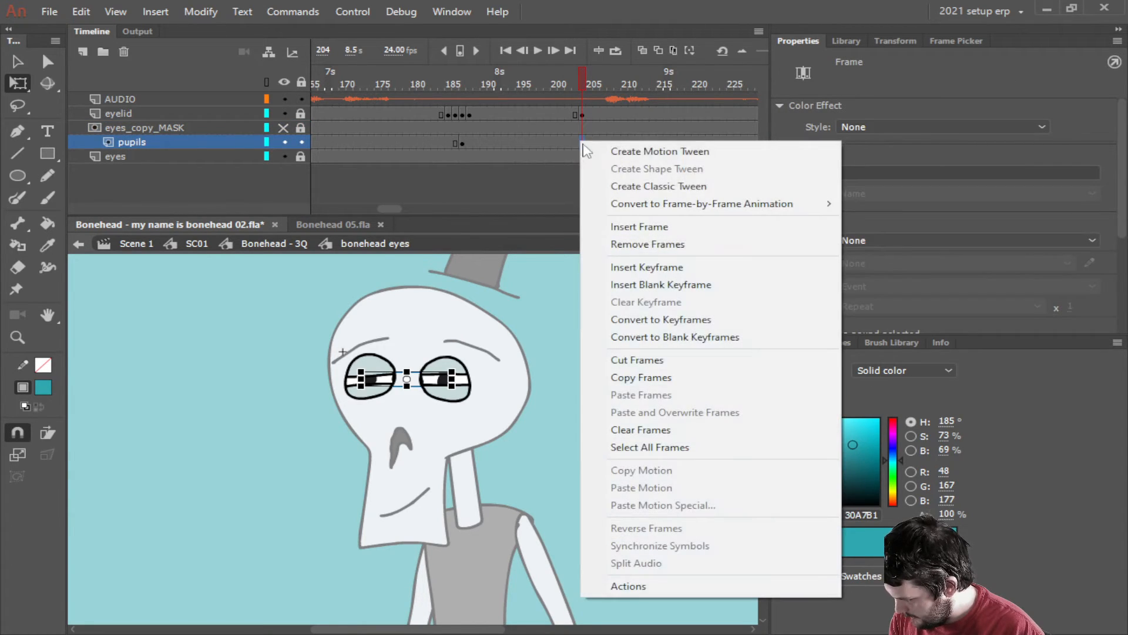
pyautogui.click(633, 269)
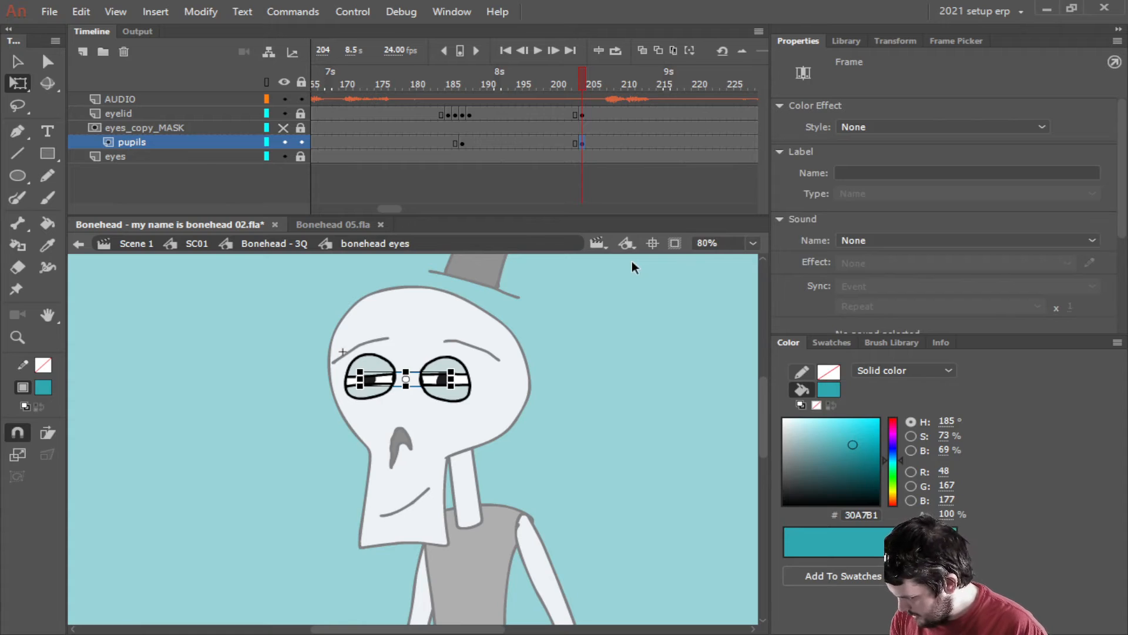
# Shift the pupils at frame 204 to the left edges of the eyes, between the narrowed lids, and play the result.
pyautogui.hotkey('shift', 'Left')
pyautogui.hotkey('shift', 'Left')
pyautogui.hotkey('shift', 'Left')
pyautogui.hotkey('shift', 'Left')
pyautogui.press('Up')
pyautogui.press('Up')
pyautogui.press('Up')
pyautogui.press('Up')
pyautogui.press('Up')
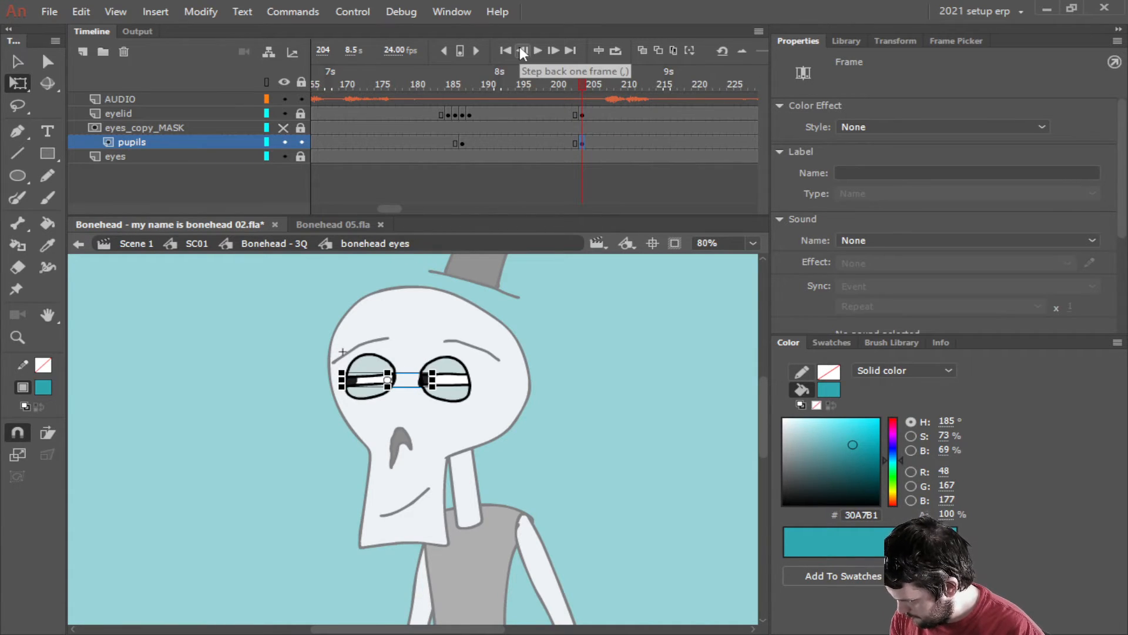
pyautogui.click(540, 51)
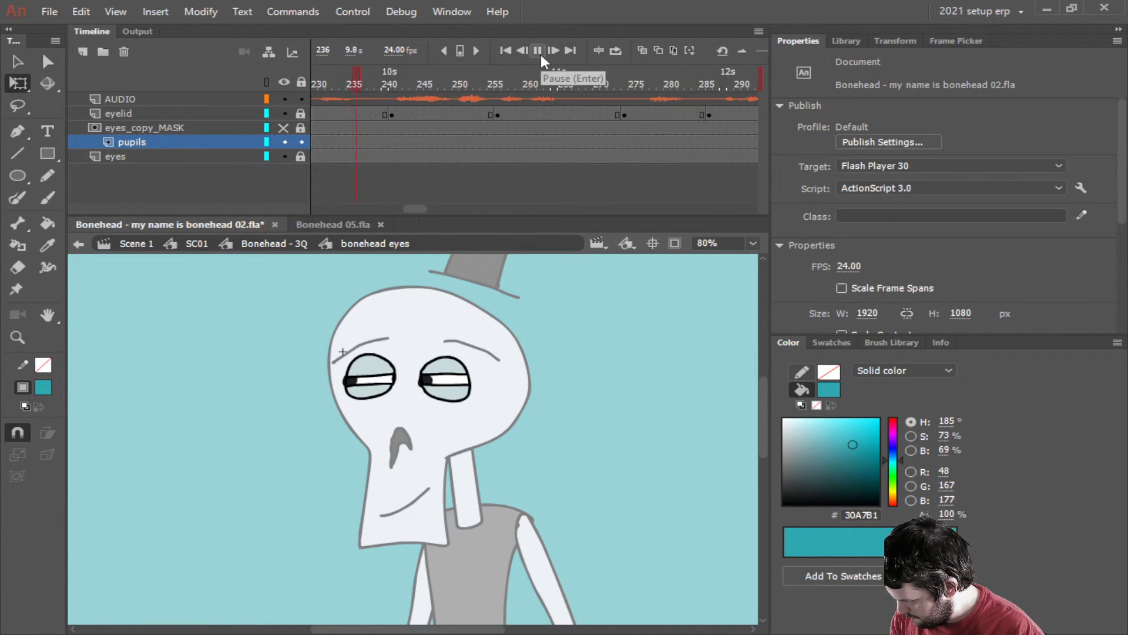
pyautogui.click(538, 50)
pyautogui.click(392, 128)
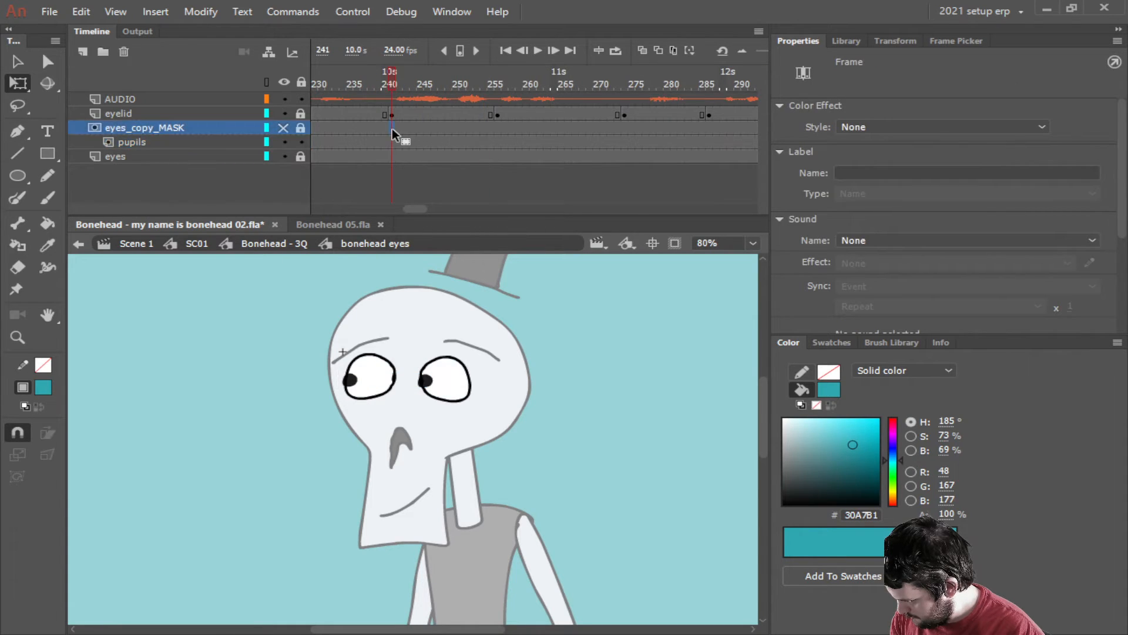
pyautogui.rightClick(392, 128)
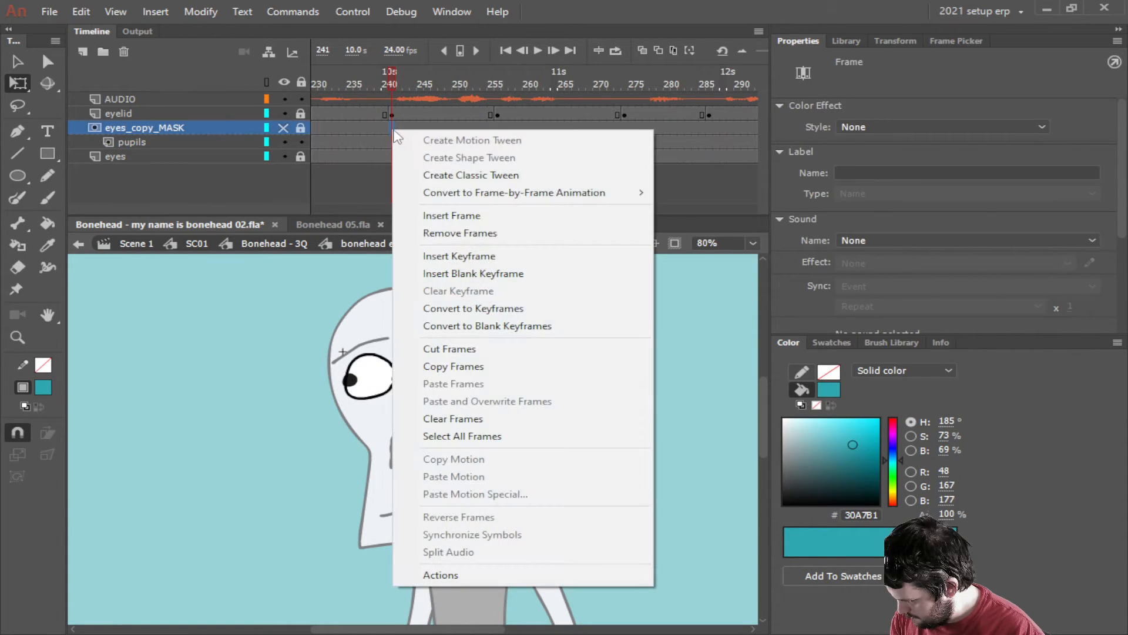
pyautogui.click(474, 257)
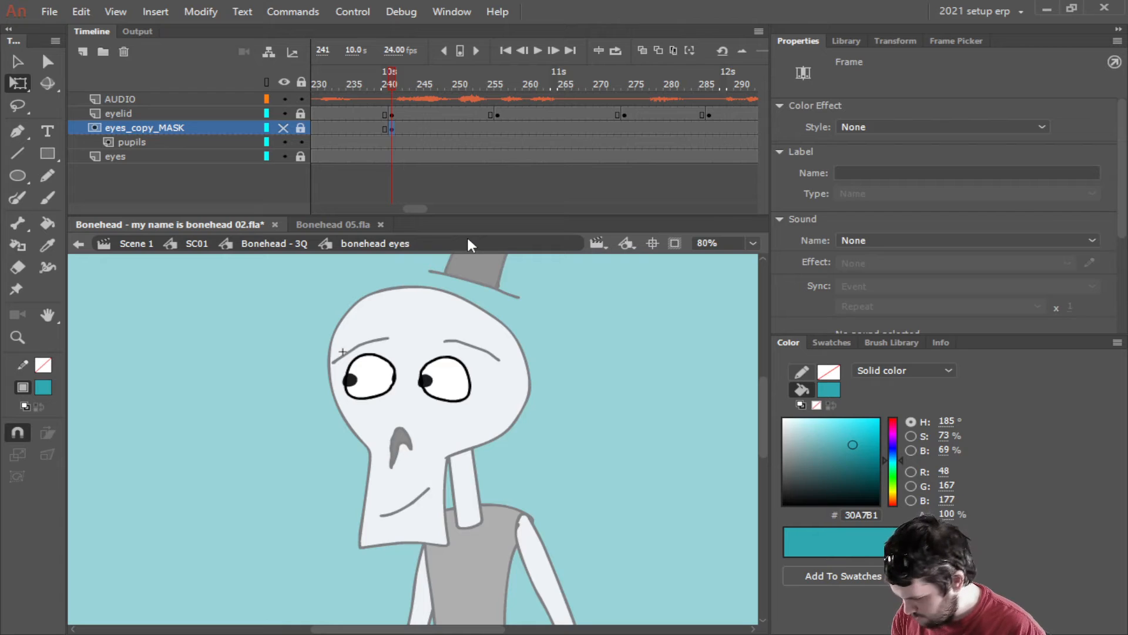
pyautogui.hotkey('ctrl', 'z')
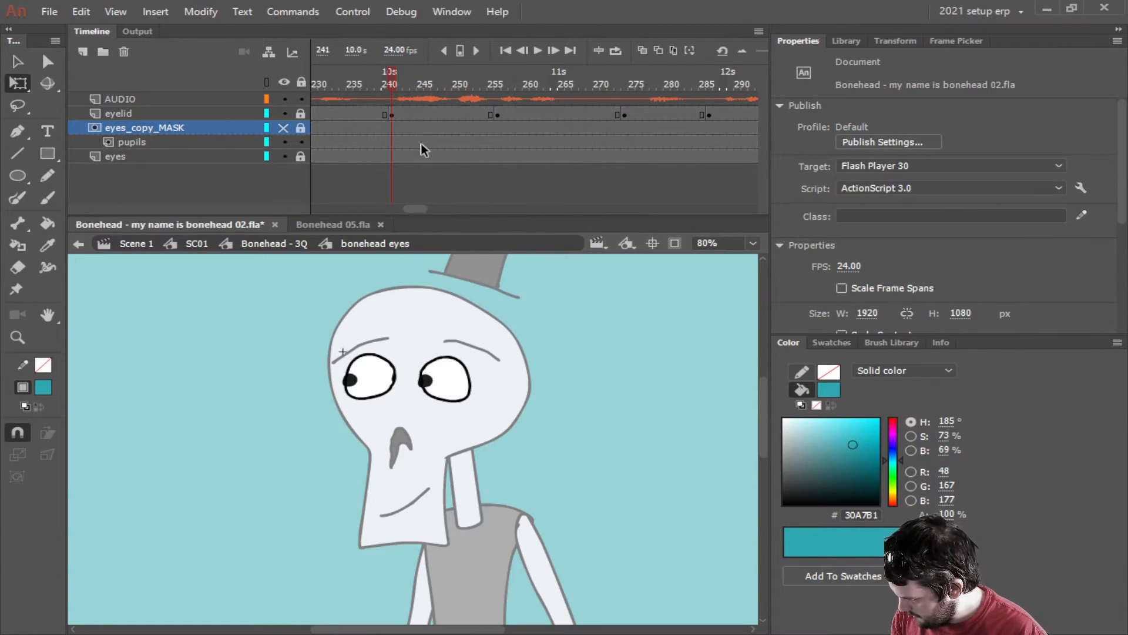
# Insert a keyframe on the pupils layer at frame 241, in line with the wide-open eyelid keyframe.
pyautogui.click(394, 142)
pyautogui.rightClick(393, 142)
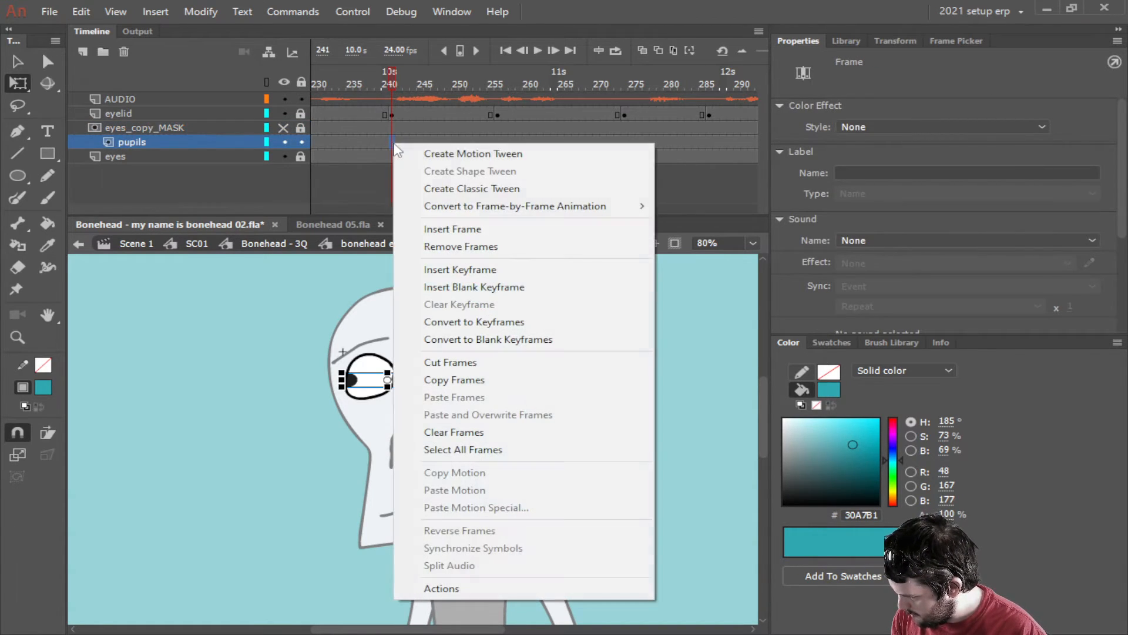
pyautogui.click(467, 274)
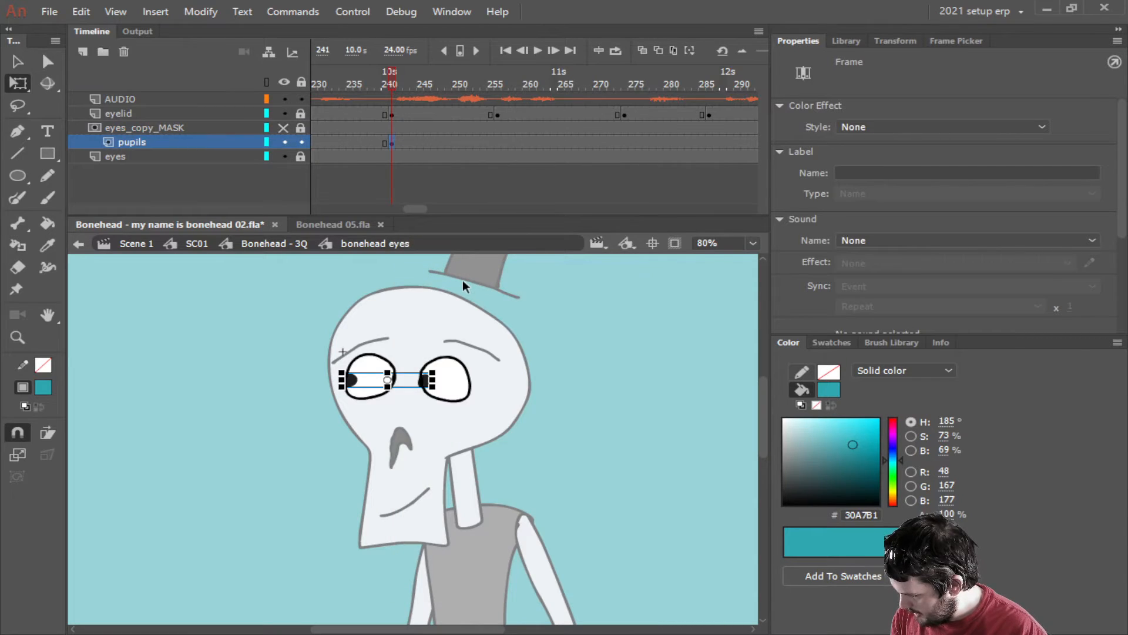
# Nudge the pupils at frame 241 up and right to the upper edges of the eyes, so the character looks upward.
pyautogui.press('Right')
pyautogui.press('Right')
pyautogui.press('Right')
pyautogui.press('Right')
pyautogui.press('Right')
pyautogui.press('Right')
pyautogui.press('Right')
pyautogui.press('Right')
pyautogui.press('Right')
pyautogui.press('Right')
pyautogui.press('Right')
pyautogui.press('Right')
pyautogui.press('Up')
pyautogui.press('Up')
pyautogui.press('Up')
pyautogui.press('Up')
pyautogui.press('Up')
pyautogui.press('Up')
pyautogui.press('Up')
pyautogui.press('Up')
pyautogui.press('Up')
pyautogui.press('Up')
pyautogui.press('Up')
pyautogui.press('Up')
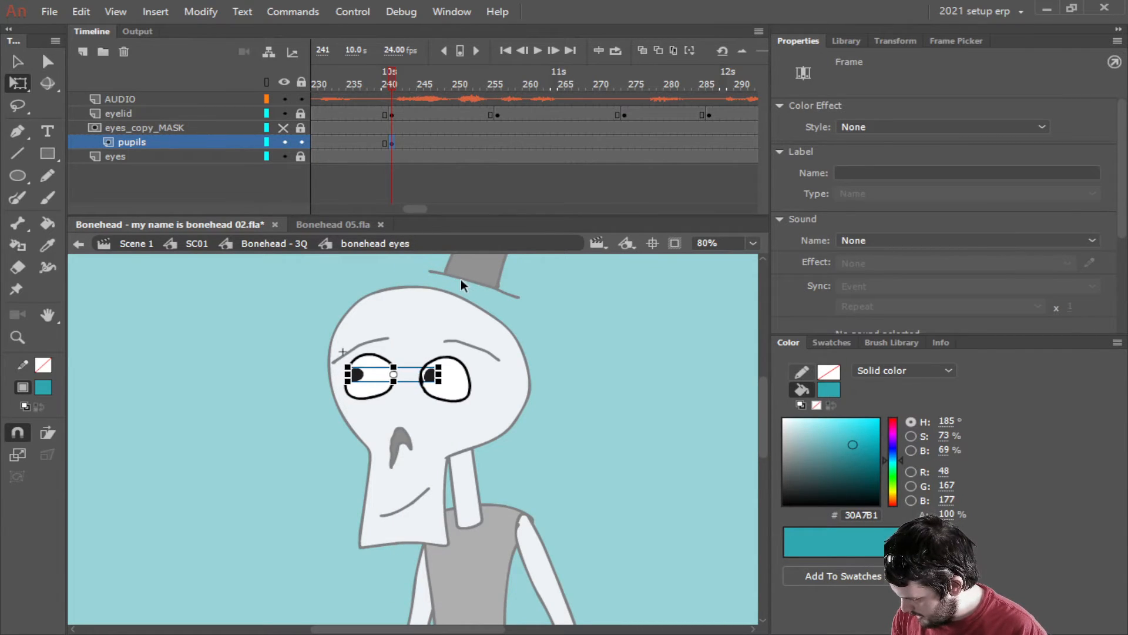
pyautogui.press('Right')
pyautogui.press('Right')
pyautogui.press('Right')
pyautogui.press('Right')
pyautogui.press('Right')
pyautogui.press('Right')
pyautogui.press('Right')
pyautogui.press('Right')
pyautogui.press('Right')
pyautogui.press('Right')
pyautogui.press('Right')
pyautogui.press('Up')
pyautogui.press('Up')
pyautogui.press('Up')
pyautogui.press('Up')
pyautogui.press('Up')
pyautogui.press('Up')
pyautogui.press('Up')
pyautogui.press('Up')
pyautogui.press('Up')
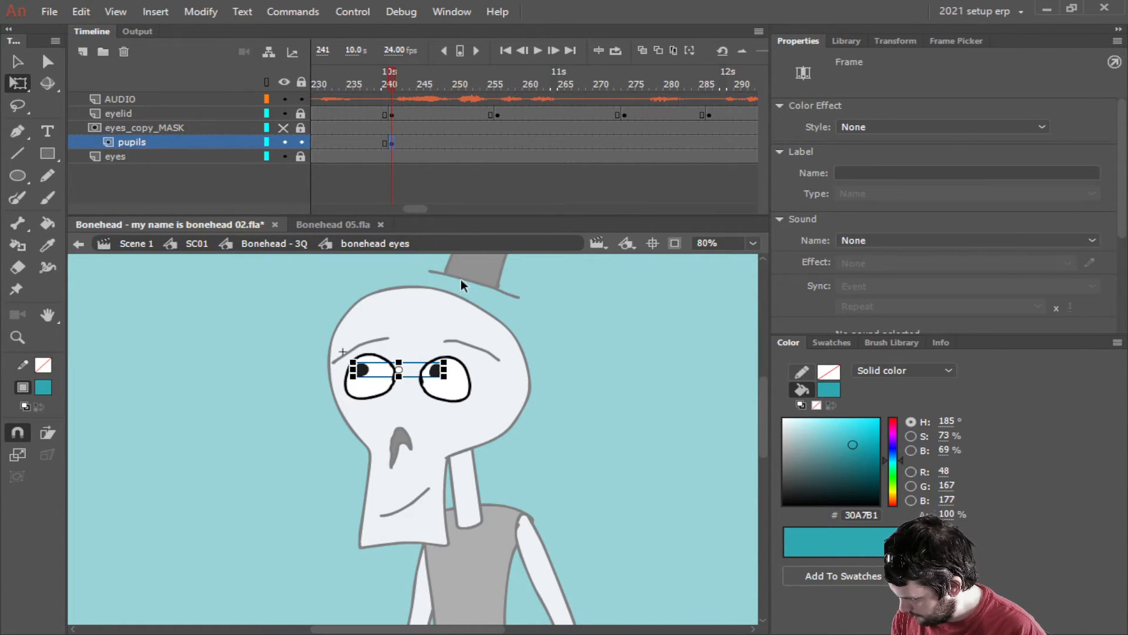
pyautogui.press('Up')
pyautogui.press('Up')
pyautogui.press('Up')
pyautogui.press('Up')
pyautogui.press('Up')
pyautogui.press('Up')
pyautogui.press('Up')
pyautogui.press('Up')
pyautogui.press('Up')
pyautogui.press('Up')
pyautogui.press('Up')
pyautogui.press('Up')
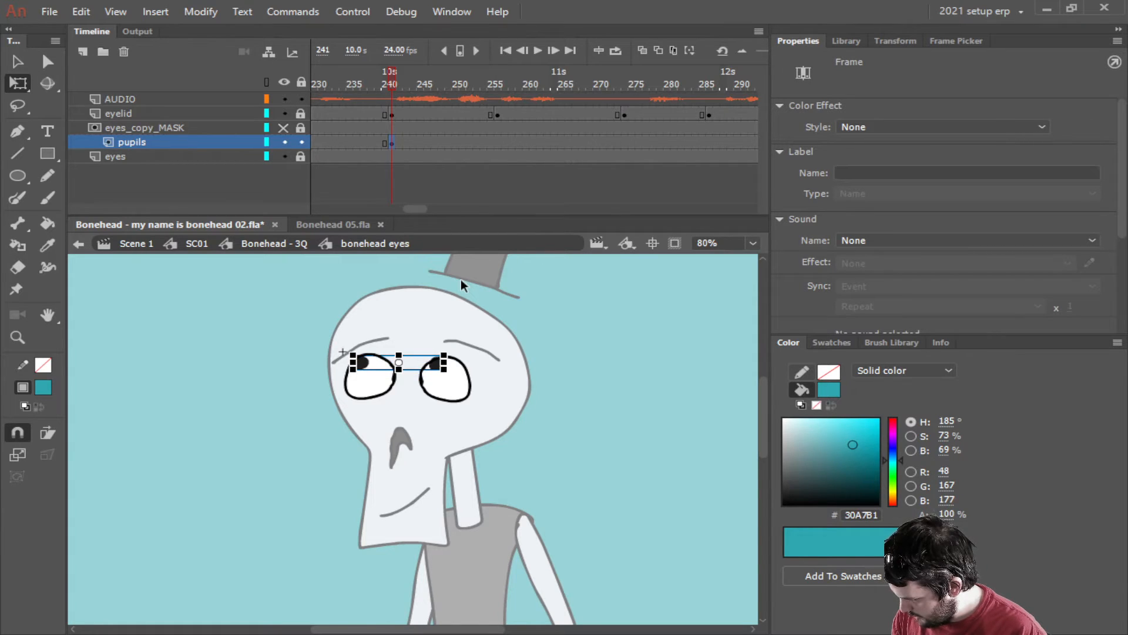
pyautogui.press('Up')
pyautogui.press('Up')
pyautogui.press('Right')
pyautogui.press('Right')
pyautogui.press('Right')
pyautogui.press('Right')
pyautogui.press('Right')
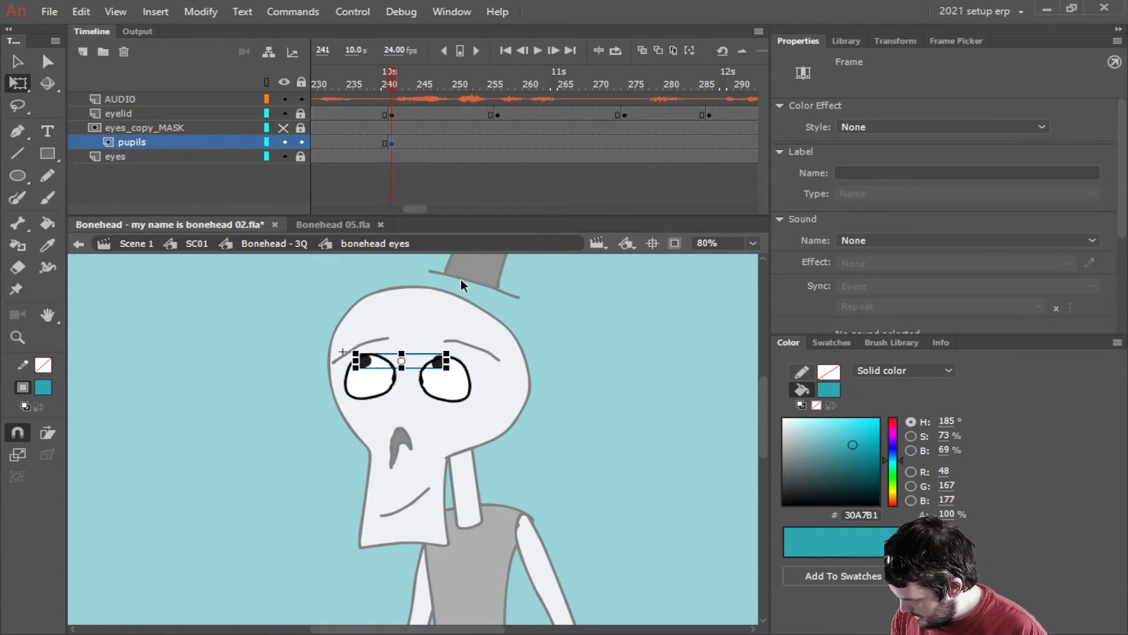
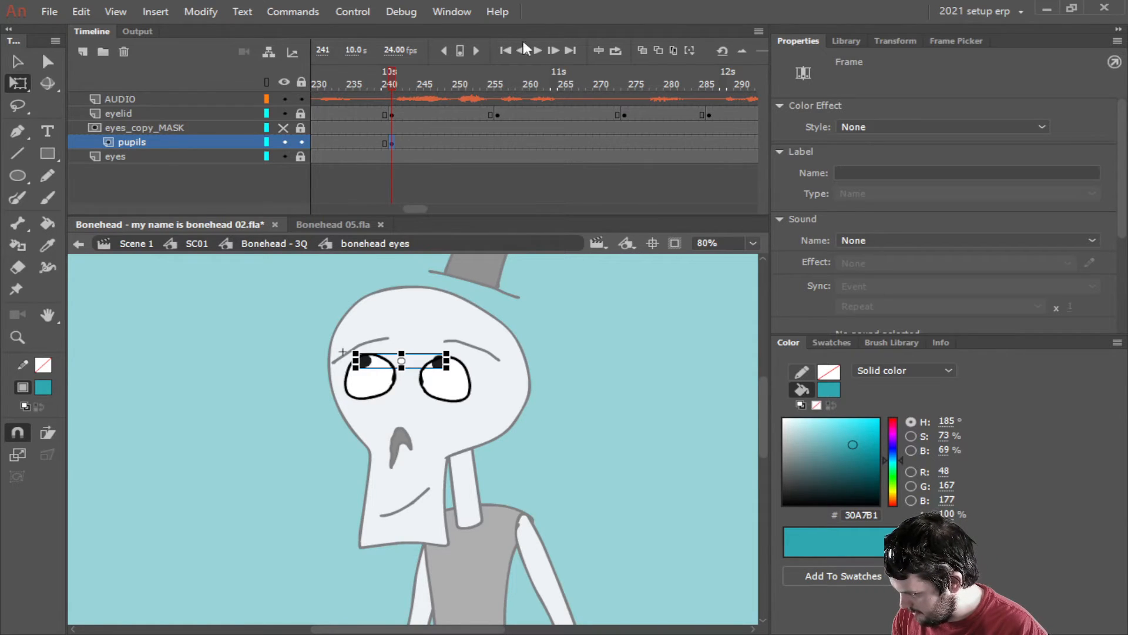
# Play the audio on from frame 241 and insert a keyframe on the pupils layer at frame 256, in line with the eyelid keyframe.
pyautogui.click(537, 49)
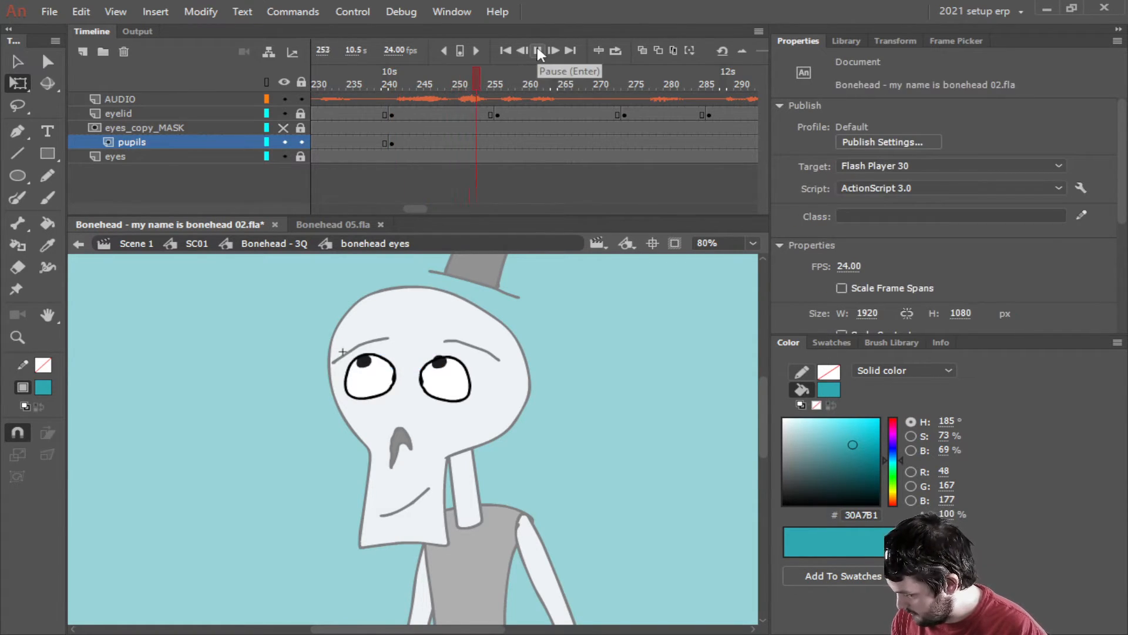
pyautogui.click(538, 50)
pyautogui.click(498, 142)
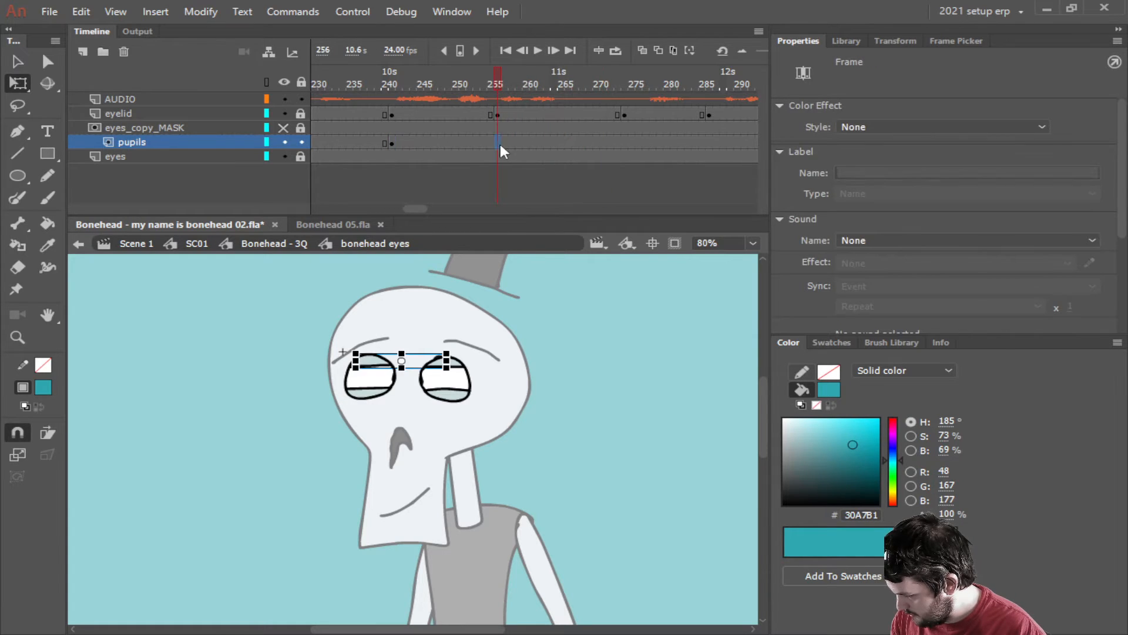
pyautogui.rightClick(499, 143)
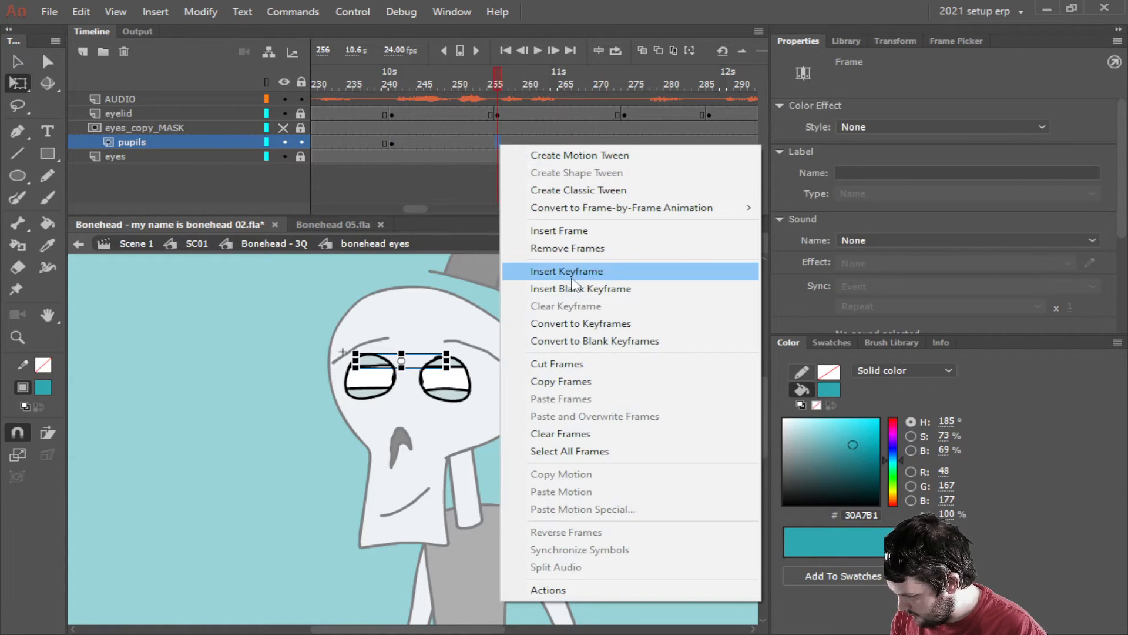
pyautogui.click(559, 265)
# Shift the pupils at frame 256 down between the narrowed lids and slightly left, and play the result.
pyautogui.hotkey('shift', 'Down')
pyautogui.hotkey('shift', 'Down')
pyautogui.hotkey('shift', 'Down')
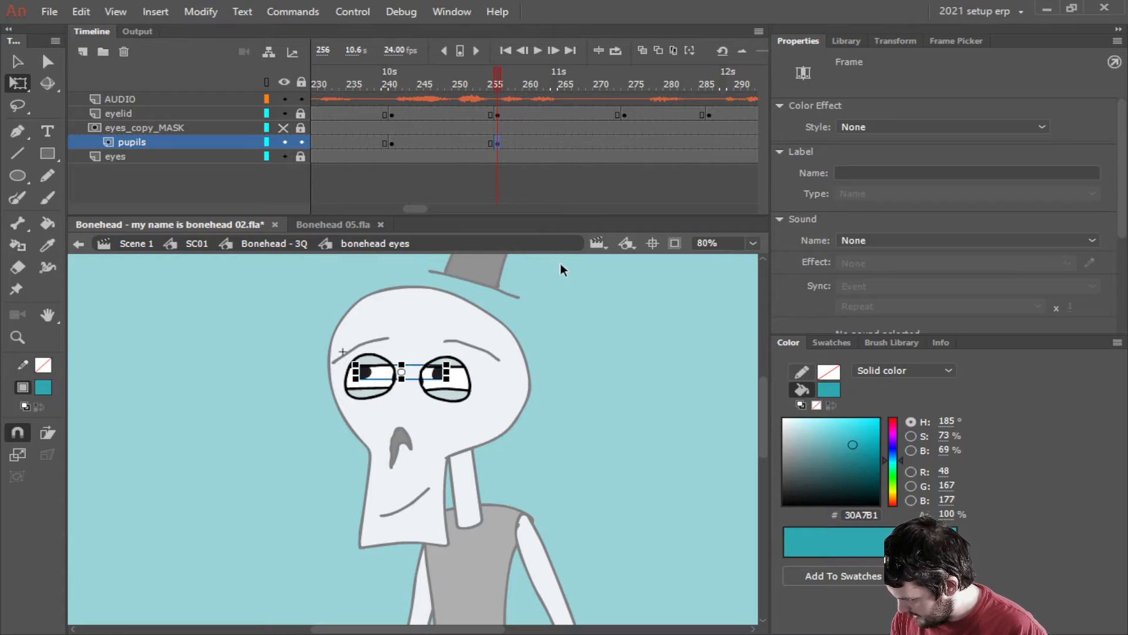
pyautogui.hotkey('shift', 'Down')
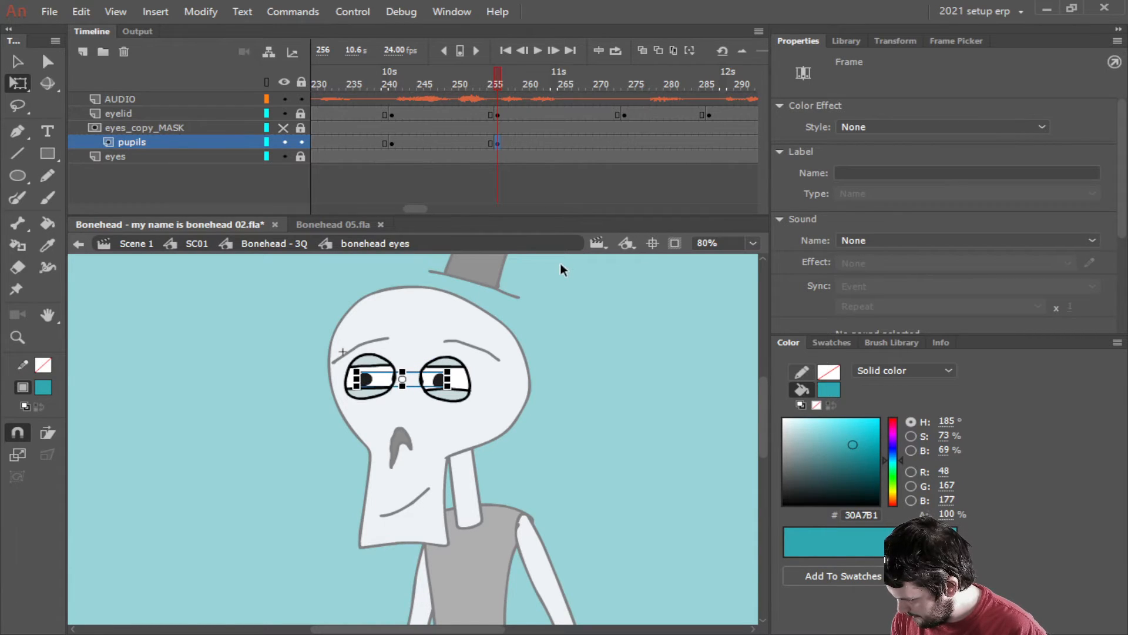
pyautogui.hotkey('shift', 'Left')
pyautogui.hotkey('shift', 'Left')
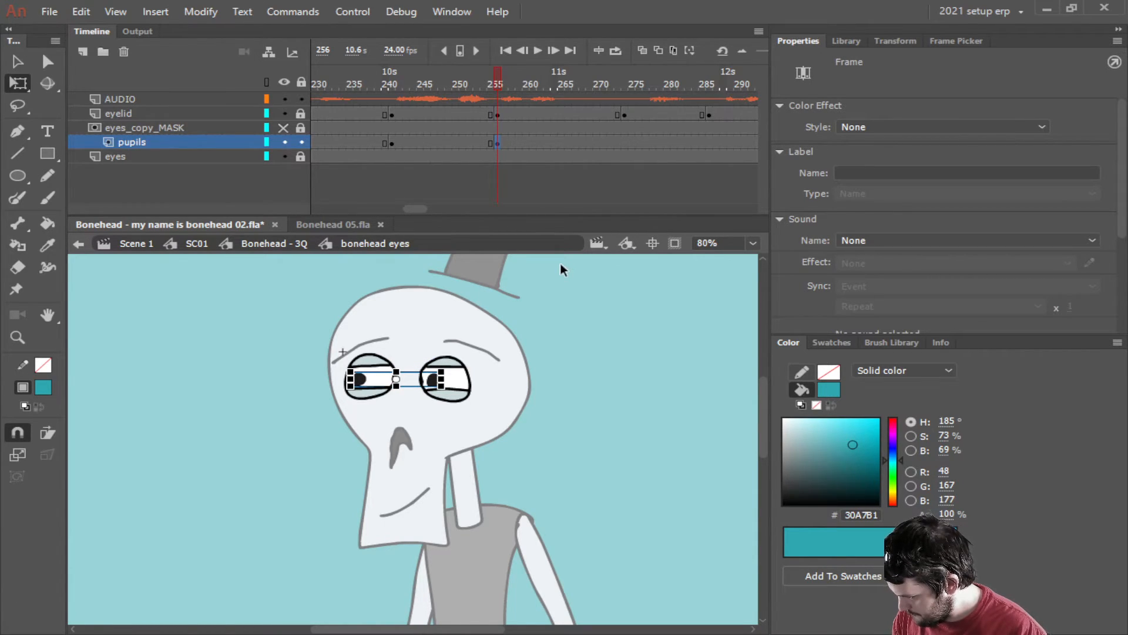
pyautogui.click(536, 51)
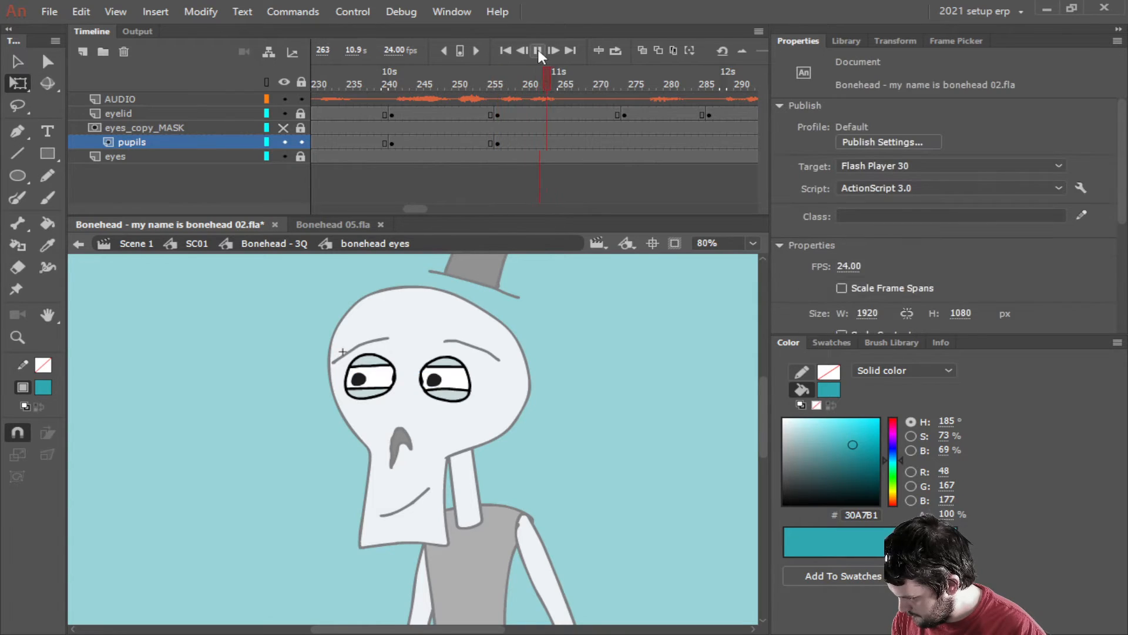
pyautogui.click(540, 49)
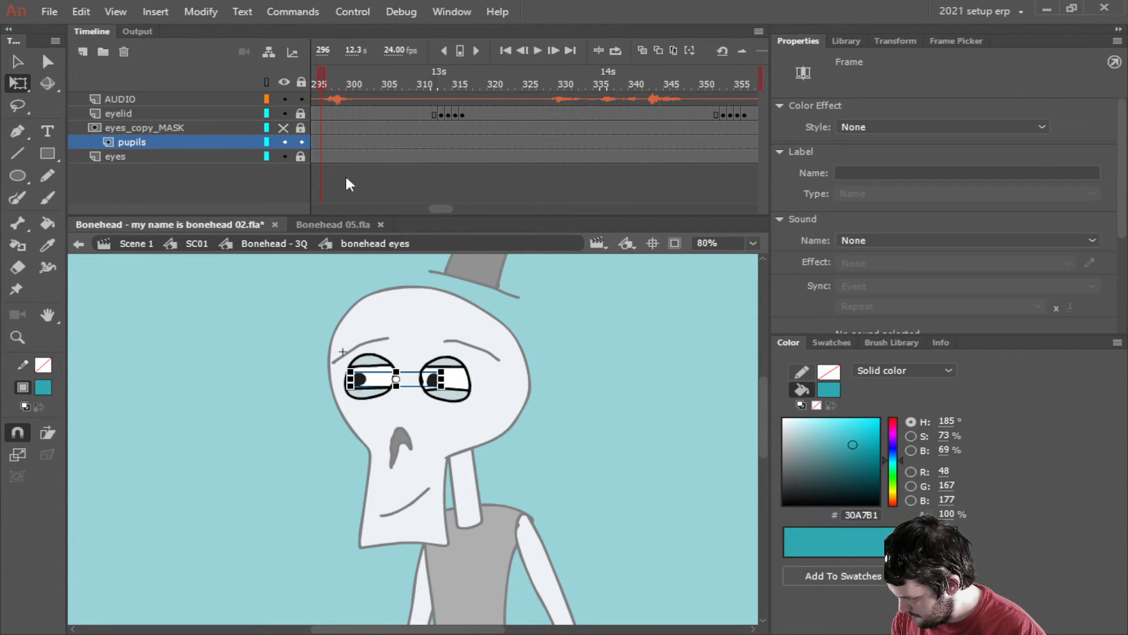
# Replay the audio from frame 257 and insert a keyframe on the pupils layer at frame 274, in line with the eyelid keyframe.
pyautogui.moveTo(445, 210); pyautogui.dragTo(431, 204)
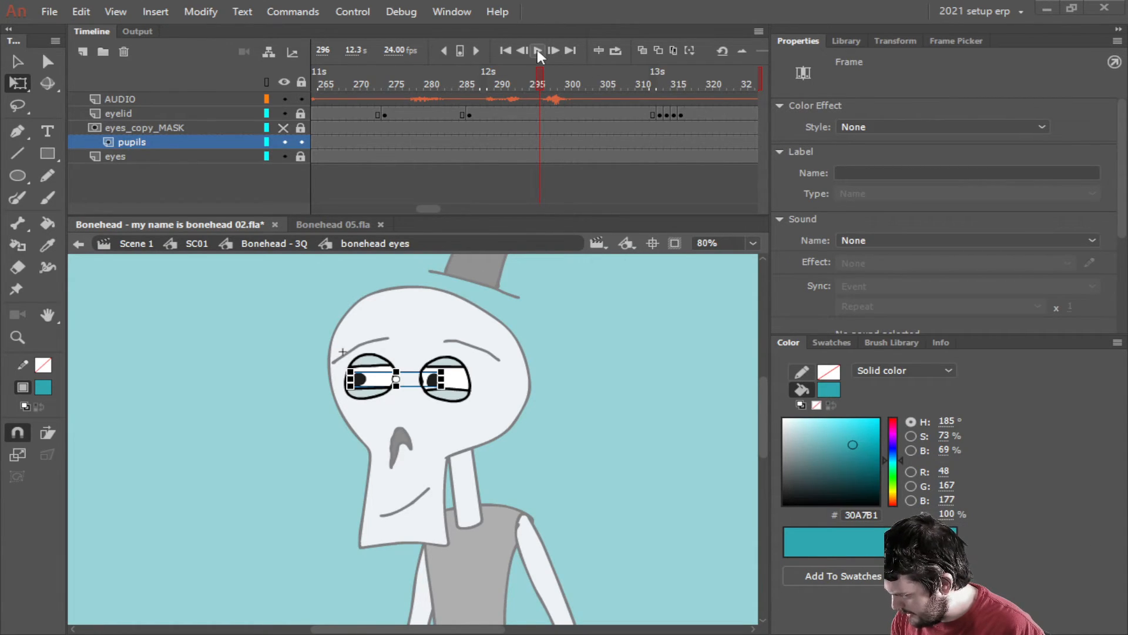
pyautogui.moveTo(432, 208); pyautogui.dragTo(422, 208)
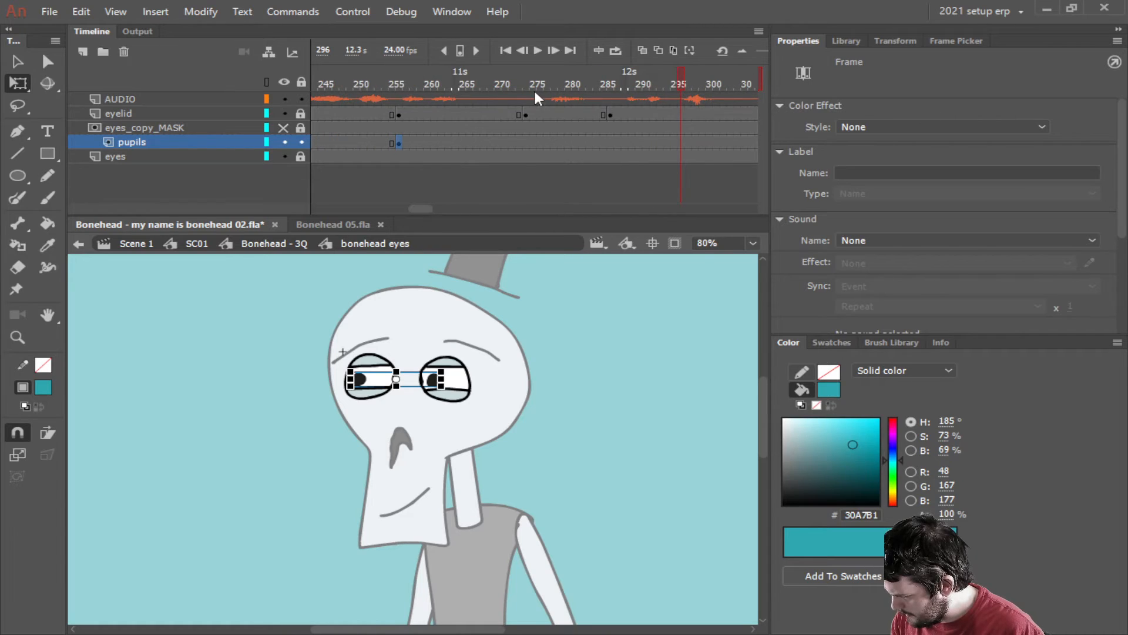
pyautogui.click(406, 85)
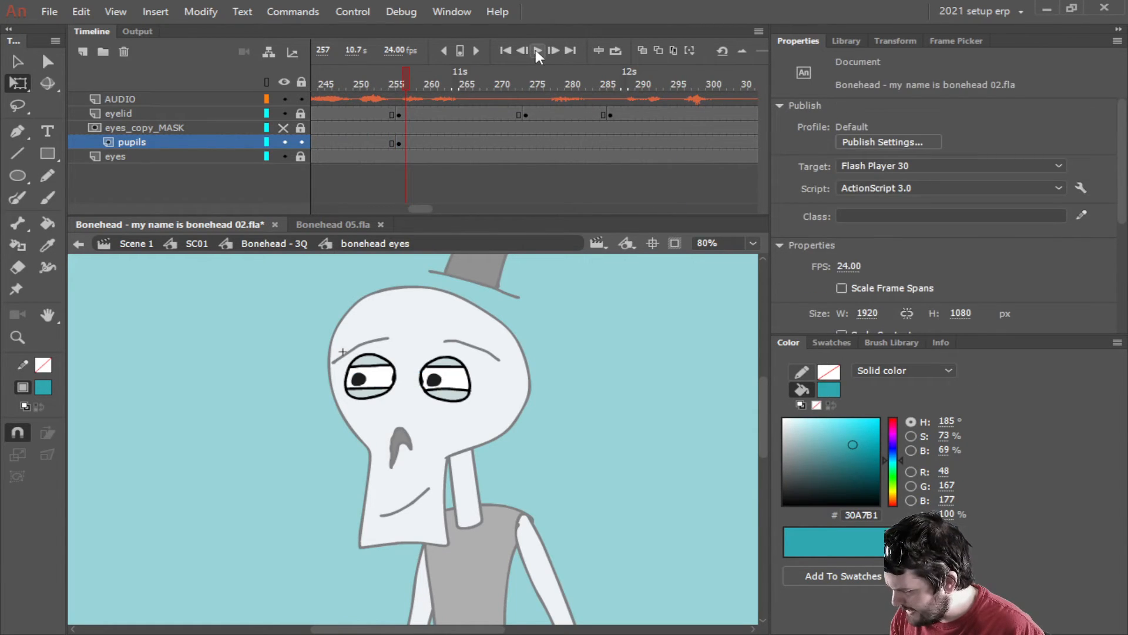
pyautogui.click(537, 52)
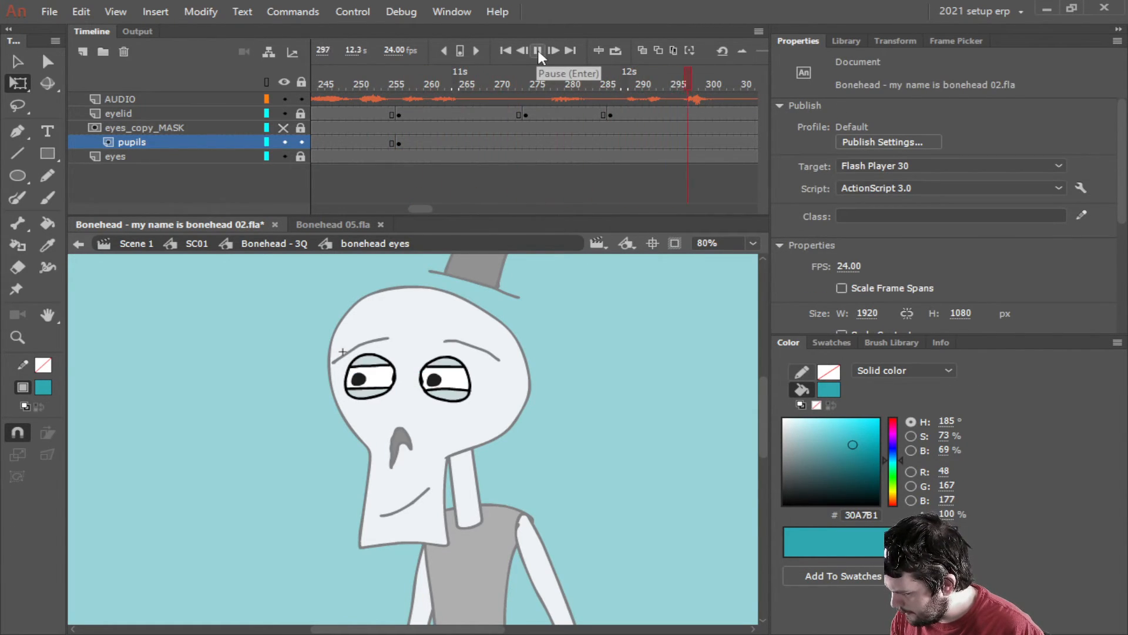
pyautogui.click(540, 142)
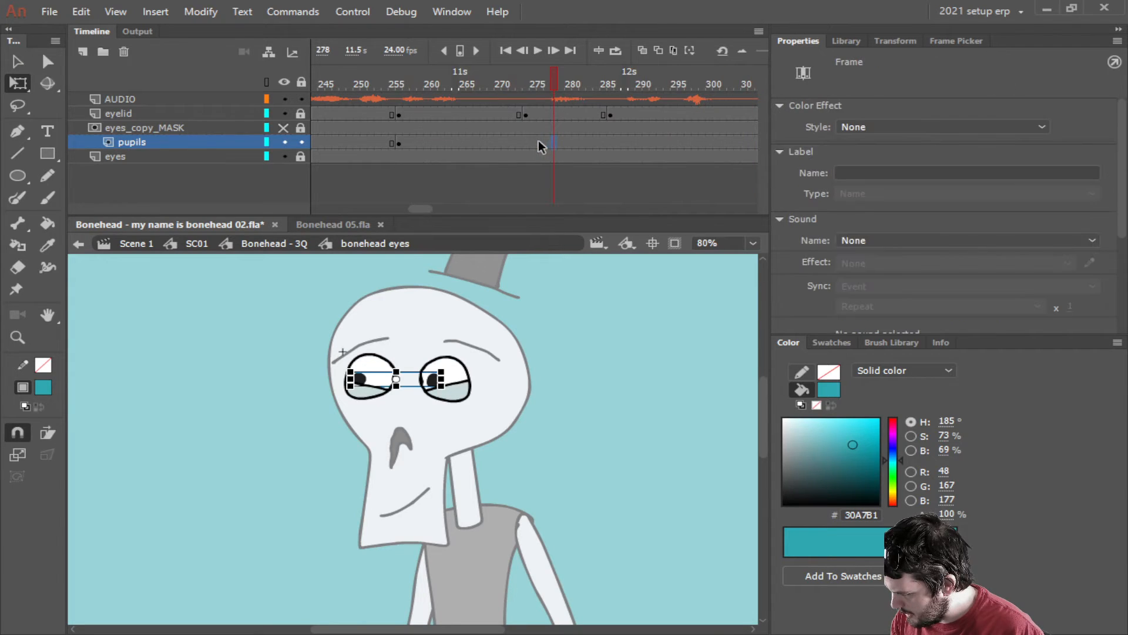
pyautogui.click(527, 143)
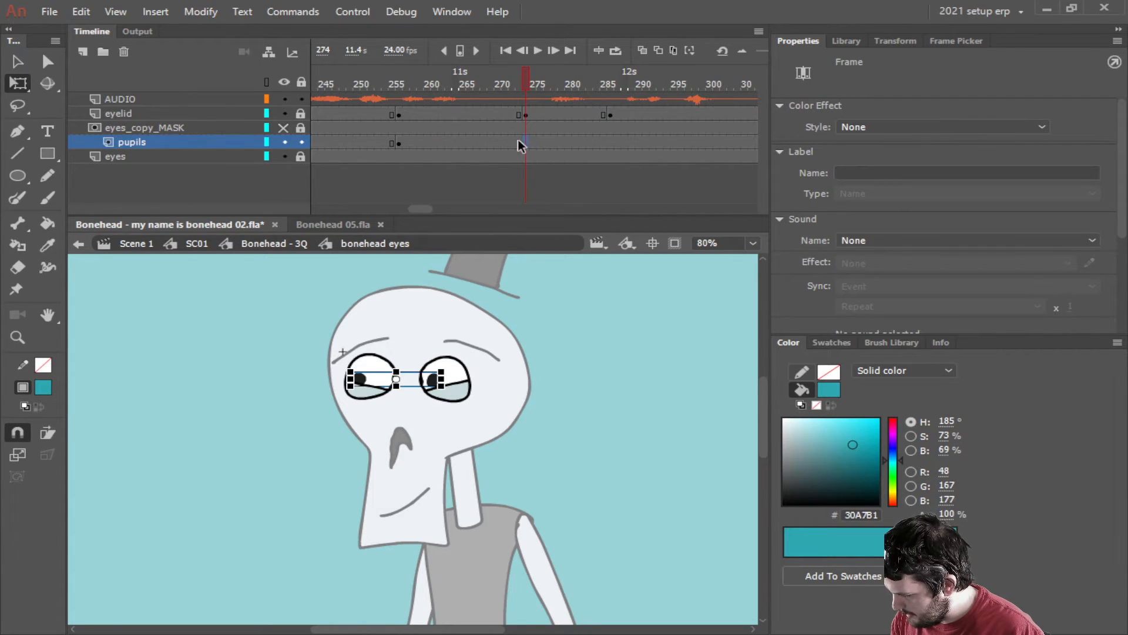
pyautogui.rightClick(526, 142)
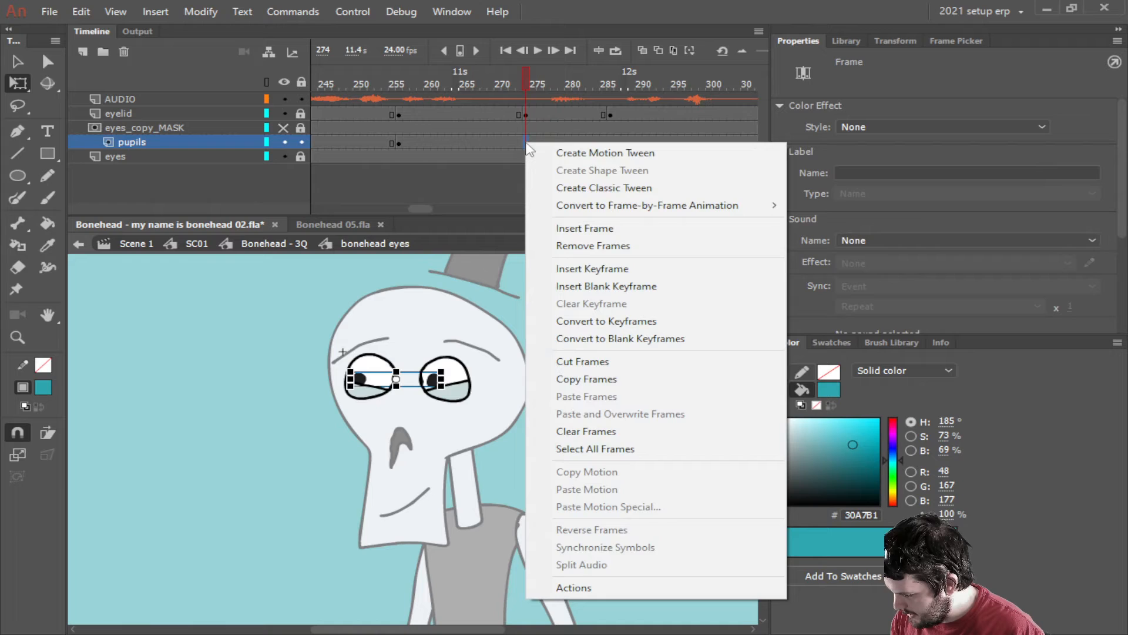
pyautogui.click(575, 262)
# Shift the pupils at frame 274 right, past the middle of the eyes, and play the result.
pyautogui.hotkey('shift', 'Right')
pyautogui.hotkey('shift', 'Right')
pyautogui.hotkey('shift', 'Right')
pyautogui.hotkey('shift', 'Right')
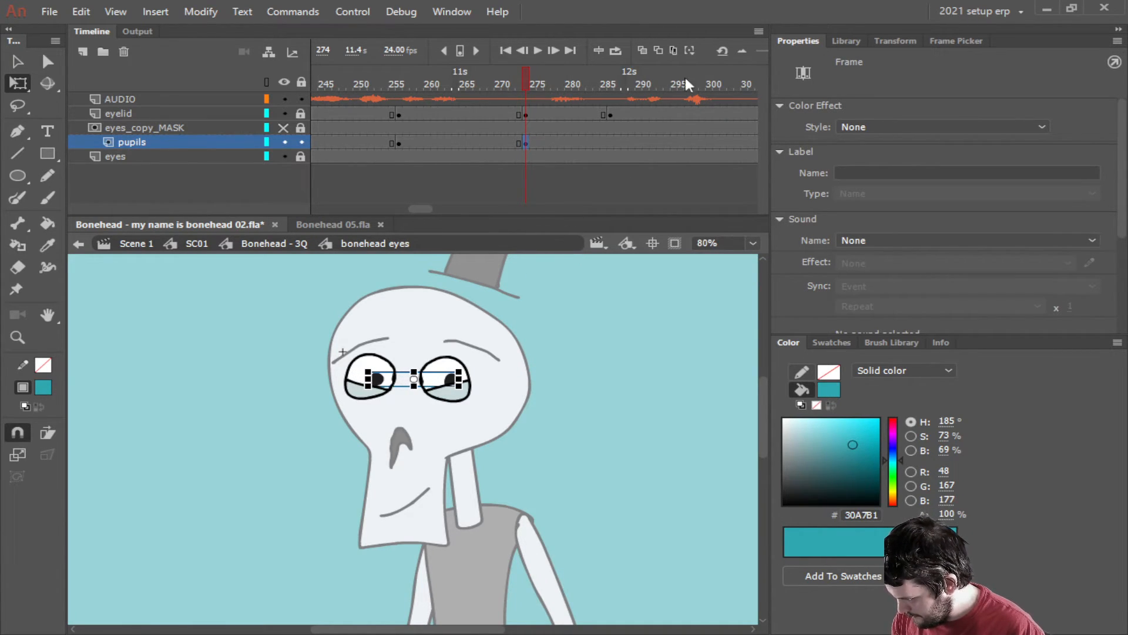
pyautogui.click(538, 51)
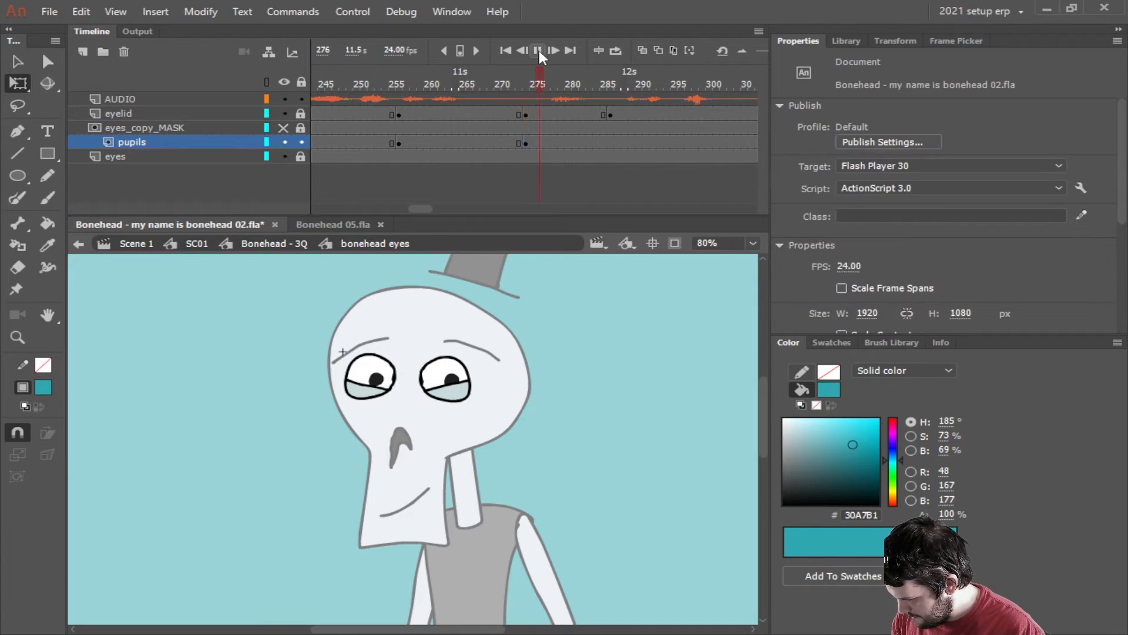
# Insert a keyframe on the pupils layer at frame 286 and nudge the pupils left, just short of the middle of the eyes.
pyautogui.click(611, 143)
pyautogui.rightClick(612, 143)
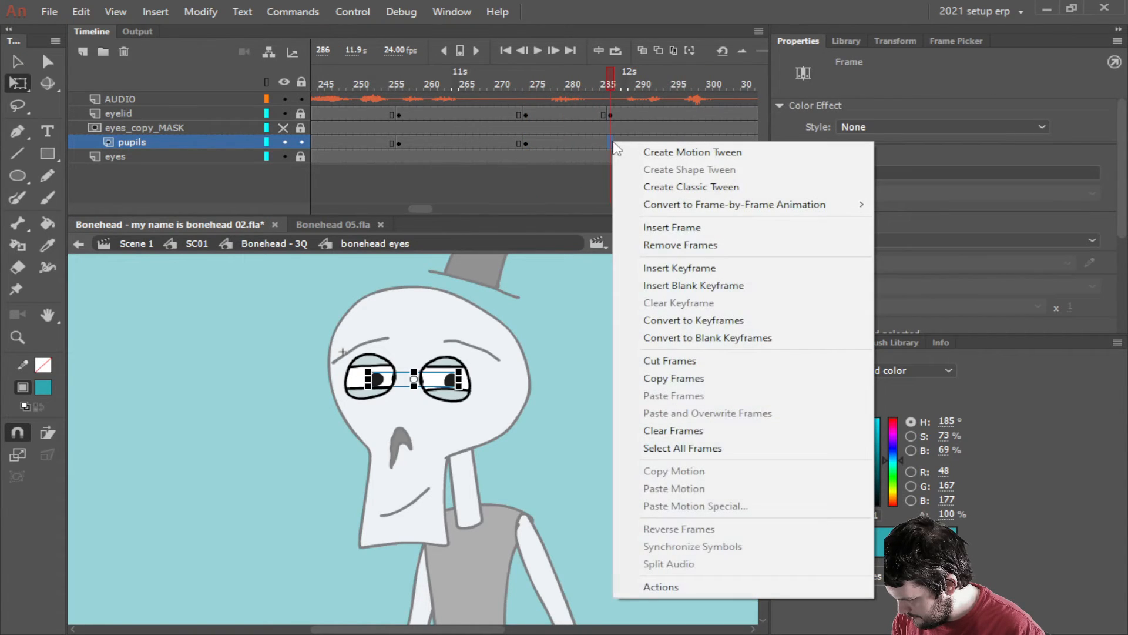
pyautogui.click(679, 268)
pyautogui.press('Left')
pyautogui.press('Left')
pyautogui.press('Left')
pyautogui.press('Left')
pyautogui.press('Left')
pyautogui.press('Left')
pyautogui.press('Left')
pyautogui.press('Left')
pyautogui.press('Left')
pyautogui.press('Left')
pyautogui.press('Left')
pyautogui.press('Left')
pyautogui.press('Left')
pyautogui.press('Left')
pyautogui.press('Left')
pyautogui.press('Left')
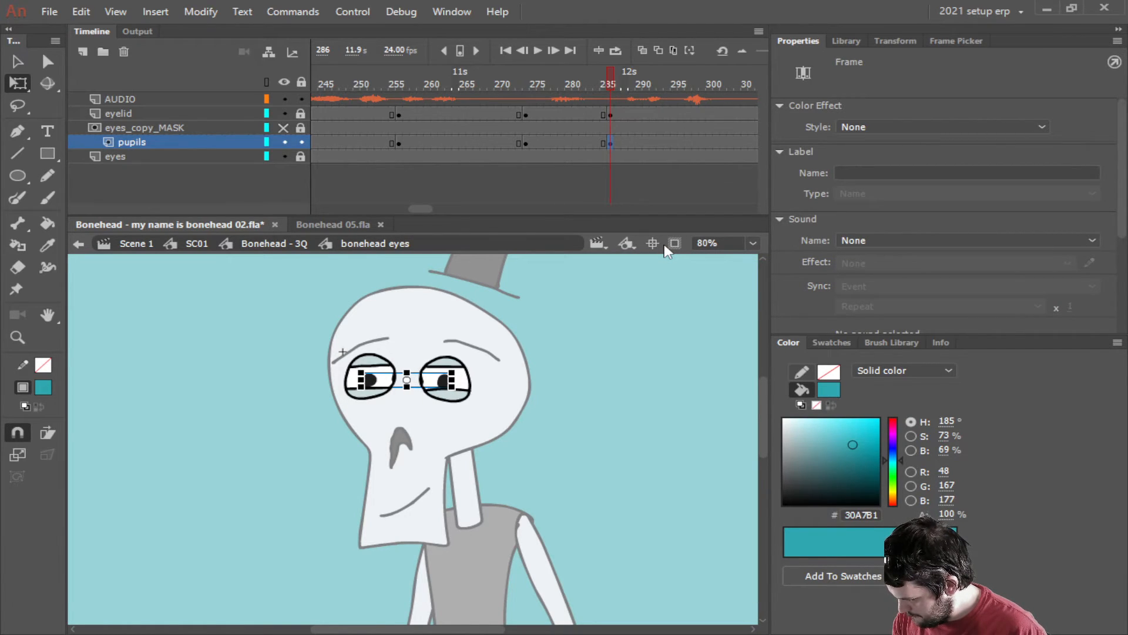
pyautogui.press('Left')
pyautogui.press('Left')
pyautogui.press('Left')
pyautogui.press('Left')
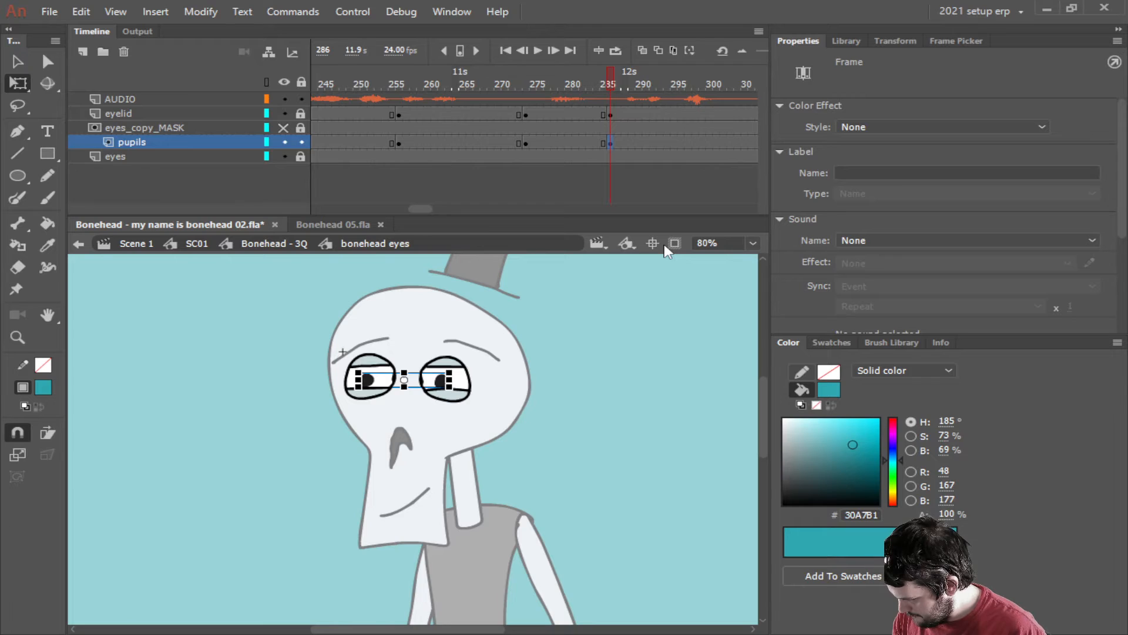
# Add a pupils keyframe at frame 271, create a classic tween from it to frame 274, and step through the movement.
pyautogui.click(525, 142)
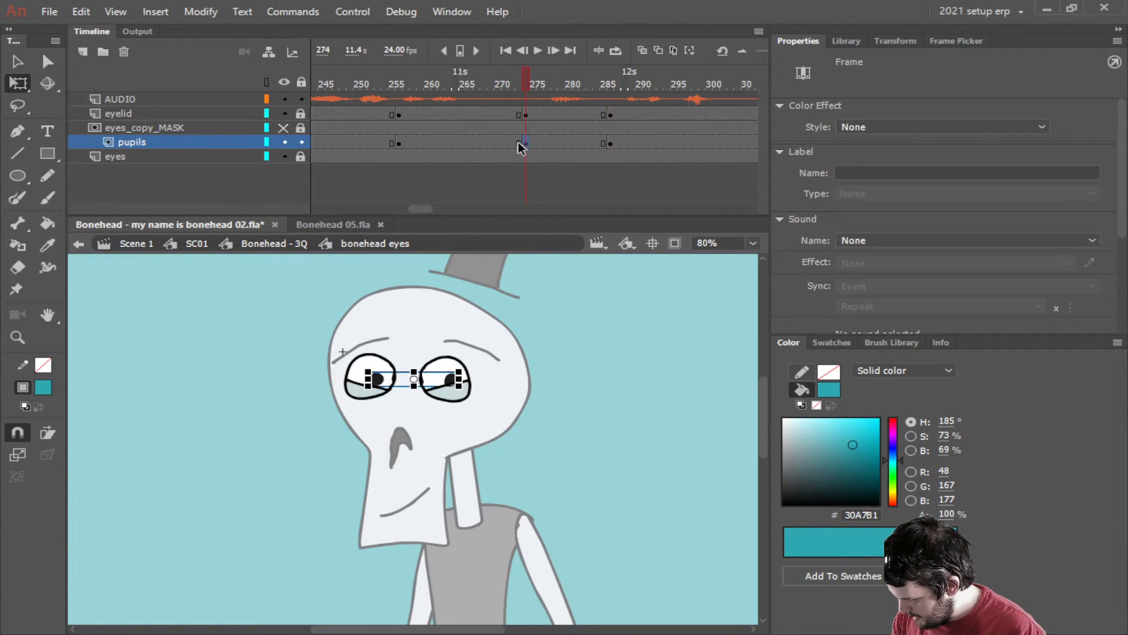
pyautogui.click(511, 142)
pyautogui.click(506, 143)
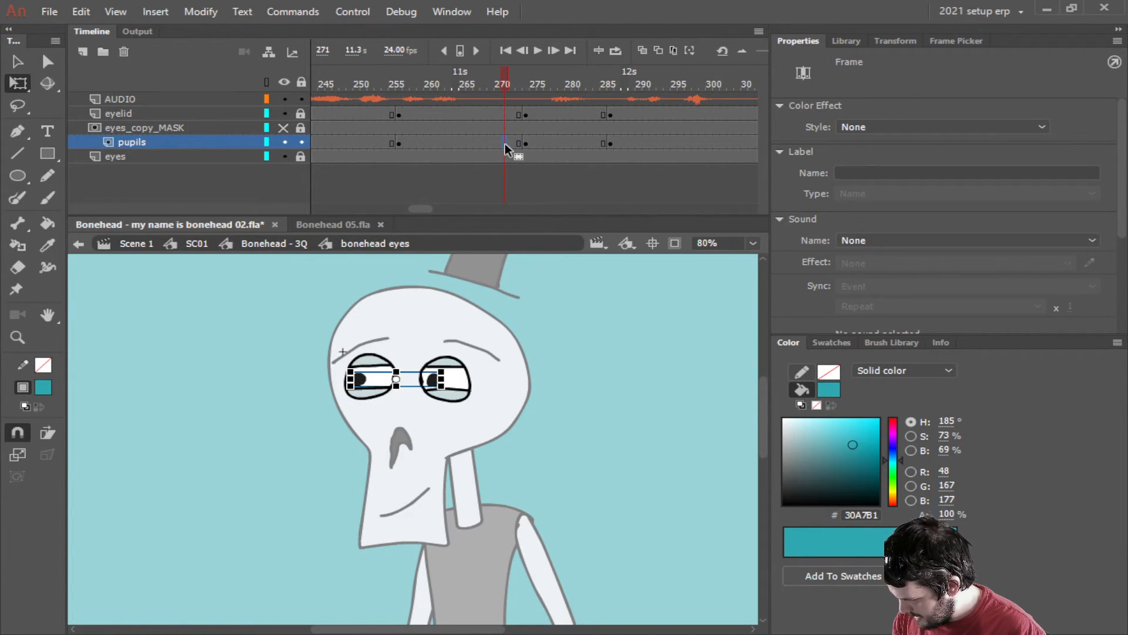
pyautogui.rightClick(505, 144)
pyautogui.click(548, 271)
pyautogui.rightClick(513, 142)
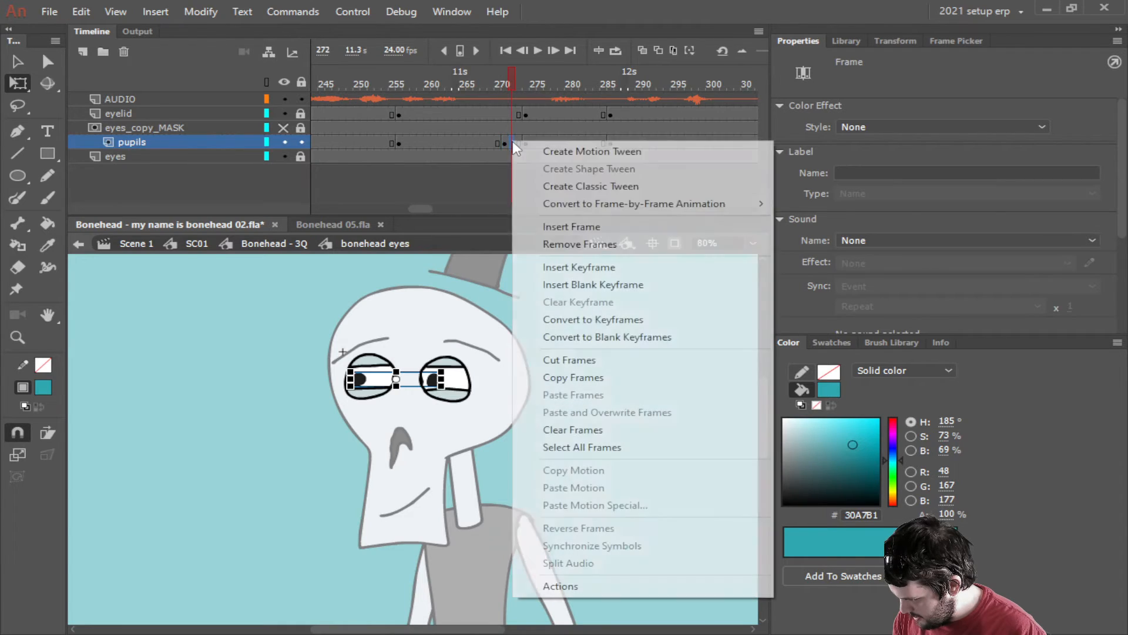
pyautogui.click(561, 186)
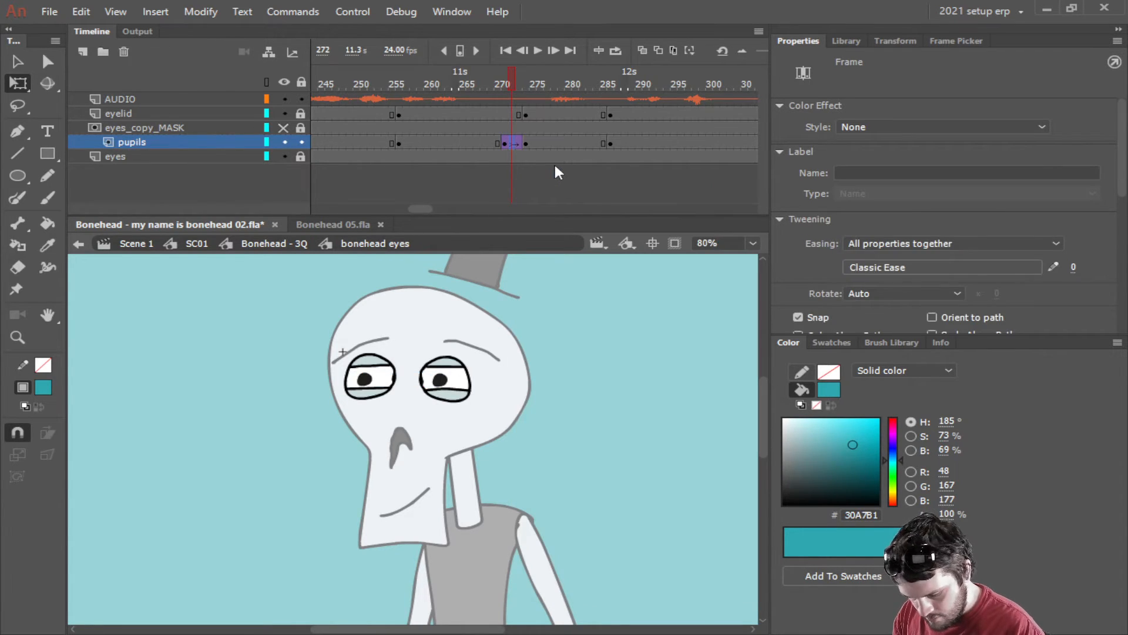
pyautogui.press(',')
pyautogui.press('.')
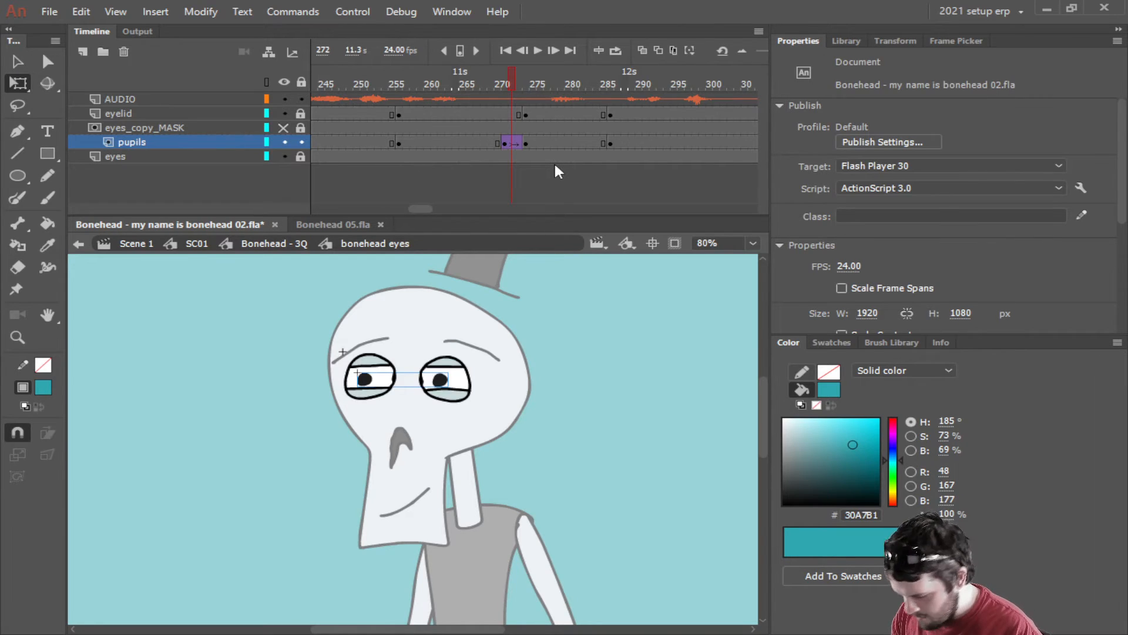
pyautogui.press('.')
pyautogui.press('.')
pyautogui.press('.')
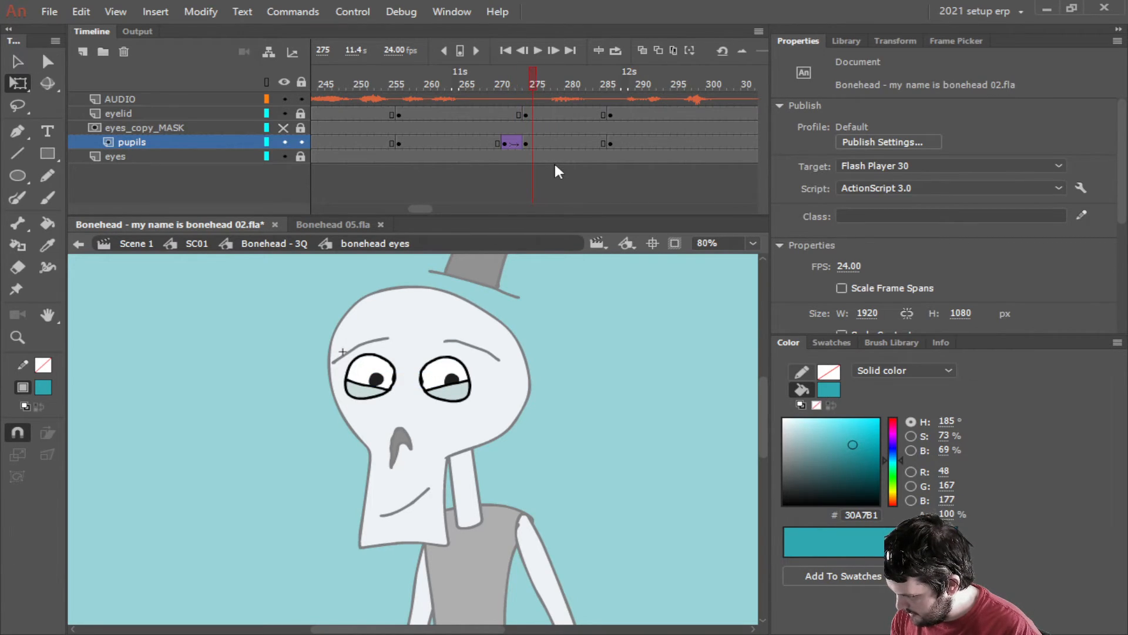
# Play the audio on past the blink and insert a keyframe on the pupils layer at frame 315, where the lids are nearly closed.
pyautogui.moveTo(424, 207)
pyautogui.mouseDown()
pyautogui.moveTo(518, 200)
pyautogui.moveTo(415, 200)
pyautogui.moveTo(433, 199)
pyautogui.mouseUp()
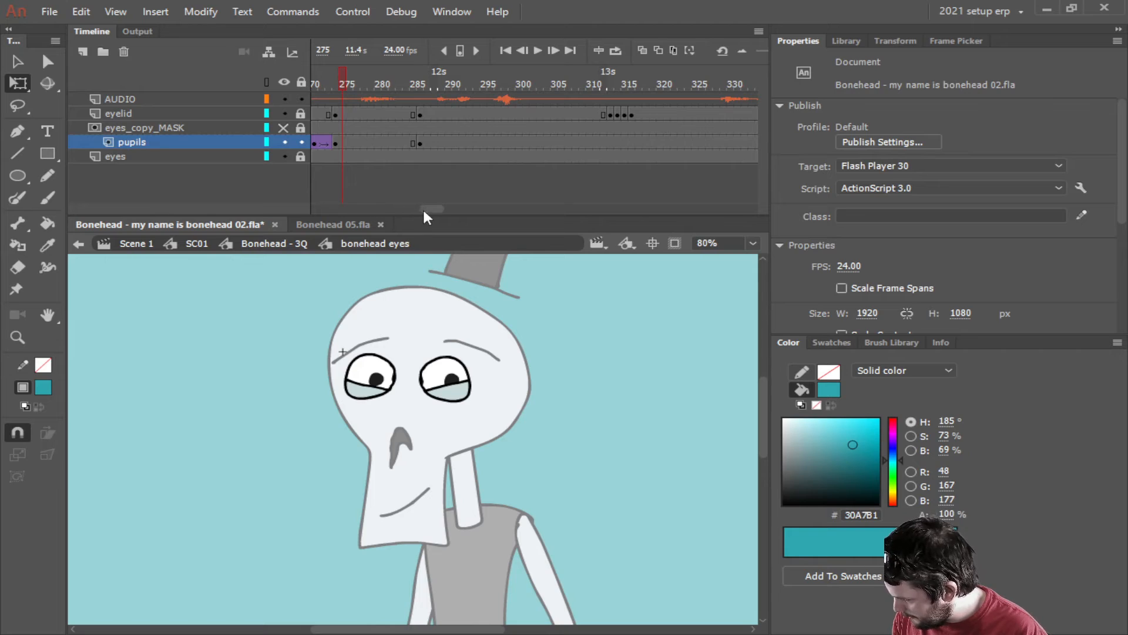
pyautogui.hscroll(2, 425, 207)
pyautogui.click(537, 51)
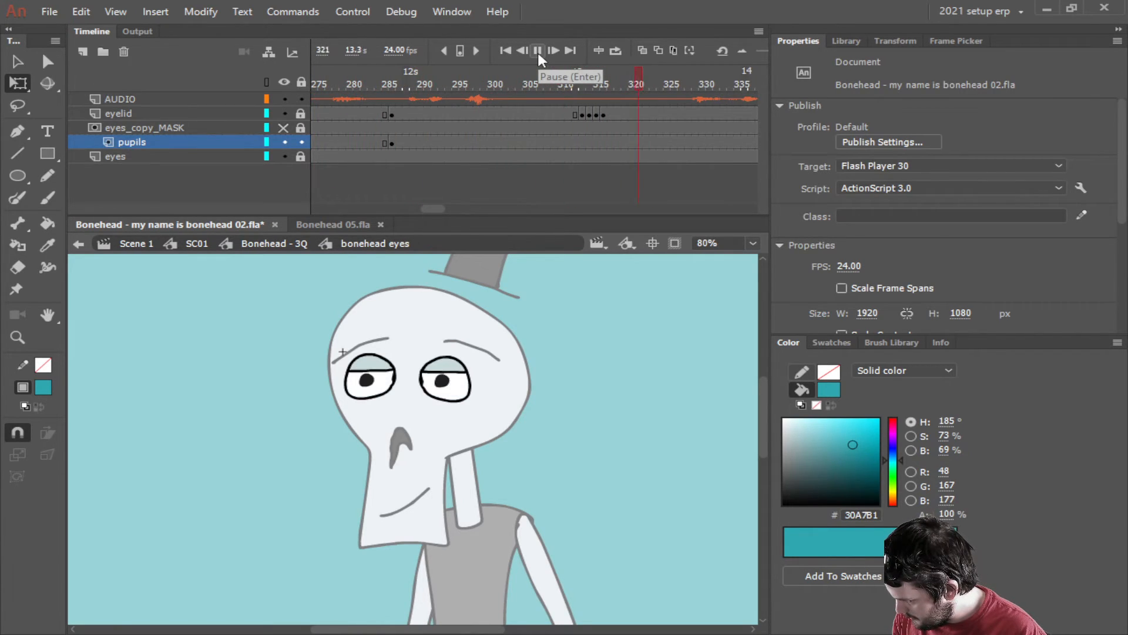
pyautogui.press('Return')
pyautogui.moveTo(455, 209); pyautogui.dragTo(438, 209)
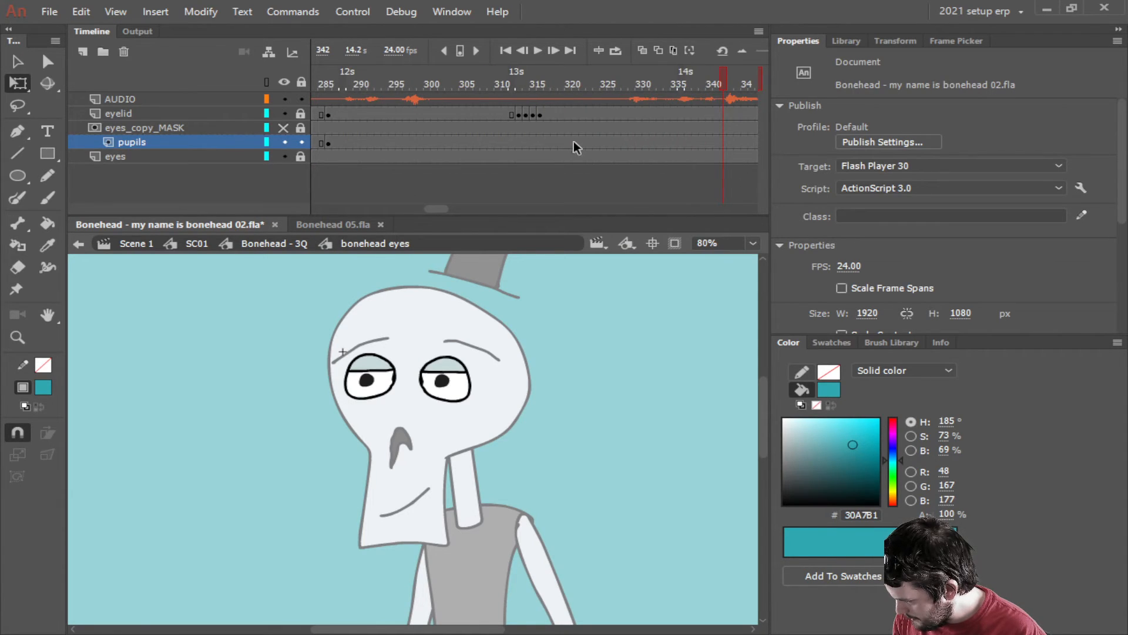
pyautogui.click(589, 144)
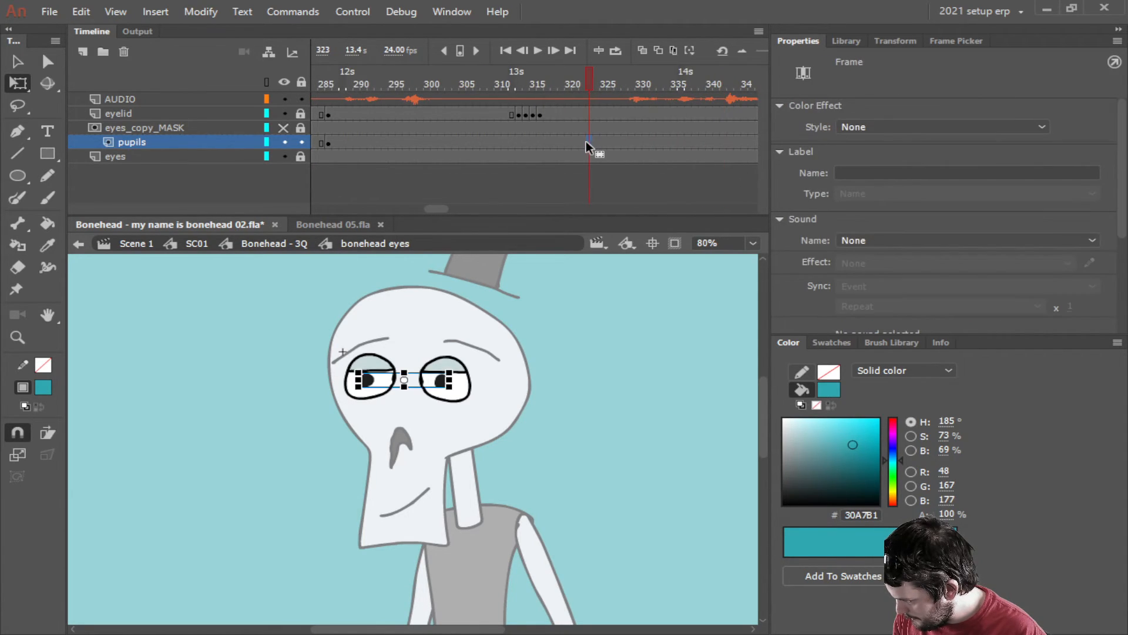
pyautogui.click(542, 143)
pyautogui.click(538, 141)
pyautogui.click(530, 139)
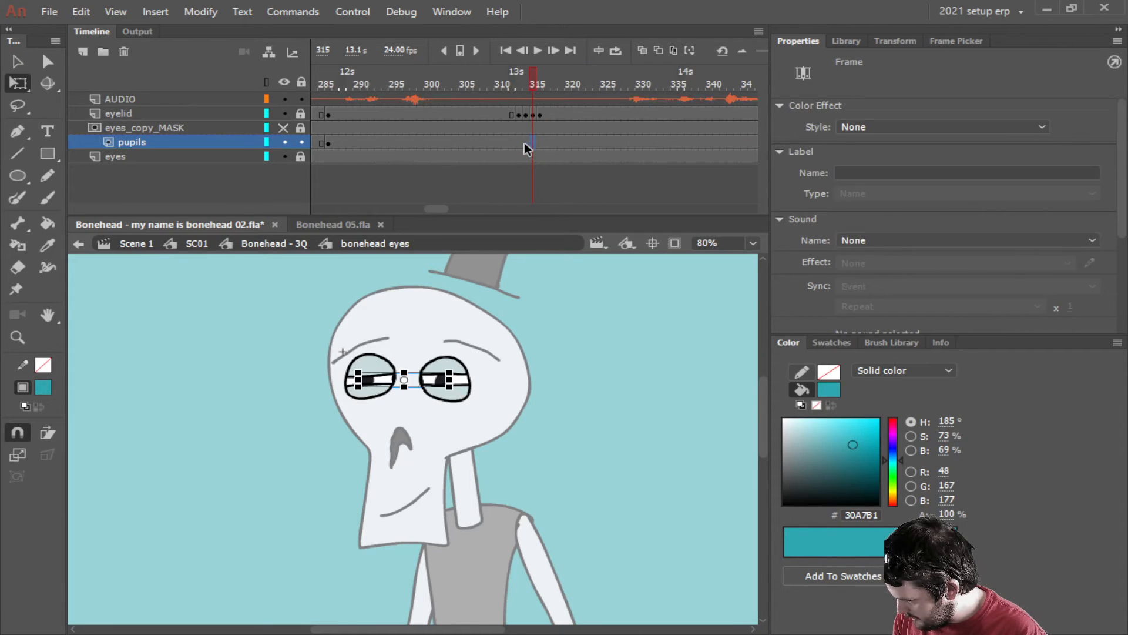
pyautogui.click(524, 142)
pyautogui.click(531, 143)
pyautogui.rightClick(531, 145)
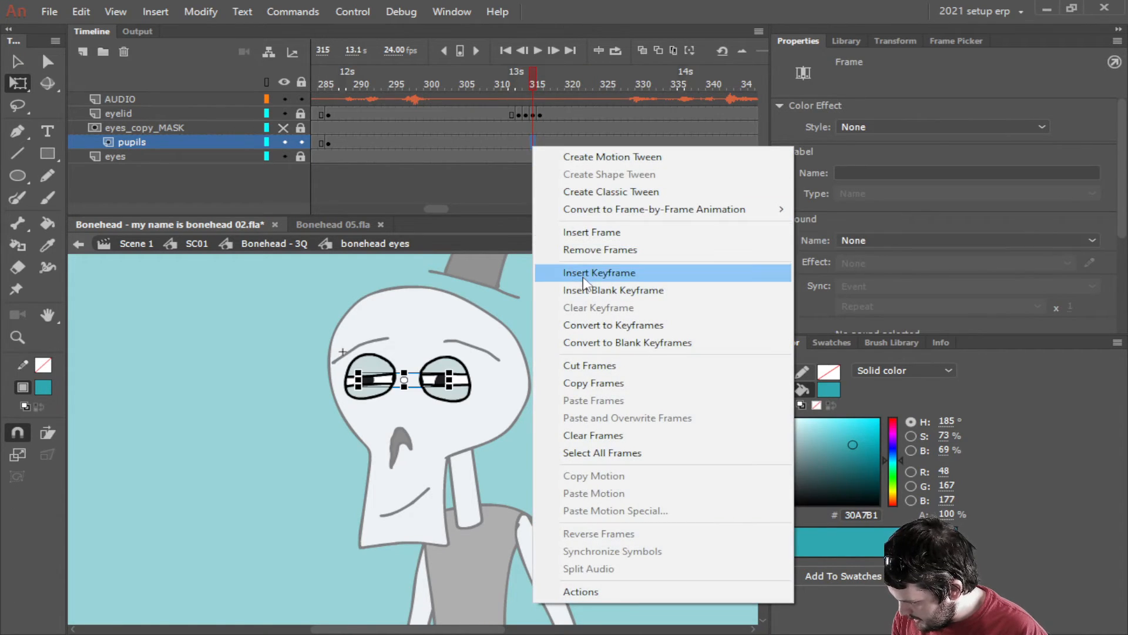
pyautogui.click(585, 272)
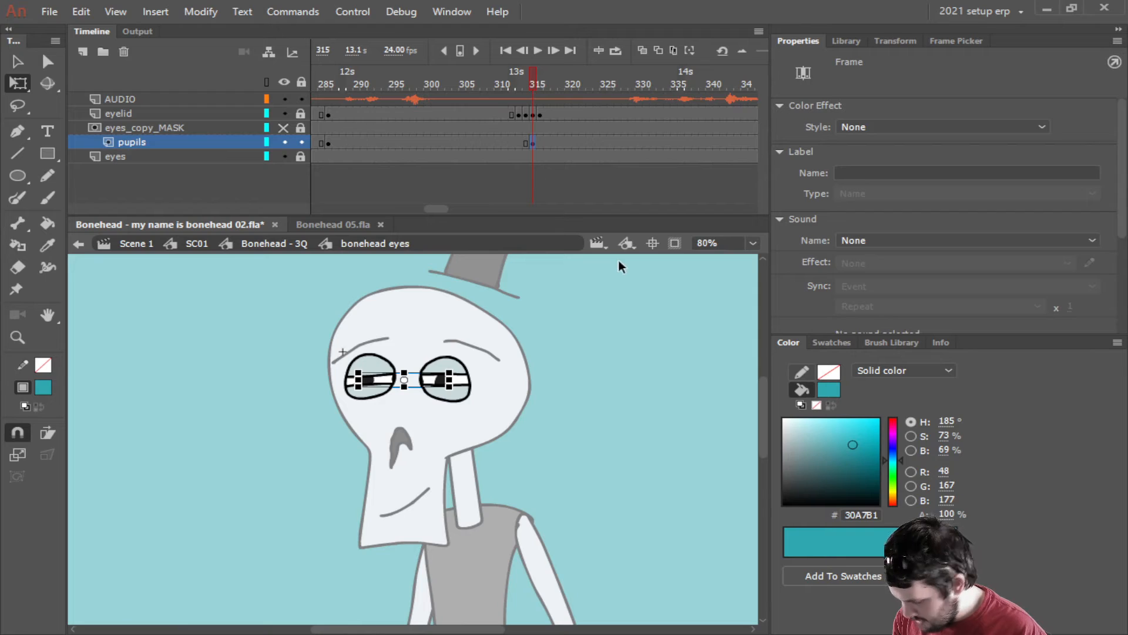
# Nudge the pupils at frame 315 slightly up and left within the nearly closed eyes.
pyautogui.press('Up')
pyautogui.press('Up')
pyautogui.press('Up')
pyautogui.press('Up')
pyautogui.press('Up')
pyautogui.press('Up')
pyautogui.press('Up')
pyautogui.press('Up')
pyautogui.press('Up')
pyautogui.press('Up')
pyautogui.press('Up')
pyautogui.press('Up')
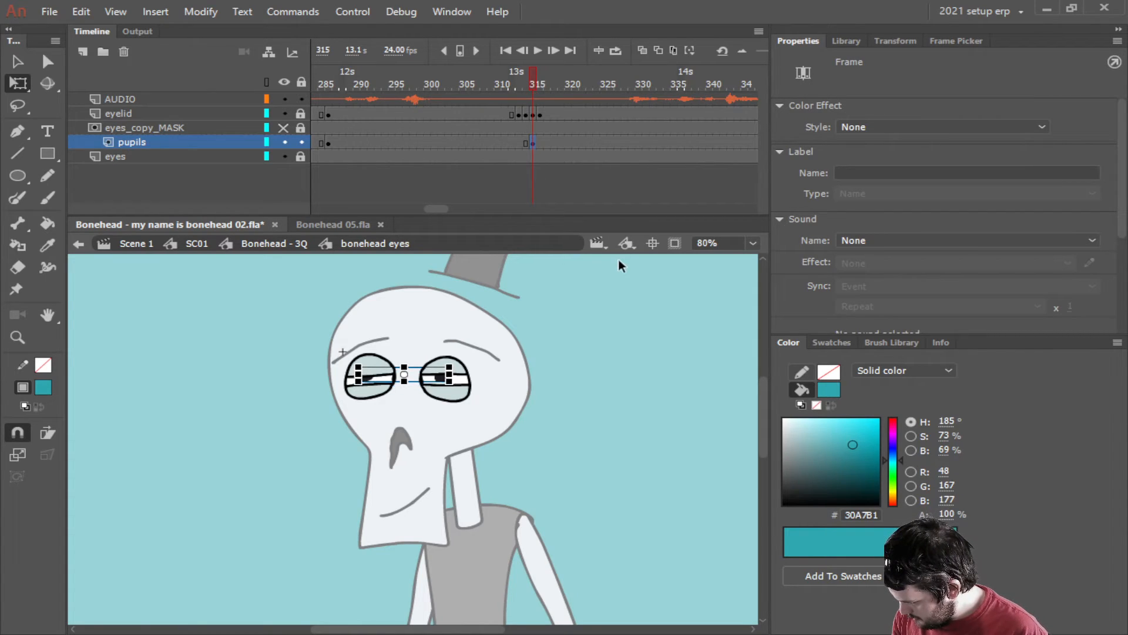
pyautogui.press('Left')
pyautogui.press('Left')
pyautogui.press('Left')
pyautogui.press('Left')
pyautogui.press('Left')
pyautogui.press('Left')
pyautogui.press('Left')
pyautogui.press('Left')
pyautogui.press('Left')
pyautogui.press('Left')
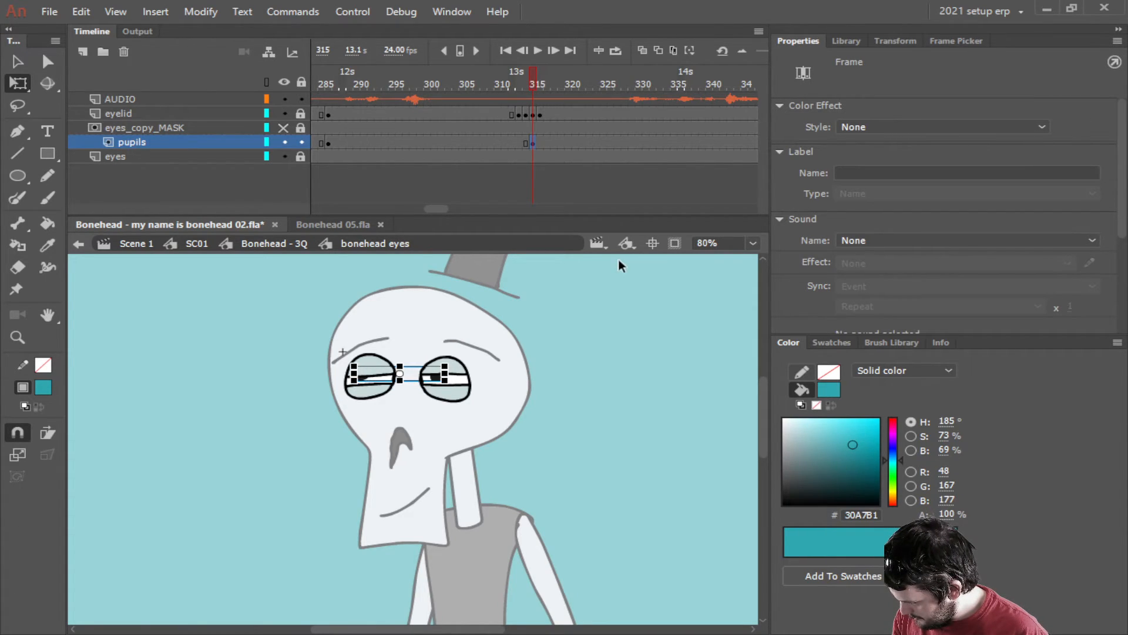
# Nudge the pupils at frame 315 slightly farther left and step through frames 316 and 317 to check them.
pyautogui.press('Left')
pyautogui.press('Left')
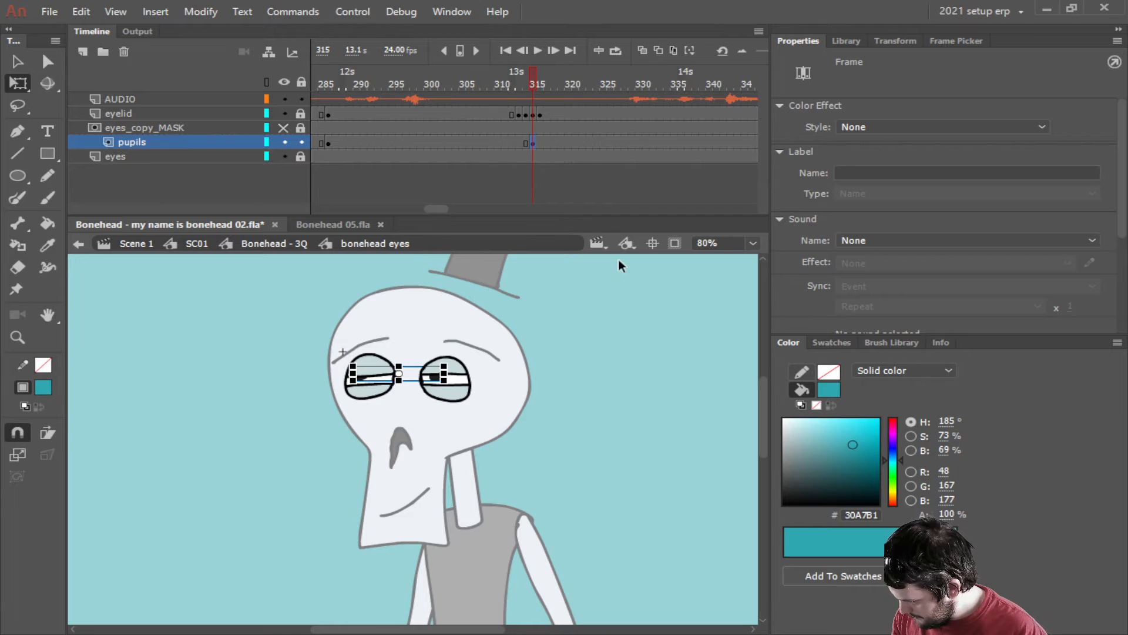
pyautogui.click(542, 144)
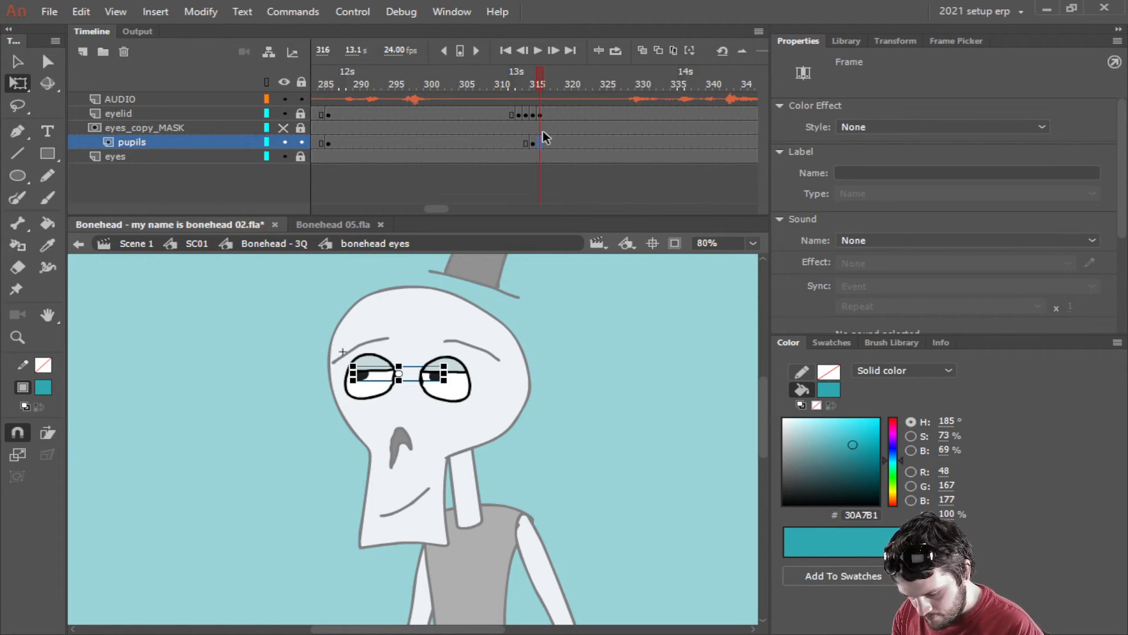
pyautogui.press('.')
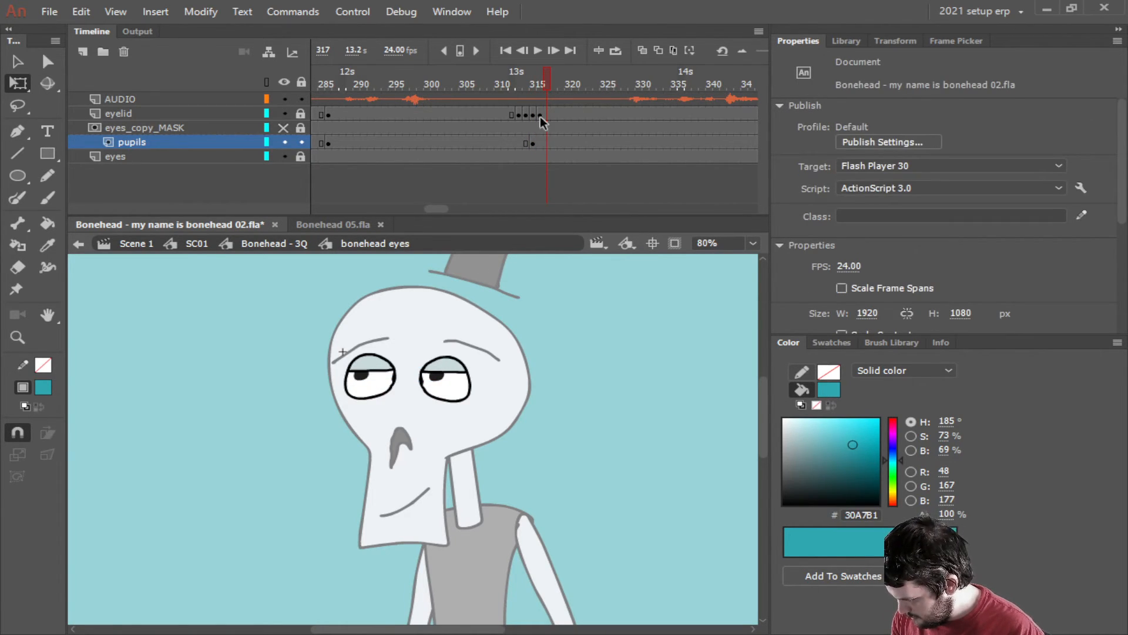
# Play the audio on to the next blink and insert a keyframe on the pupils layer at frame 355.
pyautogui.click(543, 52)
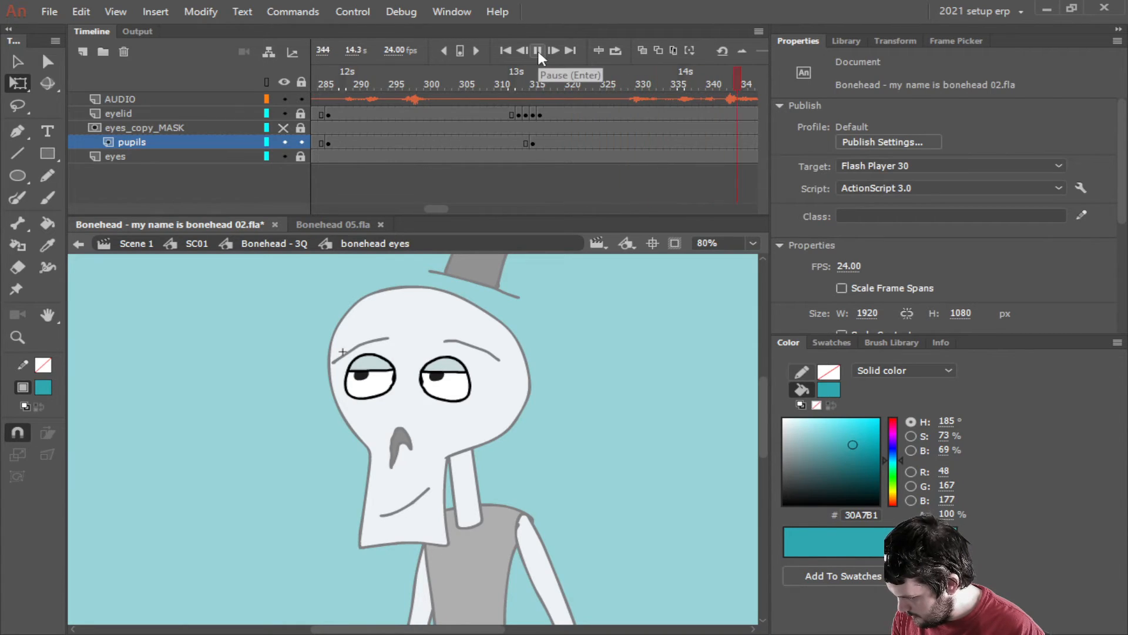
pyautogui.click(539, 51)
pyautogui.moveTo(460, 207); pyautogui.dragTo(455, 208)
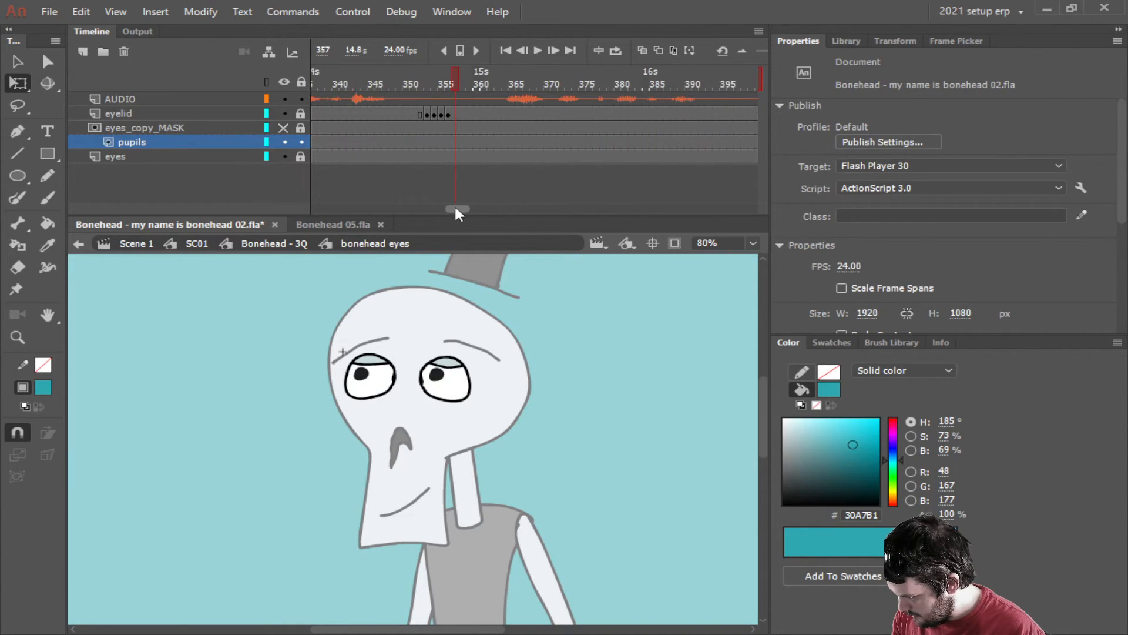
pyautogui.click(457, 143)
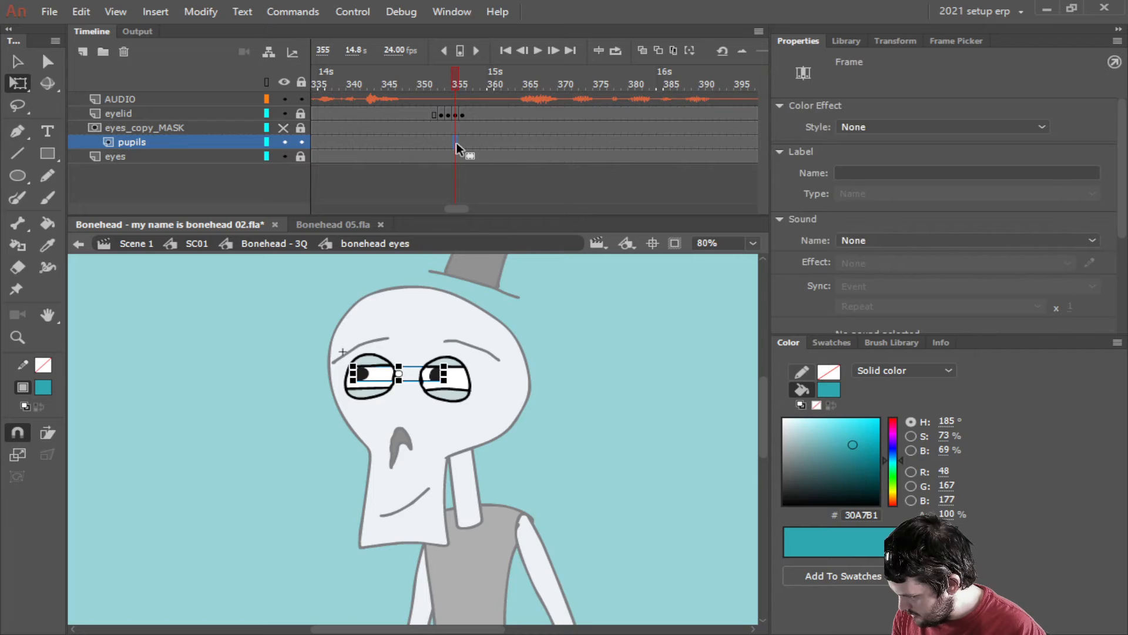
pyautogui.click(449, 141)
pyautogui.click(454, 143)
pyautogui.rightClick(454, 143)
pyautogui.click(497, 268)
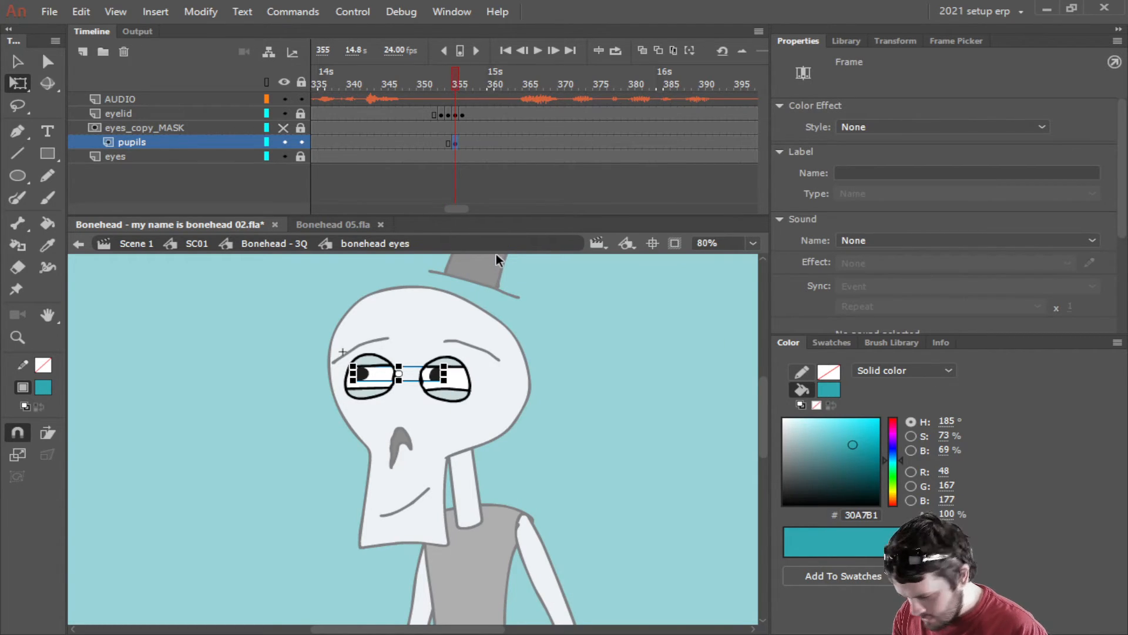
# Nudge the pupils at frame 355 right and down, just below the middle of the half-open eyes.
pyautogui.press('Right')
pyautogui.press('Right')
pyautogui.press('Right')
pyautogui.press('Right')
pyautogui.hotkey('shift', 'Down')
pyautogui.hotkey('shift', 'Down')
pyautogui.hotkey('shift', 'Right')
pyautogui.hotkey('shift', 'Right')
pyautogui.hotkey('shift', 'Right')
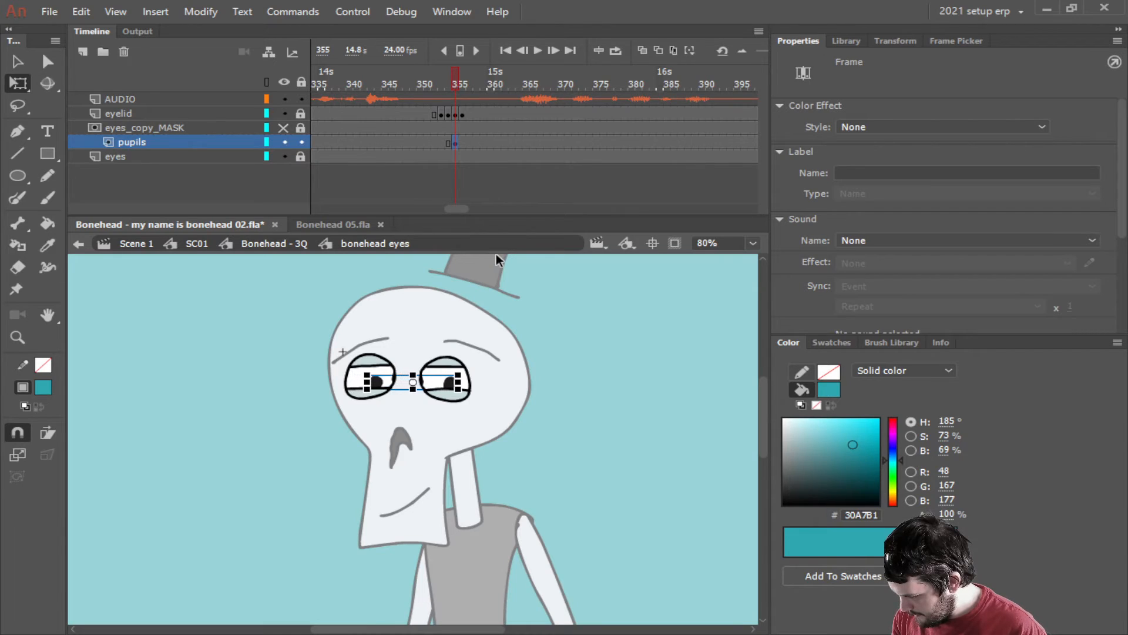
pyautogui.press('Up')
pyautogui.press('Up')
pyautogui.press('Up')
pyautogui.press('Up')
pyautogui.press('Up')
pyautogui.press('Up')
pyautogui.press('Left')
pyautogui.press('Left')
pyautogui.press('Left')
pyautogui.press('Left')
pyautogui.press('Left')
pyautogui.press('Left')
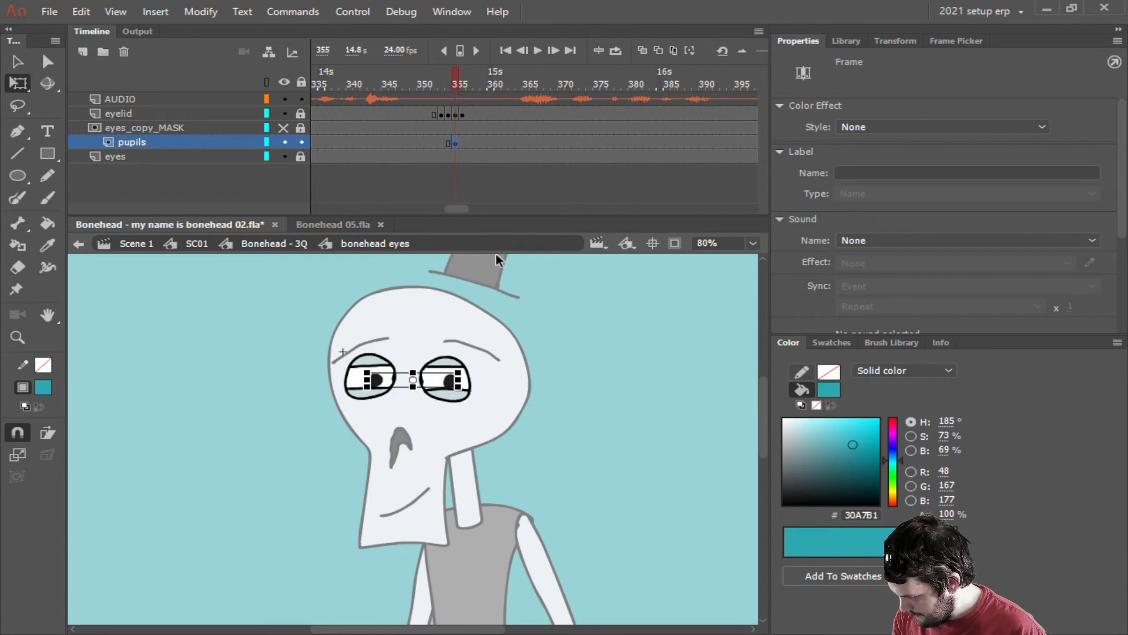
pyautogui.press('Down')
pyautogui.press('Down')
pyautogui.press('Down')
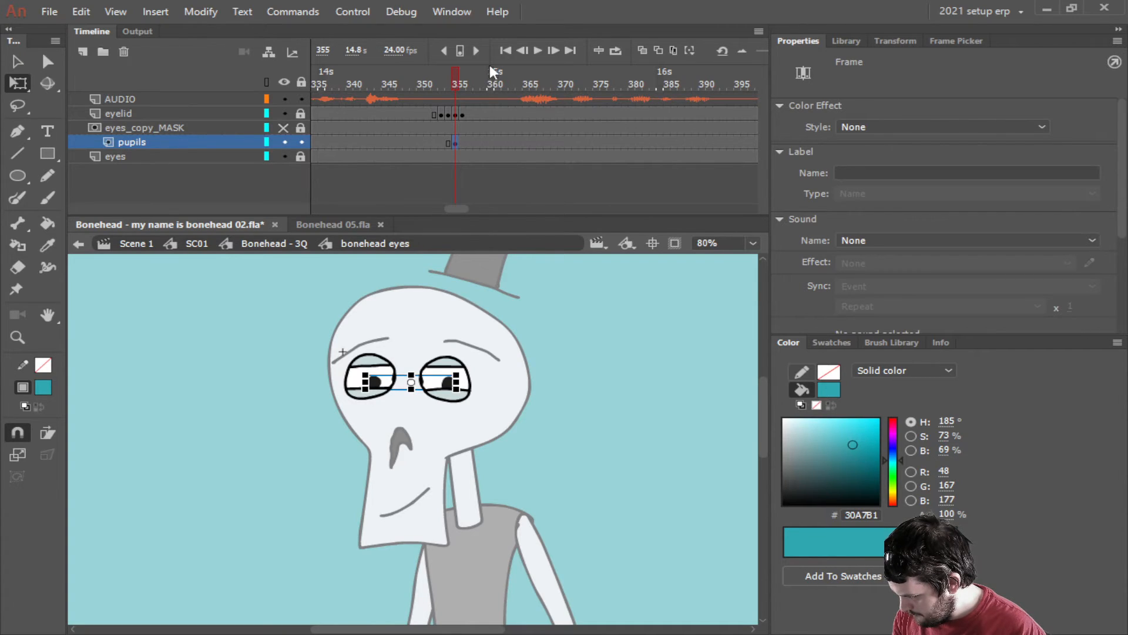
# Play the audio on past the blink and insert a keyframe on the pupils layer at frame 382.
pyautogui.click(538, 51)
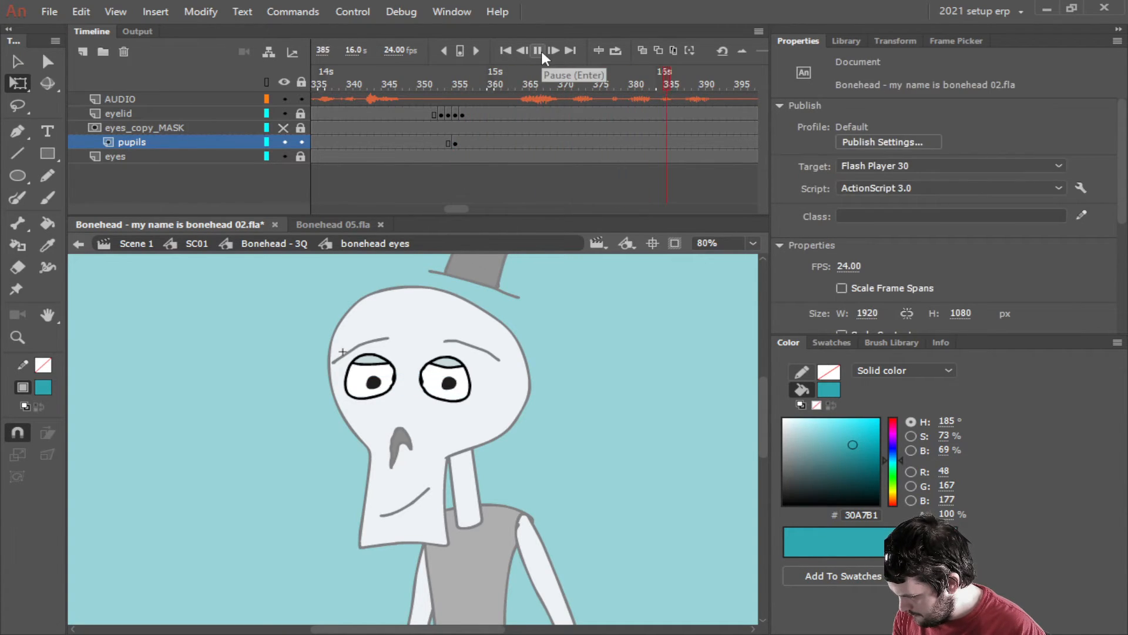
pyautogui.click(544, 53)
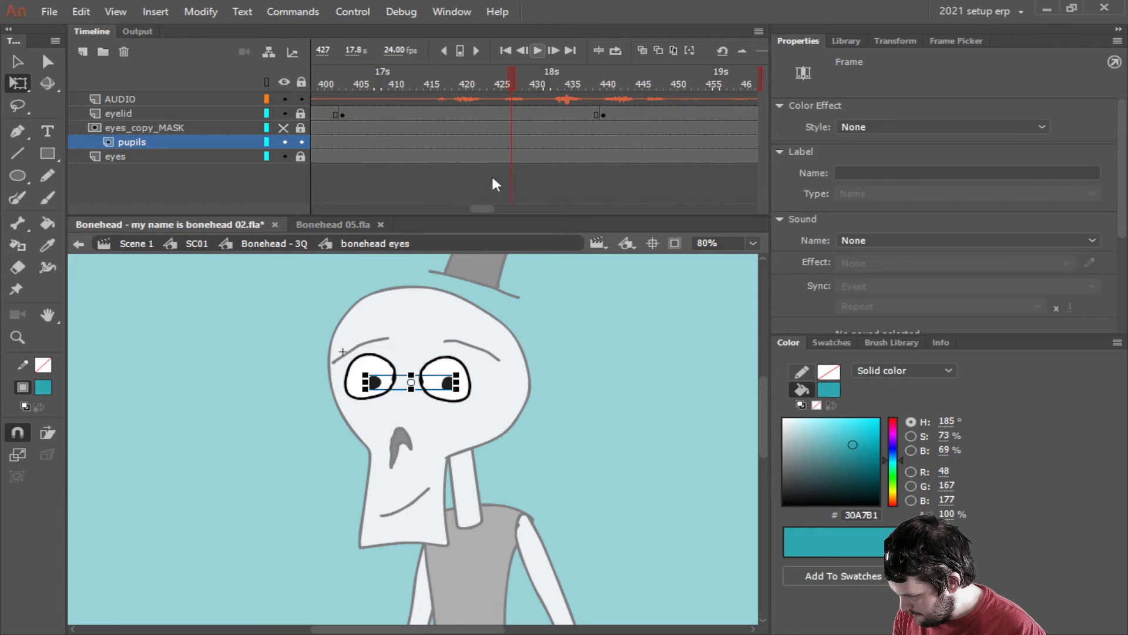
pyautogui.moveTo(480, 209)
pyautogui.mouseDown()
pyautogui.moveTo(454, 207)
pyautogui.moveTo(474, 198)
pyautogui.mouseUp()
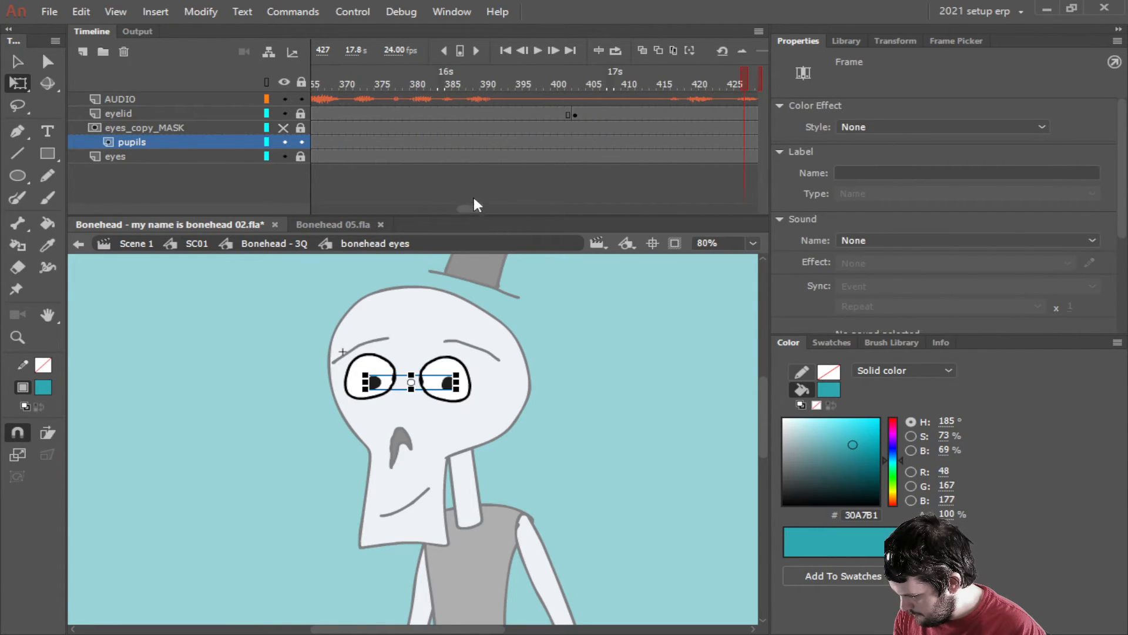
pyautogui.click(427, 143)
pyautogui.rightClick(429, 143)
pyautogui.click(476, 270)
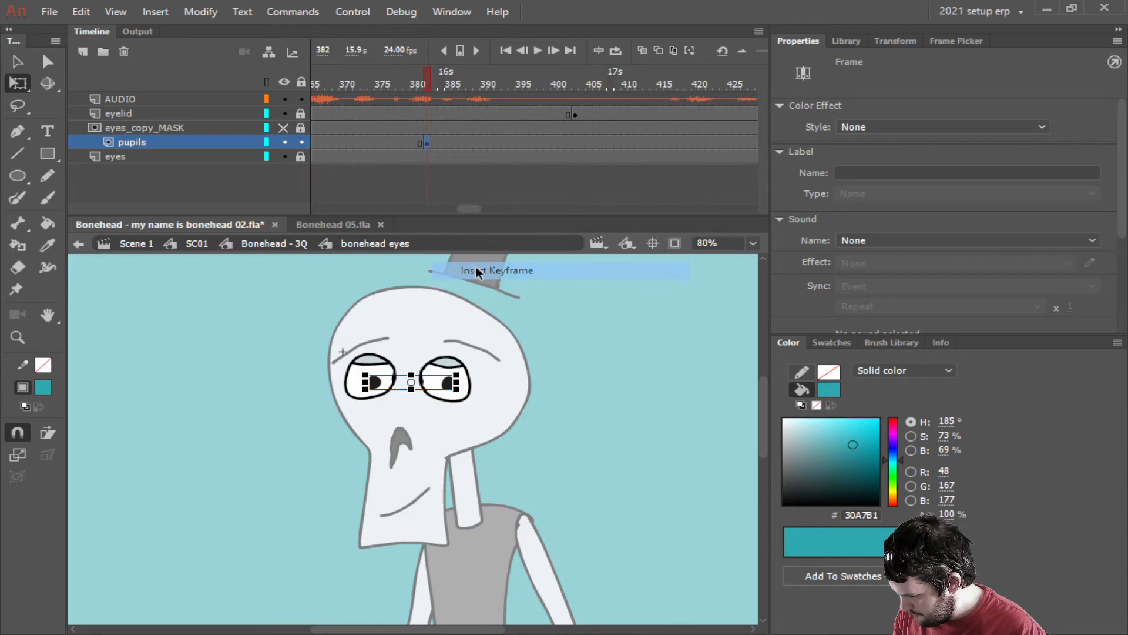
# Nudge the pupils at frame 382 straight up to about the middle height of the eyes.
pyautogui.press('Up')
pyautogui.press('Up')
pyautogui.press('Up')
pyautogui.press('Up')
pyautogui.press('Up')
pyautogui.press('Up')
pyautogui.press('Up')
pyautogui.press('Up')
pyautogui.press('Up')
pyautogui.press('Up')
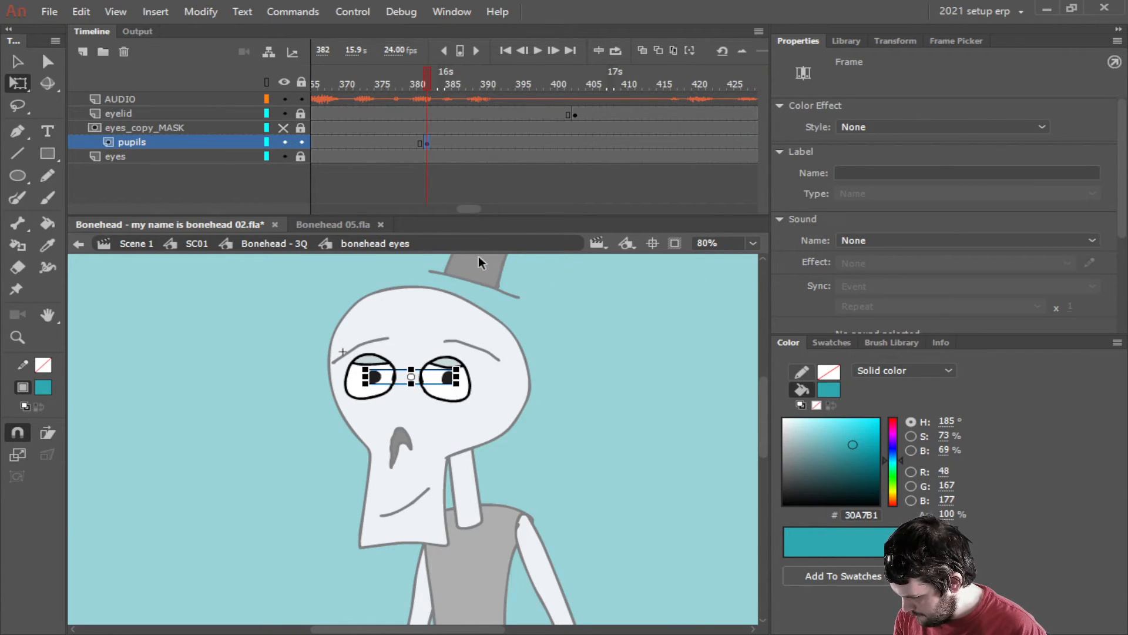
pyautogui.press('Up')
pyautogui.press('Up')
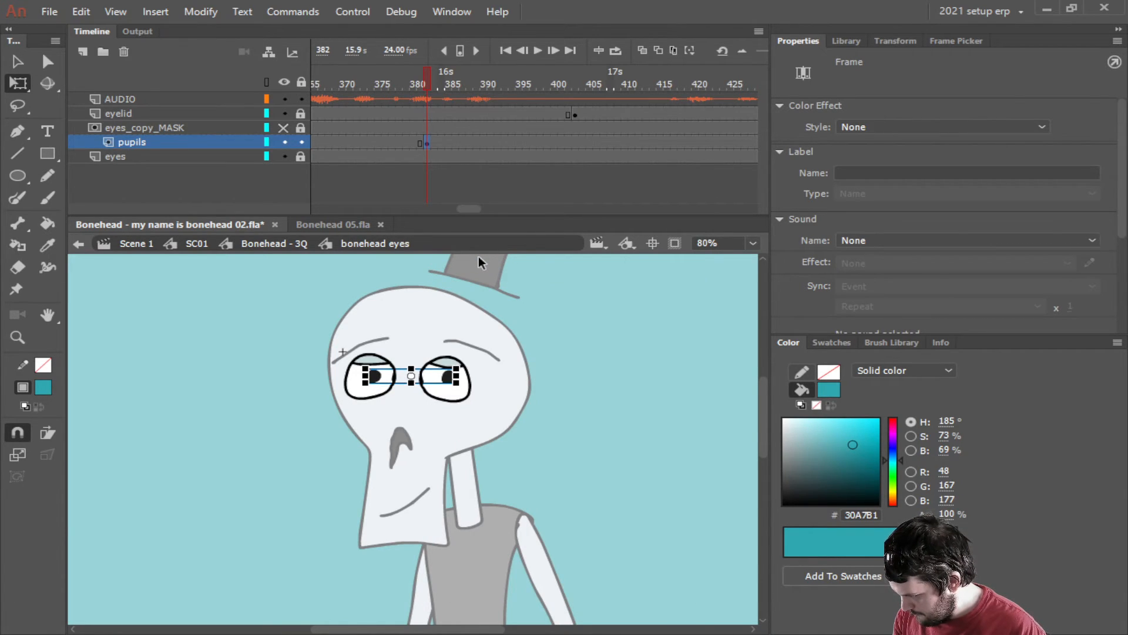
# Insert a keyframe on the pupils layer at frame 415 and nudge the pupils to the left edge of the eyes.
pyautogui.click(659, 143)
pyautogui.rightClick(658, 143)
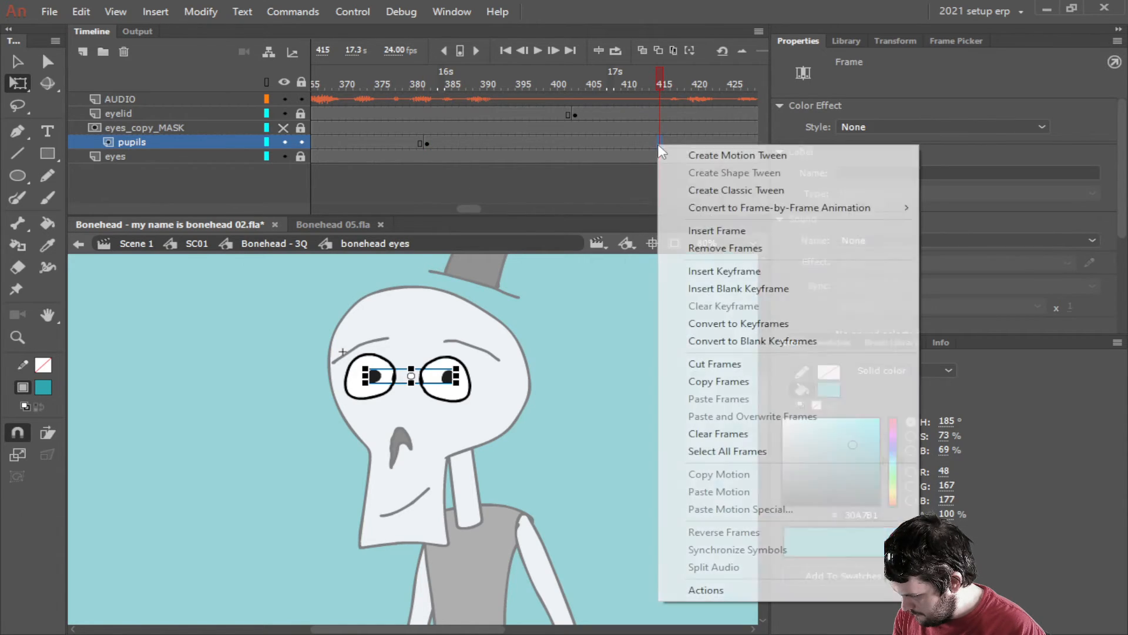
pyautogui.click(711, 270)
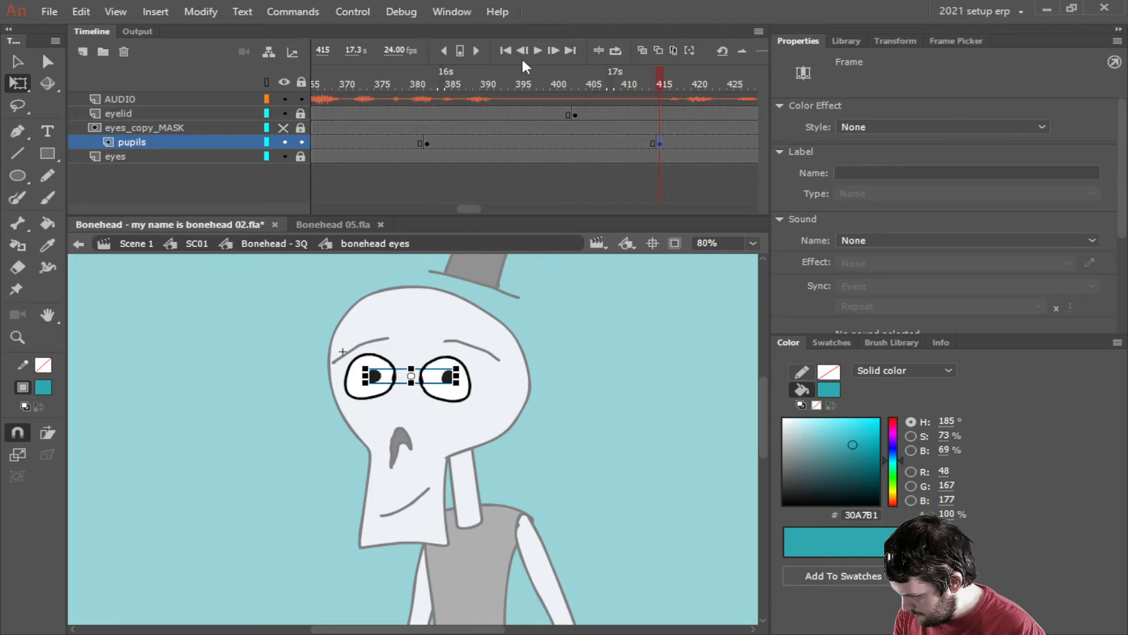
pyautogui.hotkey('shift', 'Left')
pyautogui.hotkey('shift', 'Left')
pyautogui.hotkey('shift', 'Left')
pyautogui.hotkey('shift', 'Left')
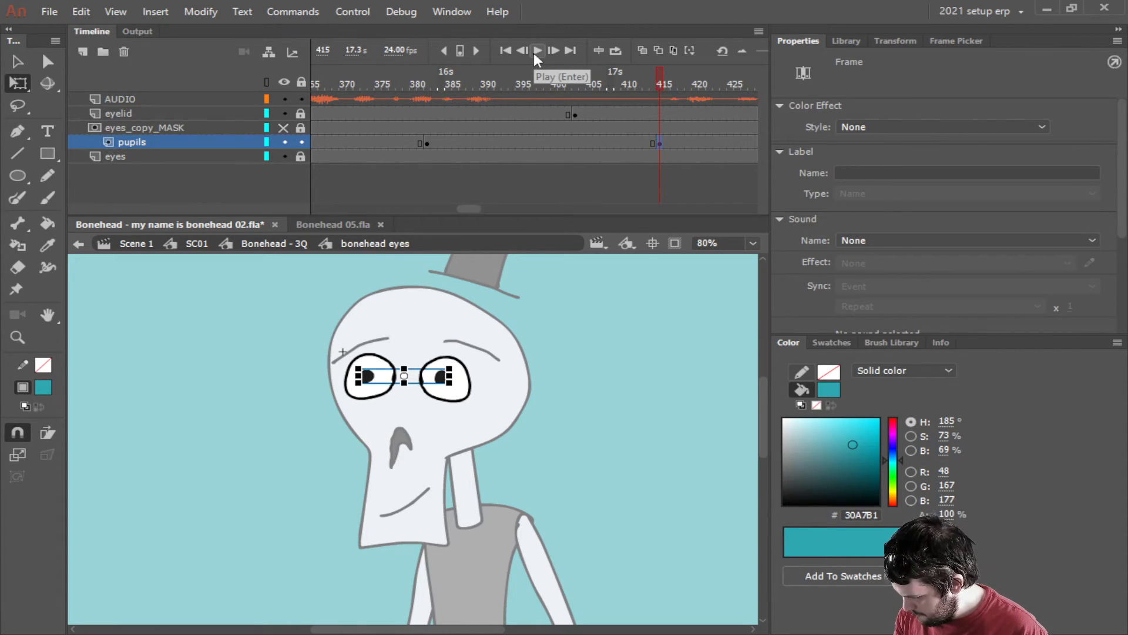
pyautogui.hotkey('shift', 'Left')
pyautogui.hotkey('shift', 'Left')
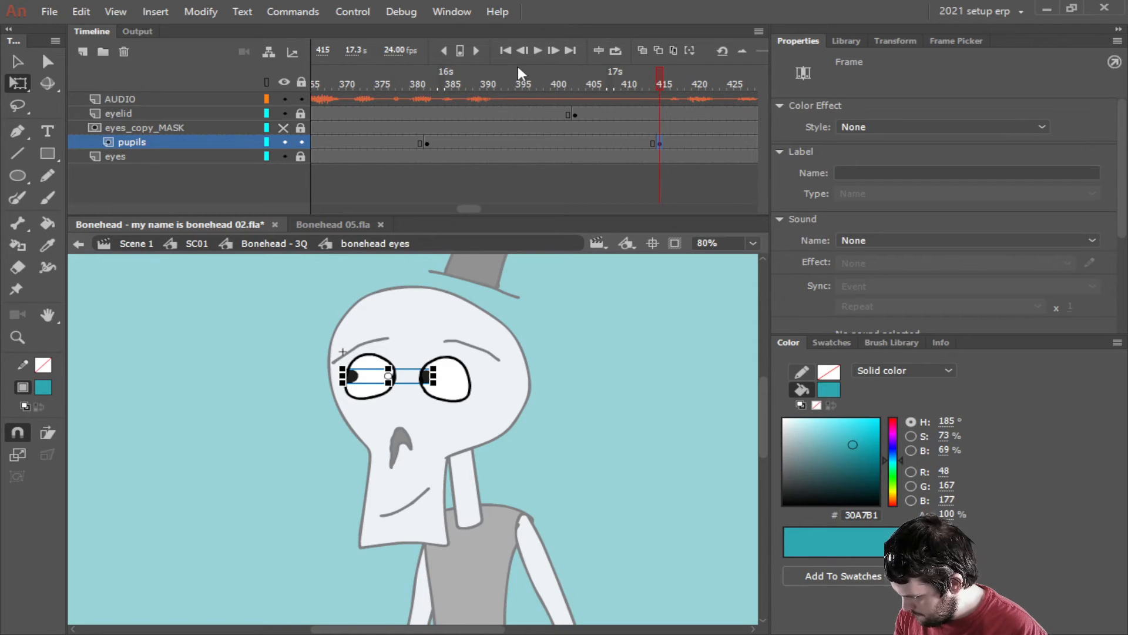
# Play the new glance, add a pupils keyframe at frame 412, and create a classic tween from it to frame 415.
pyautogui.click(538, 52)
pyautogui.click(538, 51)
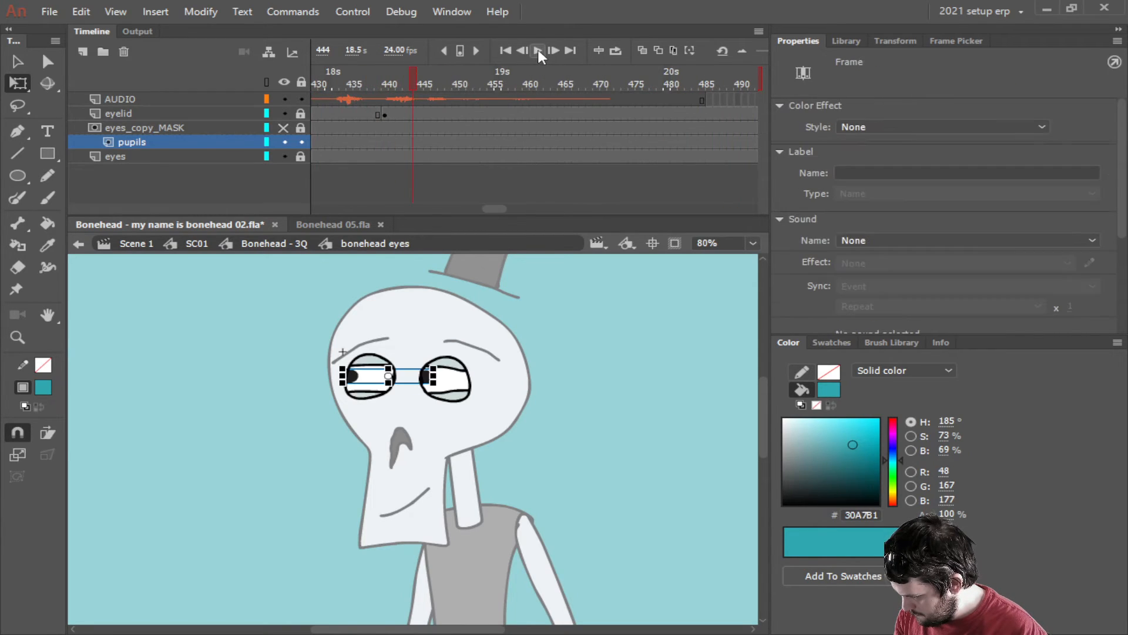
pyautogui.moveTo(493, 207); pyautogui.dragTo(479, 207)
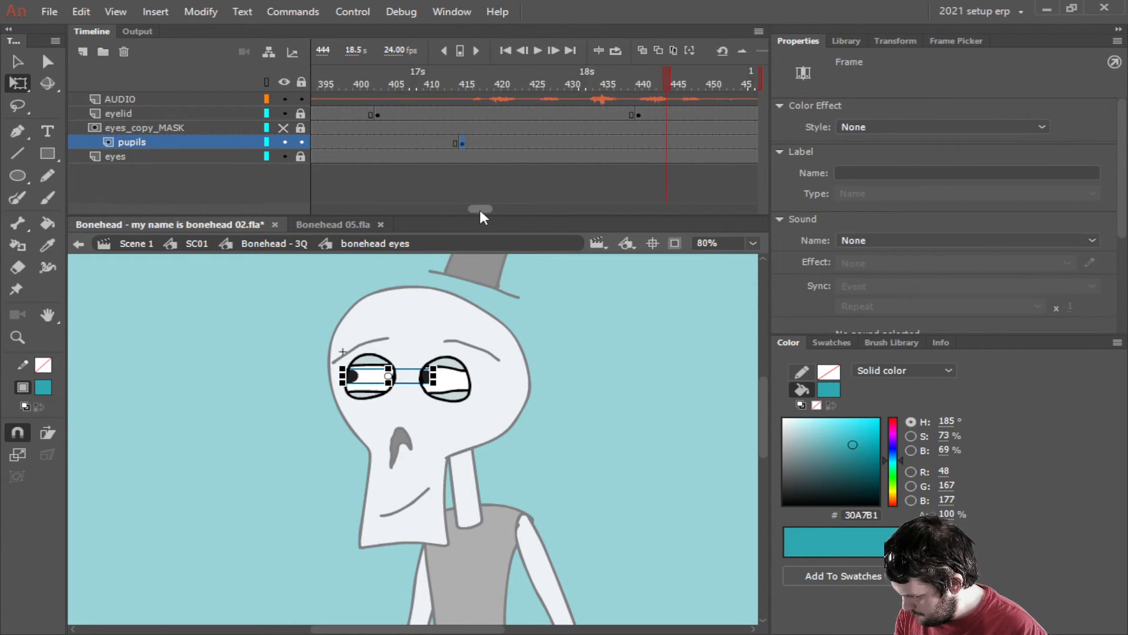
pyautogui.click(443, 140)
pyautogui.rightClick(443, 141)
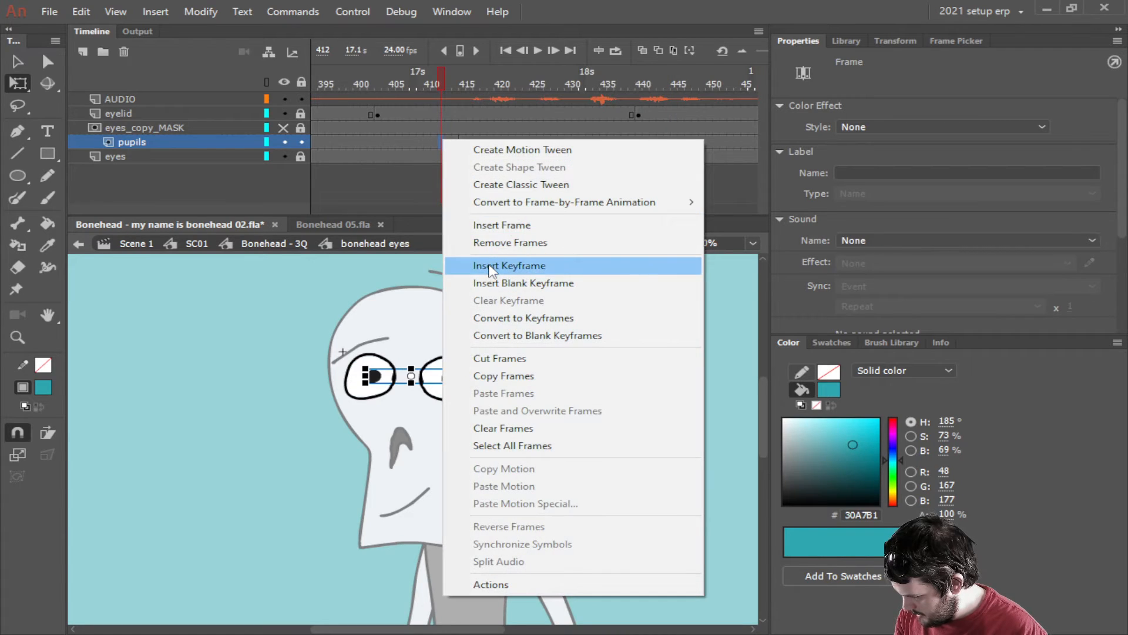
pyautogui.click(499, 260)
pyautogui.rightClick(447, 144)
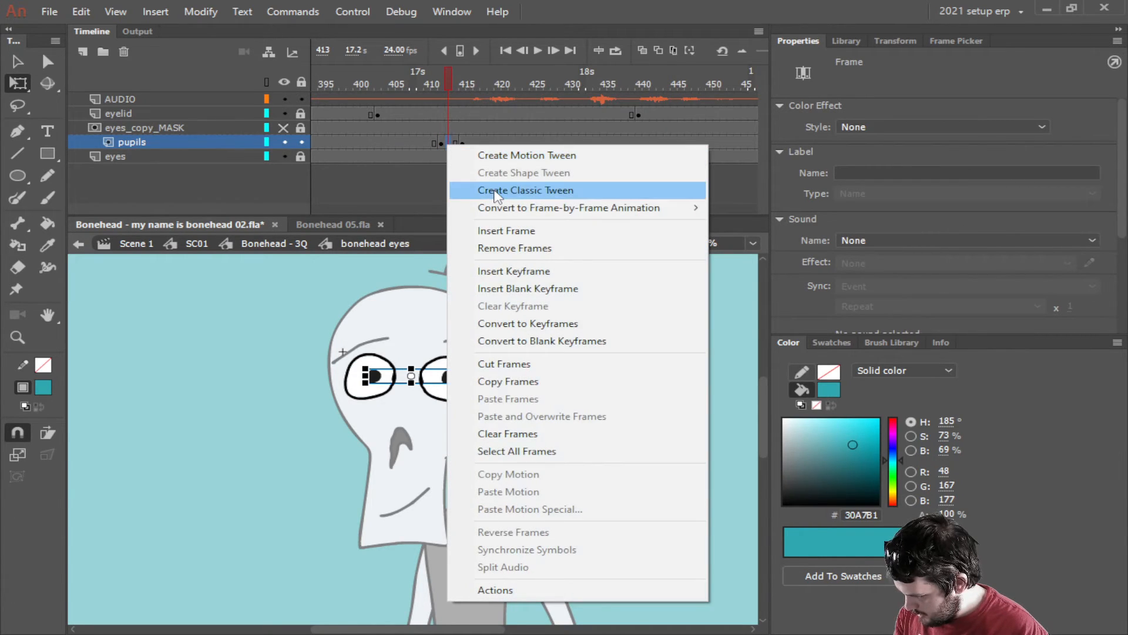
pyautogui.click(491, 189)
pyautogui.press('Return')
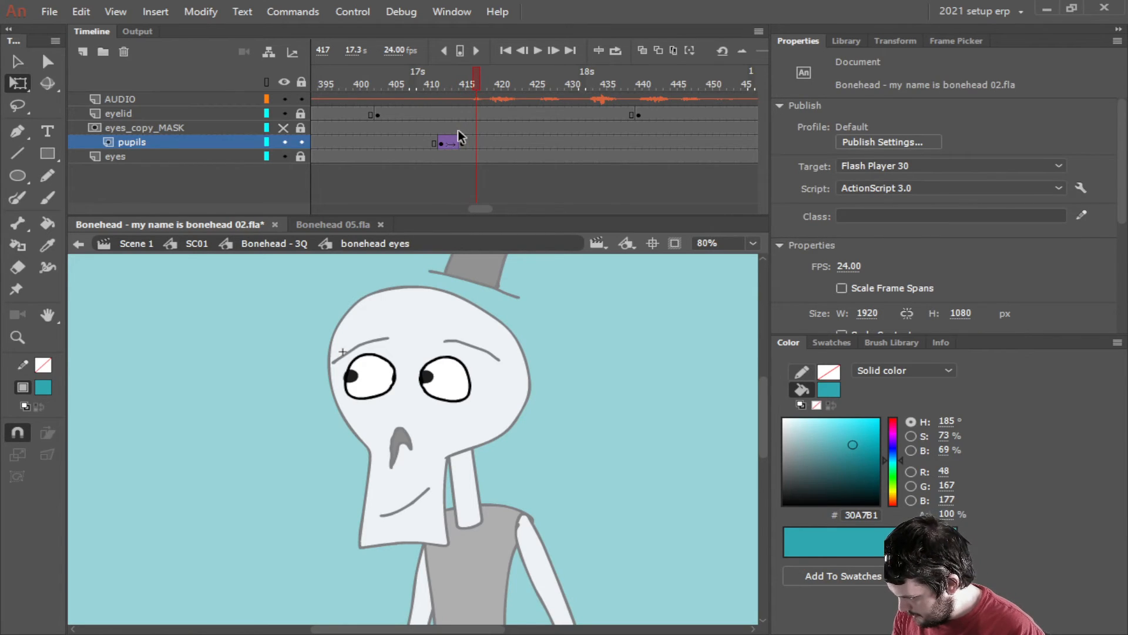
# Play the audio on past the eyelid change and insert a keyframe on the pupils layer at frame 445.
pyautogui.click(539, 52)
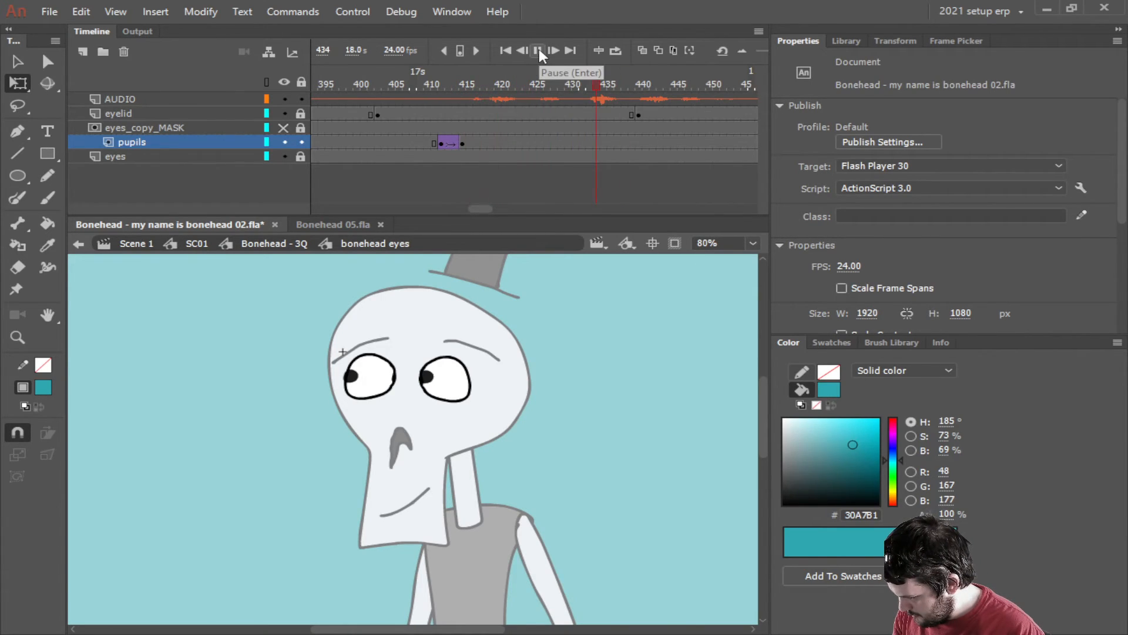
pyautogui.click(538, 52)
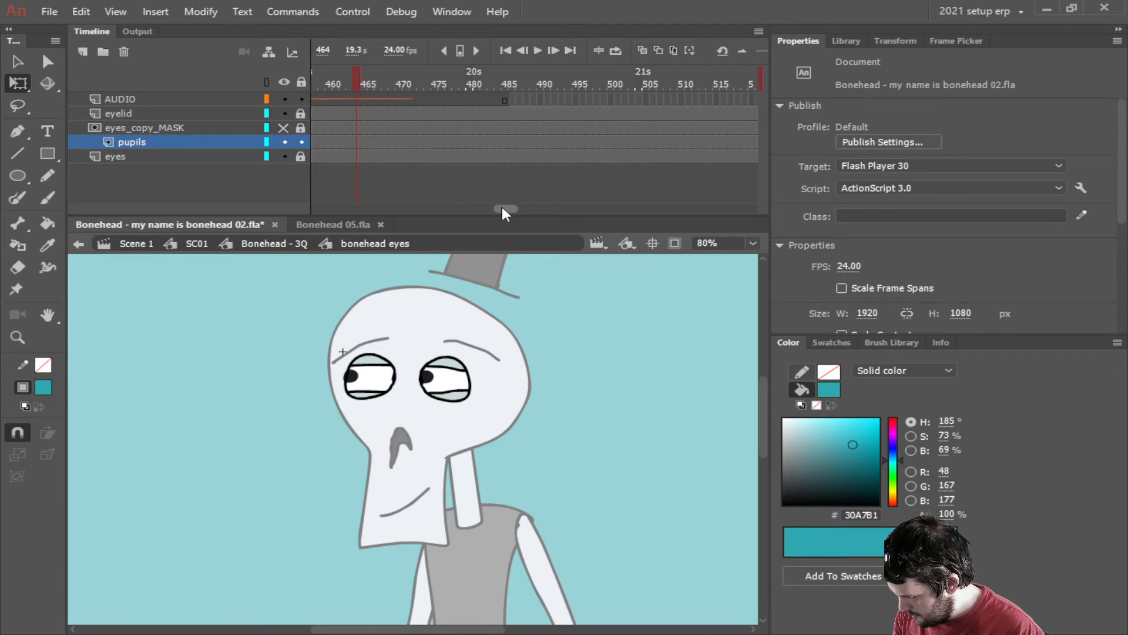
pyautogui.moveTo(504, 209); pyautogui.dragTo(480, 208)
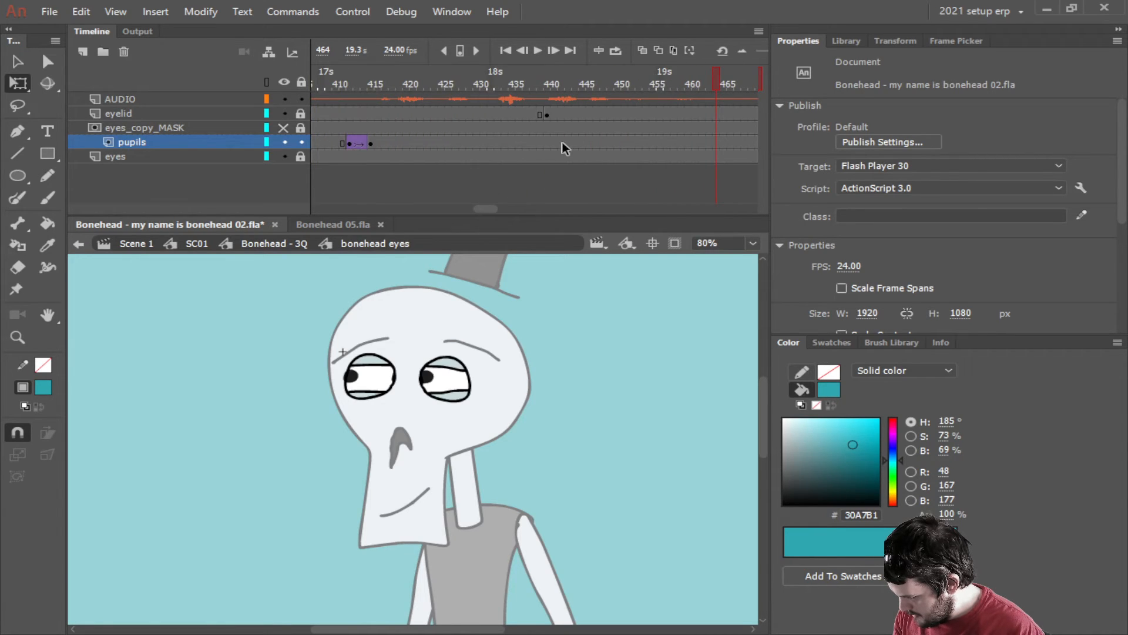
pyautogui.click(582, 143)
pyautogui.rightClick(582, 142)
pyautogui.click(639, 266)
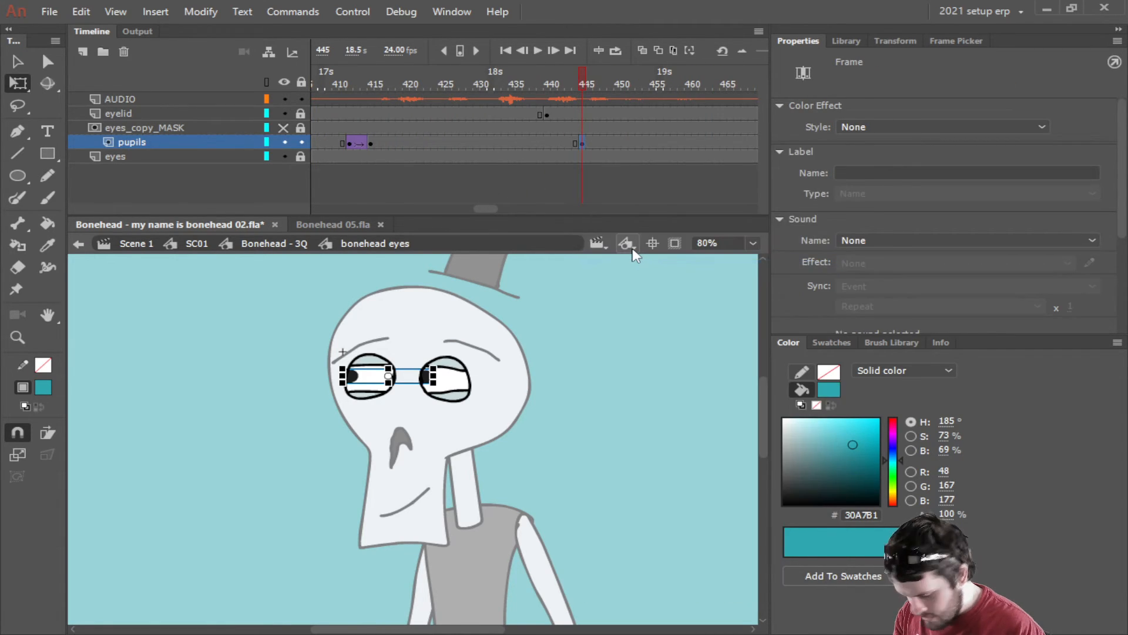
# Nudge the pupils at frame 445 slightly down along the left edge of the narrowed eyes.
pyautogui.press('Down')
pyautogui.press('Down')
pyautogui.press('Down')
pyautogui.press('Down')
pyautogui.press('Down')
pyautogui.press('Down')
pyautogui.press('Down')
pyautogui.press('Down')
pyautogui.press('Down')
pyautogui.press('Down')
pyautogui.press('Down')
pyautogui.press('Down')
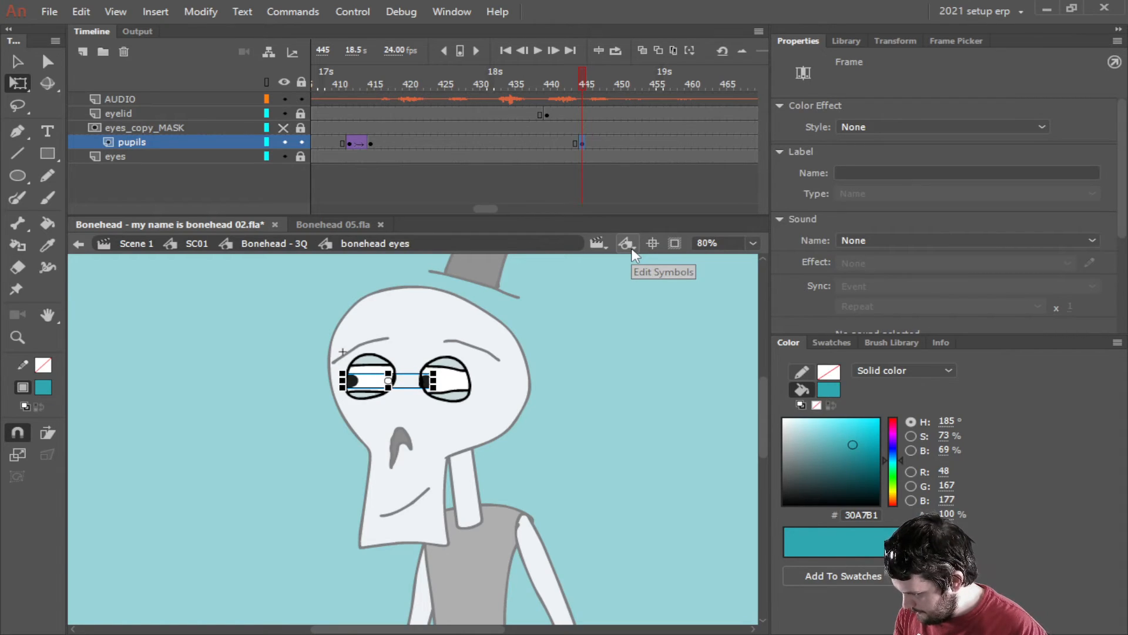
# Play the animation on from frame 445 to check the end of the dialogue, and return to the first frame.
pyautogui.click(540, 52)
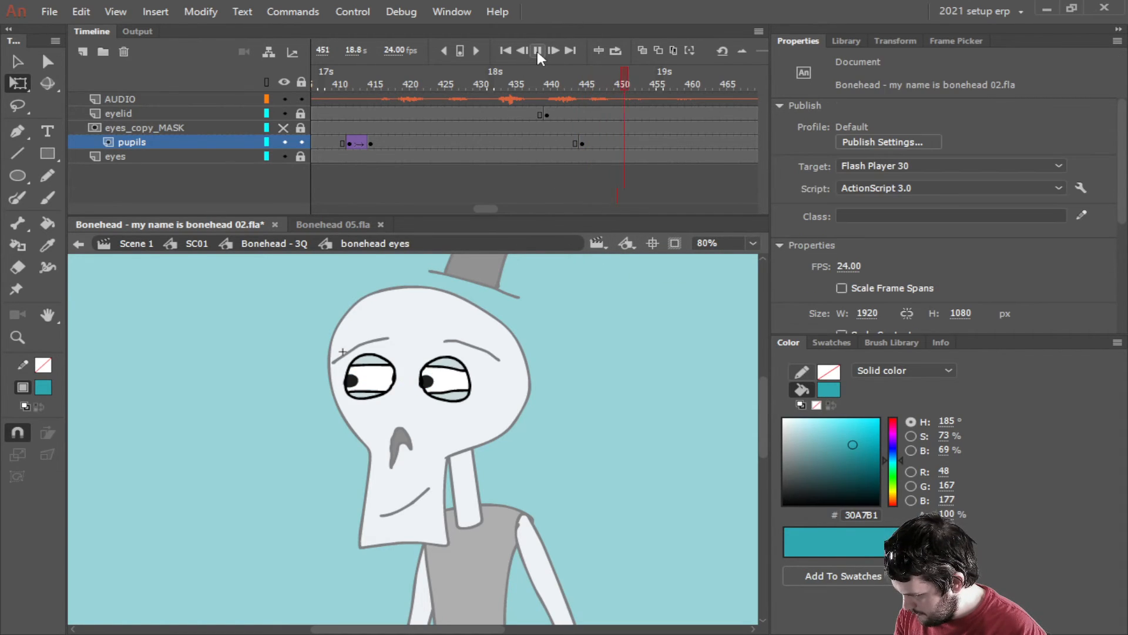
pyautogui.click(537, 51)
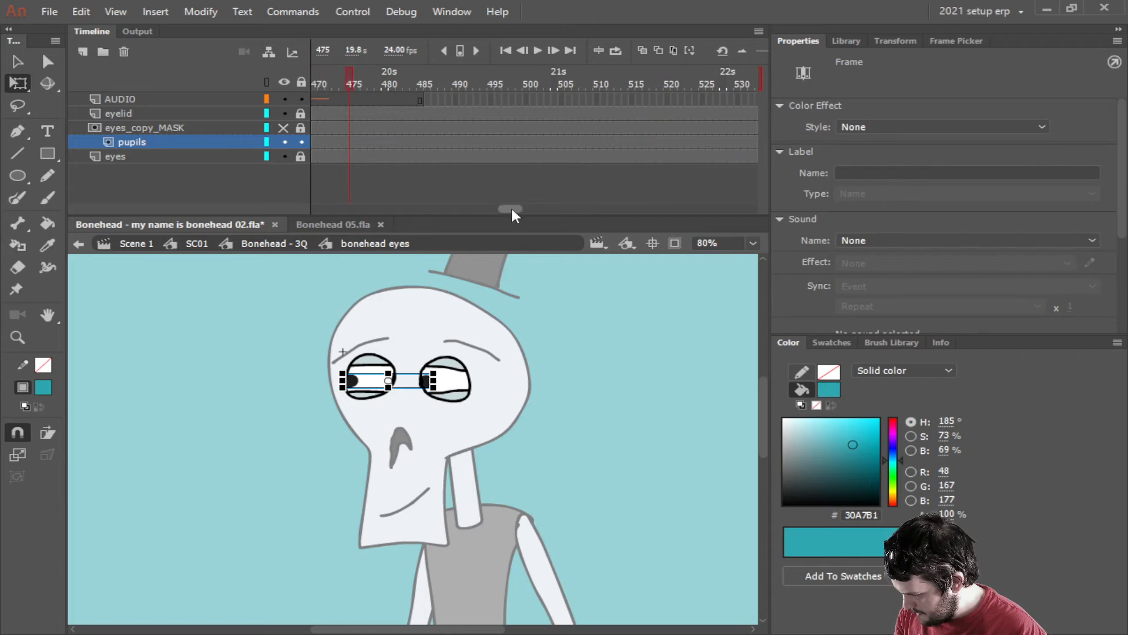
pyautogui.moveTo(510, 208); pyautogui.dragTo(501, 210)
pyautogui.click(505, 50)
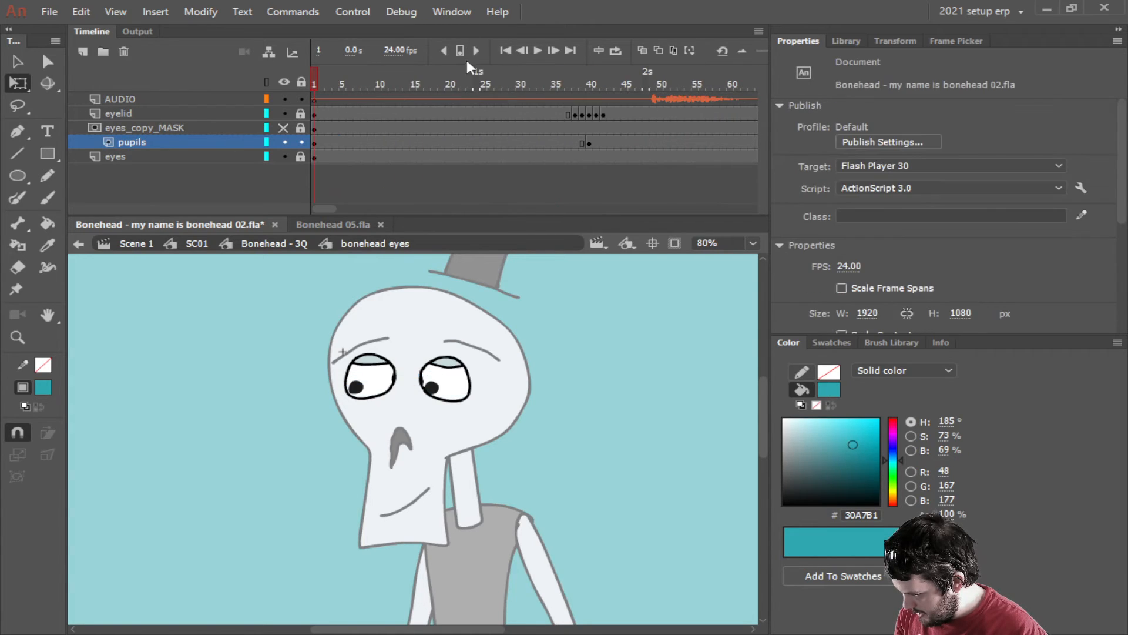
# Save the document as the new version "Bonehead - my name is bonehead 03" and close the Bonehead 05.fla document.
pyautogui.hotkey('ctrl', 's')
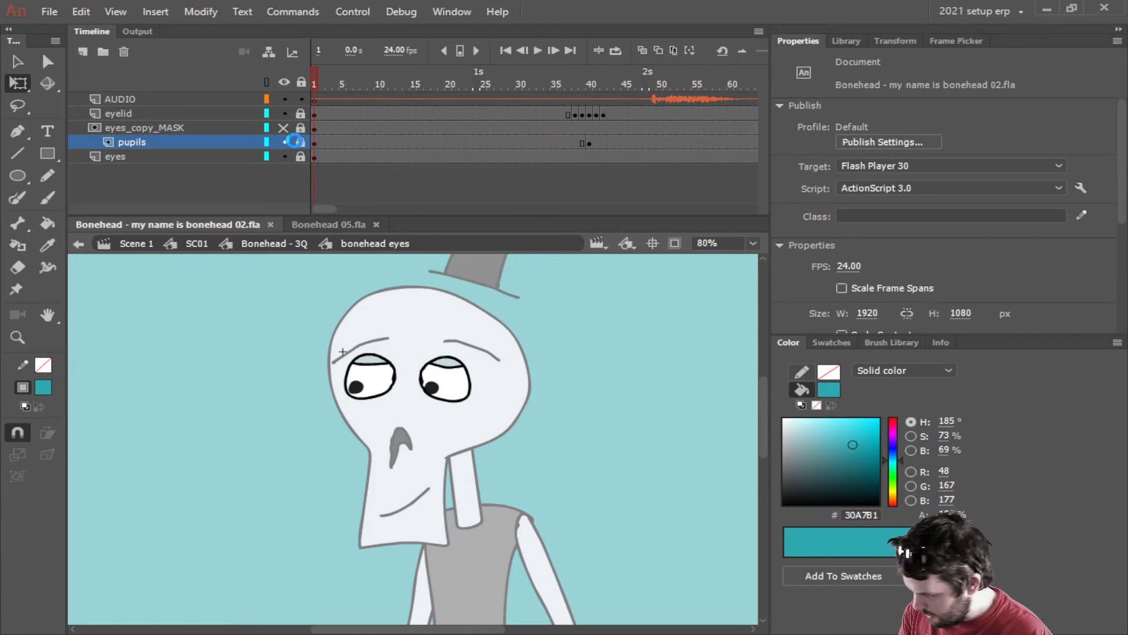
pyautogui.hotkey('ctrl', 'shift', 's')
pyautogui.click(569, 509)
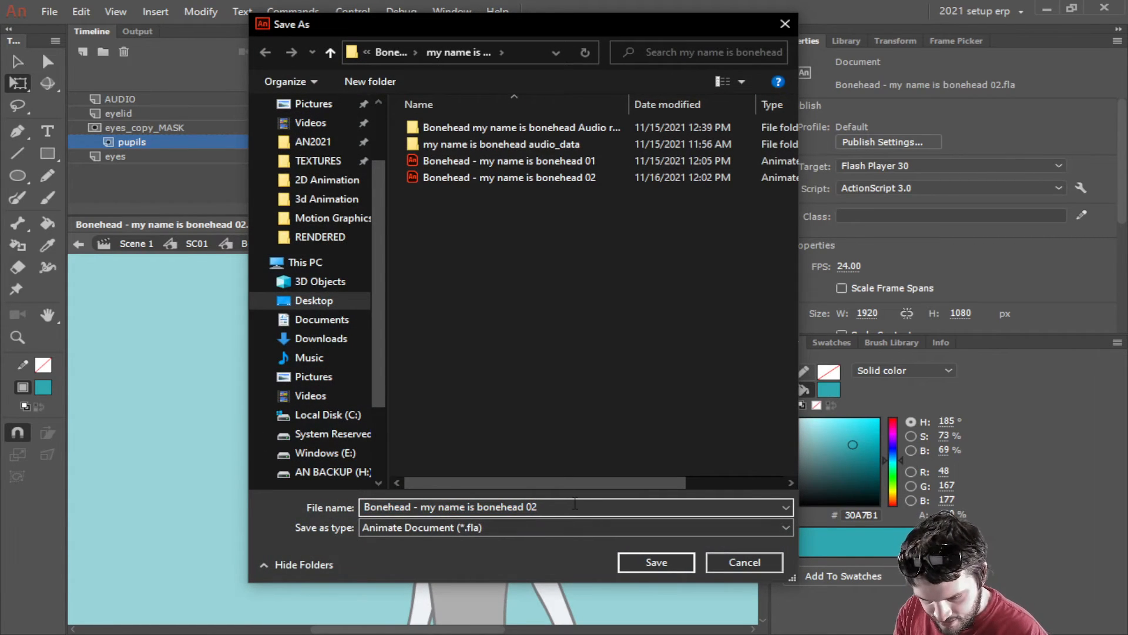
pyautogui.press('BackSpace')
pyautogui.write('3')
pyautogui.press('Return')
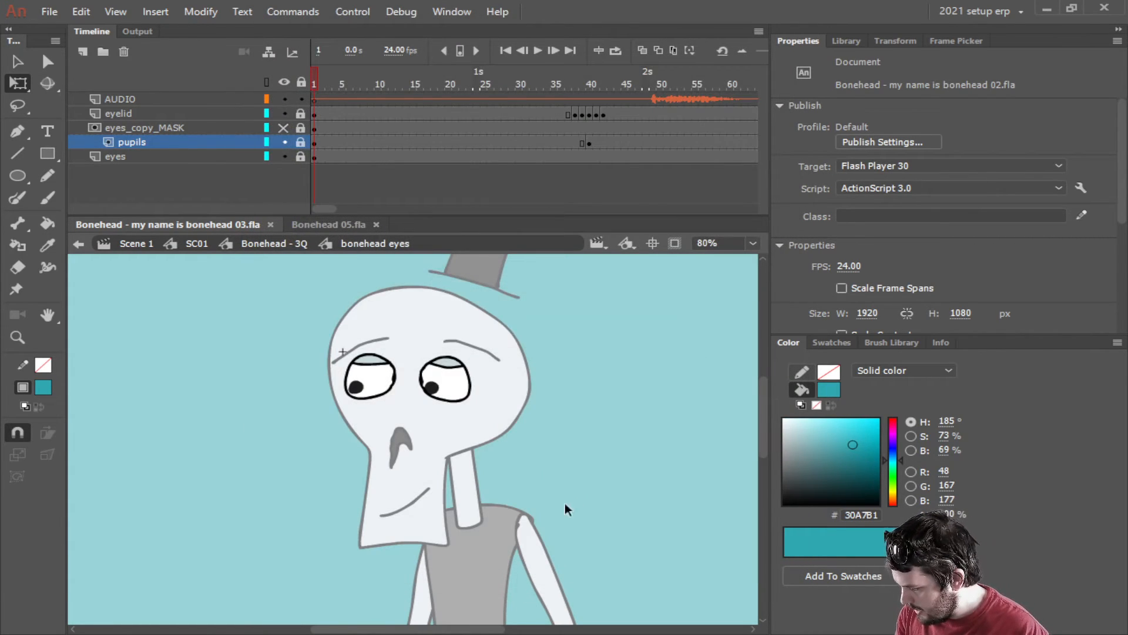
pyautogui.click(376, 224)
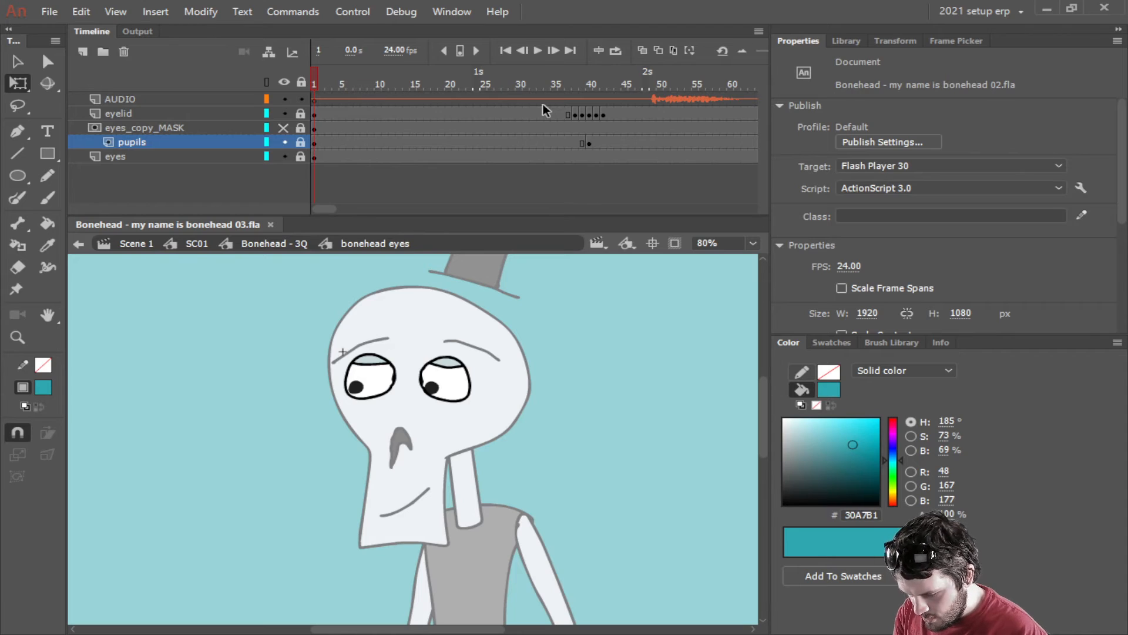
# Return to the Bonehead - 3Q symbol, lock all its layers, and play the animation from the first frame to check the eyes.
pyautogui.hotkey('ctrl', '2')
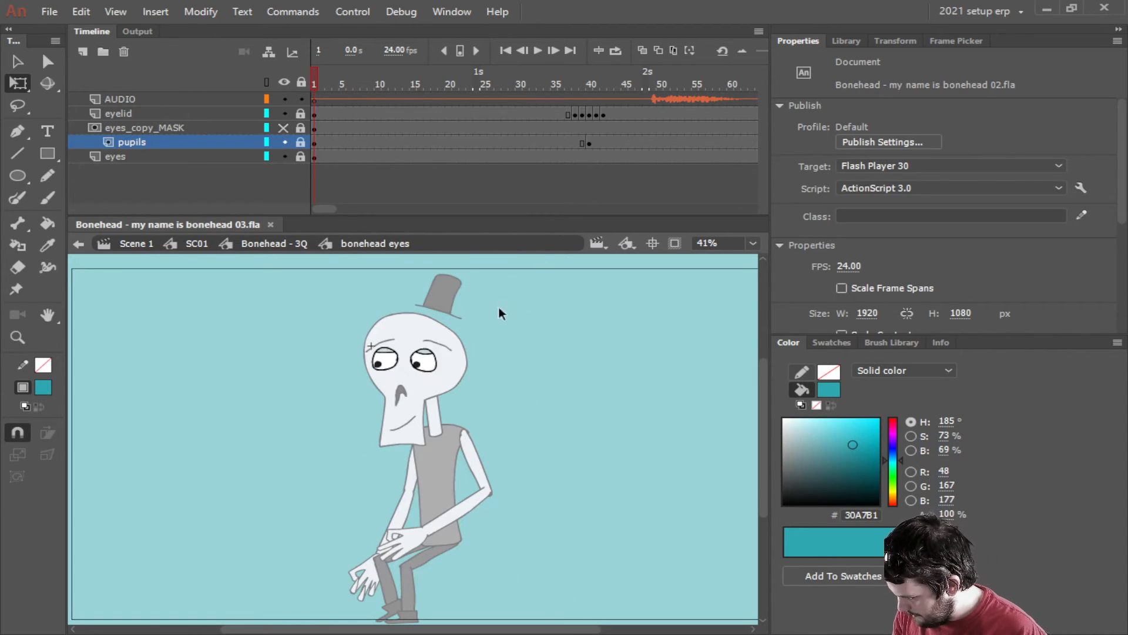
pyautogui.scroll(3, 440, 403)
pyautogui.moveTo(679, 330); pyautogui.dragTo(740, 438)
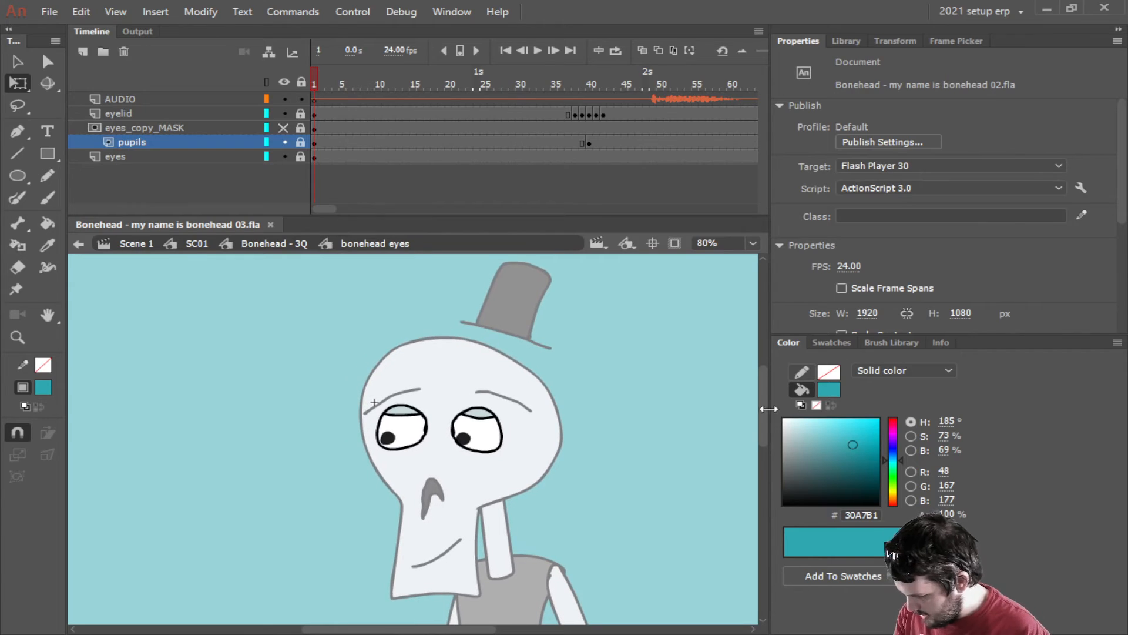
pyautogui.click(282, 246)
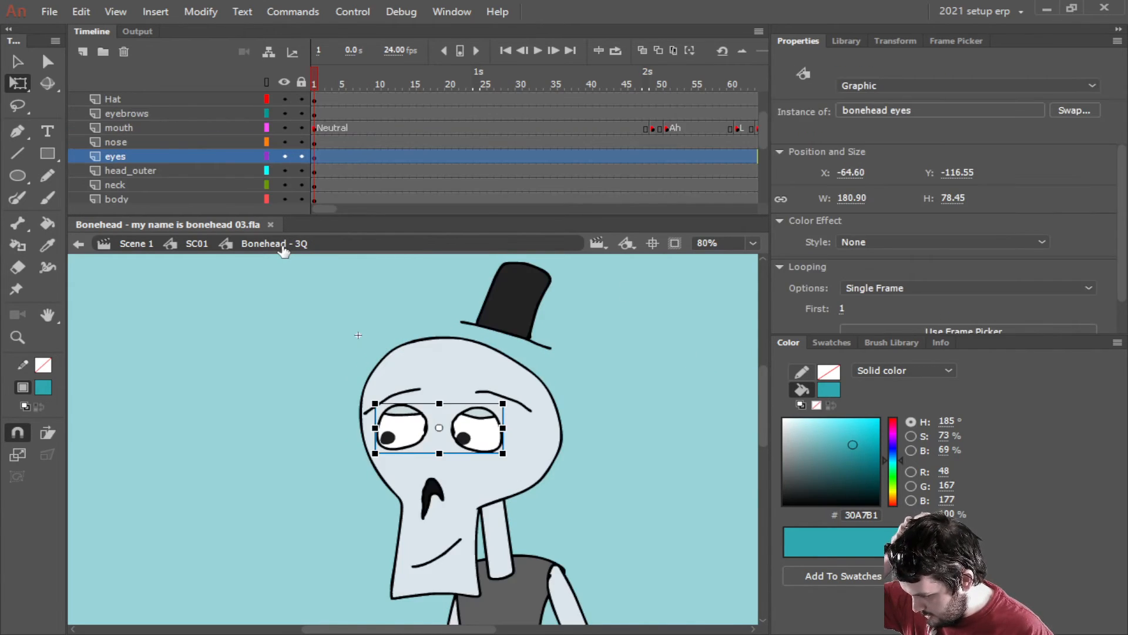
pyautogui.click(302, 82)
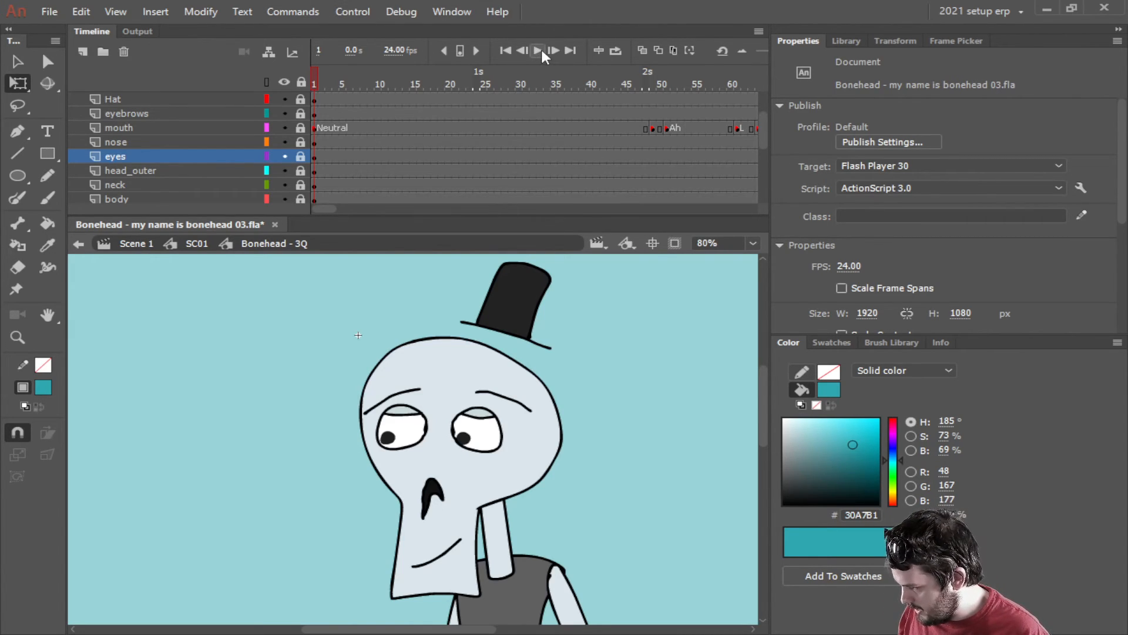
pyautogui.click(542, 54)
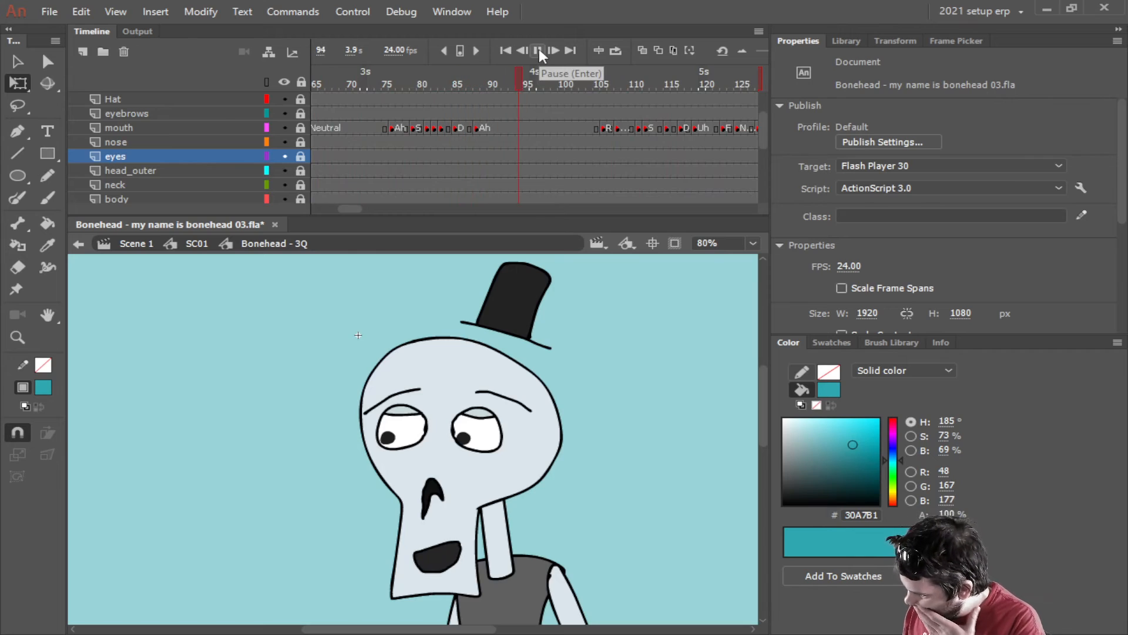
pyautogui.click(504, 51)
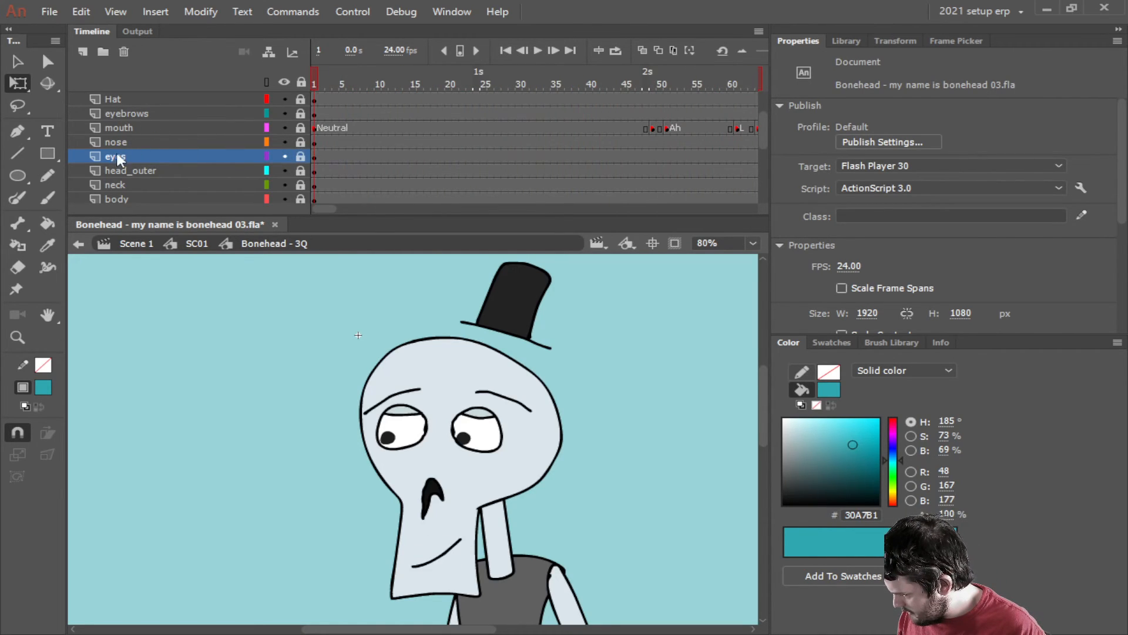
# Unlock the eyes layer, set the bonehead eyes instance's looping option to Loop, and lock the layer again.
pyautogui.click(301, 156)
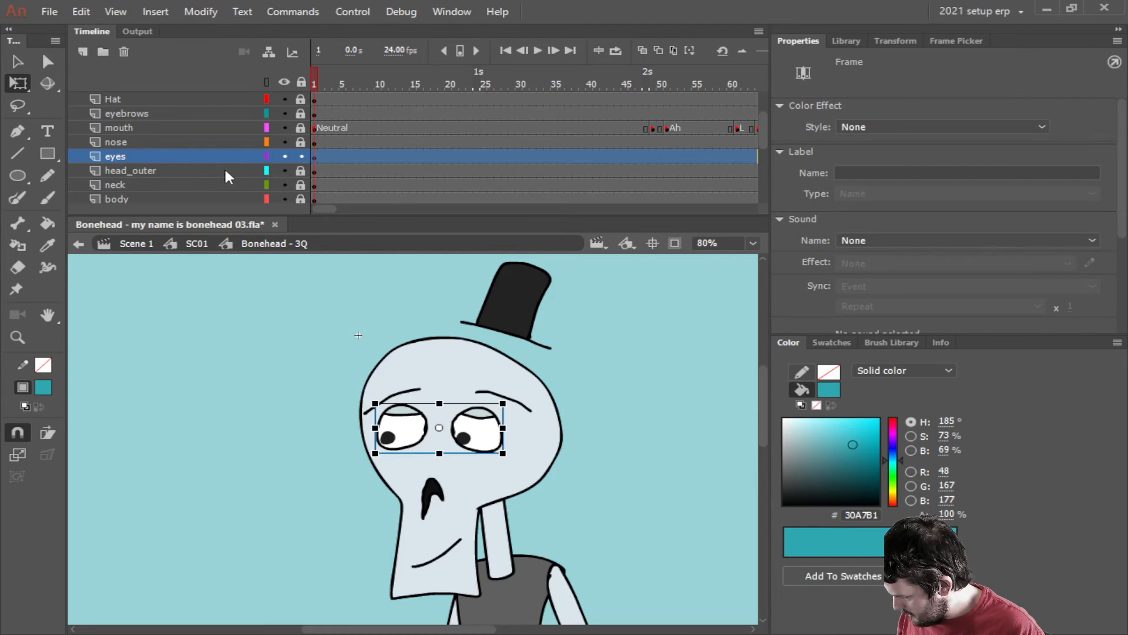
pyautogui.click(410, 426)
pyautogui.click(940, 286)
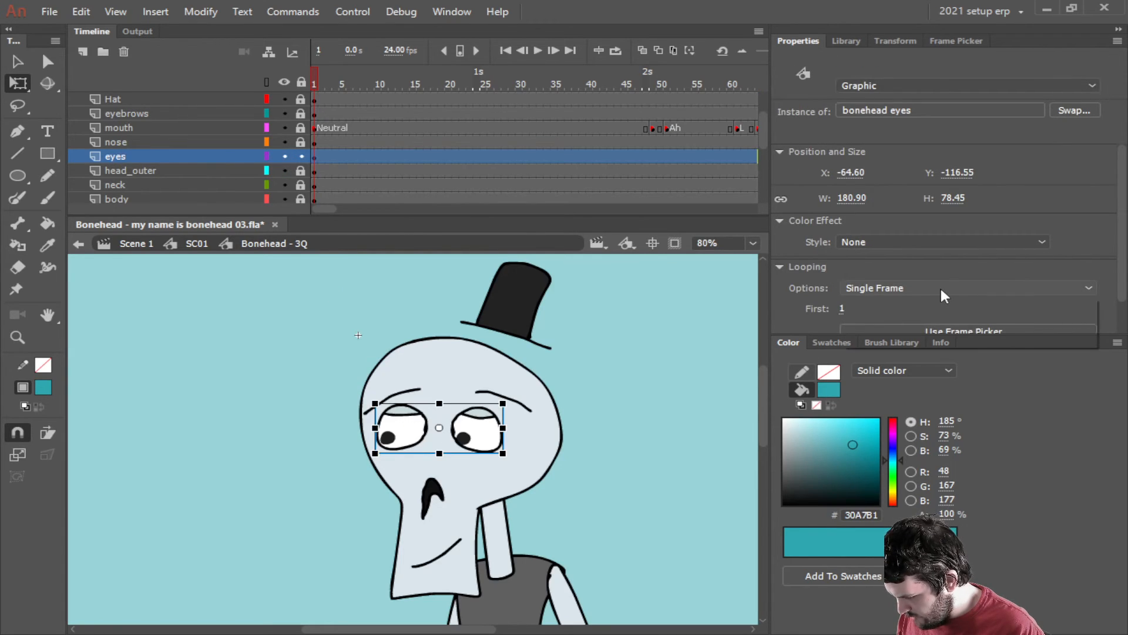
pyautogui.click(866, 303)
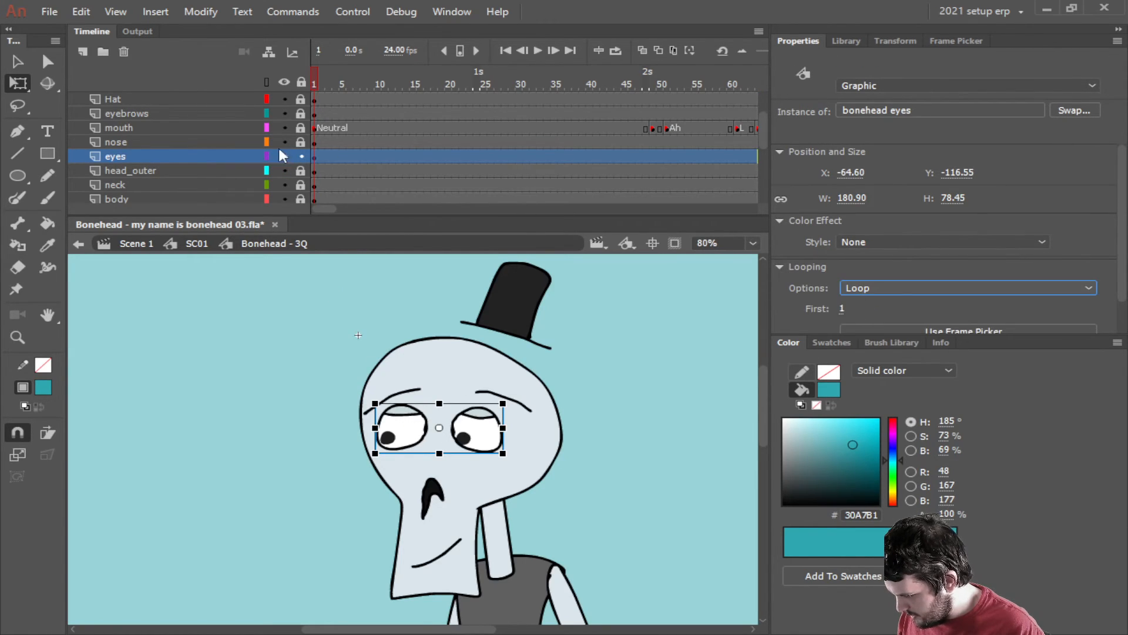
pyautogui.click(301, 156)
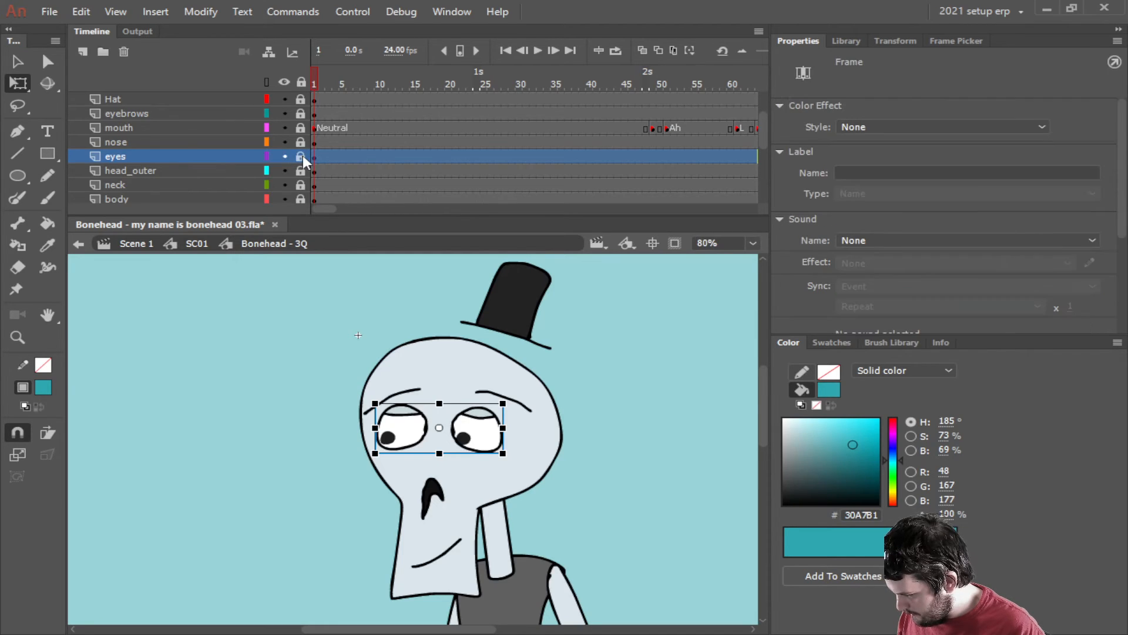
# Play the animation to check the looping eyes against the mouth shapes, and return to the first frame.
pyautogui.click(524, 52)
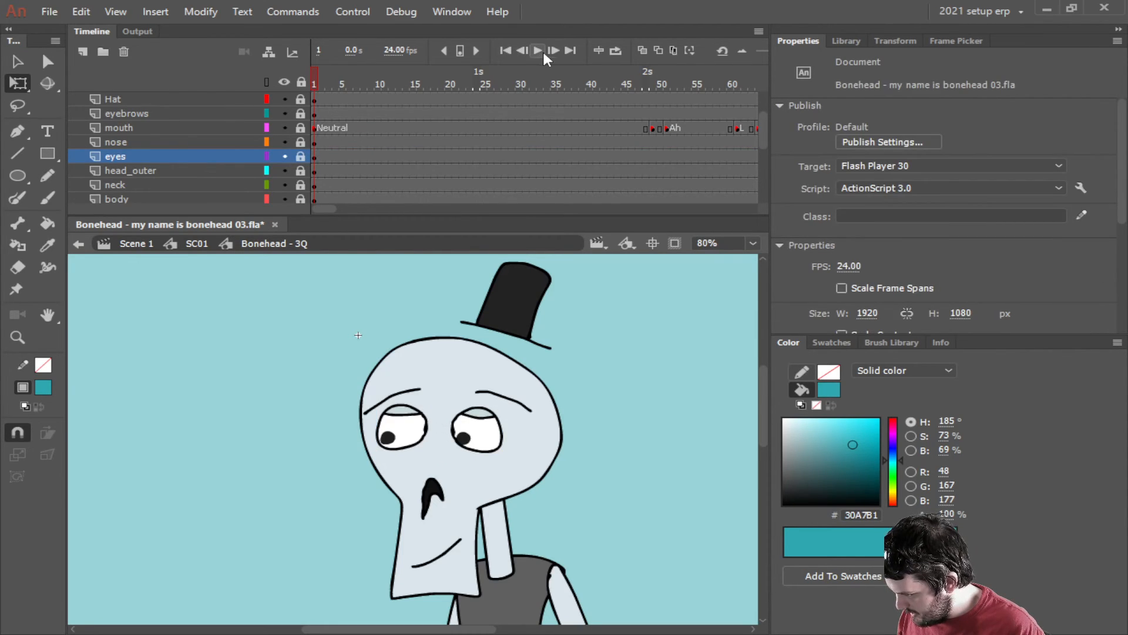
pyautogui.click(538, 52)
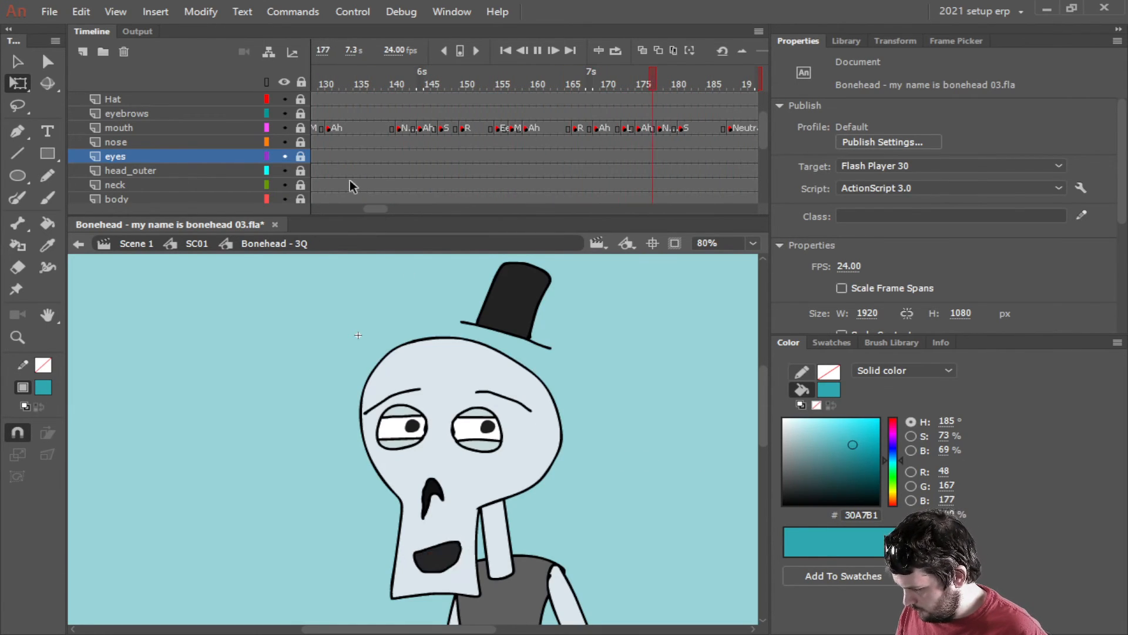
pyautogui.click(543, 56)
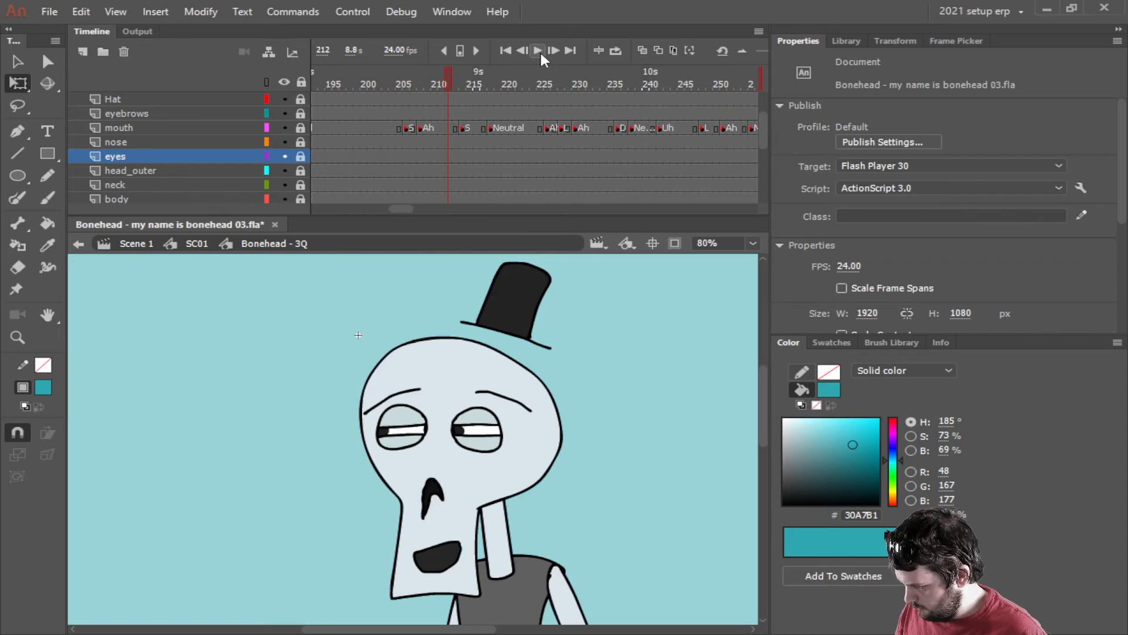
pyautogui.click(505, 51)
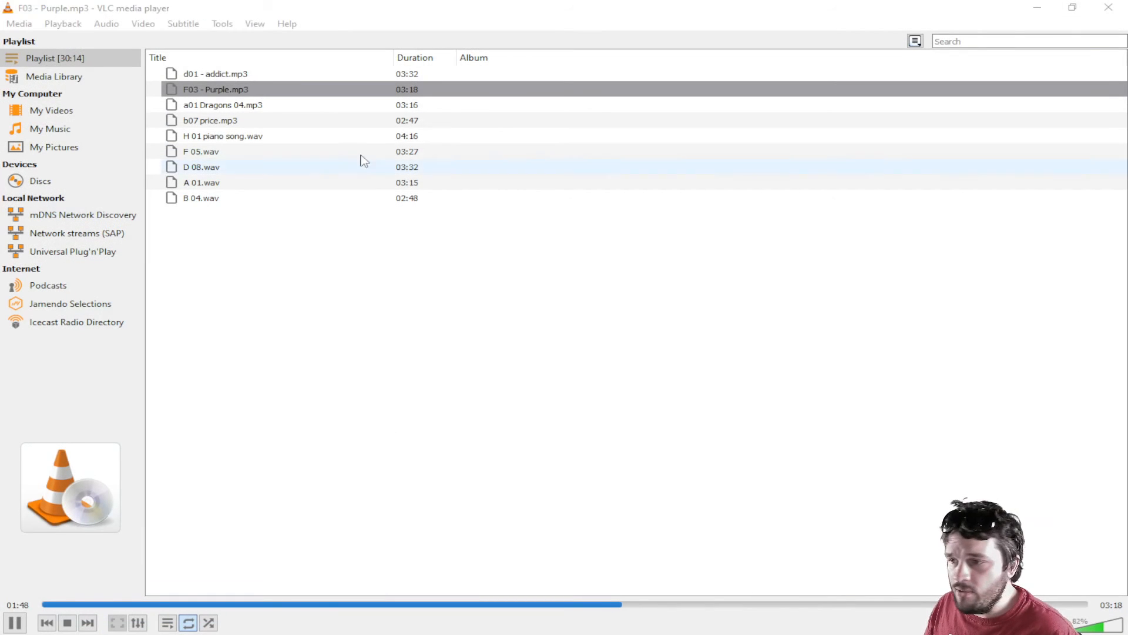
# Switch to VLC media player and pause the music.
pyautogui.click(12, 621)
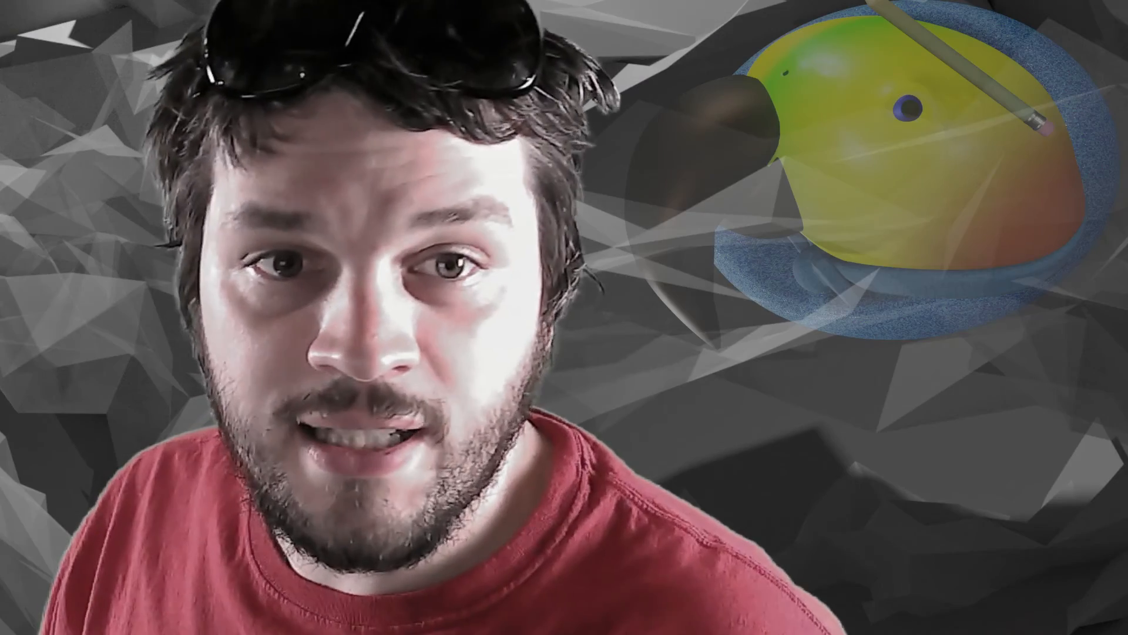